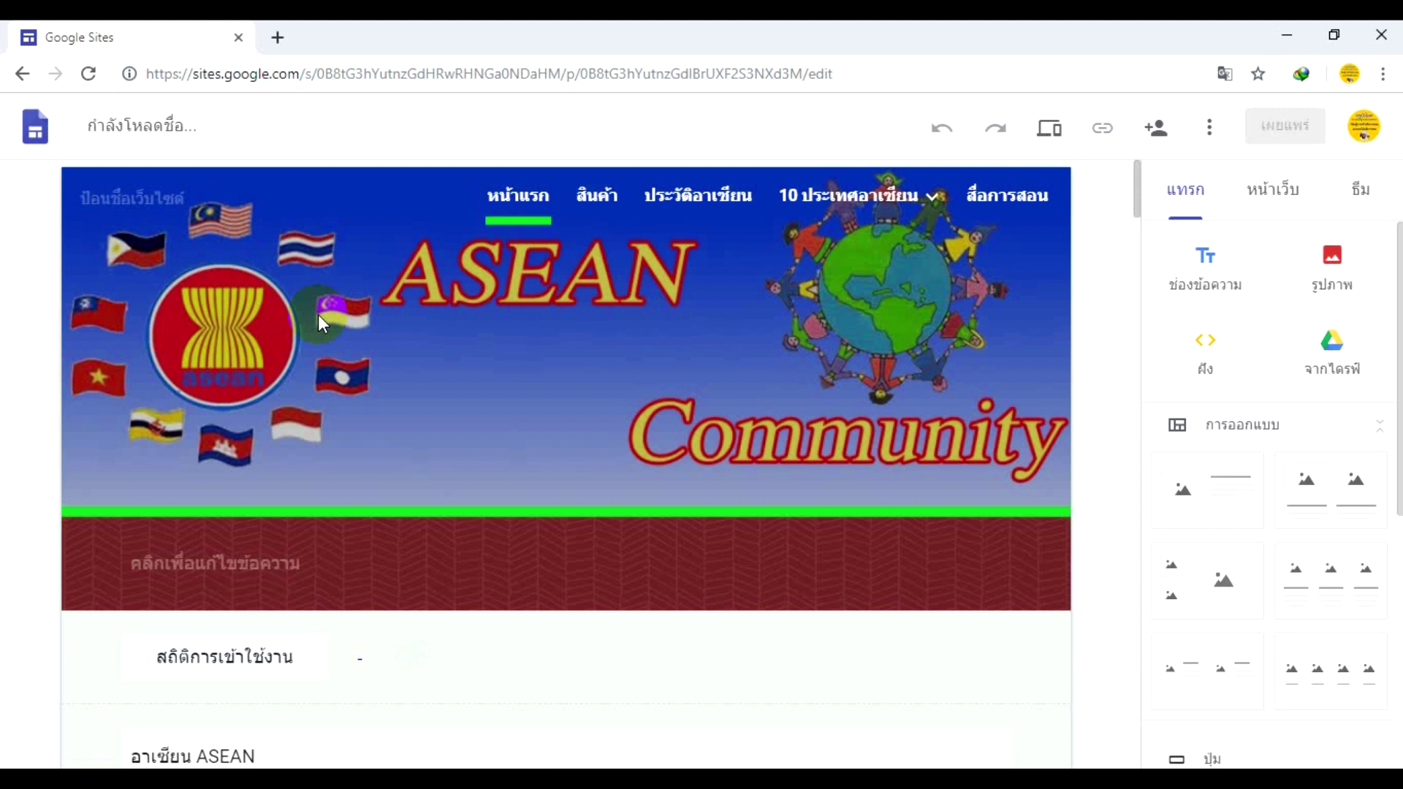
- Open the สินค้า page and delete its bag and Featured Products store section
{"action": "left_click", "coordinate": [579, 200]}
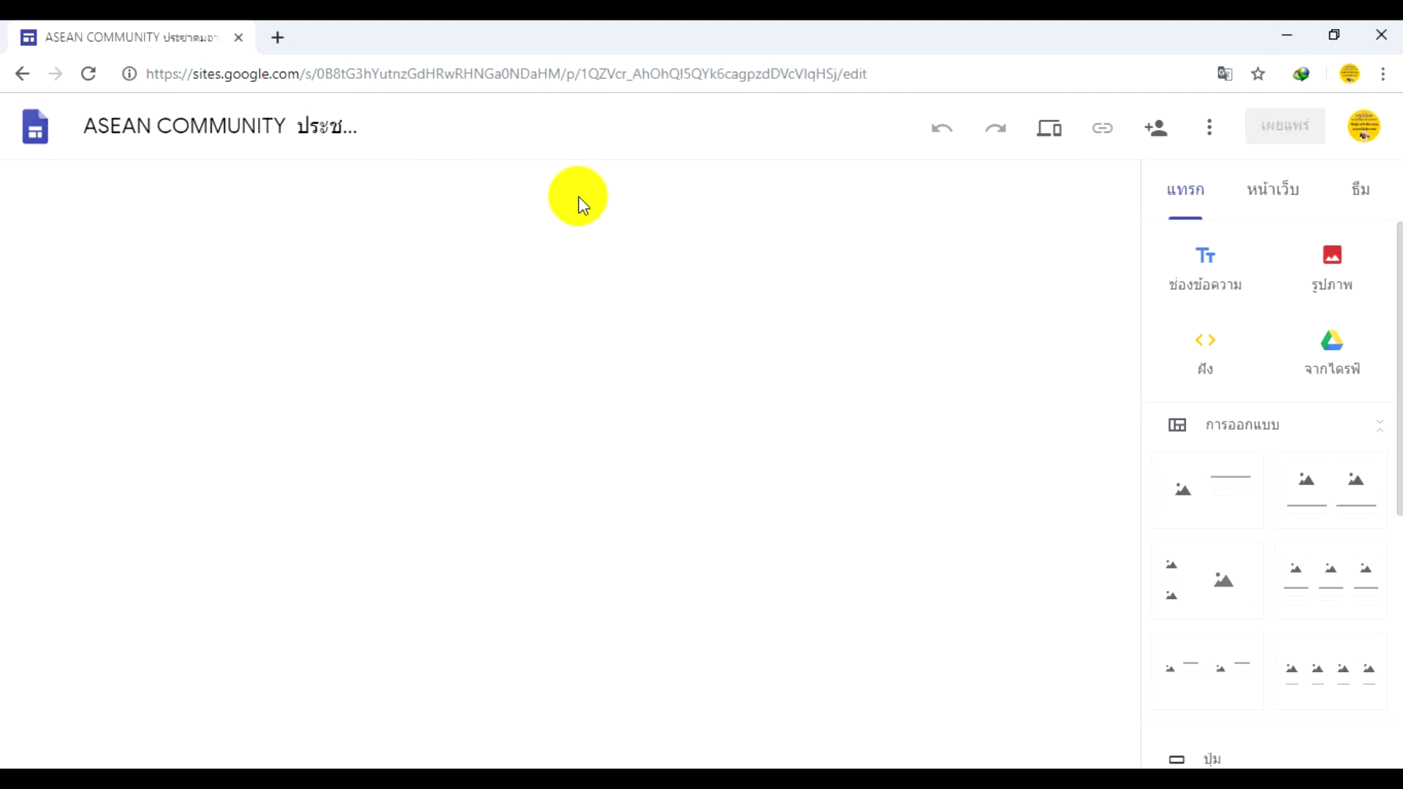
{"action": "scroll", "coordinate": [574, 204], "scroll_direction": "down", "scroll_amount": 5}
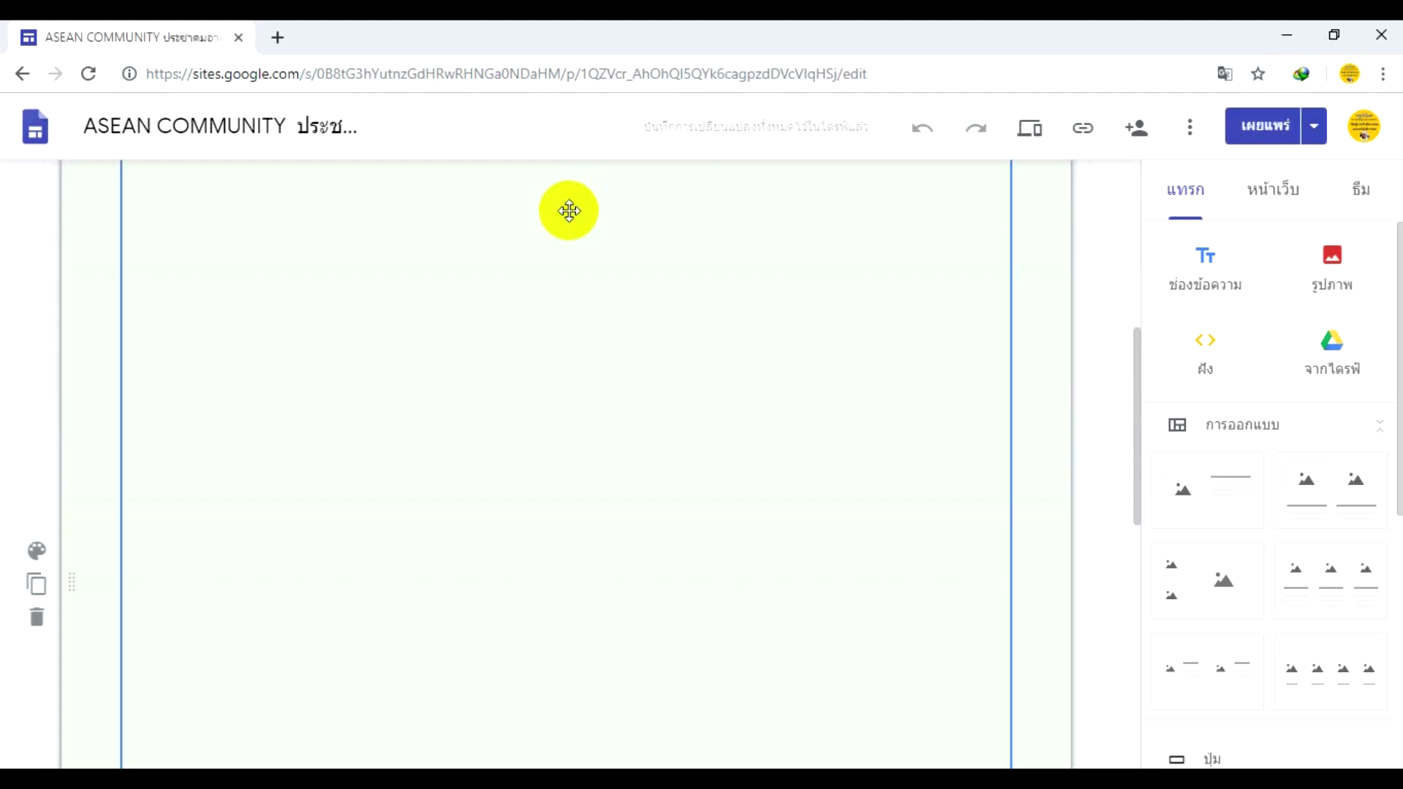
{"action": "scroll", "coordinate": [826, 347], "scroll_direction": "down", "scroll_amount": 3}
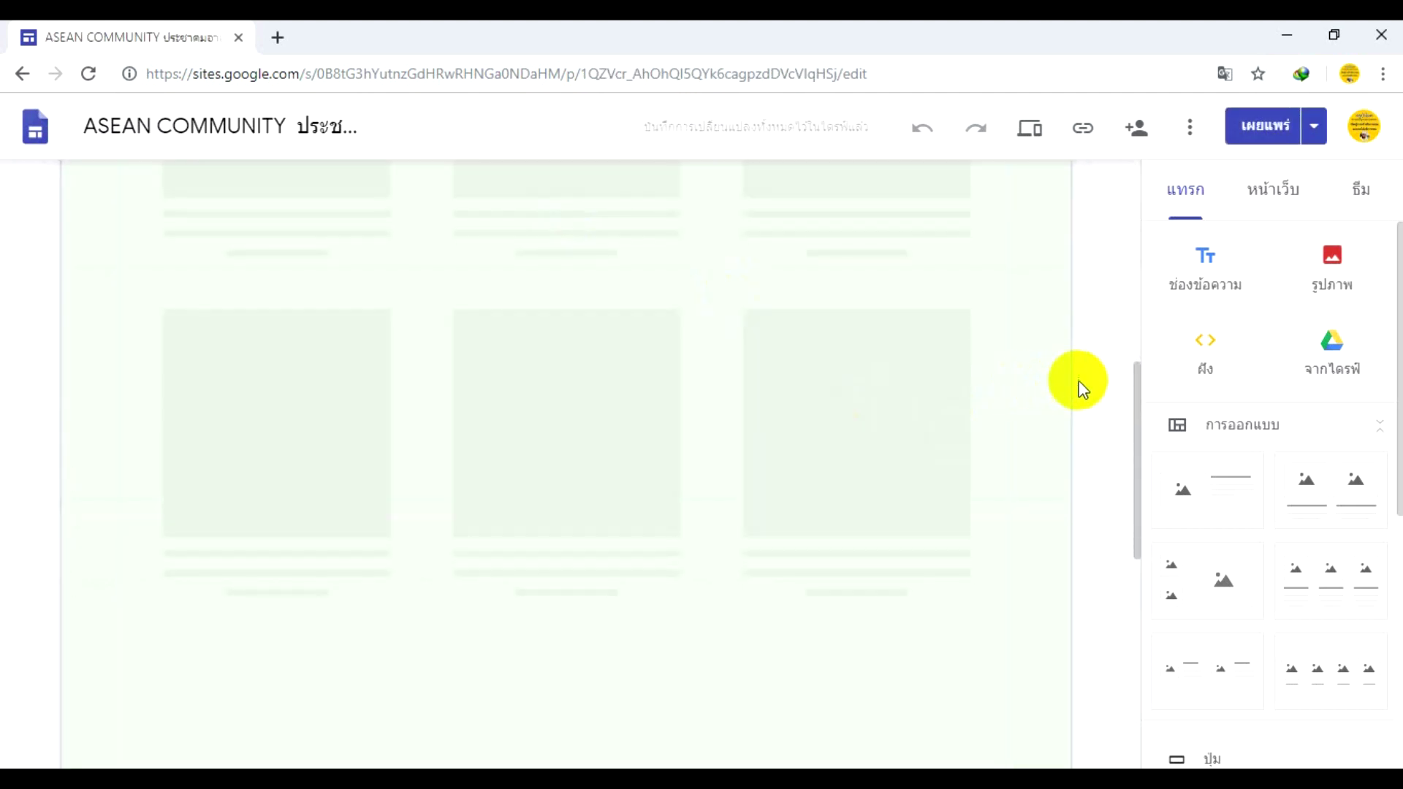
{"action": "scroll", "coordinate": [1079, 379], "scroll_direction": "up", "scroll_amount": 3}
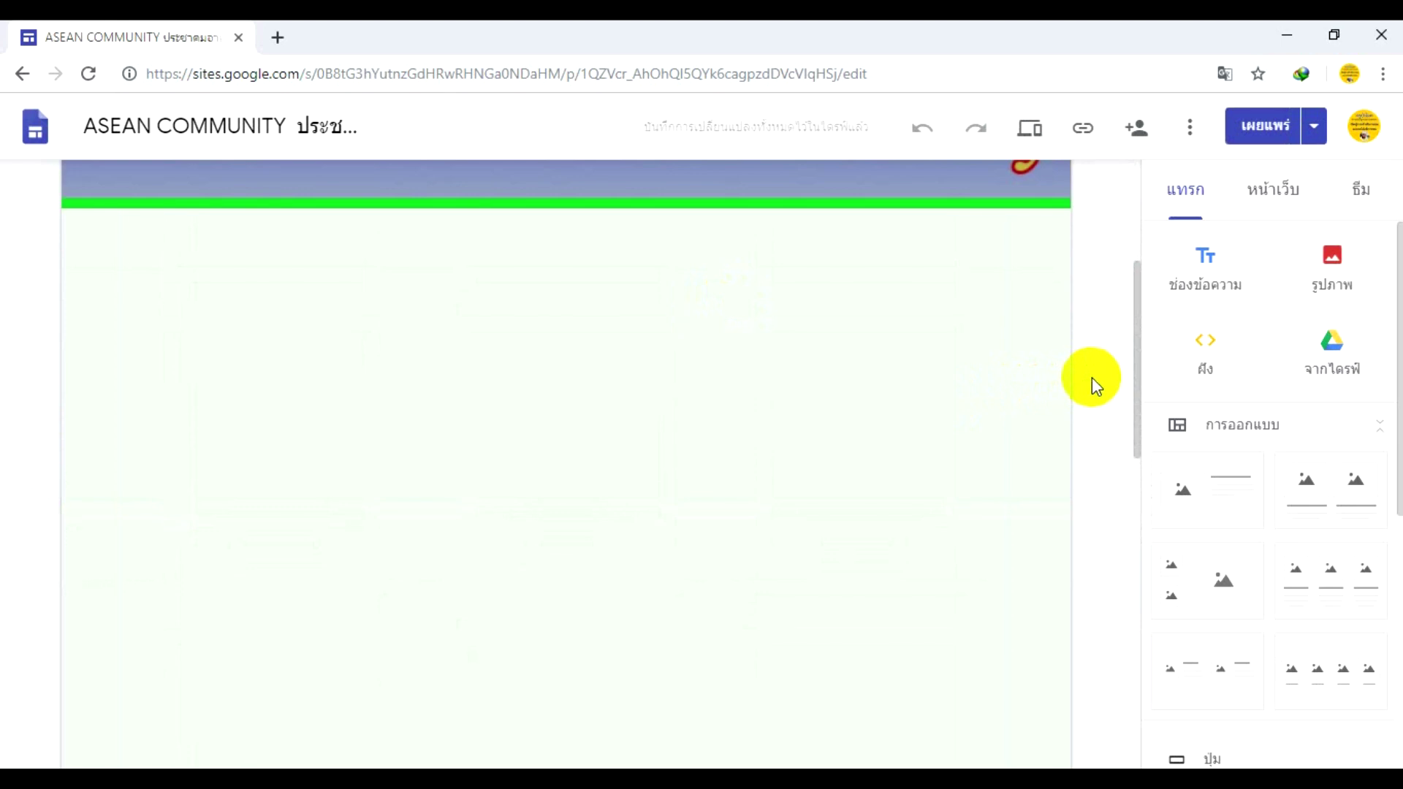
{"action": "scroll", "coordinate": [1096, 383], "scroll_direction": "down", "scroll_amount": 4}
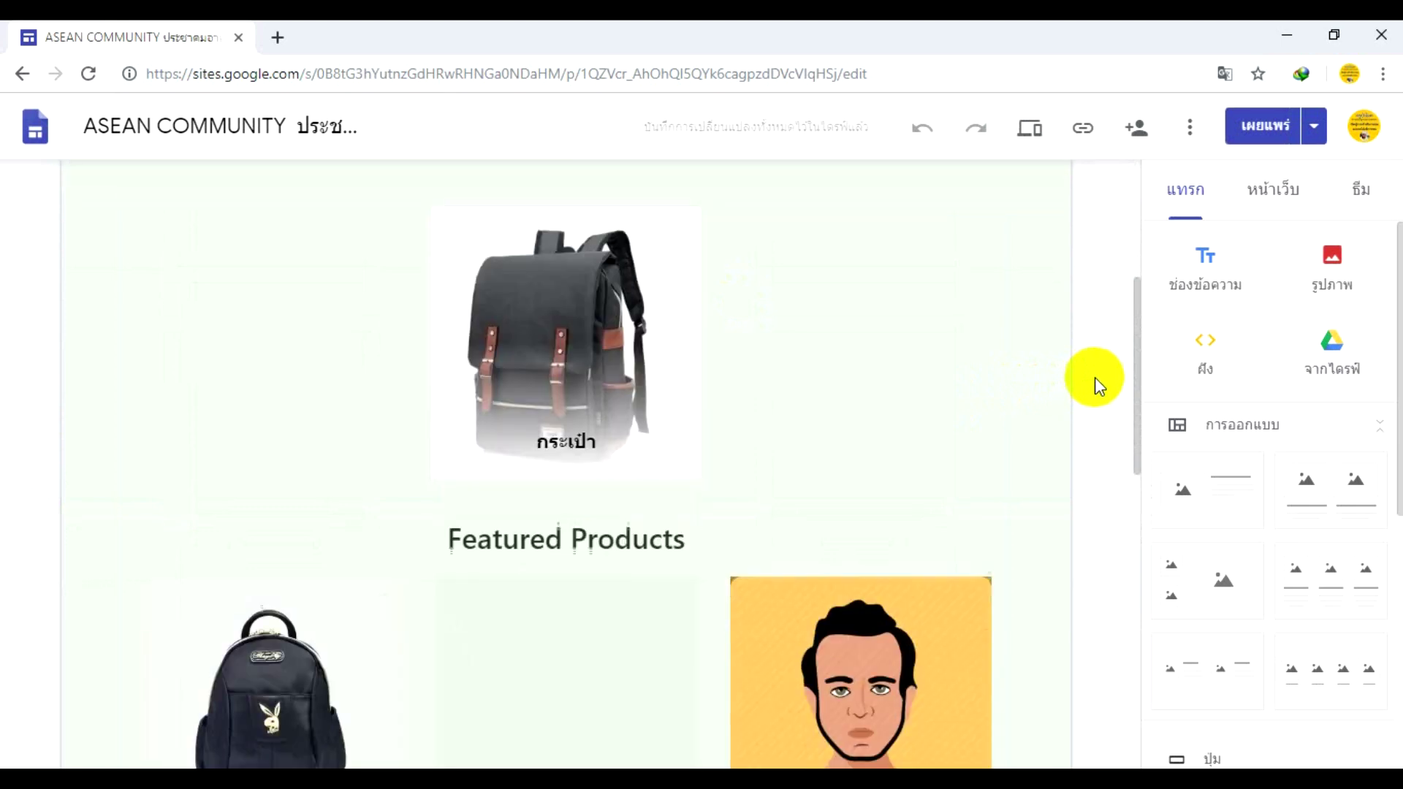
{"action": "scroll", "coordinate": [1096, 383], "scroll_direction": "up", "scroll_amount": 1}
{"action": "scroll", "coordinate": [1094, 376], "scroll_direction": "up", "scroll_amount": 5}
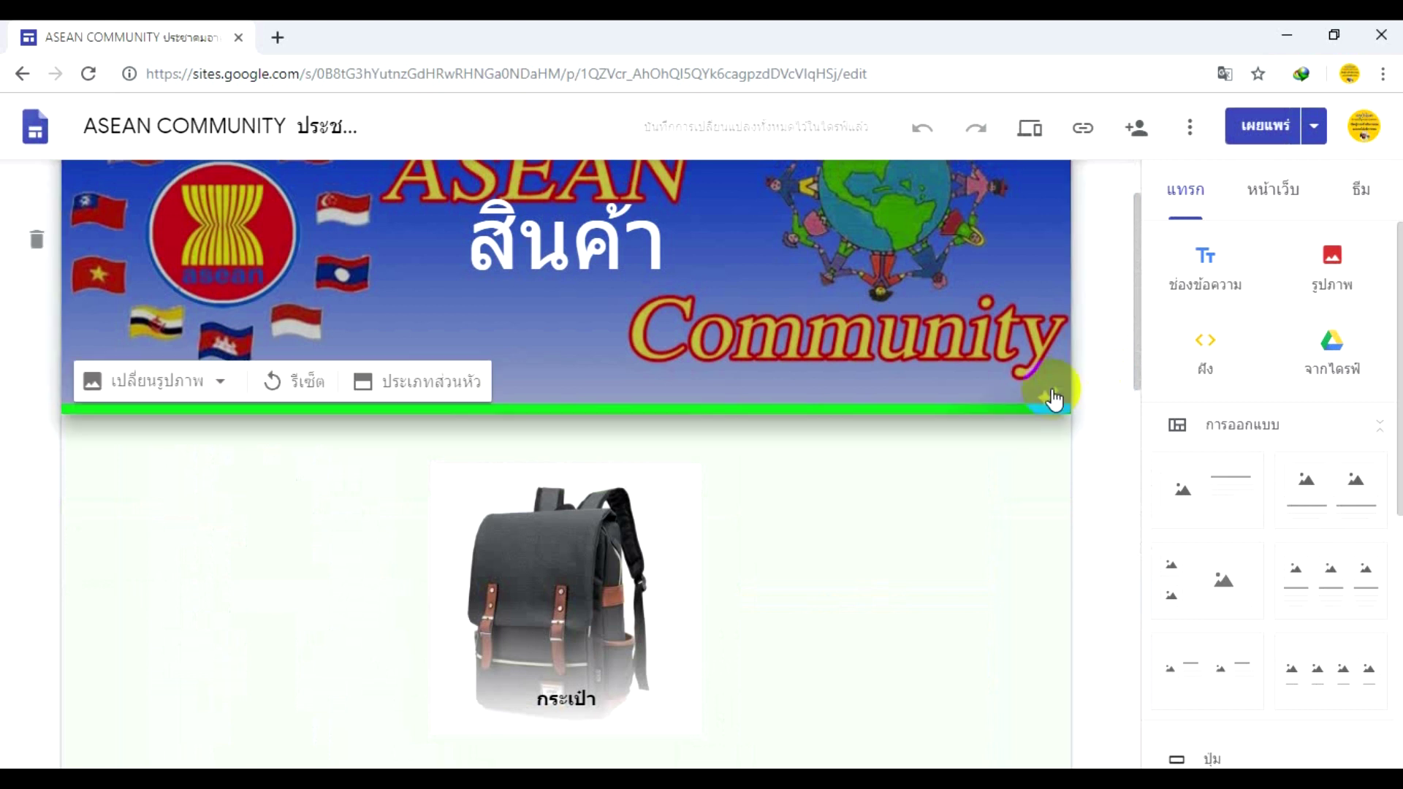
{"action": "scroll", "coordinate": [1052, 398], "scroll_direction": "down", "scroll_amount": 1}
{"action": "left_click", "coordinate": [1003, 420]}
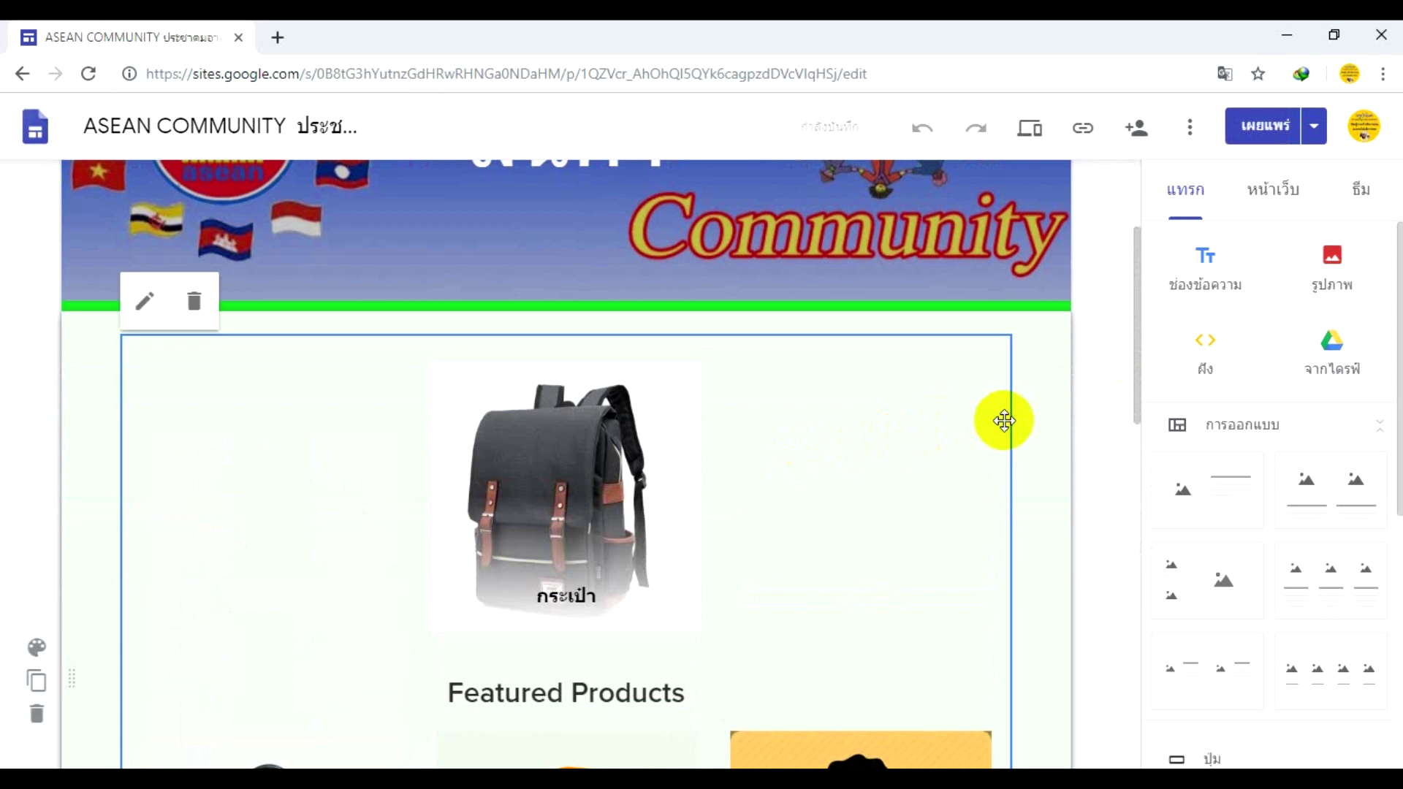
{"action": "key", "text": "Delete"}
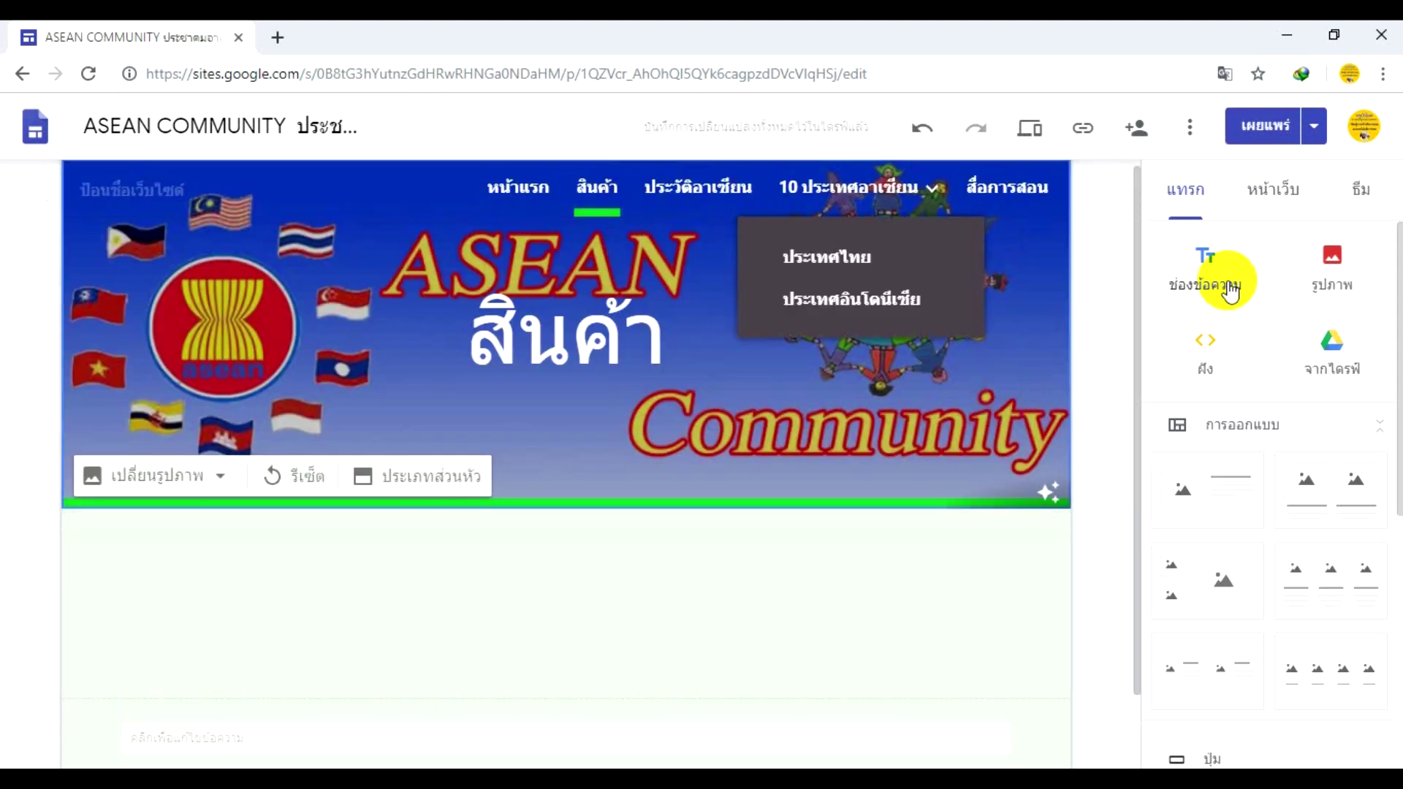
- Delete the สินค้า page using its menu in the Pages list, then review the home page
{"action": "left_click", "coordinate": [1270, 190]}
{"action": "mouse_move", "coordinate": [1262, 355]}
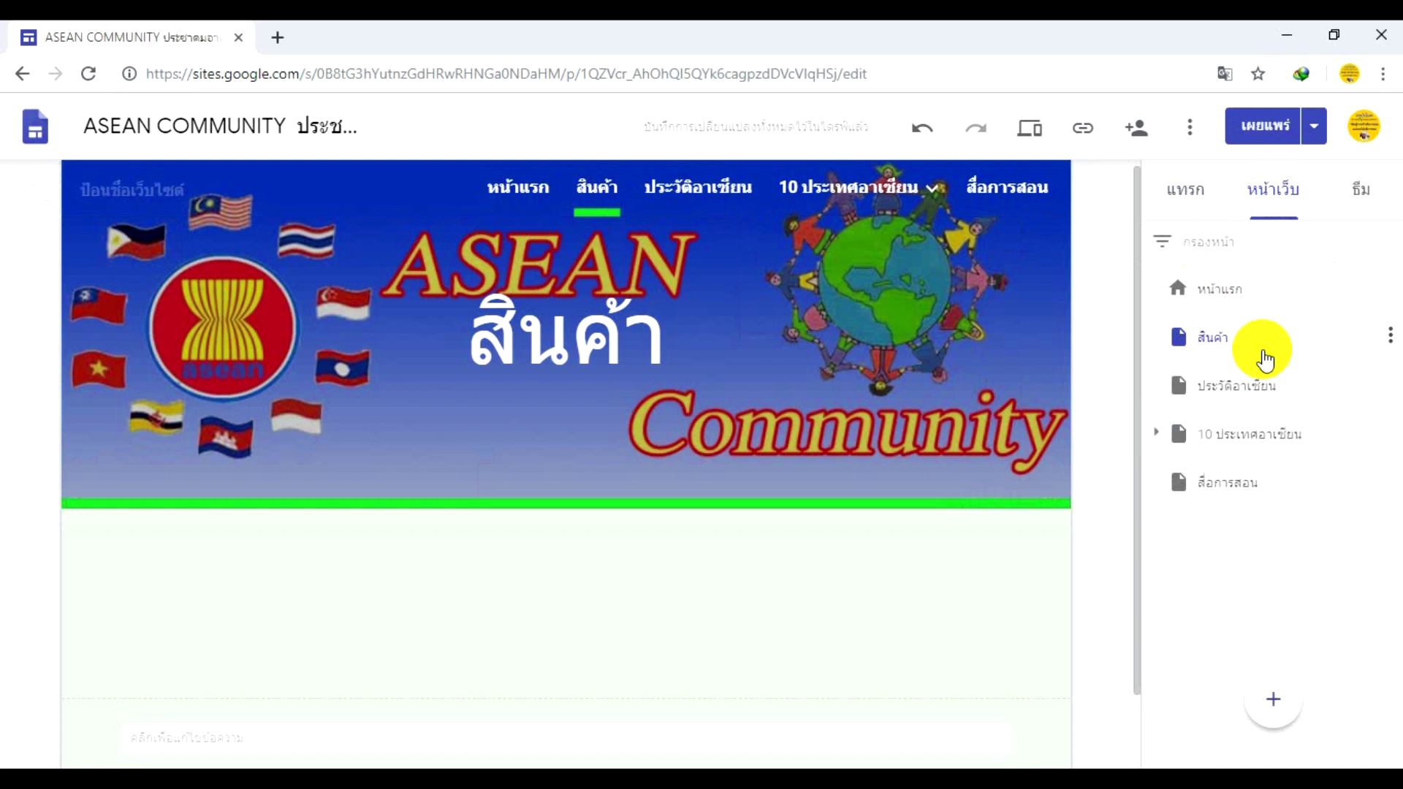
{"action": "left_click", "coordinate": [1390, 338]}
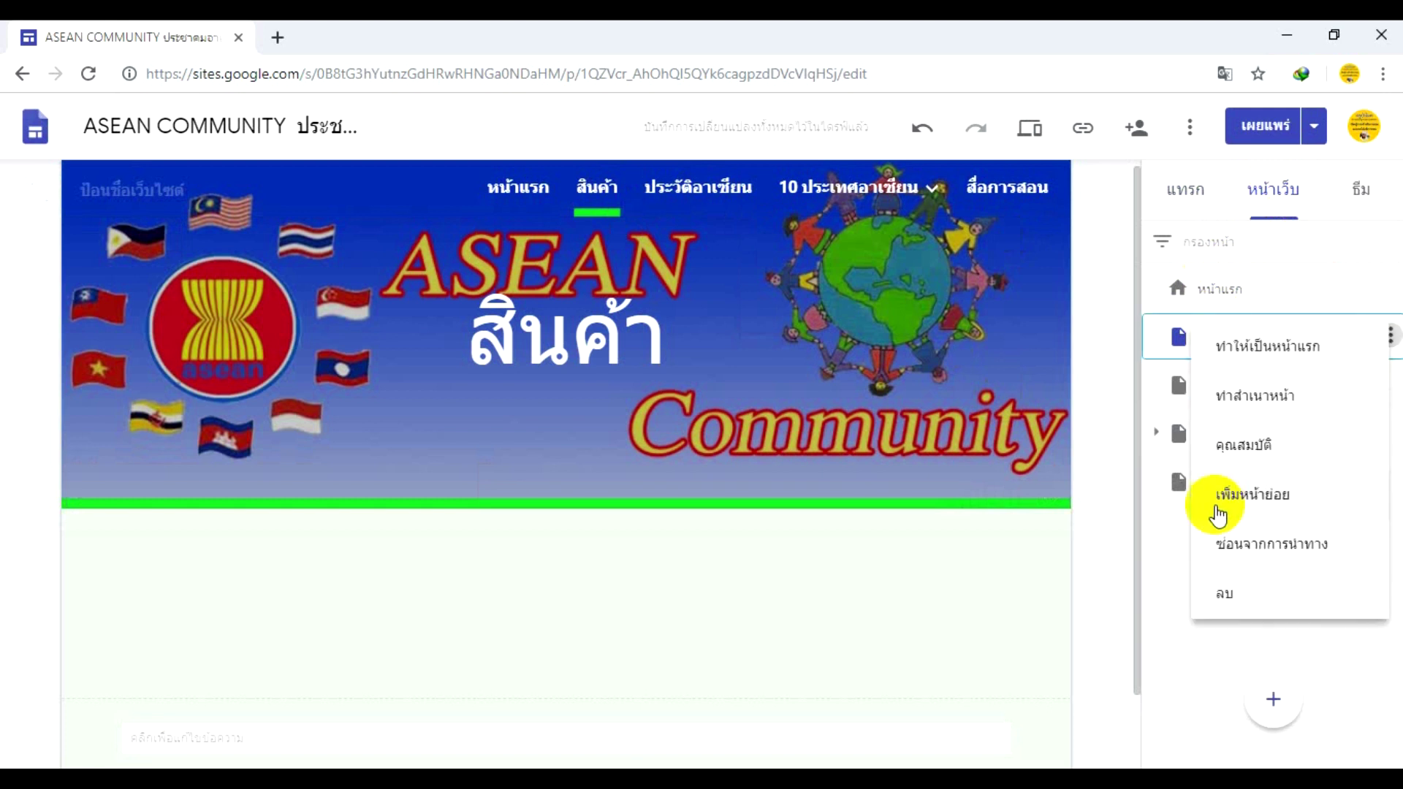
{"action": "left_click", "coordinate": [1207, 596]}
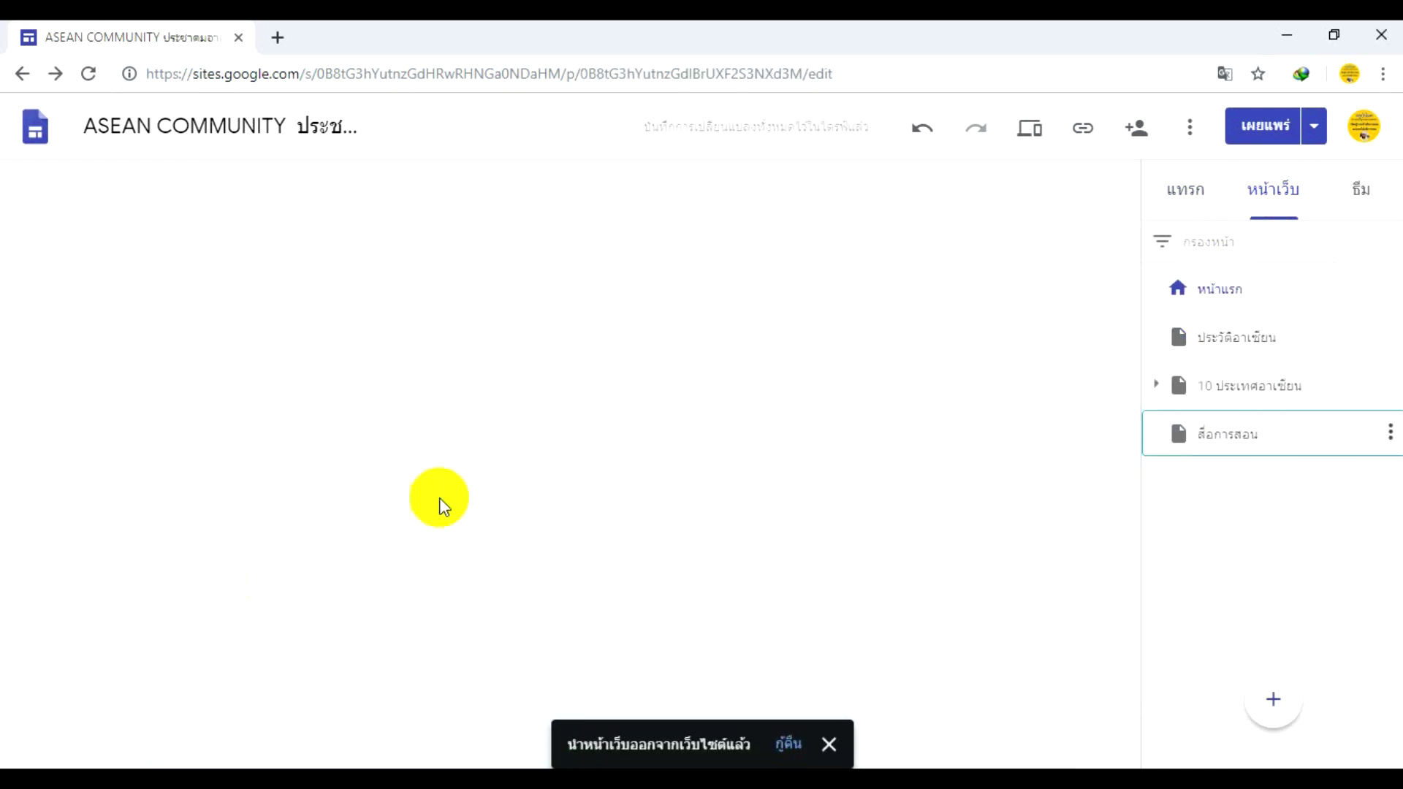
{"action": "left_click", "coordinate": [714, 280]}
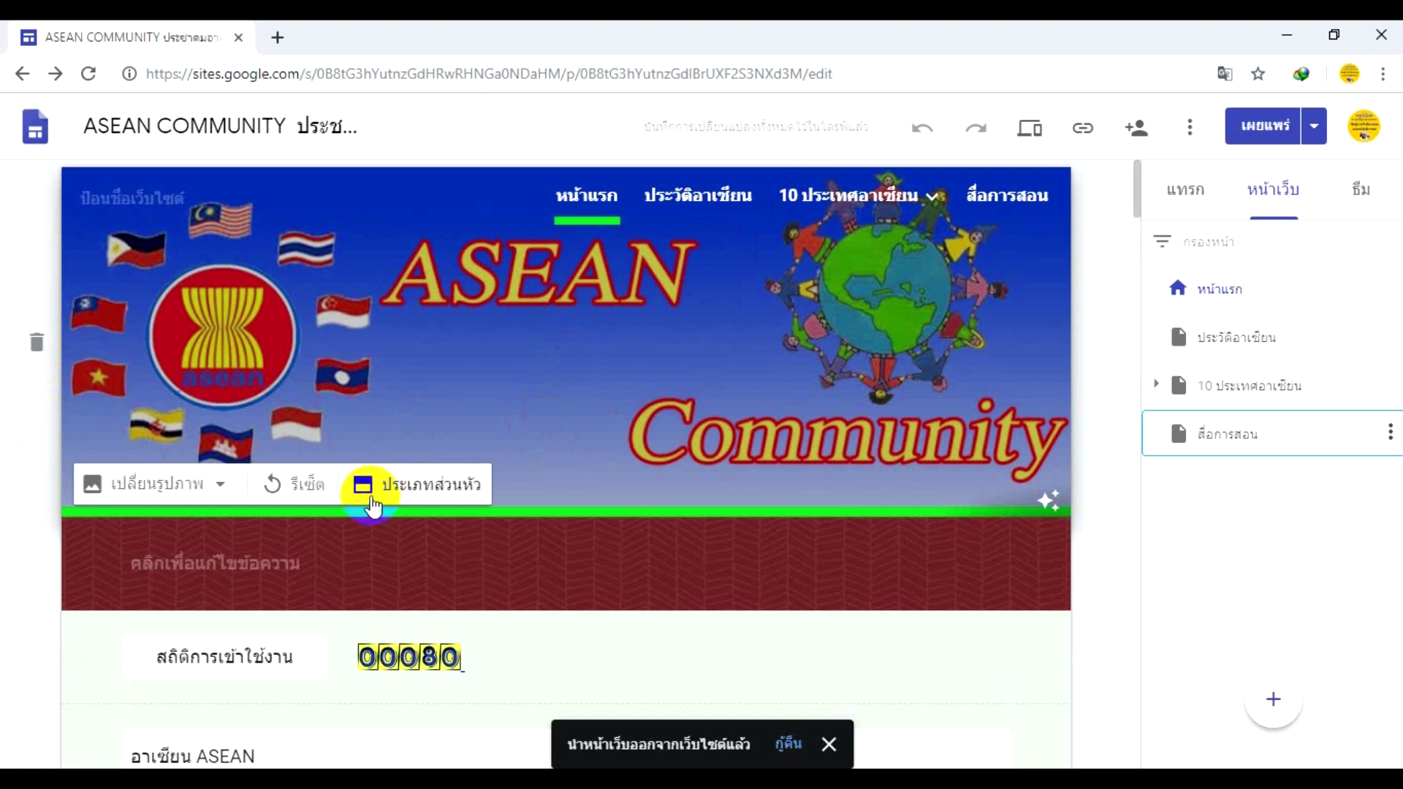
{"action": "scroll", "coordinate": [371, 504], "scroll_direction": "down", "scroll_amount": 8}
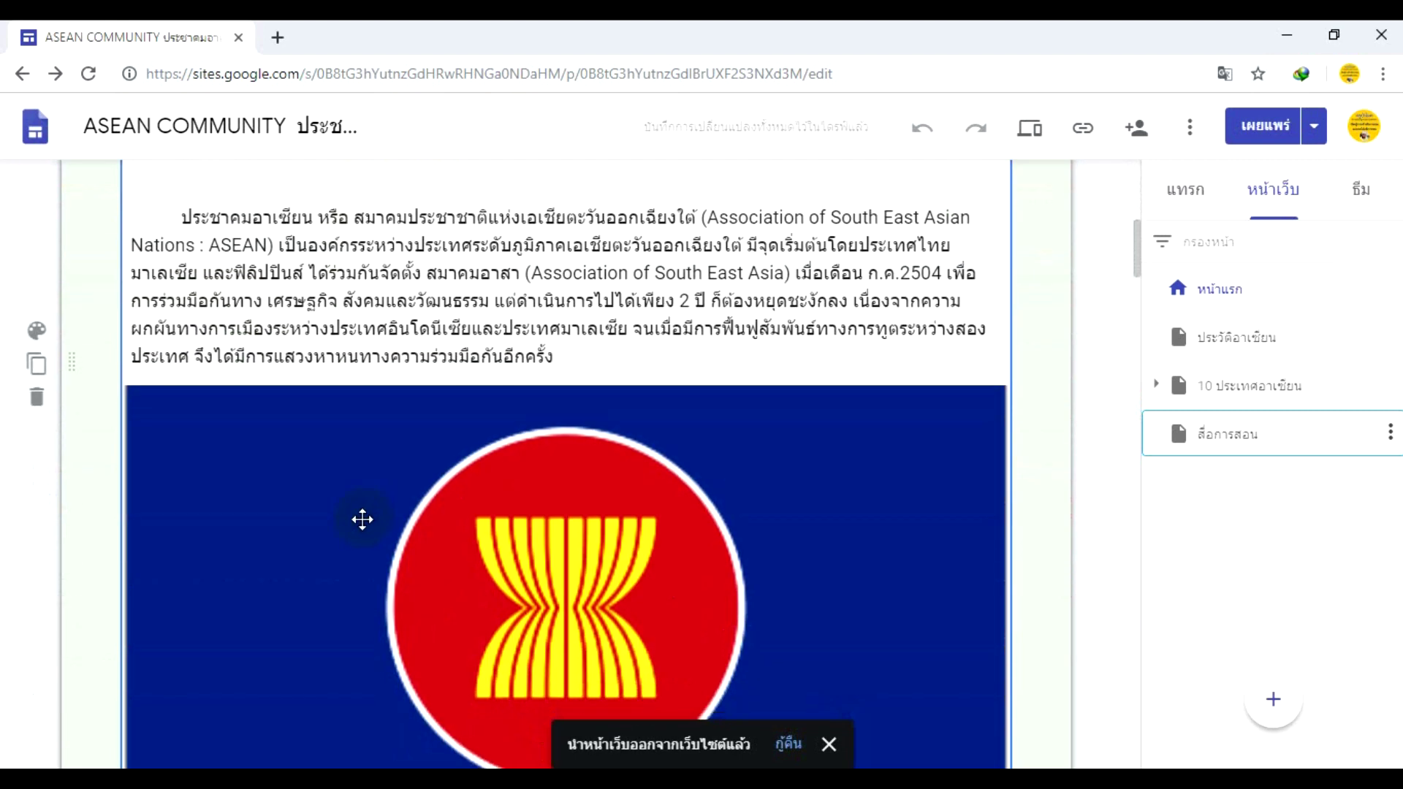
{"action": "scroll", "coordinate": [363, 519], "scroll_direction": "down", "scroll_amount": 3}
{"action": "scroll", "coordinate": [361, 522], "scroll_direction": "up", "scroll_amount": 11}
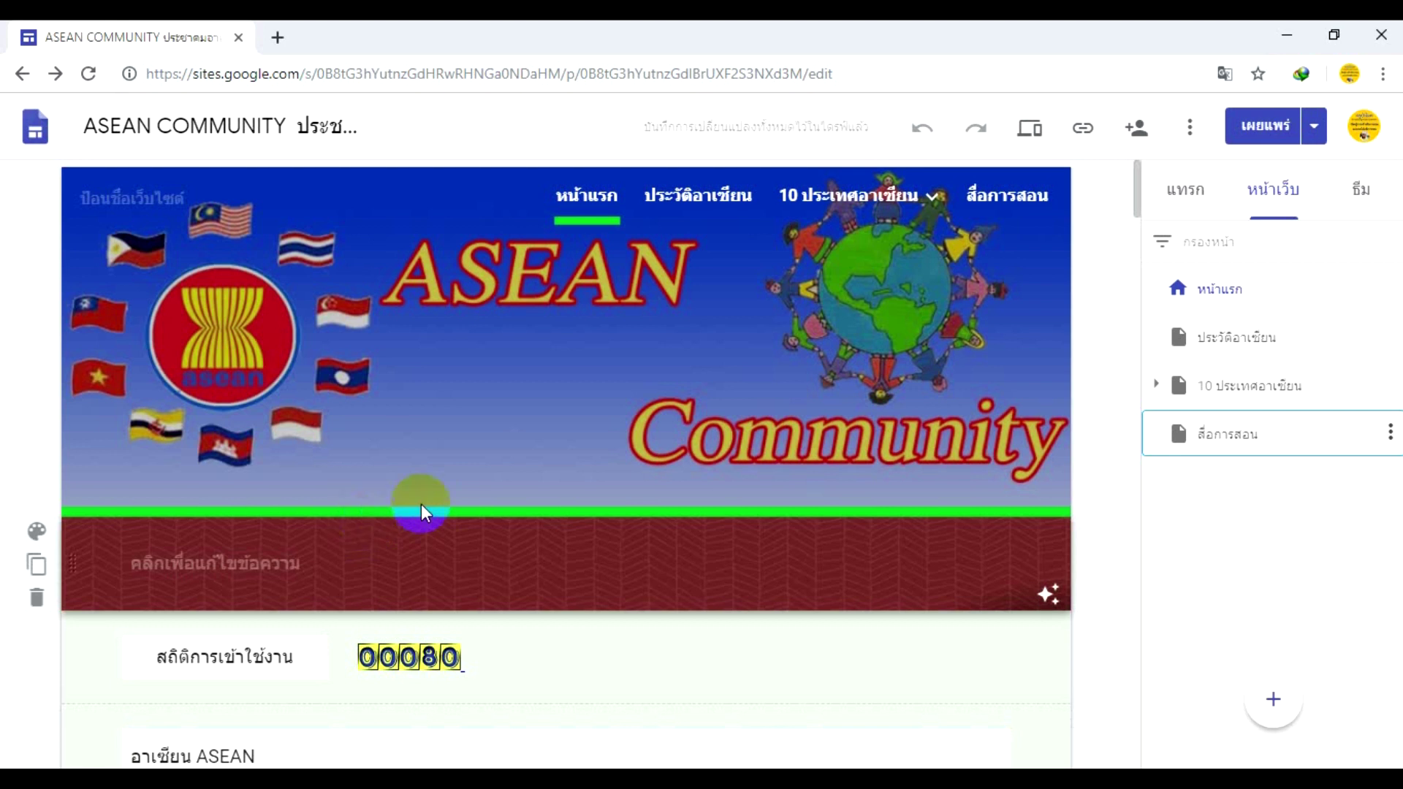
- Browse the Insert panel's layouts and components and select the maroon section below the banner
{"action": "left_click", "coordinate": [1185, 208]}
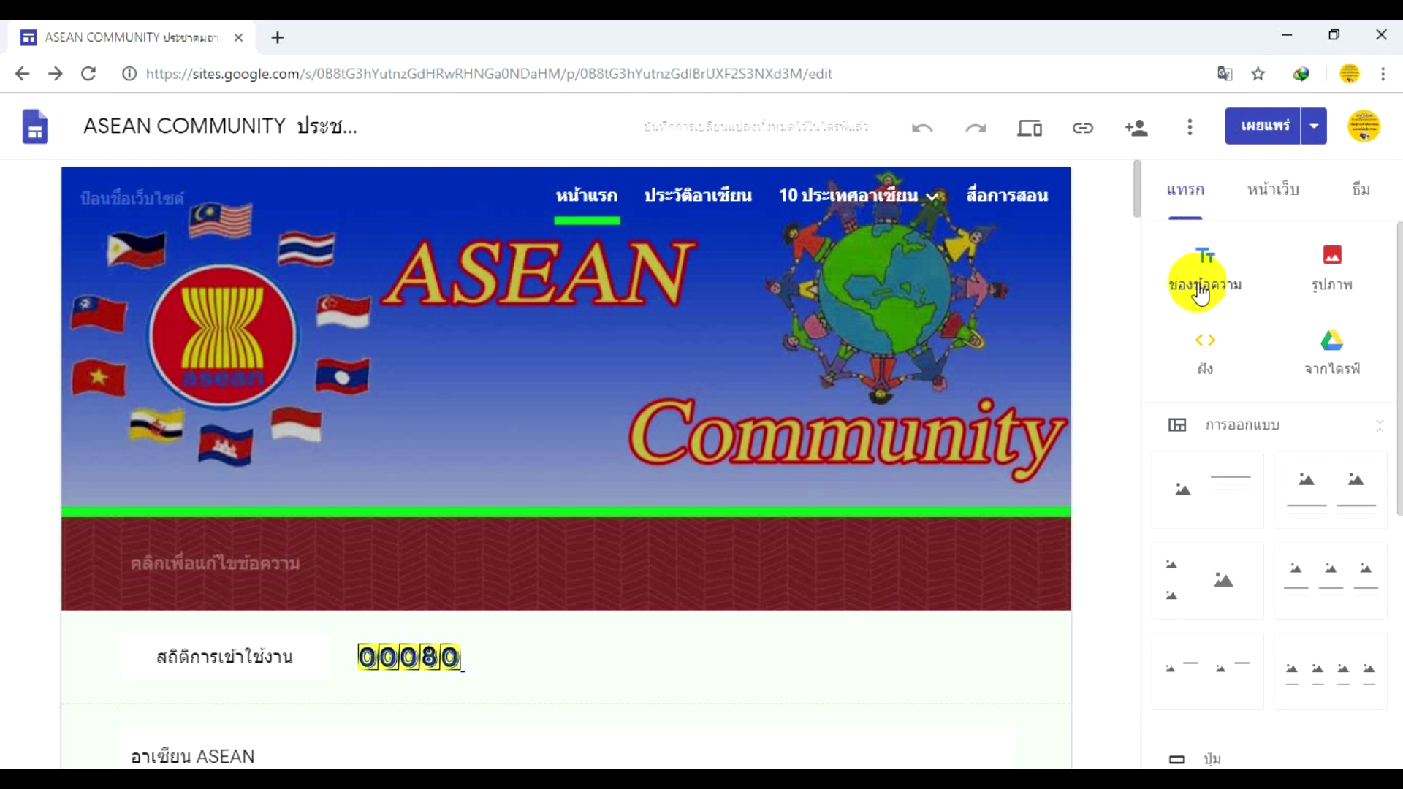
{"action": "scroll", "coordinate": [1213, 431], "scroll_direction": "down", "scroll_amount": 1}
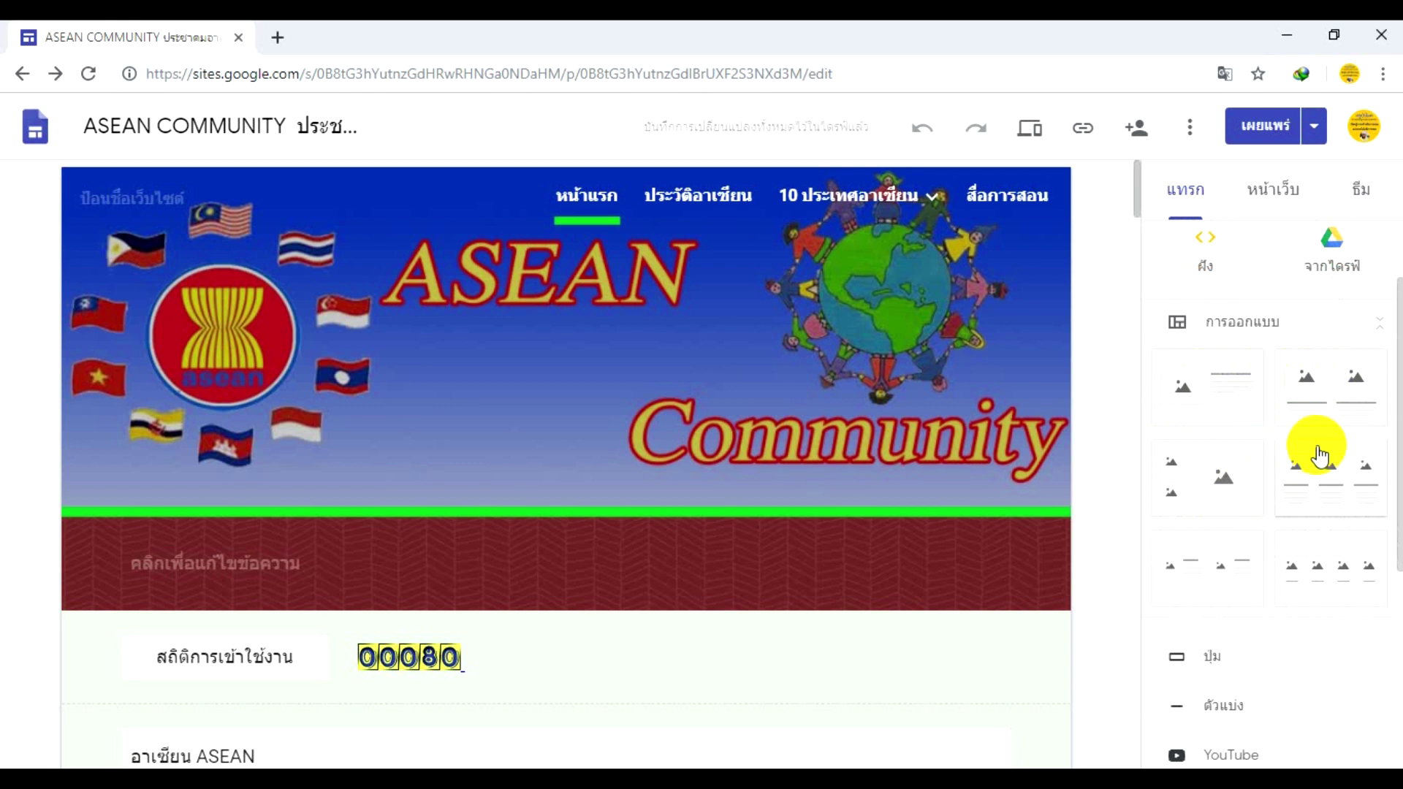
{"action": "scroll", "coordinate": [1318, 456], "scroll_direction": "down", "scroll_amount": 4}
{"action": "scroll", "coordinate": [1315, 463], "scroll_direction": "up", "scroll_amount": 4}
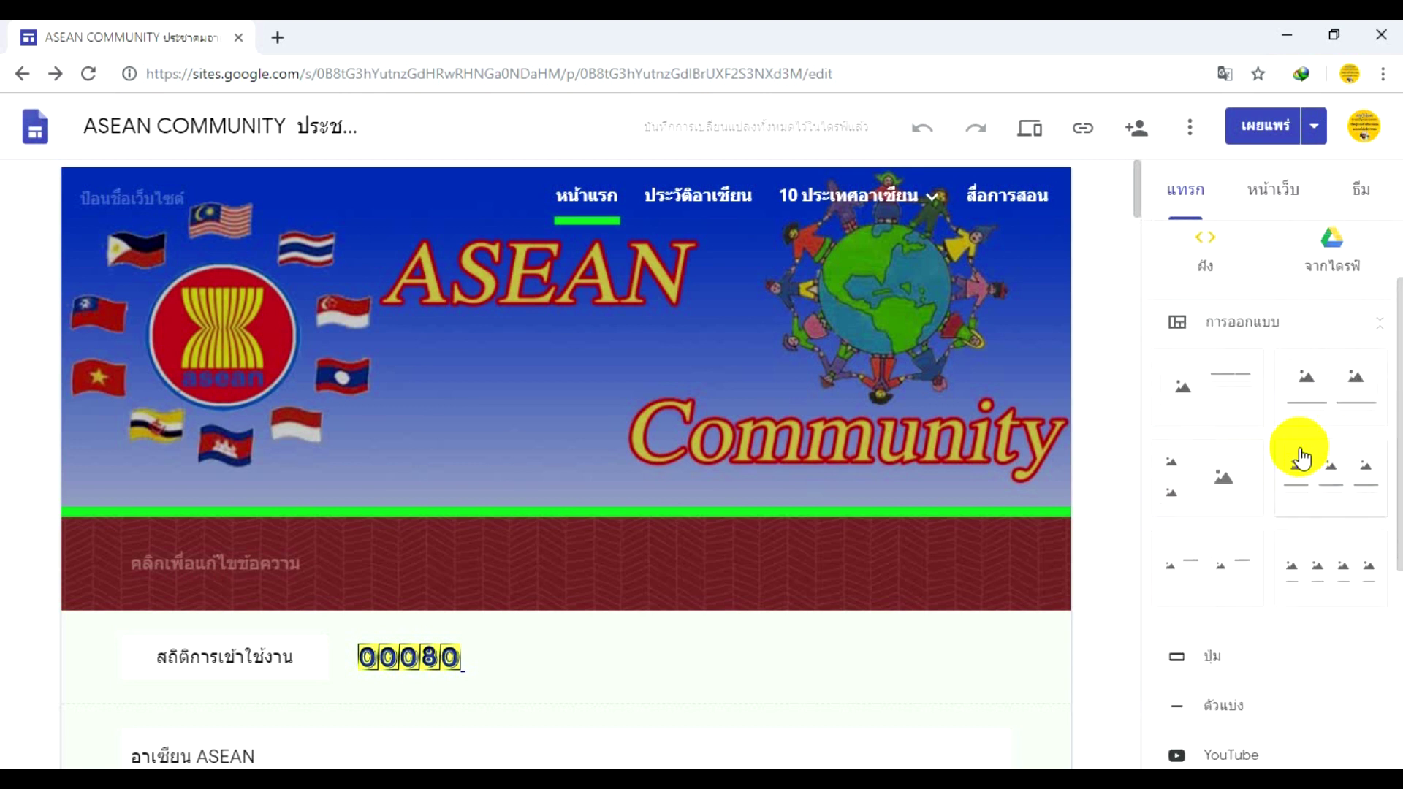
{"action": "left_click_drag", "start_coordinate": [1313, 466], "coordinate": [993, 473]}
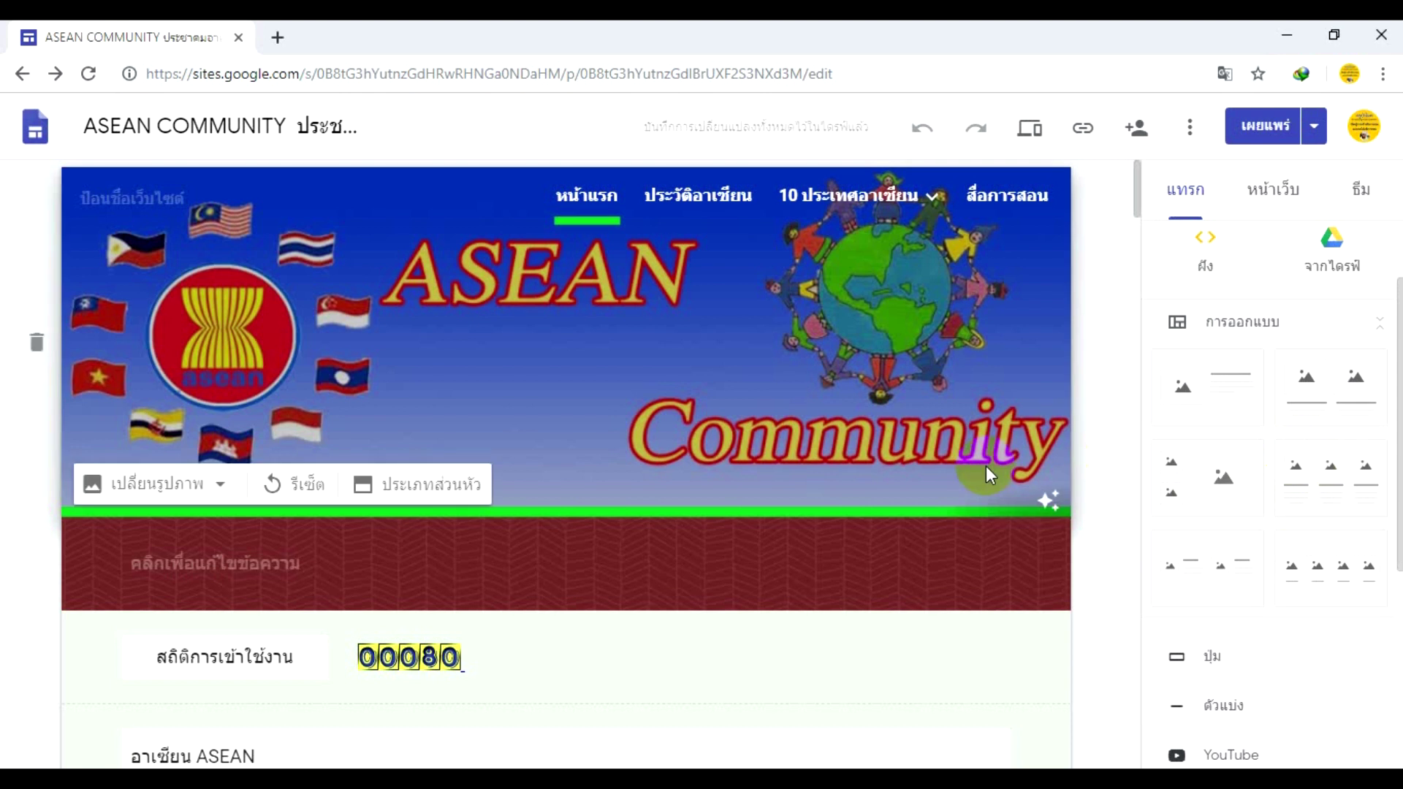
{"action": "scroll", "coordinate": [986, 475], "scroll_direction": "down", "scroll_amount": 10}
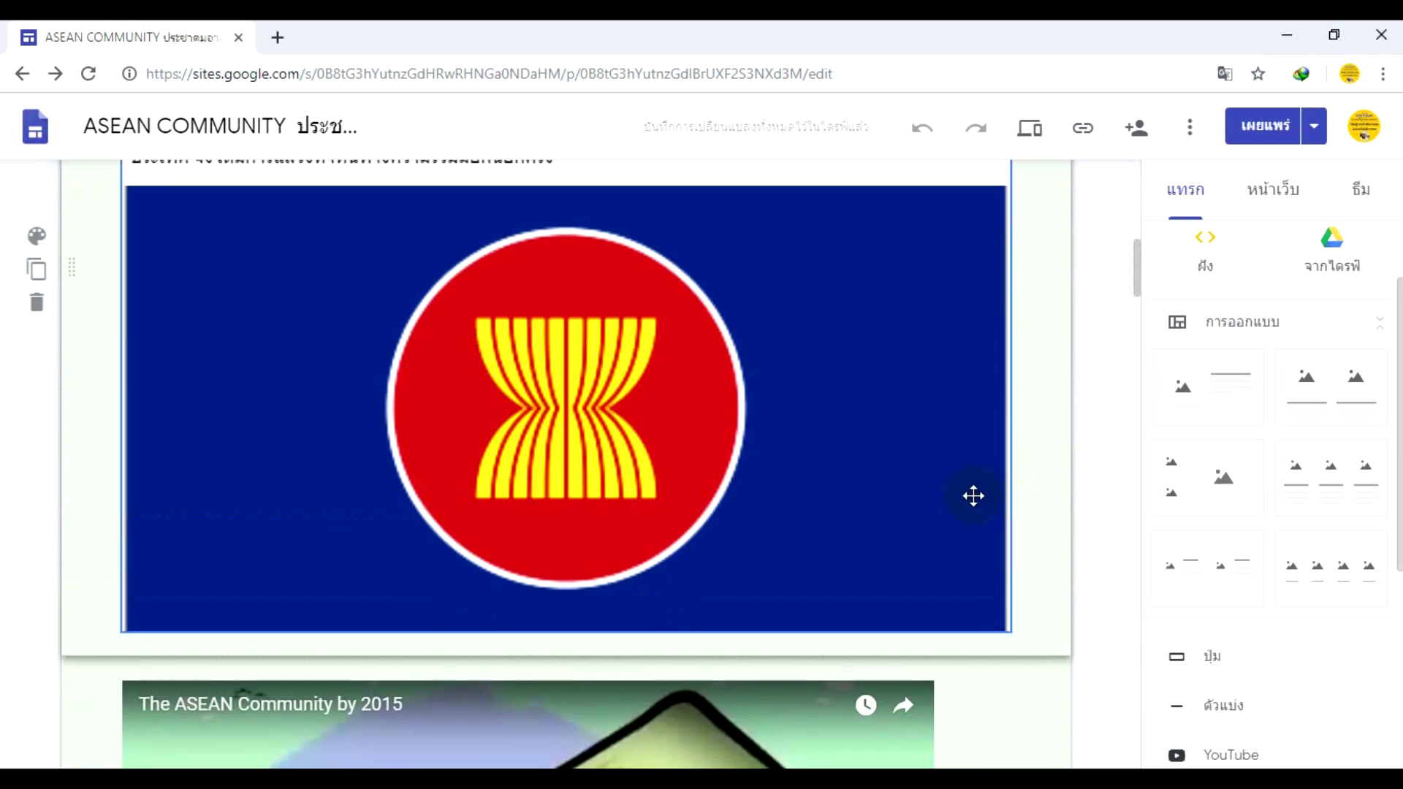
{"action": "scroll", "coordinate": [969, 491], "scroll_direction": "up", "scroll_amount": 6}
{"action": "scroll", "coordinate": [969, 491], "scroll_direction": "up", "scroll_amount": 4}
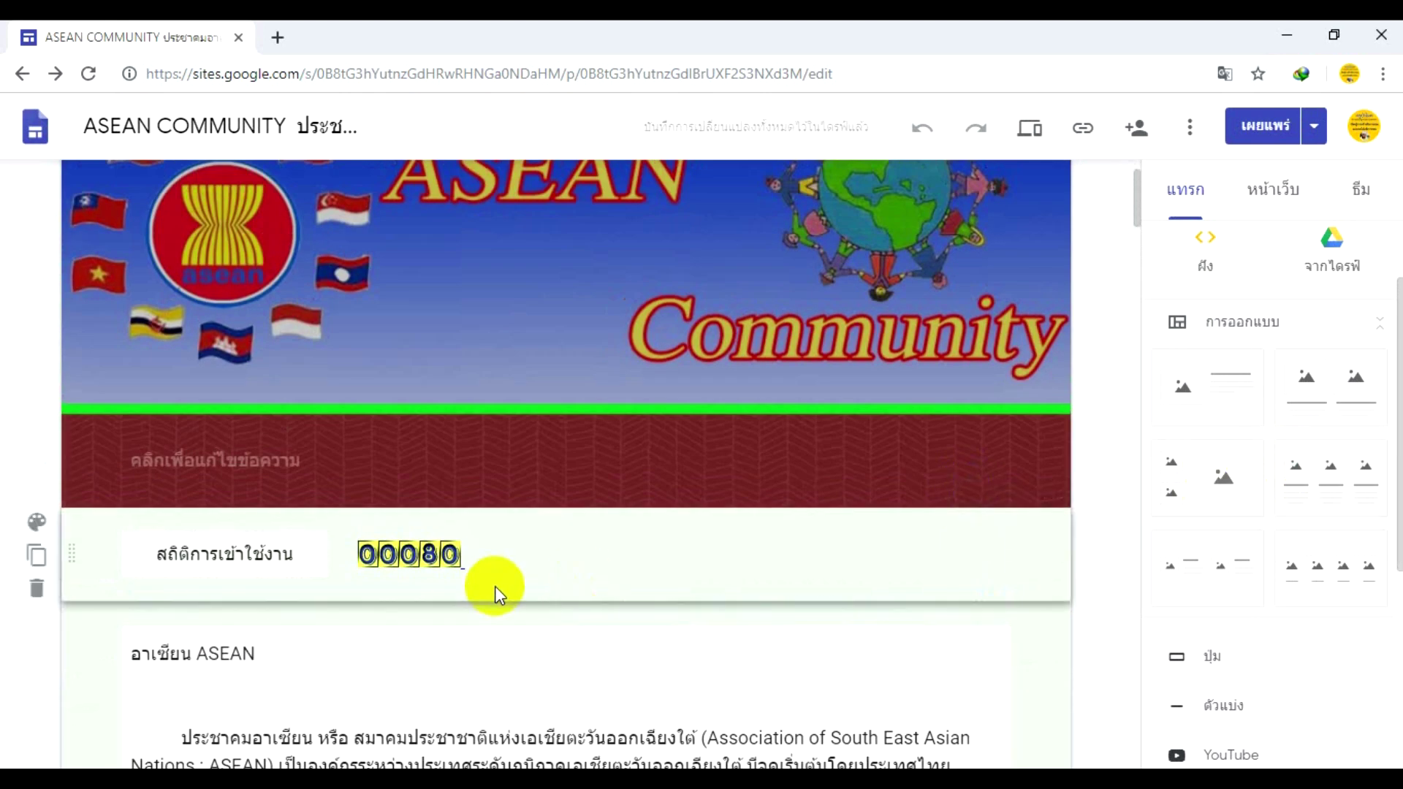
{"action": "left_click", "coordinate": [777, 418]}
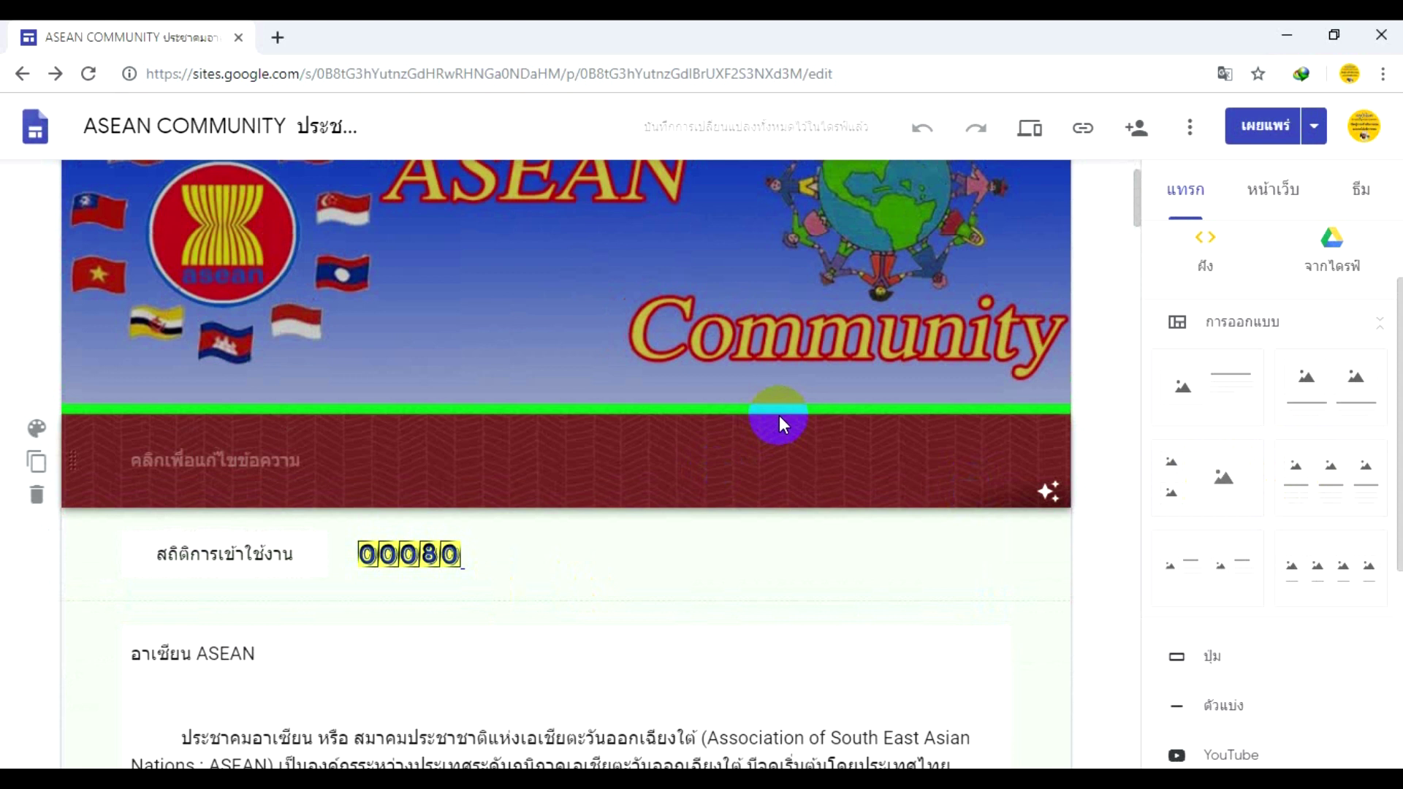
{"action": "scroll", "coordinate": [799, 309], "scroll_direction": "up", "scroll_amount": 2}
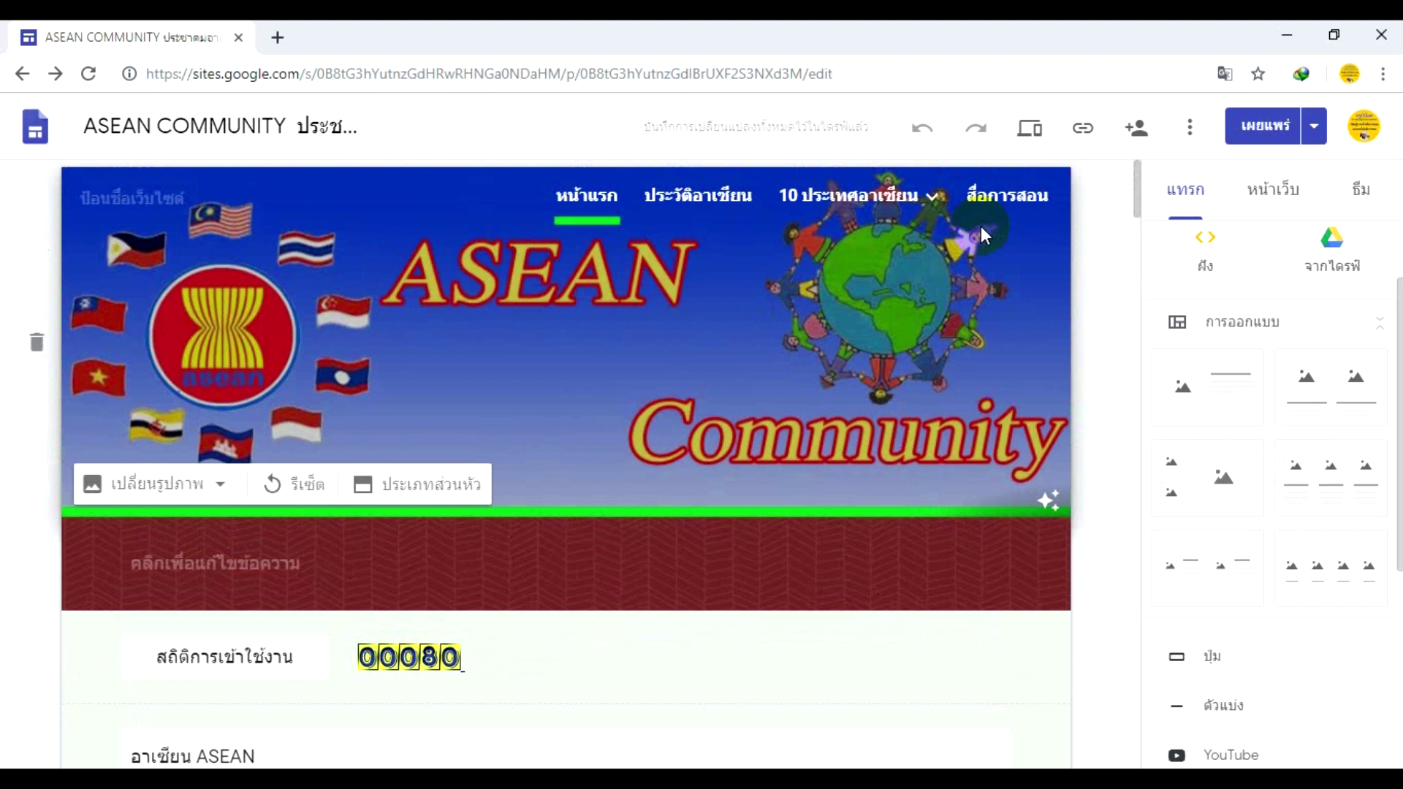
- Expand 10 ประเทศอาเซียน in the Pages list and view the published site in a new tab
{"action": "left_click", "coordinate": [1297, 204]}
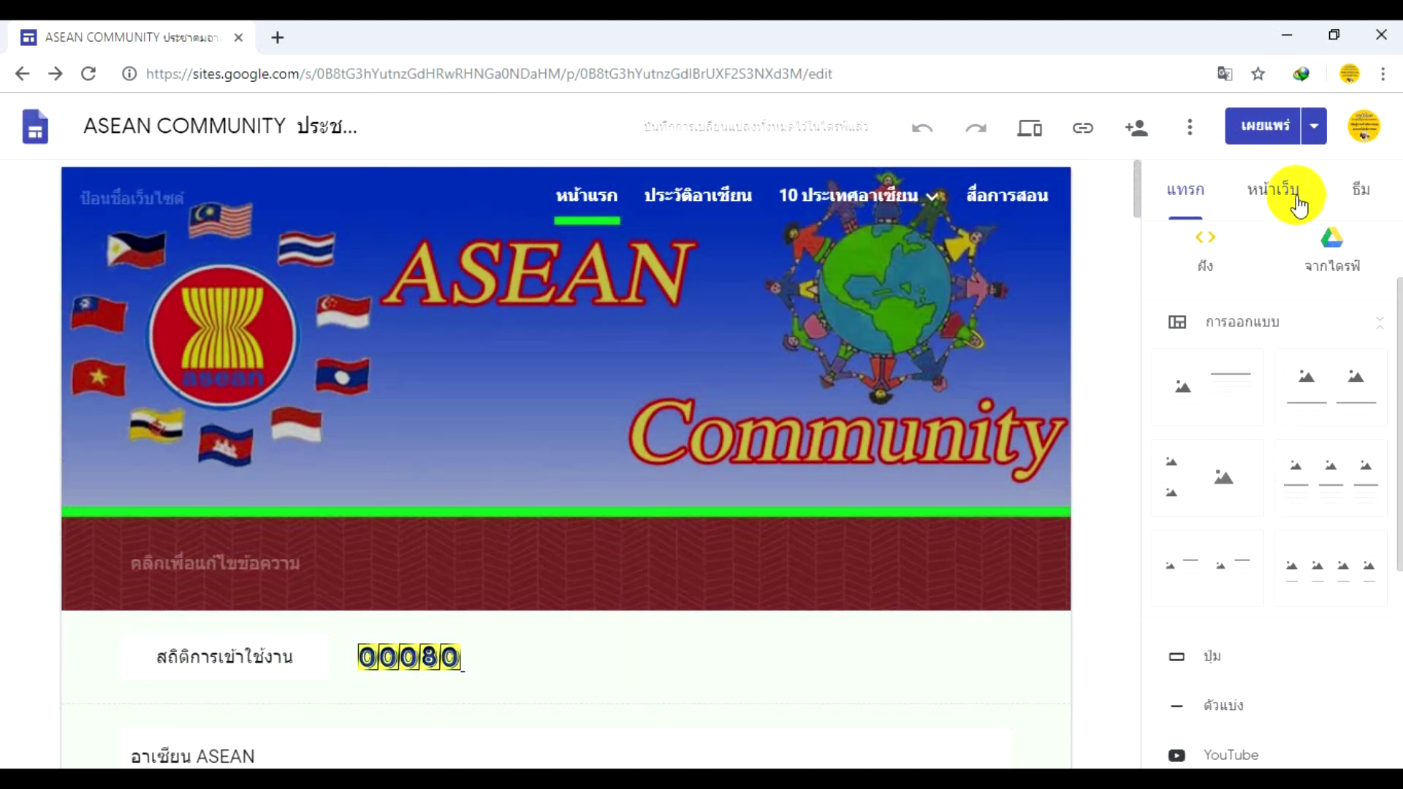
{"action": "left_click", "coordinate": [1297, 206]}
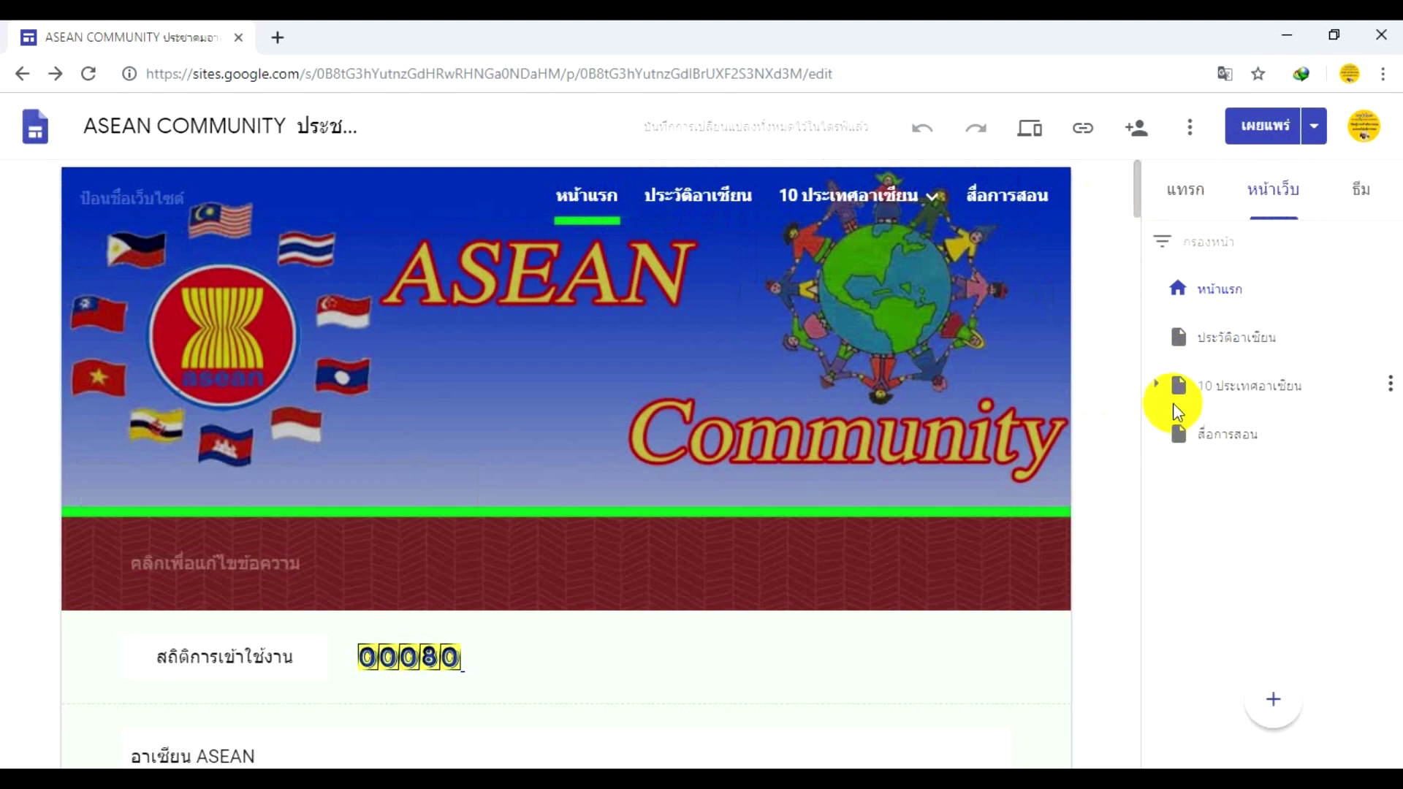
{"action": "left_click", "coordinate": [1154, 385]}
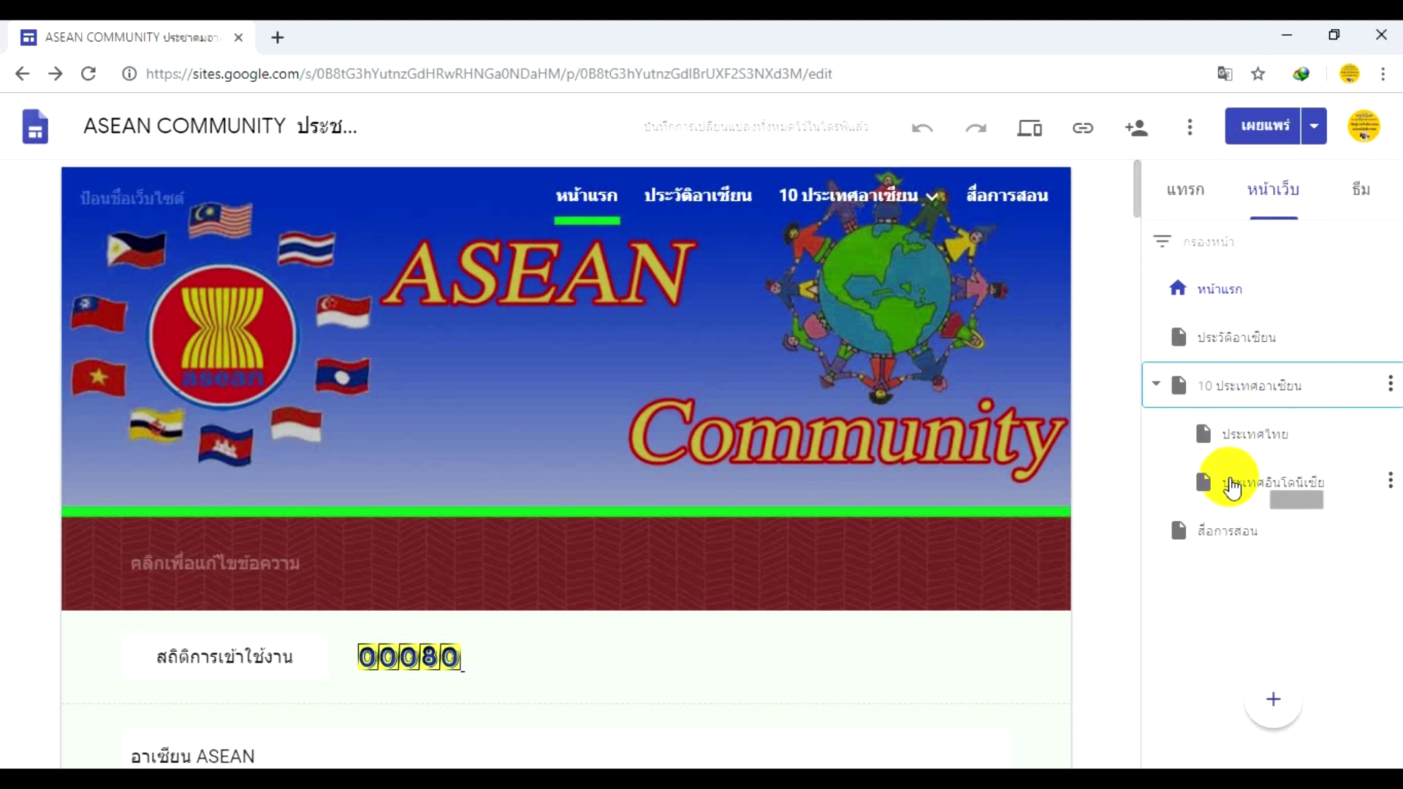
{"action": "left_click", "coordinate": [1314, 131]}
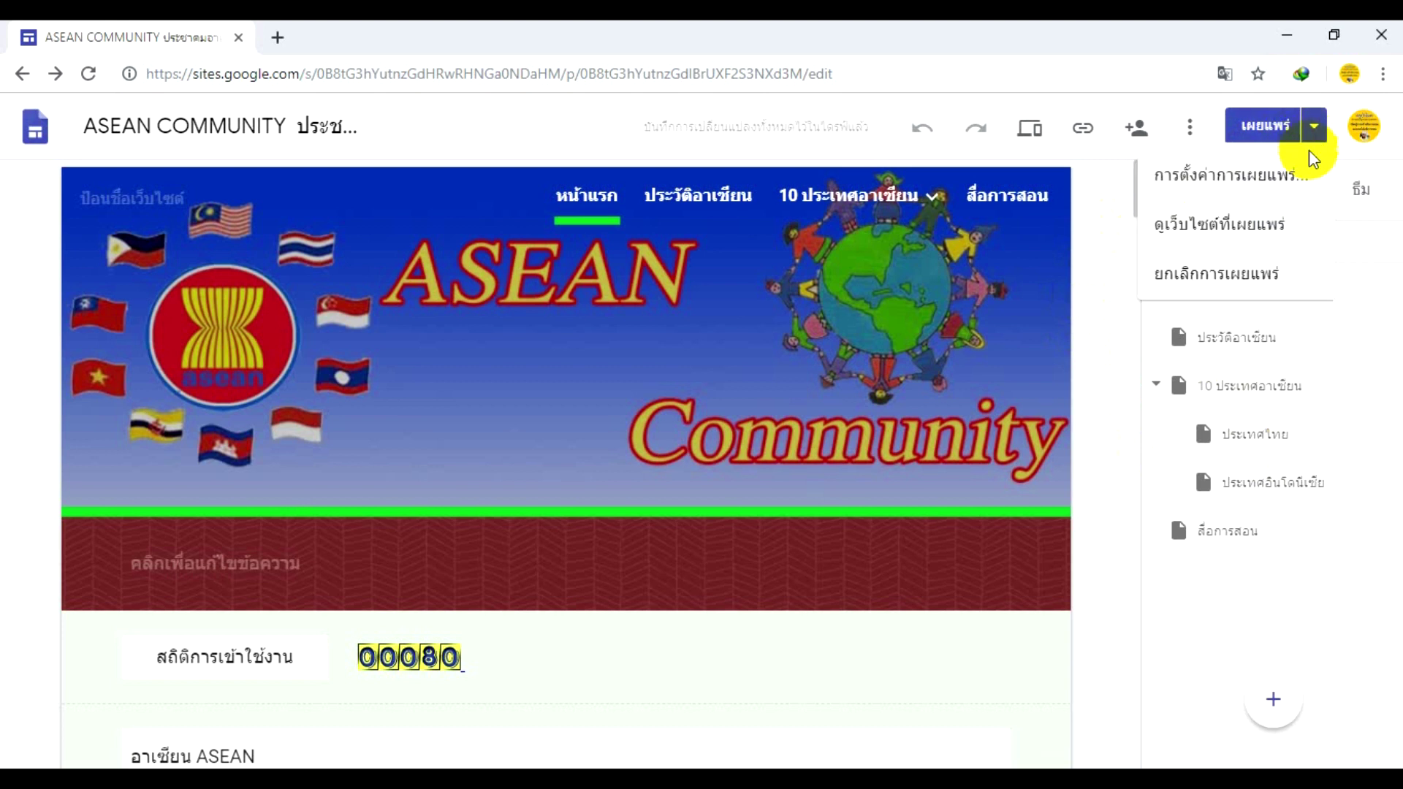
{"action": "left_click", "coordinate": [1213, 239]}
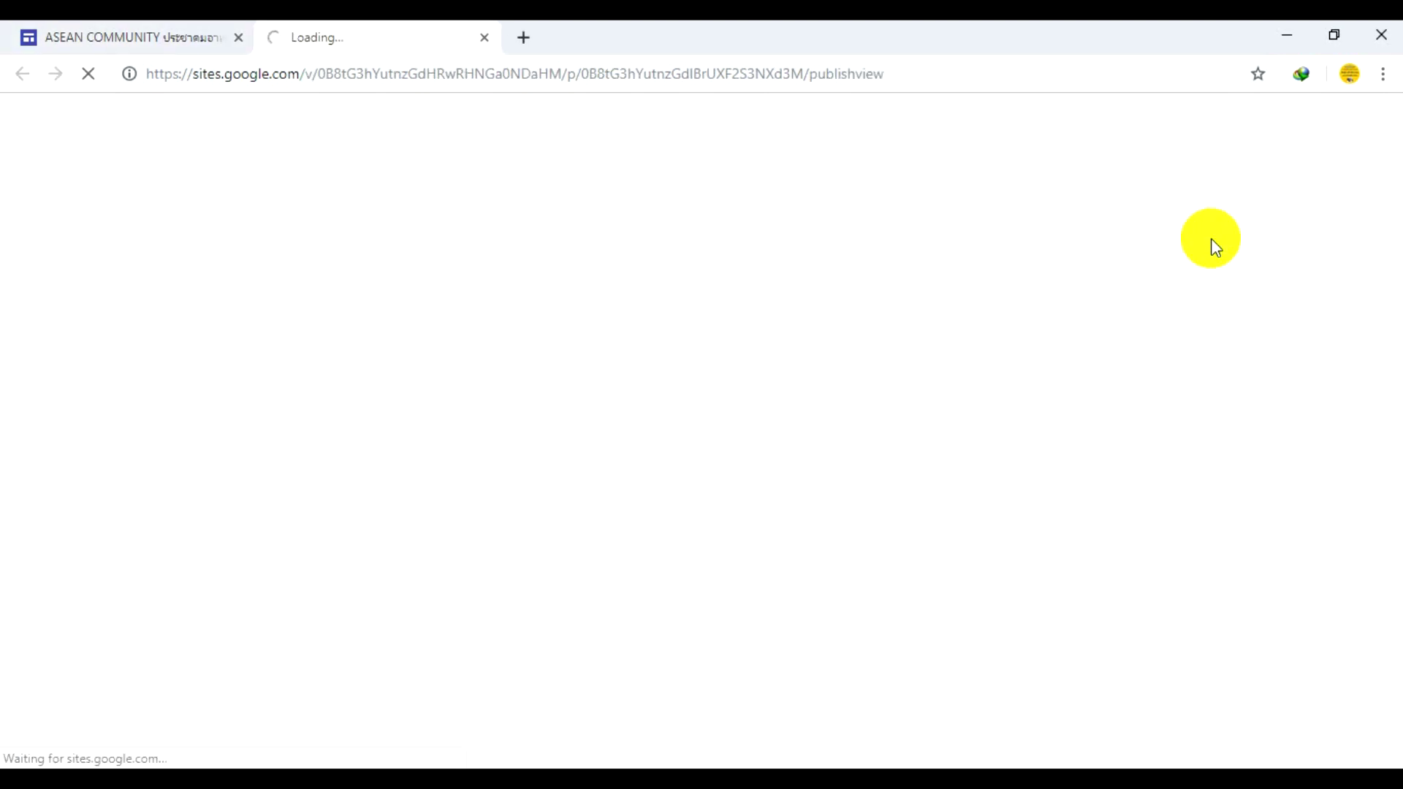
- Close the country pages submenu and the published หน้าแรก preview tab
{"action": "scroll", "coordinate": [804, 366], "scroll_direction": "down", "scroll_amount": 5}
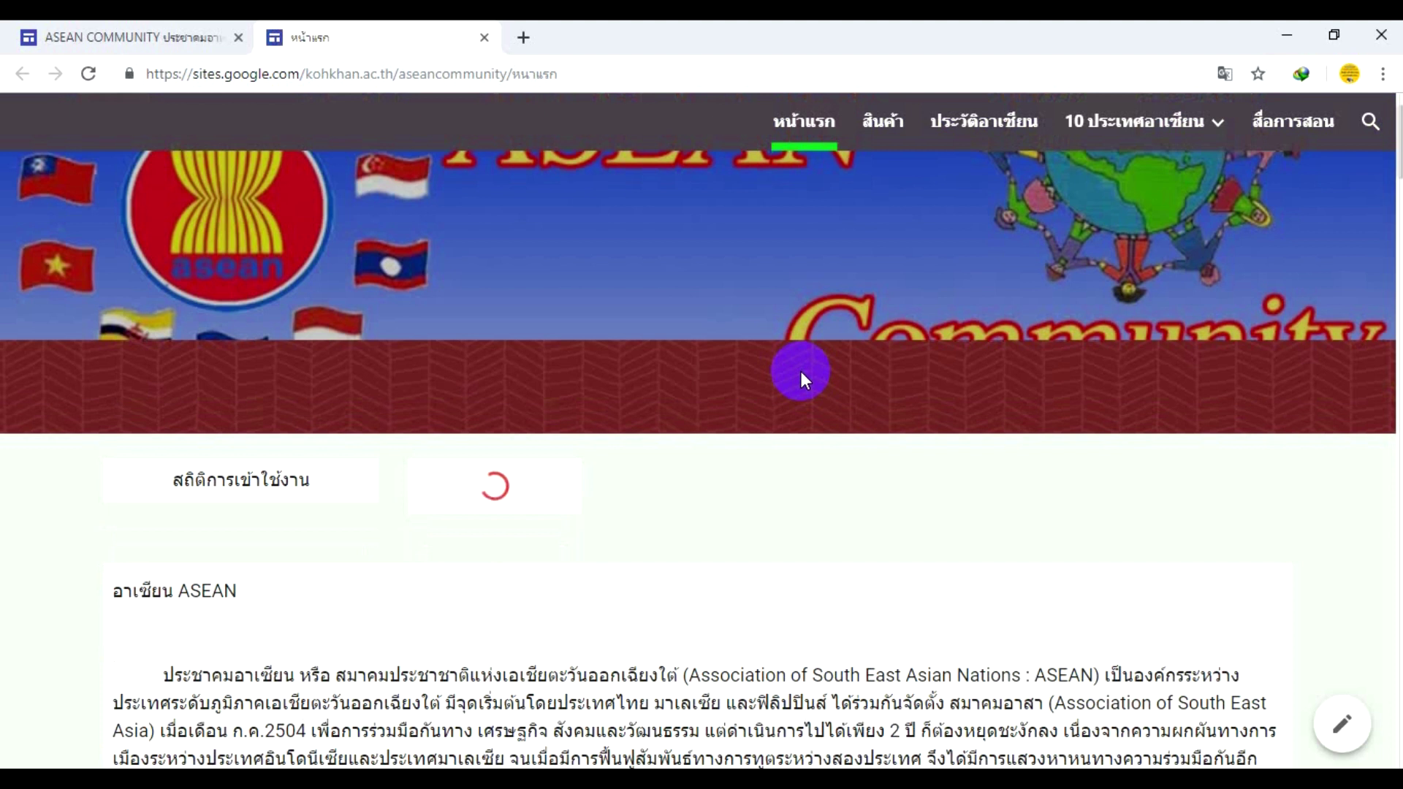
{"action": "scroll", "coordinate": [778, 375], "scroll_direction": "up", "scroll_amount": 5}
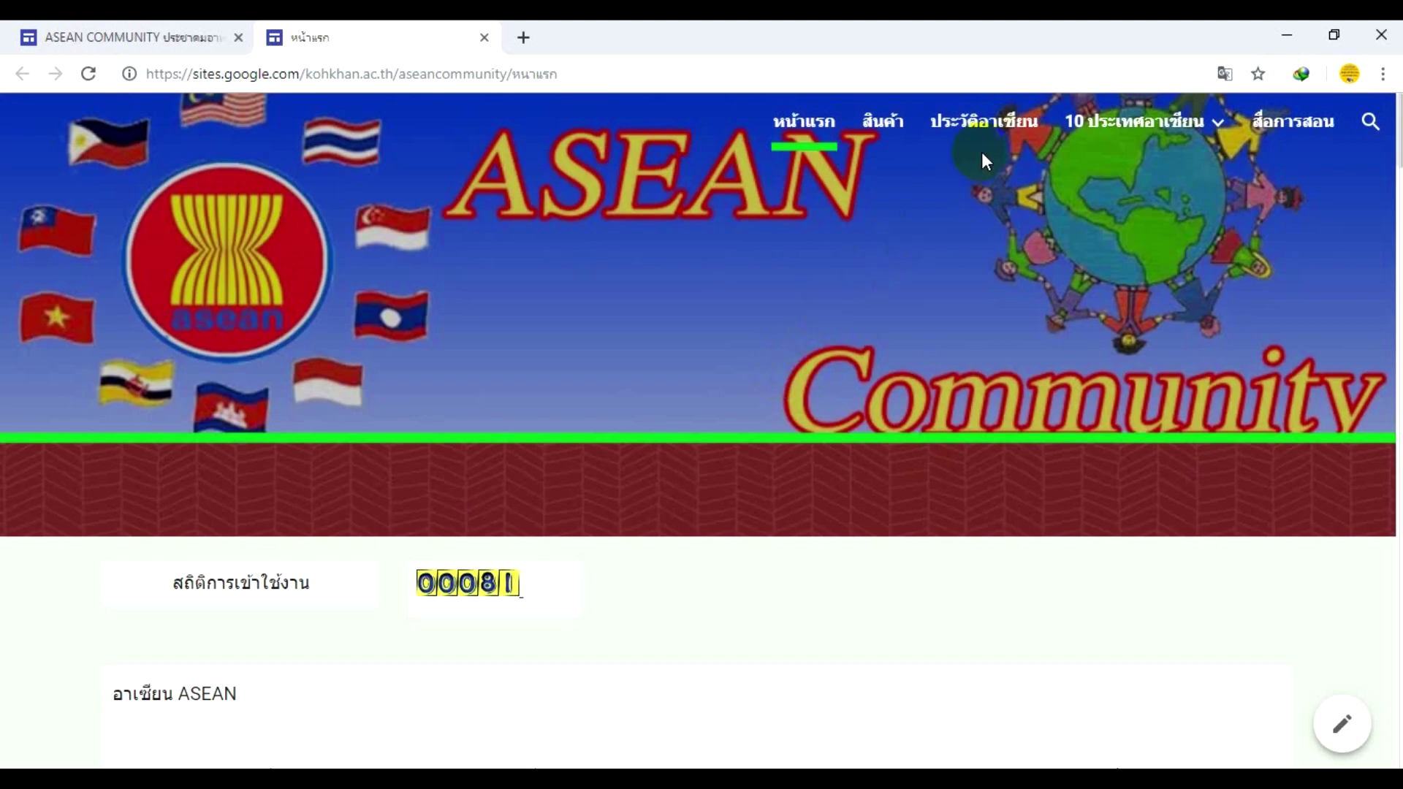
{"action": "mouse_move", "coordinate": [1147, 140]}
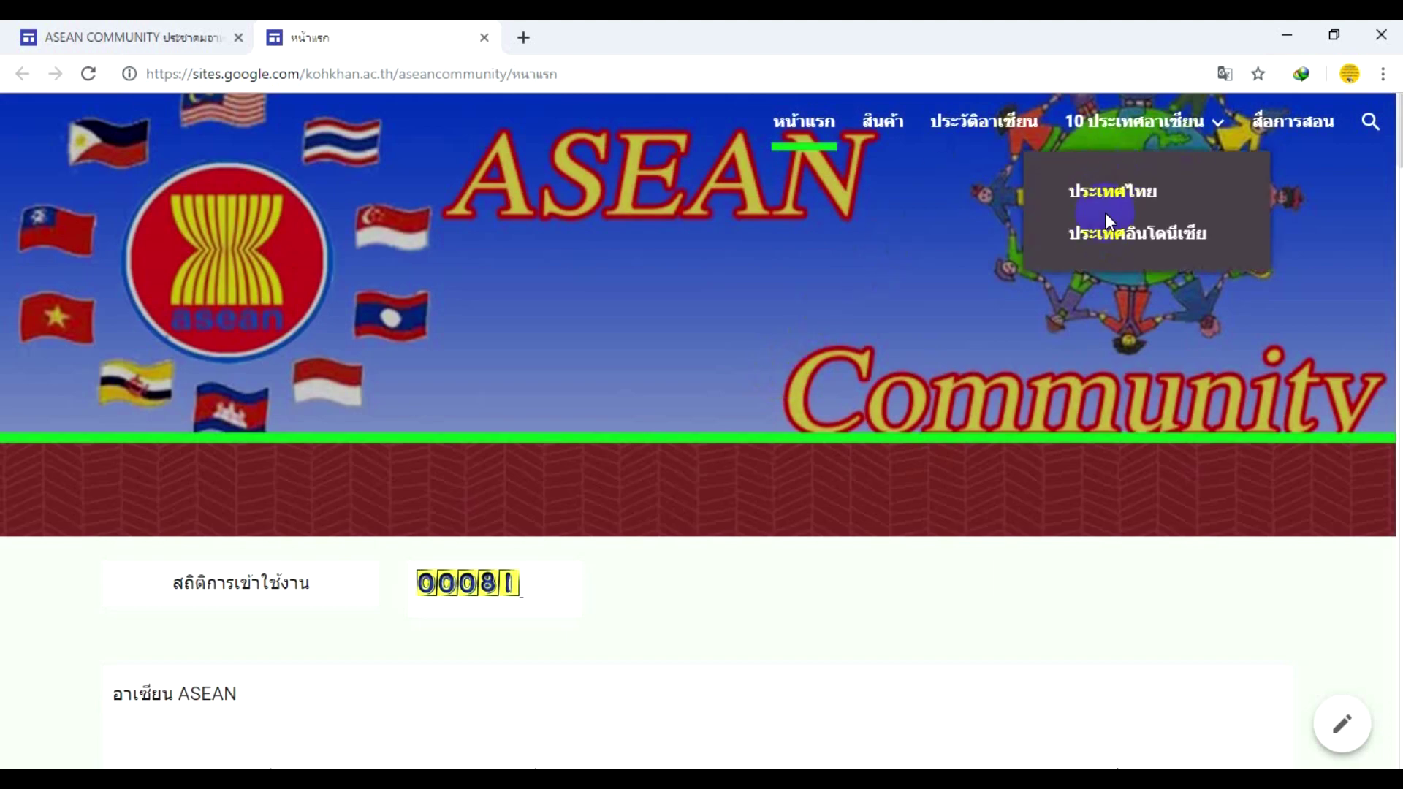
{"action": "left_click", "coordinate": [1213, 135]}
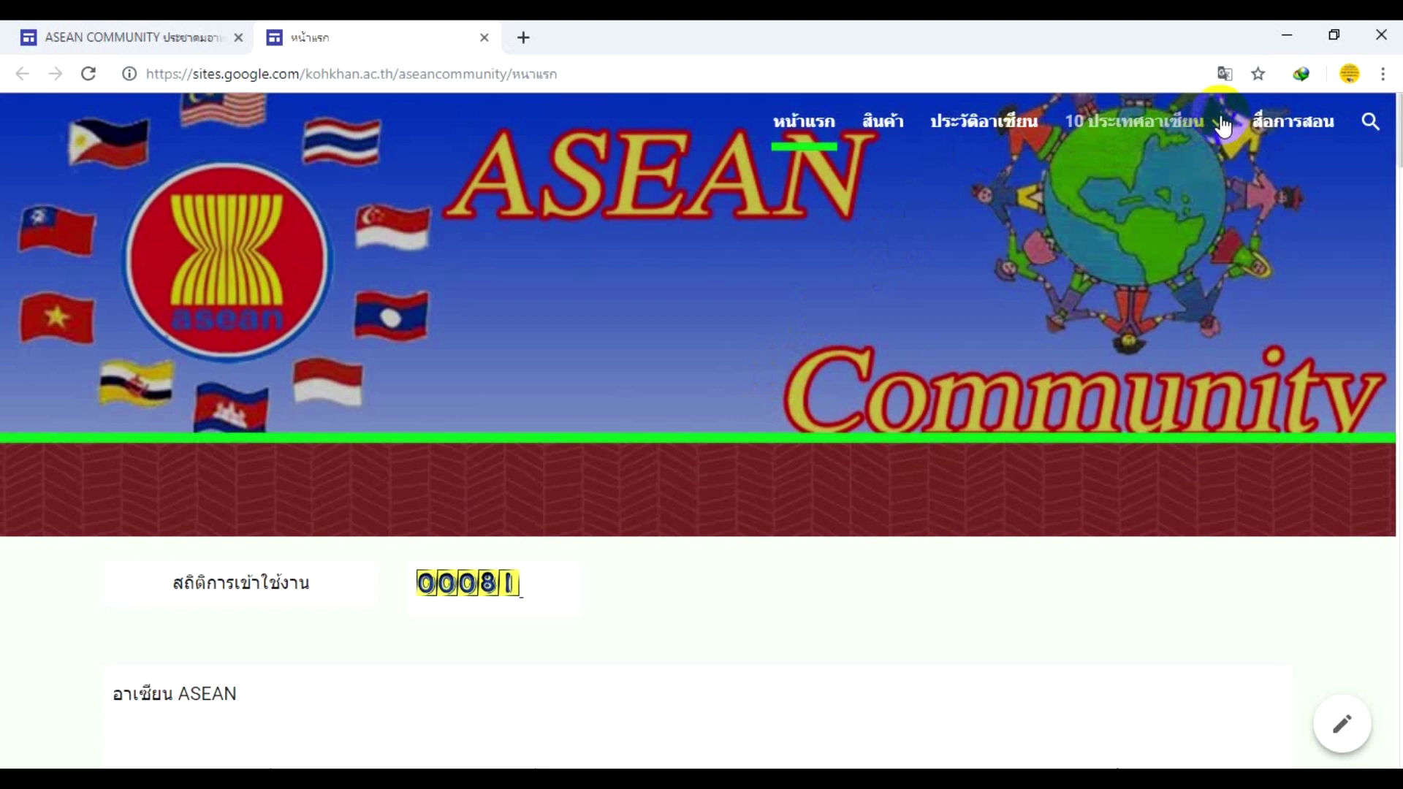
{"action": "left_click", "coordinate": [492, 46]}
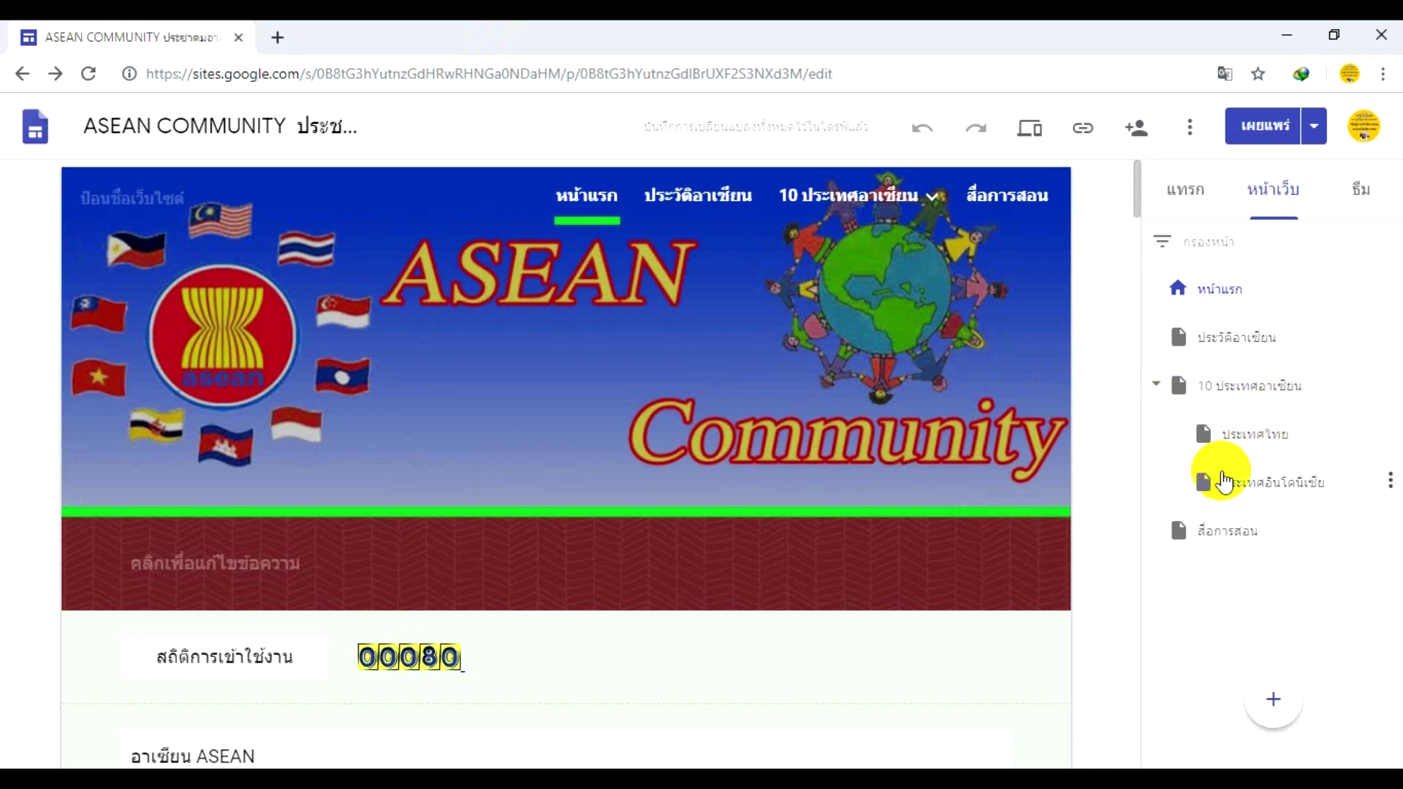
- Create a new page named สินค้า and select its title on the header banner
{"action": "mouse_move", "coordinate": [1272, 703]}
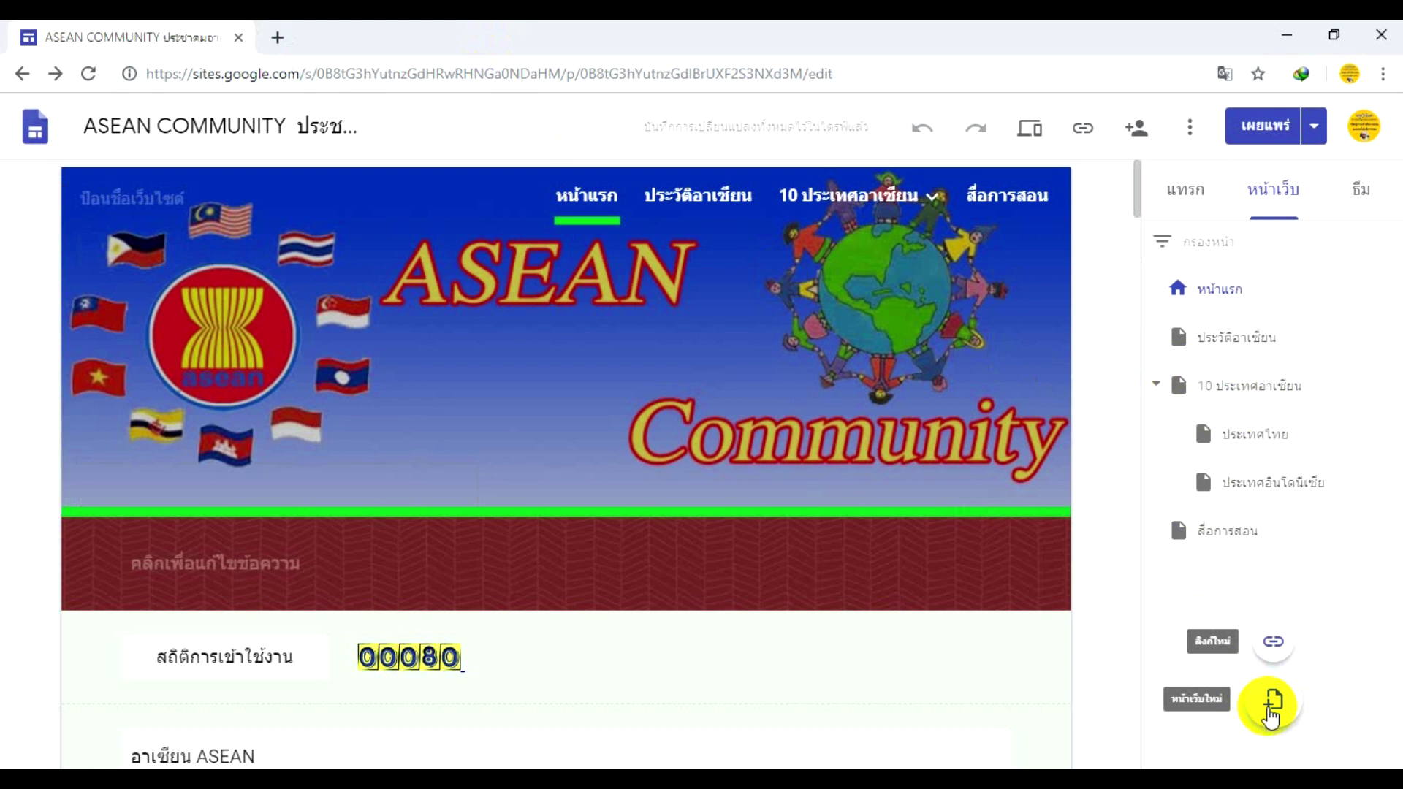
{"action": "left_click", "coordinate": [1271, 712]}
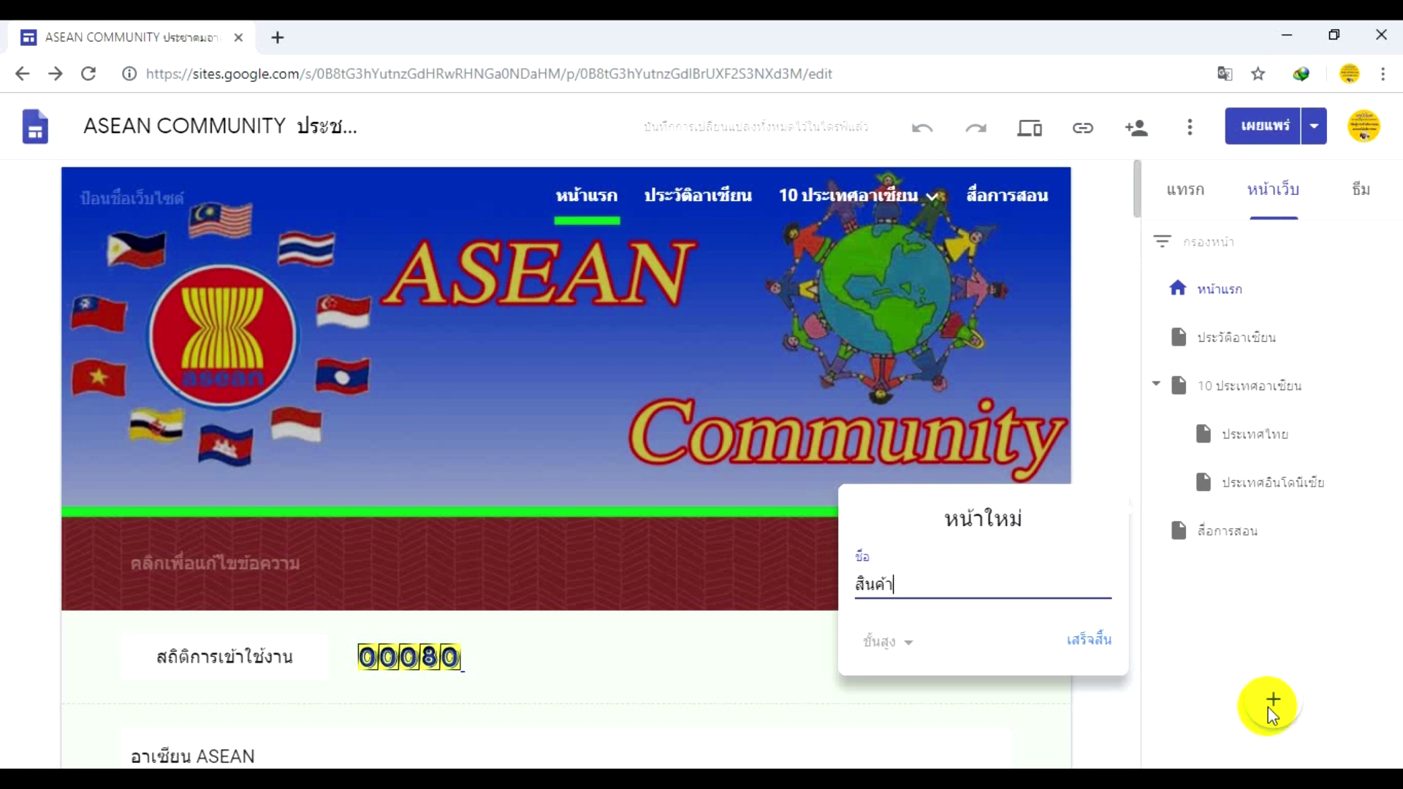
{"action": "left_click", "coordinate": [1087, 641]}
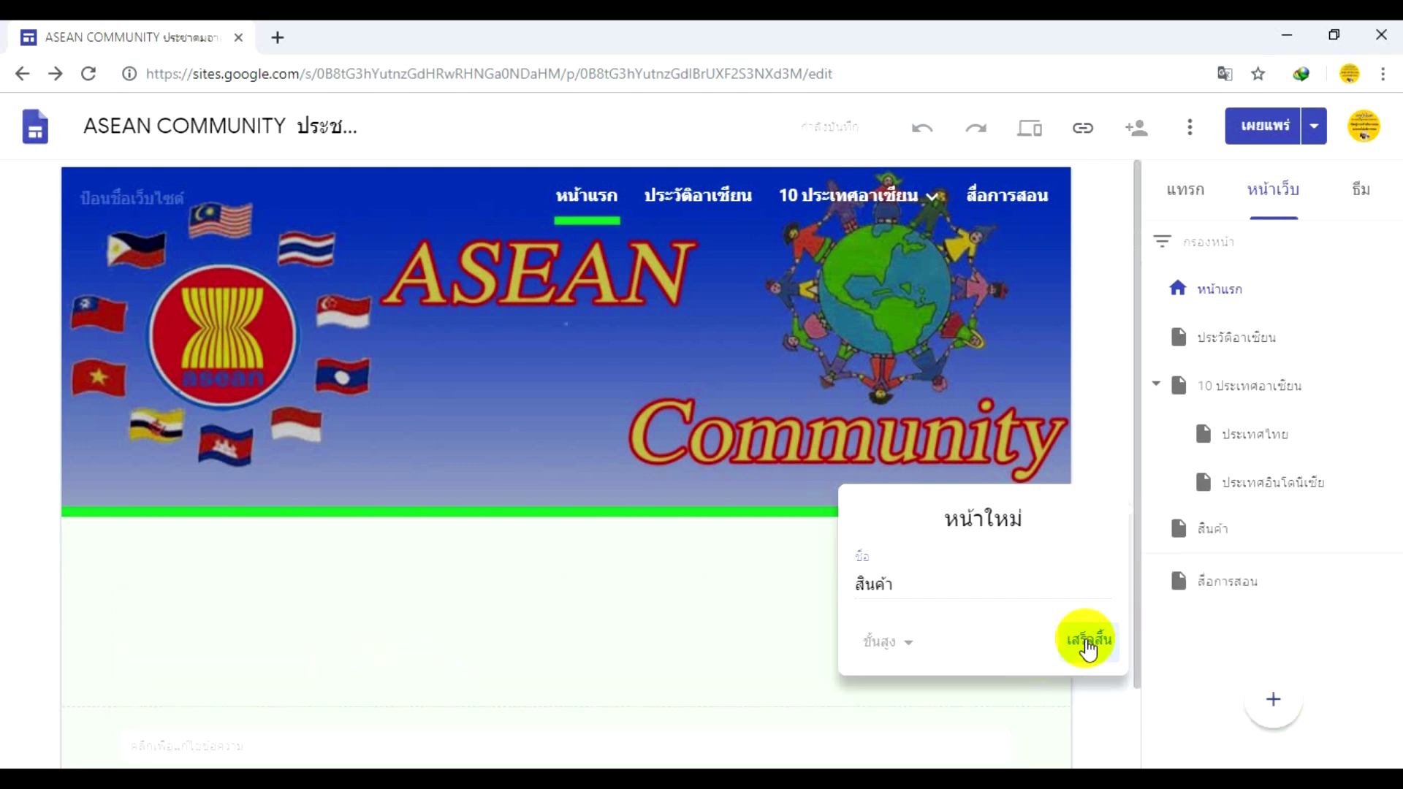
{"action": "left_click", "coordinate": [366, 433]}
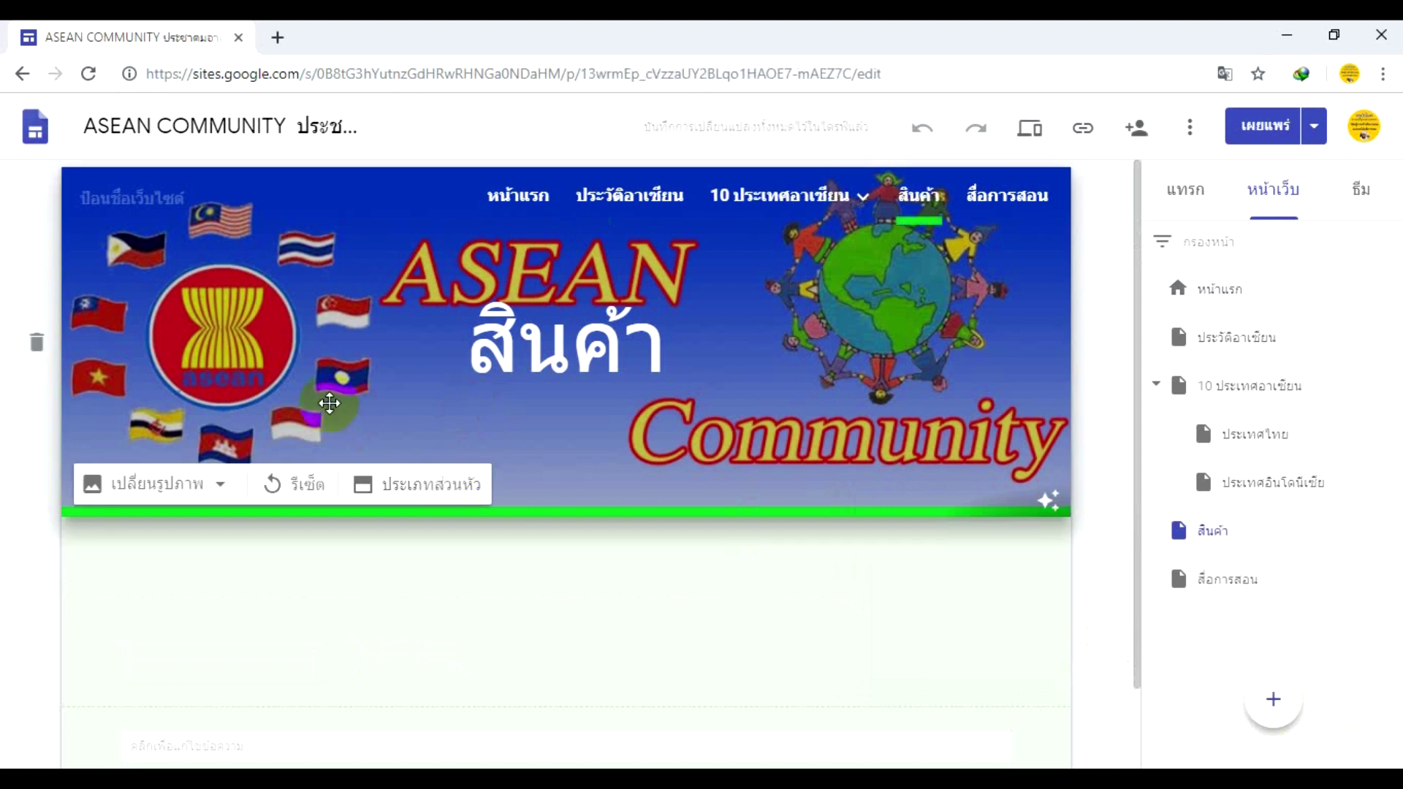
{"action": "left_click", "coordinate": [392, 281]}
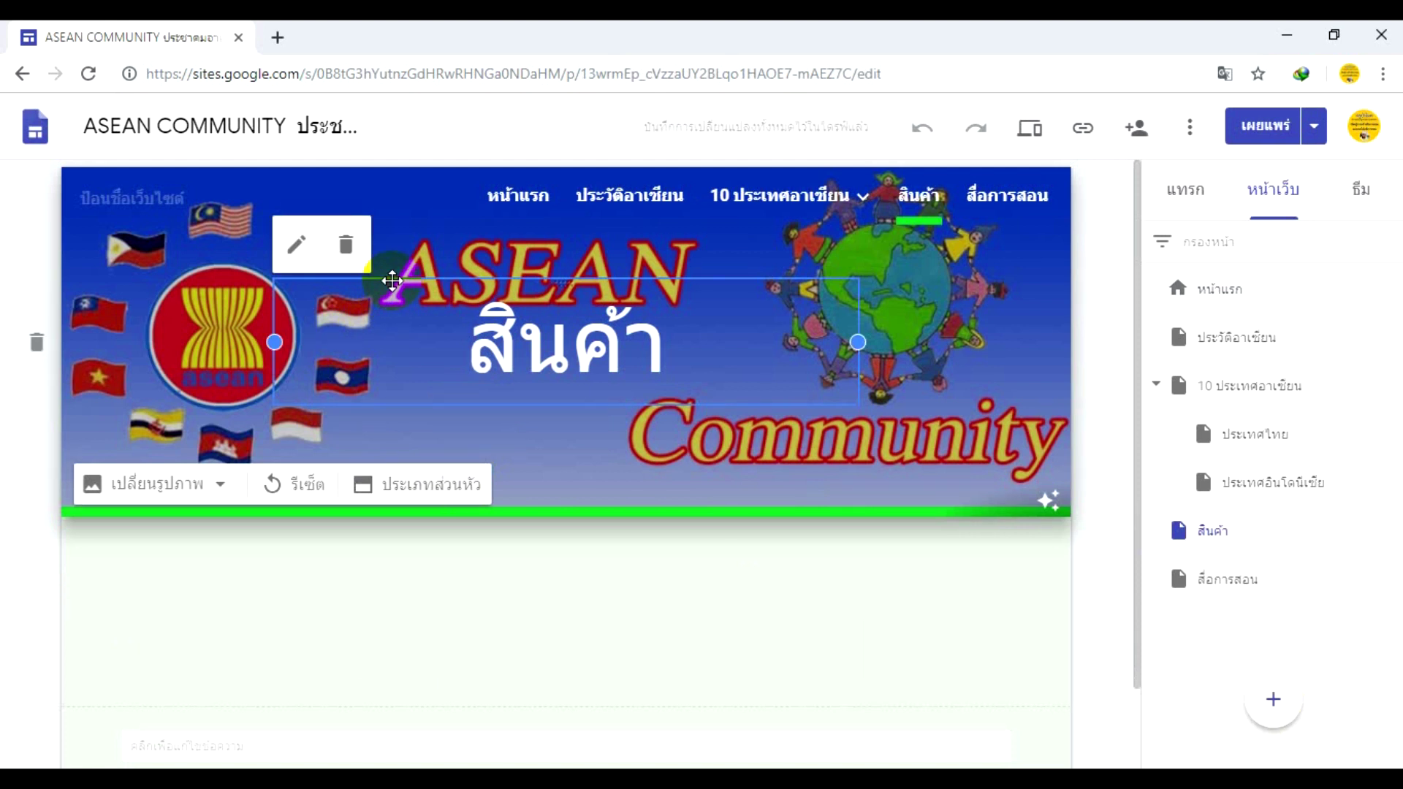
- Delete the สินค้า header title and check the page in the pages list and navigation
{"action": "key", "text": "Delete"}
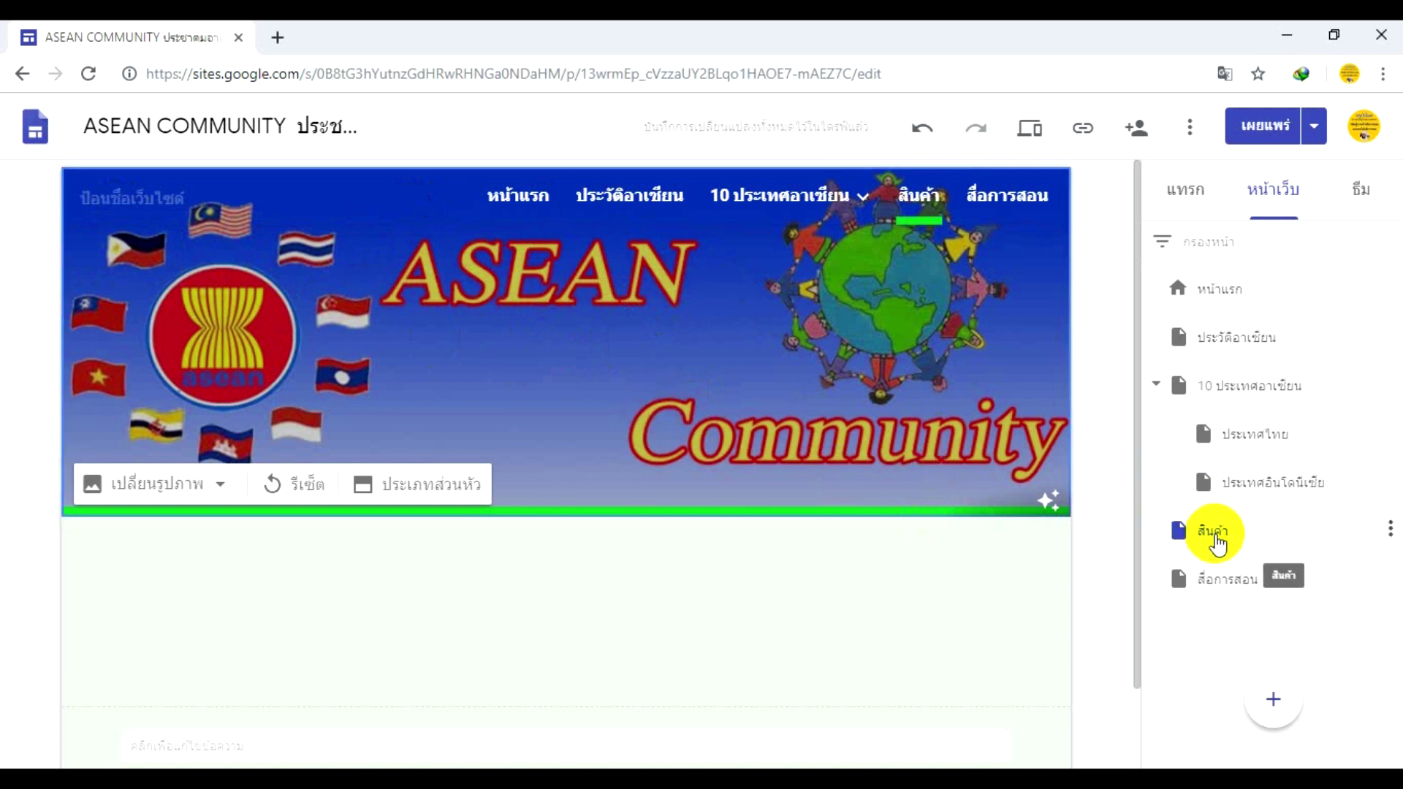
{"action": "left_click", "coordinate": [1214, 539]}
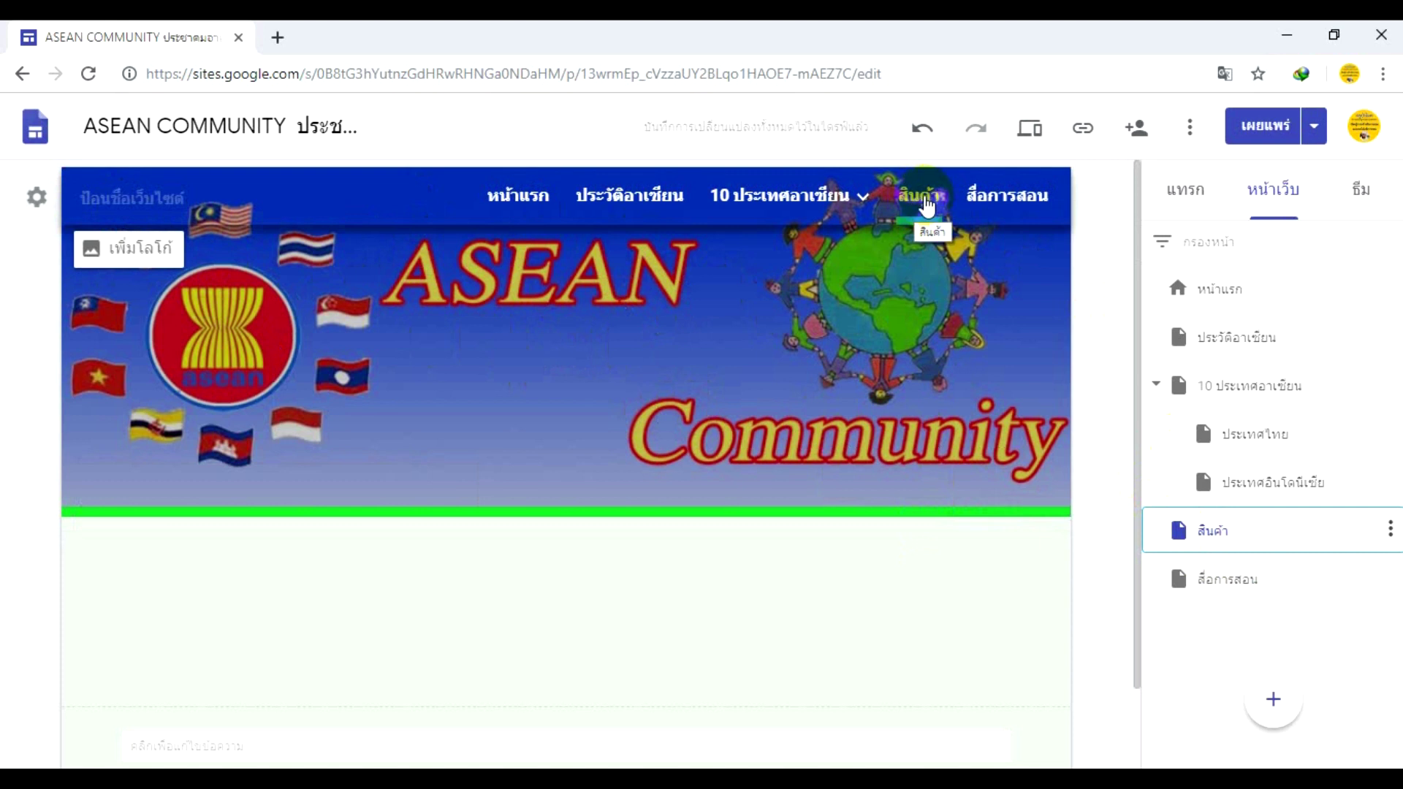
{"action": "left_click", "coordinate": [927, 208]}
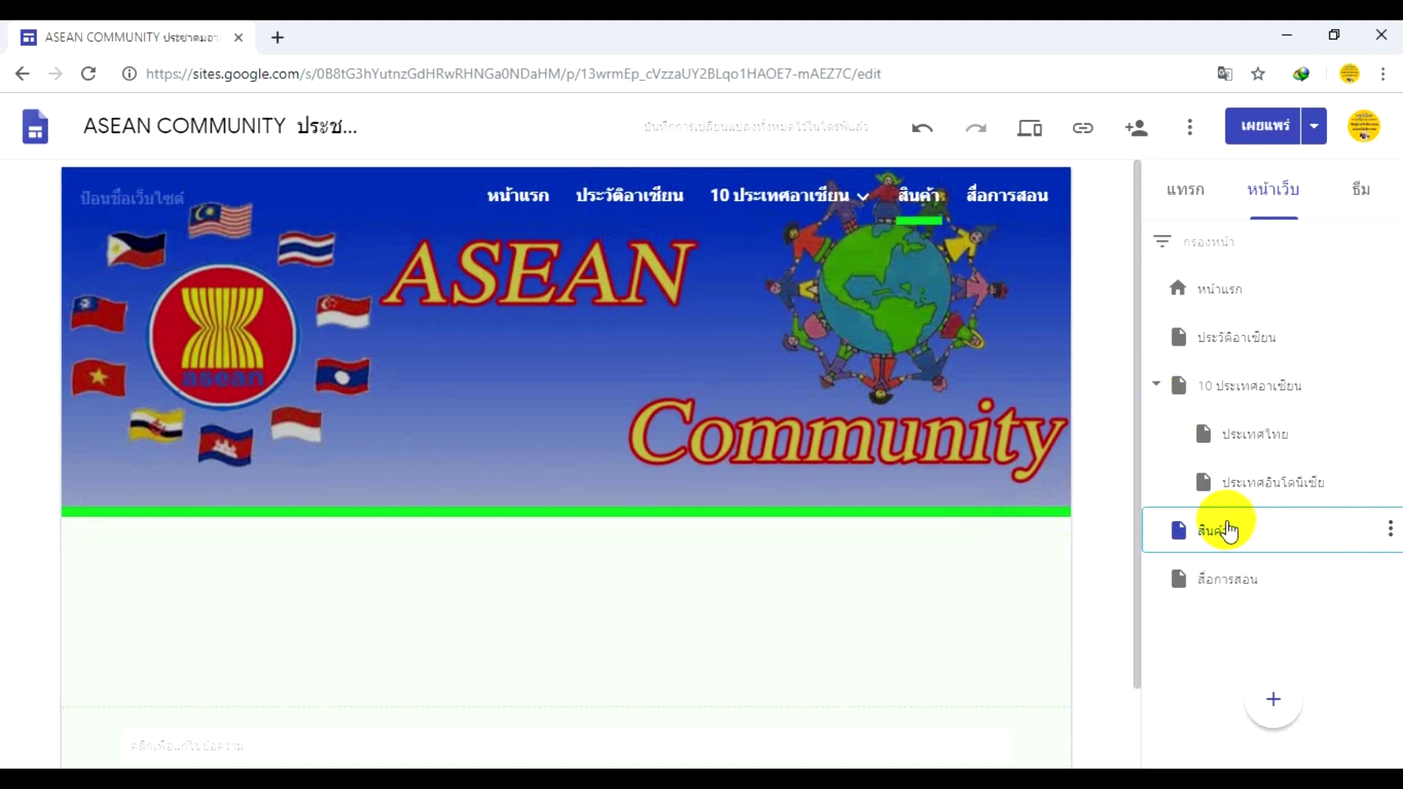
- Drag the สินค้า page up so it sits right after ประวัติอาเซียน
{"action": "left_click_drag", "start_coordinate": [1240, 537], "coordinate": [1211, 390]}
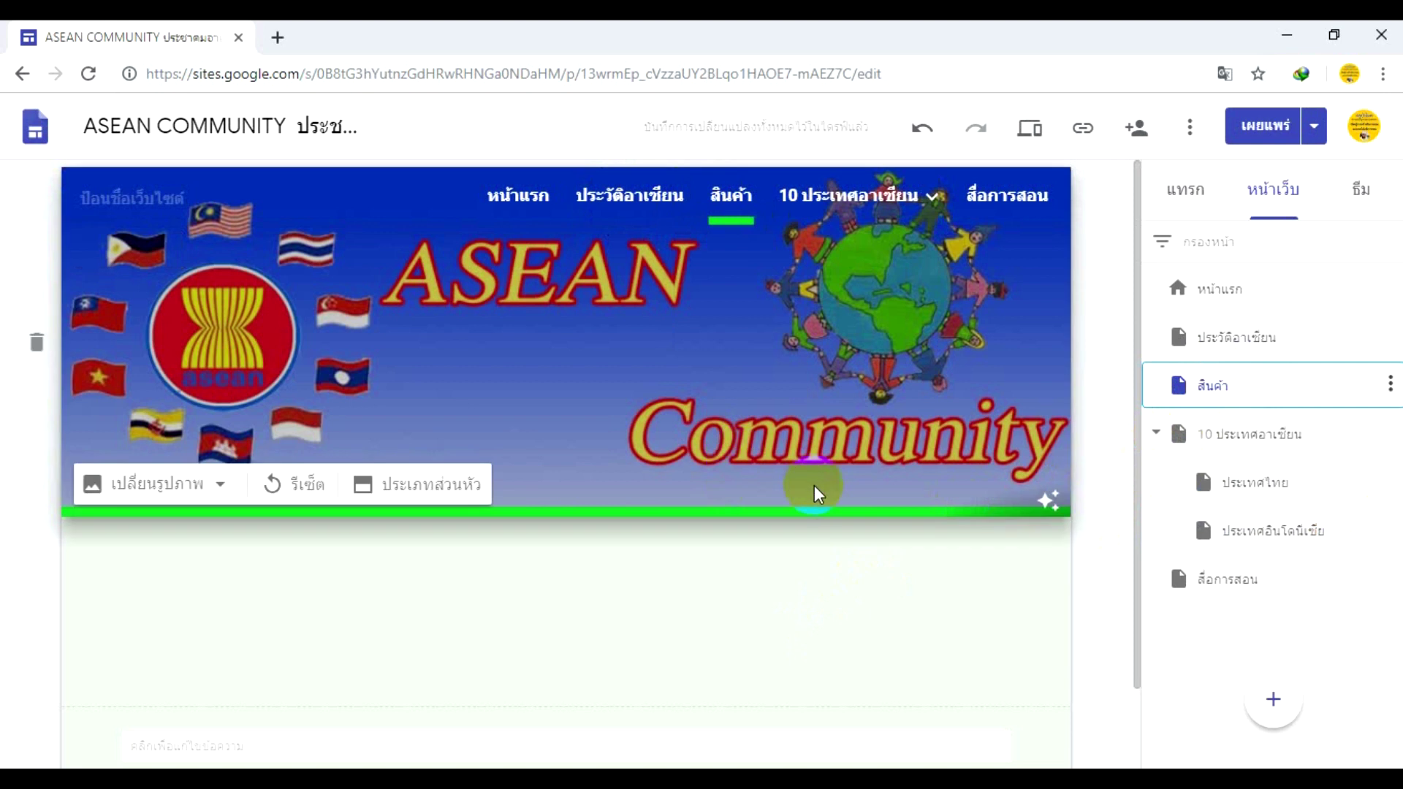
{"action": "scroll", "coordinate": [567, 610], "scroll_direction": "down", "scroll_amount": 1}
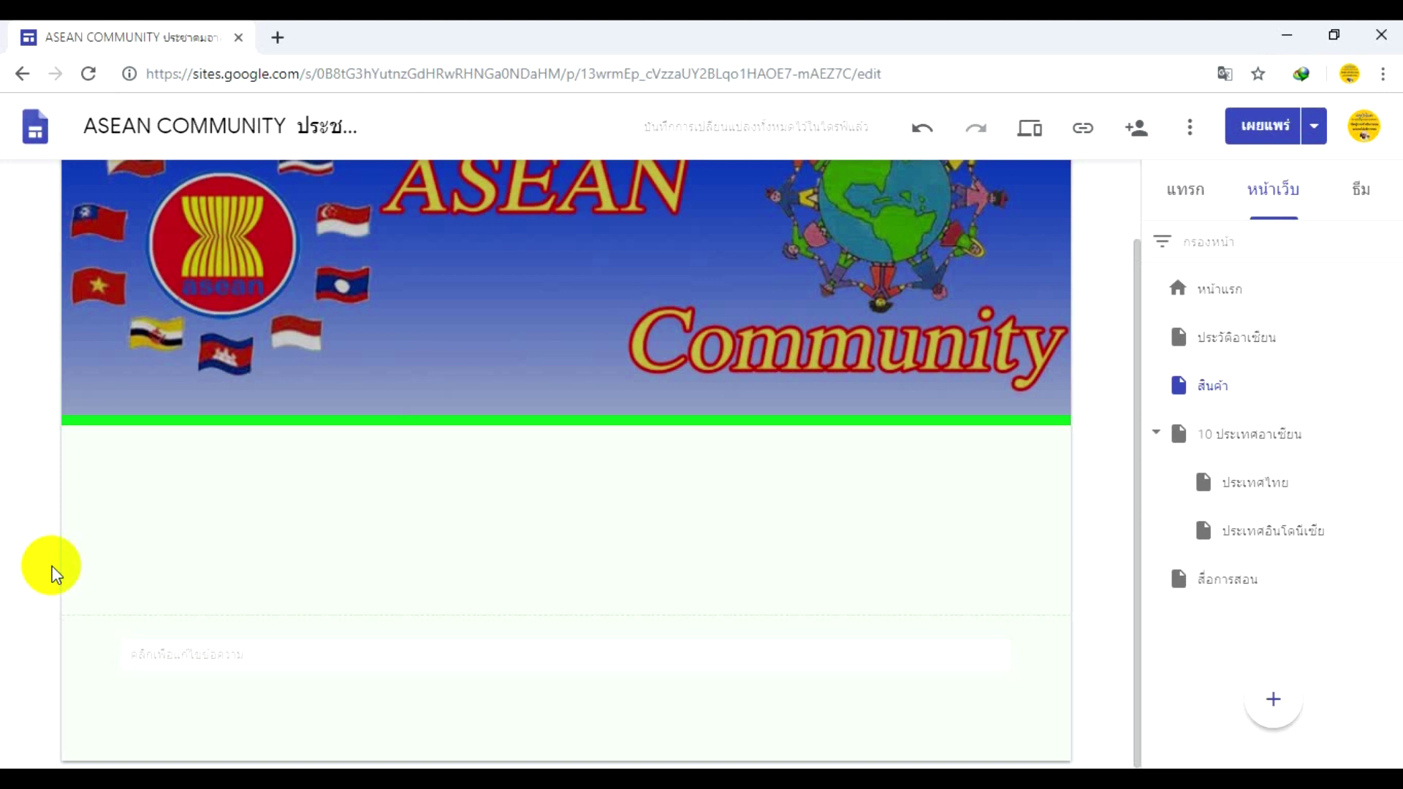
- Go to ecwid.com in a new Chrome tab
{"action": "left_click", "coordinate": [274, 41]}
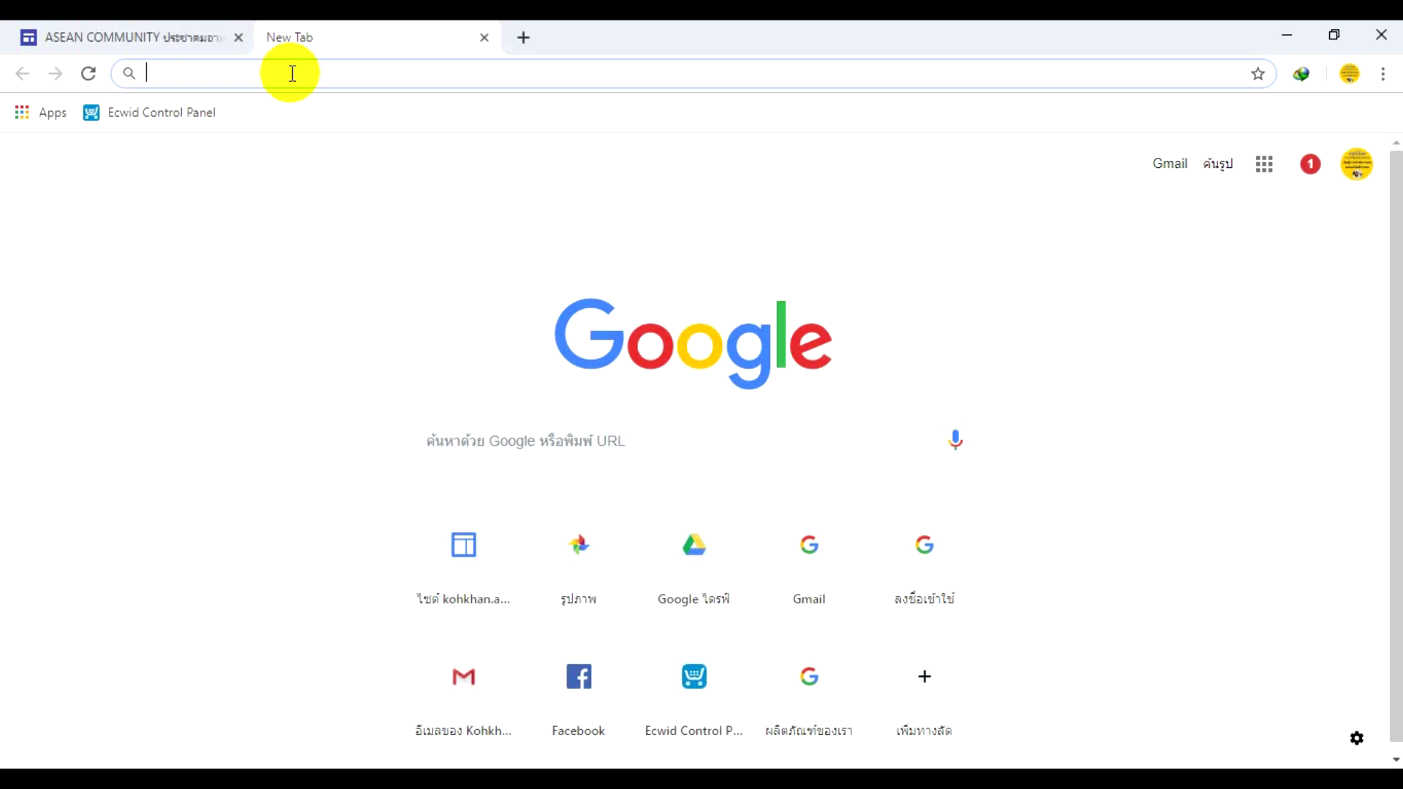
{"action": "type", "text": "า"}
{"action": "key", "text": "BackSpace"}
{"action": "type", "text": "e"}
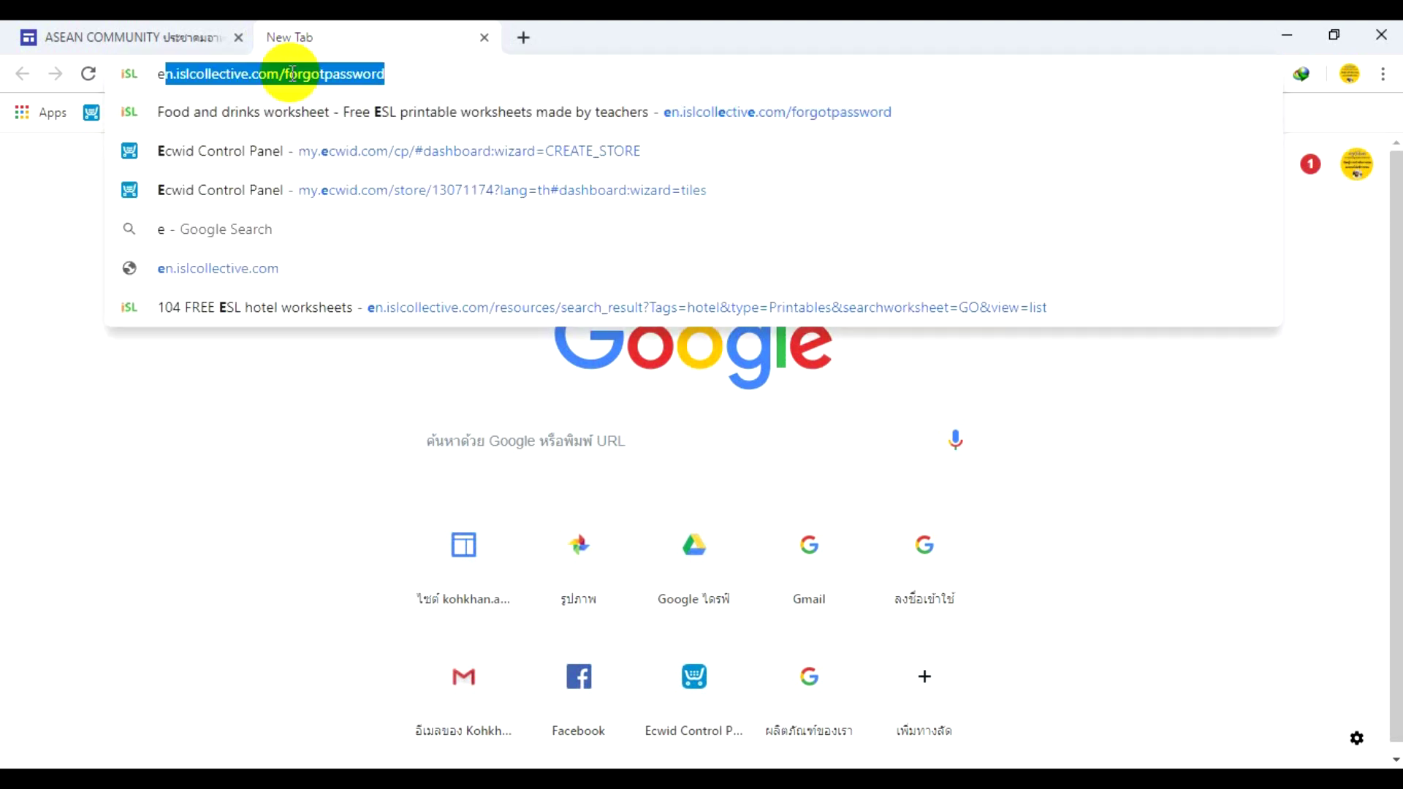
{"action": "type", "text": "cwid"}
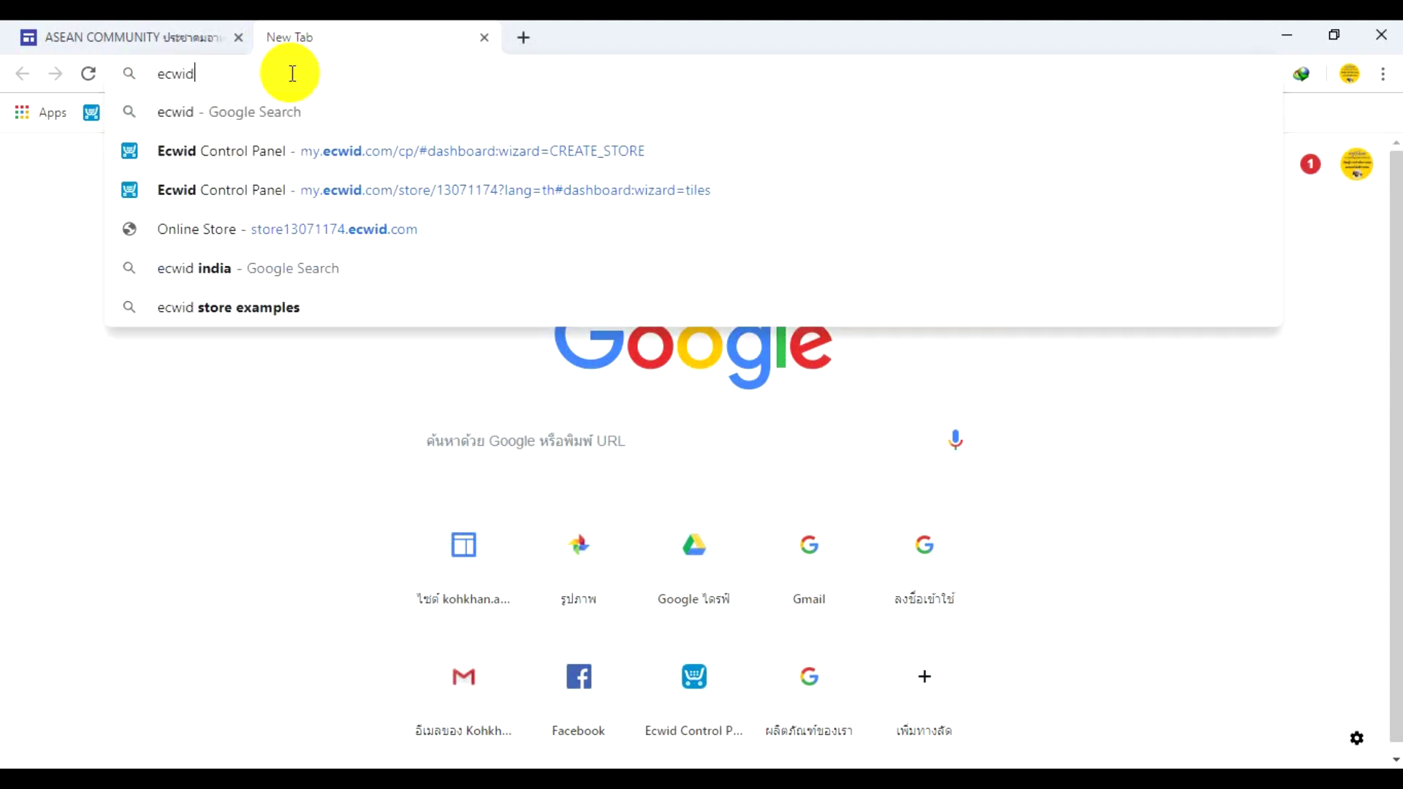
{"action": "type", "text": ".com"}
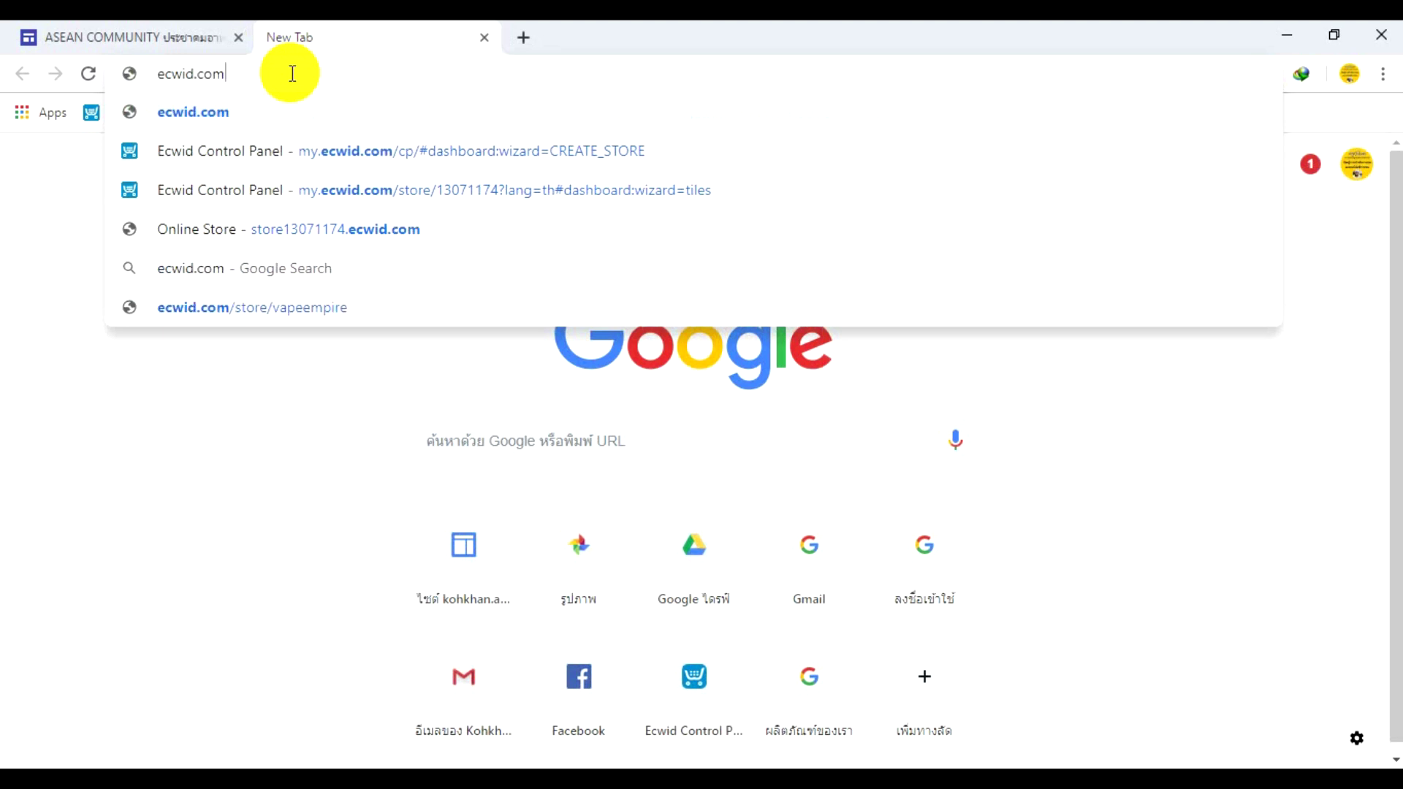
{"action": "key", "text": "Return"}
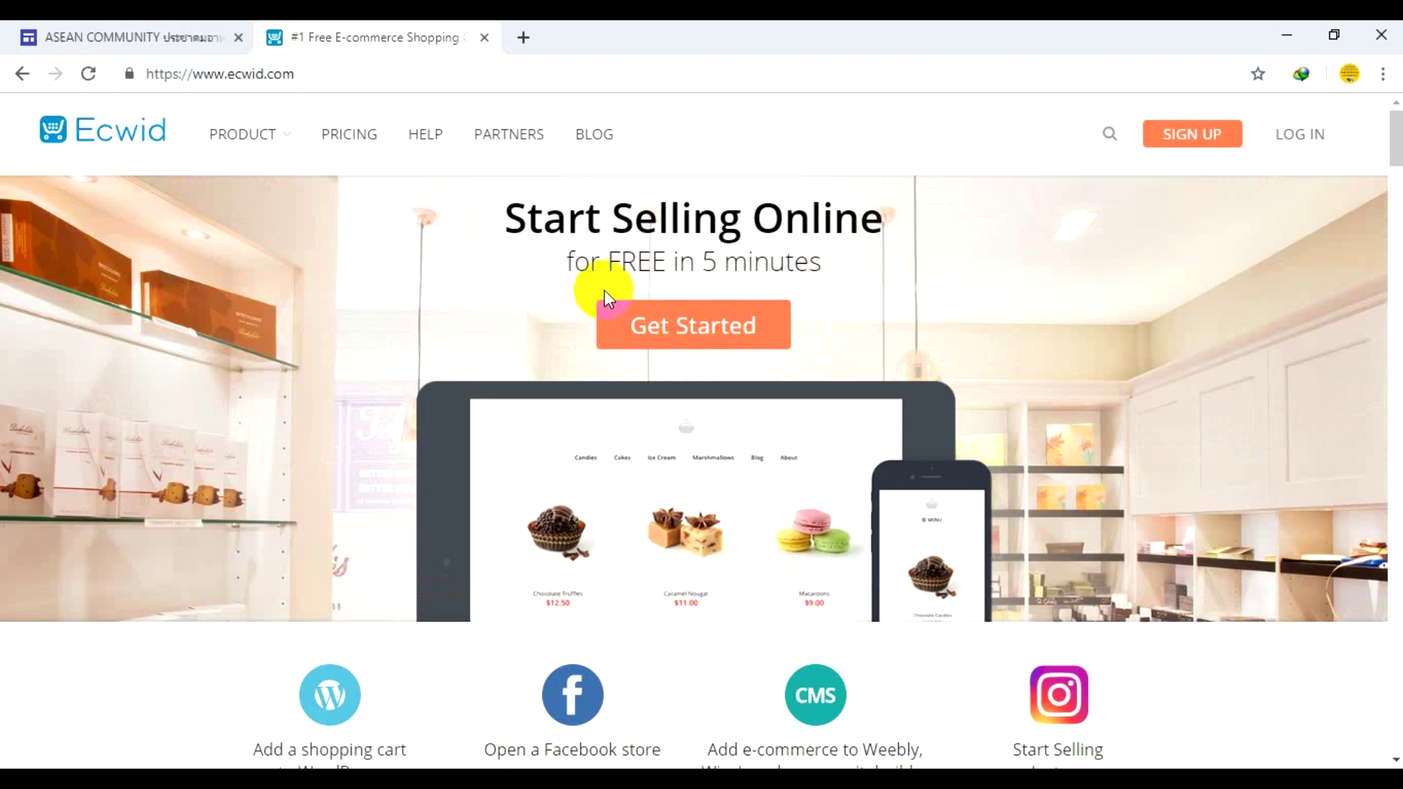
{"action": "scroll", "coordinate": [605, 296], "scroll_direction": "down", "scroll_amount": 3}
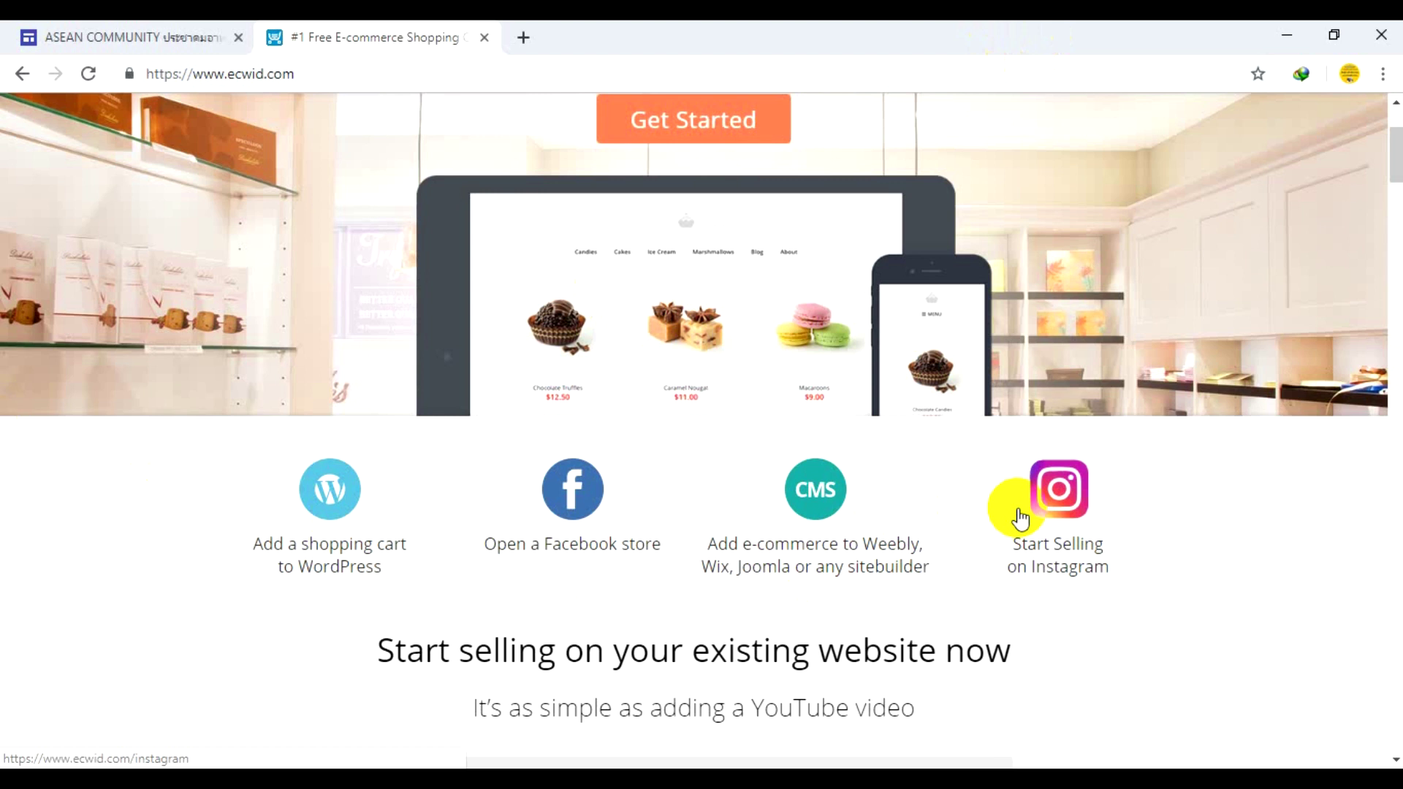
{"action": "scroll", "coordinate": [966, 510], "scroll_direction": "up", "scroll_amount": 3}
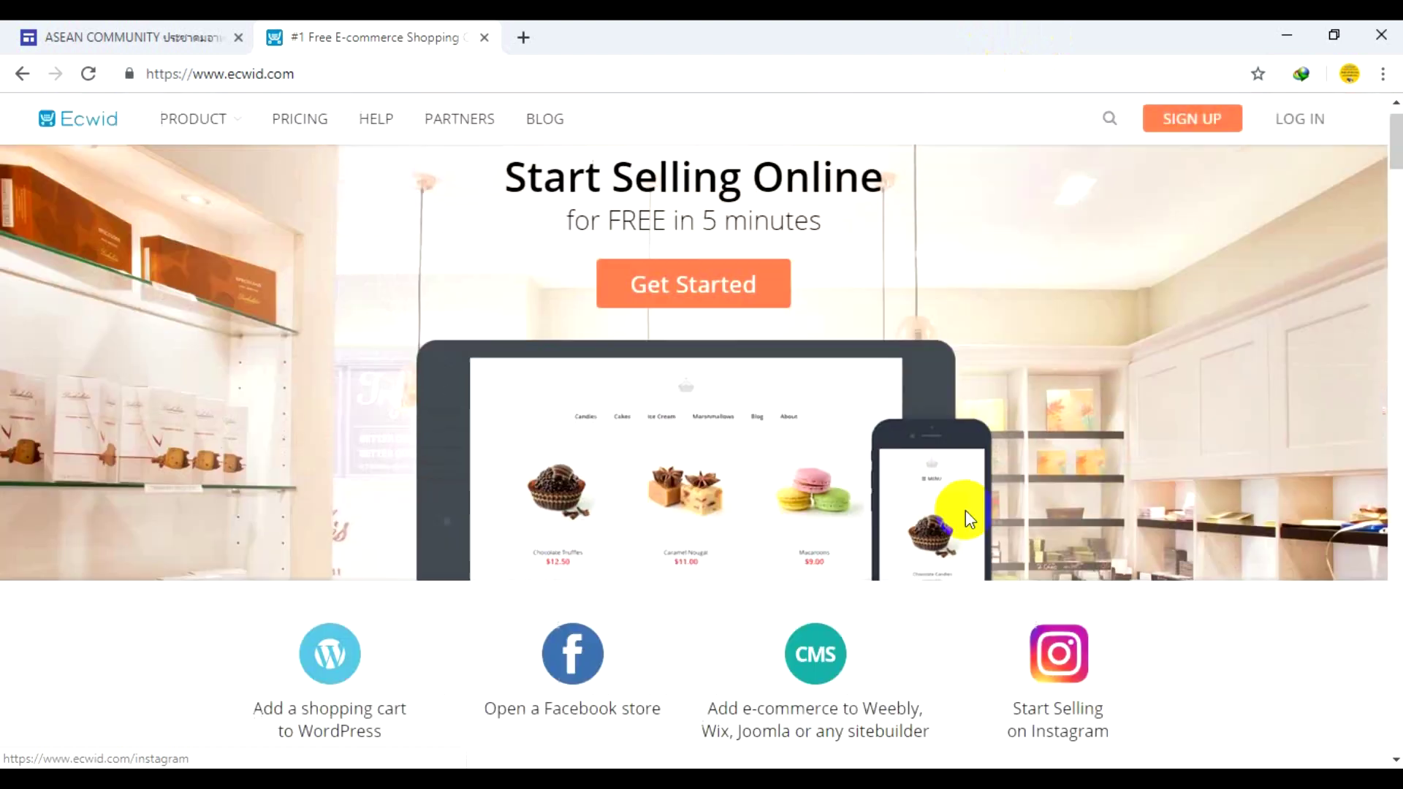
{"action": "left_click", "coordinate": [694, 348]}
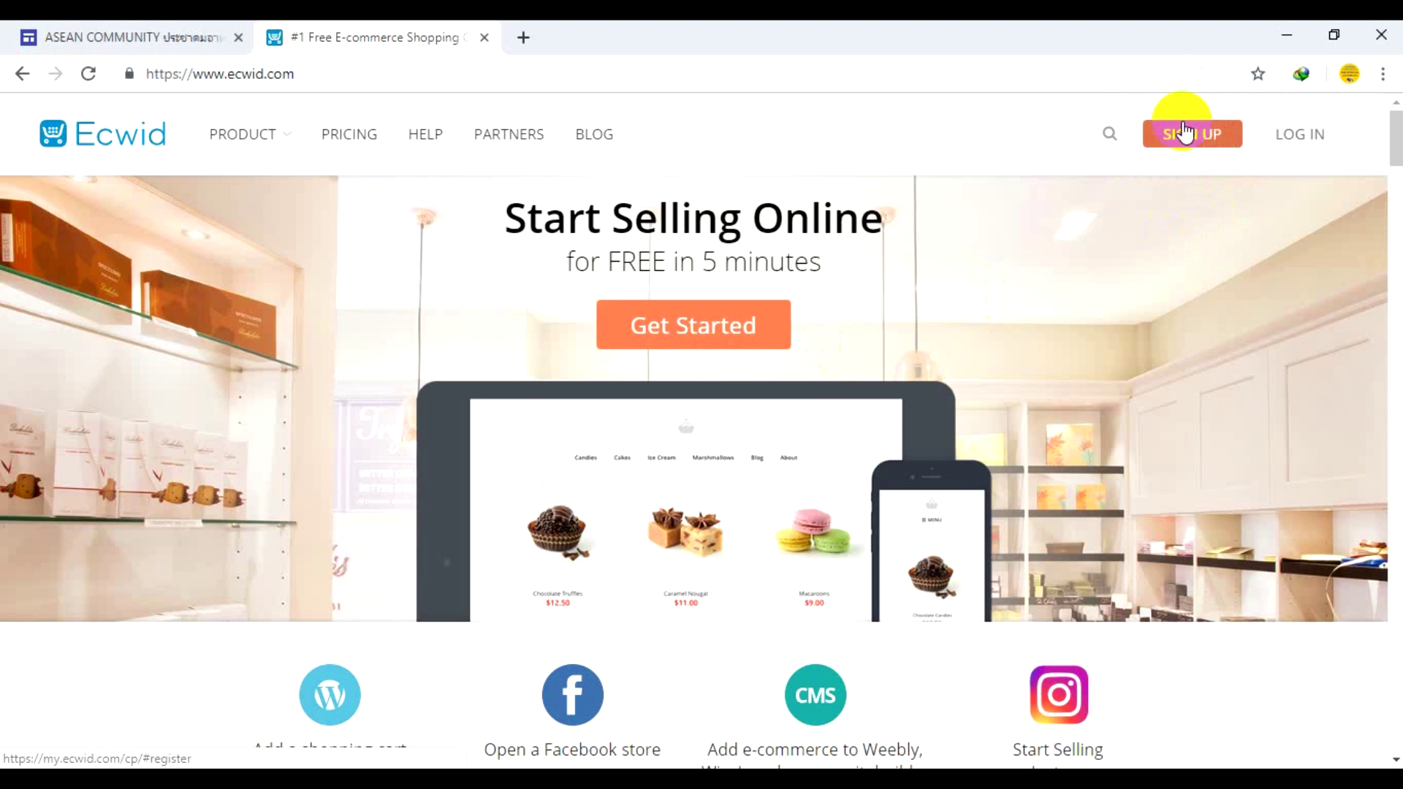
- Log in to Ecwid with the school Google account to reach the Control Panel dashboard
{"action": "left_click", "coordinate": [1292, 147]}
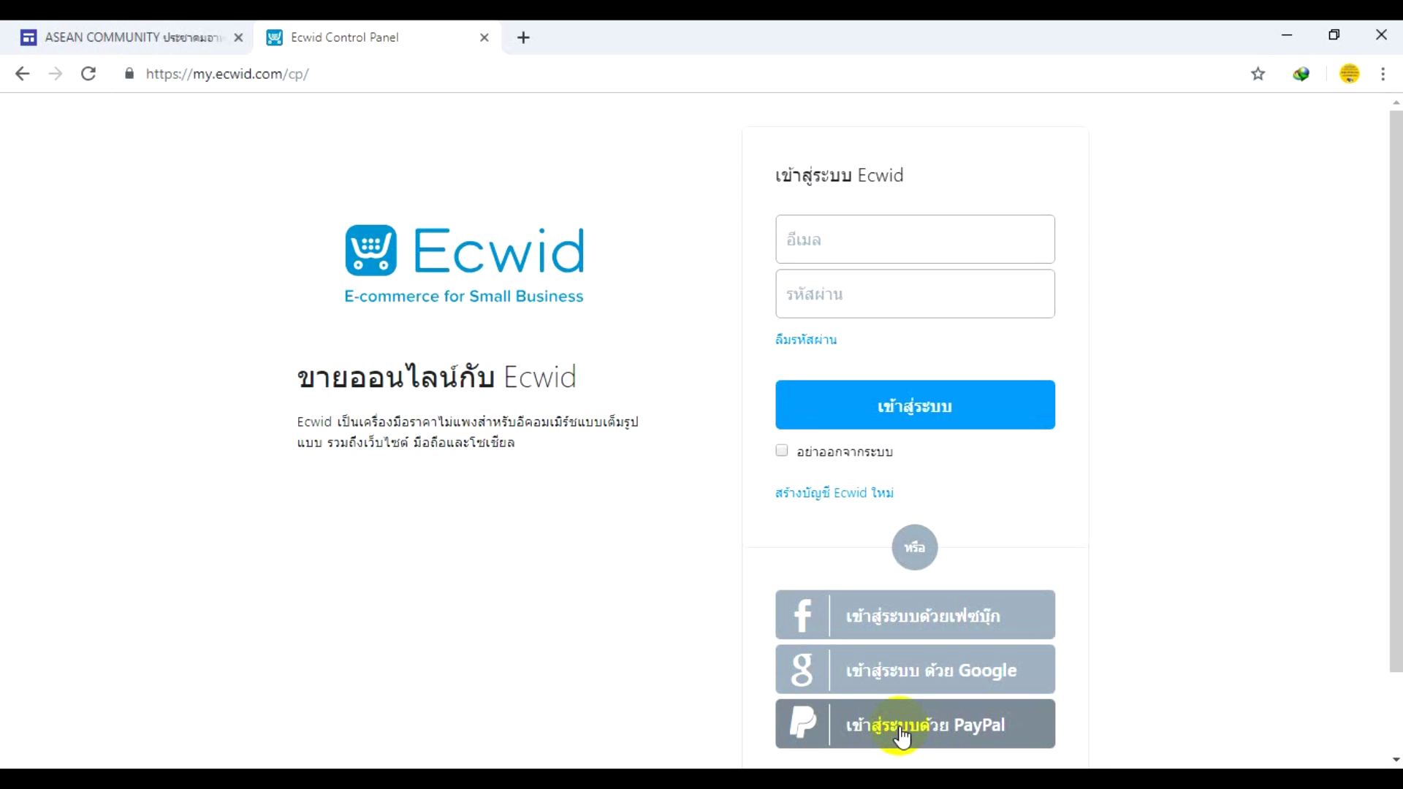
{"action": "left_click", "coordinate": [927, 691]}
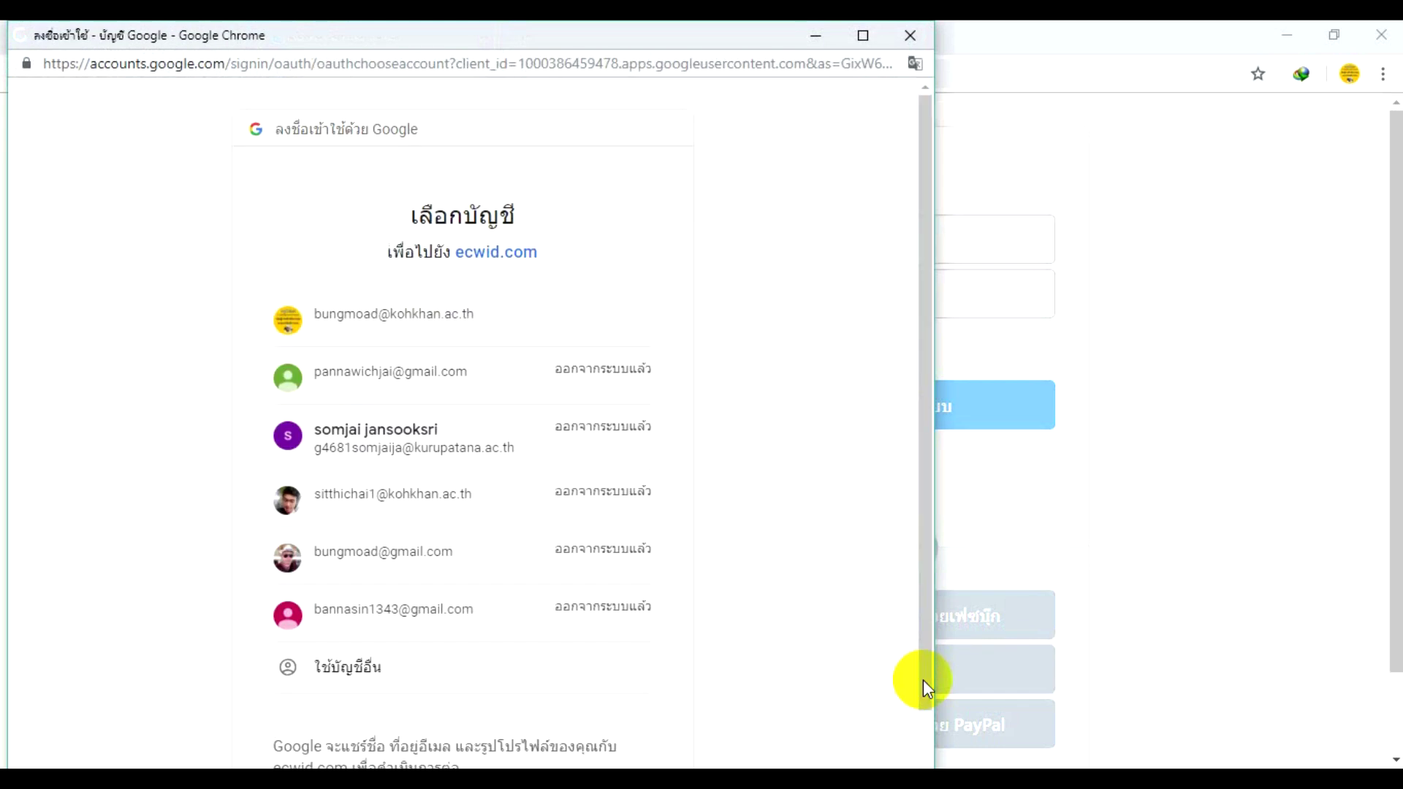
{"action": "left_click", "coordinate": [441, 319]}
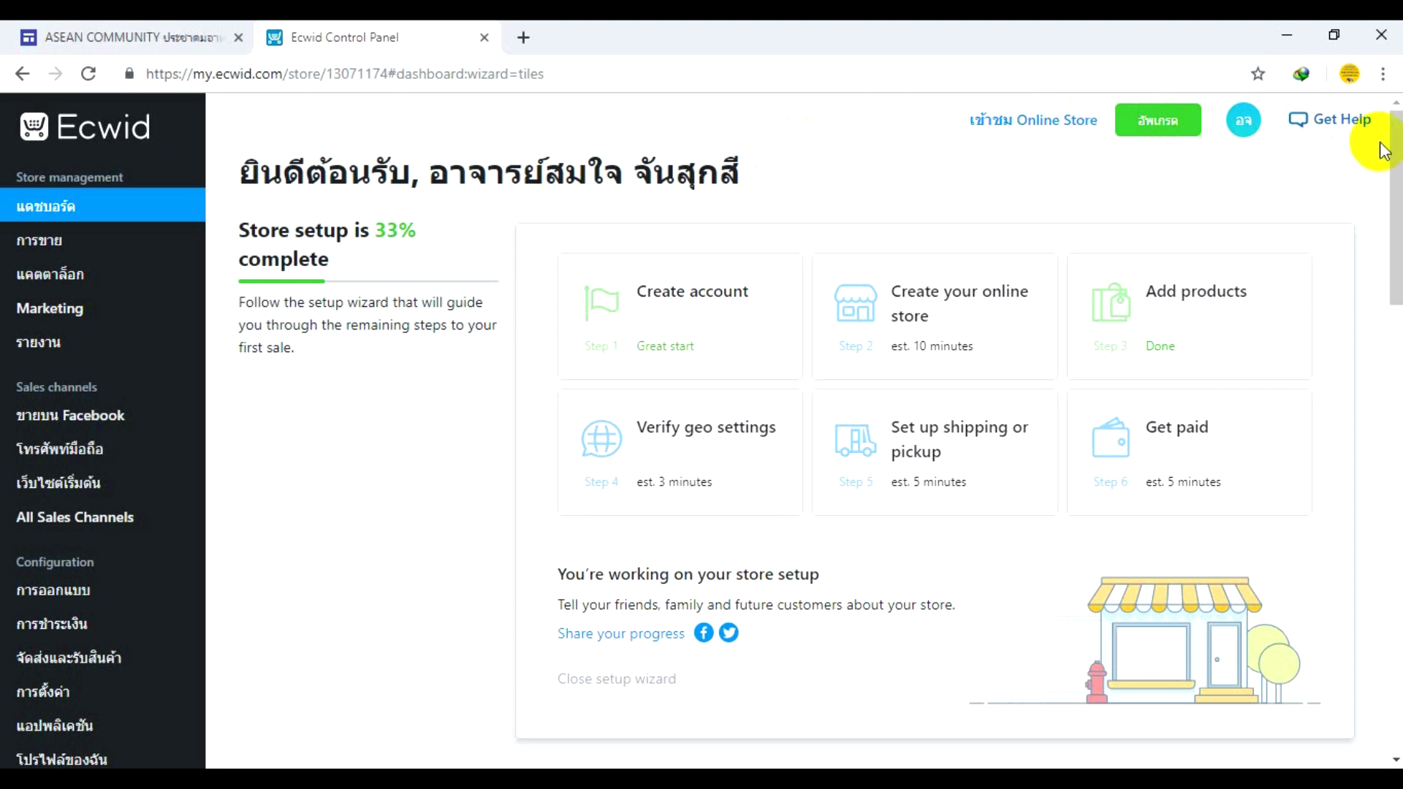
- Scroll to the dashboard footer and open the Language dropdown, currently set to Thai
{"action": "left_click_drag", "start_coordinate": [1392, 146], "coordinate": [1395, 599]}
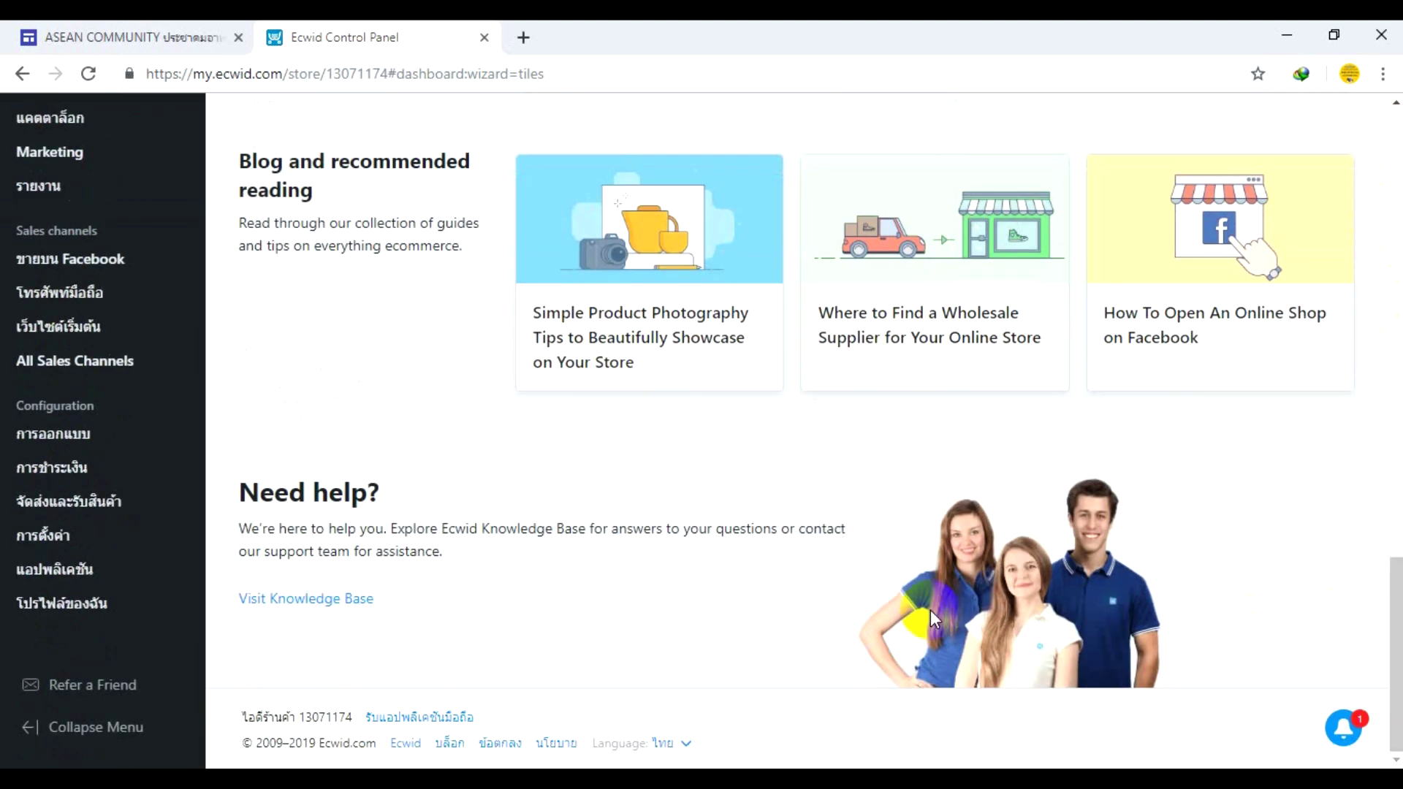
{"action": "left_click", "coordinate": [687, 745]}
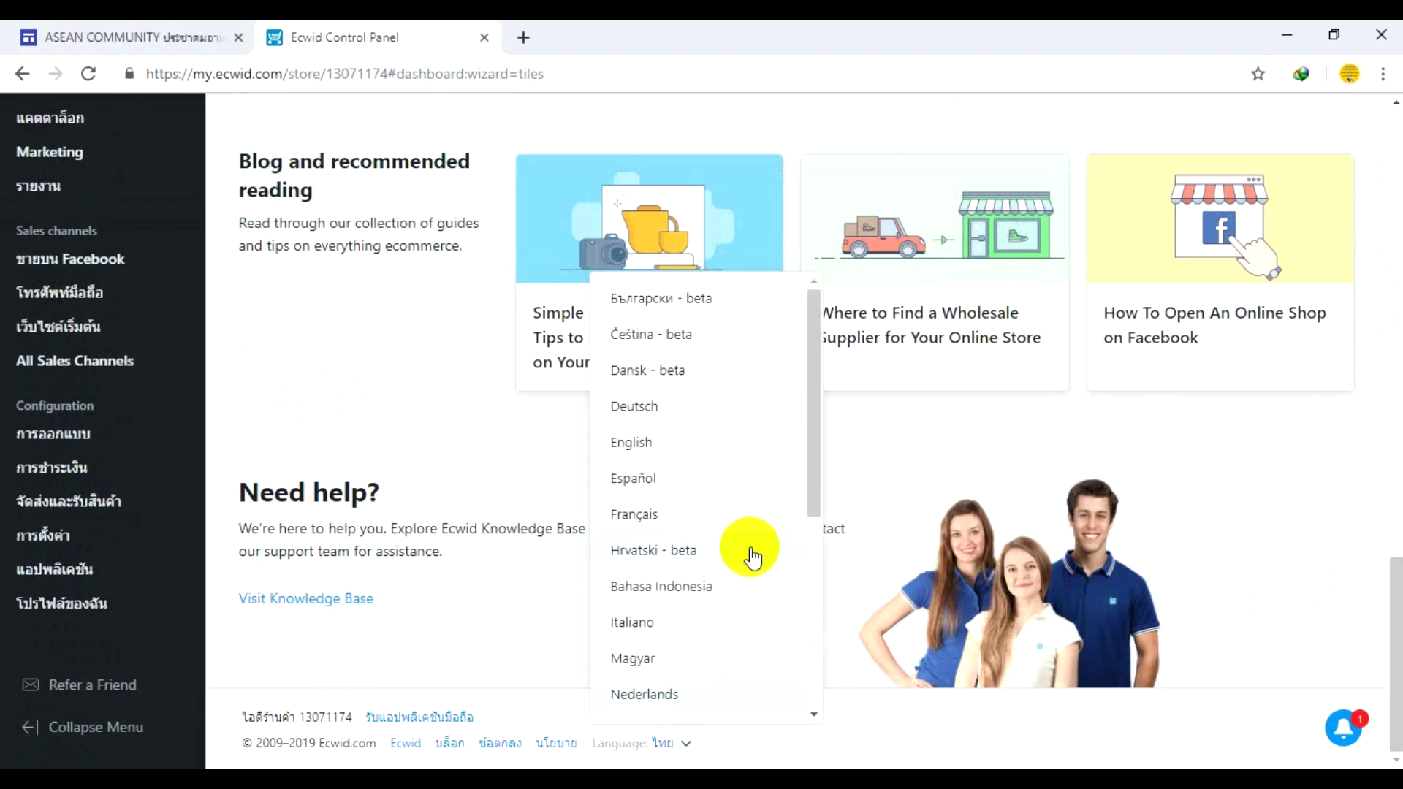
- Browse the language list and close it, keeping the panel in ไทย
{"action": "left_click_drag", "start_coordinate": [818, 436], "coordinate": [804, 637]}
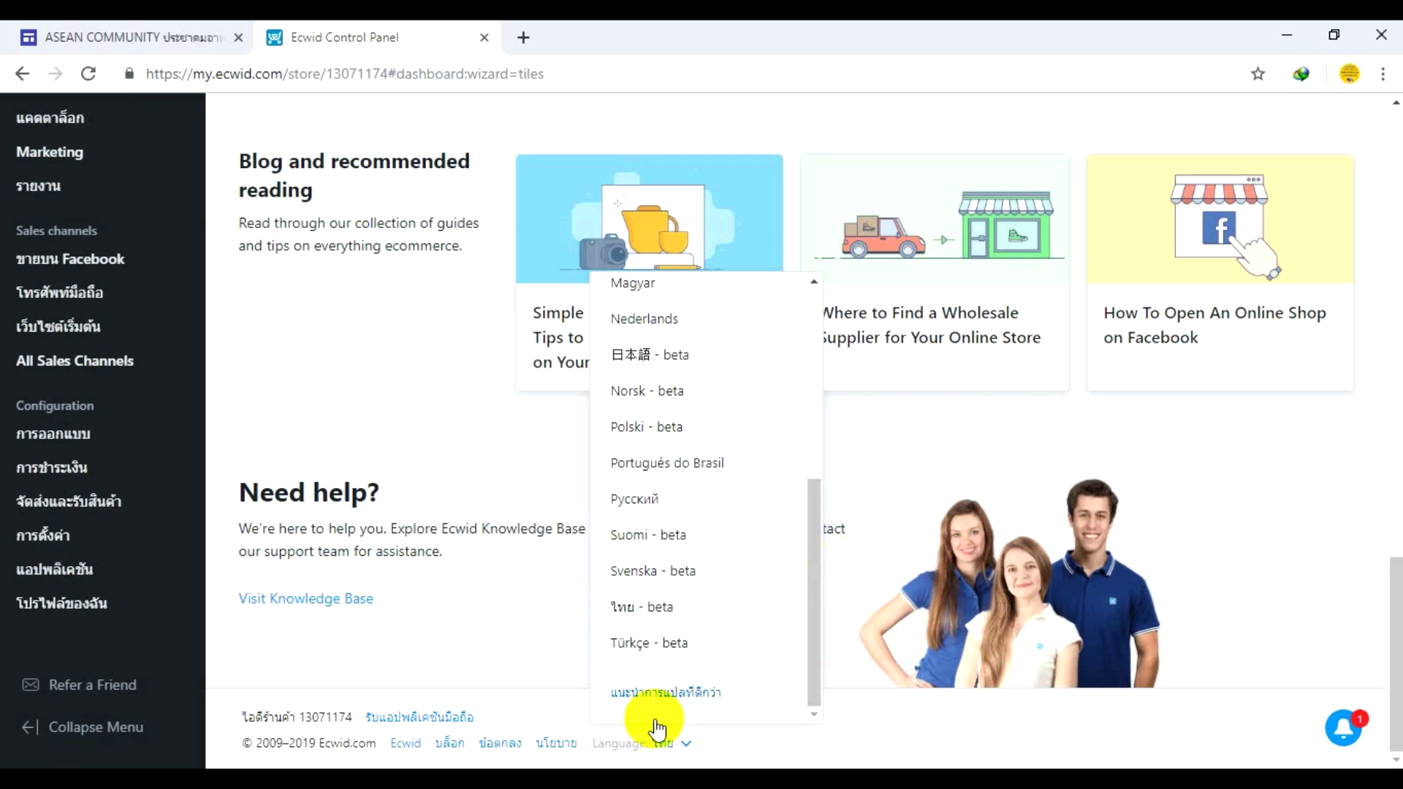
{"action": "left_click", "coordinate": [685, 743]}
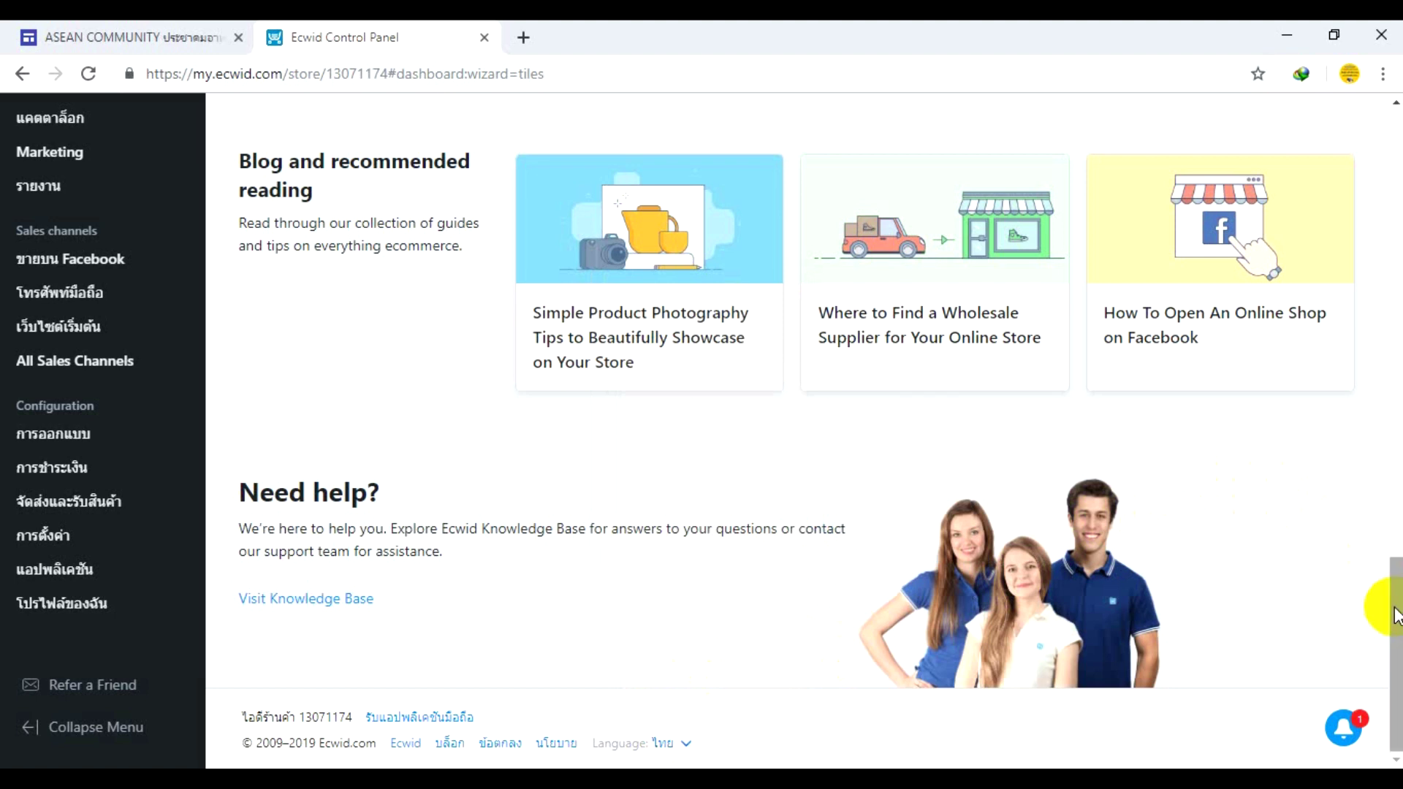
{"action": "left_click_drag", "start_coordinate": [1393, 613], "coordinate": [1393, 139]}
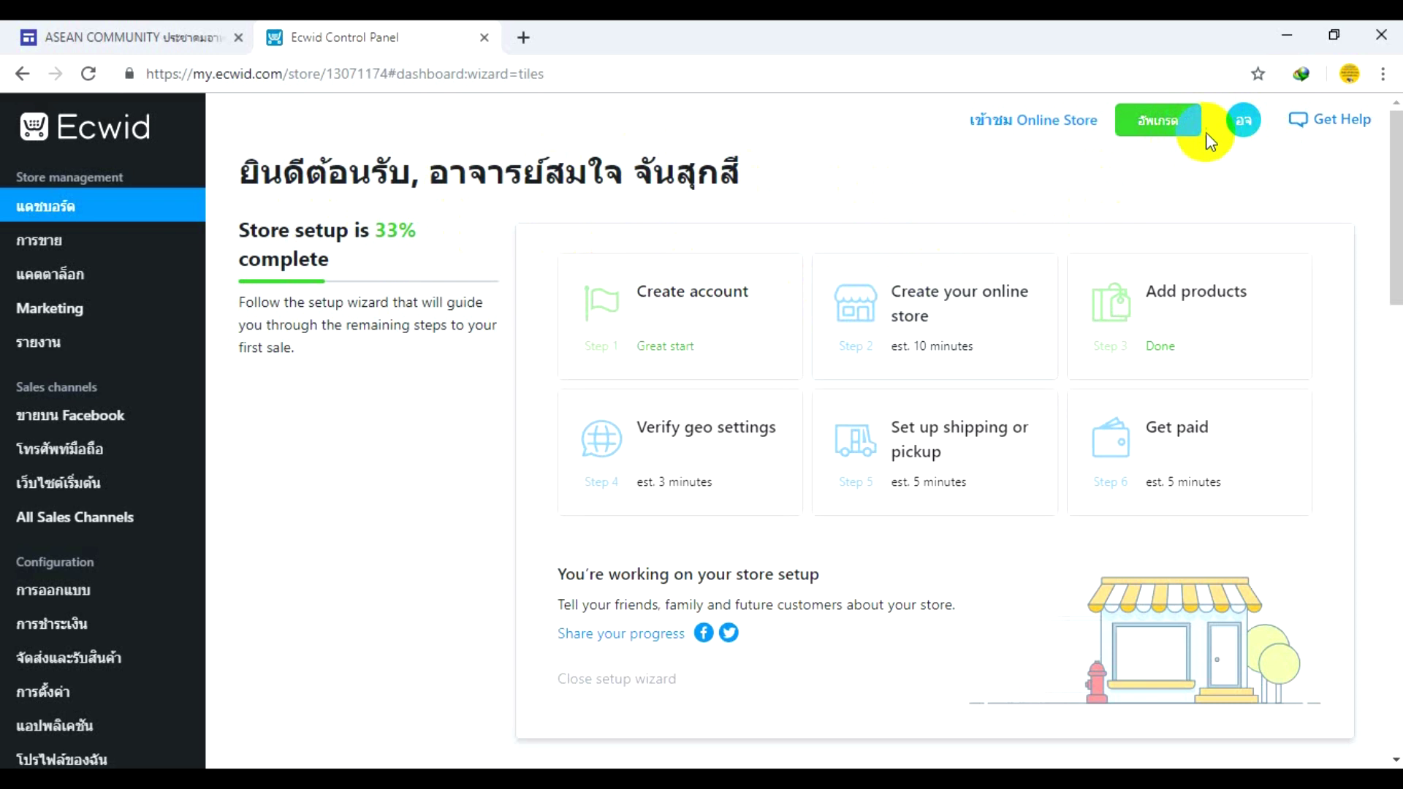
{"action": "left_click", "coordinate": [1251, 130]}
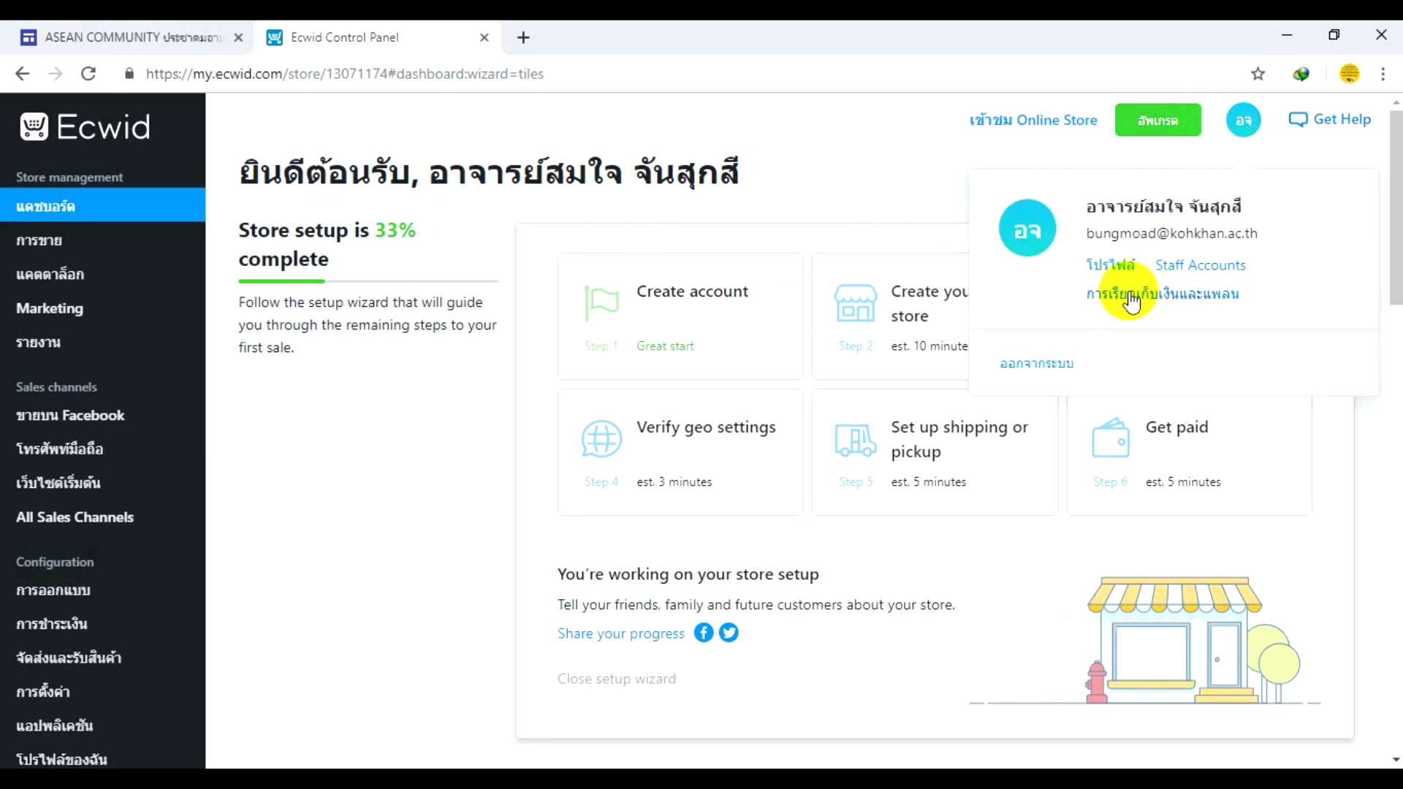
{"action": "left_click", "coordinate": [1103, 266]}
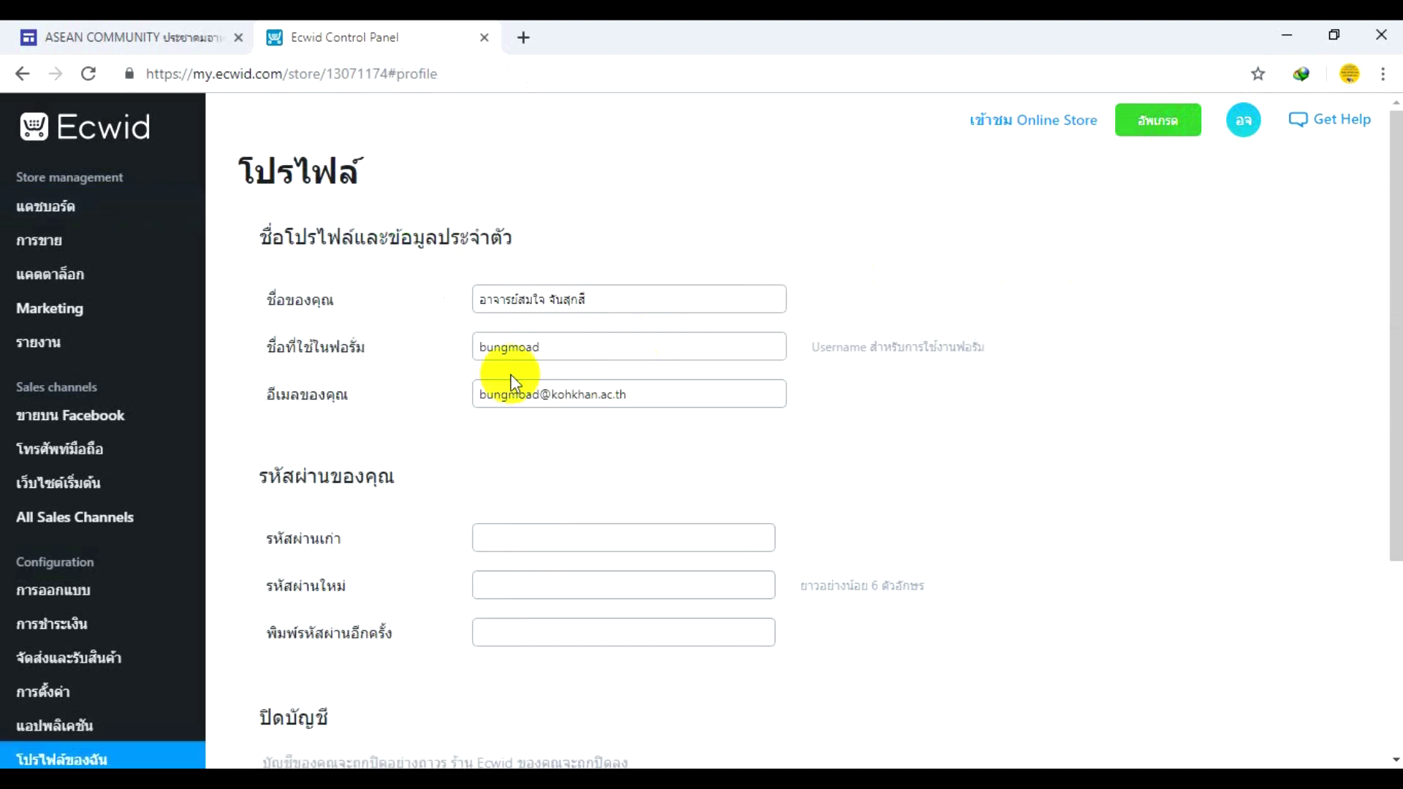
{"action": "scroll", "coordinate": [499, 380], "scroll_direction": "down", "scroll_amount": 5}
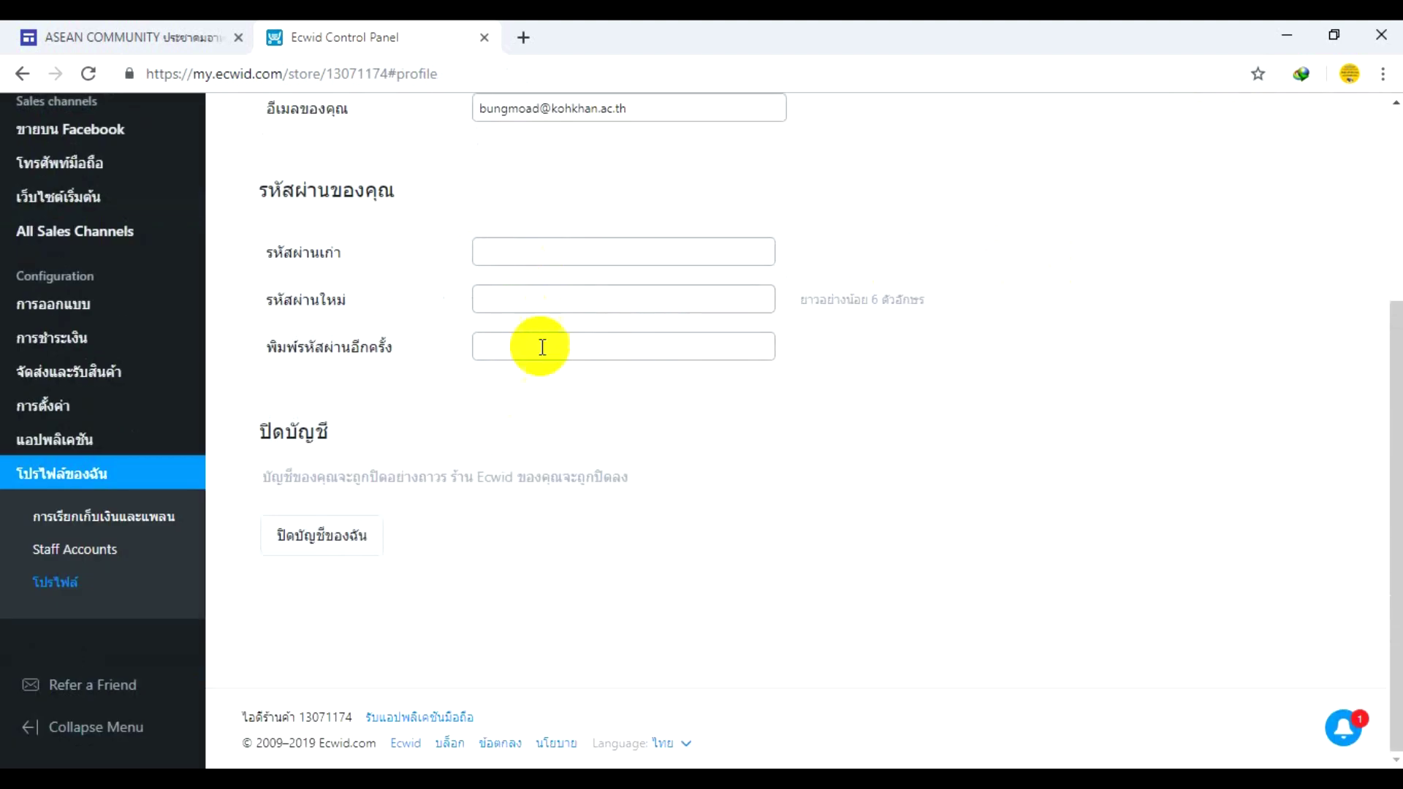
{"action": "scroll", "coordinate": [524, 409], "scroll_direction": "up", "scroll_amount": 5}
{"action": "scroll", "coordinate": [522, 425], "scroll_direction": "down", "scroll_amount": 5}
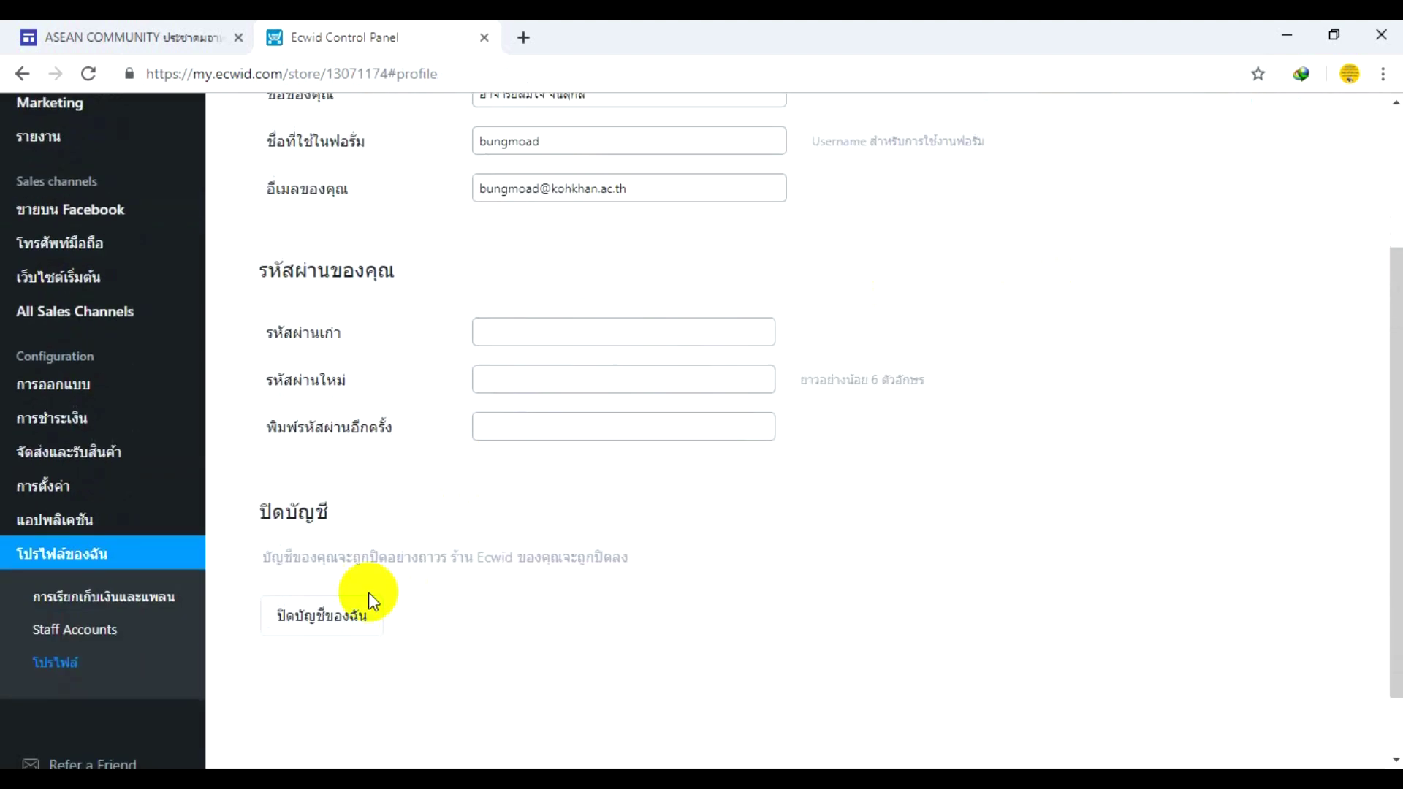
{"action": "scroll", "coordinate": [370, 595], "scroll_direction": "up", "scroll_amount": 5}
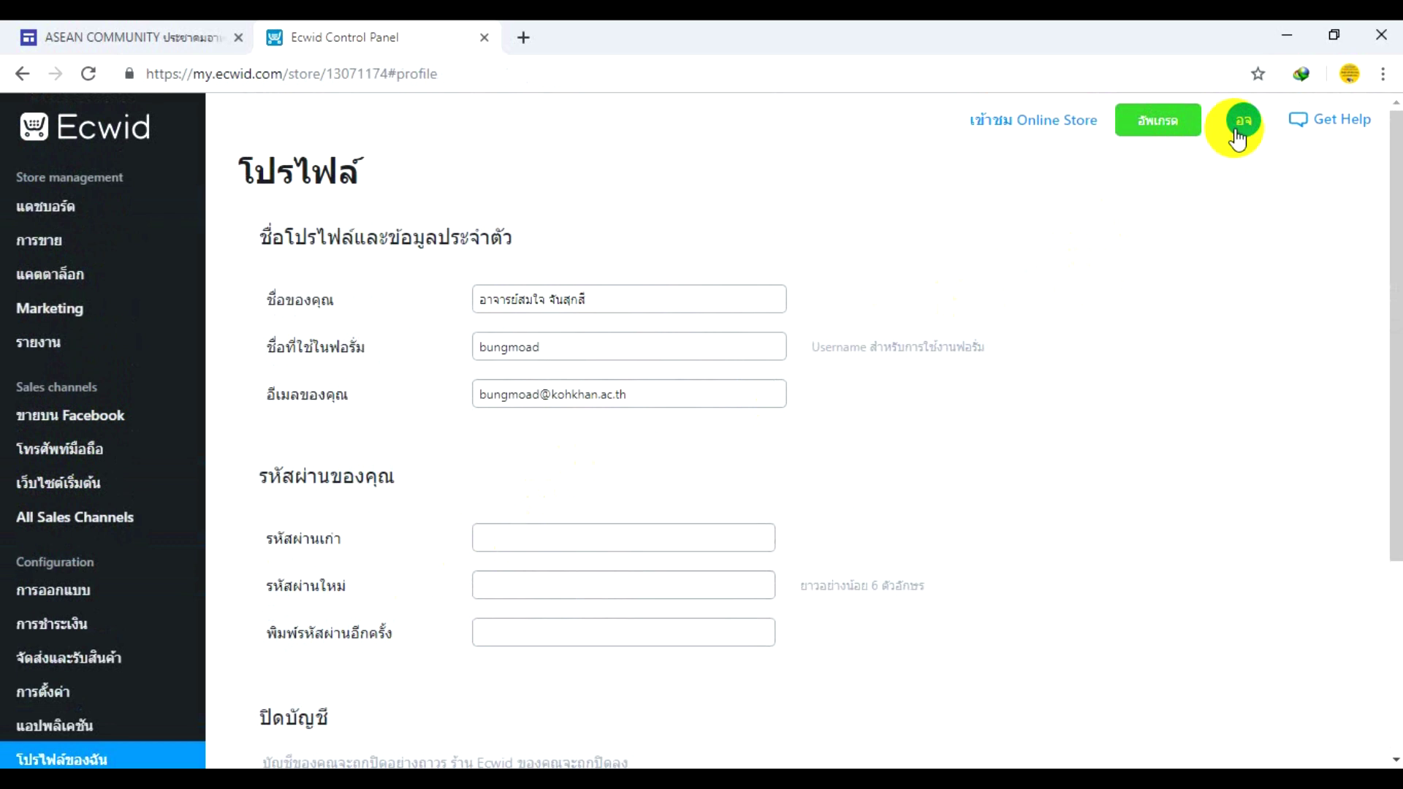
{"action": "left_click", "coordinate": [1243, 121]}
{"action": "left_click", "coordinate": [35, 212]}
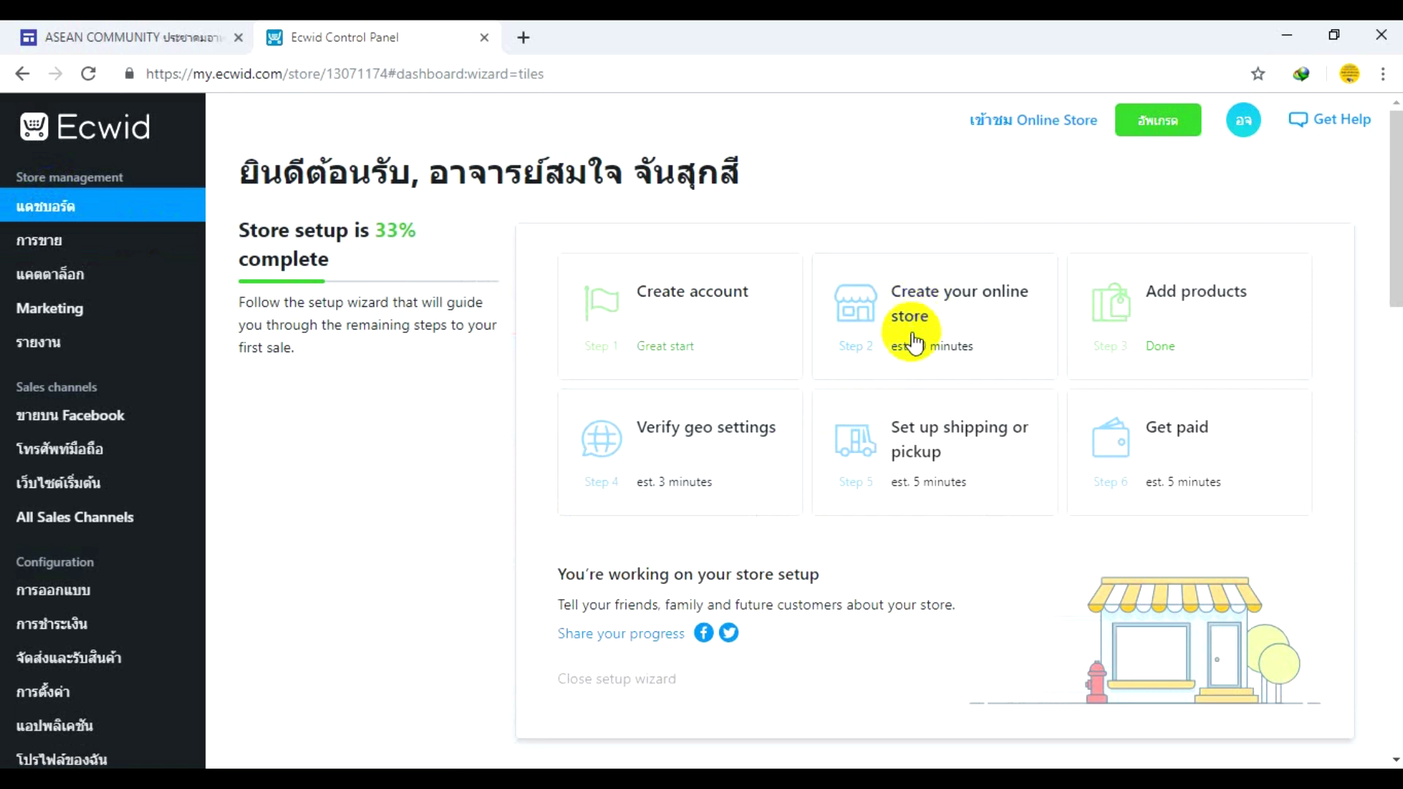
- Open the Create your online store step and answer 'Yes, I have a website'
{"action": "left_click", "coordinate": [912, 341]}
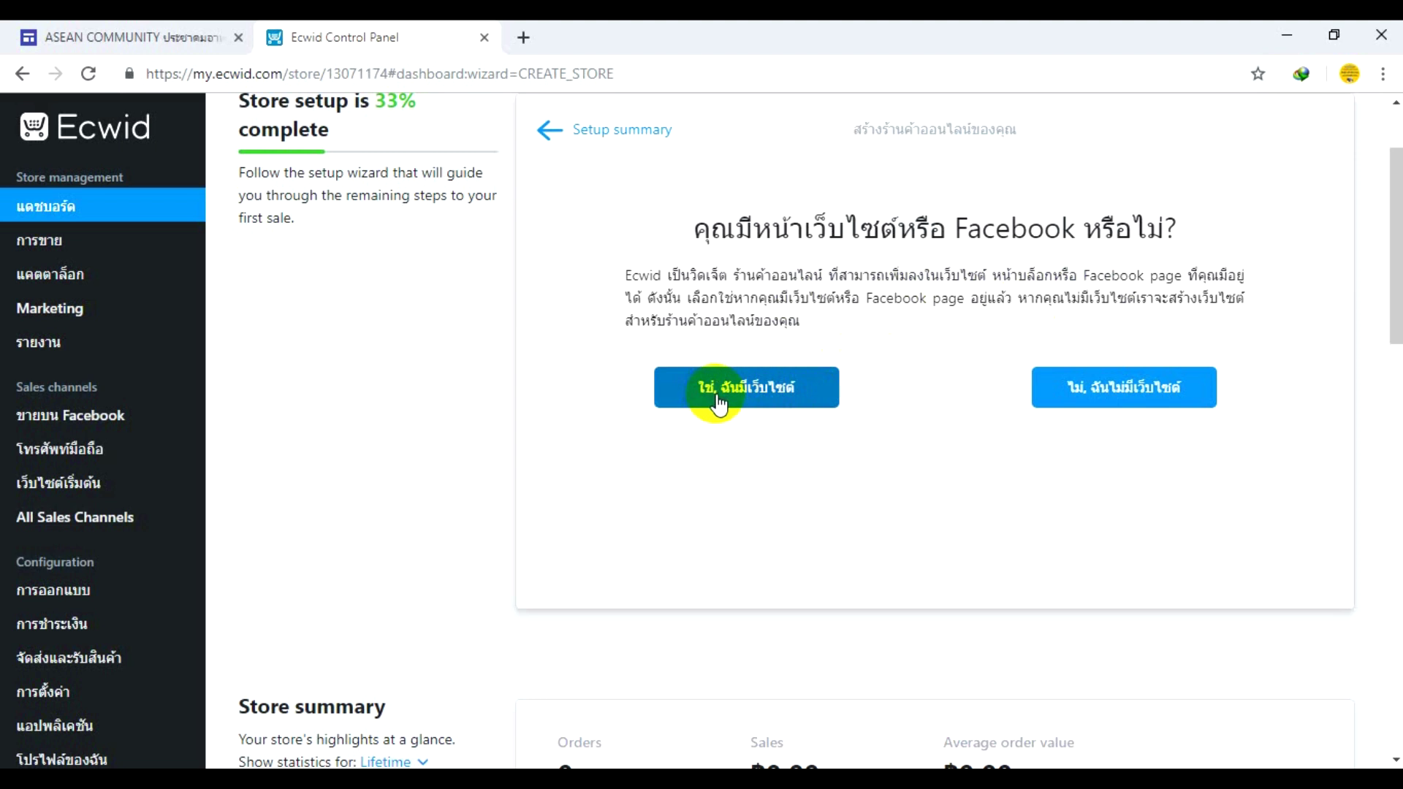
{"action": "left_click", "coordinate": [1108, 416]}
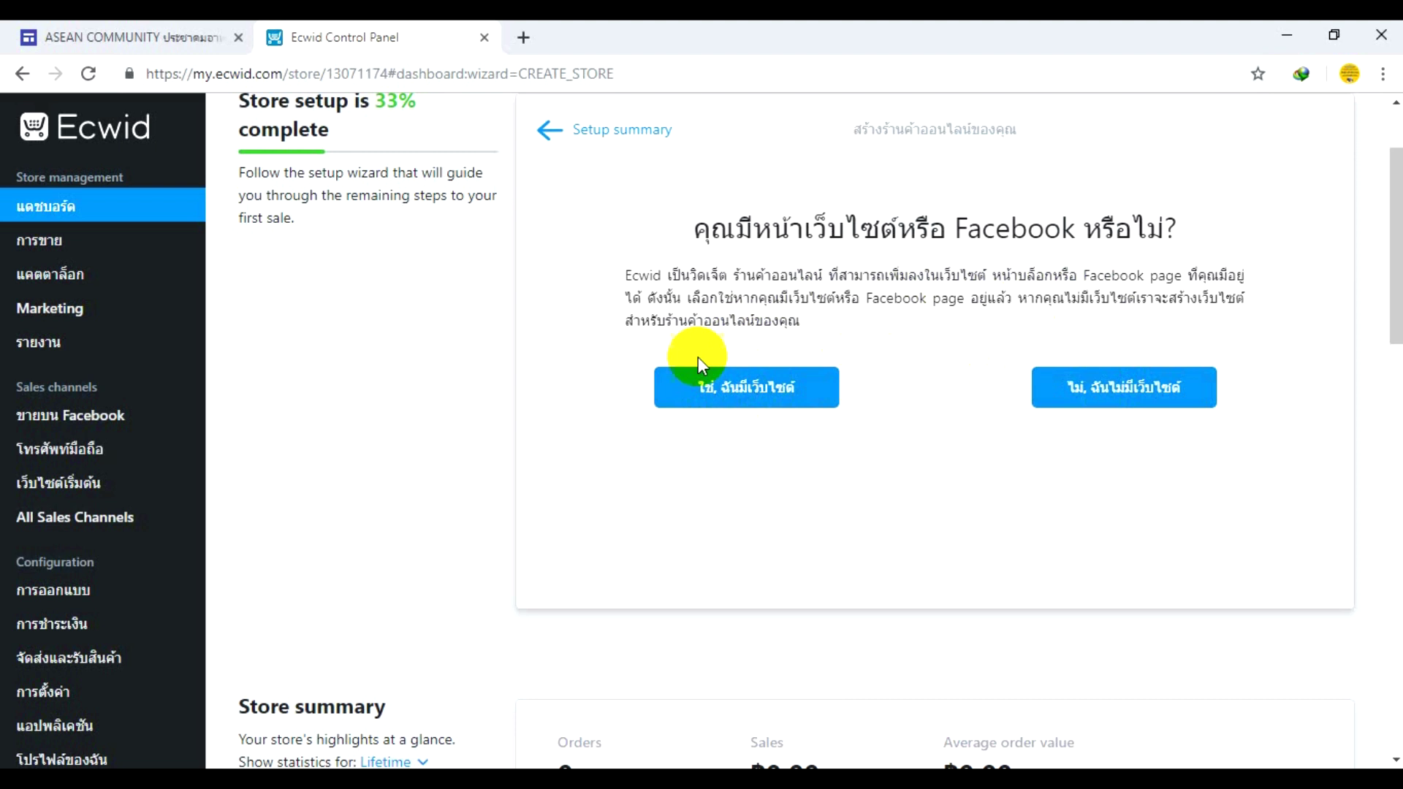
{"action": "left_click", "coordinate": [732, 393]}
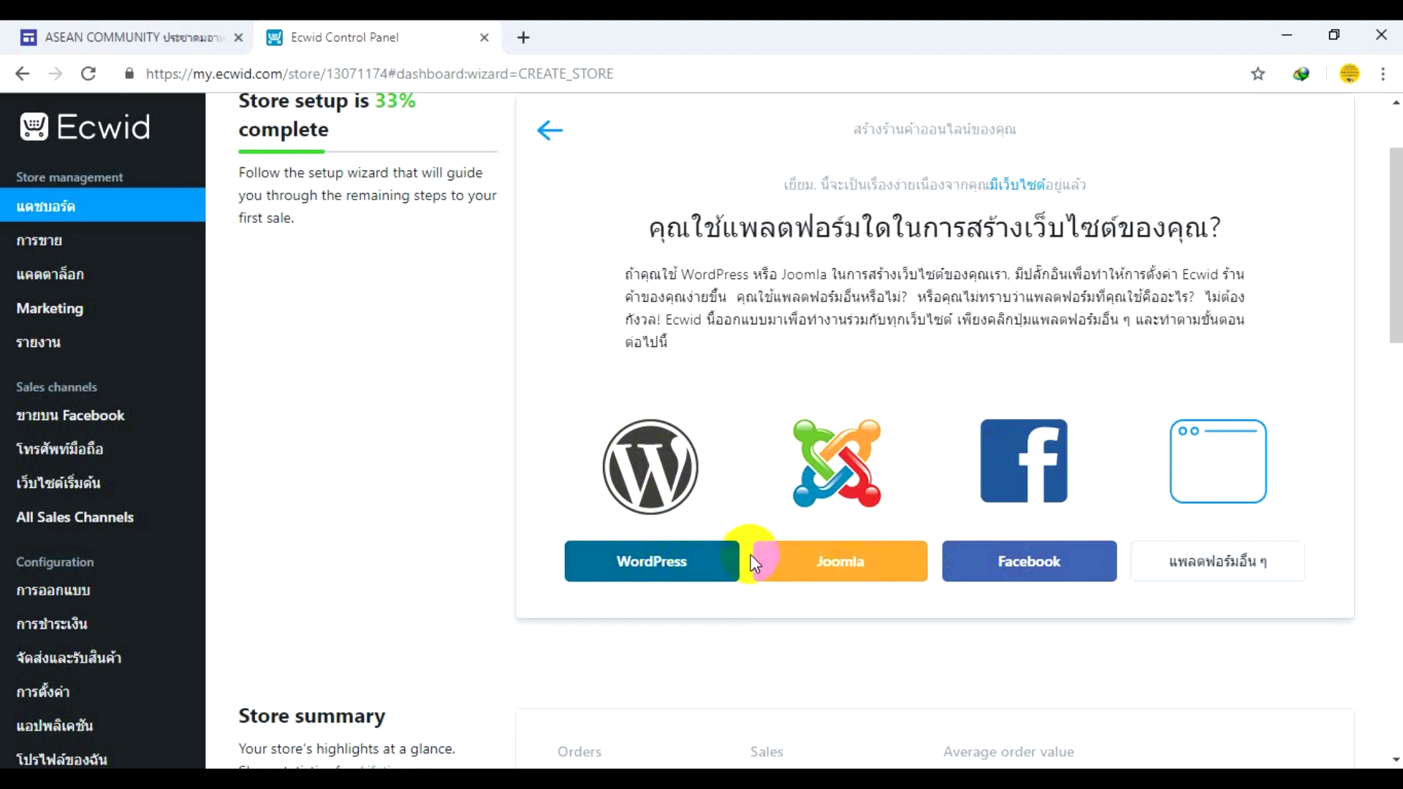
{"action": "left_click", "coordinate": [798, 574]}
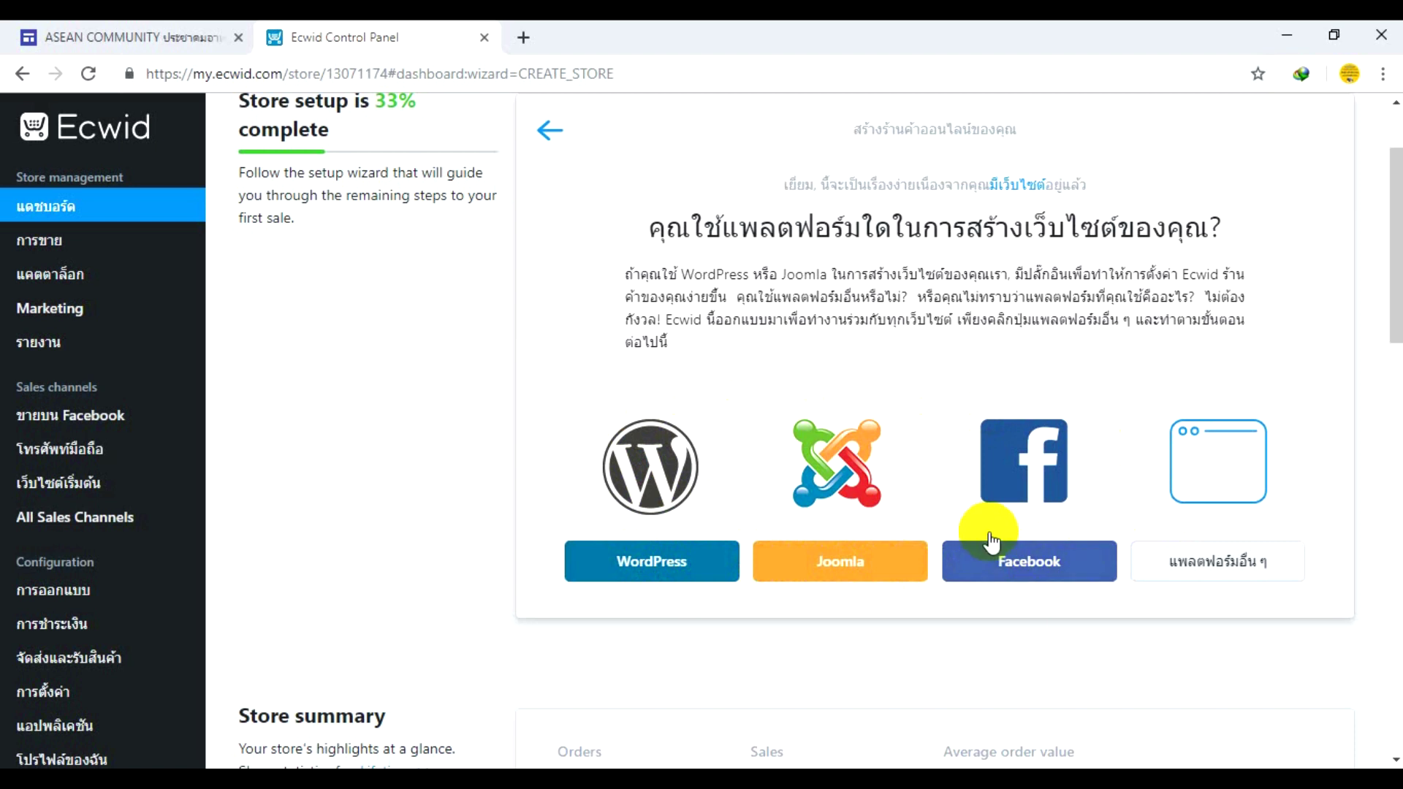
- Choose Other platforms and view the categories widget code, settling on vertical layout
{"action": "left_click", "coordinate": [1189, 562]}
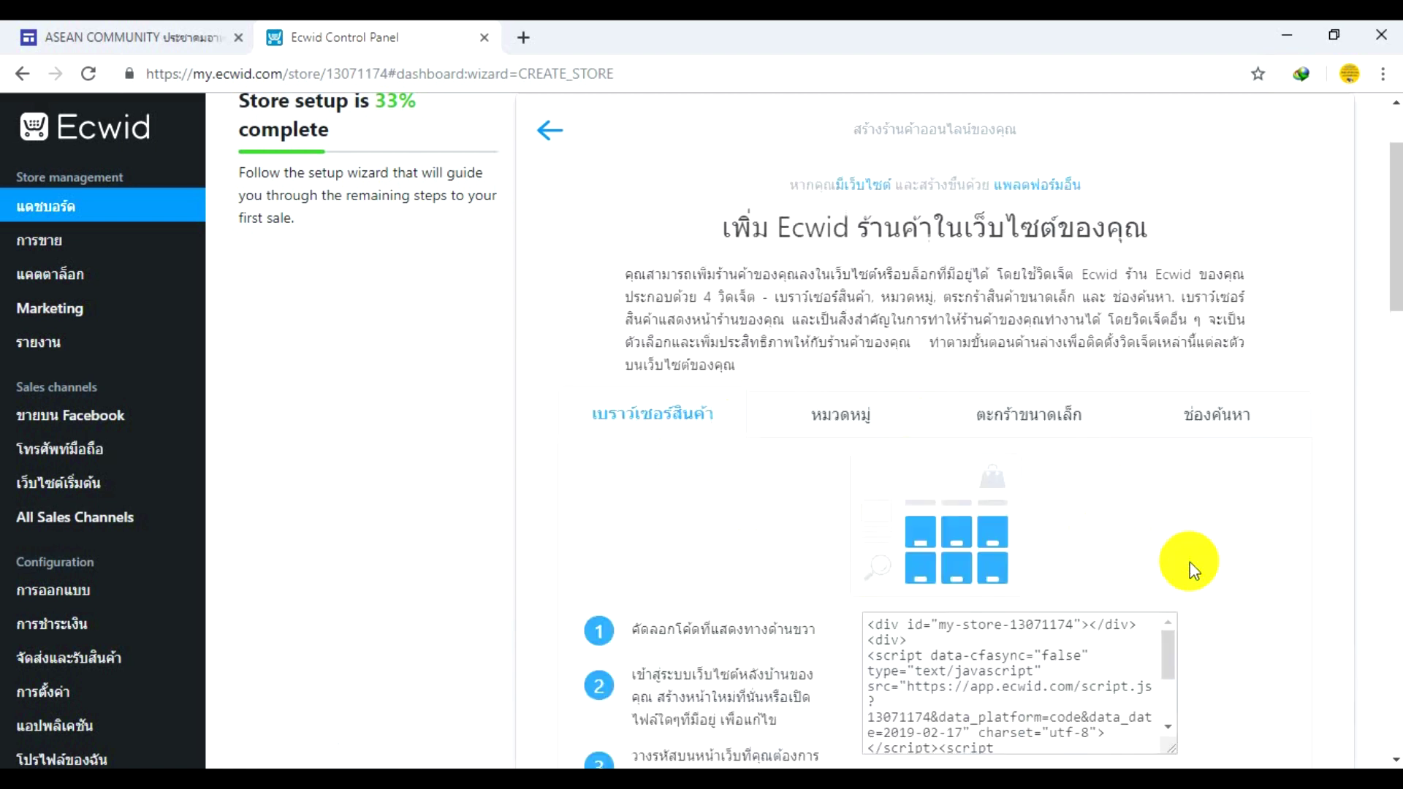
{"action": "scroll", "coordinate": [949, 475], "scroll_direction": "down", "scroll_amount": 3}
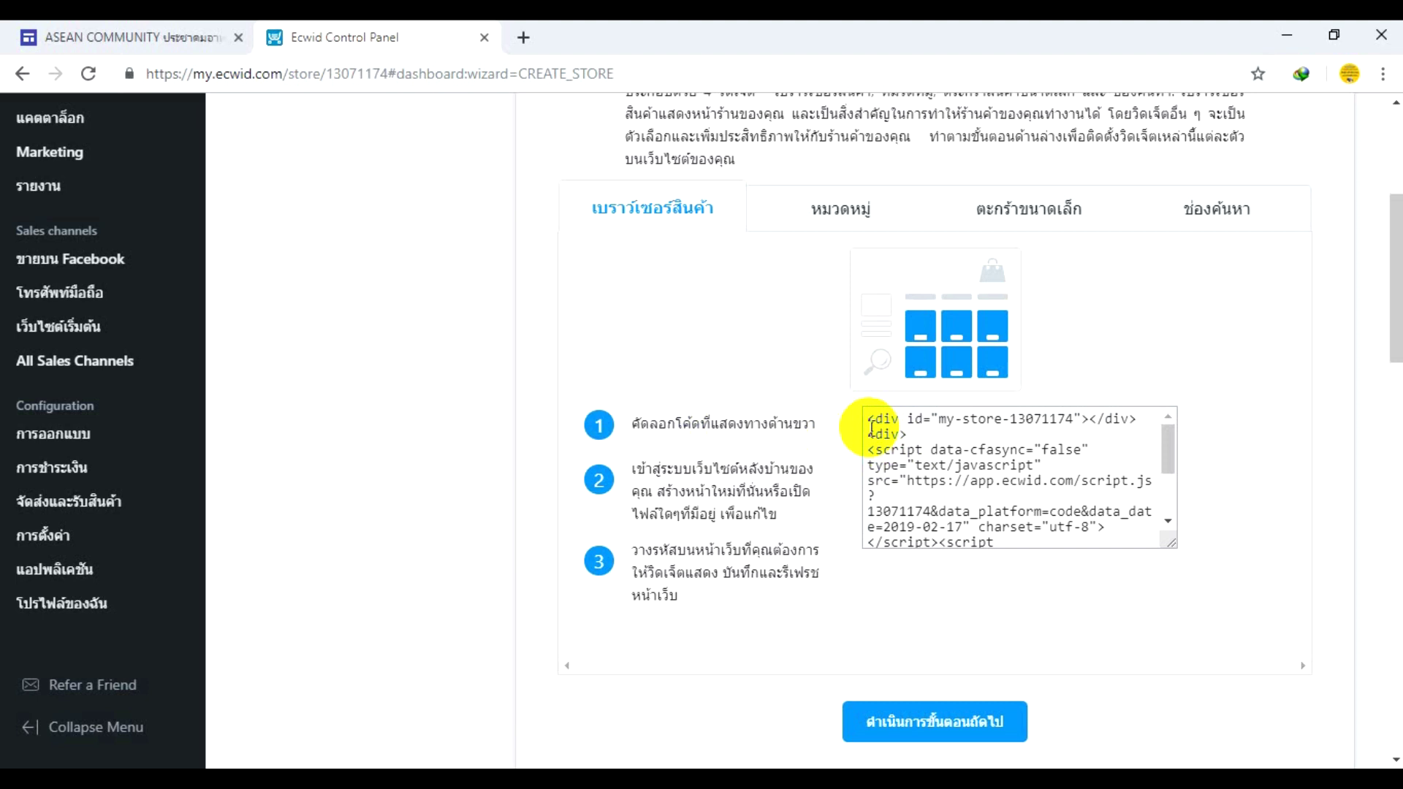
{"action": "scroll", "coordinate": [872, 430], "scroll_direction": "up", "scroll_amount": 3}
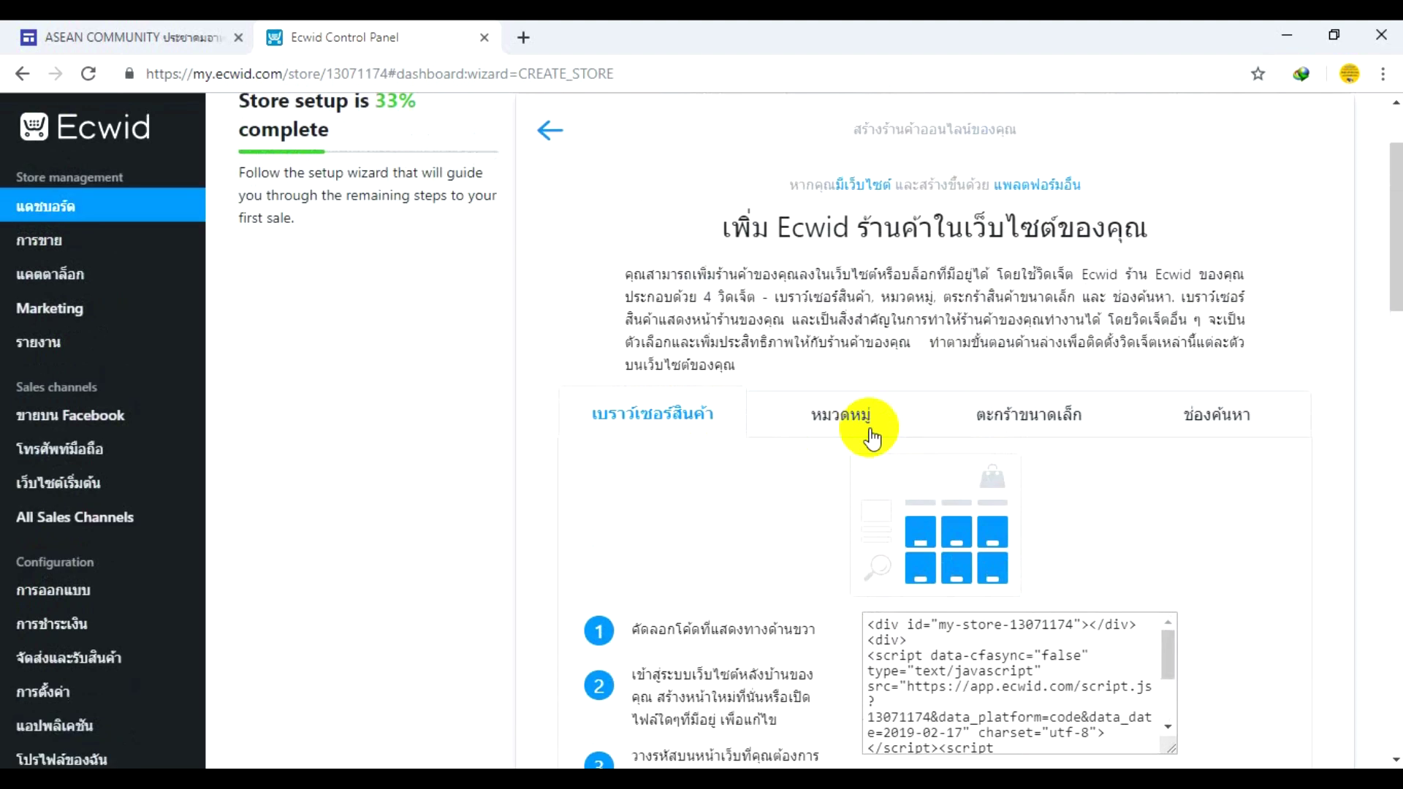
{"action": "left_click", "coordinate": [843, 422]}
{"action": "scroll", "coordinate": [843, 424], "scroll_direction": "down", "scroll_amount": 3}
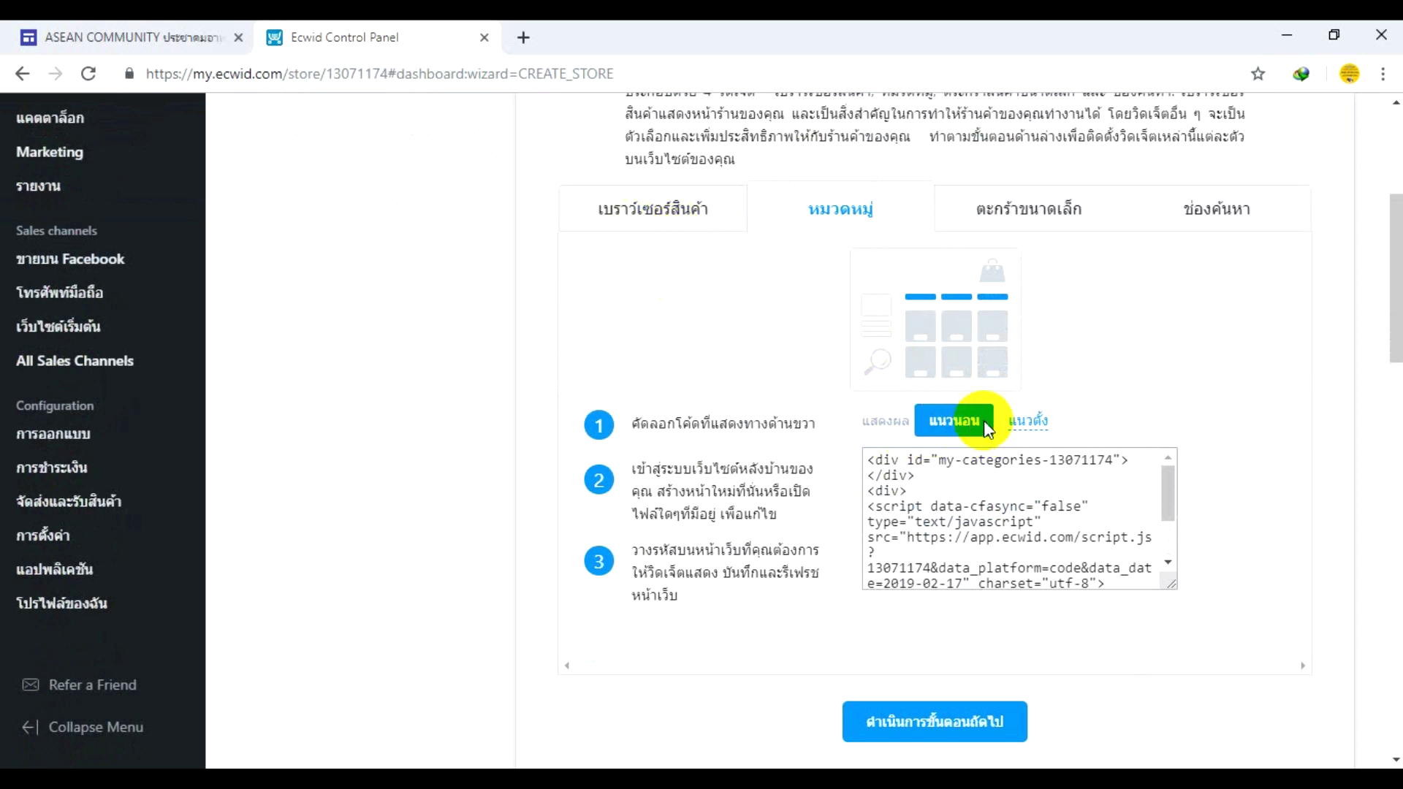
{"action": "left_click", "coordinate": [1036, 433]}
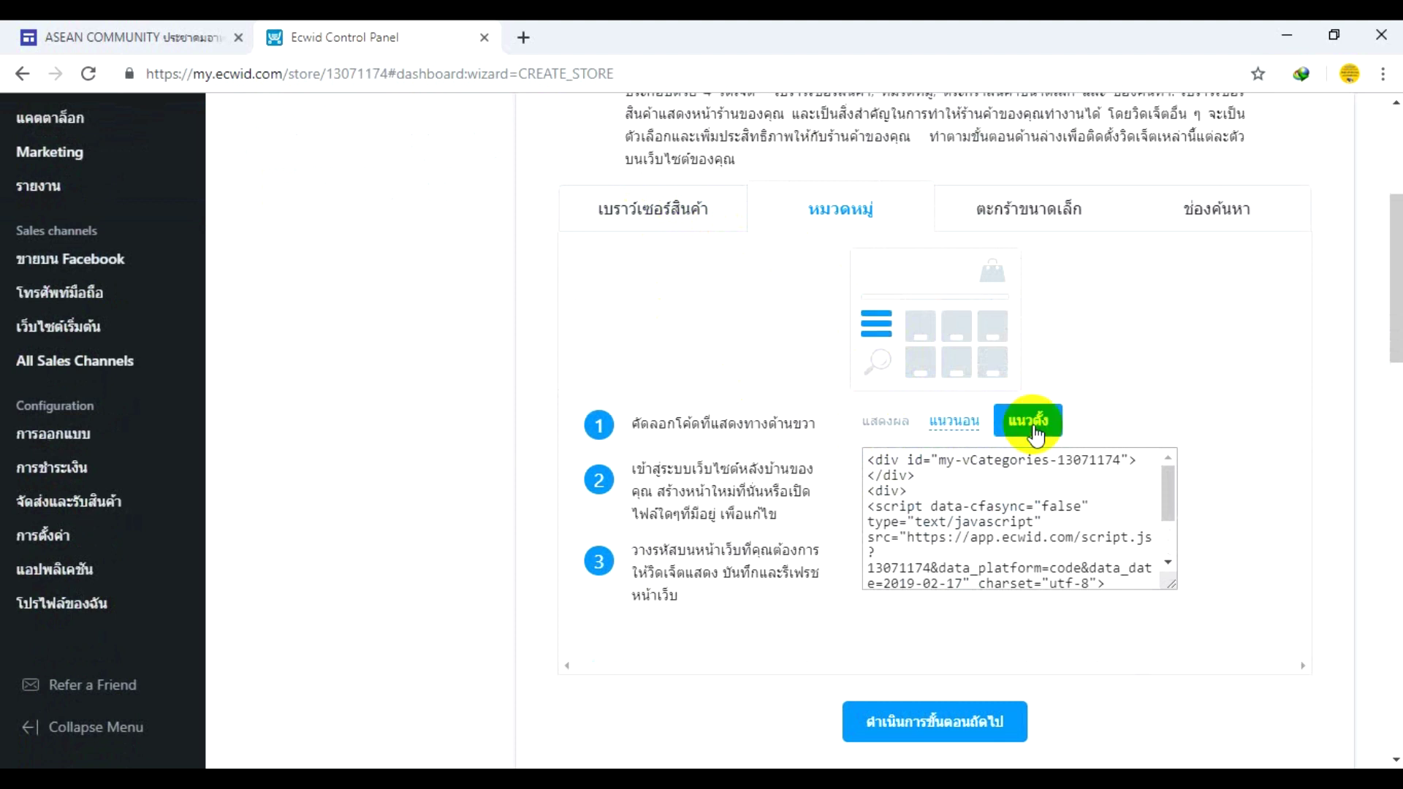
{"action": "left_click", "coordinate": [944, 431]}
{"action": "left_click", "coordinate": [1009, 428]}
- Review the Mini cart and Search widget codes, then continue to the store URL step
{"action": "left_click", "coordinate": [1005, 221]}
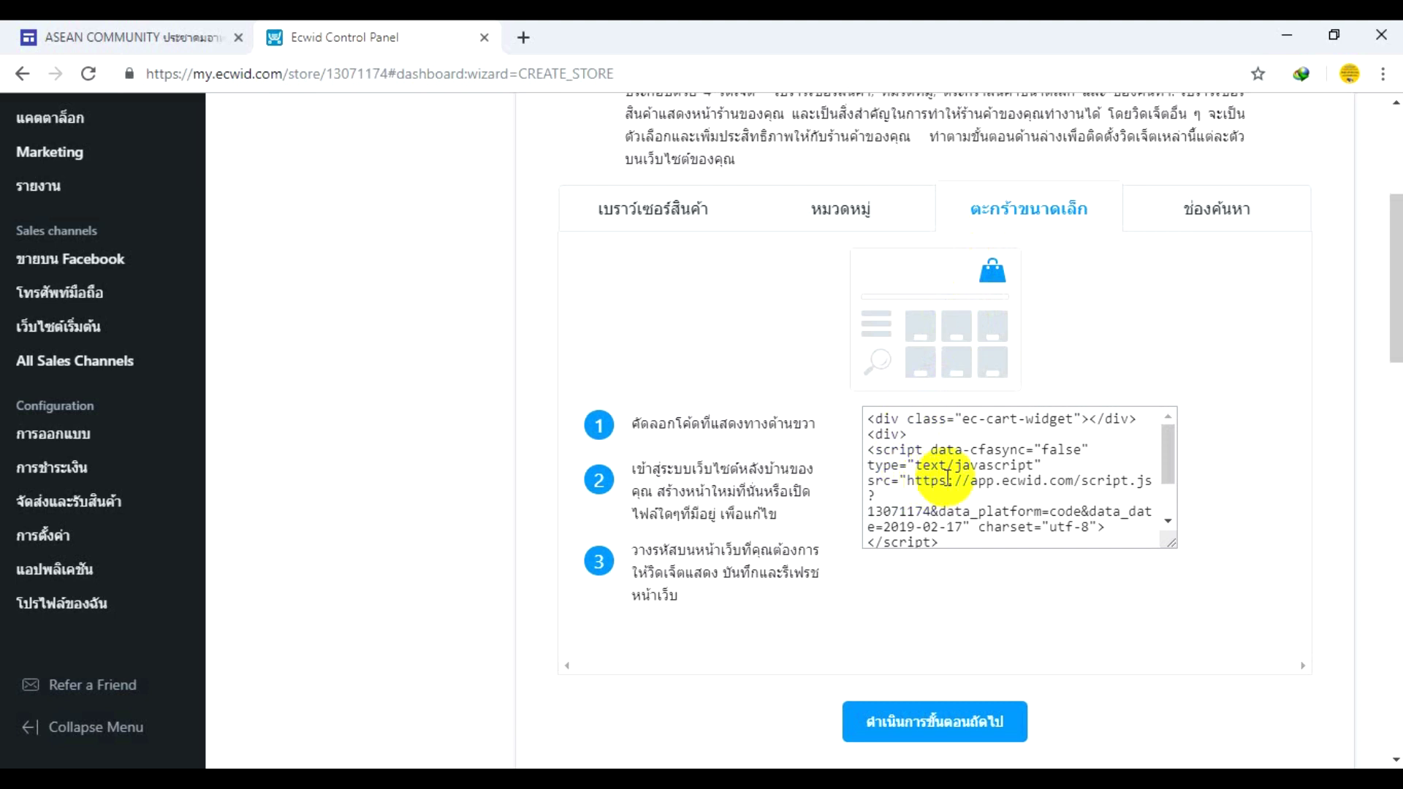
{"action": "left_click", "coordinate": [1187, 226]}
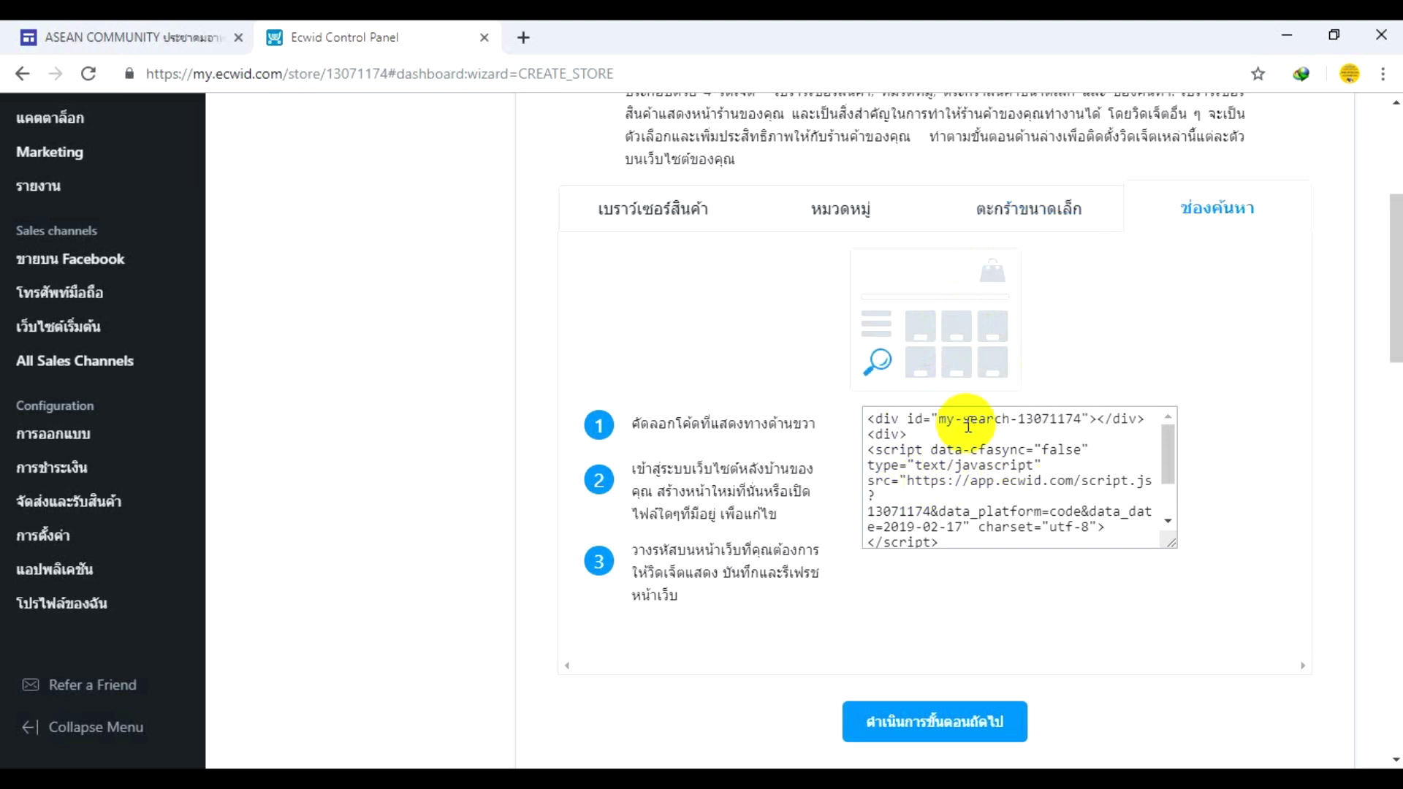
{"action": "left_click", "coordinate": [982, 220]}
{"action": "left_click", "coordinate": [841, 219]}
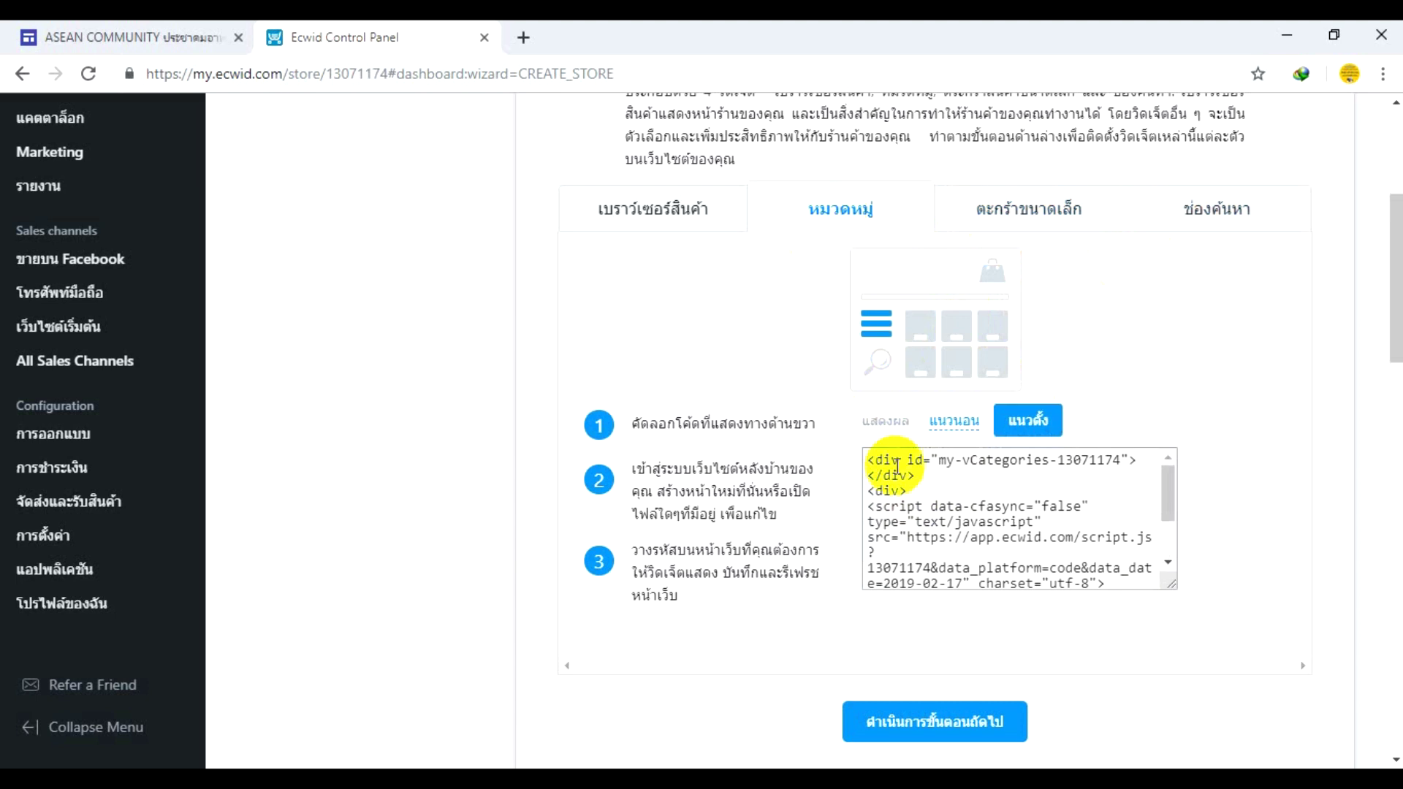
{"action": "left_click_drag", "start_coordinate": [1168, 485], "coordinate": [1167, 563]}
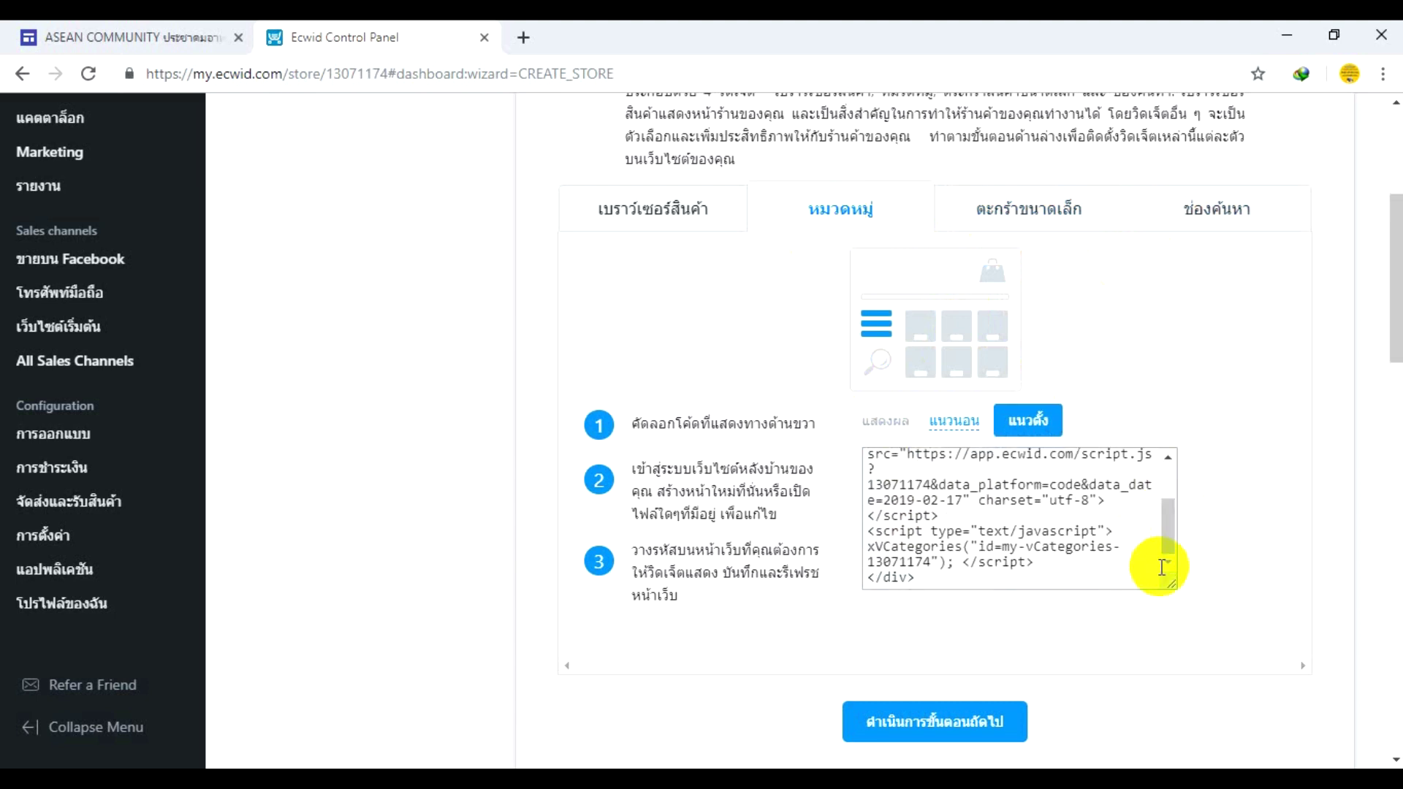
{"action": "left_click", "coordinate": [930, 729]}
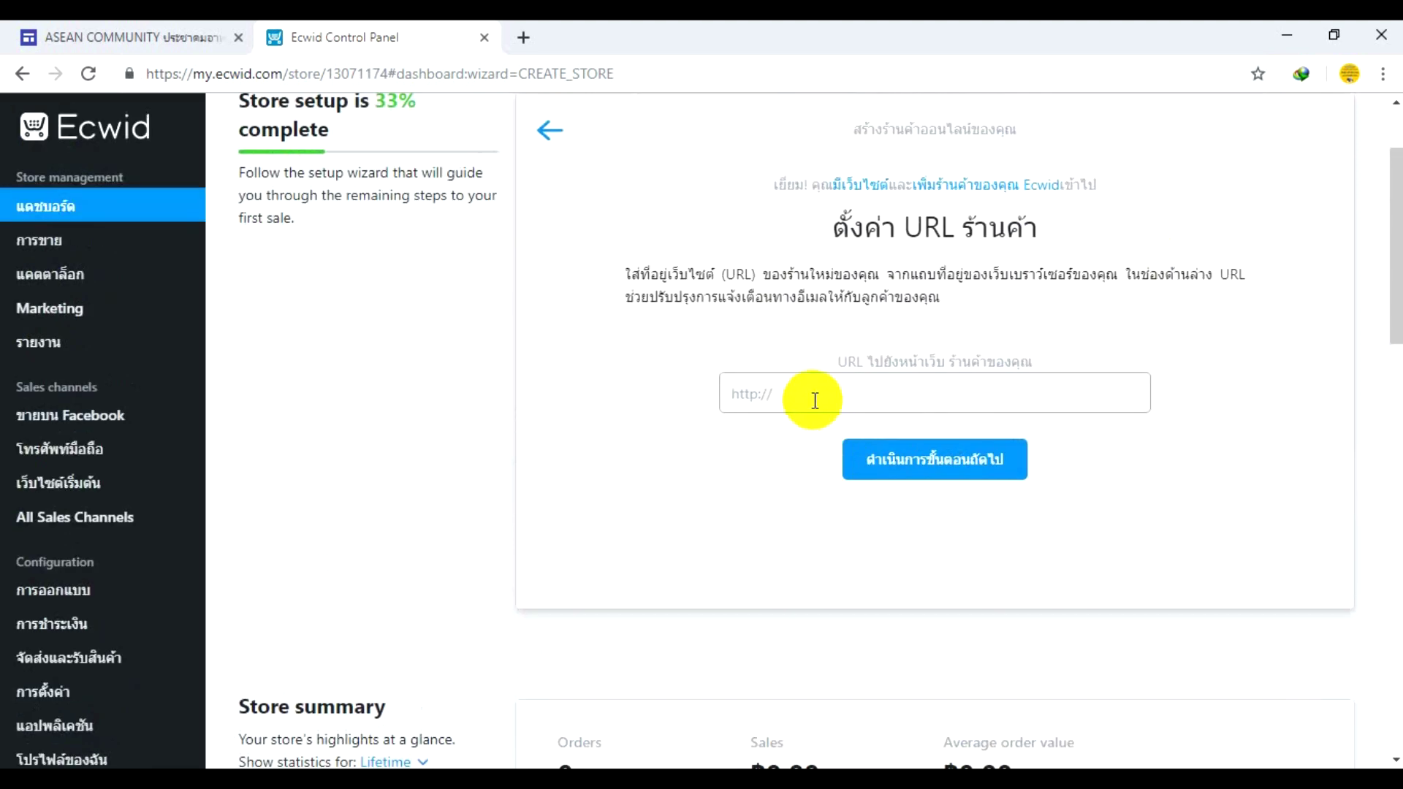
- Copy the web address of the published ASEAN COMMUNITY Google Site
{"action": "left_click", "coordinate": [810, 395]}
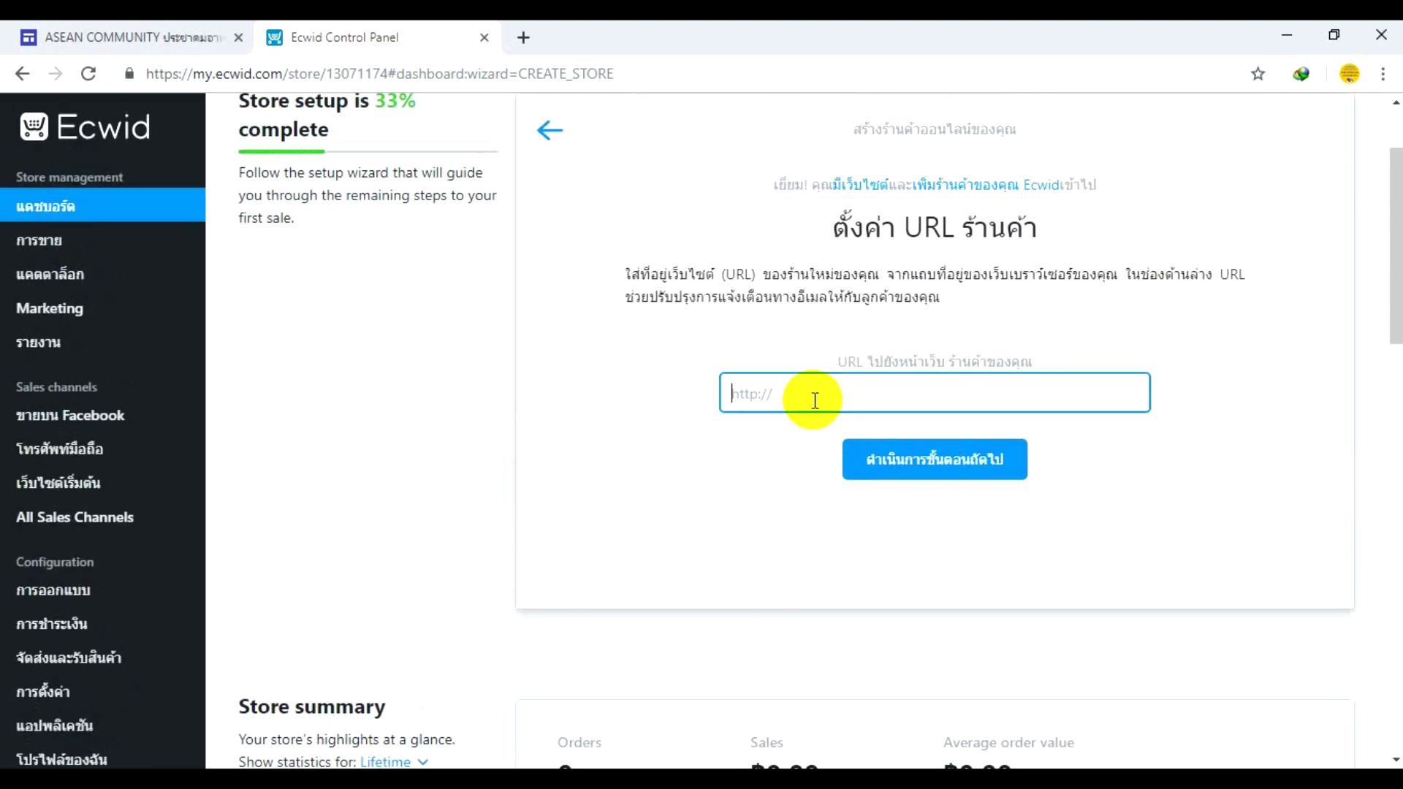
{"action": "left_click", "coordinate": [139, 37]}
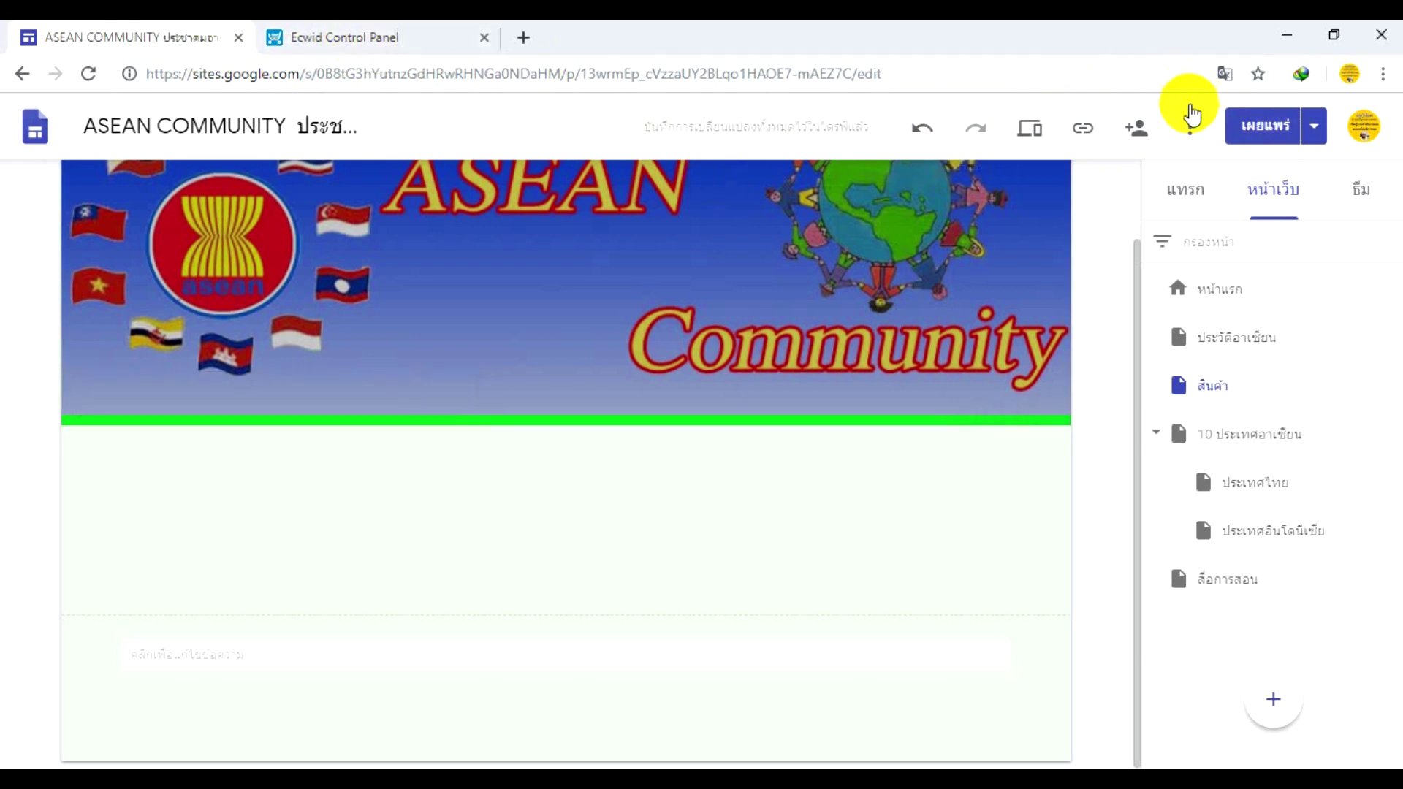
{"action": "left_click", "coordinate": [1314, 125]}
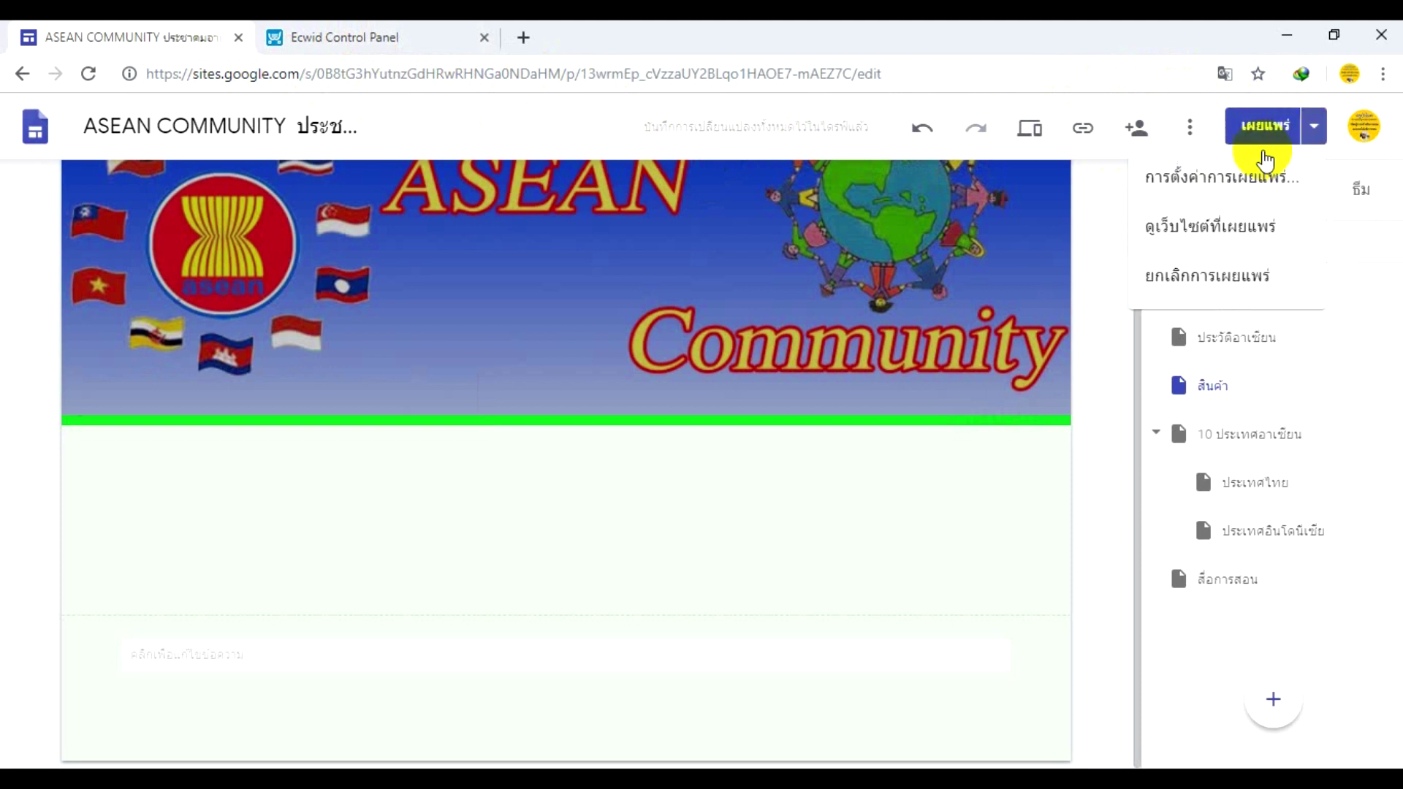
{"action": "left_click", "coordinate": [1188, 250]}
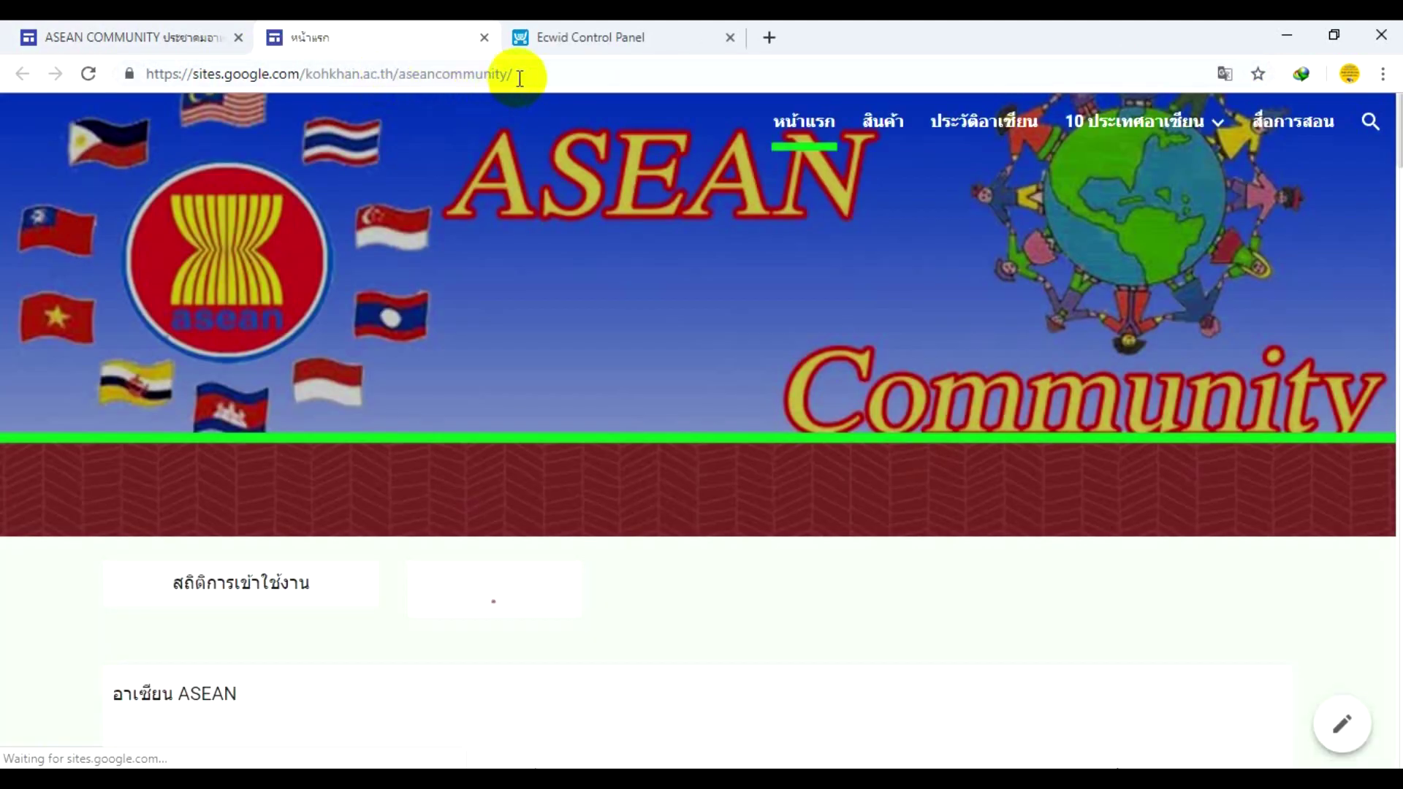
{"action": "left_click_drag", "start_coordinate": [513, 73], "coordinate": [125, 58]}
{"action": "right_click", "coordinate": [266, 68]}
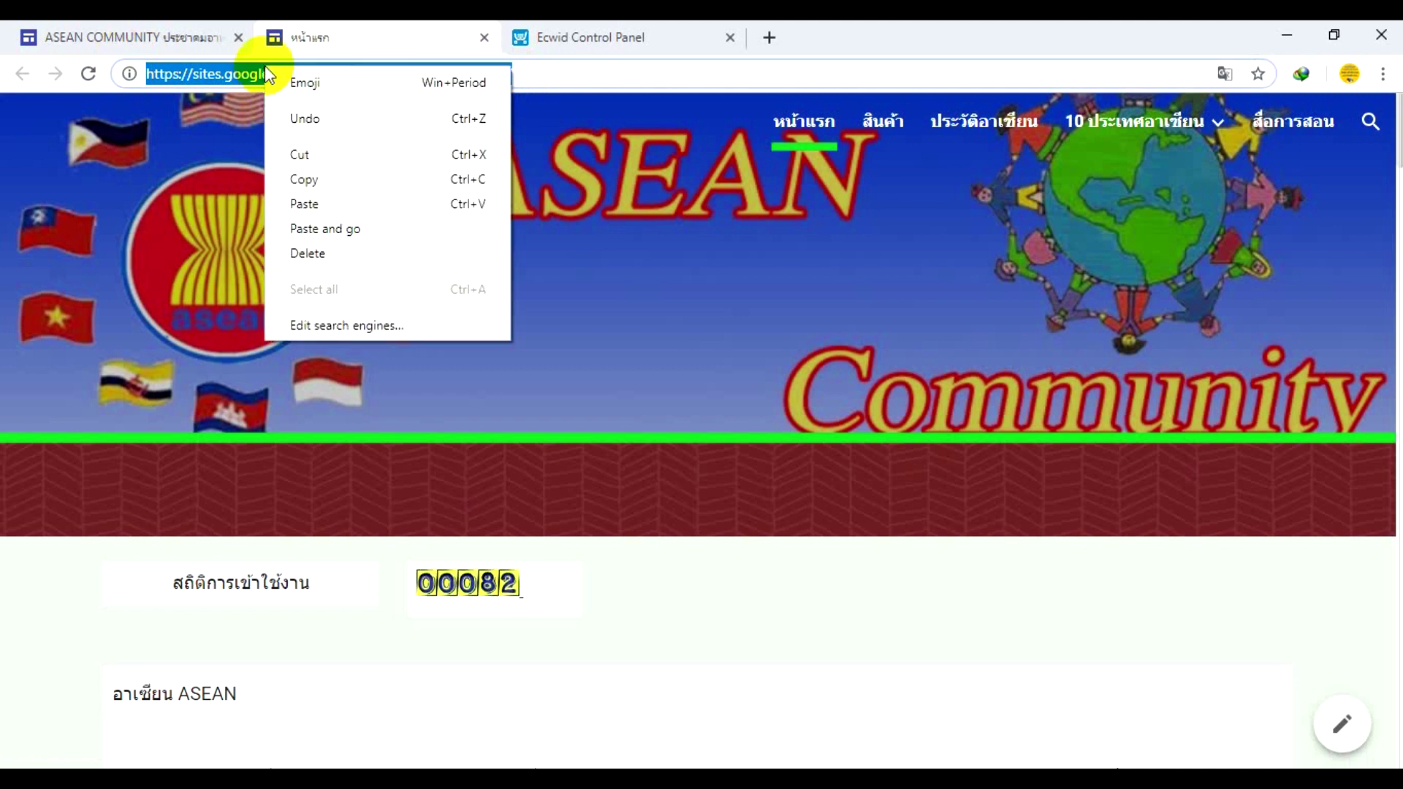
{"action": "left_click", "coordinate": [304, 180]}
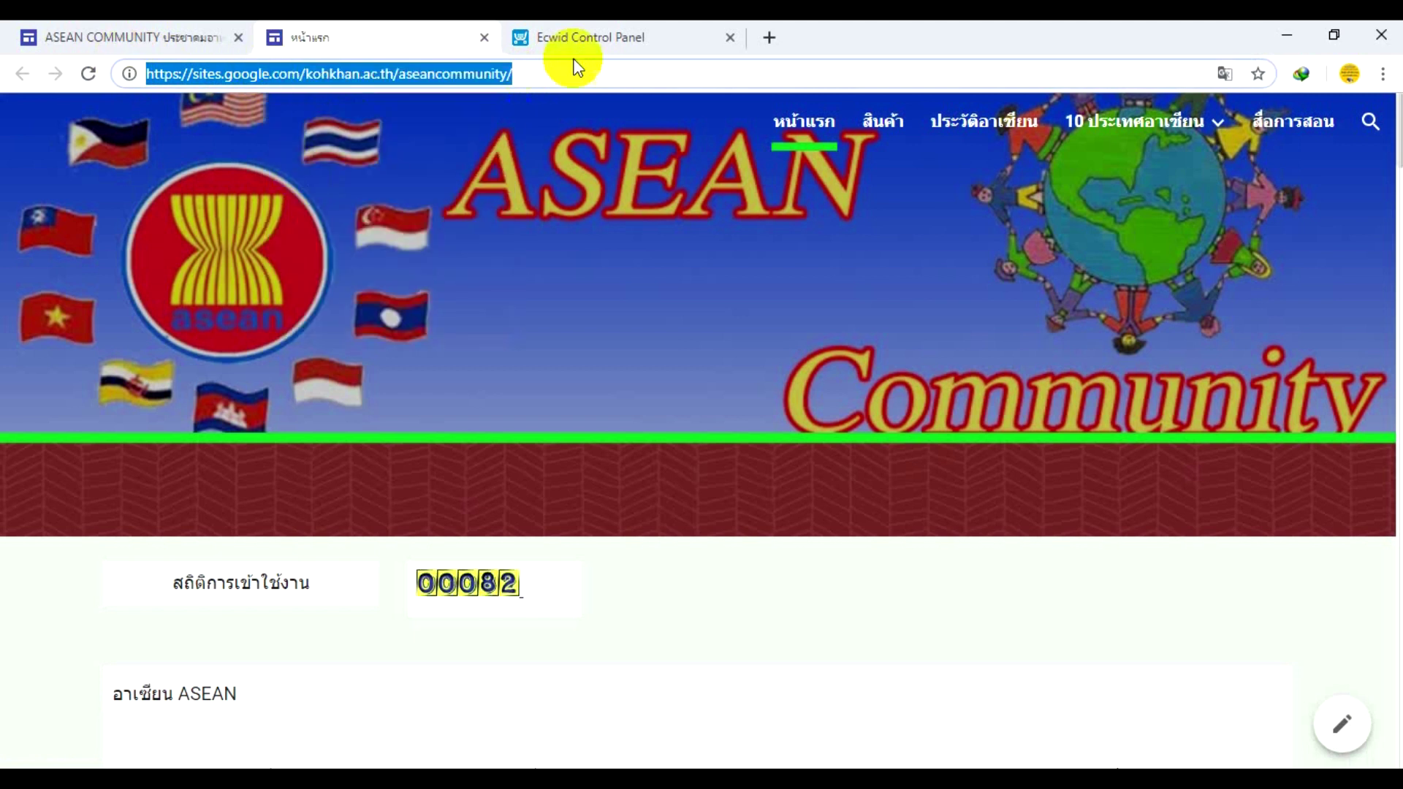
- Paste the Google Site address as Ecwid's store URL and submit it
{"action": "left_click", "coordinate": [593, 39]}
{"action": "right_click", "coordinate": [743, 396]}
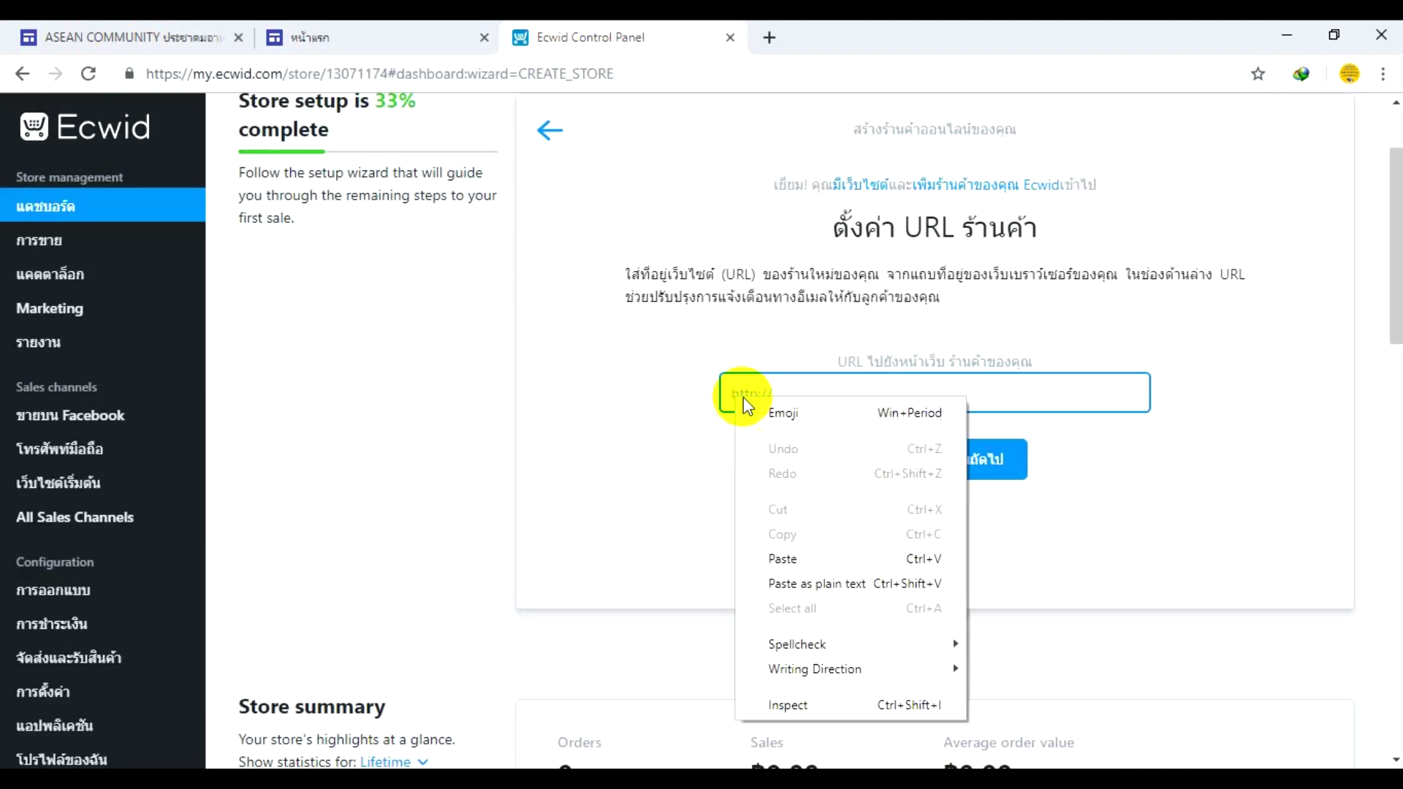
{"action": "left_click", "coordinate": [784, 559]}
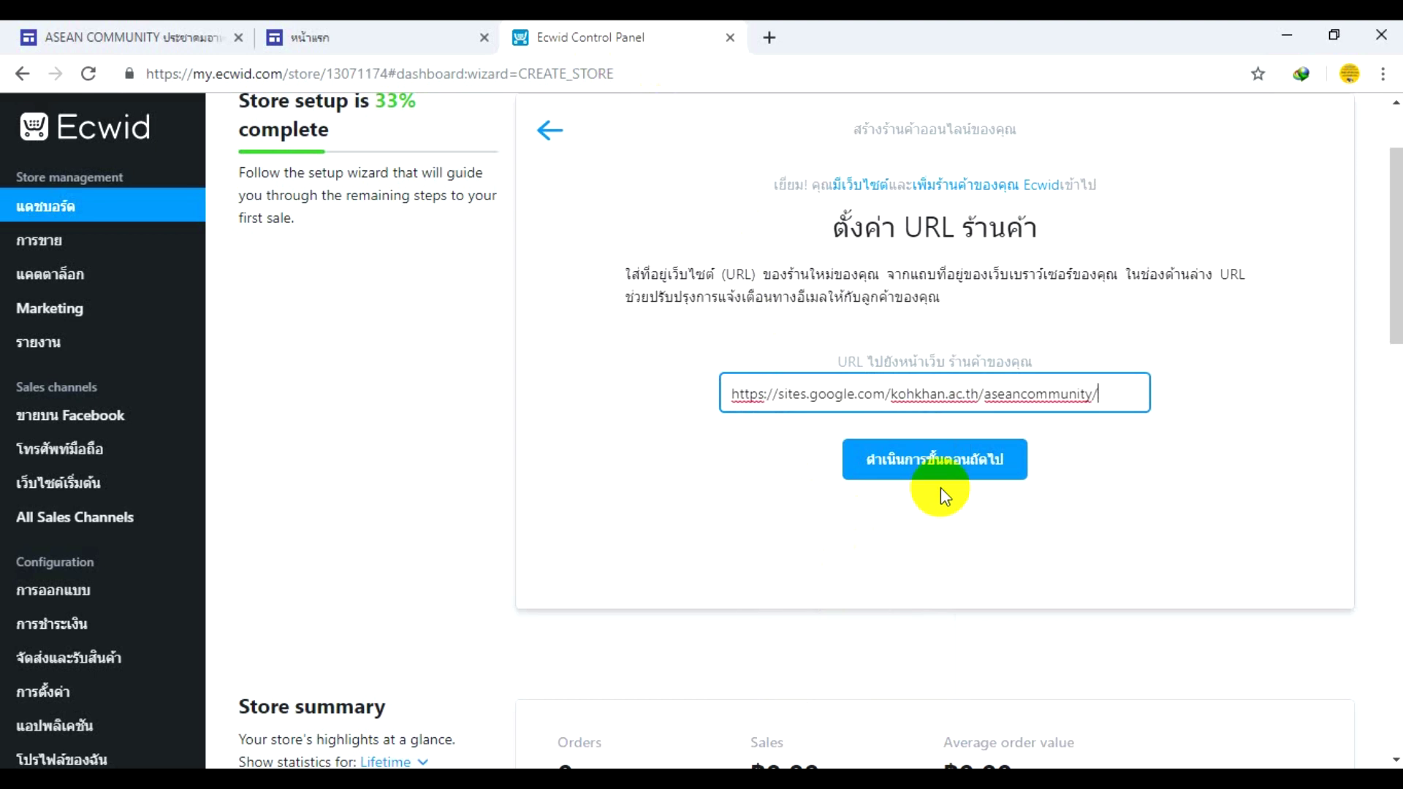
{"action": "left_click", "coordinate": [937, 463]}
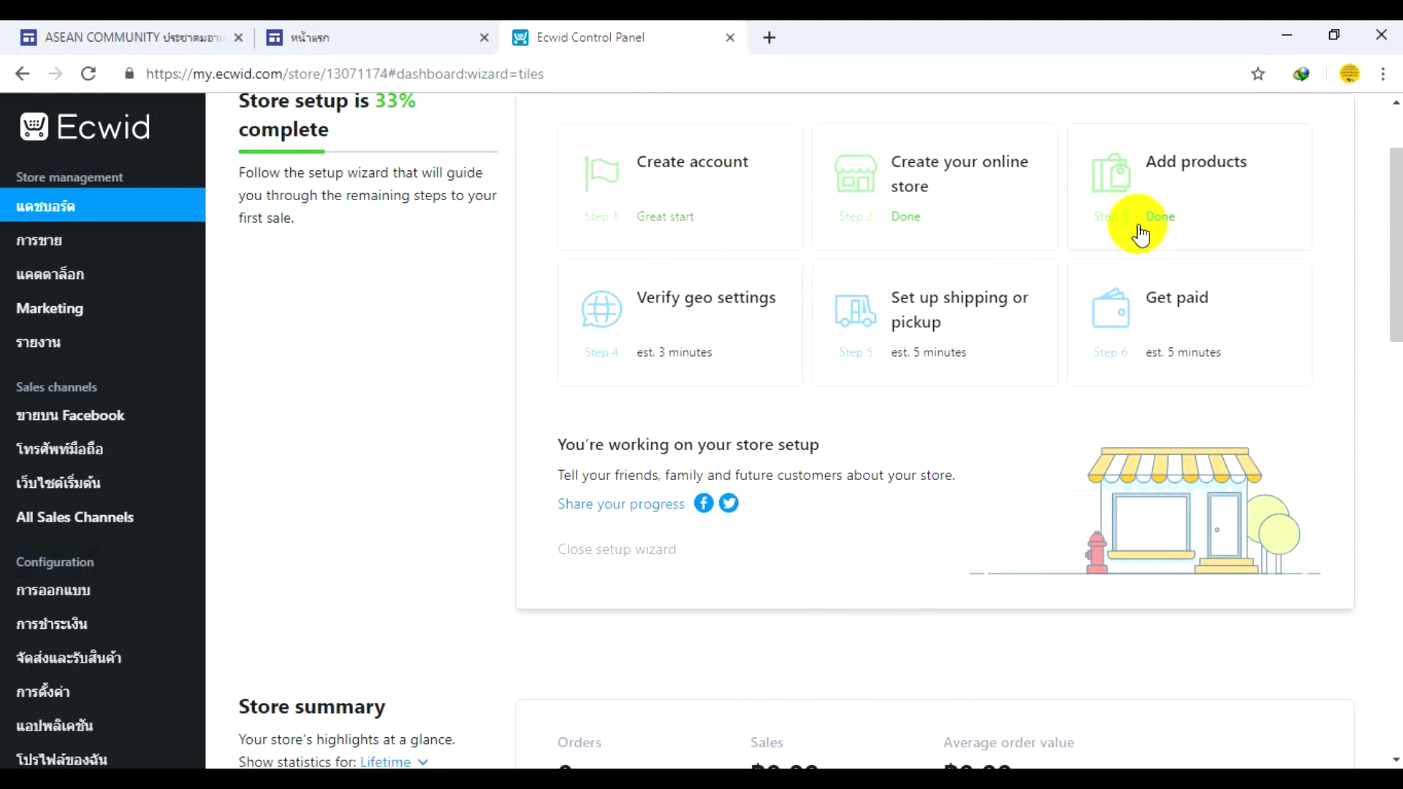
- Reopen Create your online store for an existing website on other platforms
{"action": "left_click", "coordinate": [933, 177]}
{"action": "left_click", "coordinate": [705, 387]}
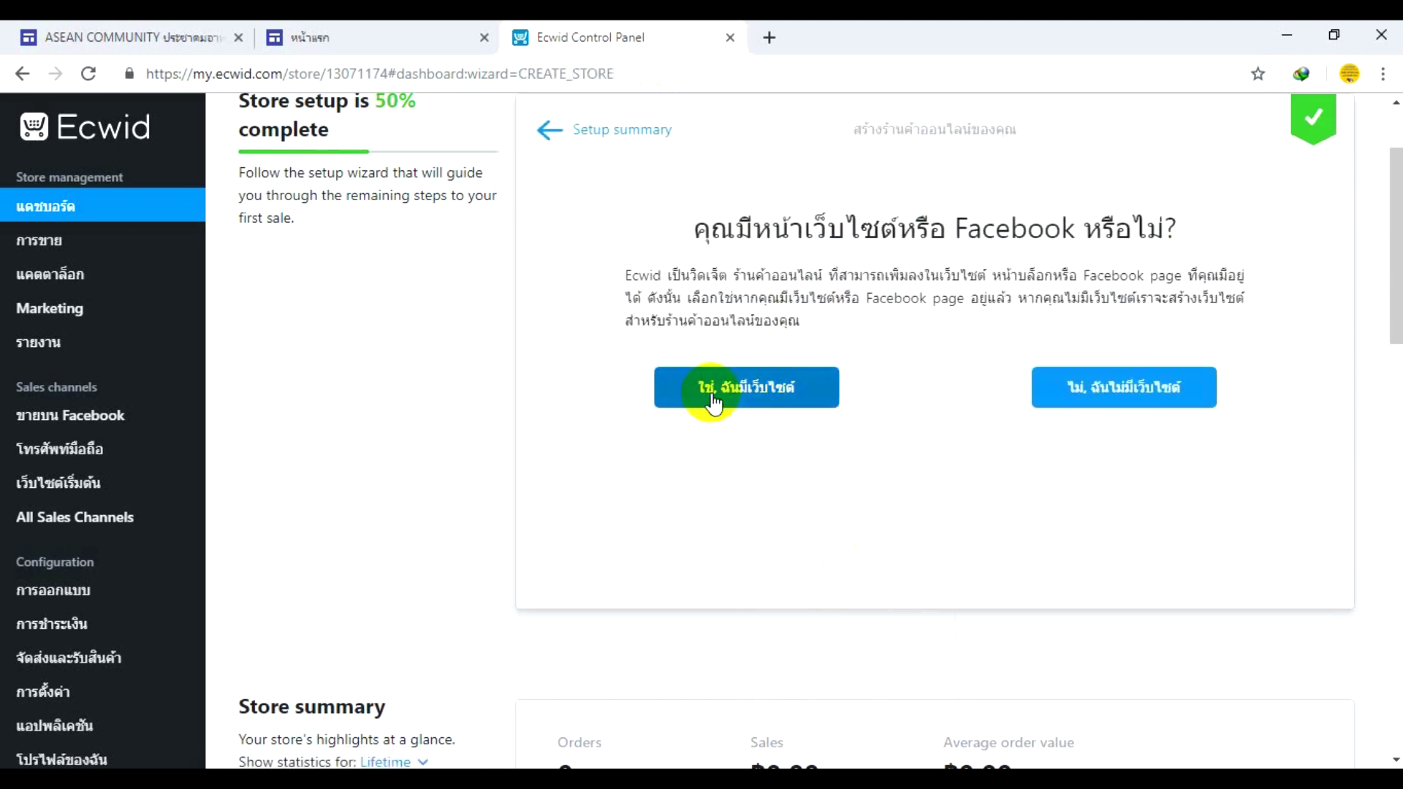
{"action": "left_click", "coordinate": [1177, 559]}
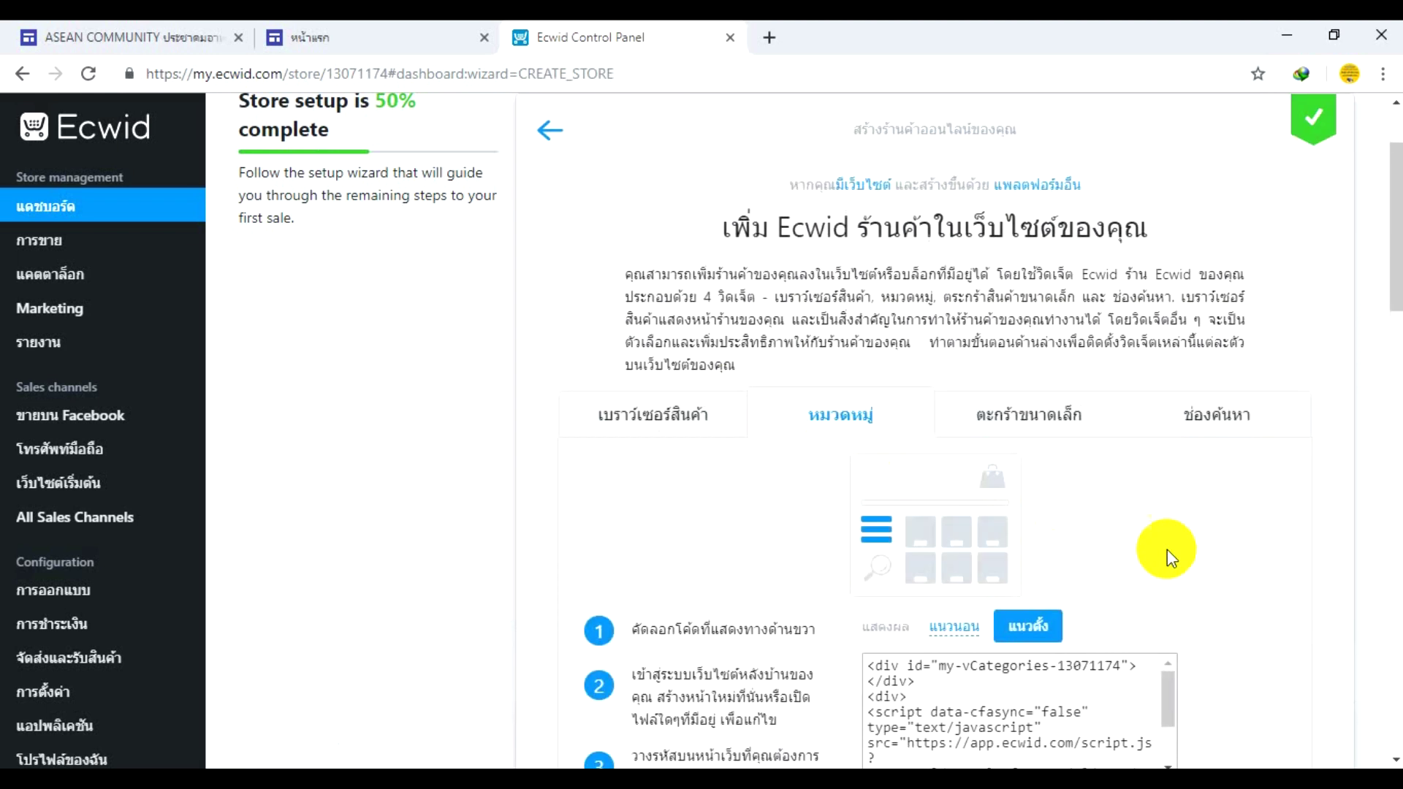
{"action": "scroll", "coordinate": [1028, 498], "scroll_direction": "down", "scroll_amount": 3}
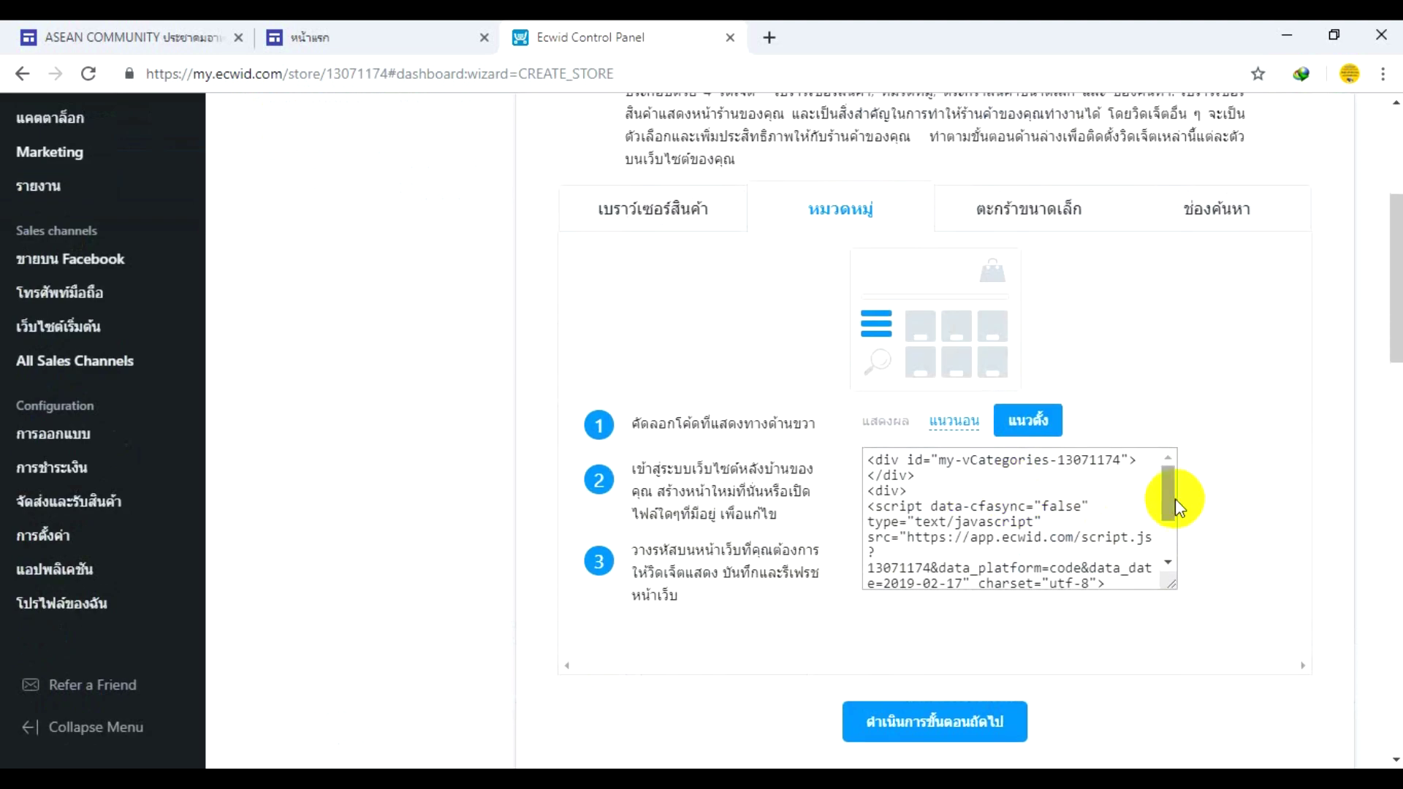
{"action": "left_click_drag", "start_coordinate": [1169, 498], "coordinate": [1171, 557]}
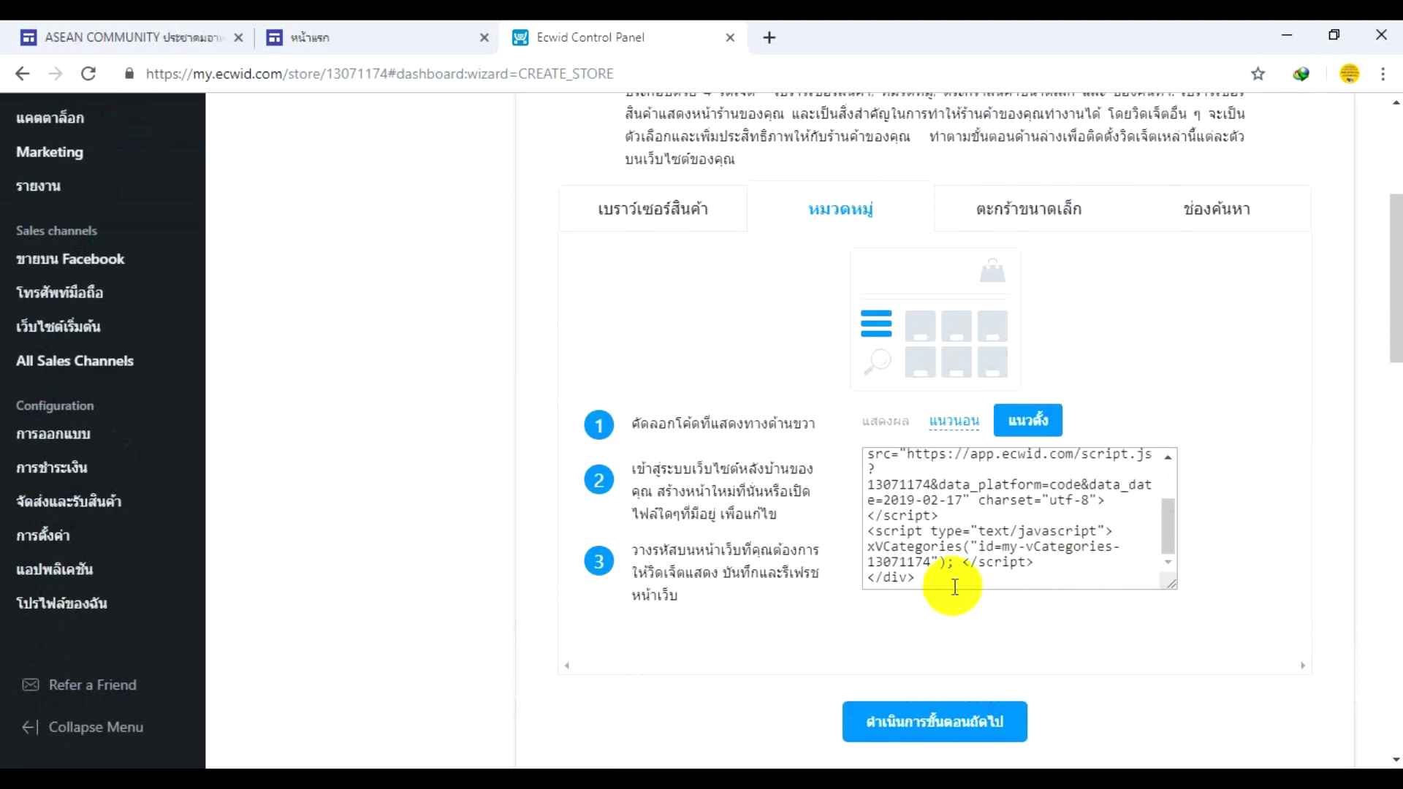
{"action": "left_click", "coordinate": [932, 573]}
{"action": "left_click_drag", "start_coordinate": [932, 572], "coordinate": [857, 451]}
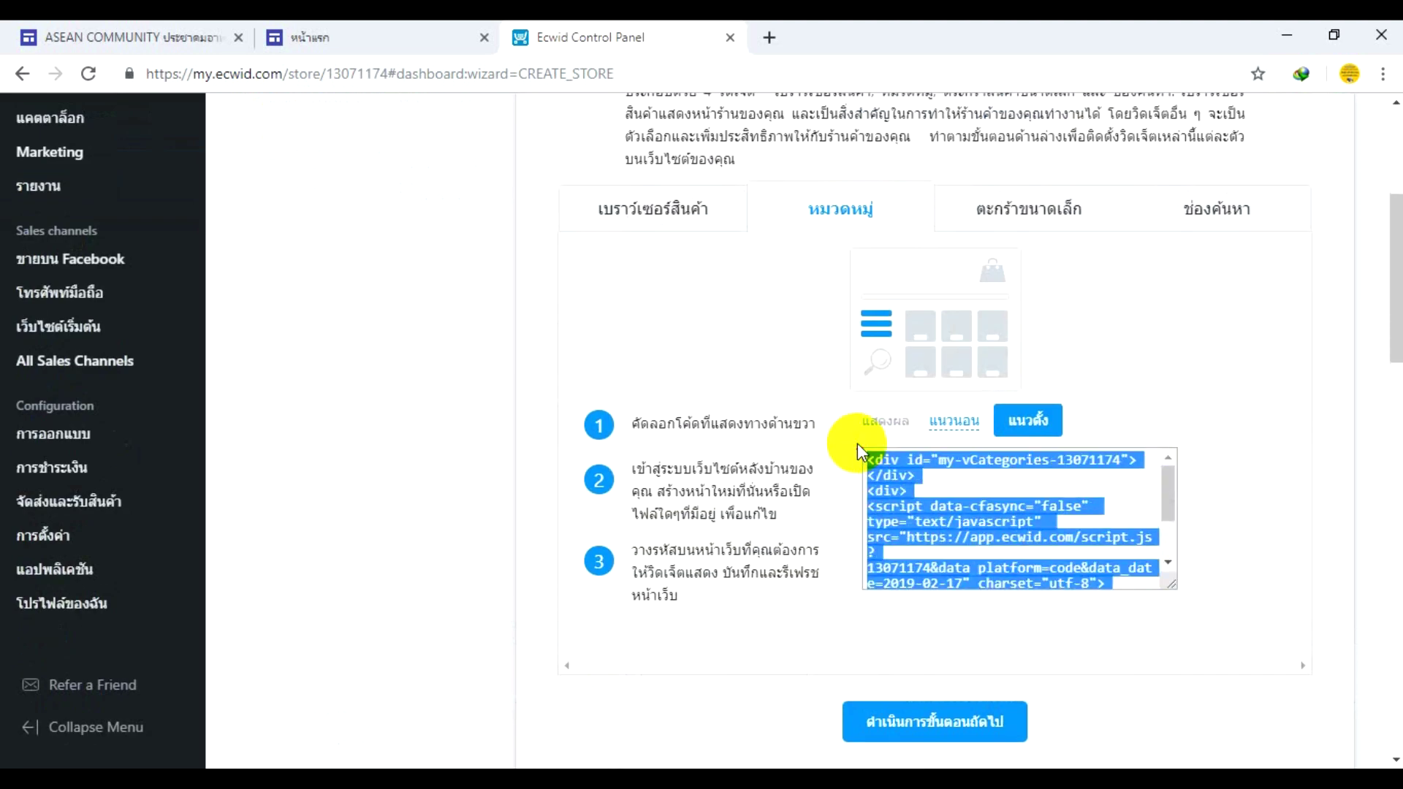
- Copy the vertical (แนวตั้ง) categories embed code and switch to the ASEAN COMMUNITY site tab
{"action": "left_click", "coordinate": [1035, 426]}
{"action": "left_click", "coordinate": [956, 424]}
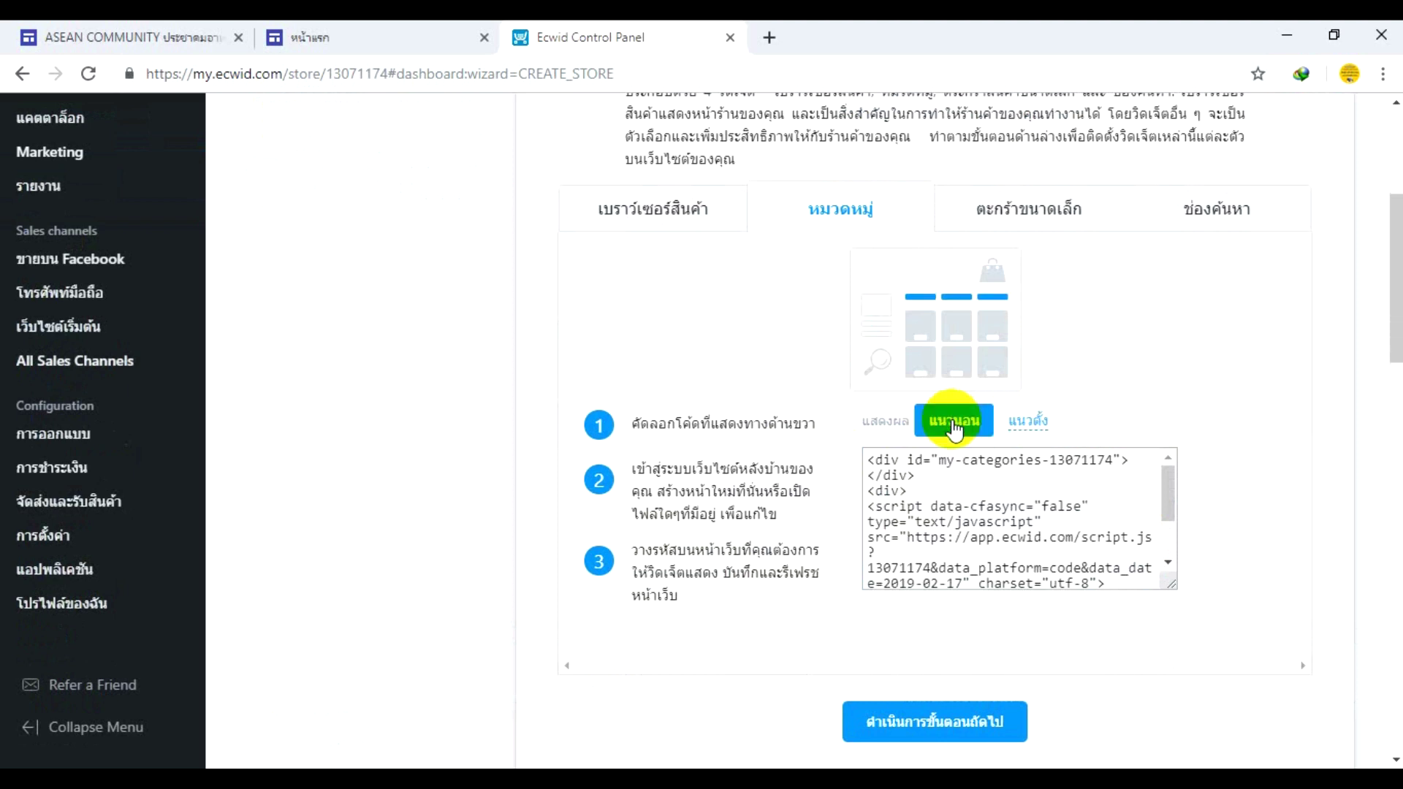
{"action": "left_click", "coordinate": [1021, 429]}
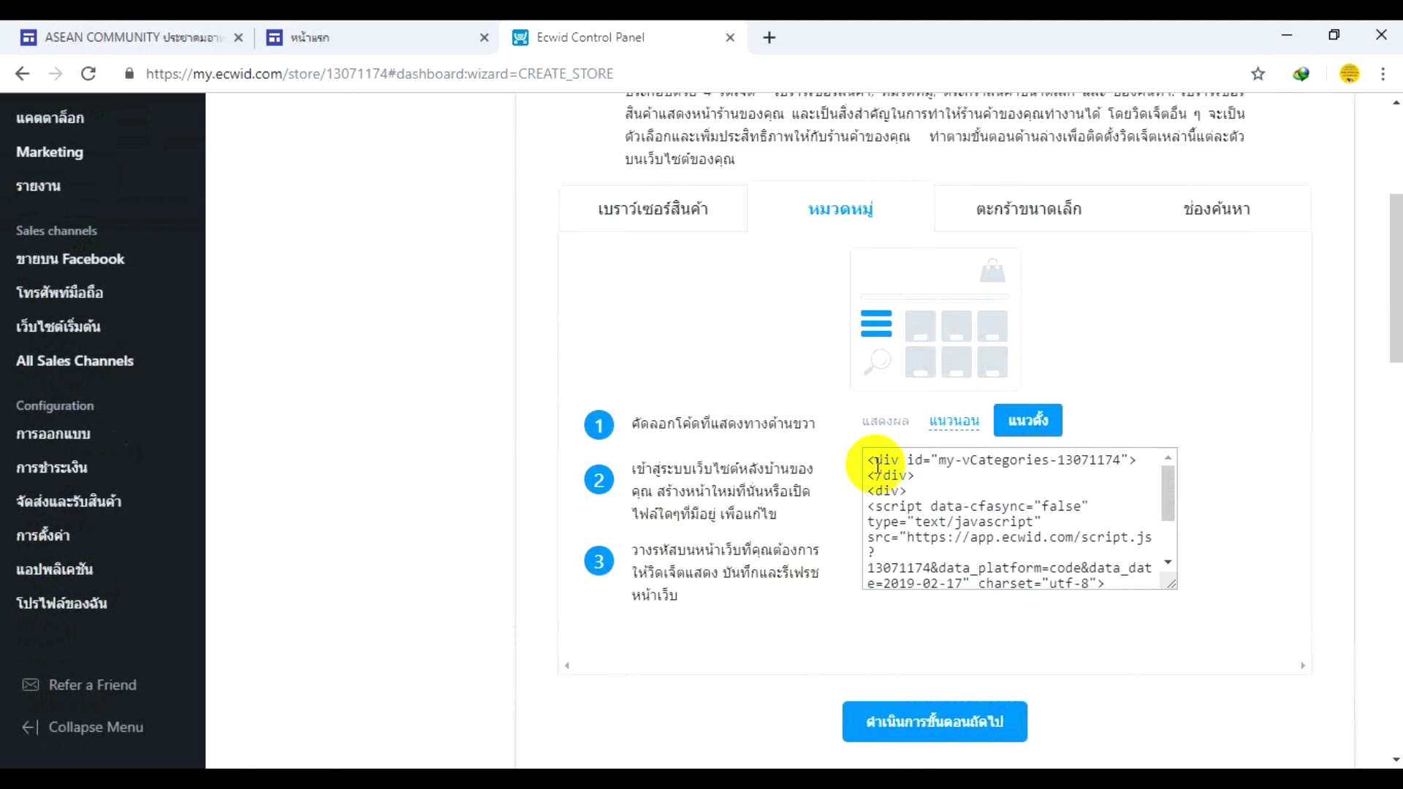
{"action": "left_click_drag", "start_coordinate": [867, 460], "coordinate": [922, 520]}
{"action": "right_click", "coordinate": [923, 517]}
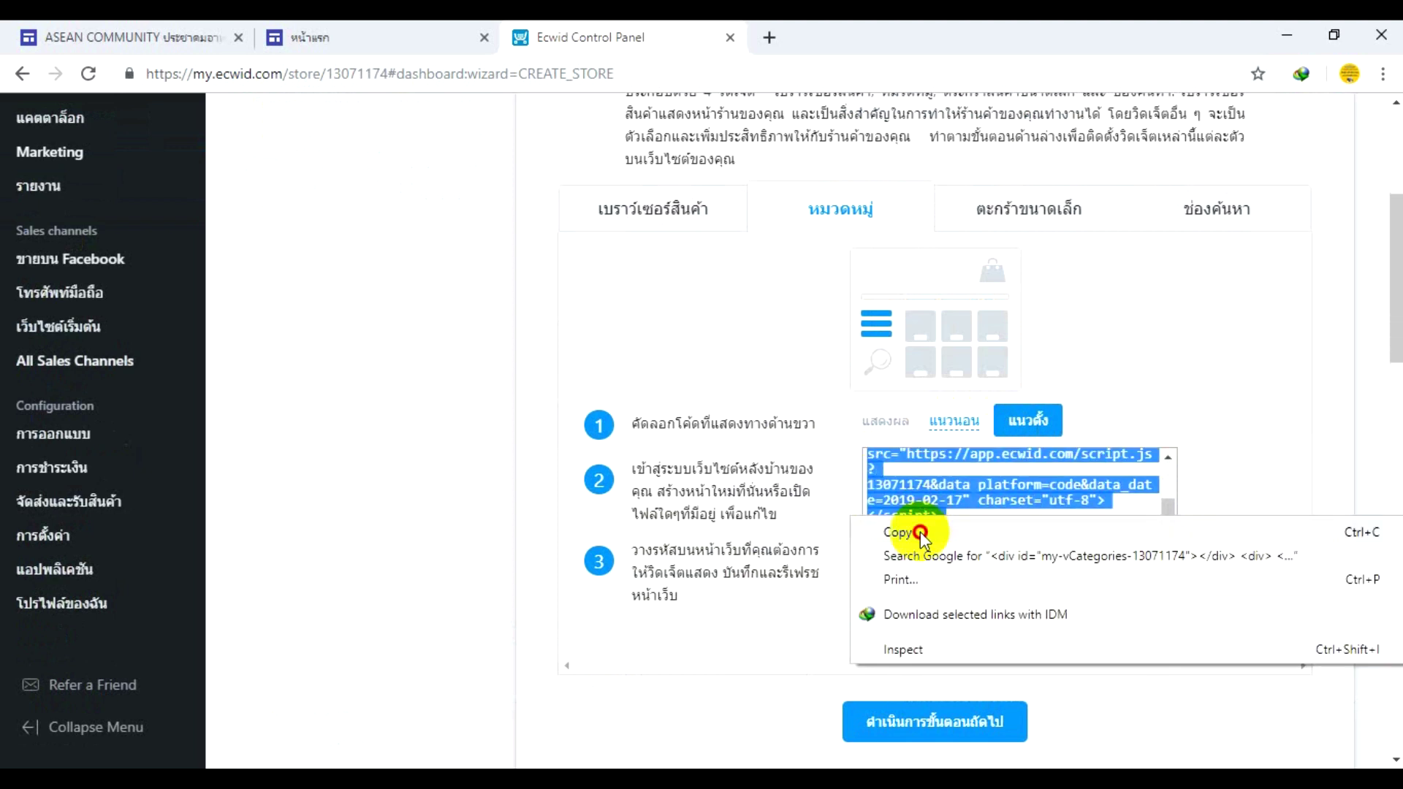
{"action": "left_click", "coordinate": [913, 531]}
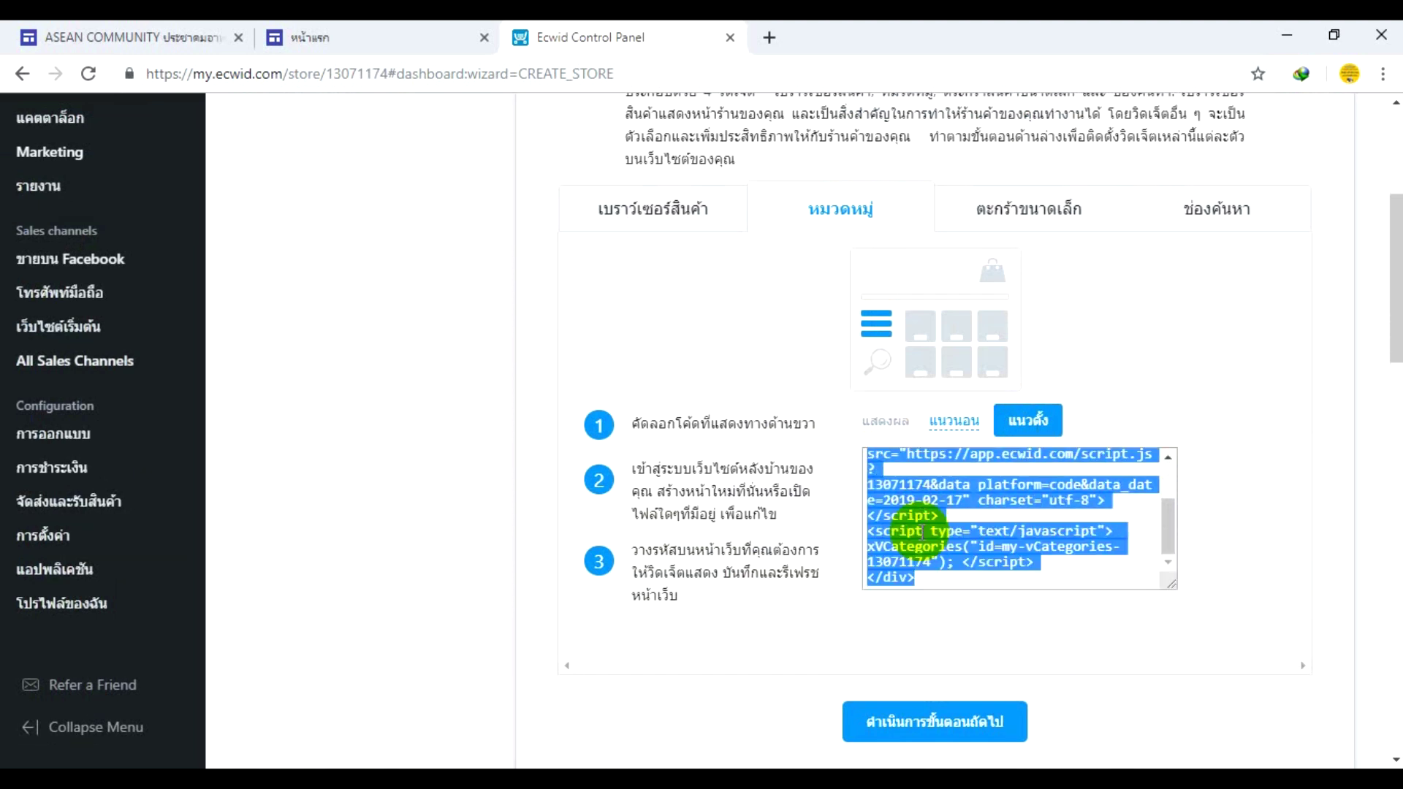
{"action": "left_click", "coordinate": [297, 36]}
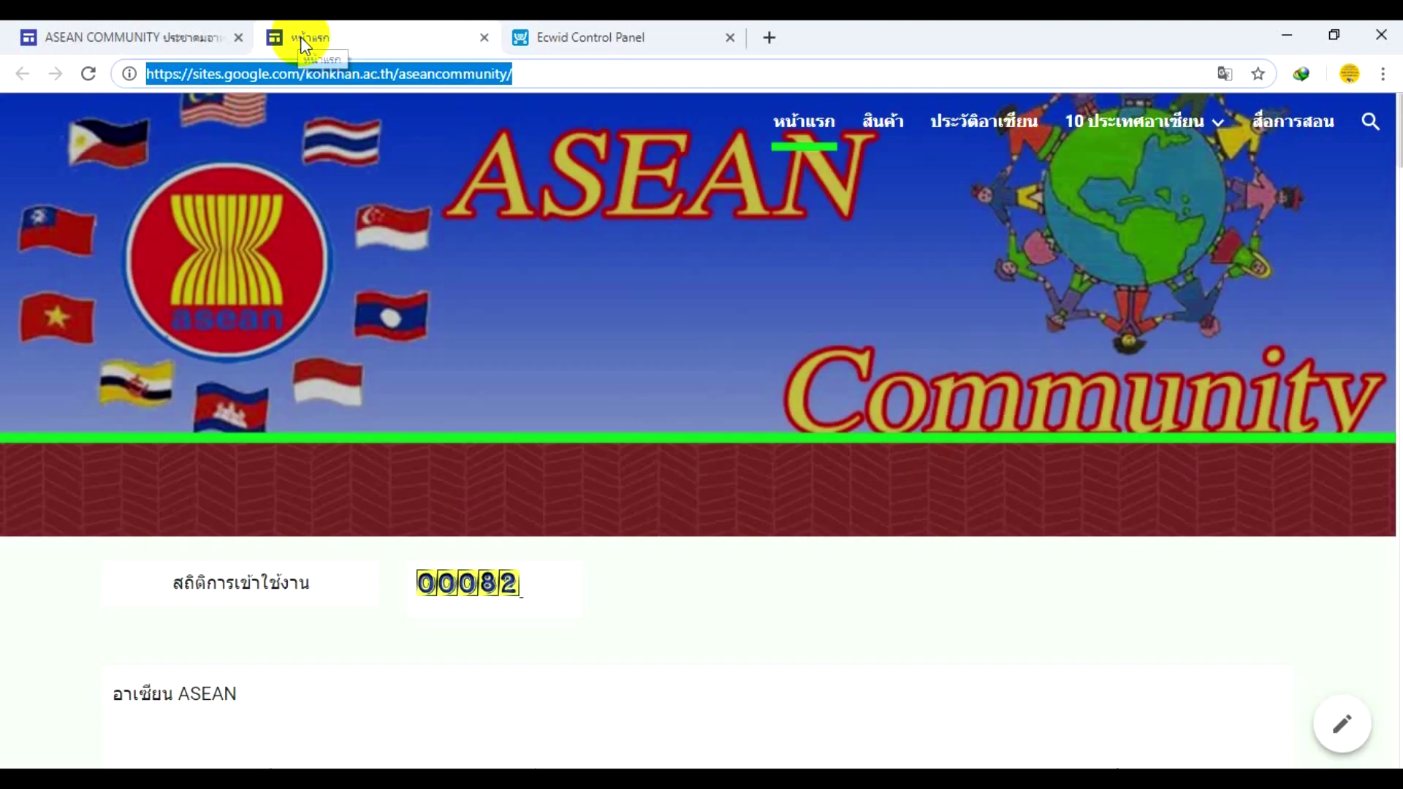
- Paste the copied Ecwid code into a new Embed code block and insert it on the page
{"action": "left_click", "coordinate": [156, 29]}
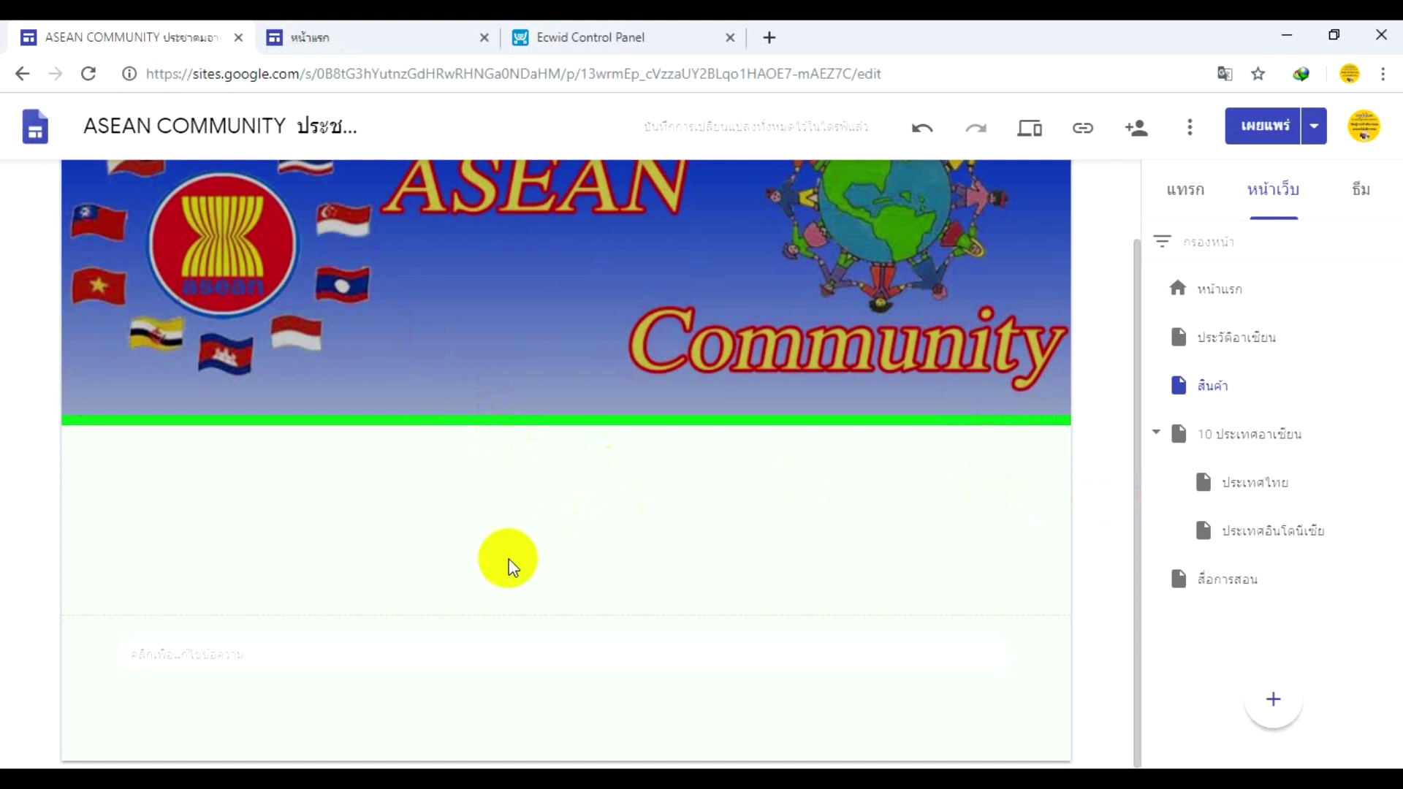
{"action": "left_click", "coordinate": [226, 655]}
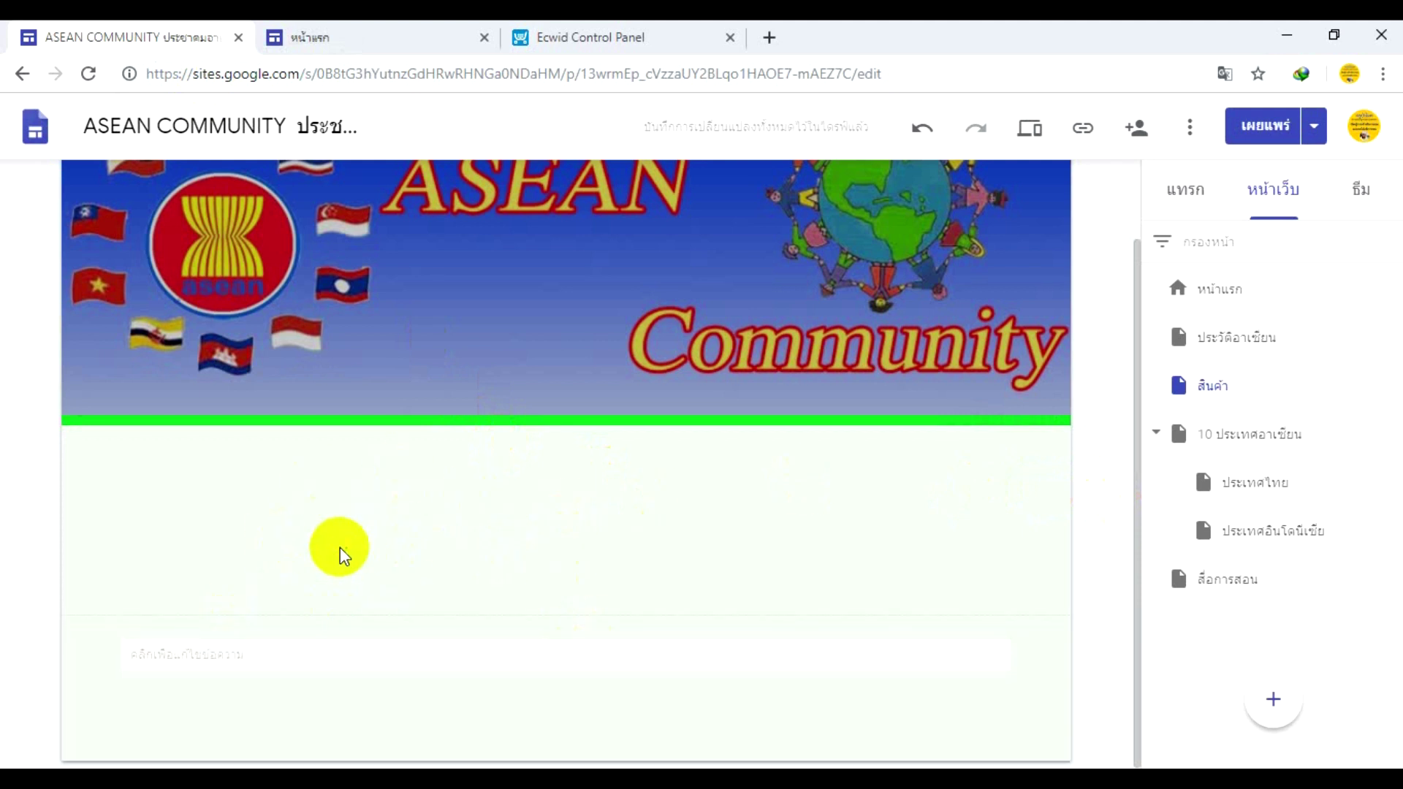
{"action": "left_click", "coordinate": [1185, 201]}
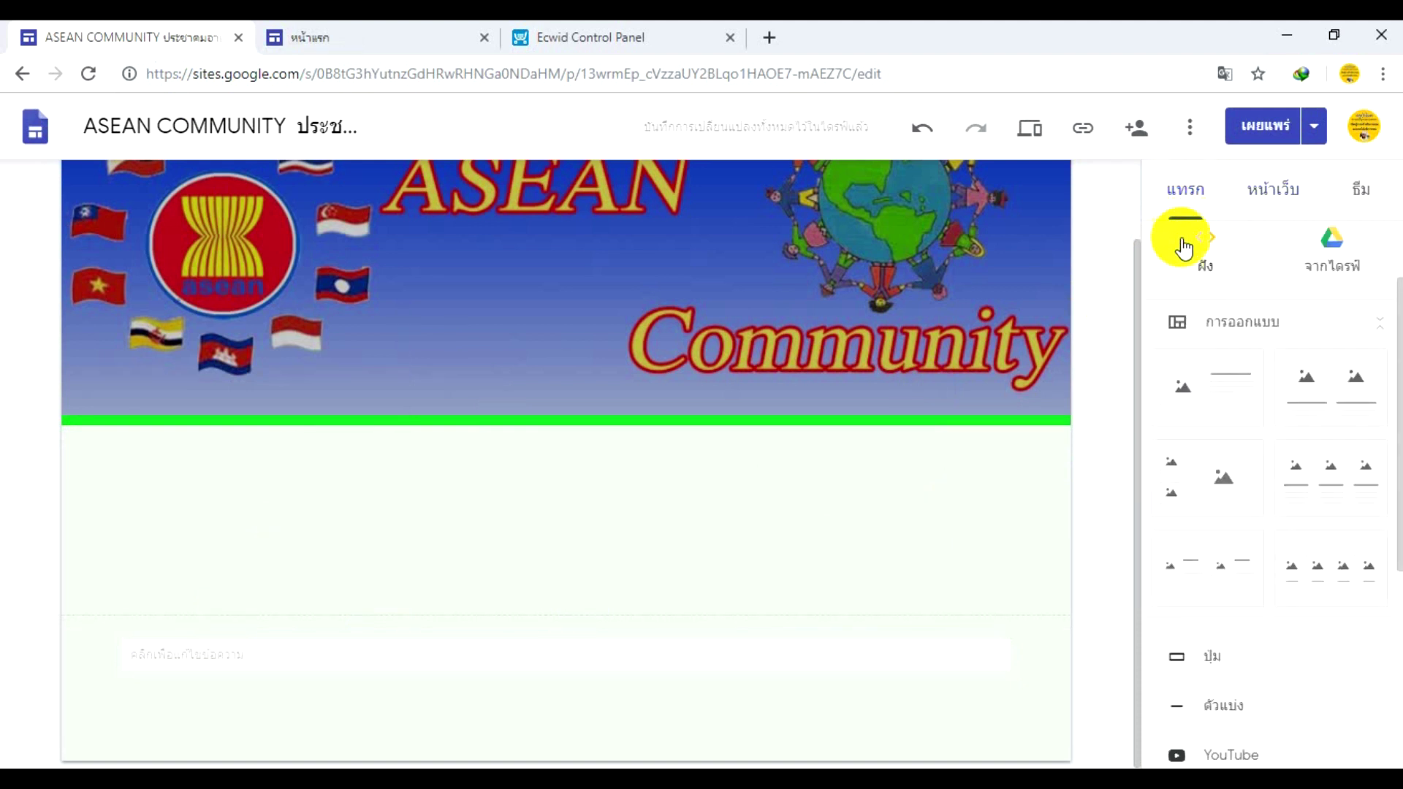
{"action": "left_click_drag", "start_coordinate": [1395, 321], "coordinate": [1386, 256]}
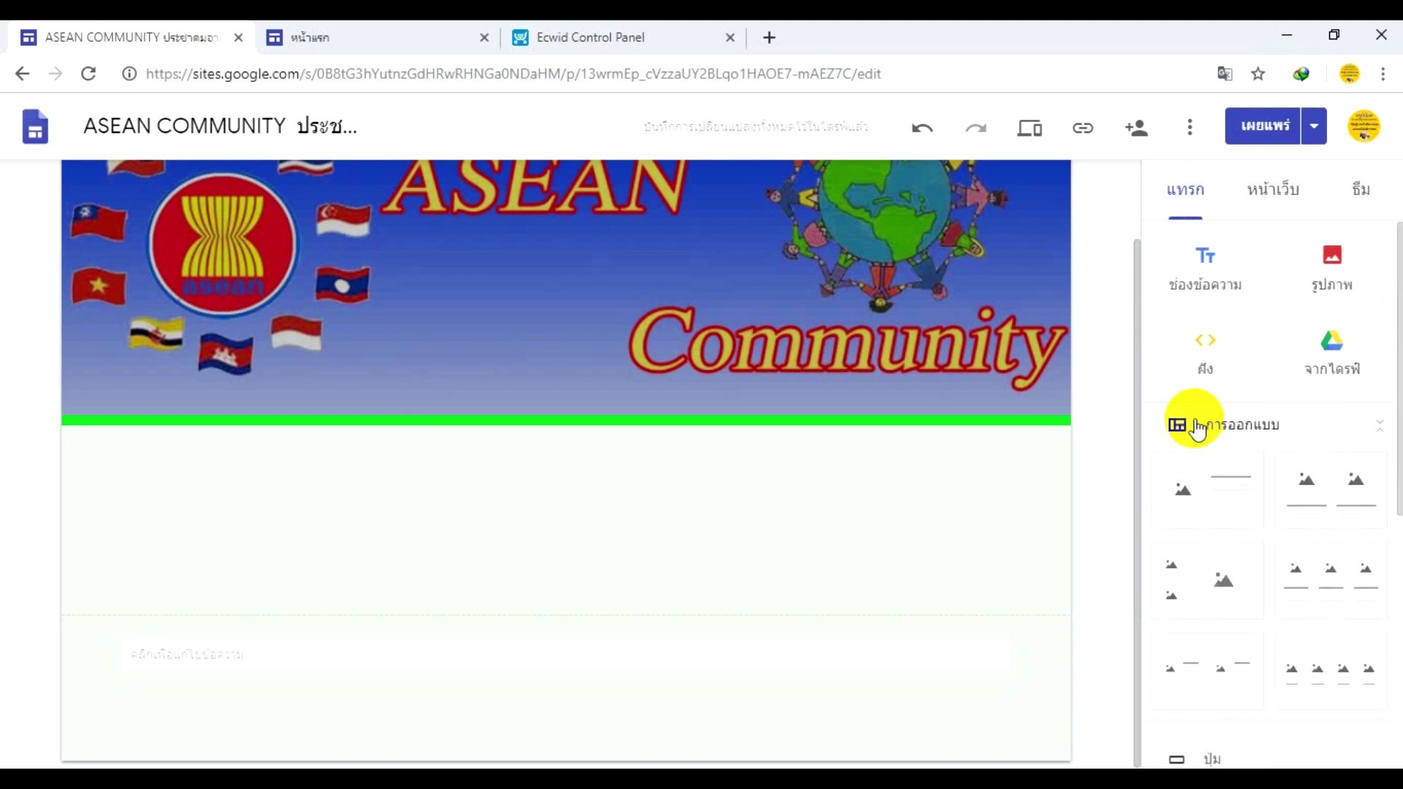
{"action": "left_click", "coordinate": [1204, 363]}
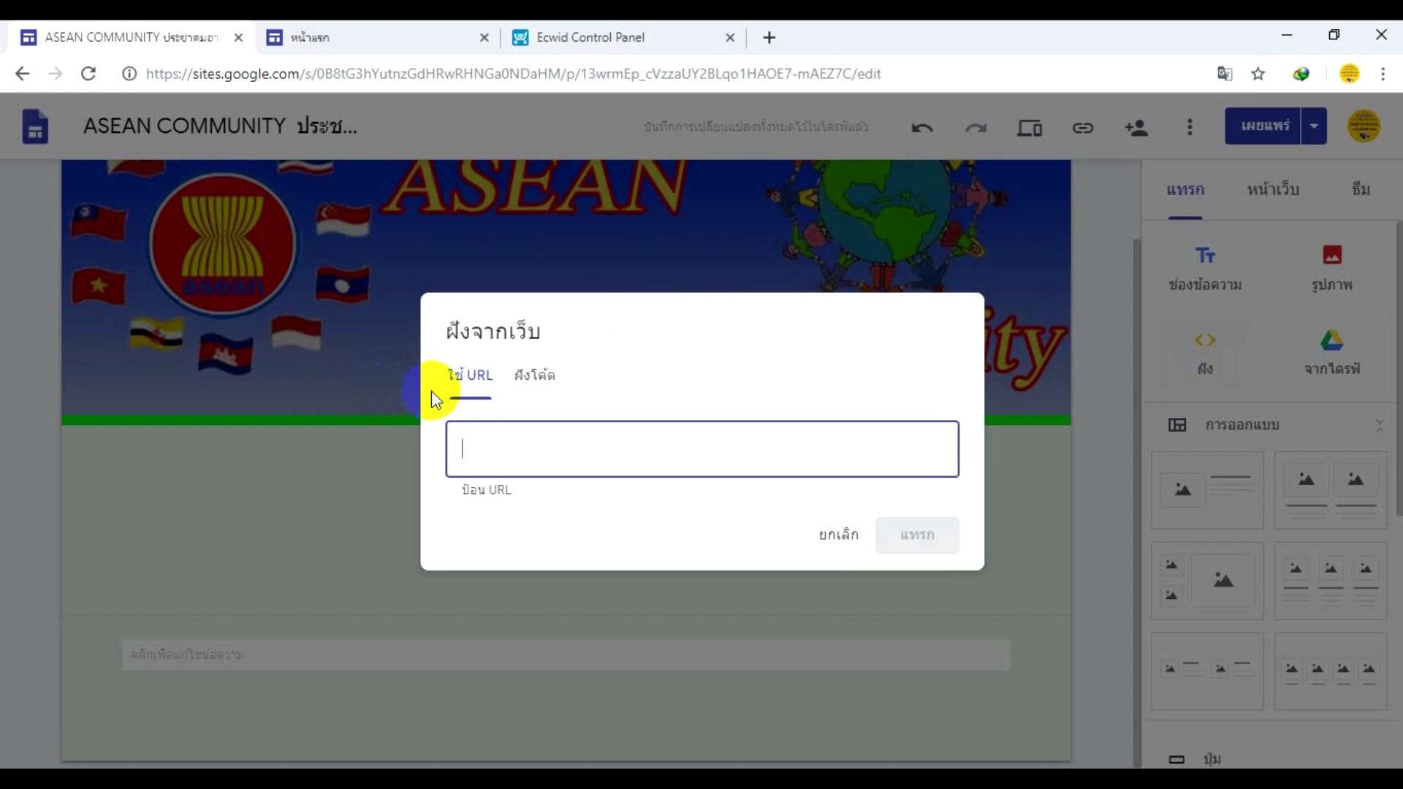
{"action": "left_click", "coordinate": [545, 373]}
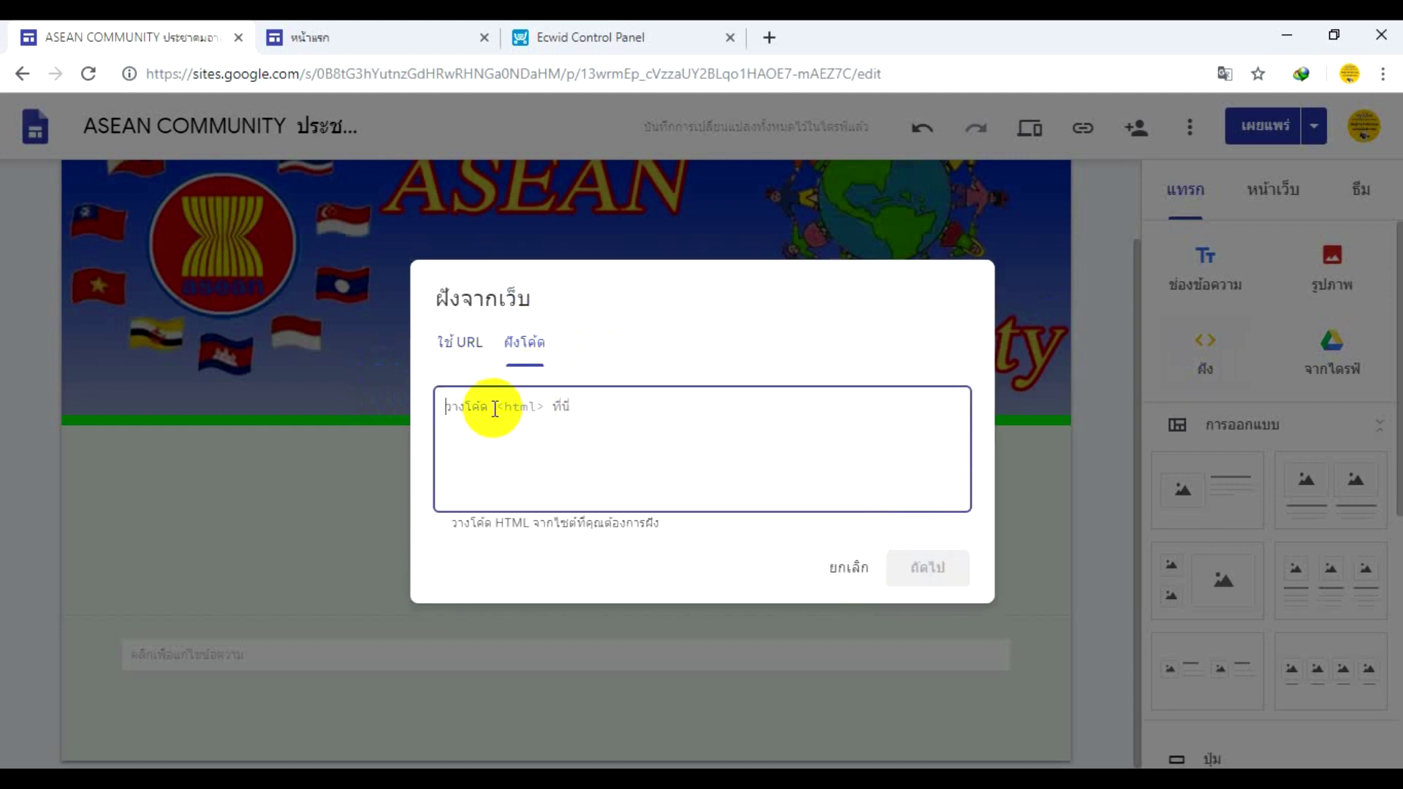
{"action": "right_click", "coordinate": [447, 407]}
{"action": "left_click", "coordinate": [491, 567]}
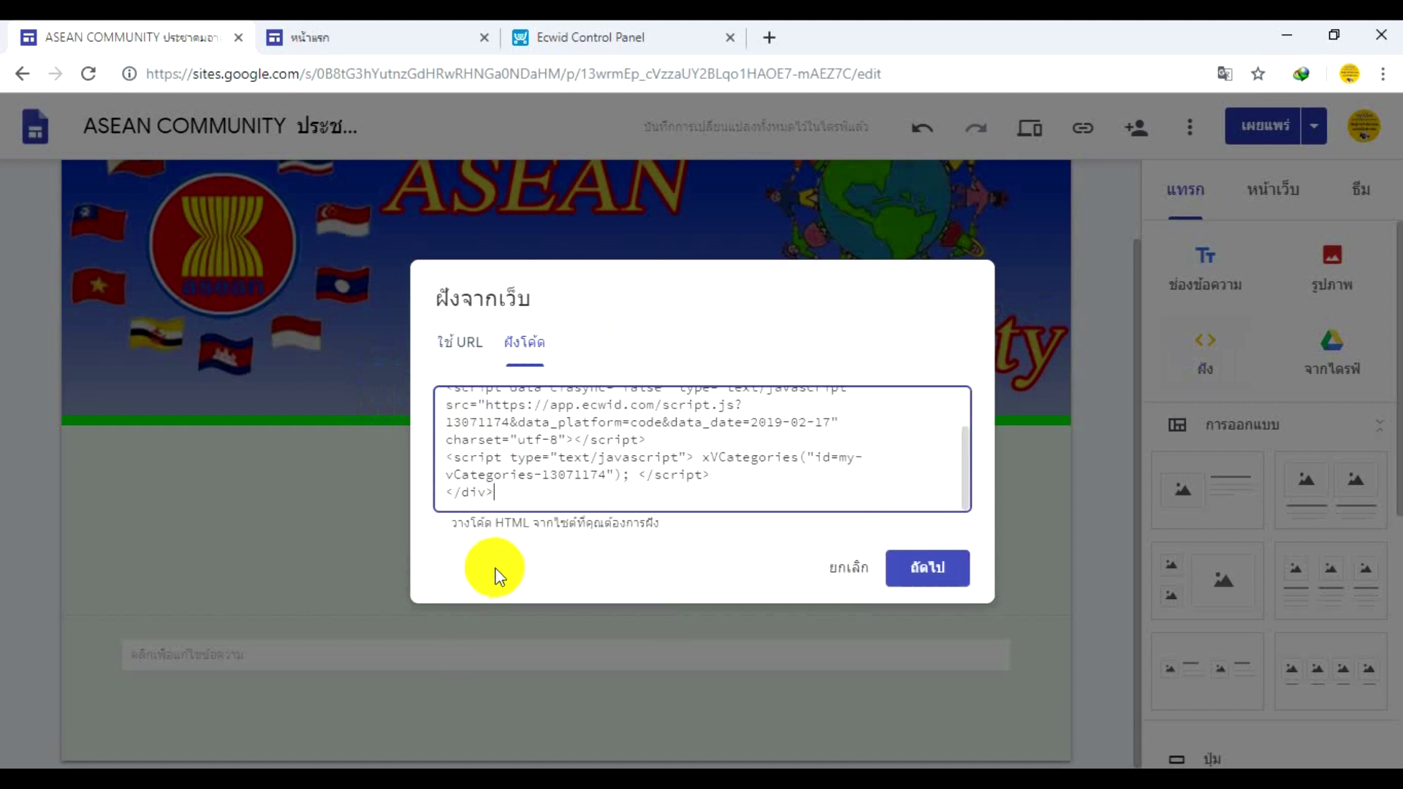
{"action": "left_click", "coordinate": [928, 571]}
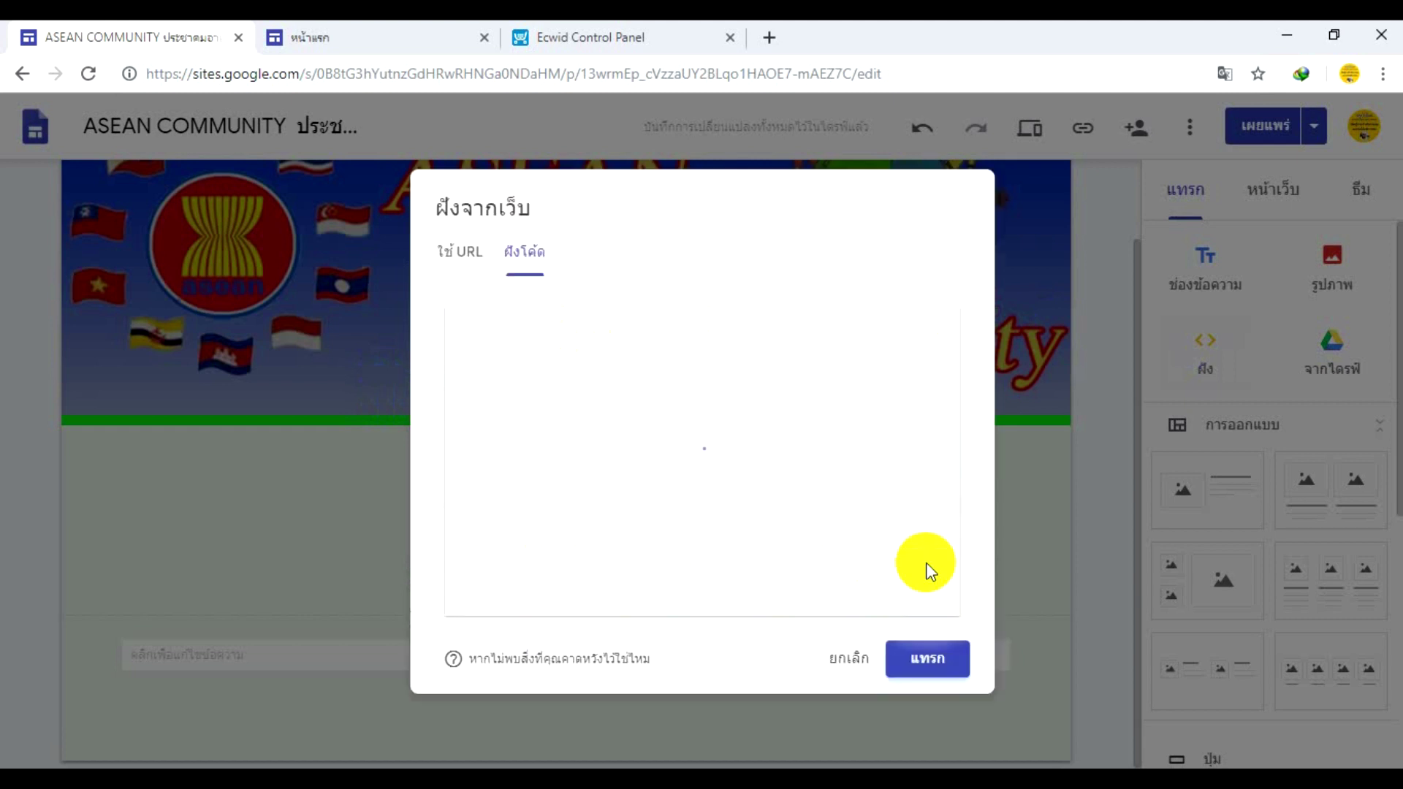
{"action": "left_click", "coordinate": [928, 661]}
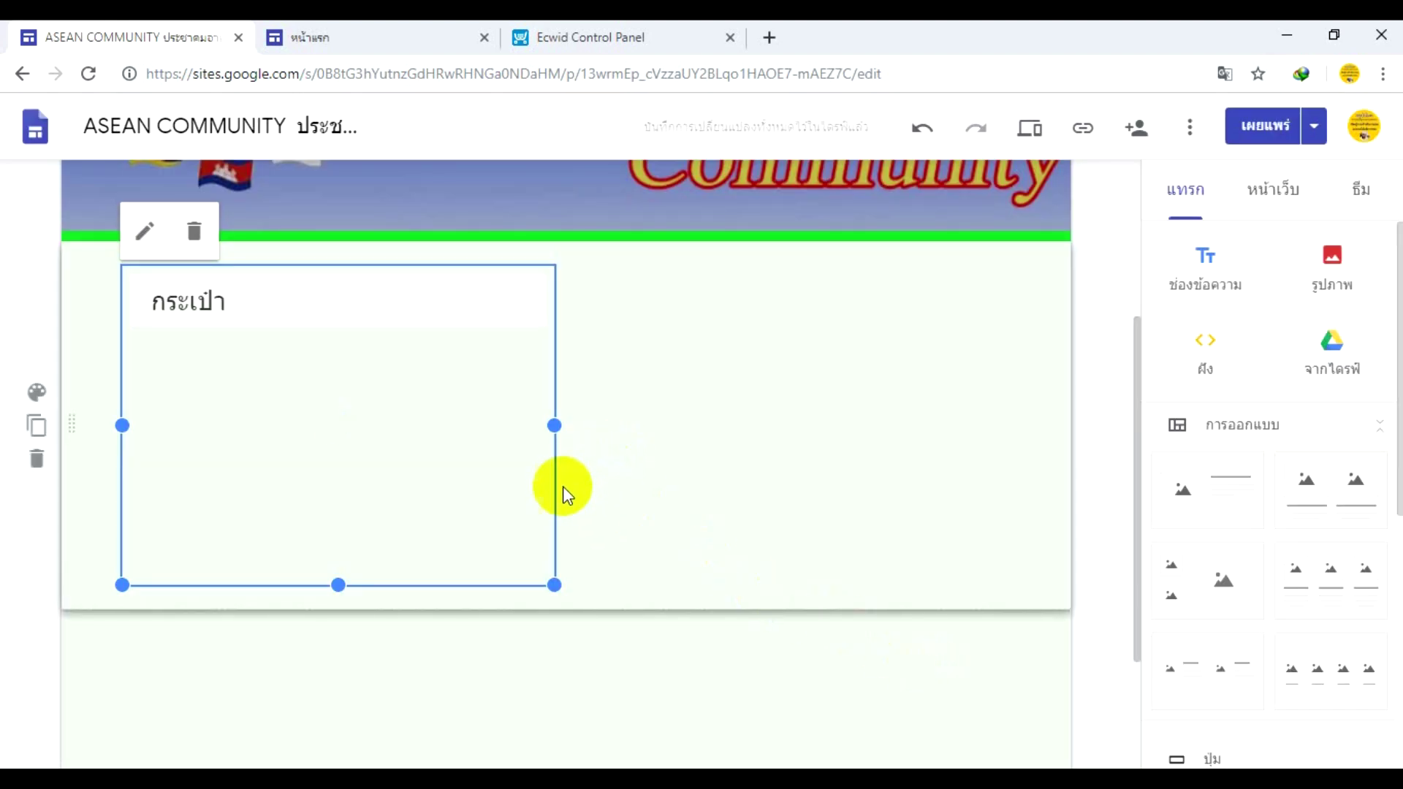
- Resize the Ecwid embed box so the กระเป๋า category is visible
{"action": "scroll", "coordinate": [564, 488], "scroll_direction": "down", "scroll_amount": 2}
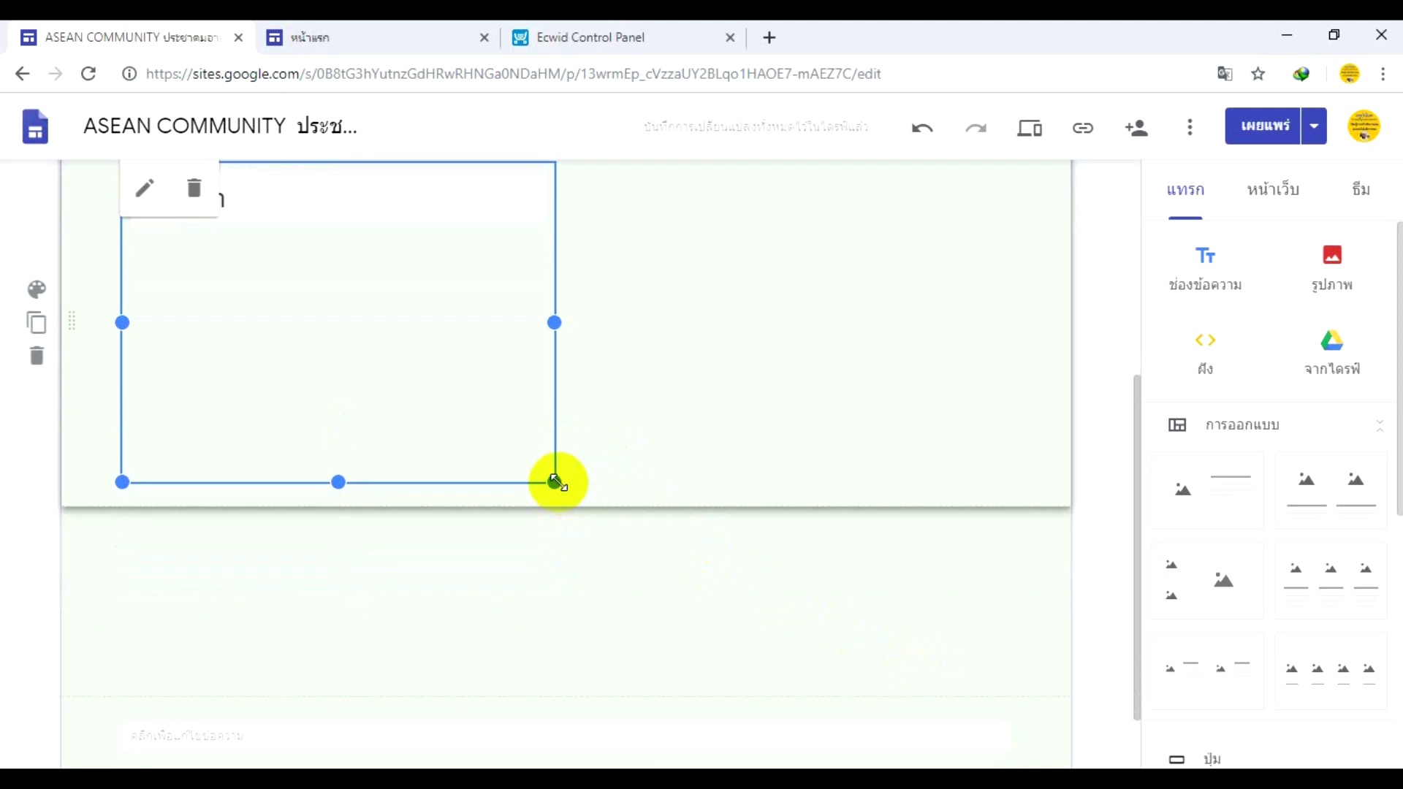
{"action": "left_click_drag", "start_coordinate": [557, 479], "coordinate": [1013, 610]}
{"action": "scroll", "coordinate": [868, 591], "scroll_direction": "up", "scroll_amount": 4}
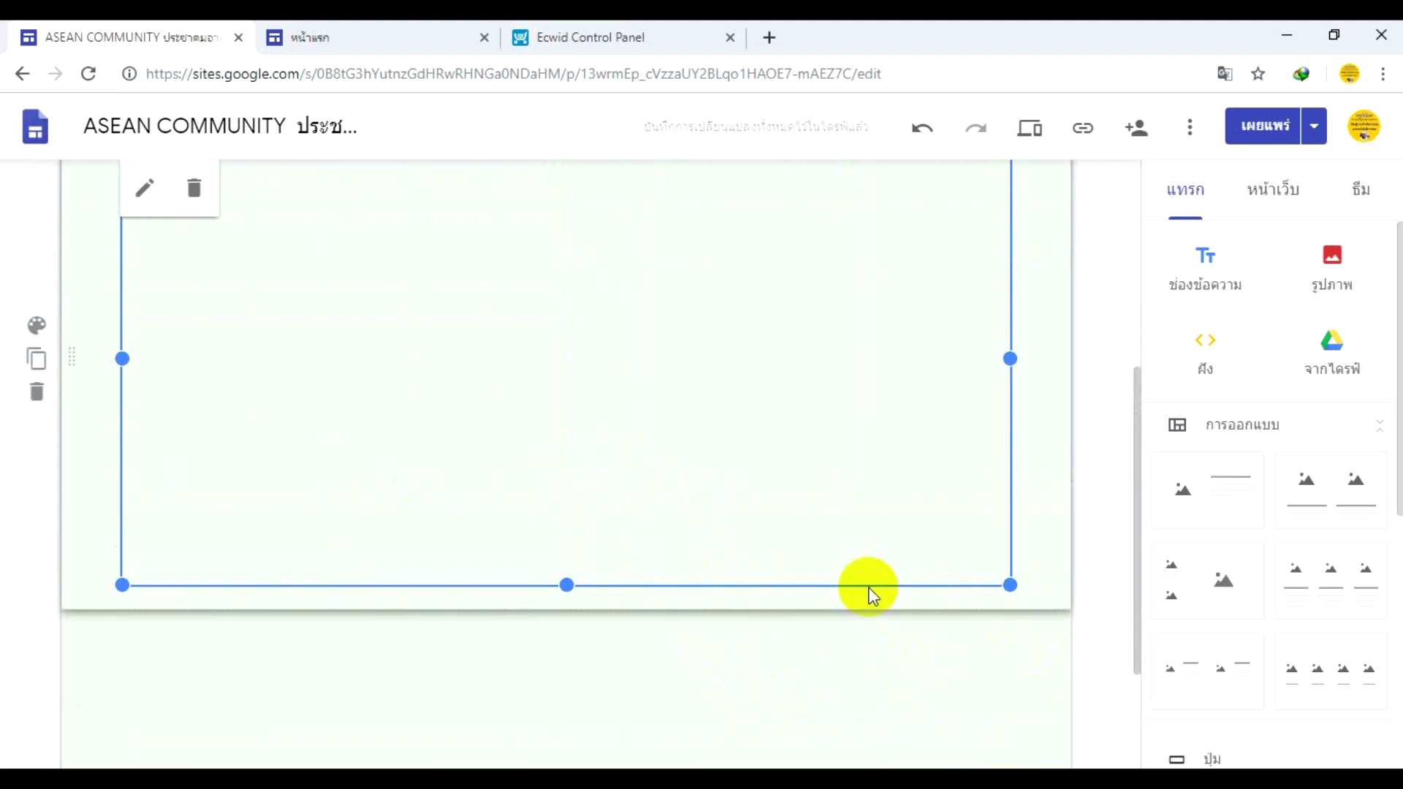
{"action": "scroll", "coordinate": [869, 585], "scroll_direction": "down", "scroll_amount": 1}
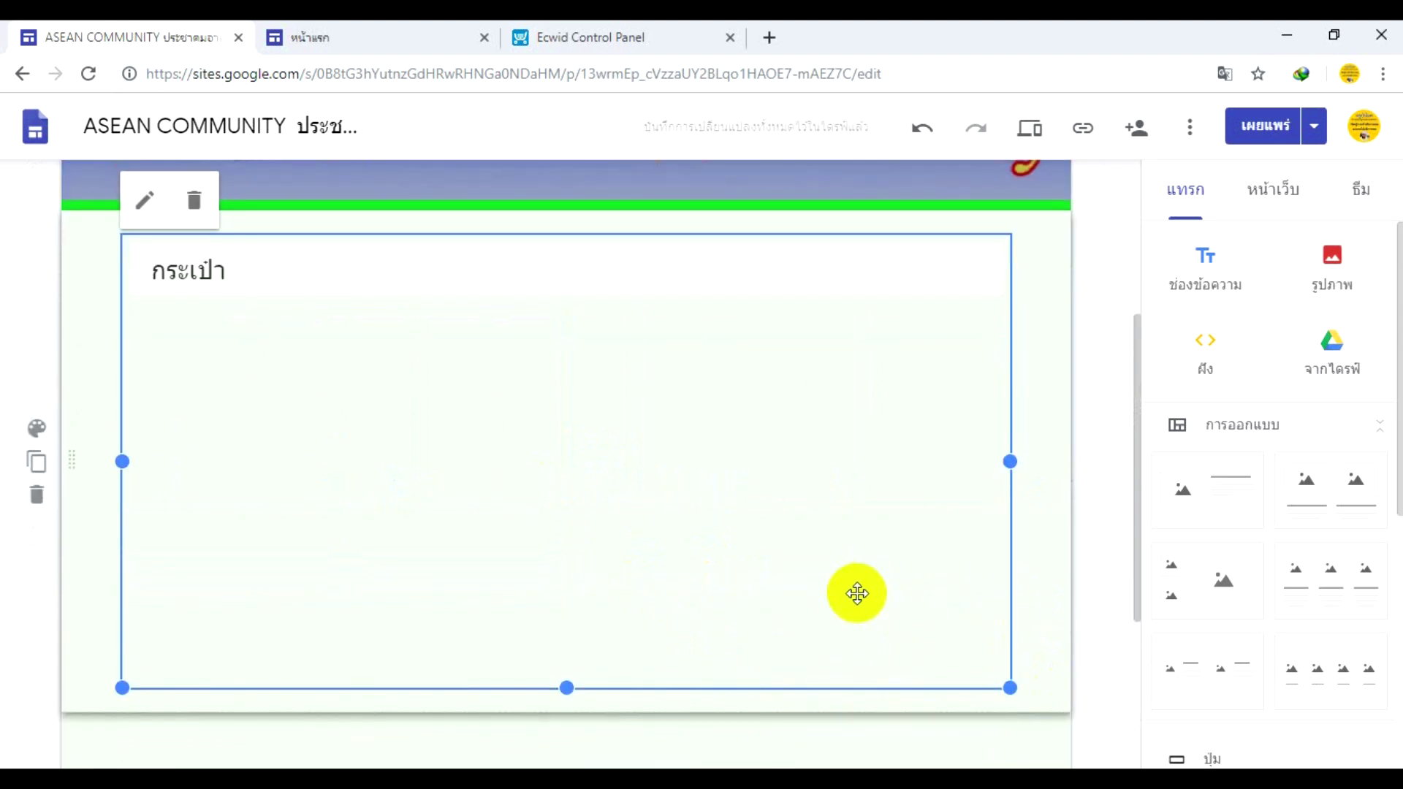
{"action": "scroll", "coordinate": [645, 616], "scroll_direction": "down", "scroll_amount": 1}
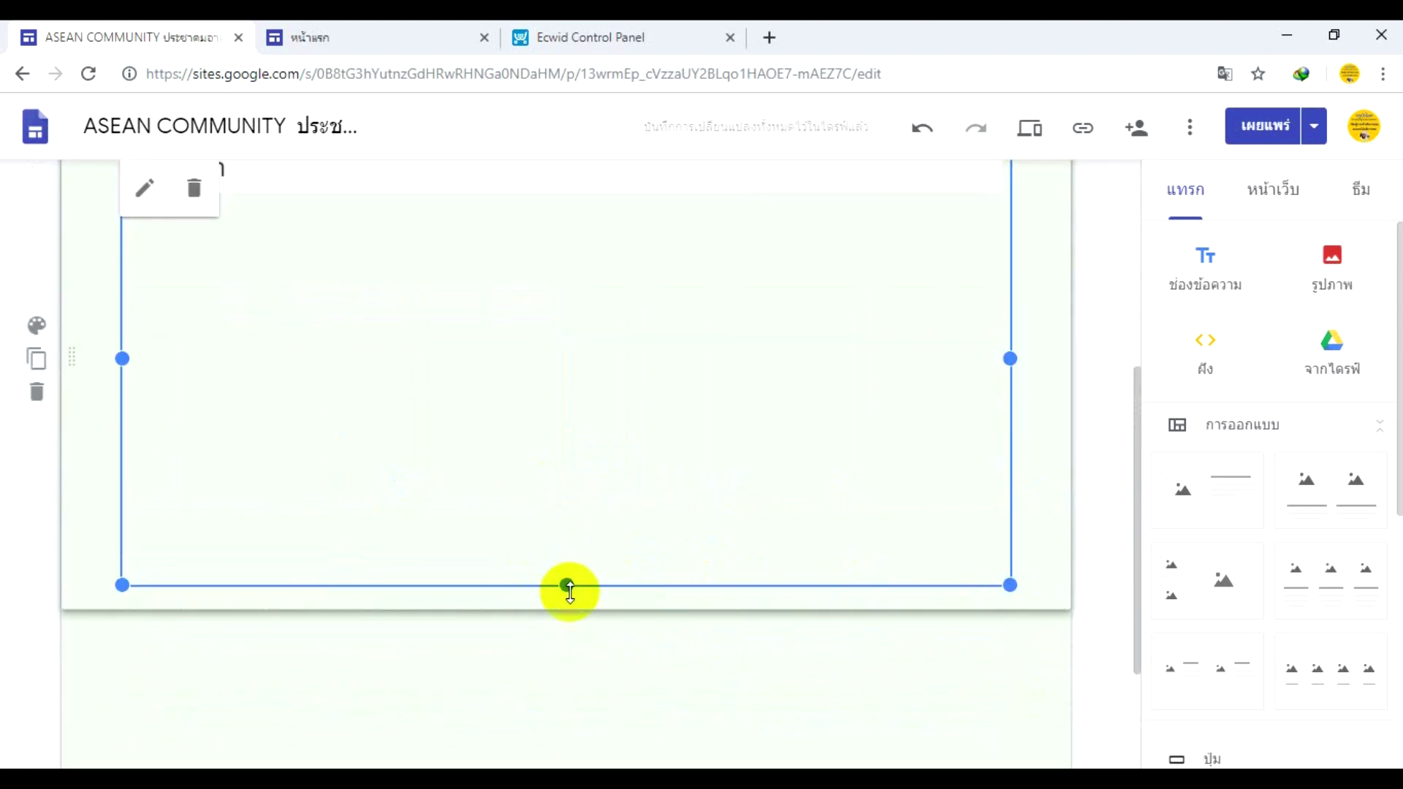
{"action": "left_click_drag", "start_coordinate": [566, 584], "coordinate": [556, 757]}
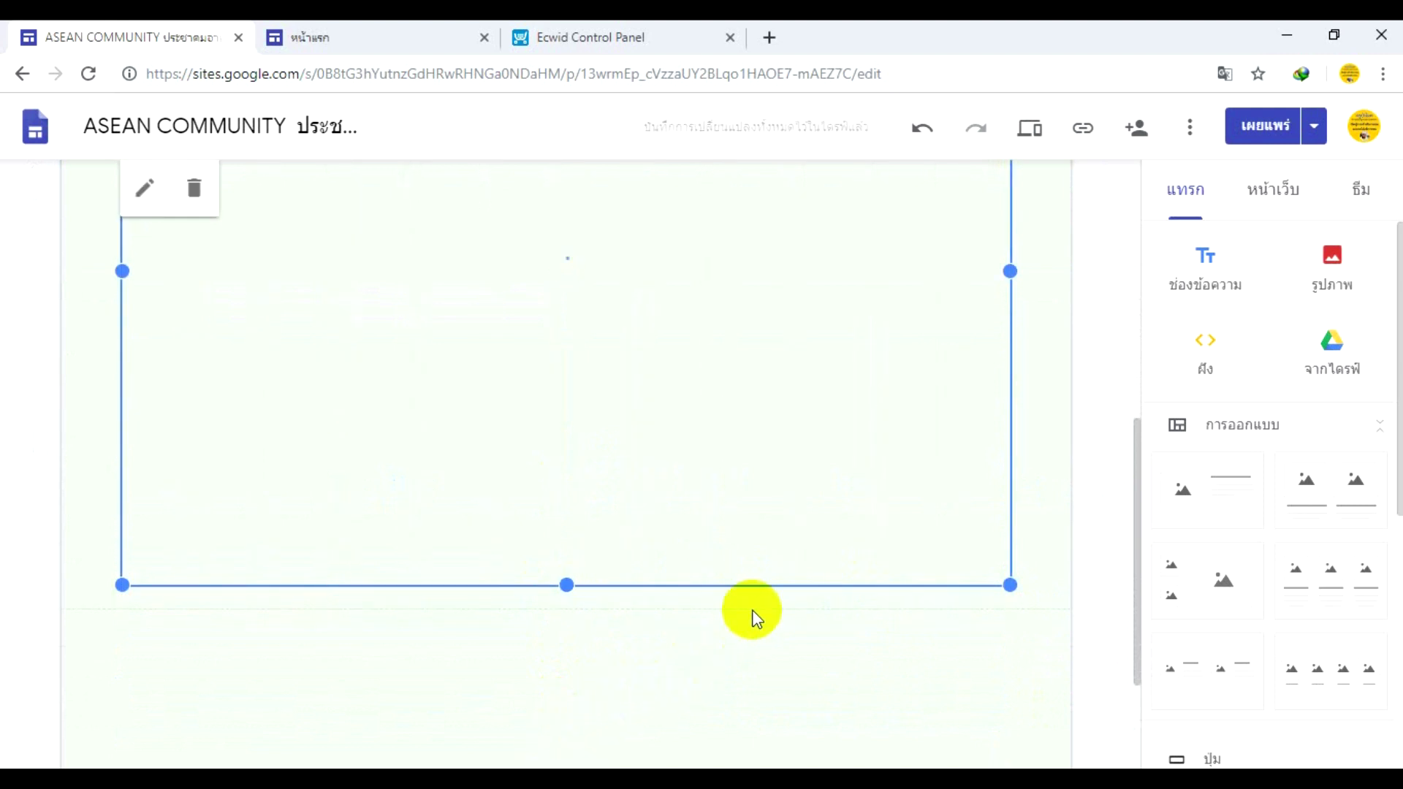
{"action": "scroll", "coordinate": [751, 613], "scroll_direction": "up", "scroll_amount": 5}
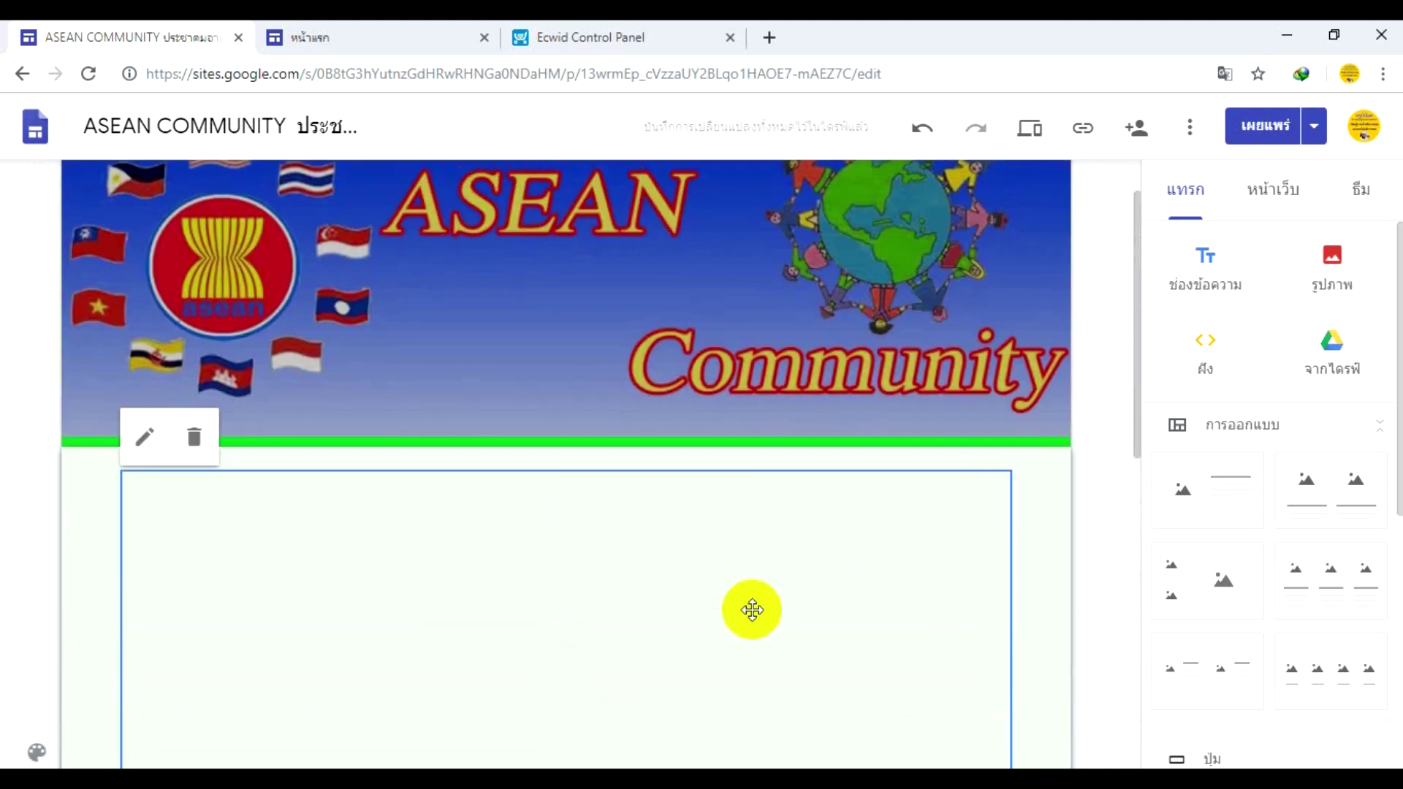
{"action": "scroll", "coordinate": [752, 610], "scroll_direction": "down", "scroll_amount": 2}
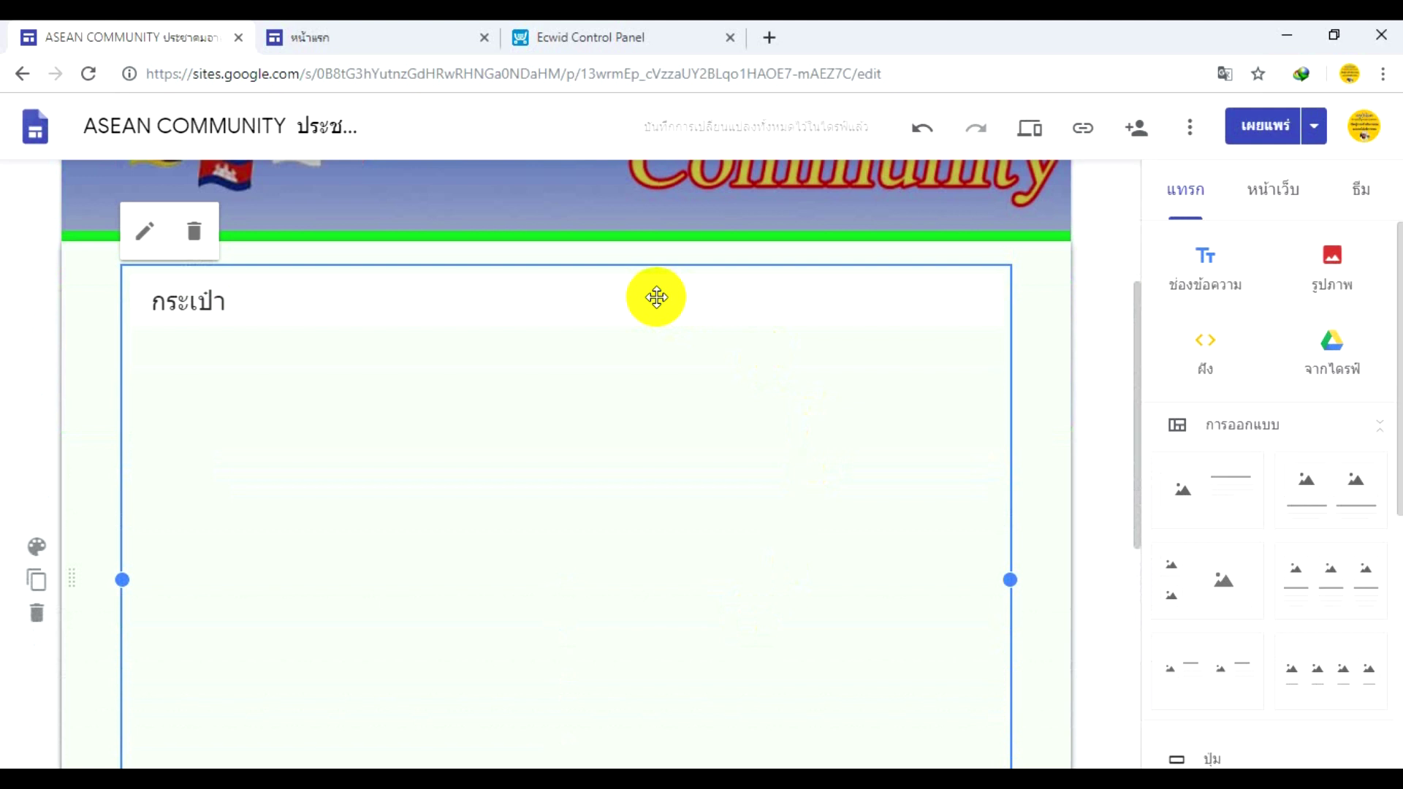
{"action": "left_click", "coordinate": [1031, 349]}
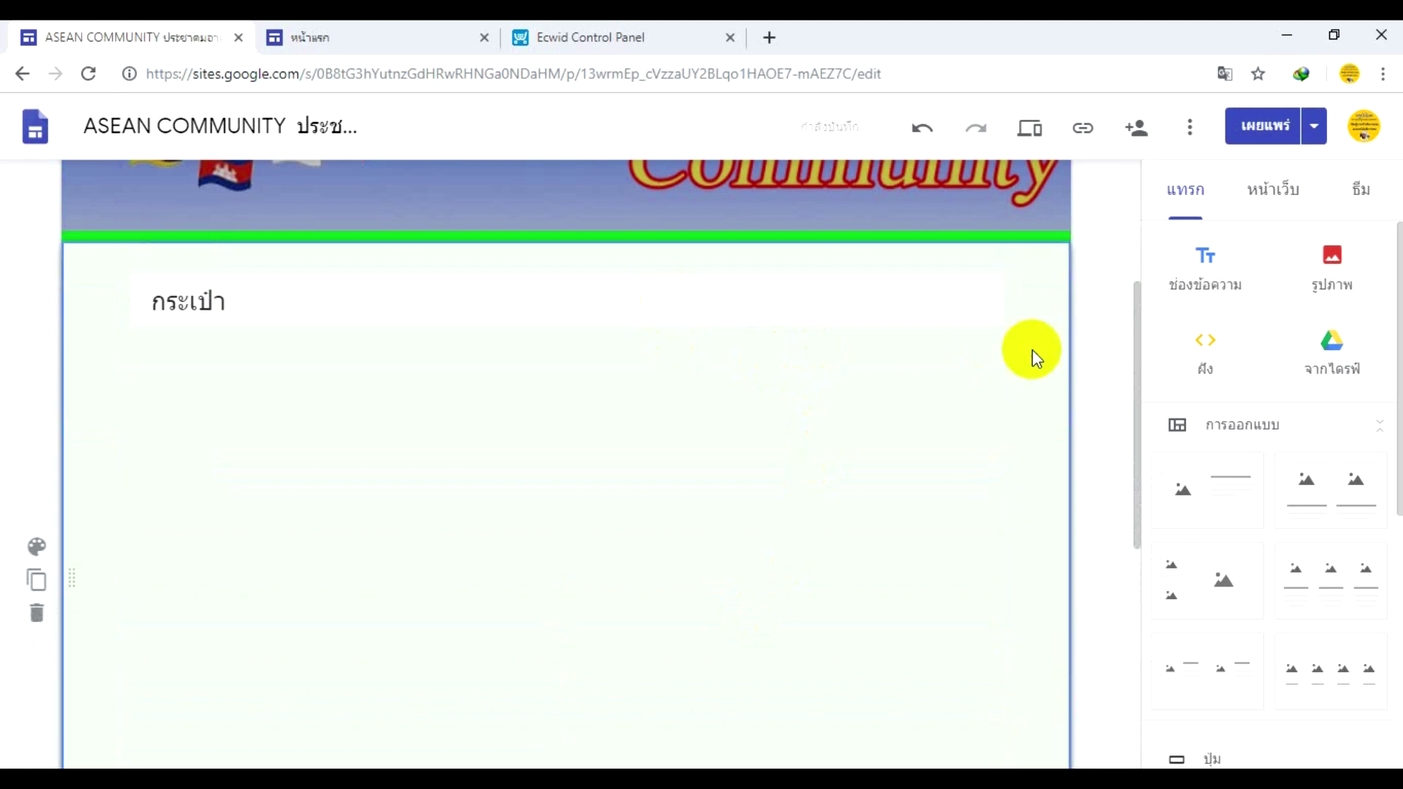
{"action": "left_click", "coordinate": [1314, 130]}
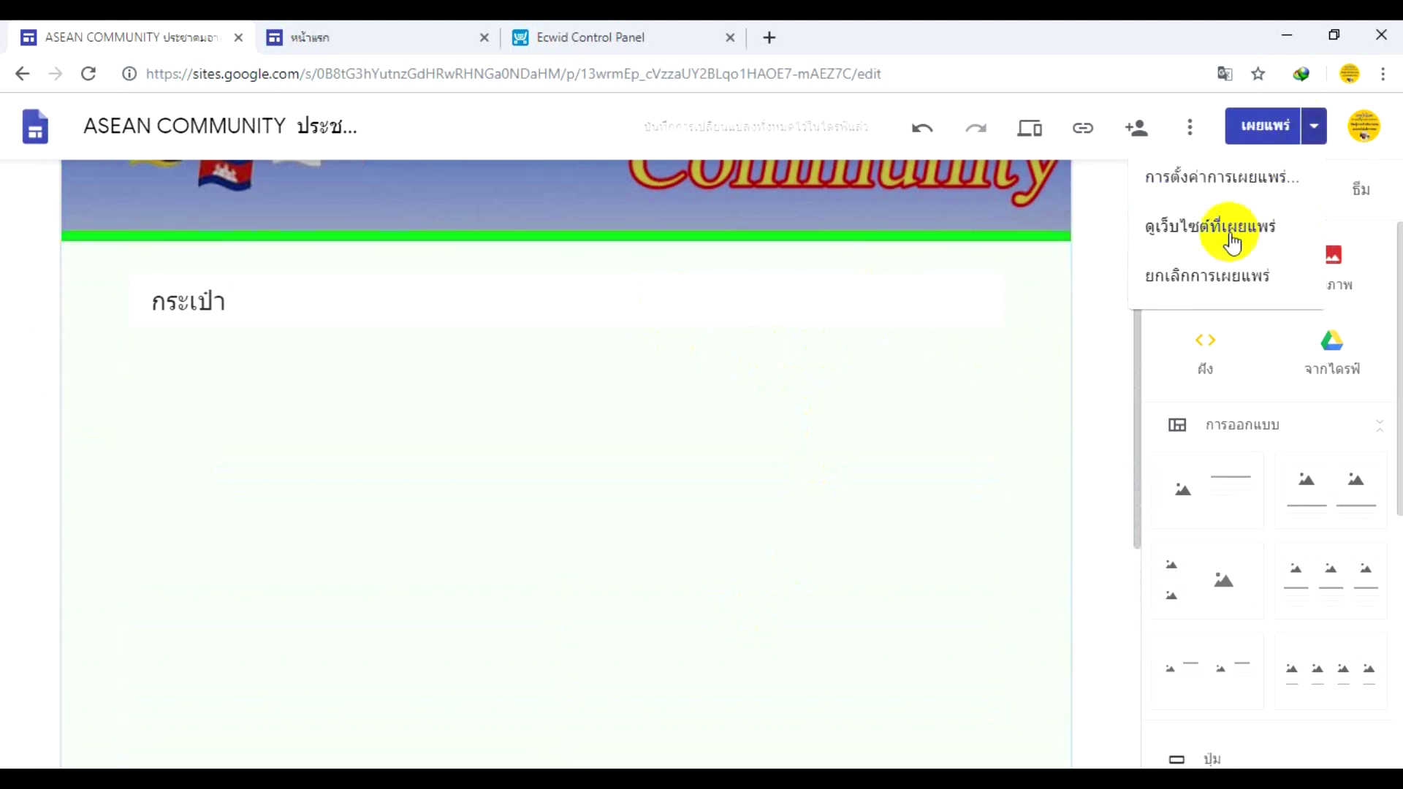
- View the published สินค้า page and its Featured Products: กระเป๋าเป้, book and Computer
{"action": "left_click", "coordinate": [1228, 238]}
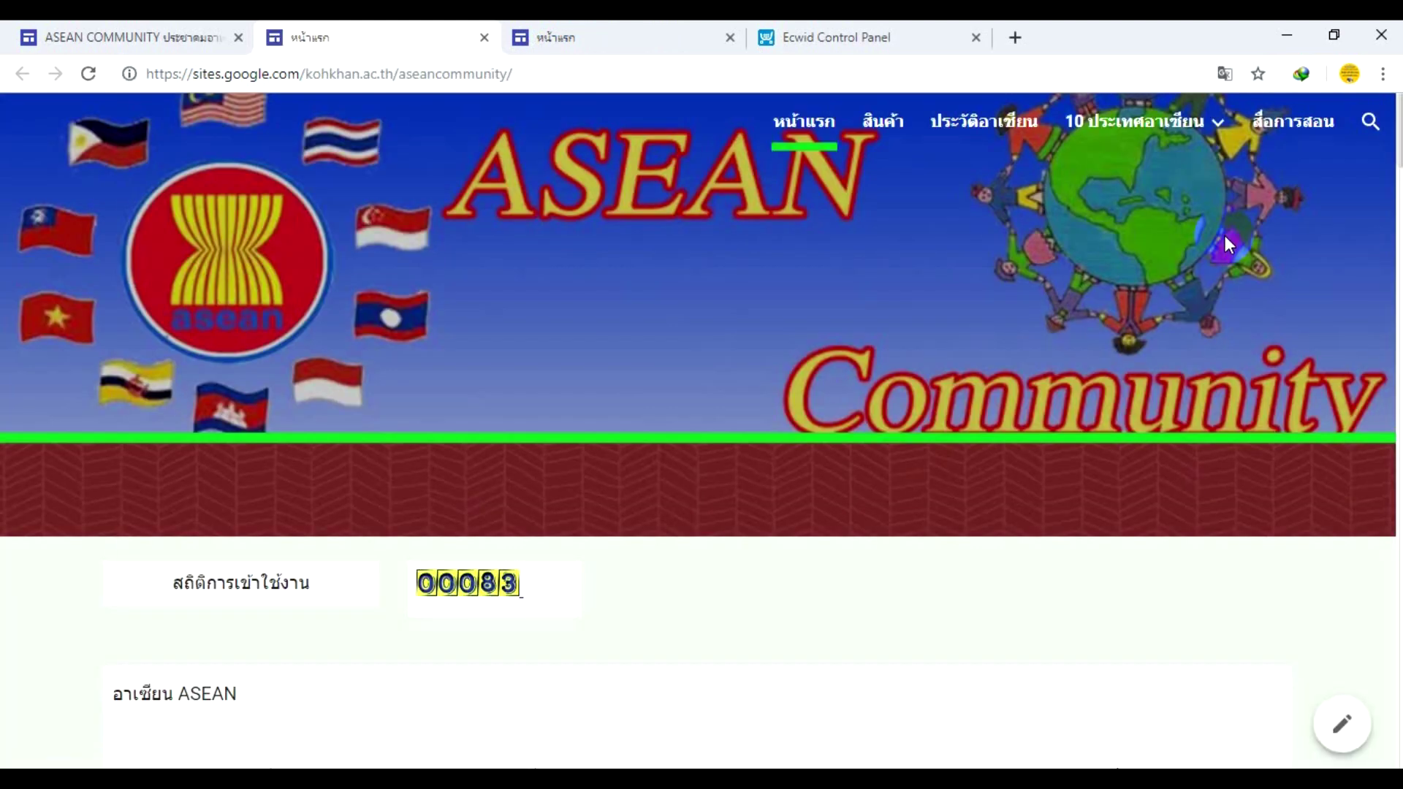
{"action": "left_click", "coordinate": [875, 138]}
{"action": "scroll", "coordinate": [864, 219], "scroll_direction": "down", "scroll_amount": 5}
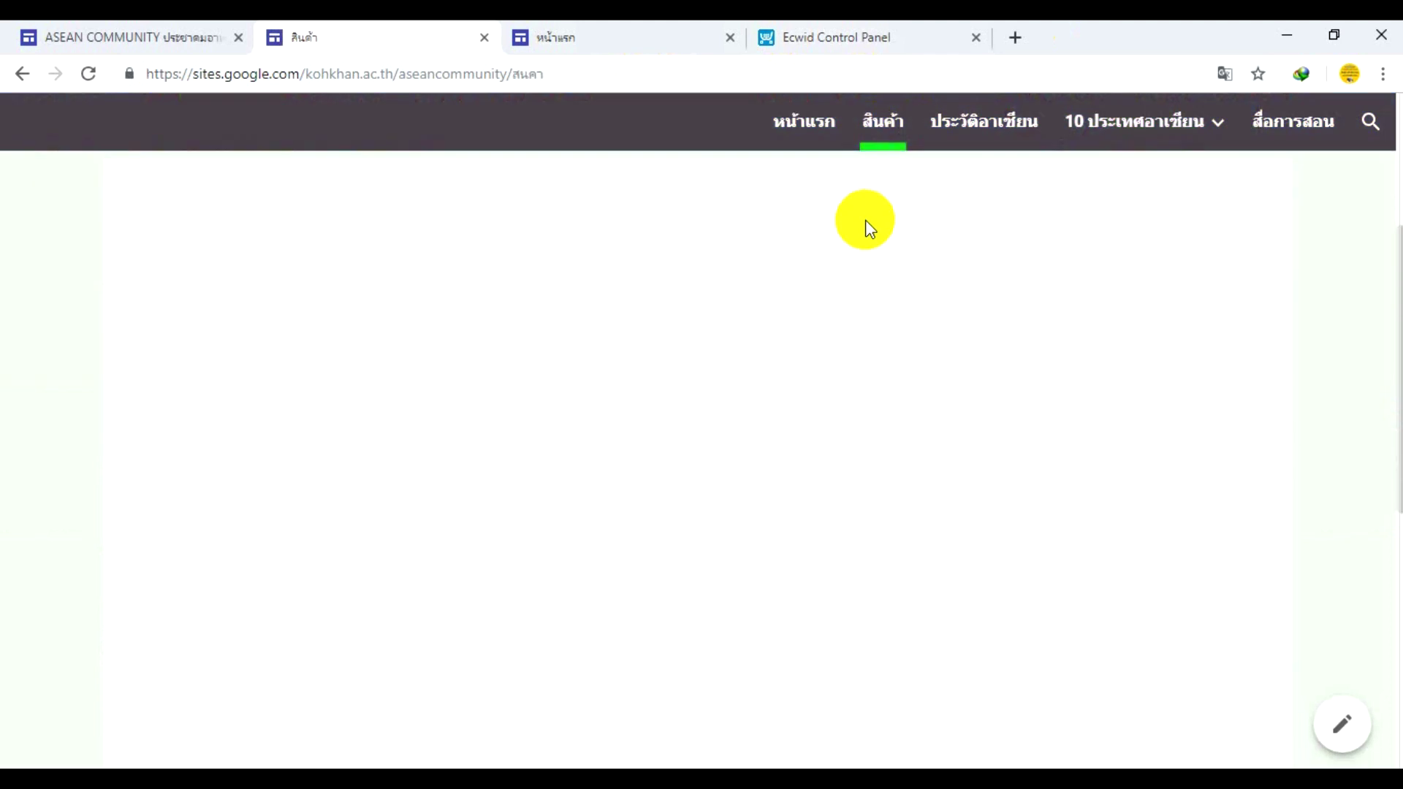
{"action": "scroll", "coordinate": [895, 308], "scroll_direction": "up", "scroll_amount": 1}
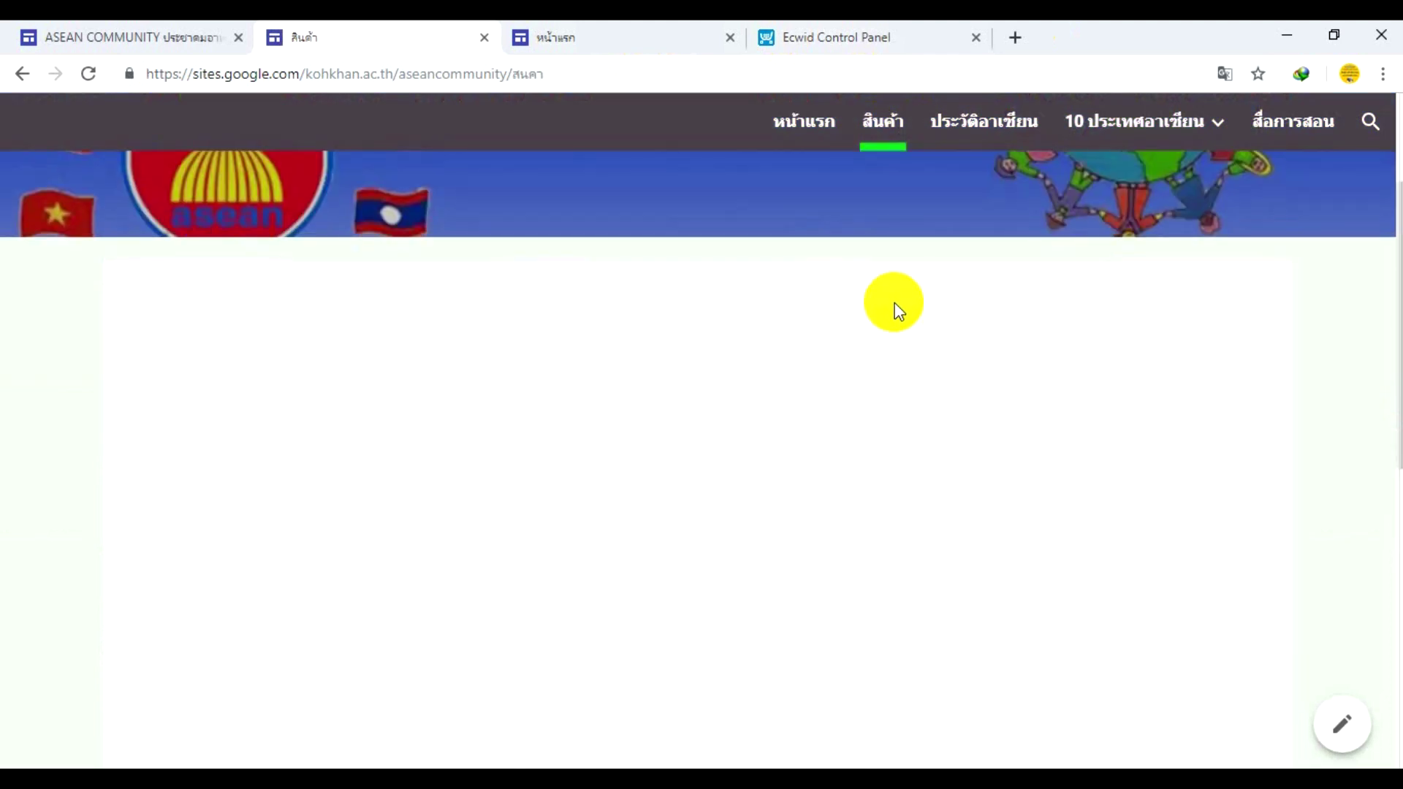
{"action": "scroll", "coordinate": [896, 307], "scroll_direction": "up", "scroll_amount": 1}
{"action": "scroll", "coordinate": [899, 321], "scroll_direction": "down", "scroll_amount": 3}
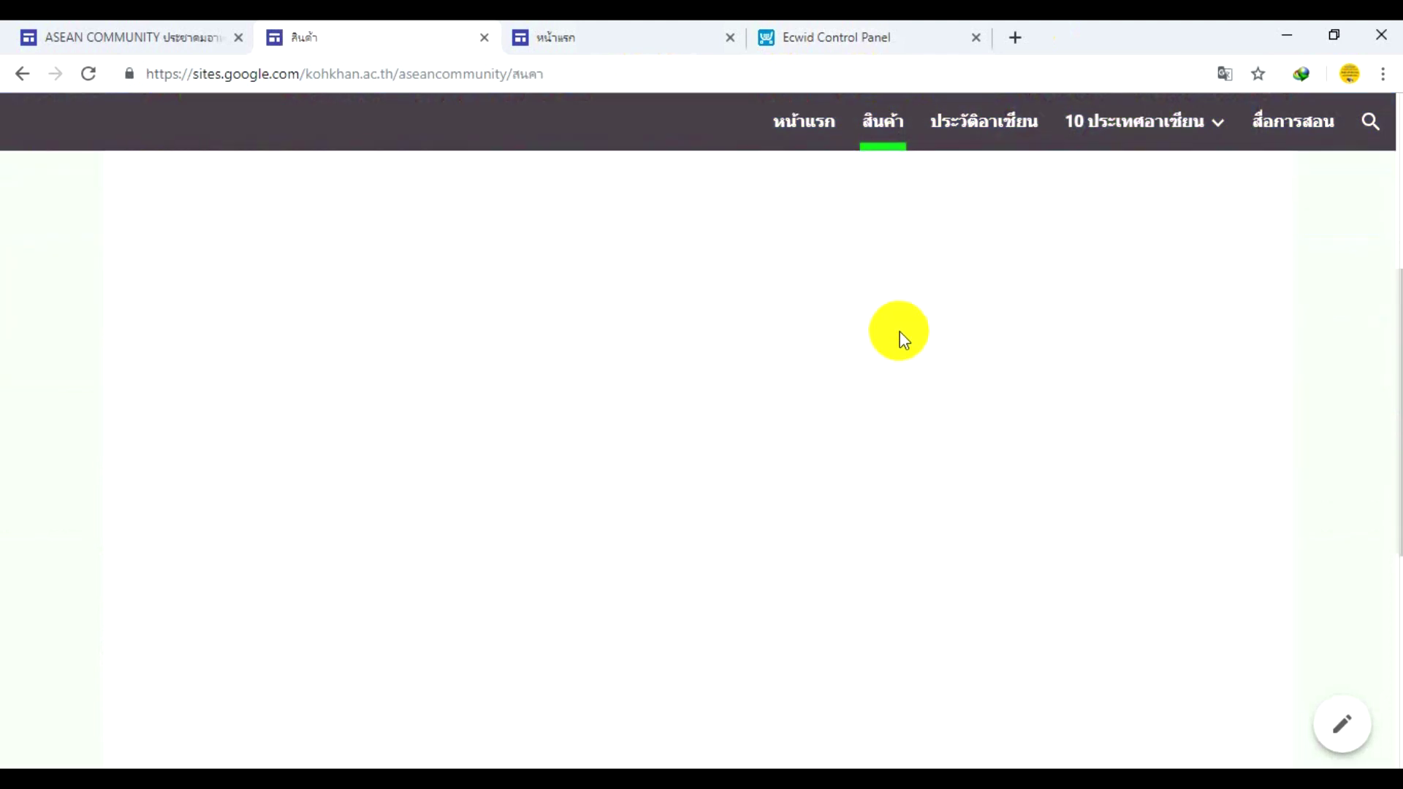
{"action": "scroll", "coordinate": [900, 331], "scroll_direction": "down", "scroll_amount": 1}
{"action": "scroll", "coordinate": [900, 331], "scroll_direction": "up", "scroll_amount": 6}
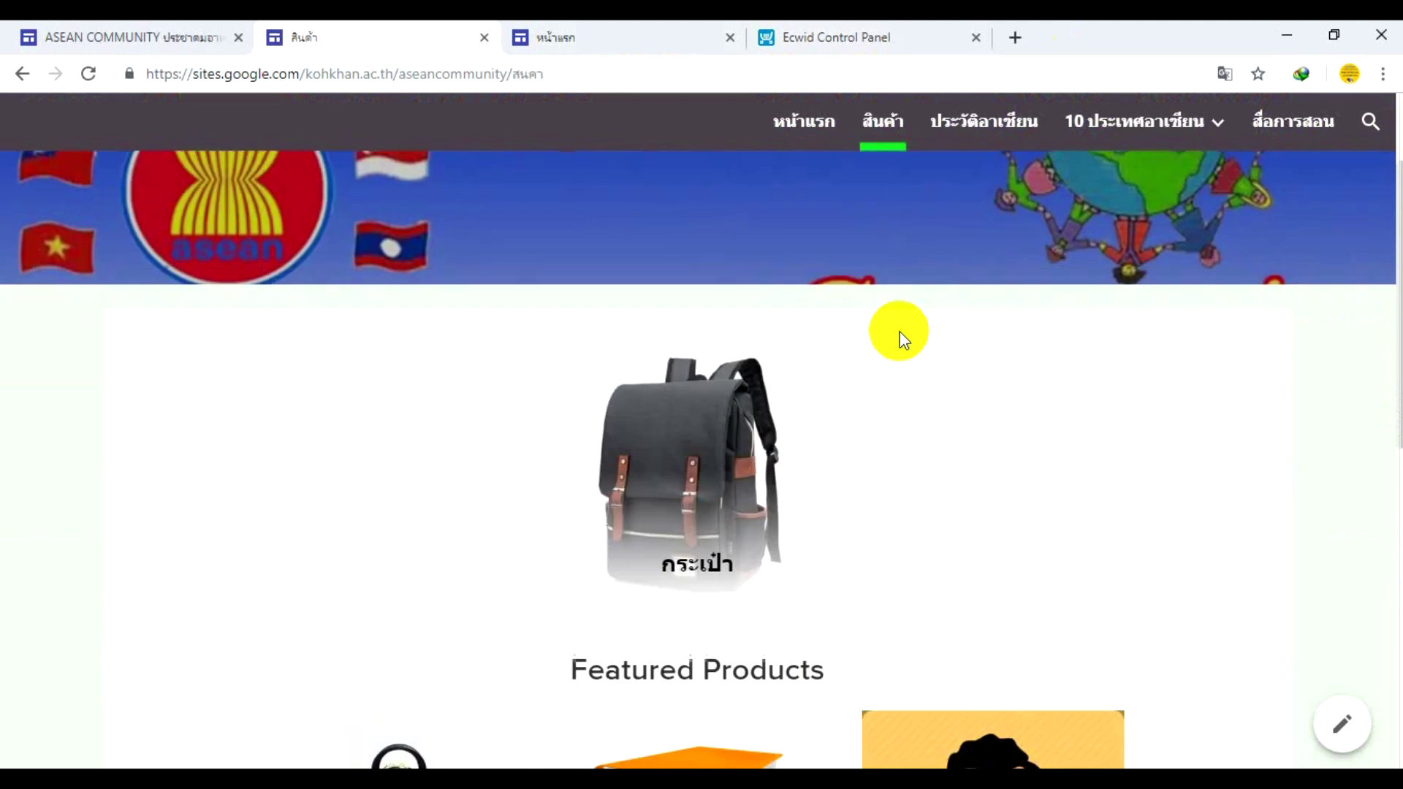
{"action": "scroll", "coordinate": [900, 333], "scroll_direction": "down", "scroll_amount": 8}
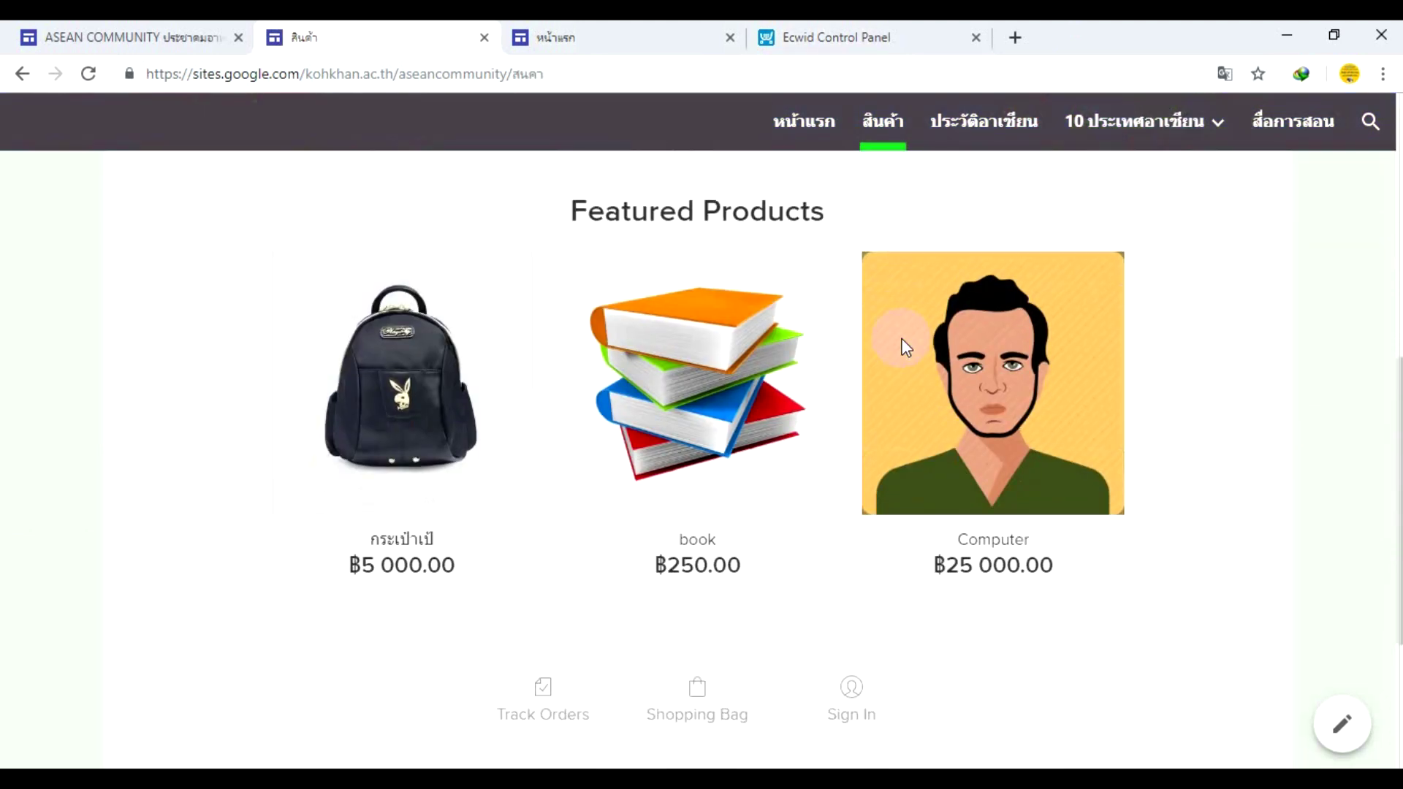
{"action": "scroll", "coordinate": [904, 347], "scroll_direction": "down", "scroll_amount": 2}
{"action": "scroll", "coordinate": [901, 339], "scroll_direction": "up", "scroll_amount": 4}
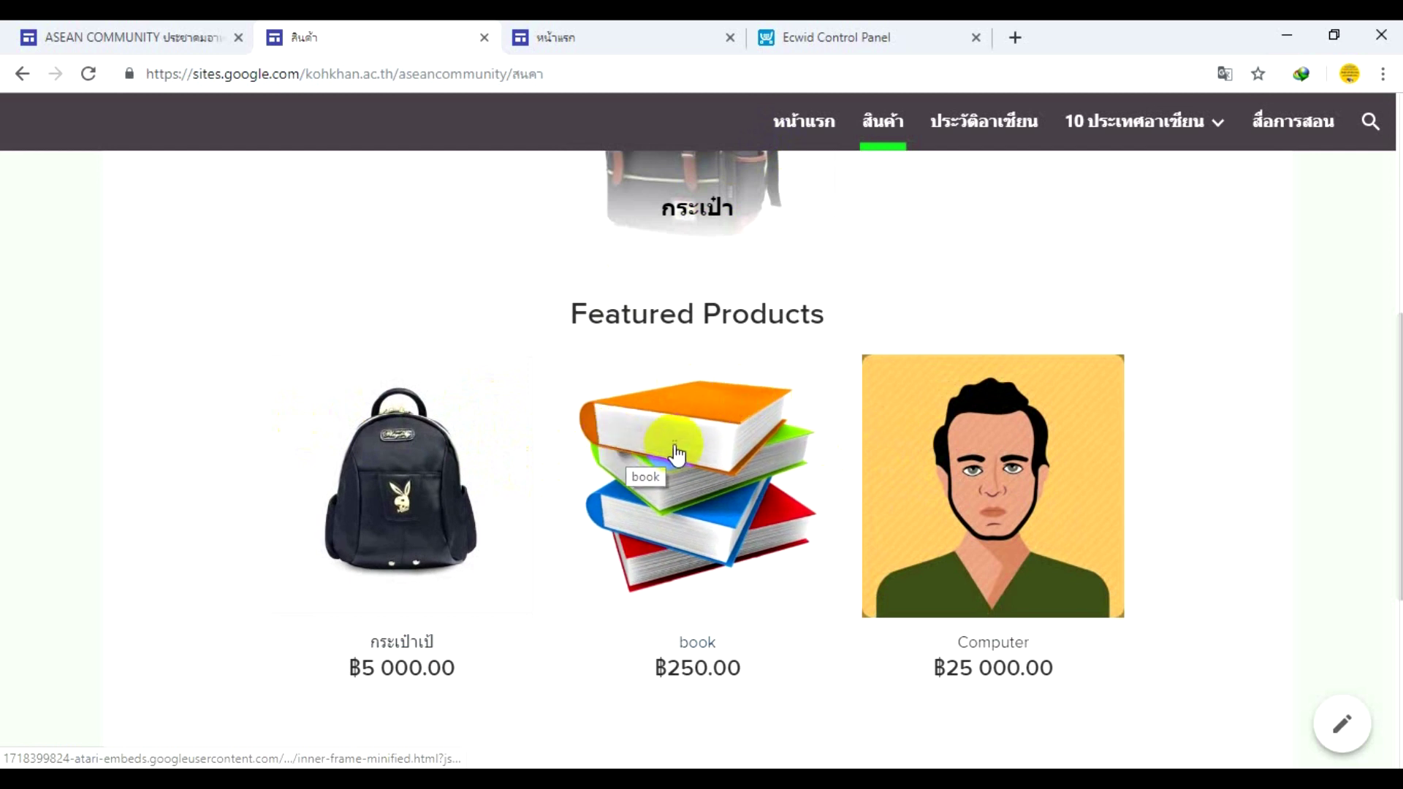
{"action": "left_click", "coordinate": [685, 206]}
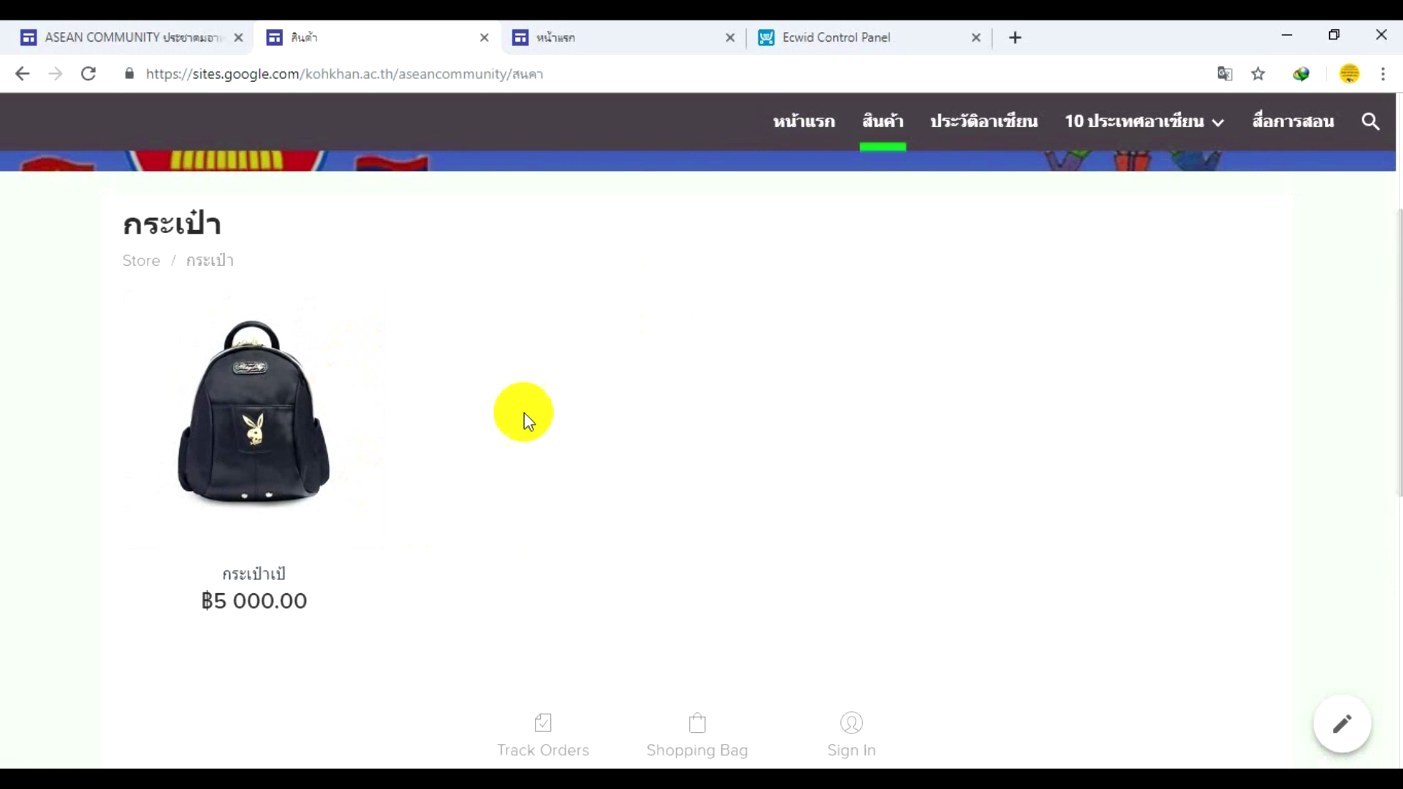
{"action": "scroll", "coordinate": [557, 366], "scroll_direction": "down", "scroll_amount": 2}
{"action": "scroll", "coordinate": [556, 365], "scroll_direction": "down", "scroll_amount": 4}
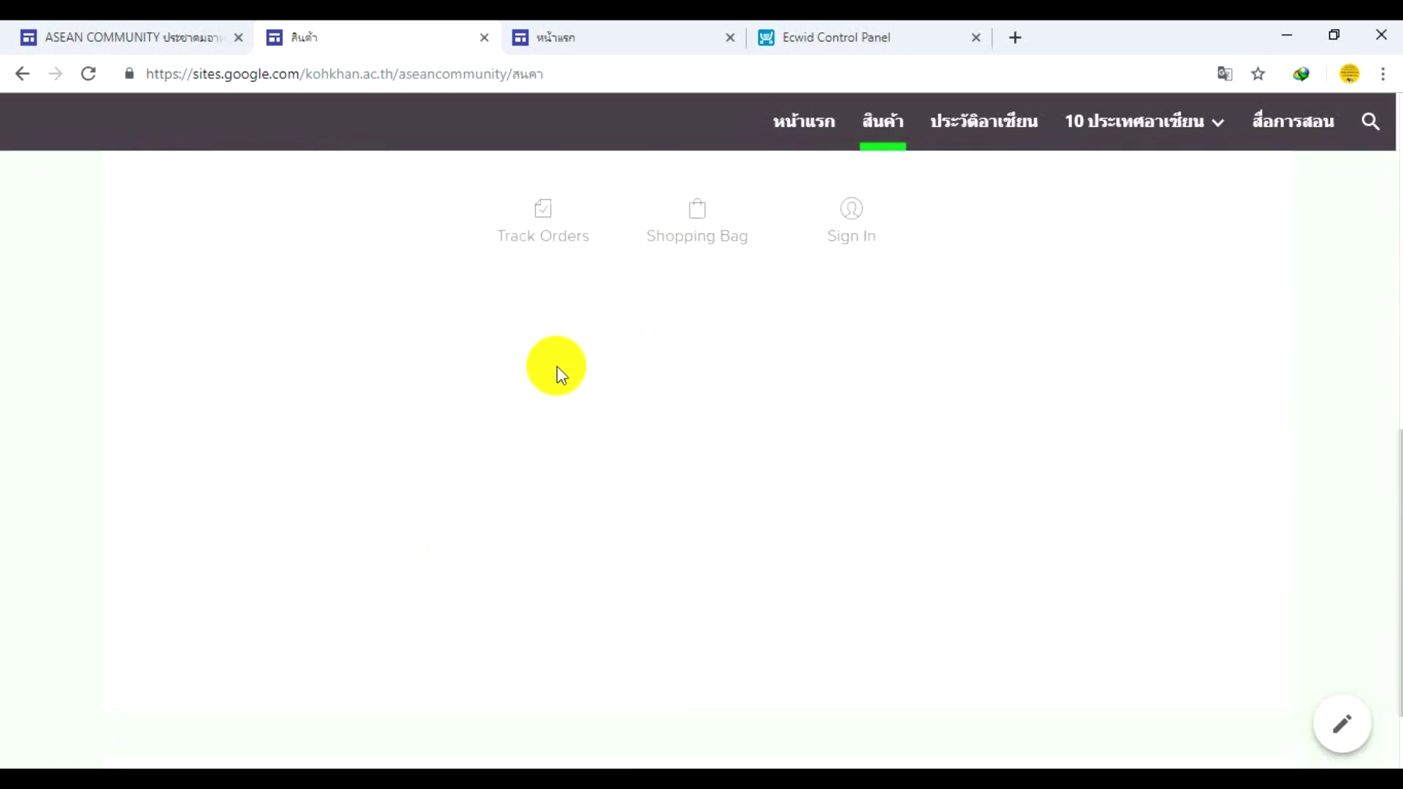
{"action": "scroll", "coordinate": [557, 366], "scroll_direction": "up", "scroll_amount": 7}
{"action": "scroll", "coordinate": [590, 346], "scroll_direction": "up", "scroll_amount": 2}
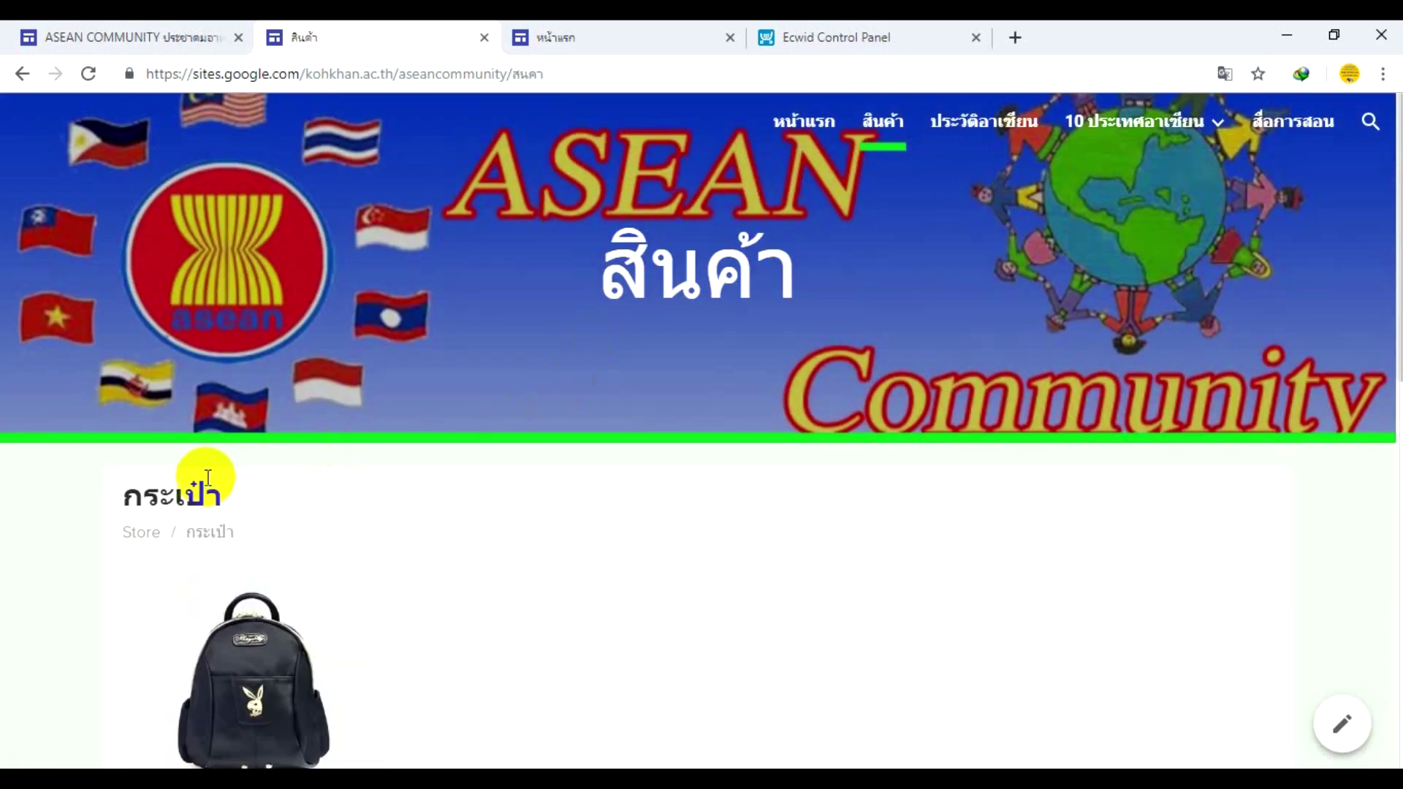
{"action": "left_click", "coordinate": [863, 124]}
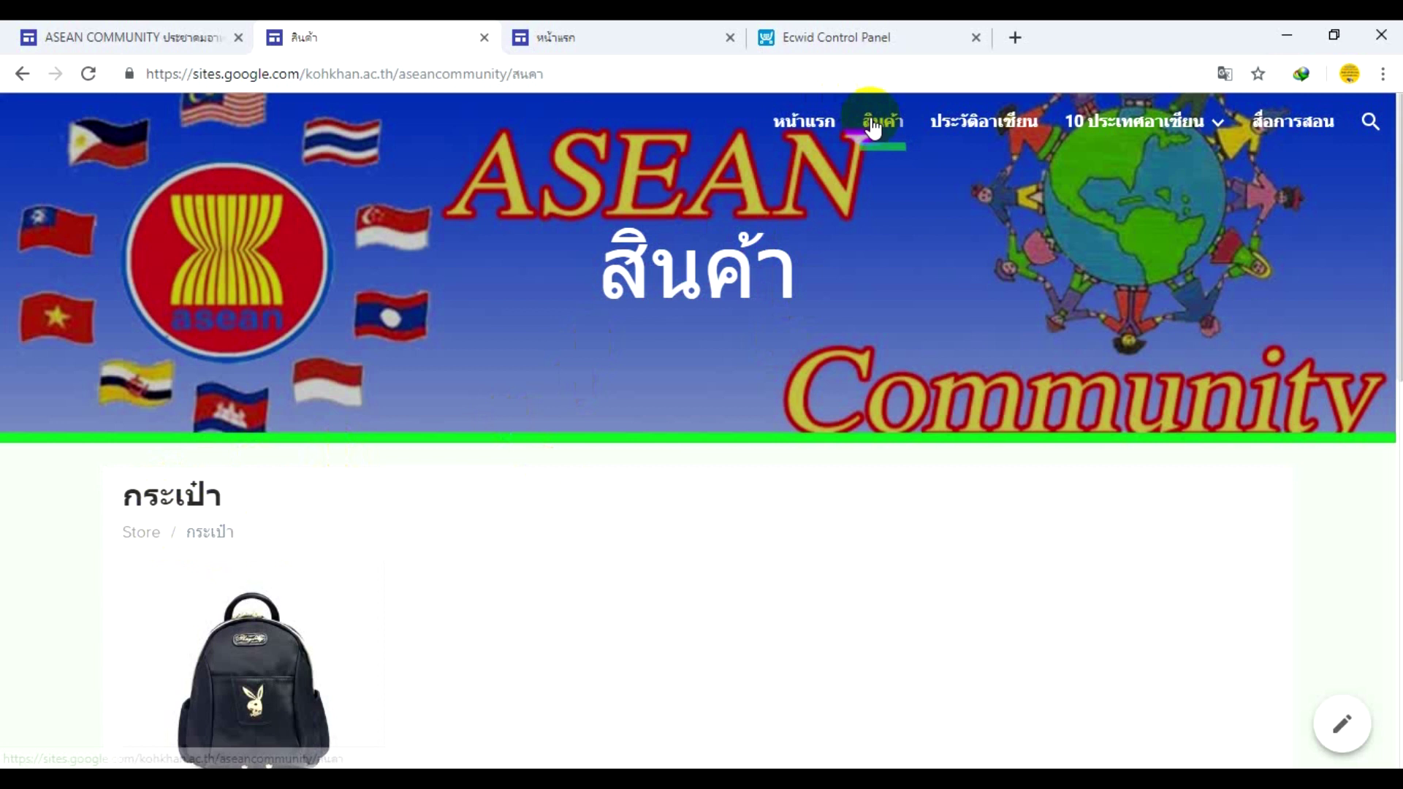
{"action": "scroll", "coordinate": [664, 424], "scroll_direction": "down", "scroll_amount": 5}
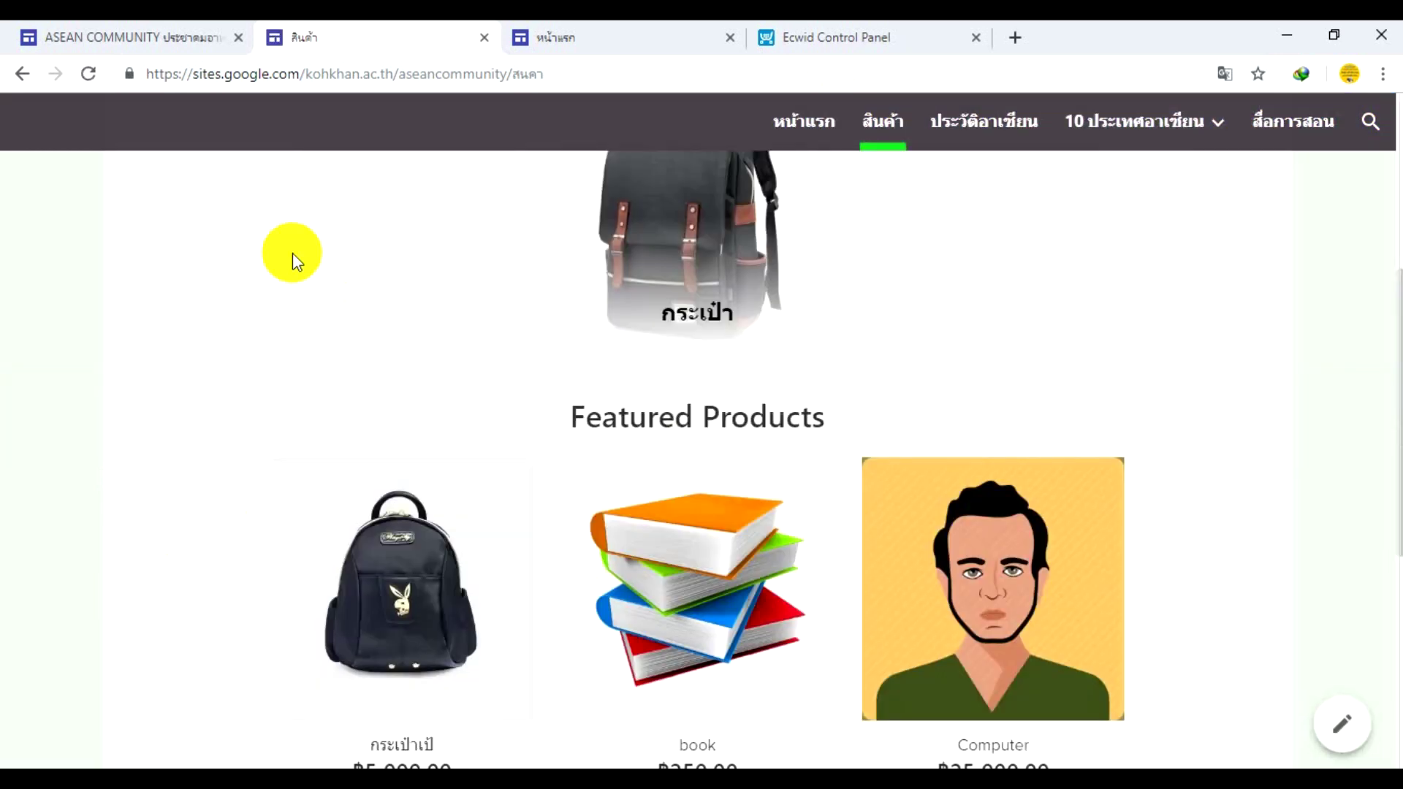
{"action": "scroll", "coordinate": [367, 332], "scroll_direction": "down", "scroll_amount": 3}
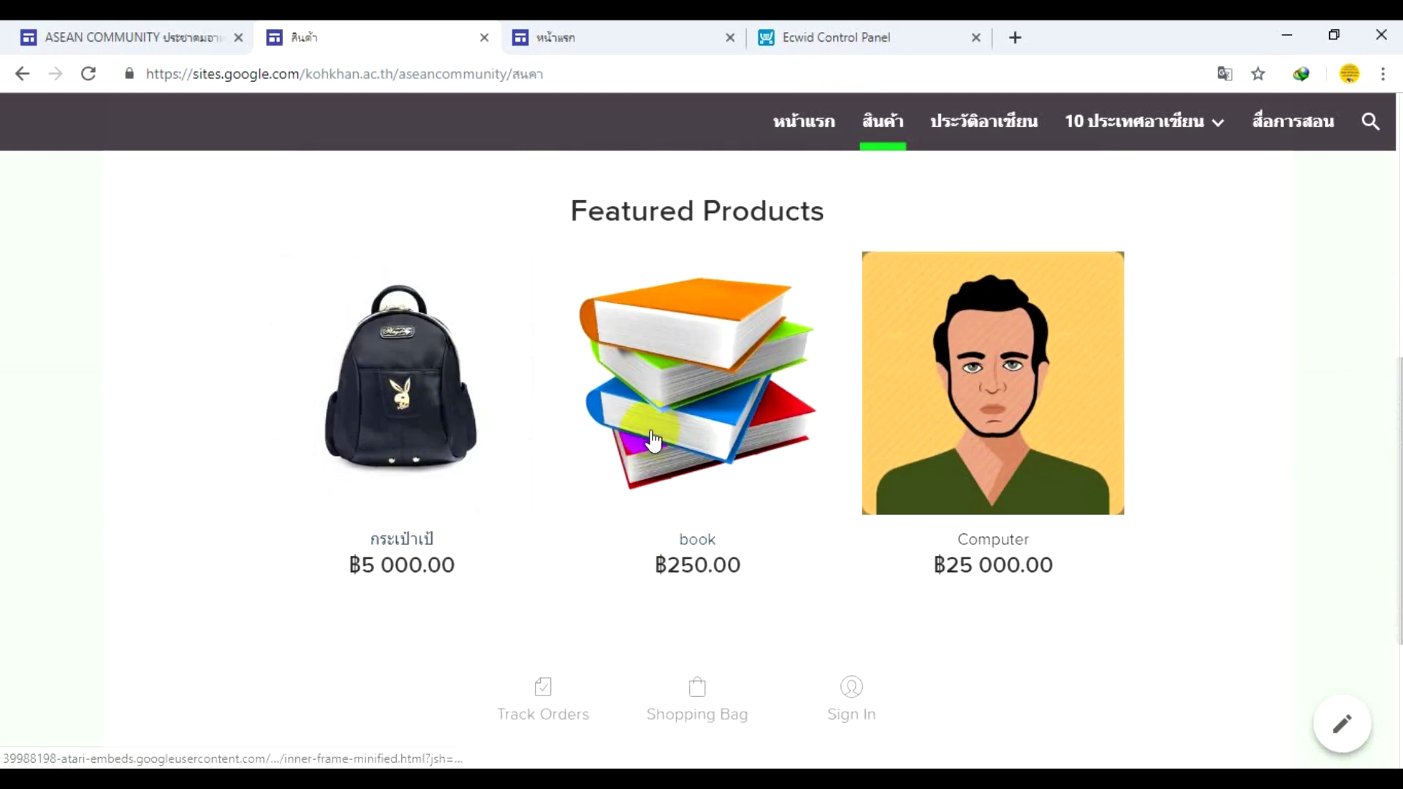
{"action": "scroll", "coordinate": [582, 376], "scroll_direction": "up", "scroll_amount": 3}
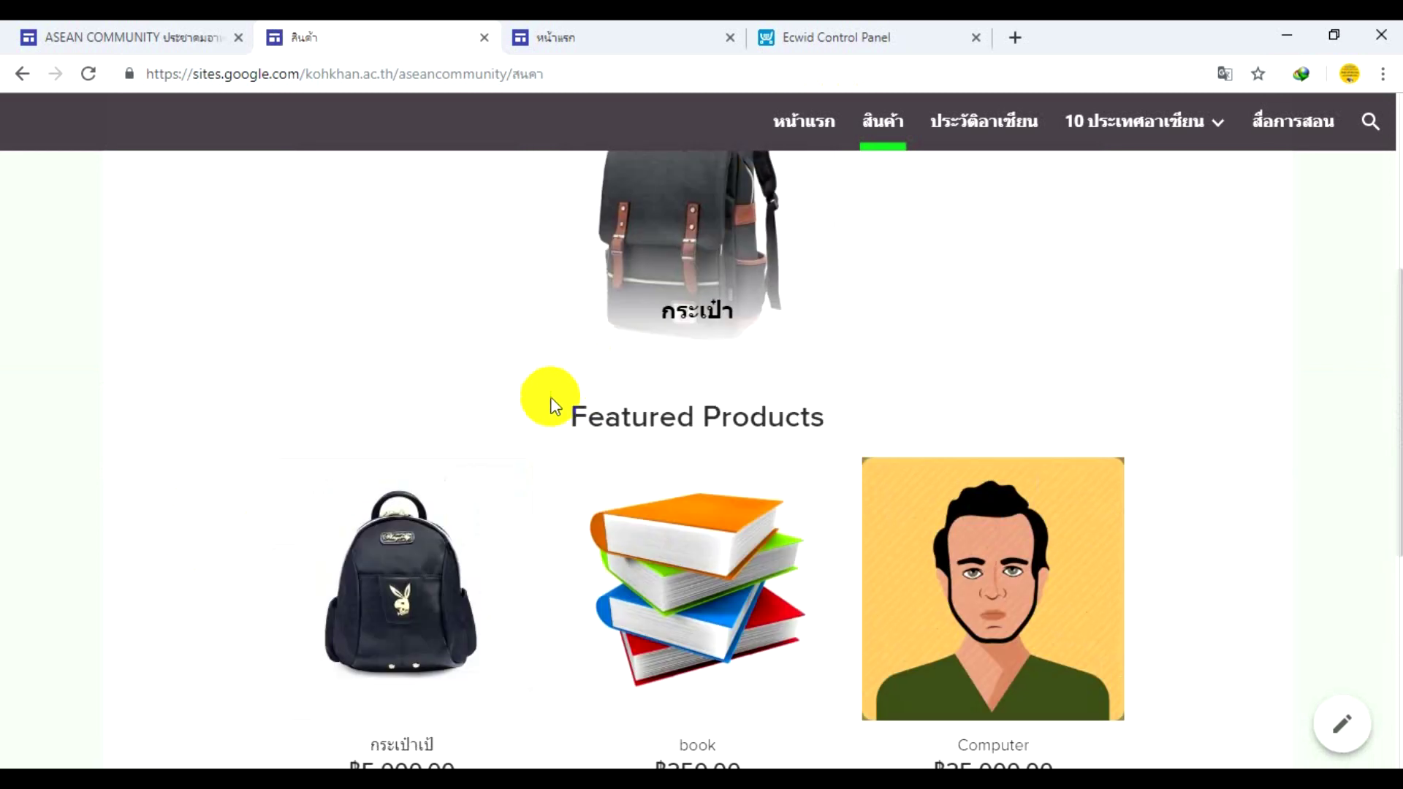
{"action": "scroll", "coordinate": [518, 540], "scroll_direction": "down", "scroll_amount": 2}
{"action": "left_click", "coordinate": [577, 542]}
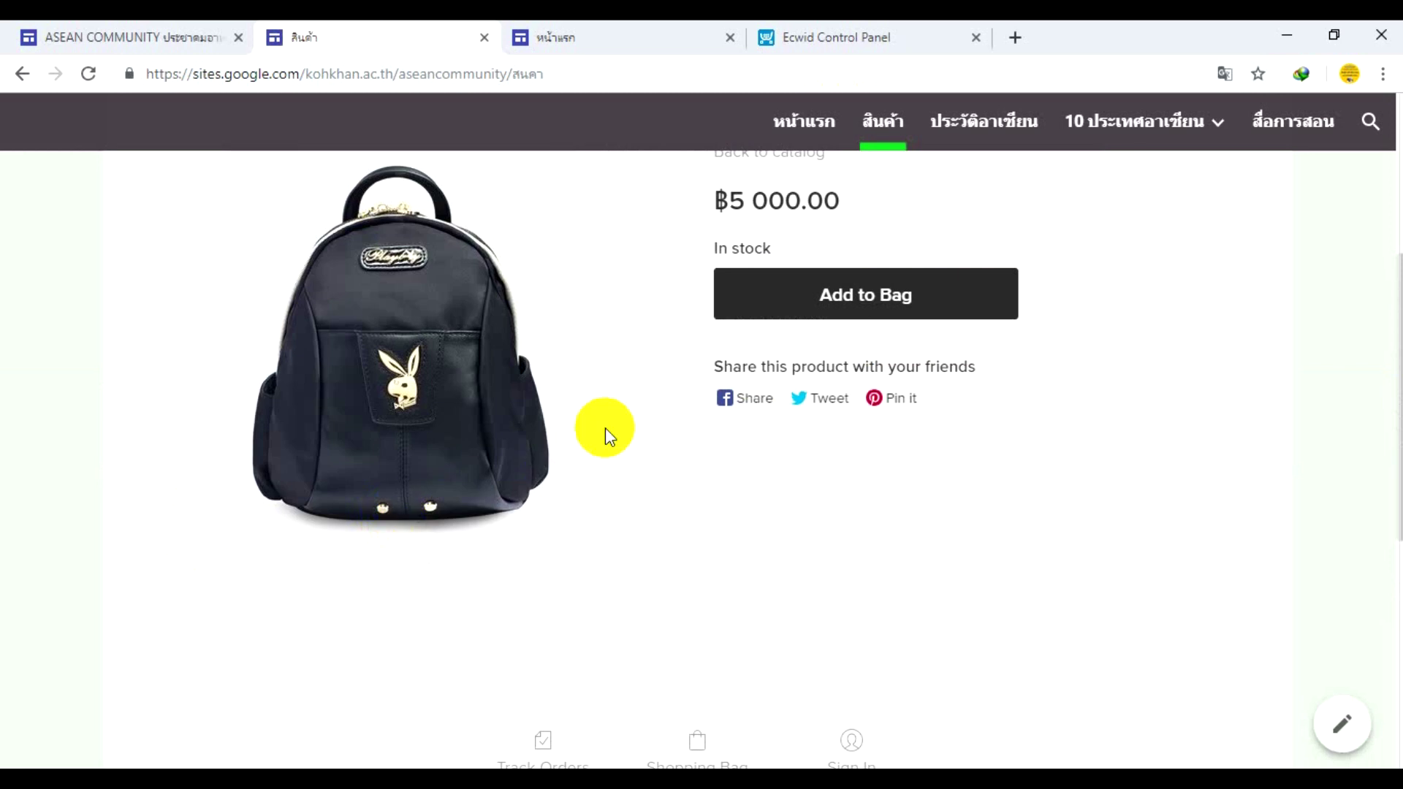
{"action": "scroll", "coordinate": [605, 429], "scroll_direction": "up", "scroll_amount": 2}
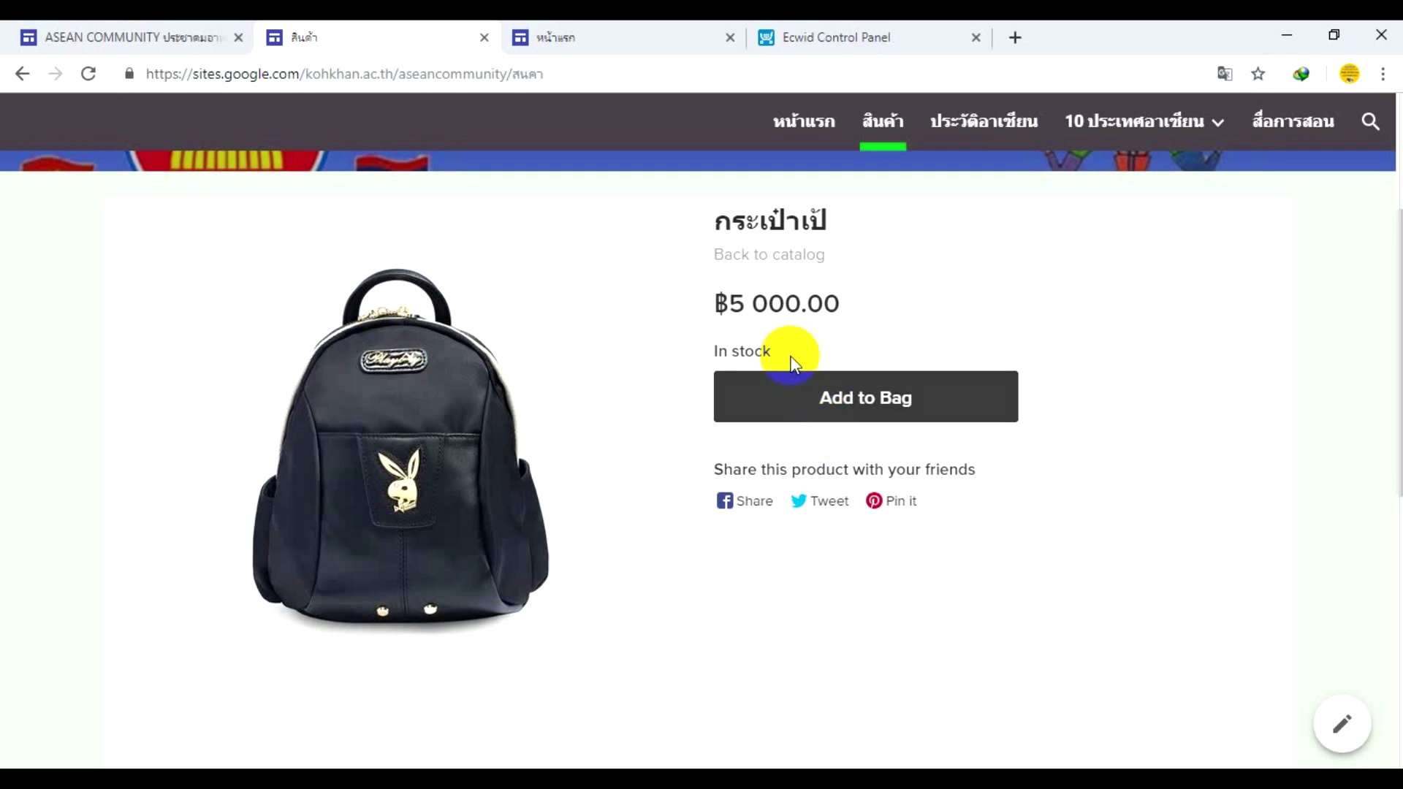
{"action": "left_click", "coordinate": [773, 255]}
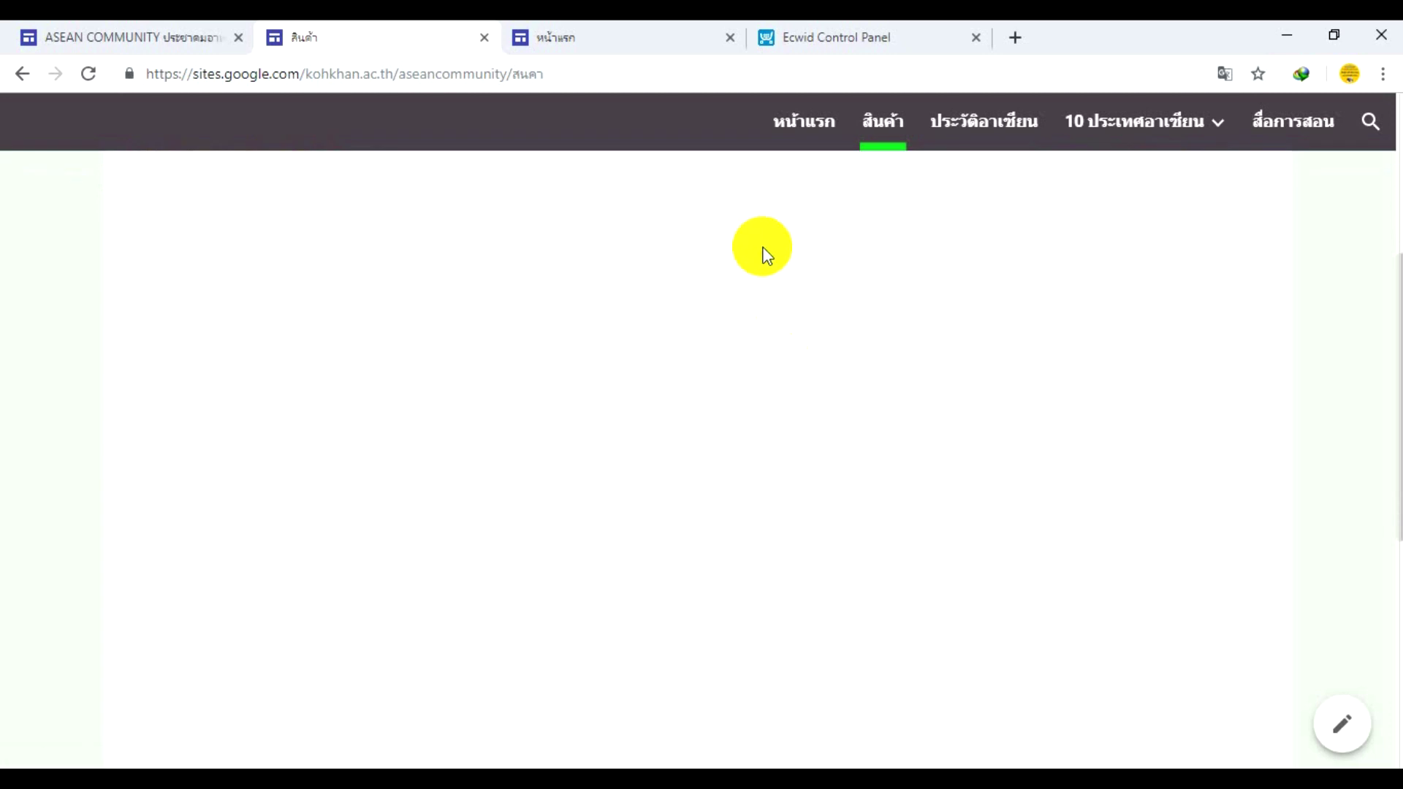
{"action": "scroll", "coordinate": [763, 271], "scroll_direction": "down", "scroll_amount": 5}
{"action": "scroll", "coordinate": [763, 290], "scroll_direction": "up", "scroll_amount": 1}
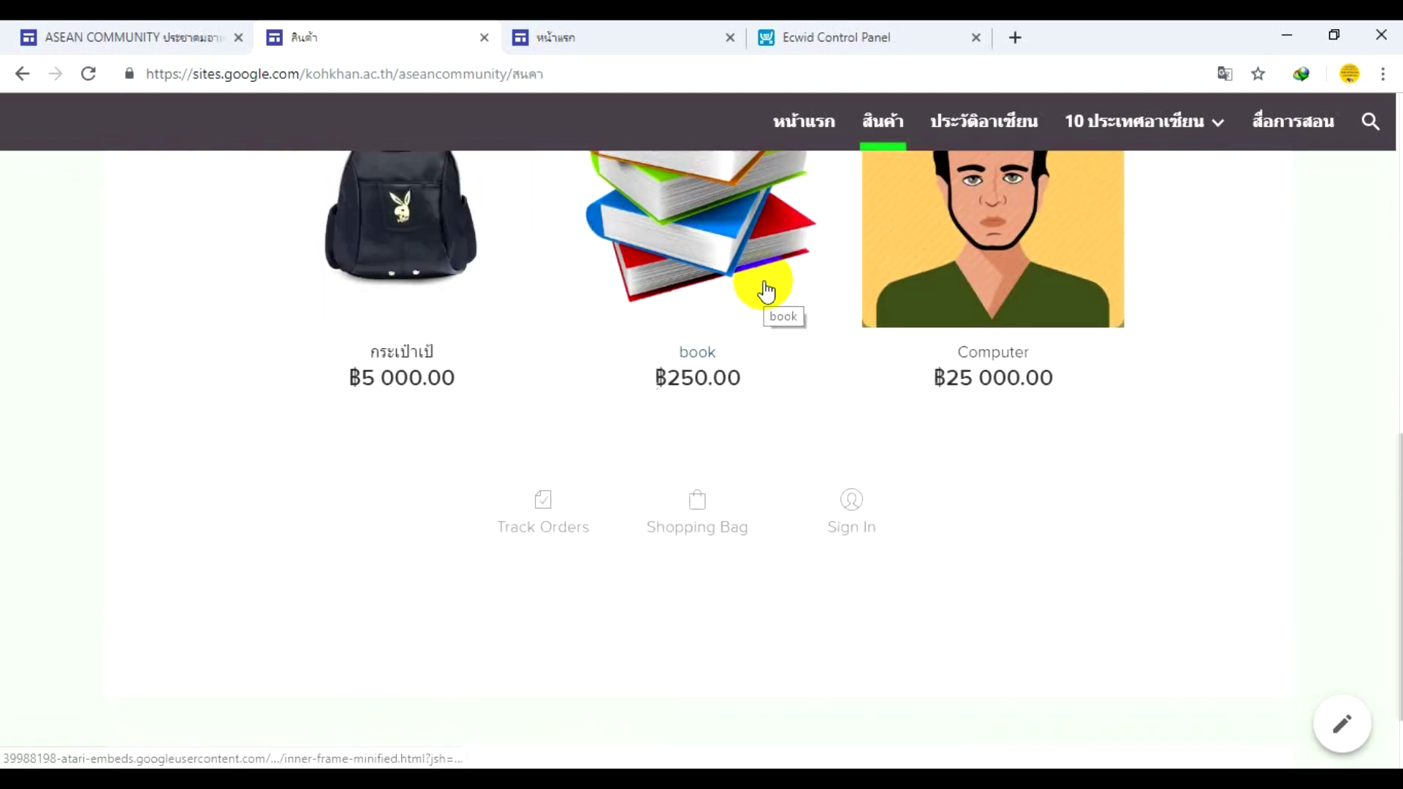
{"action": "scroll", "coordinate": [764, 291], "scroll_direction": "down", "scroll_amount": 2}
{"action": "scroll", "coordinate": [763, 291], "scroll_direction": "up", "scroll_amount": 7}
{"action": "scroll", "coordinate": [759, 285], "scroll_direction": "up", "scroll_amount": 4}
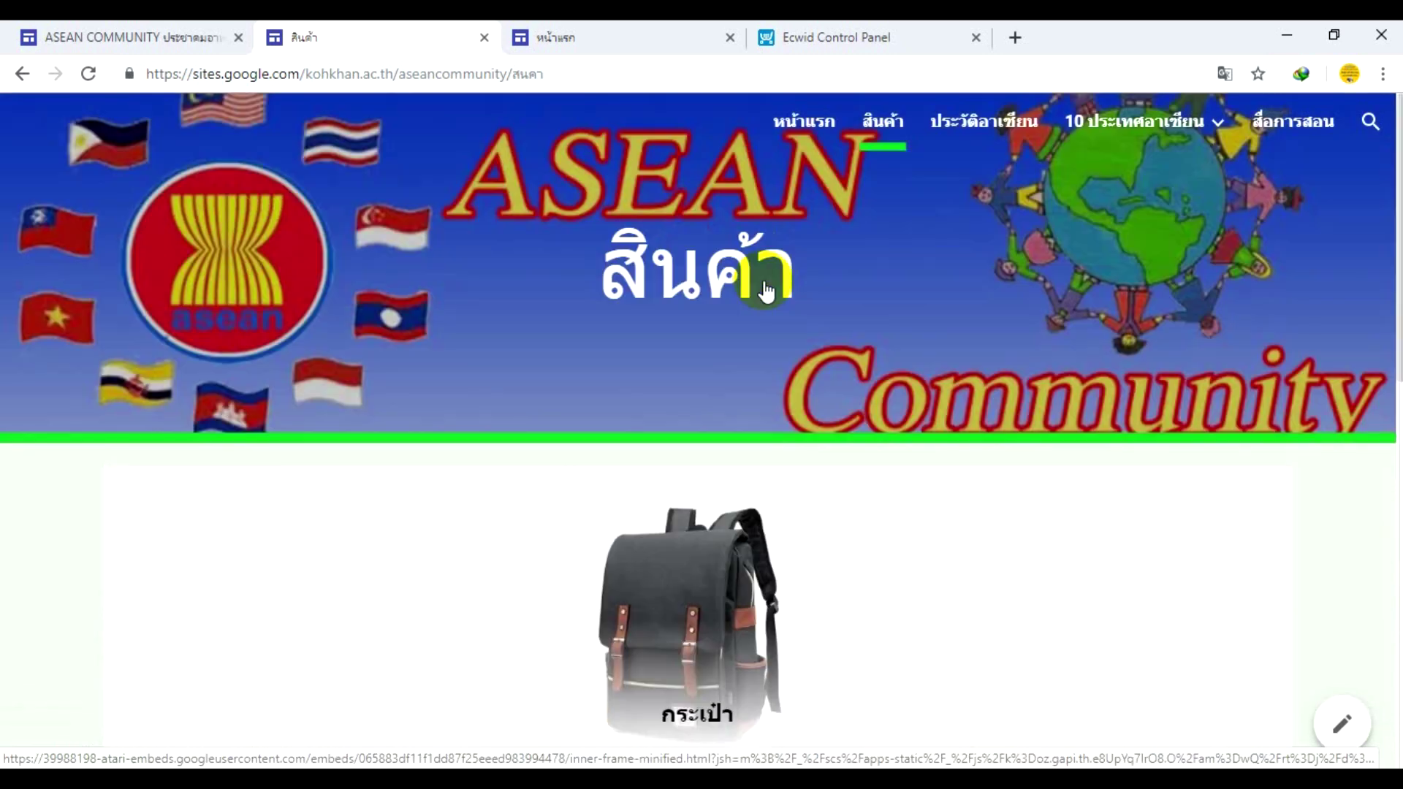
{"action": "scroll", "coordinate": [729, 366], "scroll_direction": "down", "scroll_amount": 3}
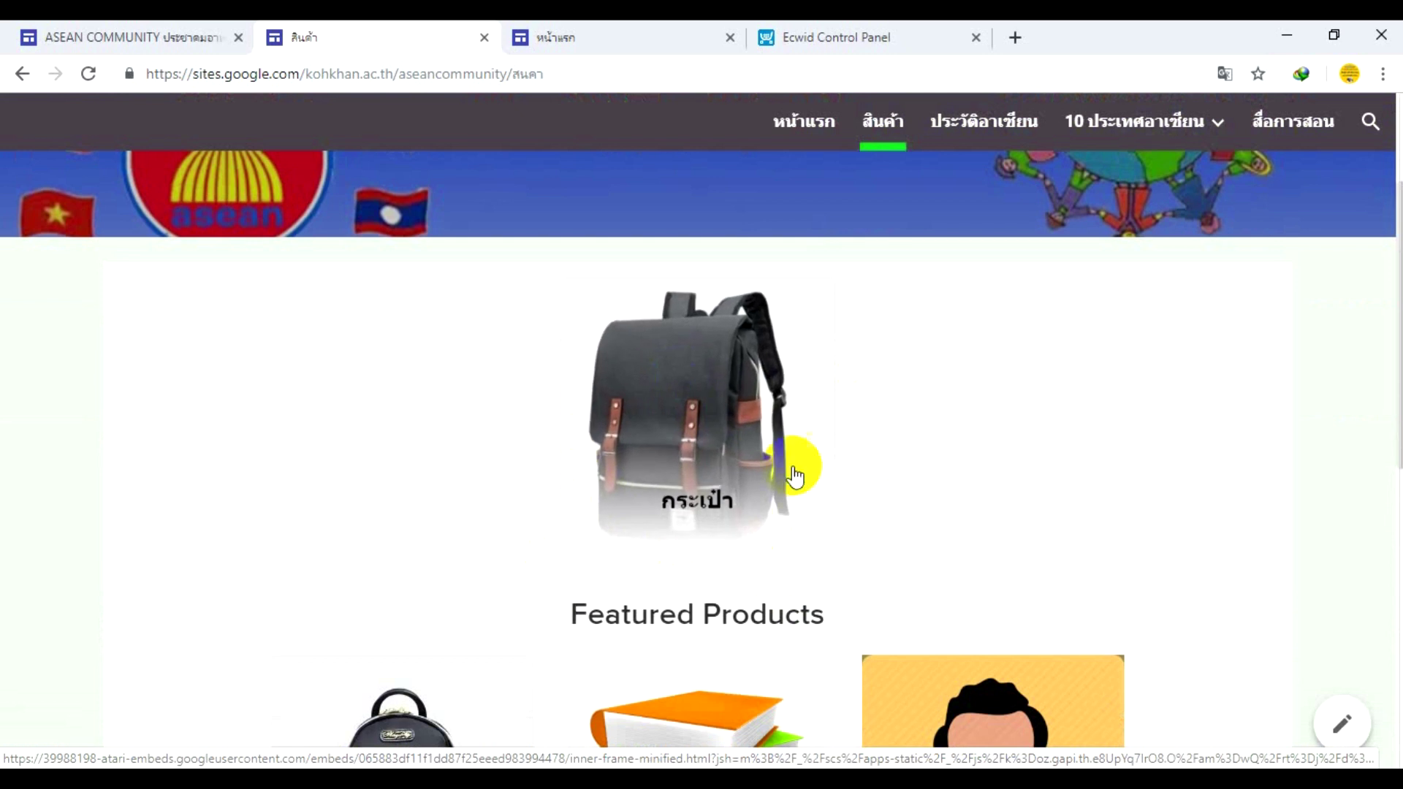
{"action": "left_click", "coordinate": [319, 212]}
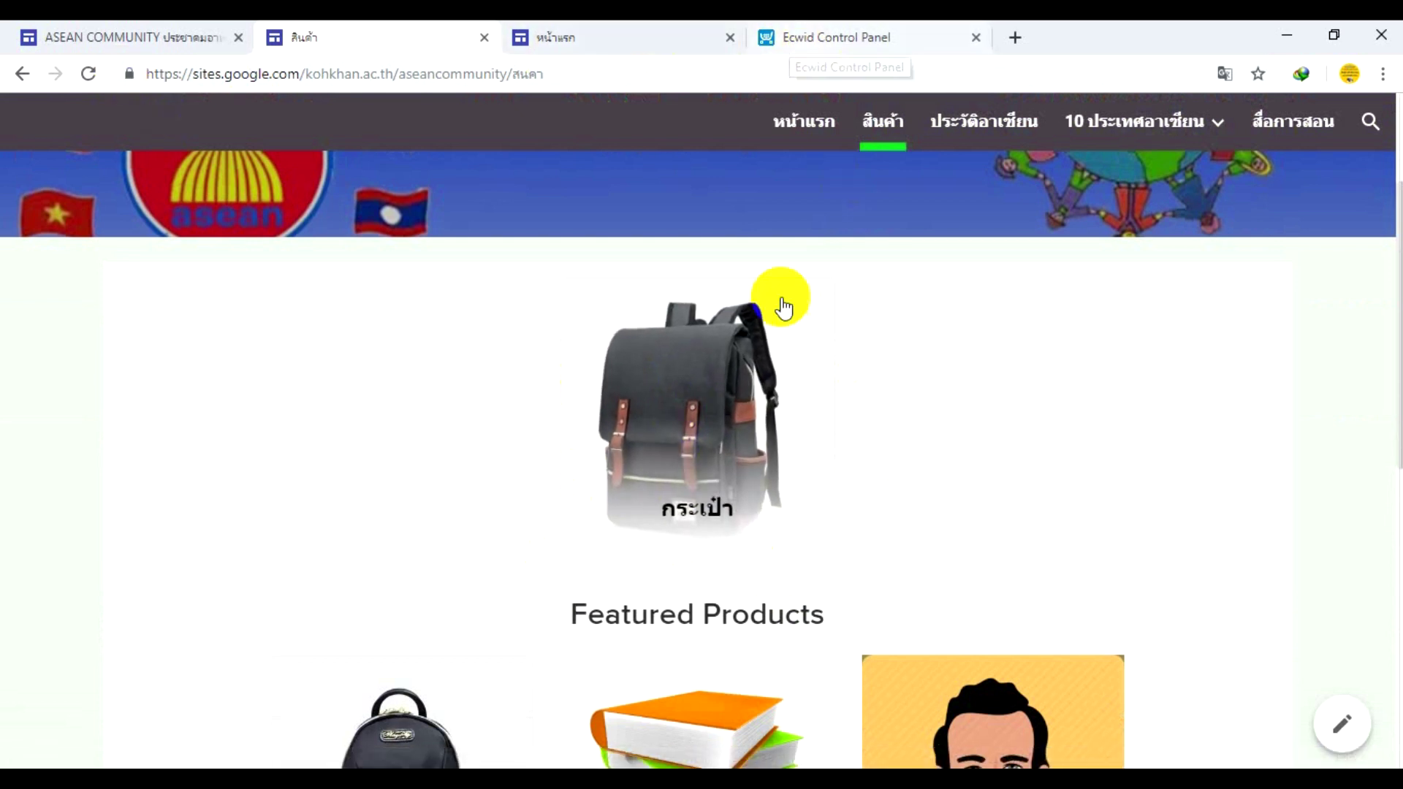
{"action": "left_click", "coordinate": [721, 378]}
{"action": "scroll", "coordinate": [719, 376], "scroll_direction": "down", "scroll_amount": 3}
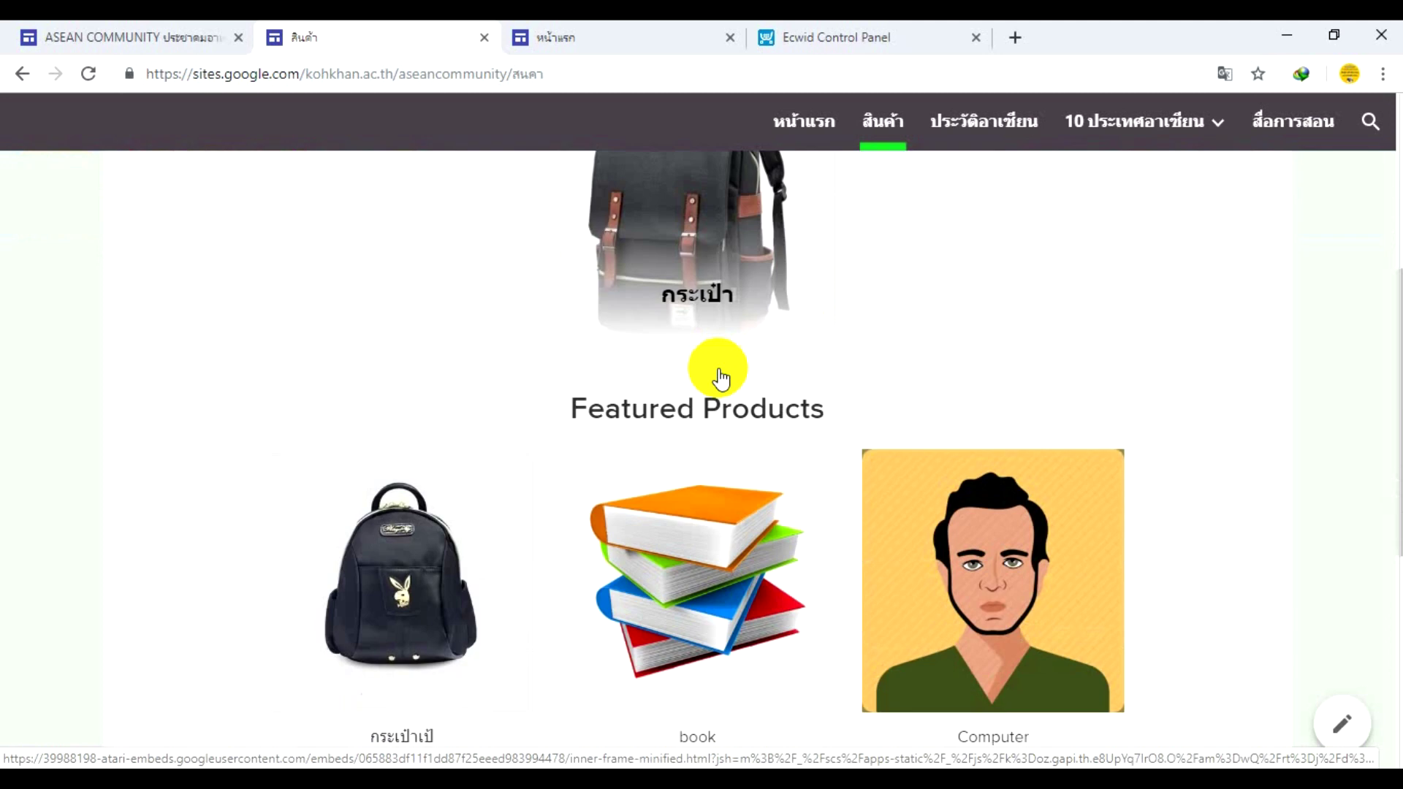
{"action": "scroll", "coordinate": [717, 373], "scroll_direction": "up", "scroll_amount": 6}
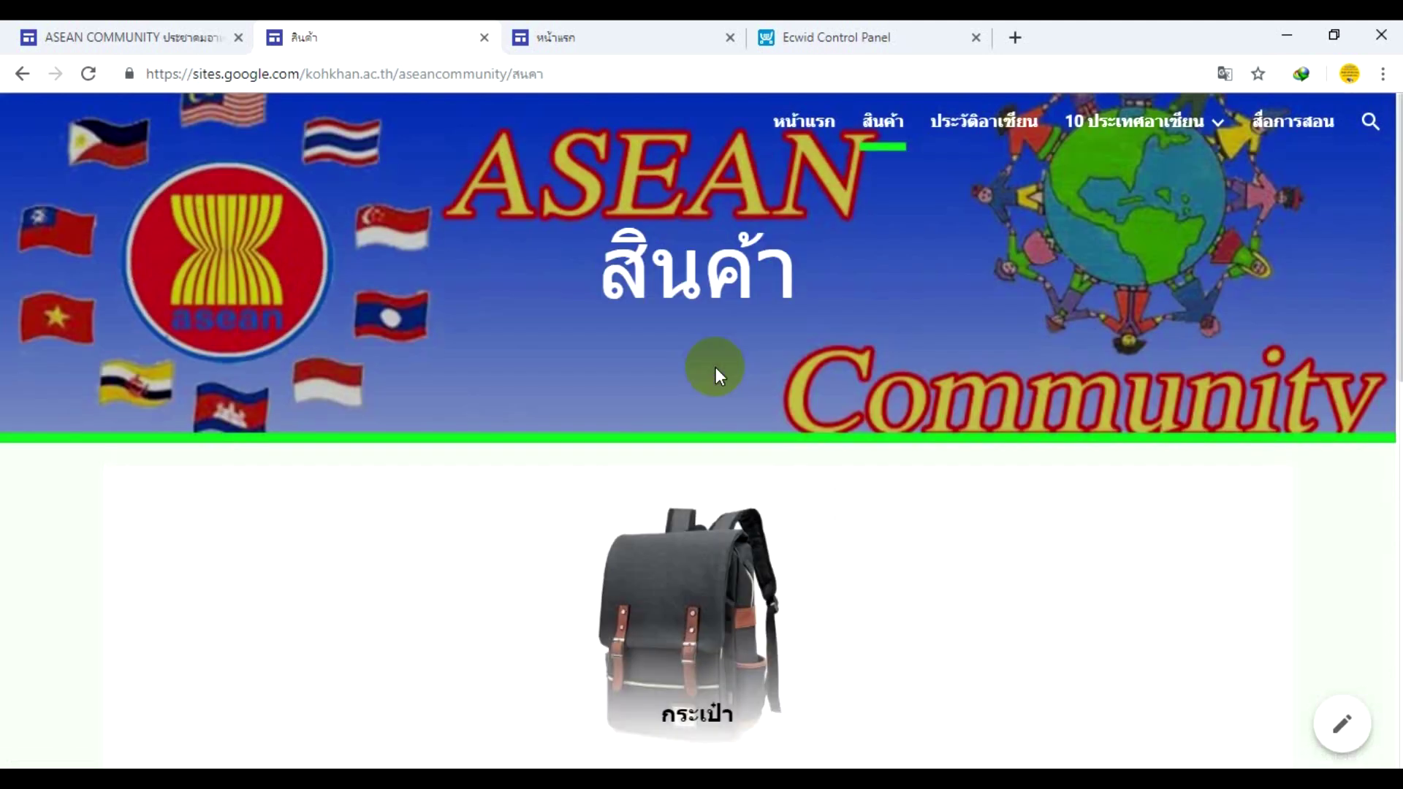
- Return to the Ecwid tab and open the dashboard, now showing setup 50% complete
{"action": "left_click", "coordinate": [826, 40]}
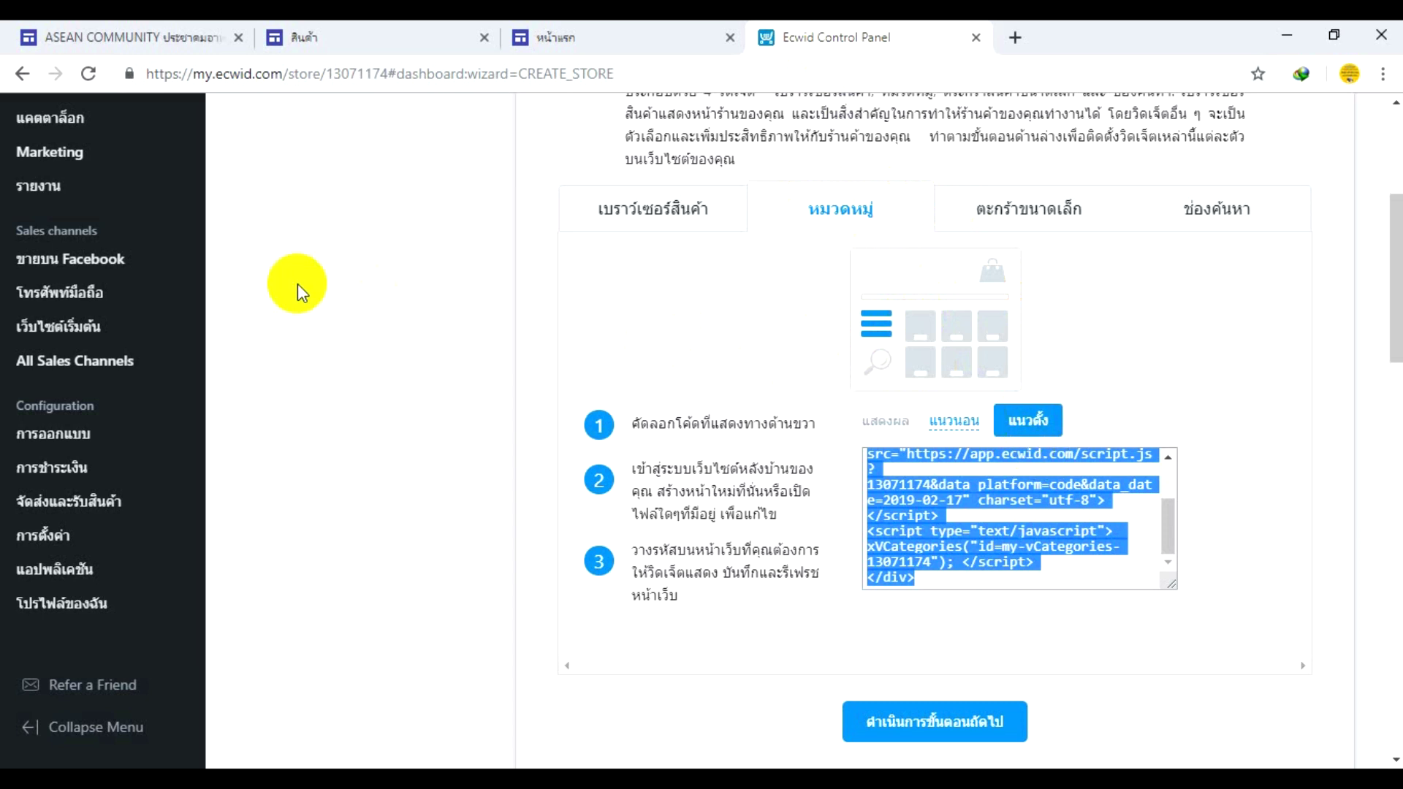
{"action": "scroll", "coordinate": [342, 277], "scroll_direction": "up", "scroll_amount": 3}
{"action": "scroll", "coordinate": [343, 282], "scroll_direction": "up", "scroll_amount": 2}
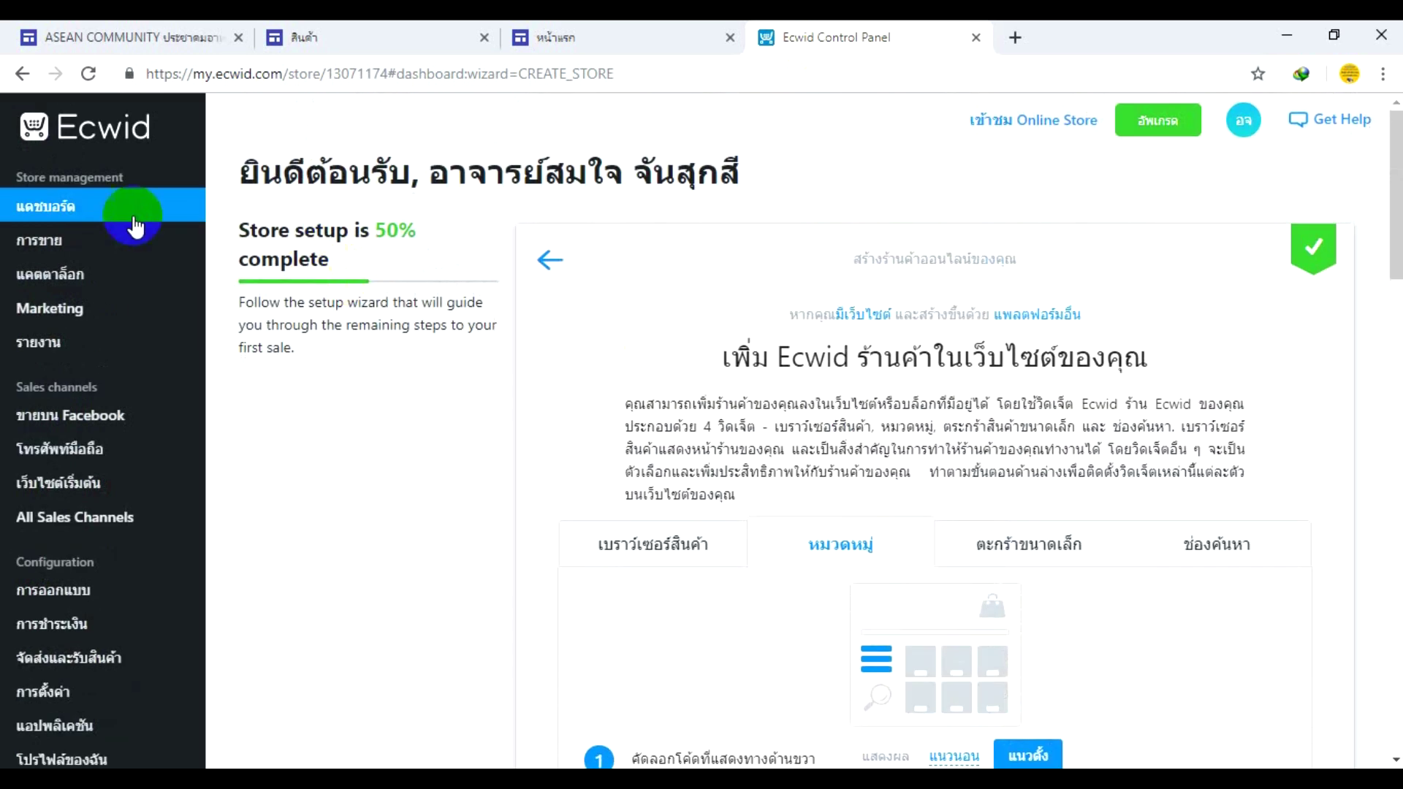
{"action": "left_click", "coordinate": [92, 213]}
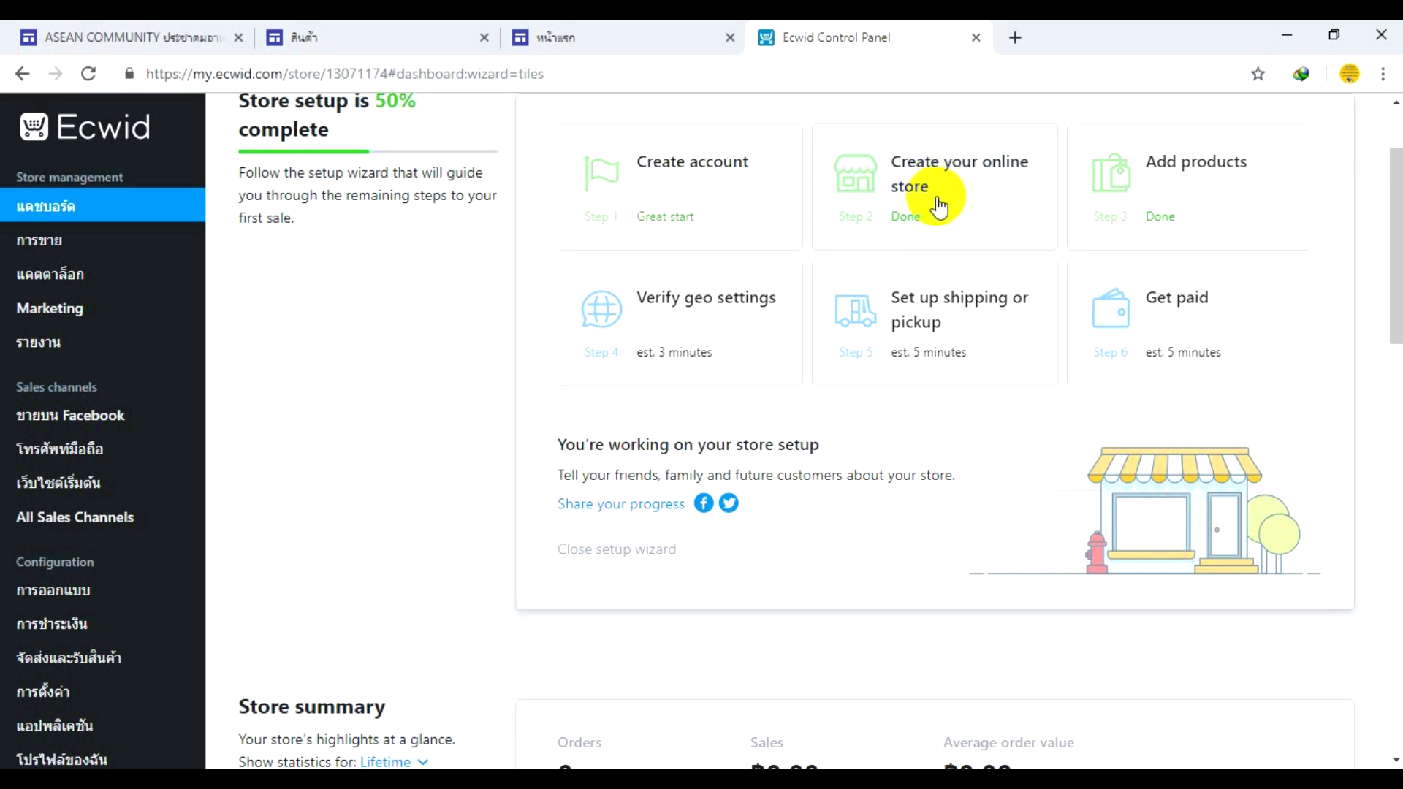
- Upload Balloons-PNG-HD as the new product's picture in the Add products step
{"action": "left_click", "coordinate": [1162, 164]}
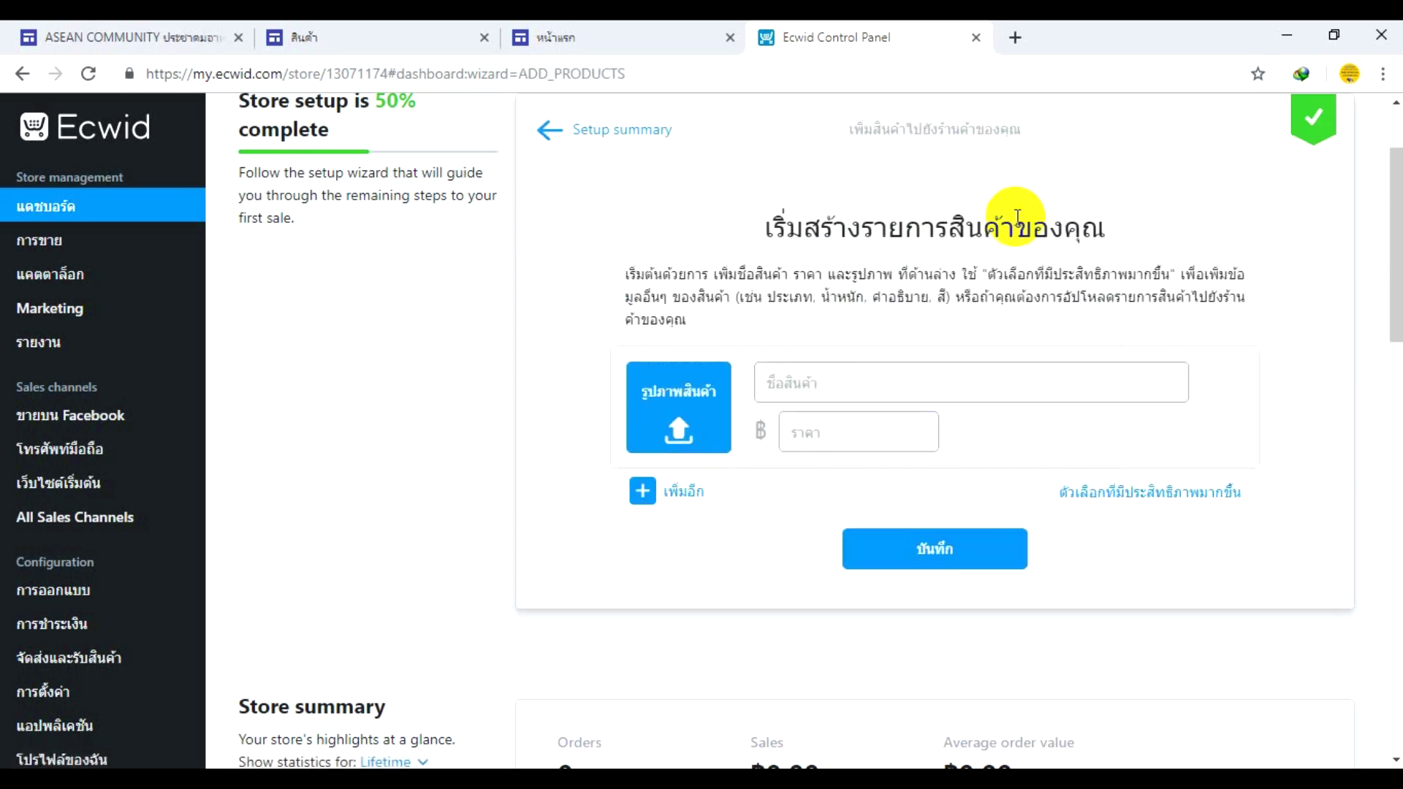
{"action": "left_click", "coordinate": [691, 402]}
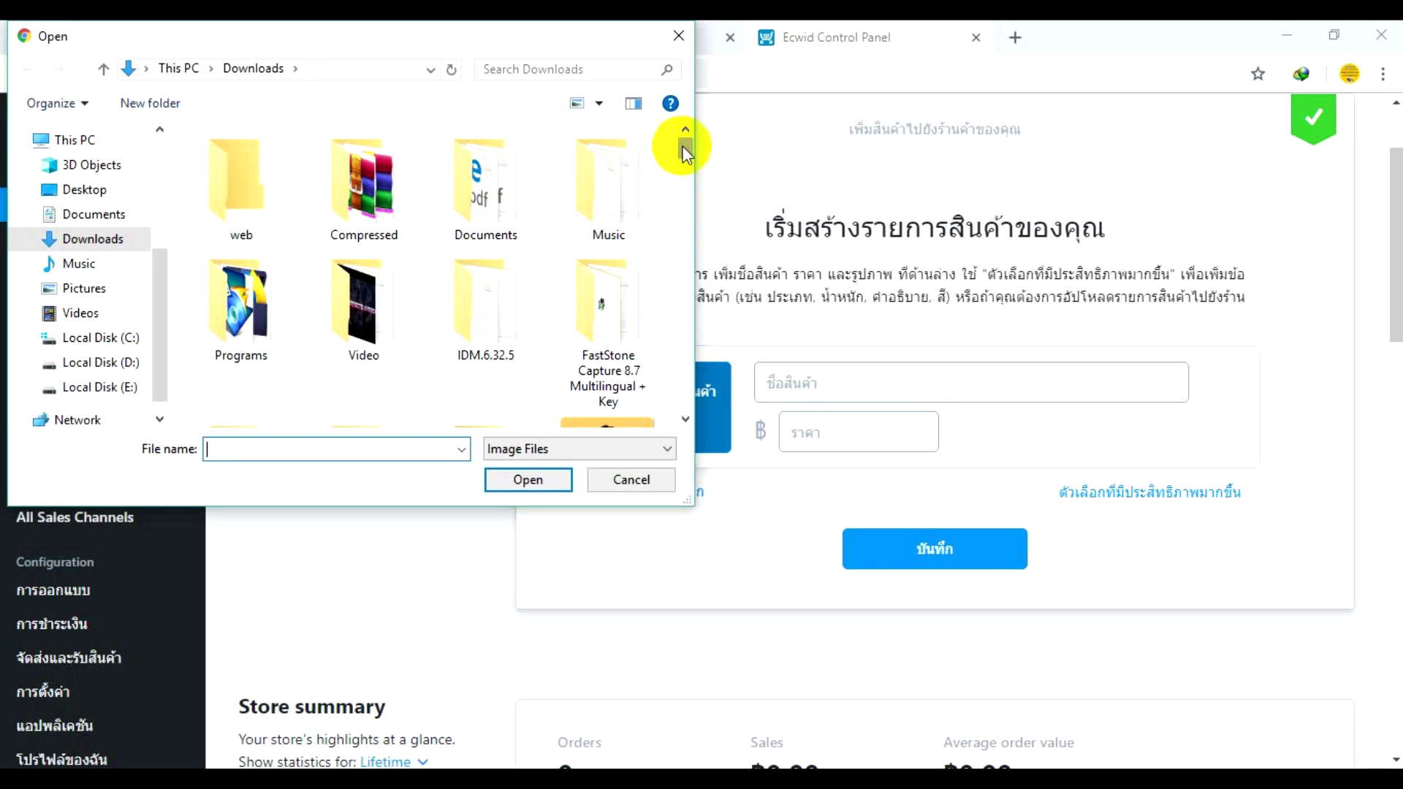
{"action": "left_click_drag", "start_coordinate": [682, 140], "coordinate": [652, 339]}
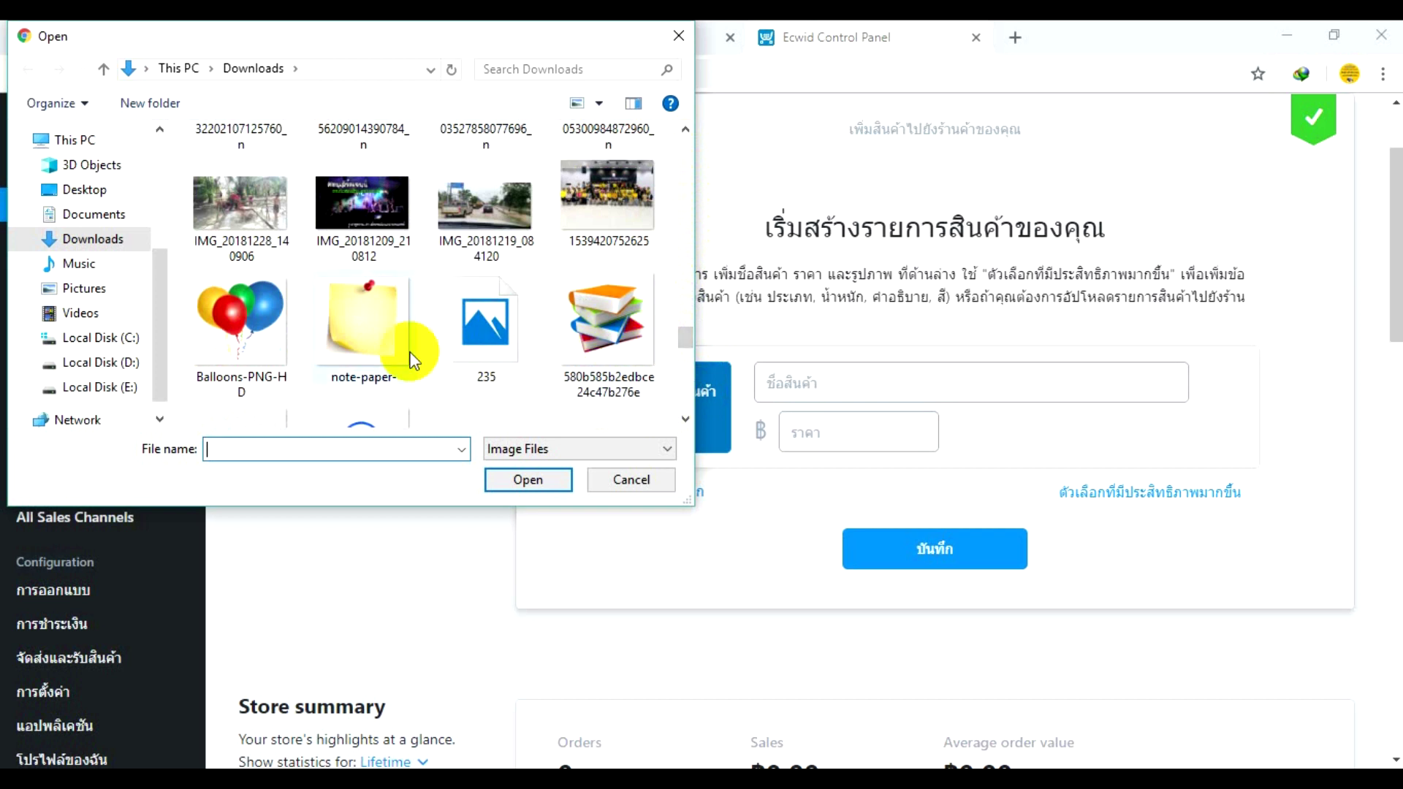
{"action": "left_click", "coordinate": [234, 323]}
{"action": "double_click", "coordinate": [234, 323]}
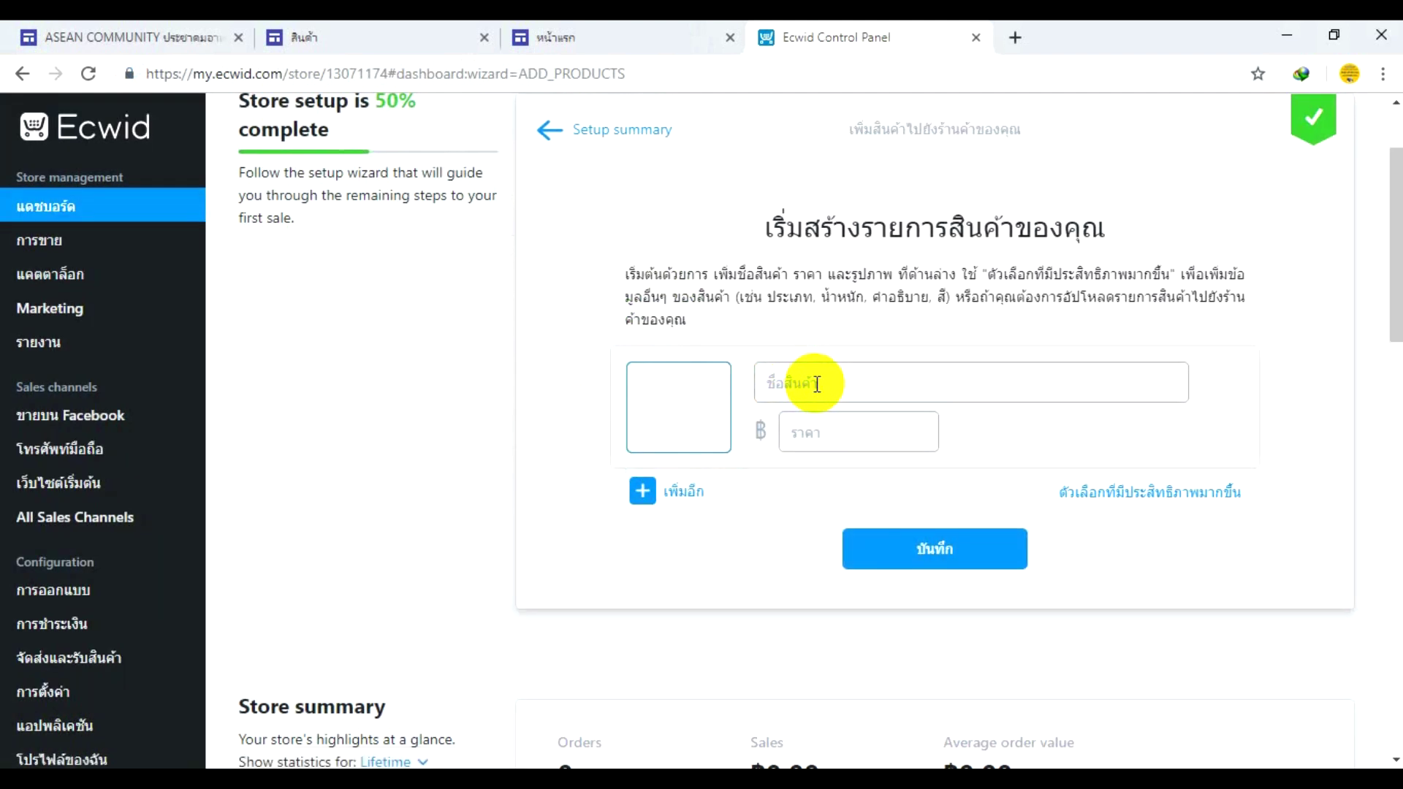
- Name the product Balloon and set its price to 150
{"action": "left_click", "coordinate": [817, 384]}
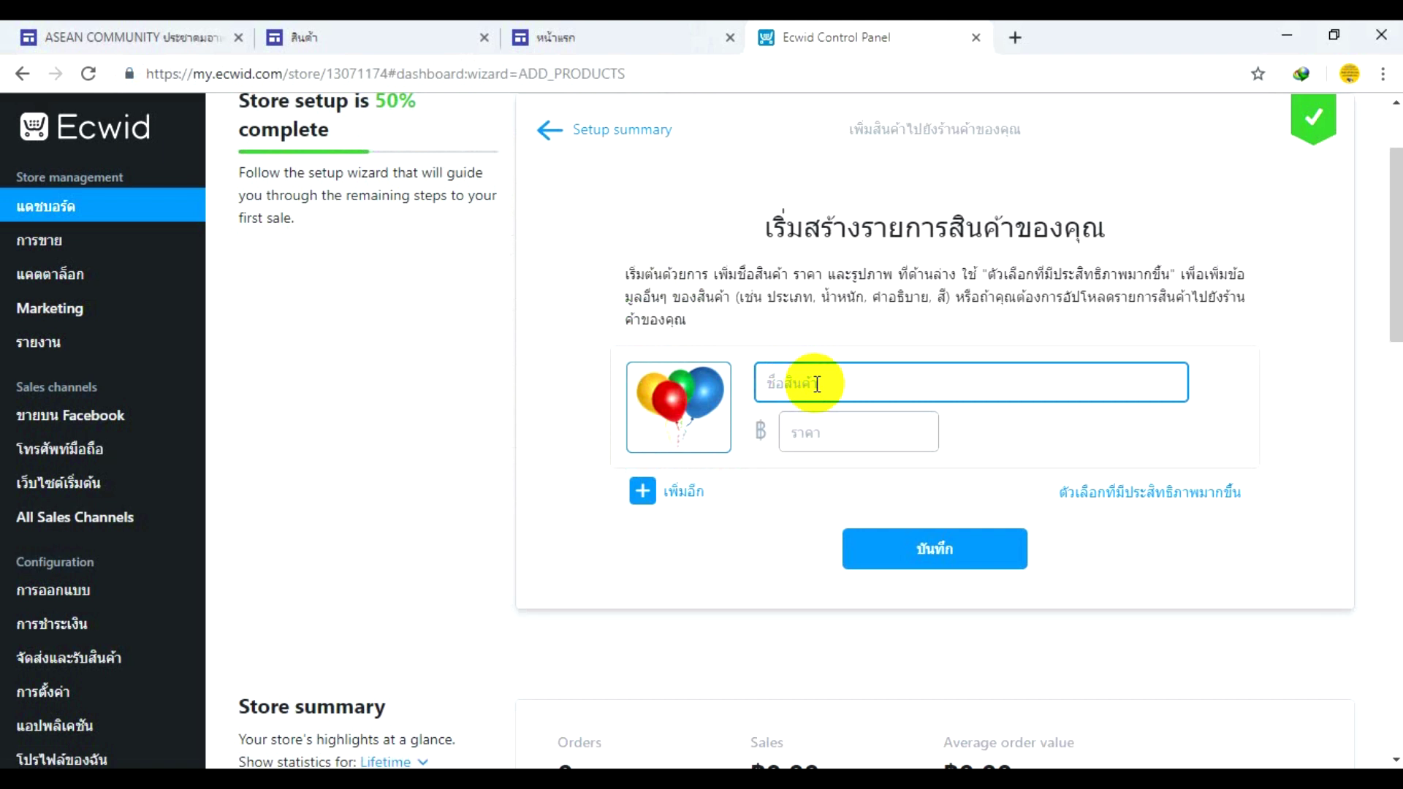
{"action": "type", "text": "Balloon"}
{"action": "key", "text": "Tab"}
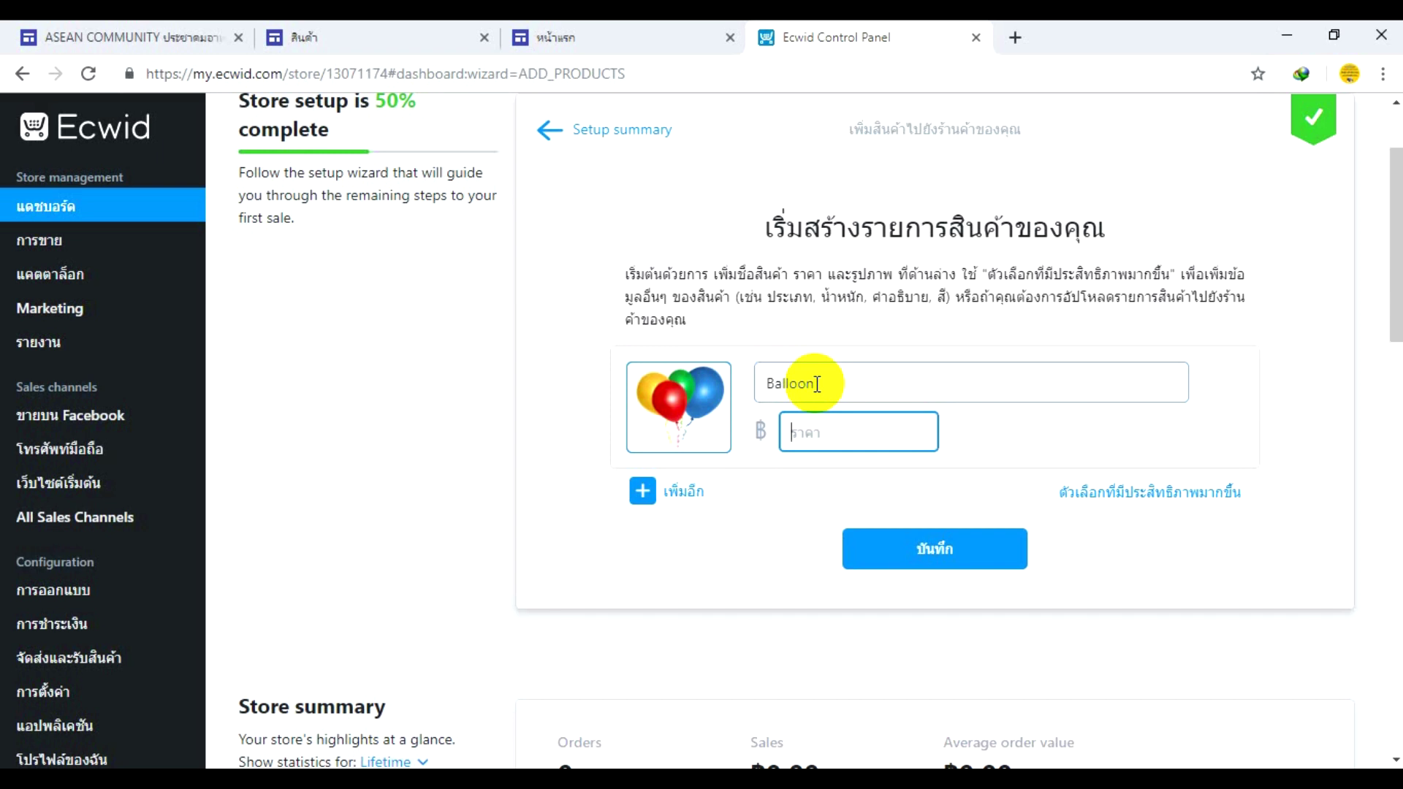
{"action": "type", "text": "150"}
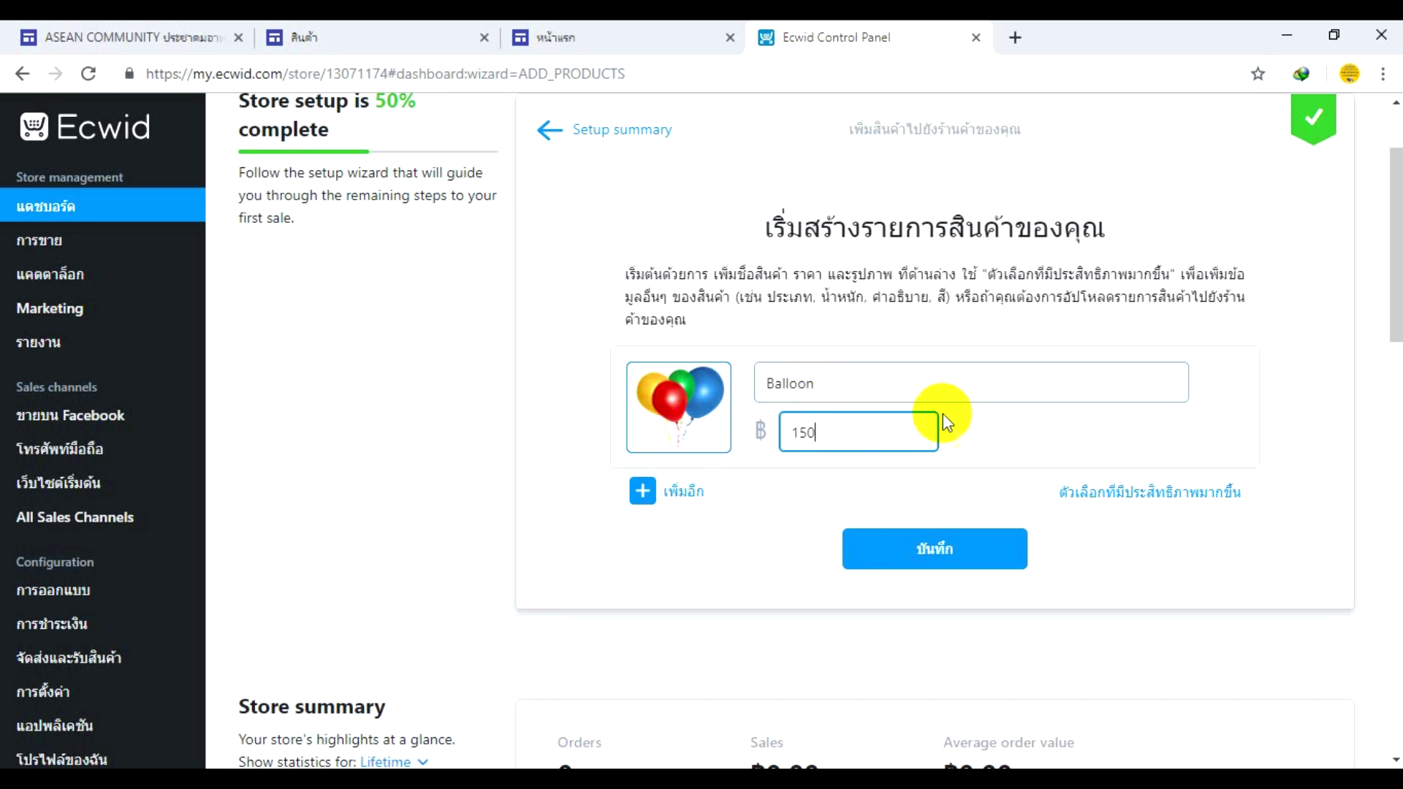
- Open the full product editor and upload Balloons-PNG-HD from Downloads as the main image
{"action": "left_click", "coordinate": [1114, 502]}
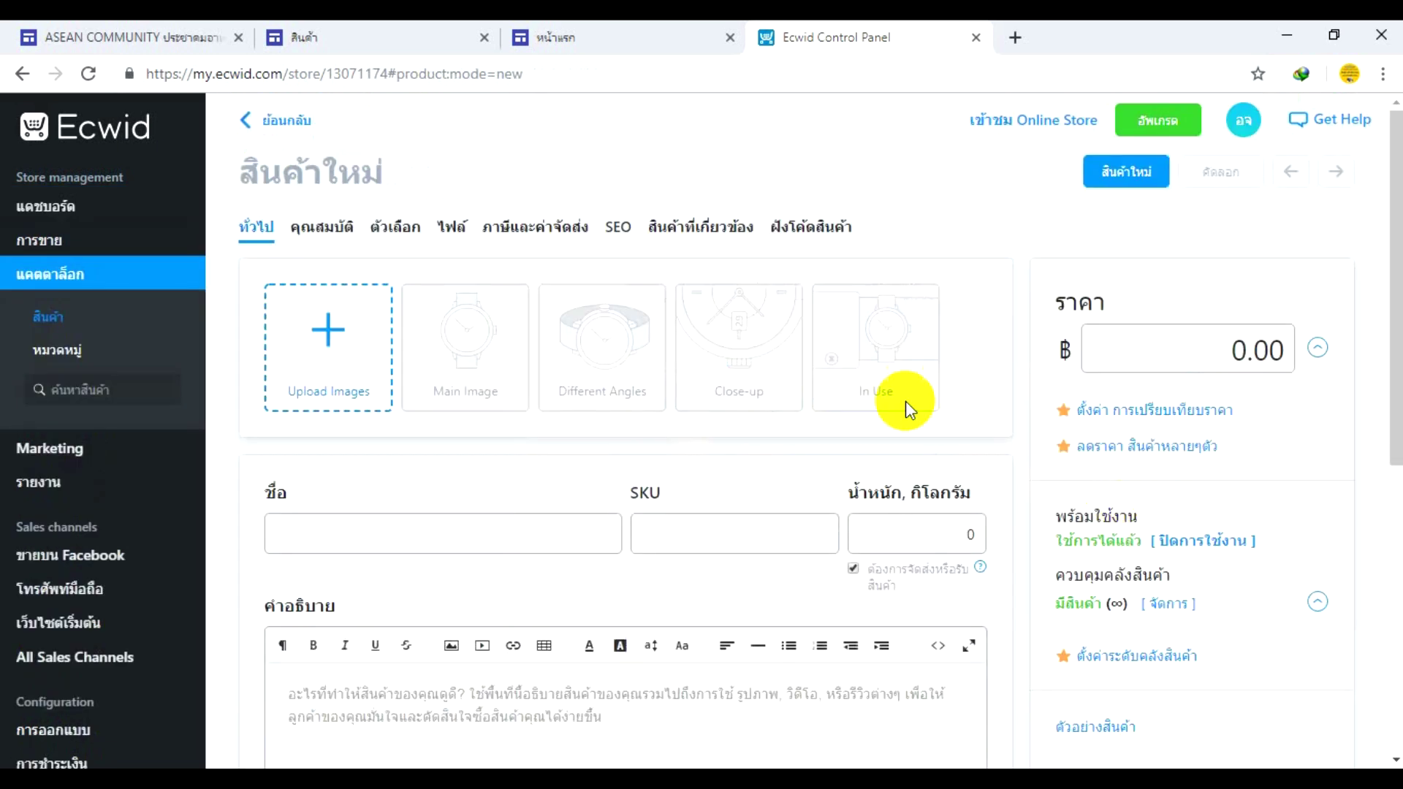
{"action": "scroll", "coordinate": [760, 426], "scroll_direction": "down", "scroll_amount": 3}
{"action": "scroll", "coordinate": [764, 435], "scroll_direction": "up", "scroll_amount": 2}
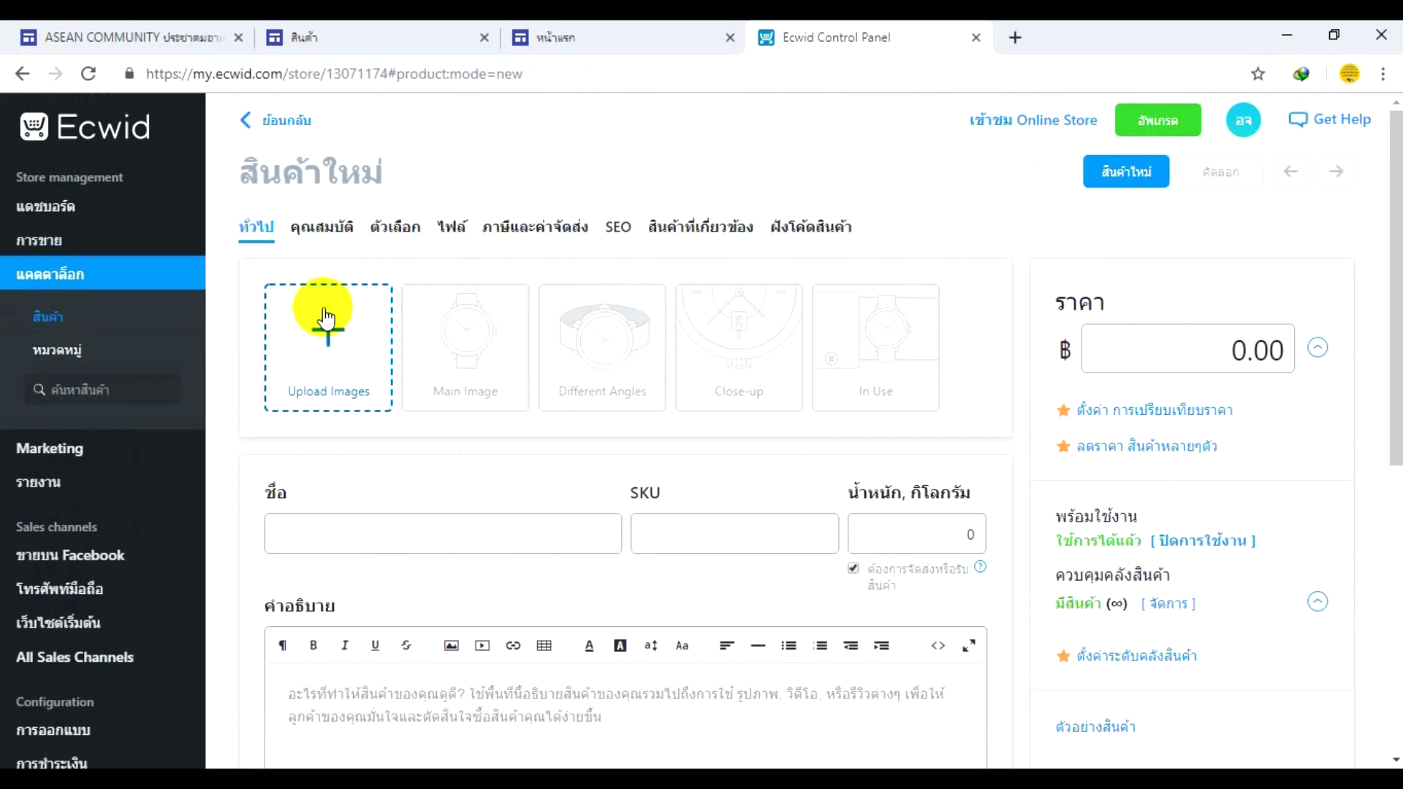
{"action": "left_click", "coordinate": [336, 355]}
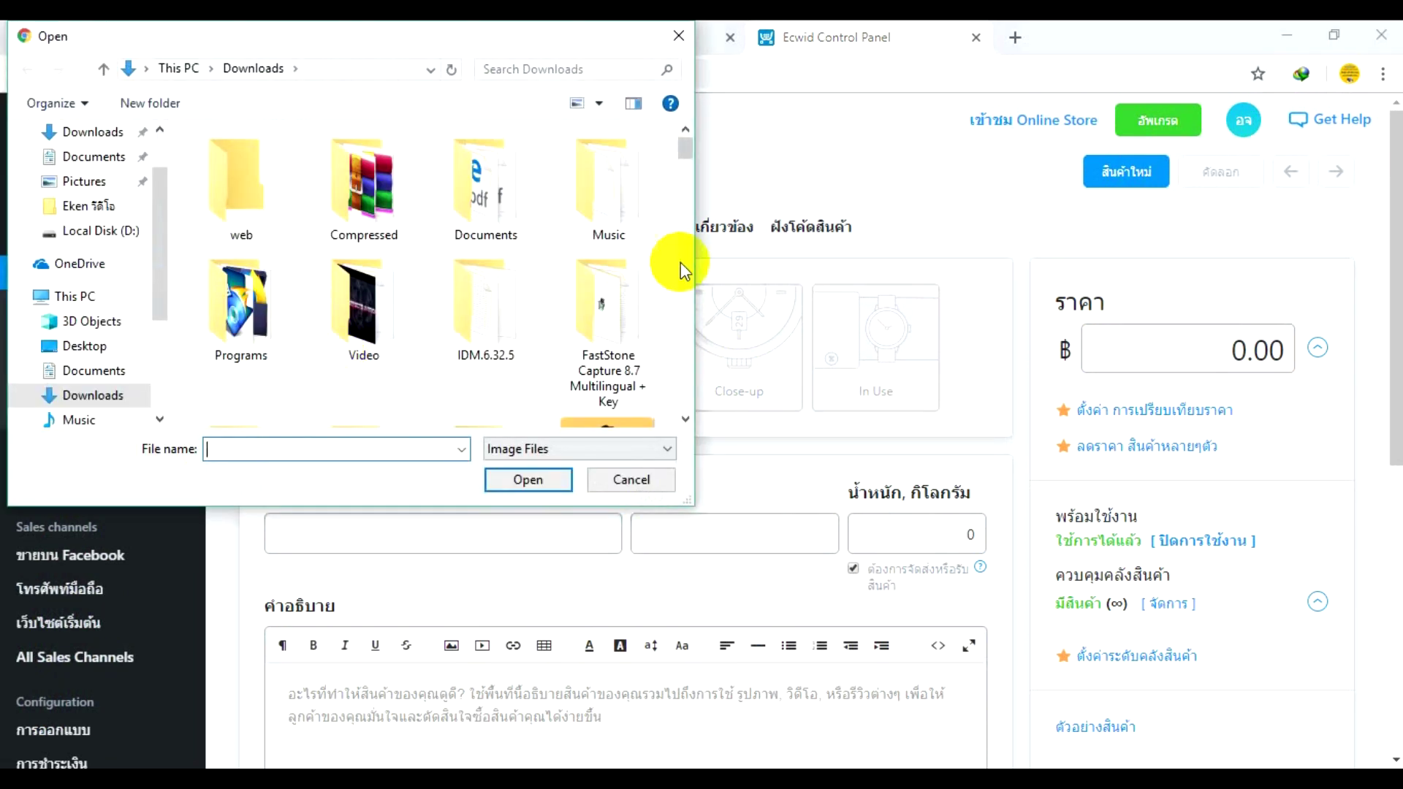
{"action": "left_click_drag", "start_coordinate": [684, 148], "coordinate": [685, 343]}
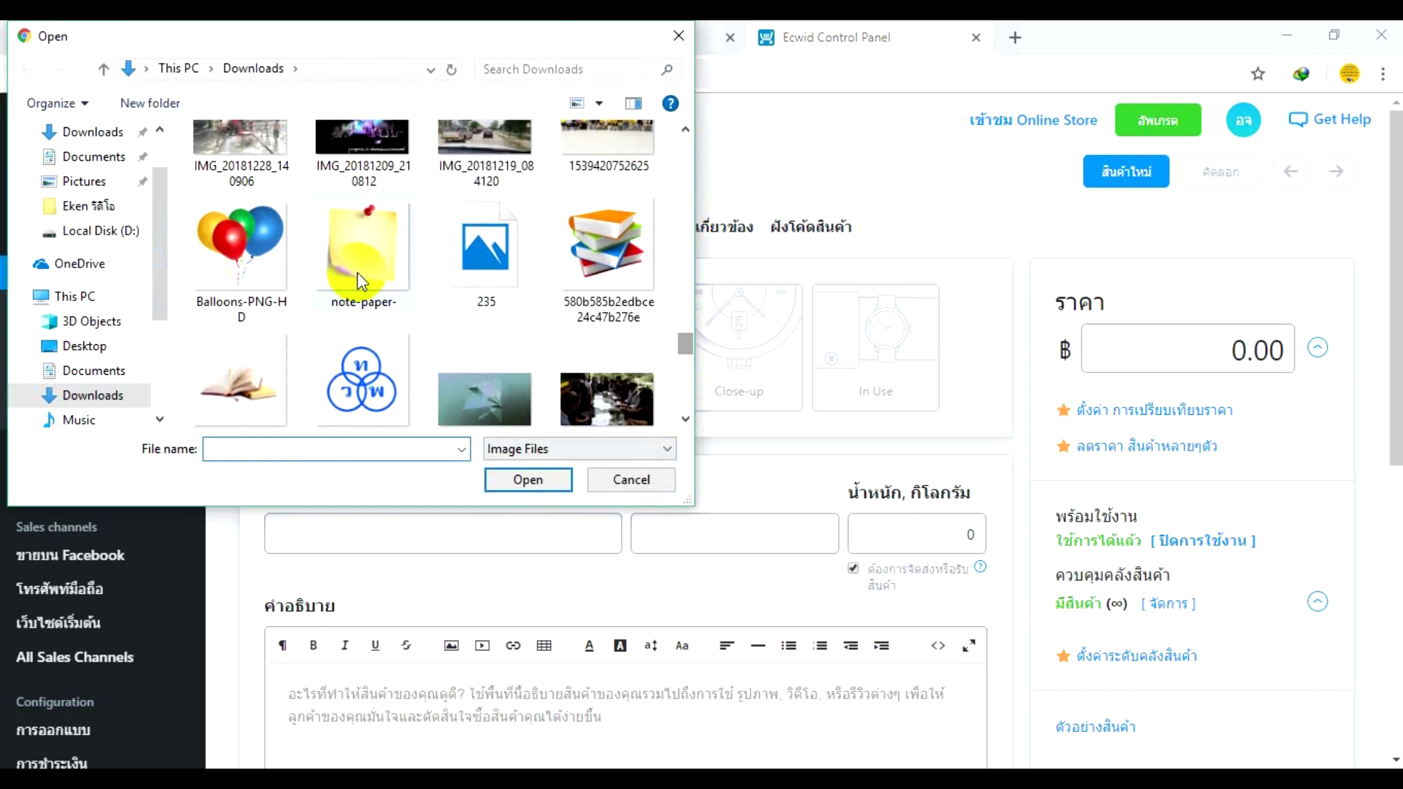
{"action": "double_click", "coordinate": [248, 257]}
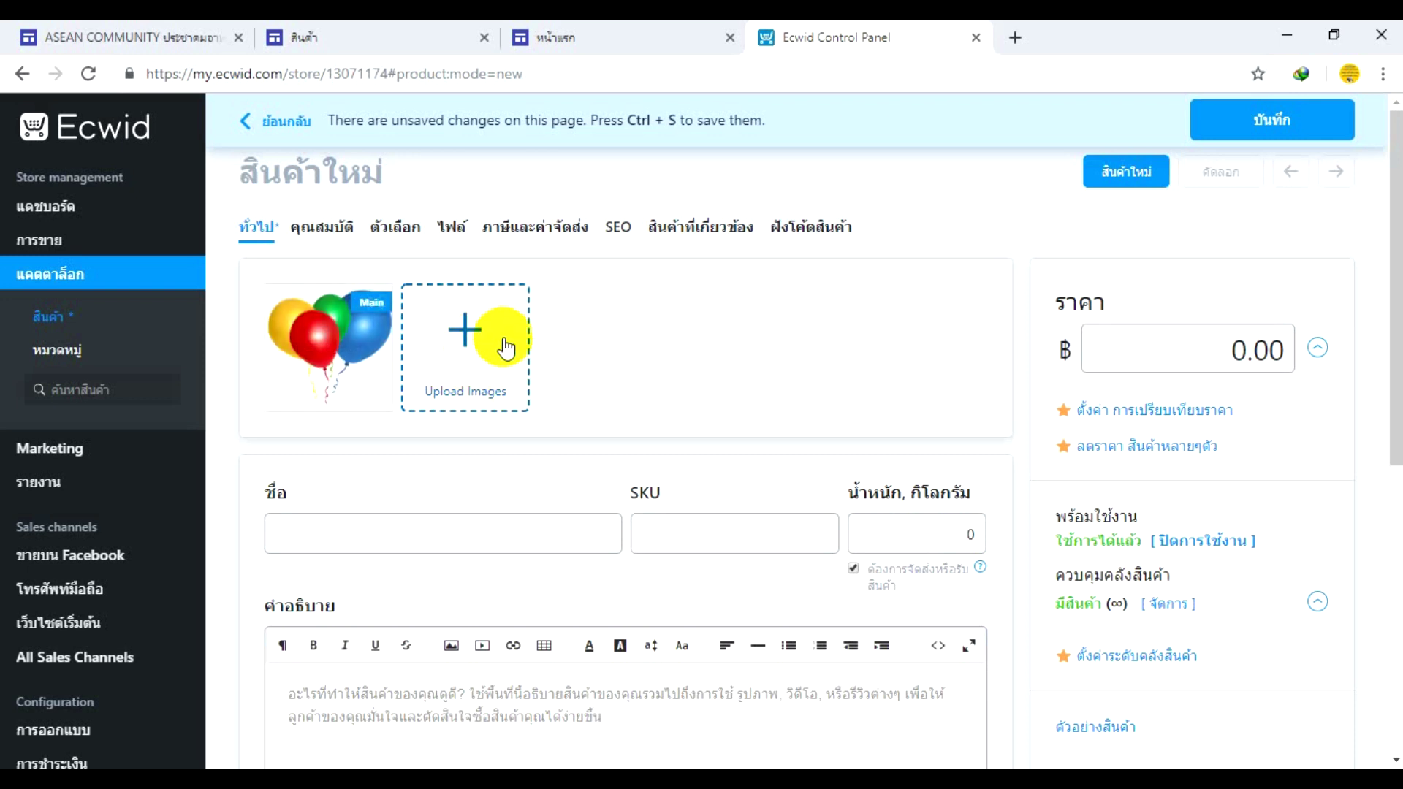
- Name the product ลูกโป่ง, set weight 0.01, describe the colourful balloons, price 150, and save
{"action": "scroll", "coordinate": [484, 369], "scroll_direction": "down", "scroll_amount": 1}
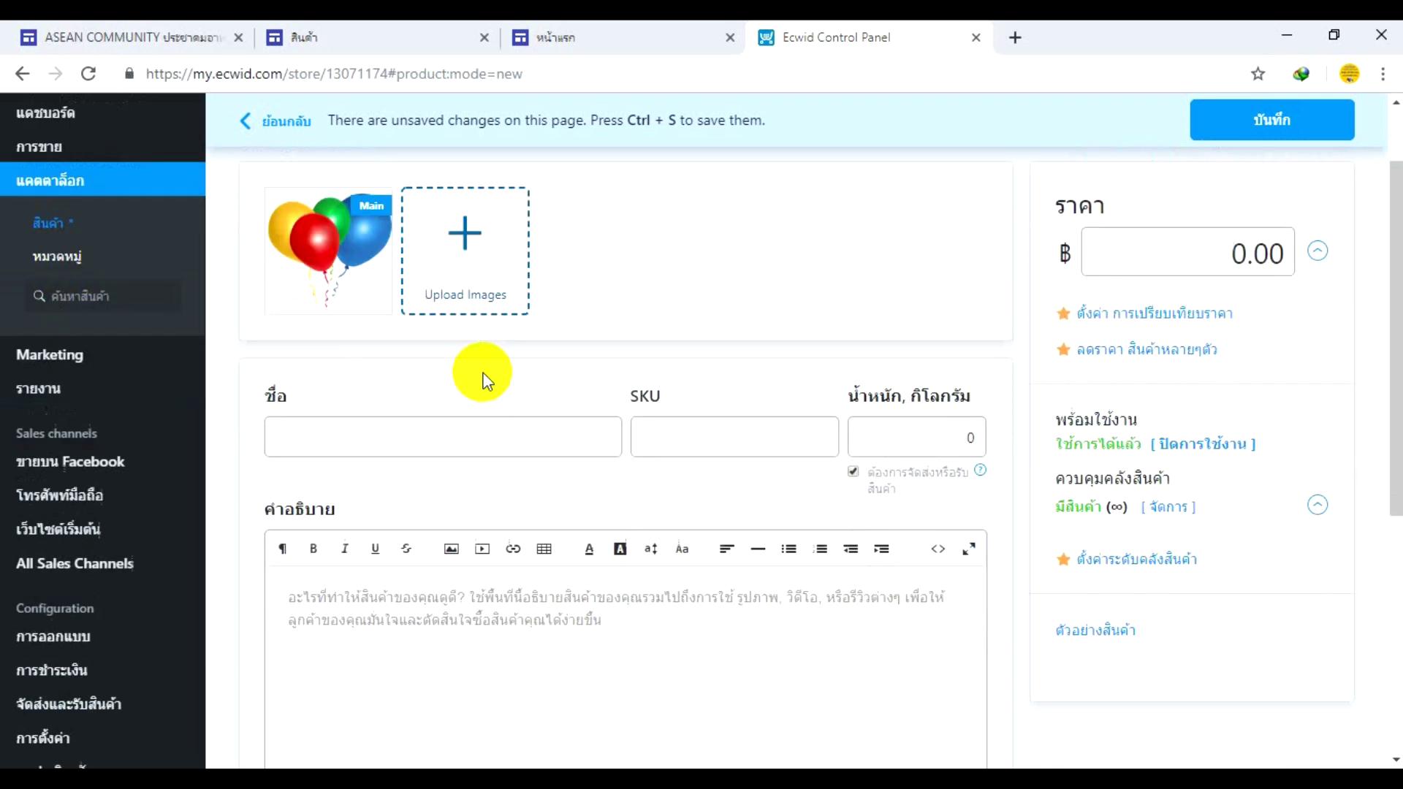
{"action": "left_click", "coordinate": [380, 420]}
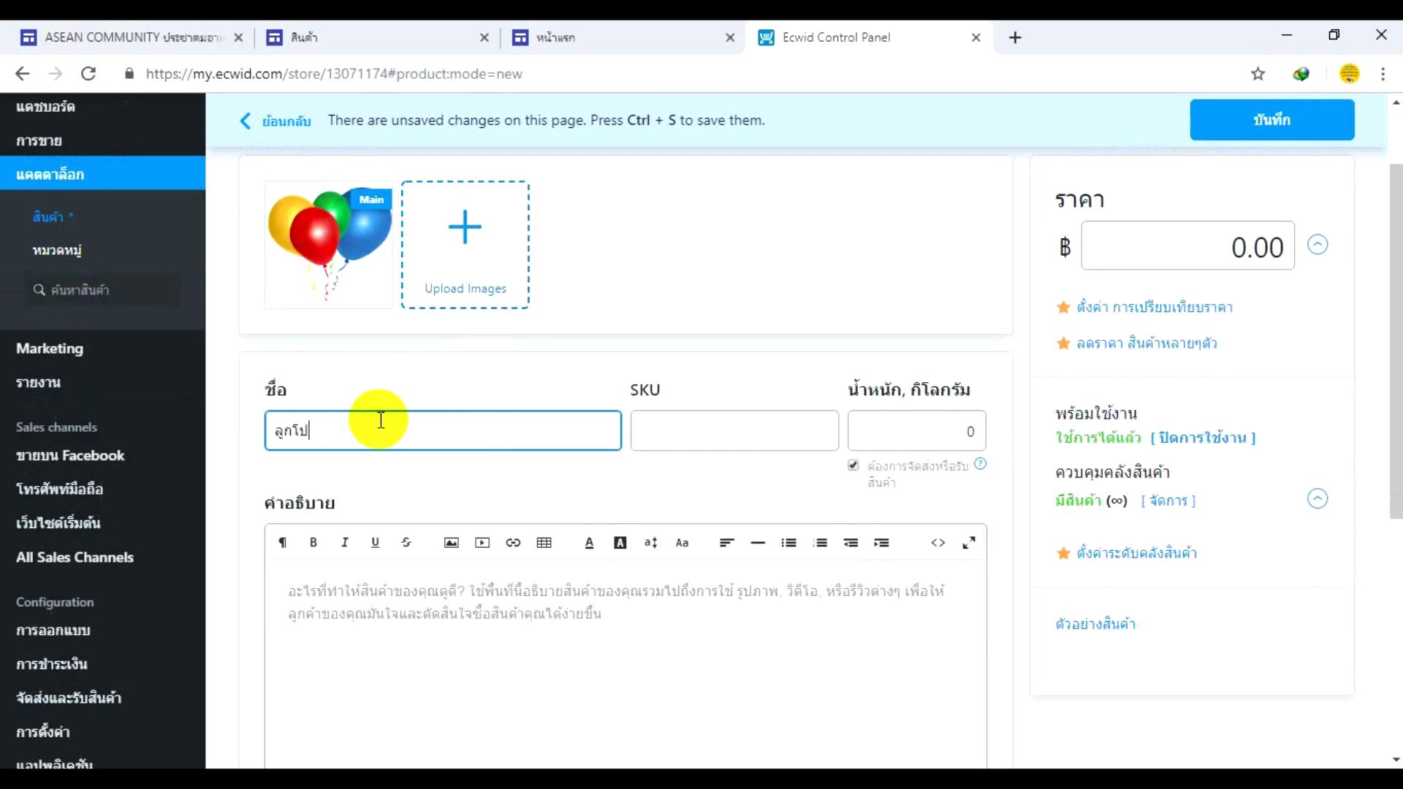
{"action": "key", "text": "Tab"}
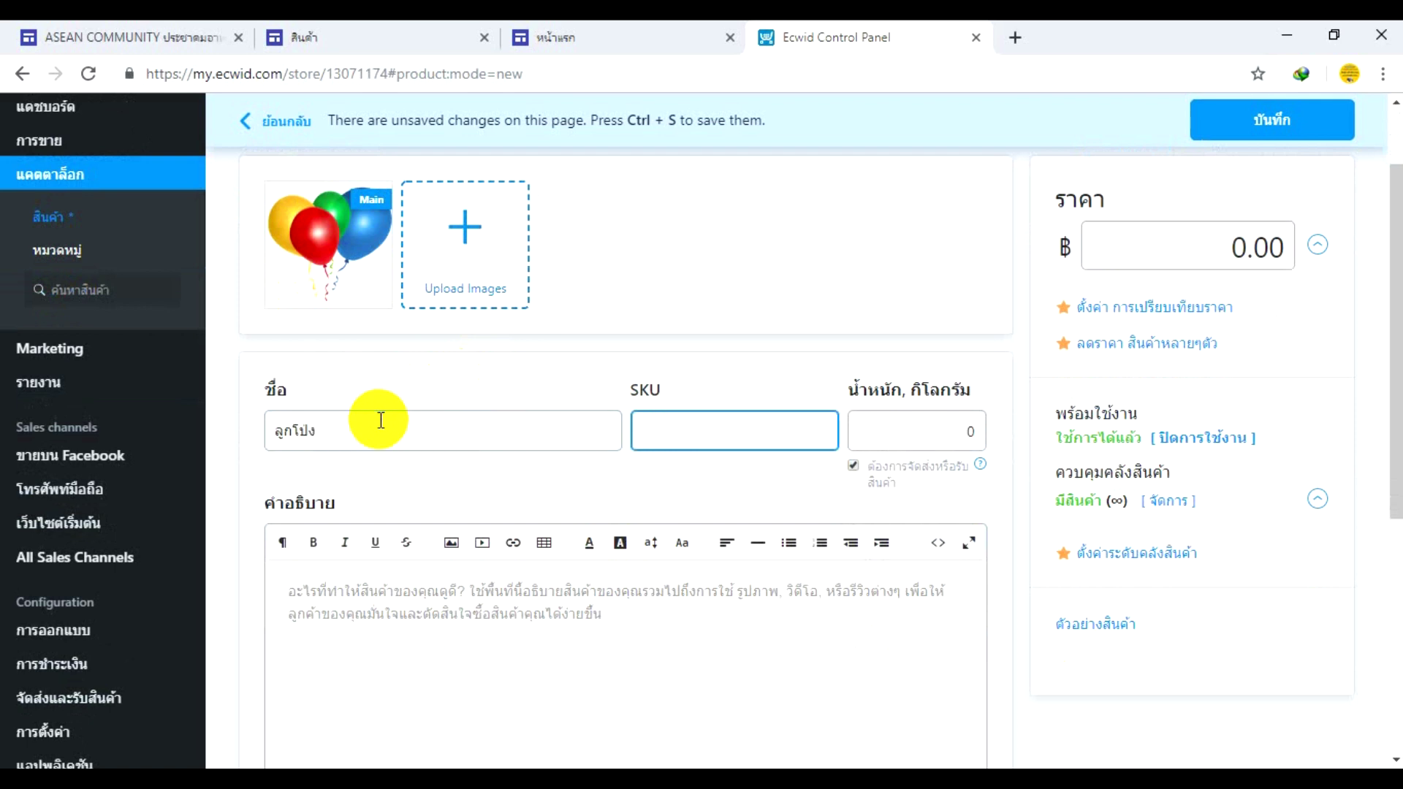
{"action": "key", "text": "Tab"}
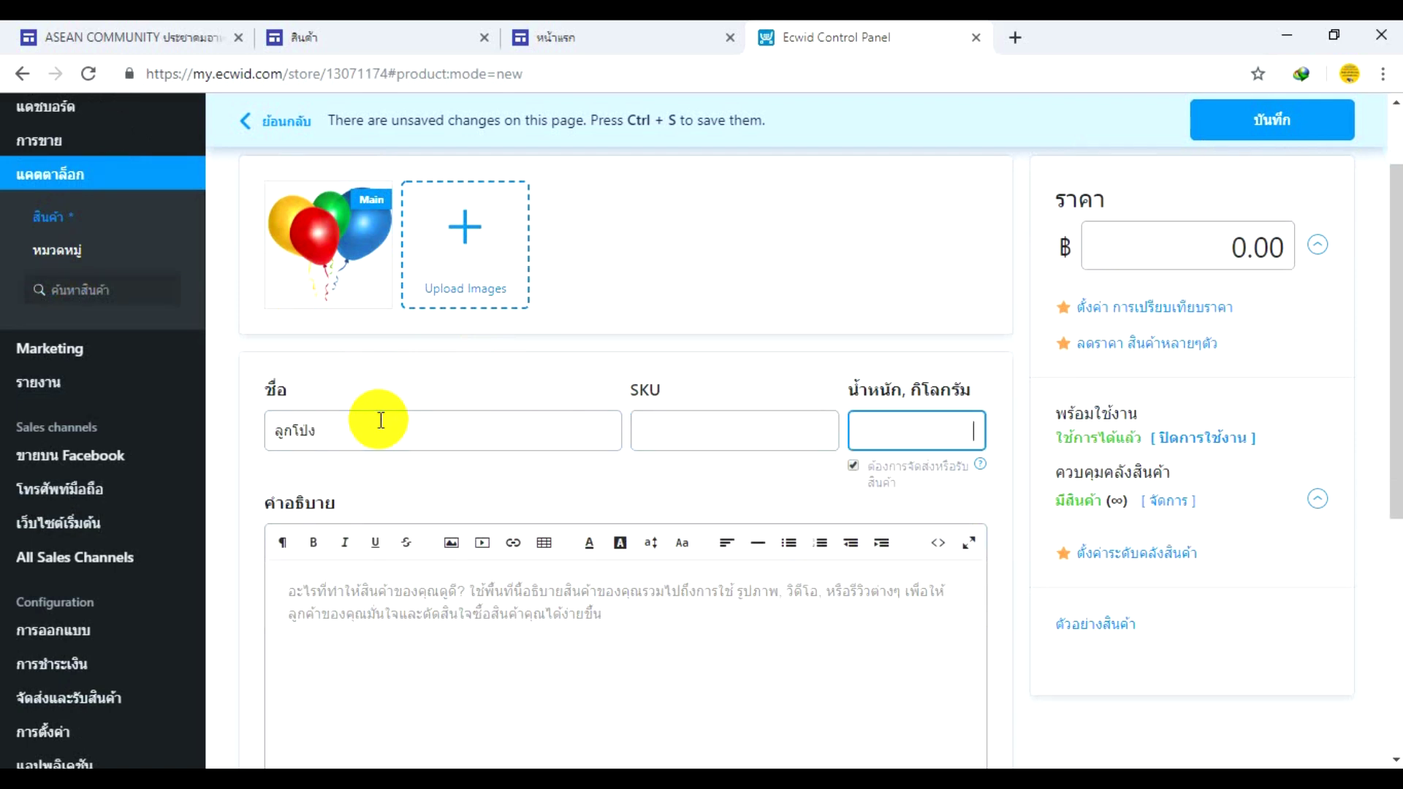
{"action": "type", "text": "0.01"}
{"action": "left_click", "coordinate": [349, 605]}
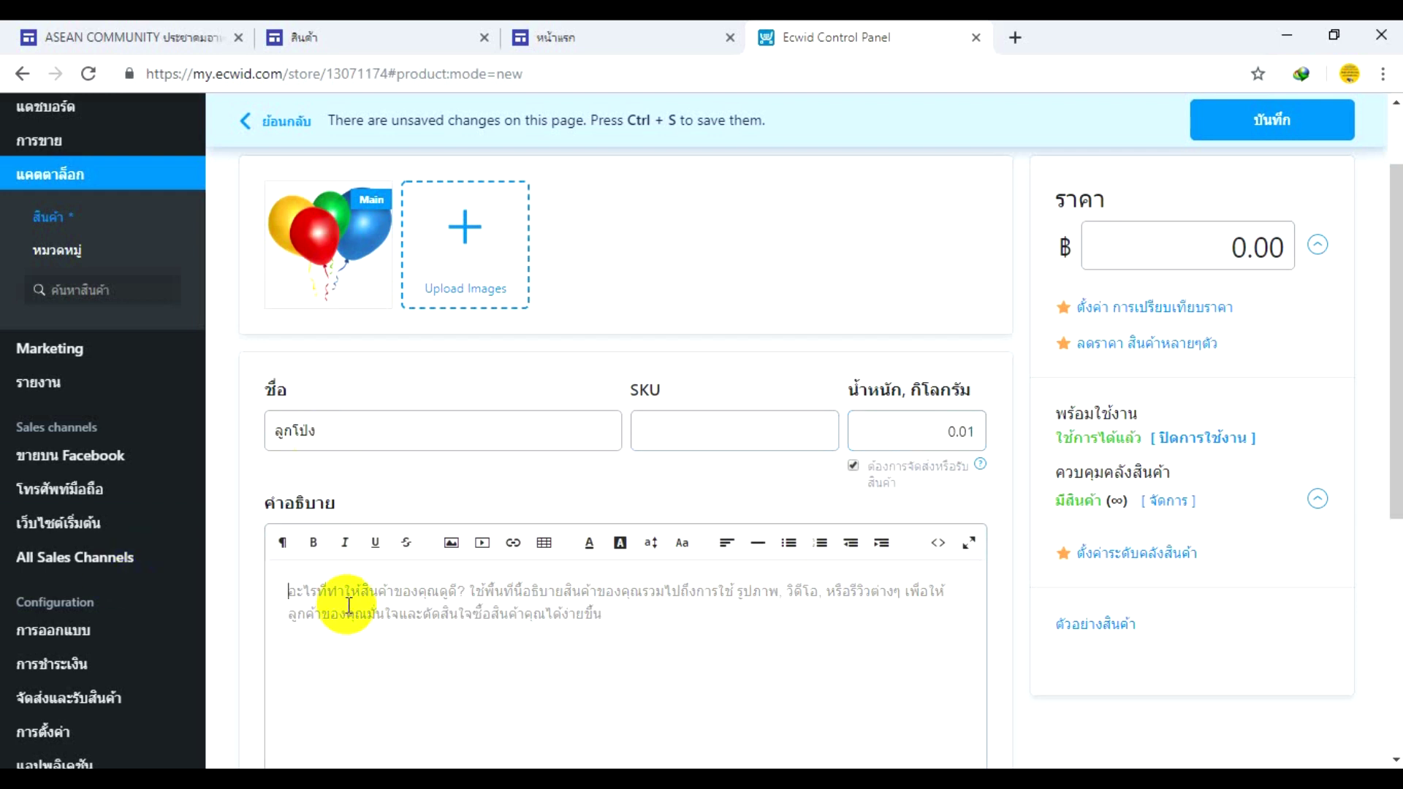
{"action": "type", "text": "ล"}
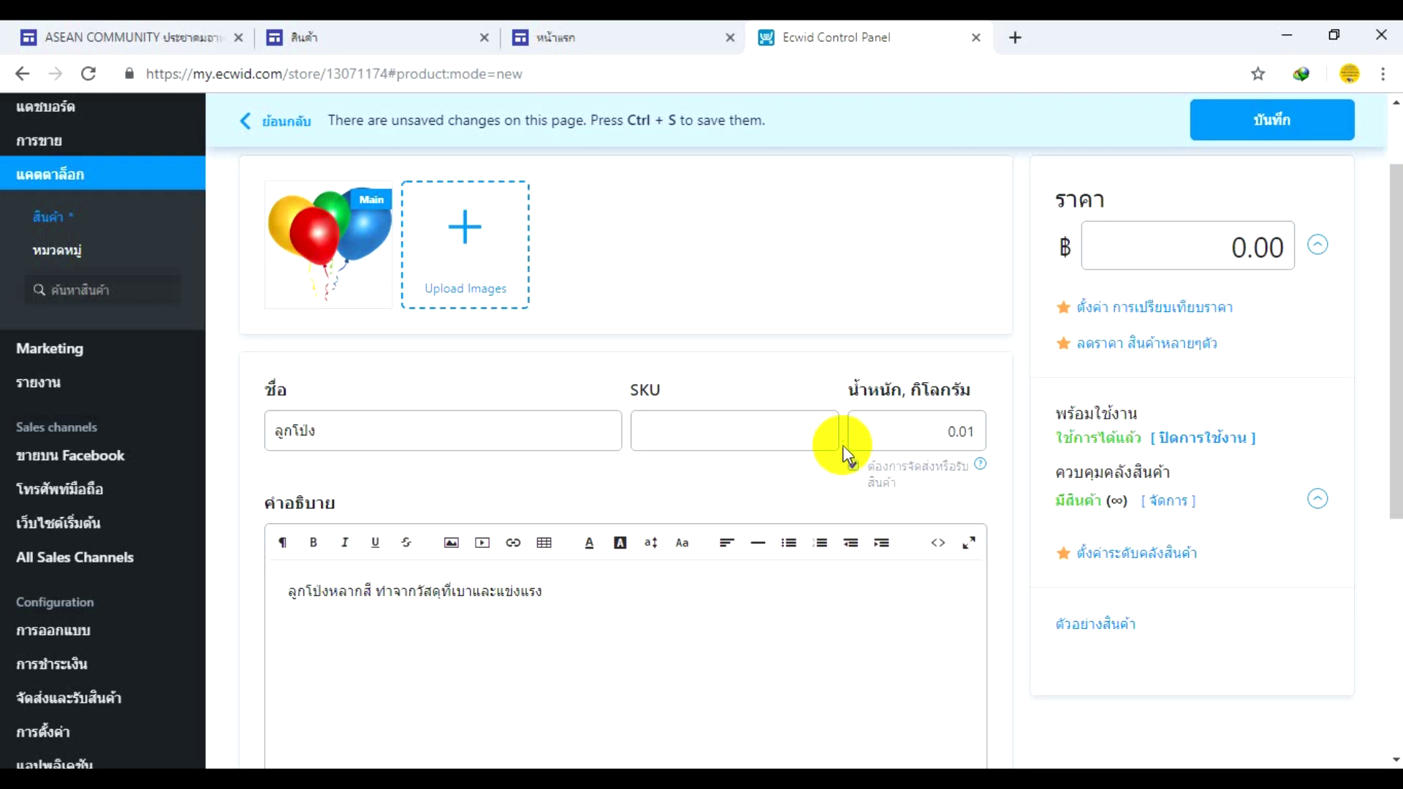
{"action": "left_click_drag", "start_coordinate": [1230, 248], "coordinate": [1293, 245]}
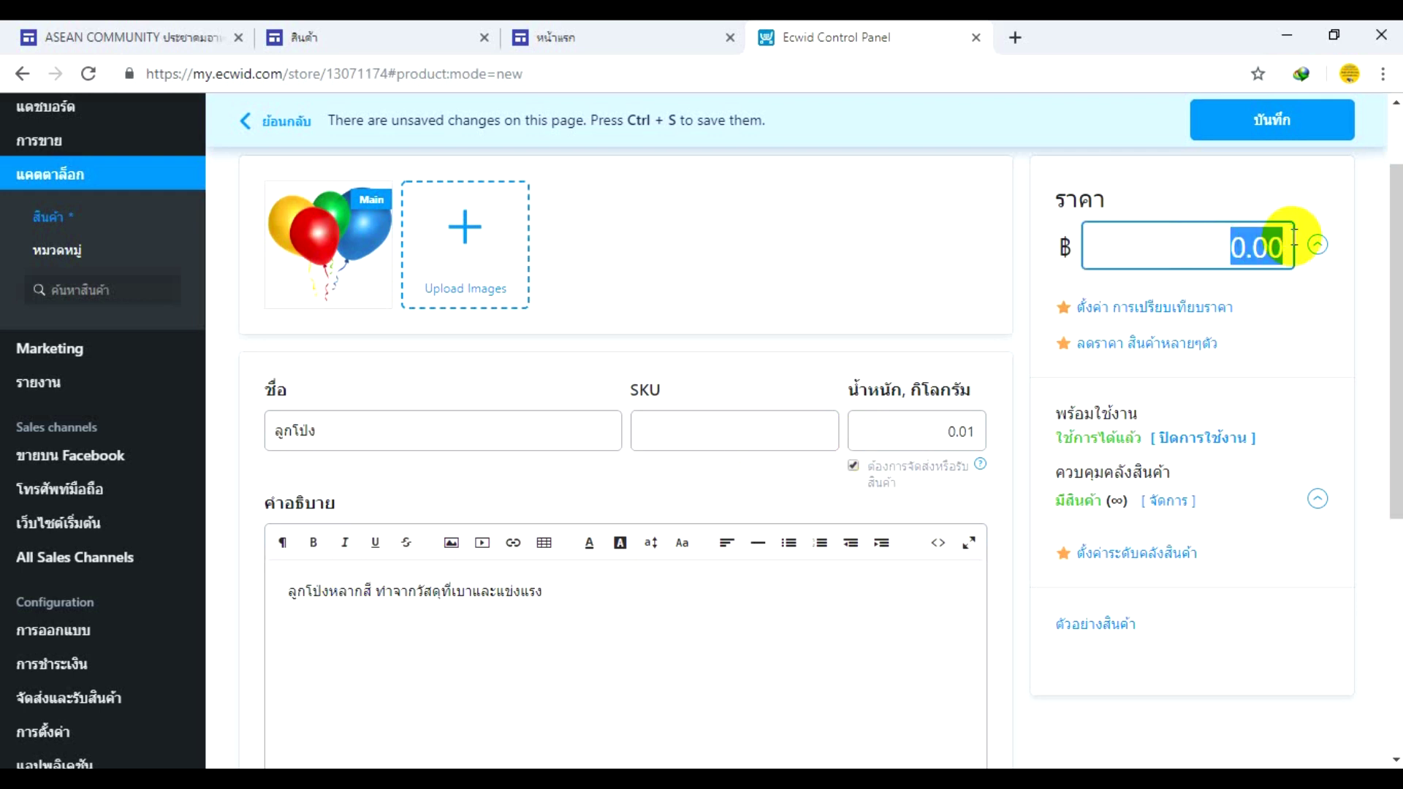
{"action": "type", "text": "150"}
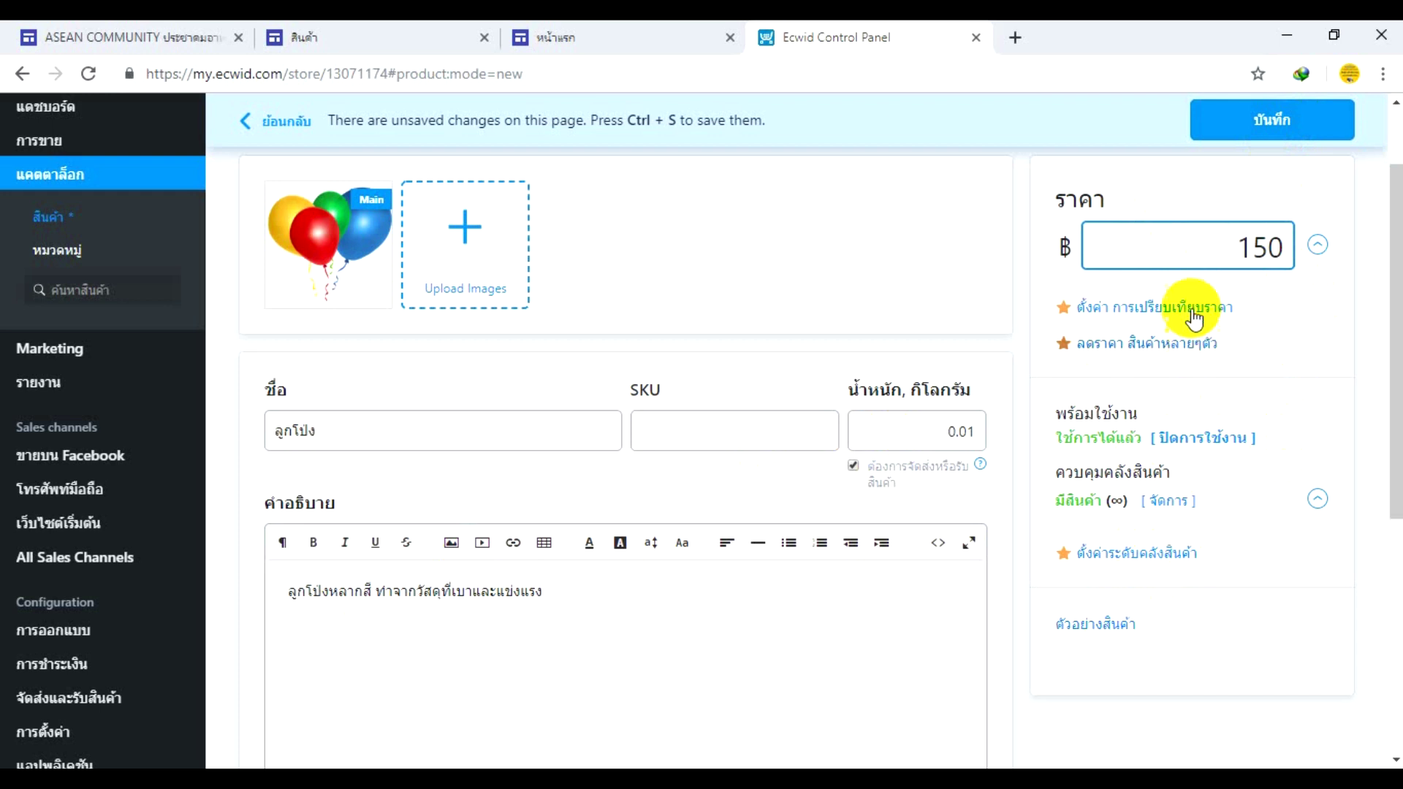
{"action": "left_click", "coordinate": [1236, 136]}
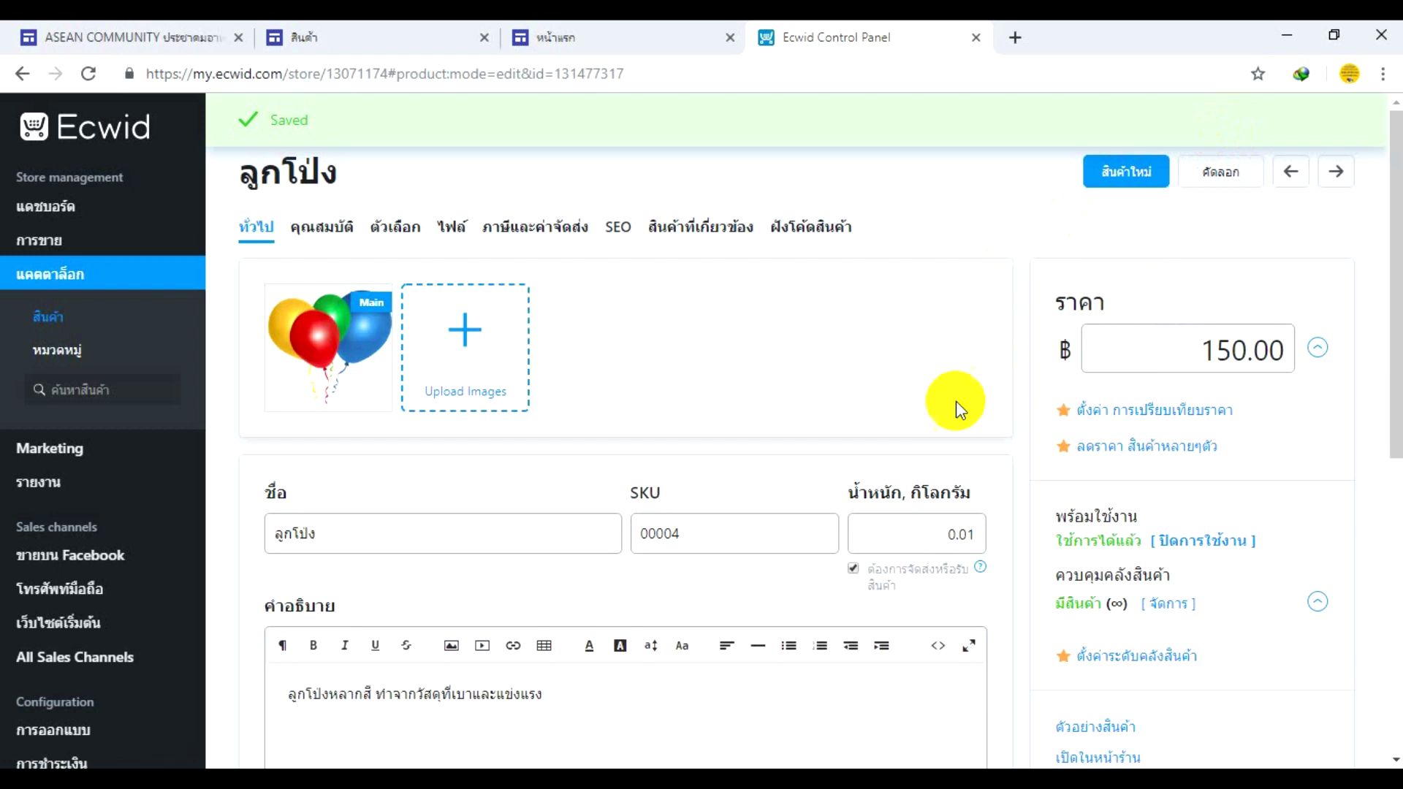
- Preview the ลูกโป่ง product, close the preview, and open it on the live storefront
{"action": "scroll", "coordinate": [956, 400], "scroll_direction": "down", "scroll_amount": 2}
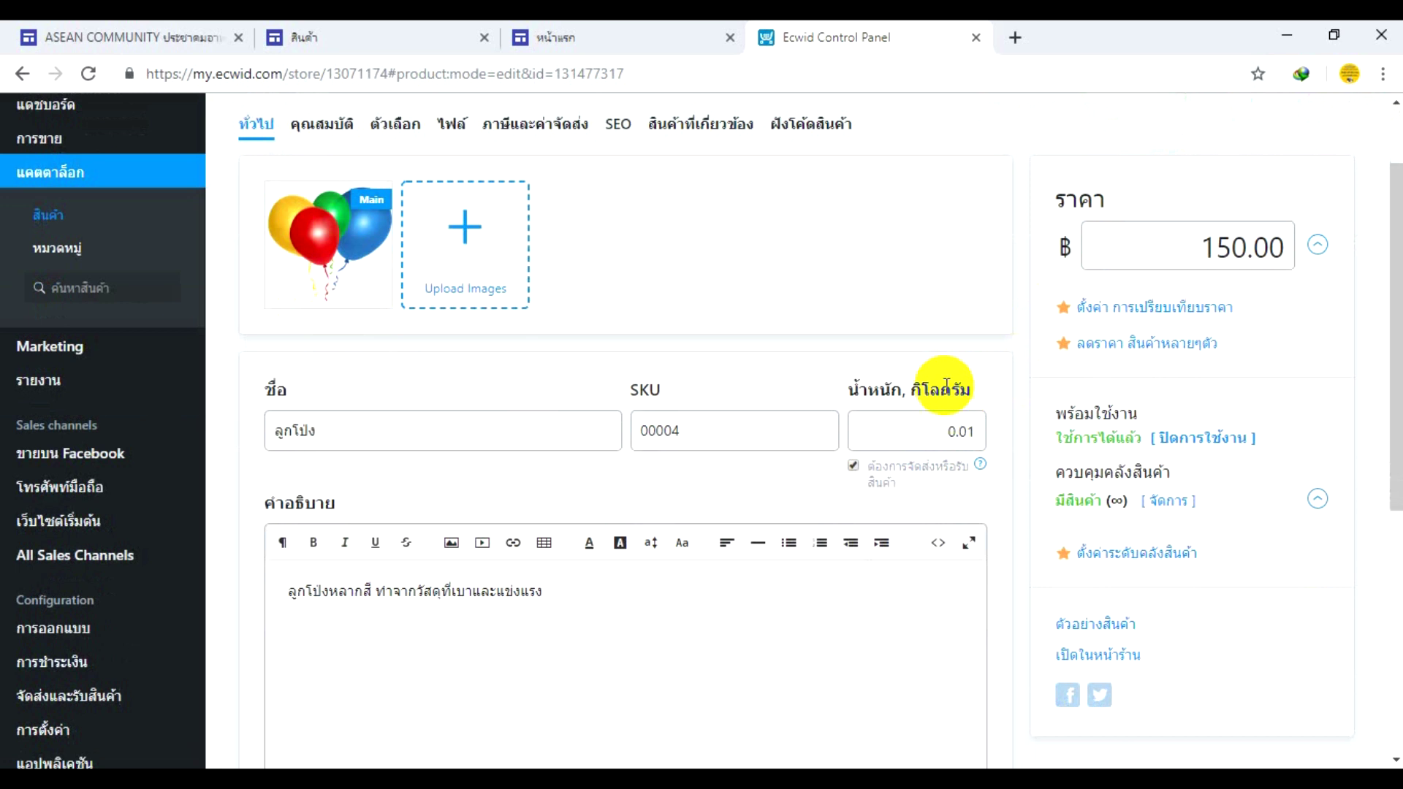
{"action": "left_click", "coordinate": [1095, 635]}
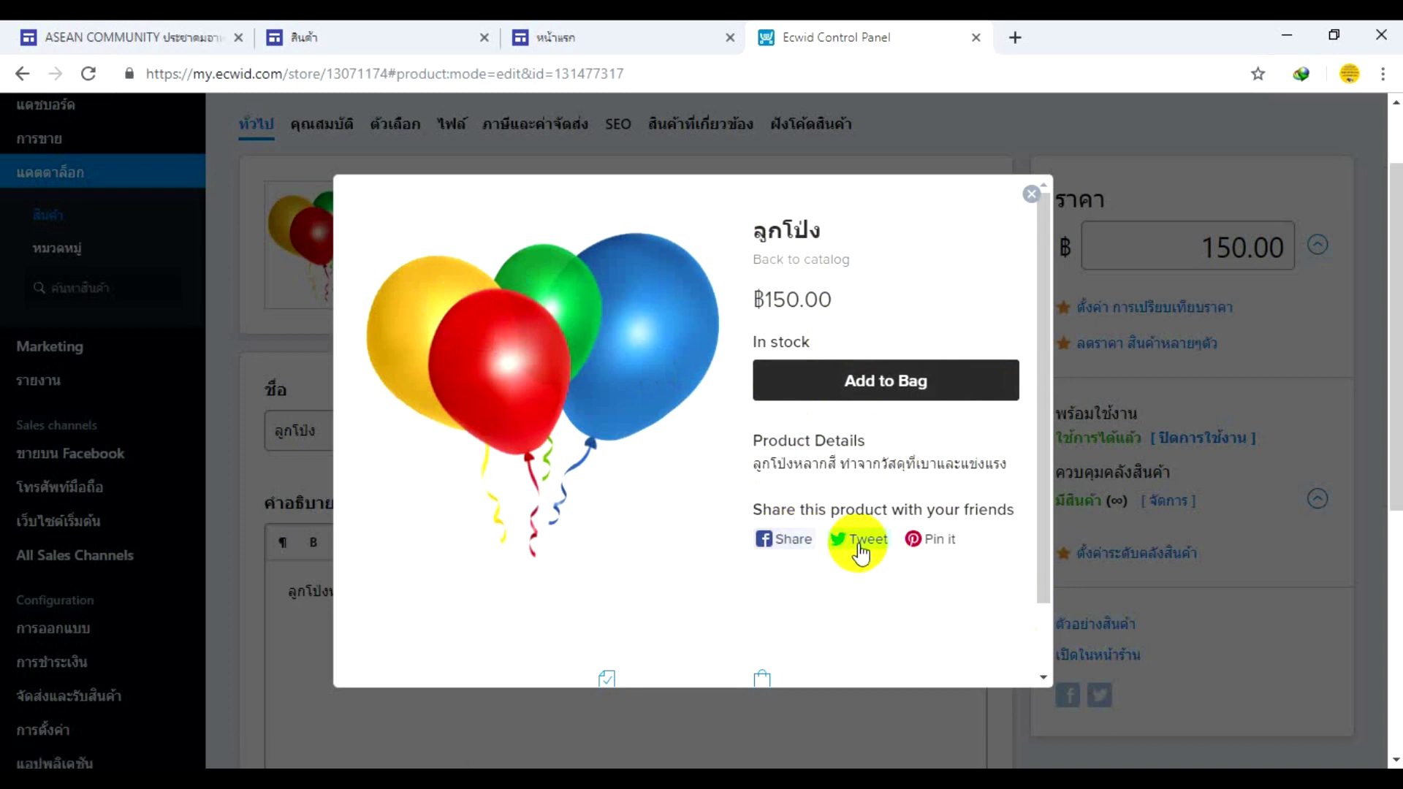
{"action": "left_click_drag", "start_coordinate": [1045, 349], "coordinate": [1036, 458]}
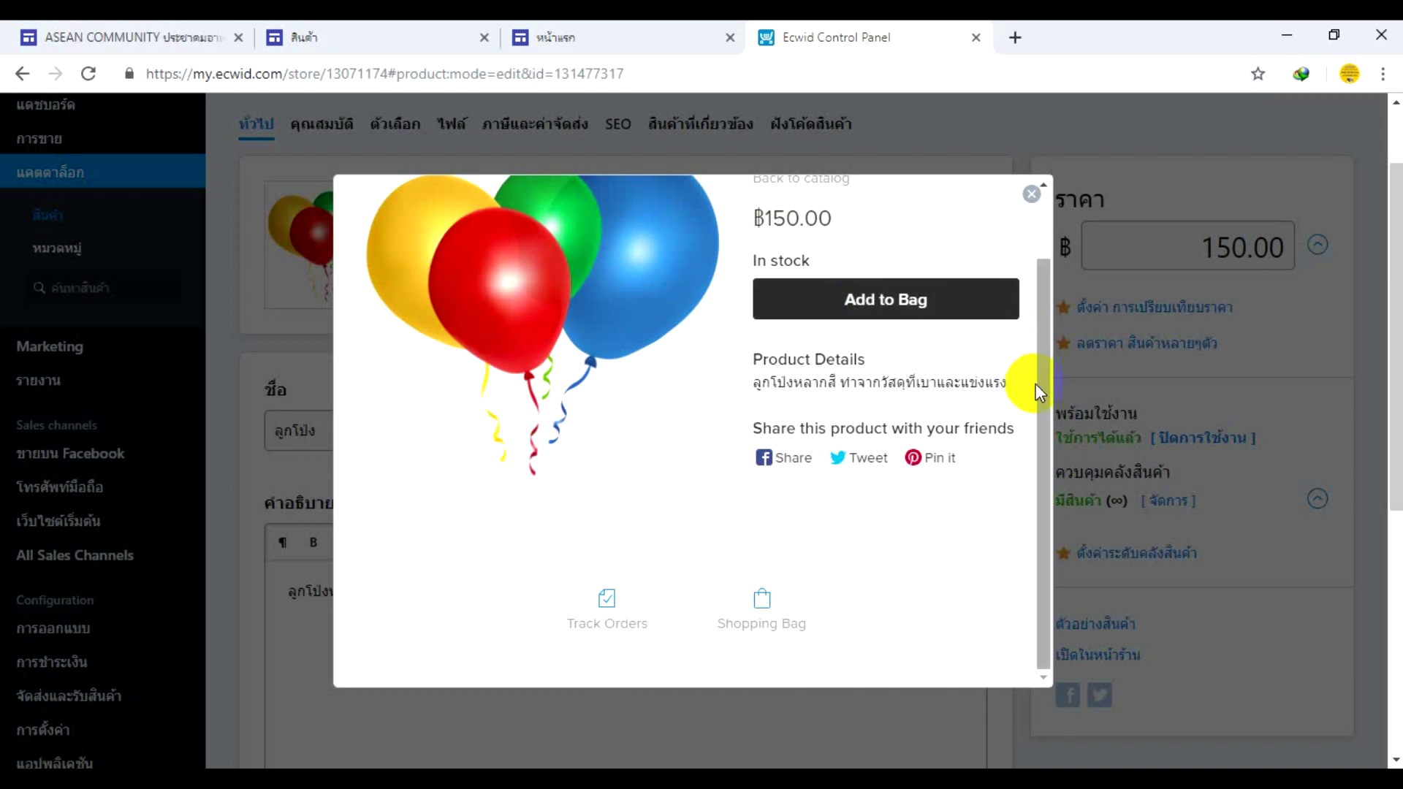
{"action": "left_click_drag", "start_coordinate": [1036, 384], "coordinate": [1052, 322]}
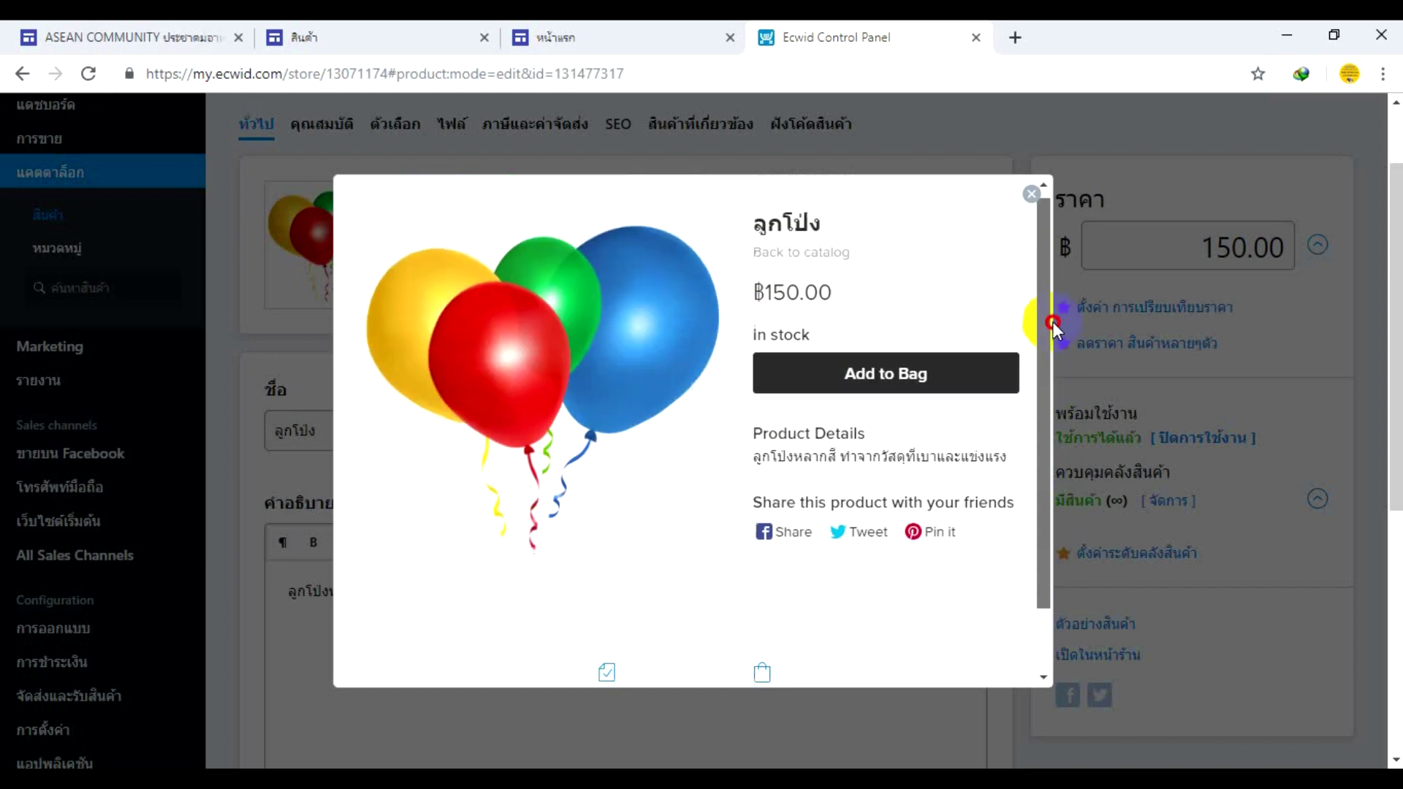
{"action": "left_click", "coordinate": [804, 260]}
{"action": "left_click", "coordinate": [705, 515]}
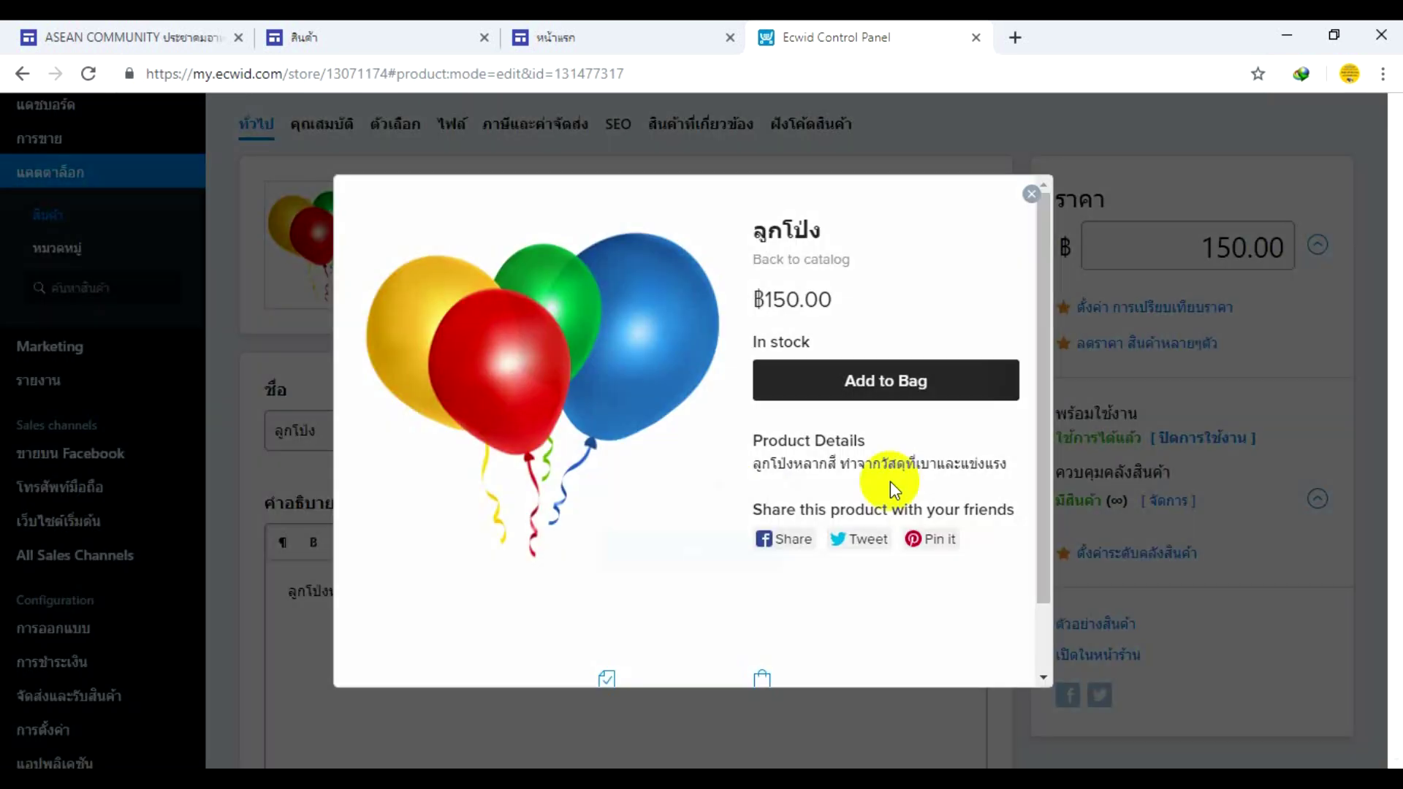
{"action": "left_click", "coordinate": [1031, 195]}
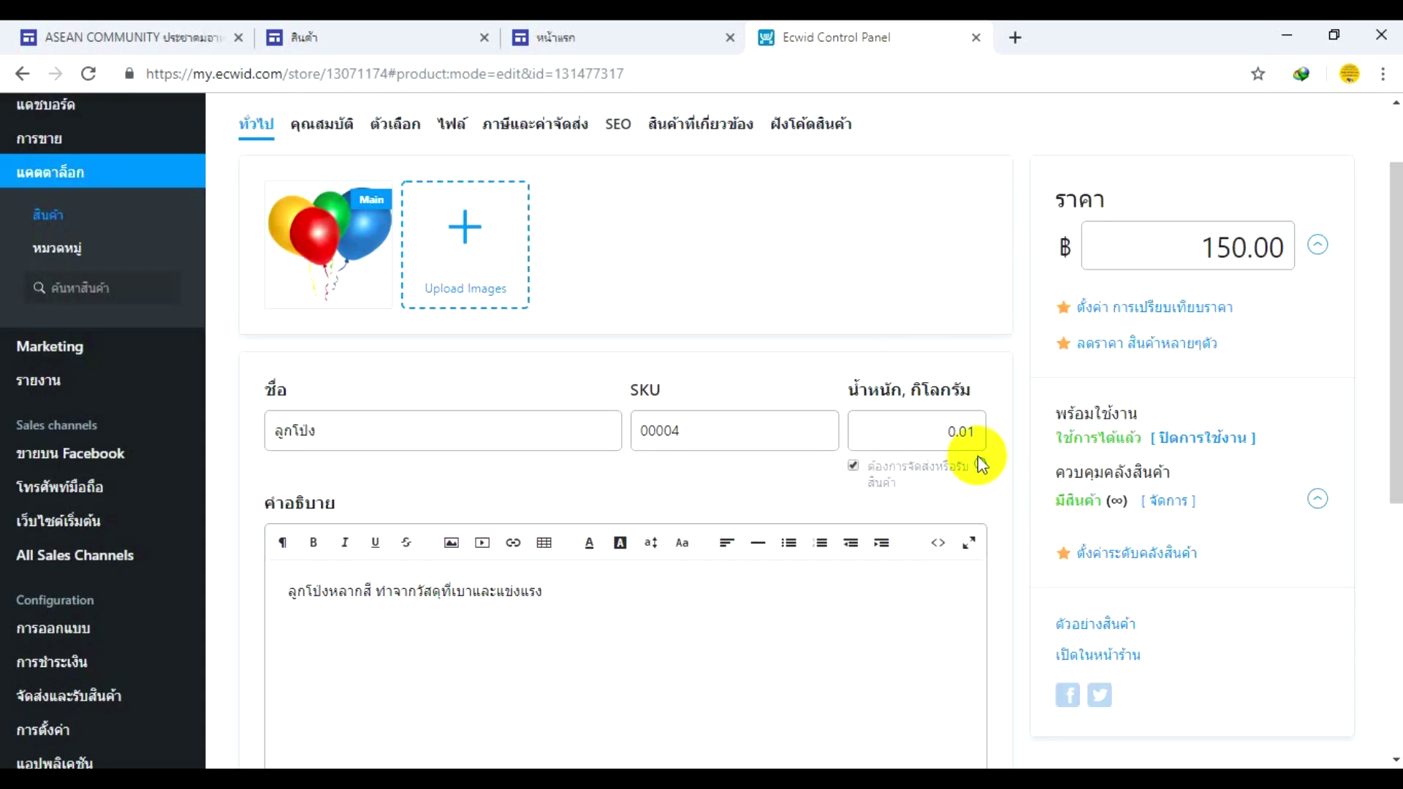
{"action": "left_click", "coordinate": [1095, 654]}
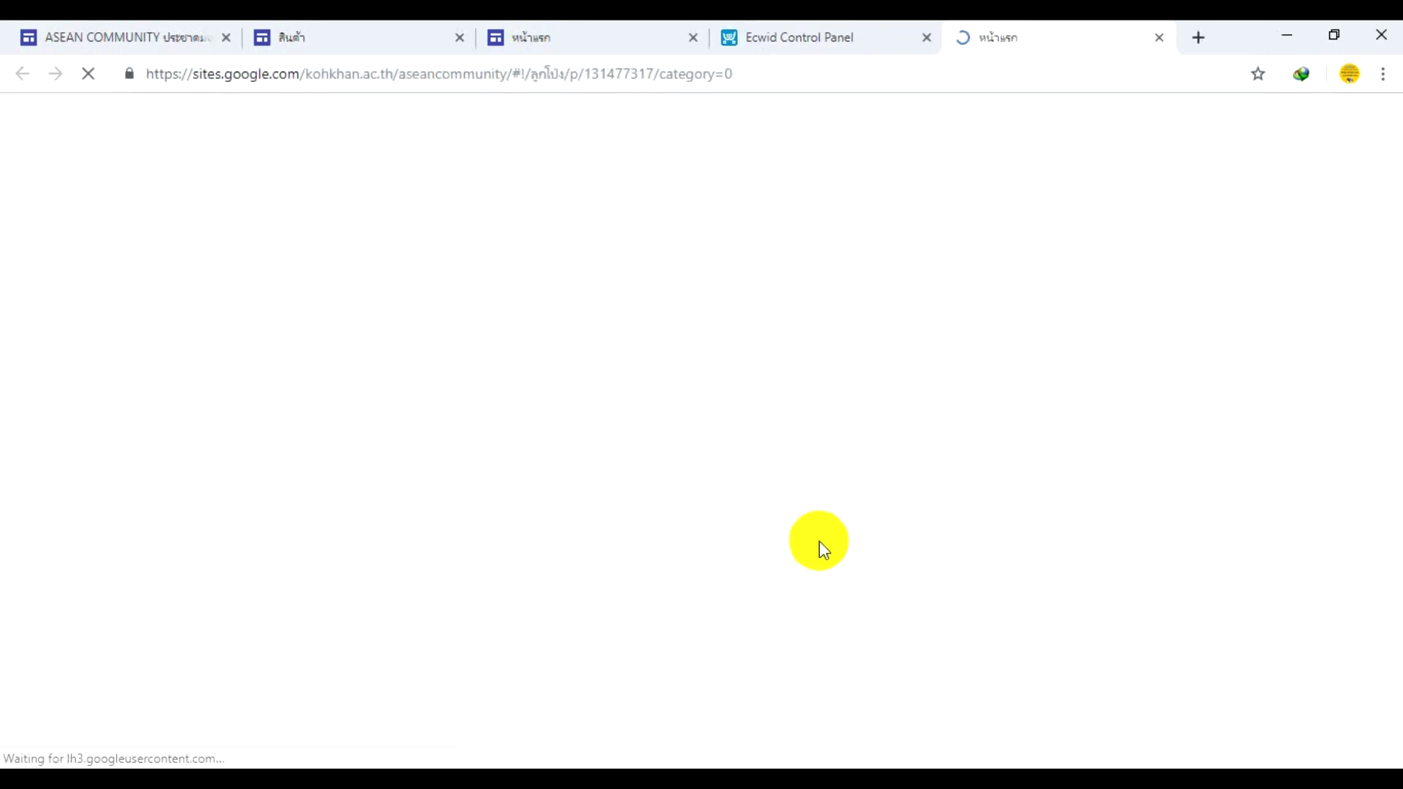
- Go to the site's สินค้า products page and scroll to the Featured Products
{"action": "scroll", "coordinate": [736, 288], "scroll_direction": "down", "scroll_amount": 2}
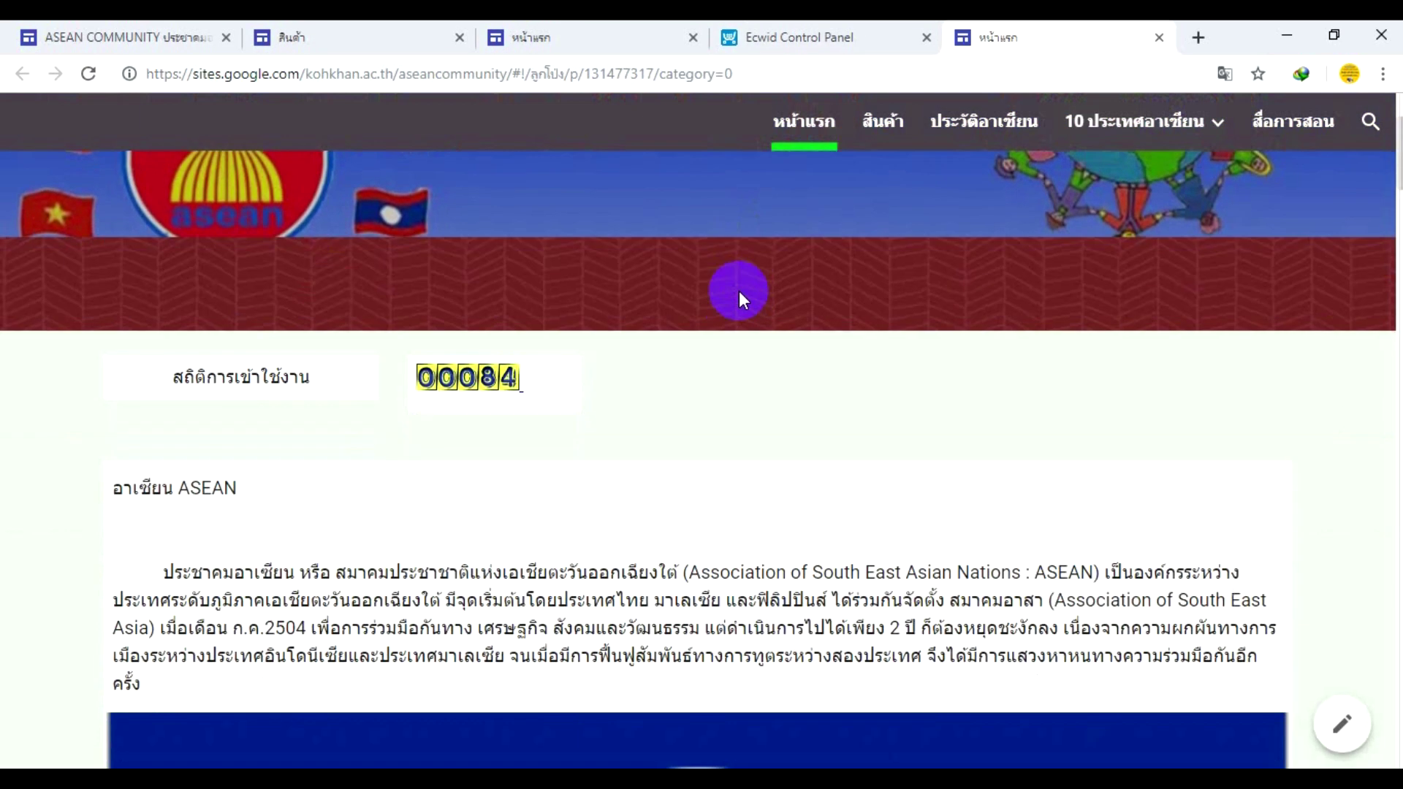
{"action": "left_click", "coordinate": [883, 124]}
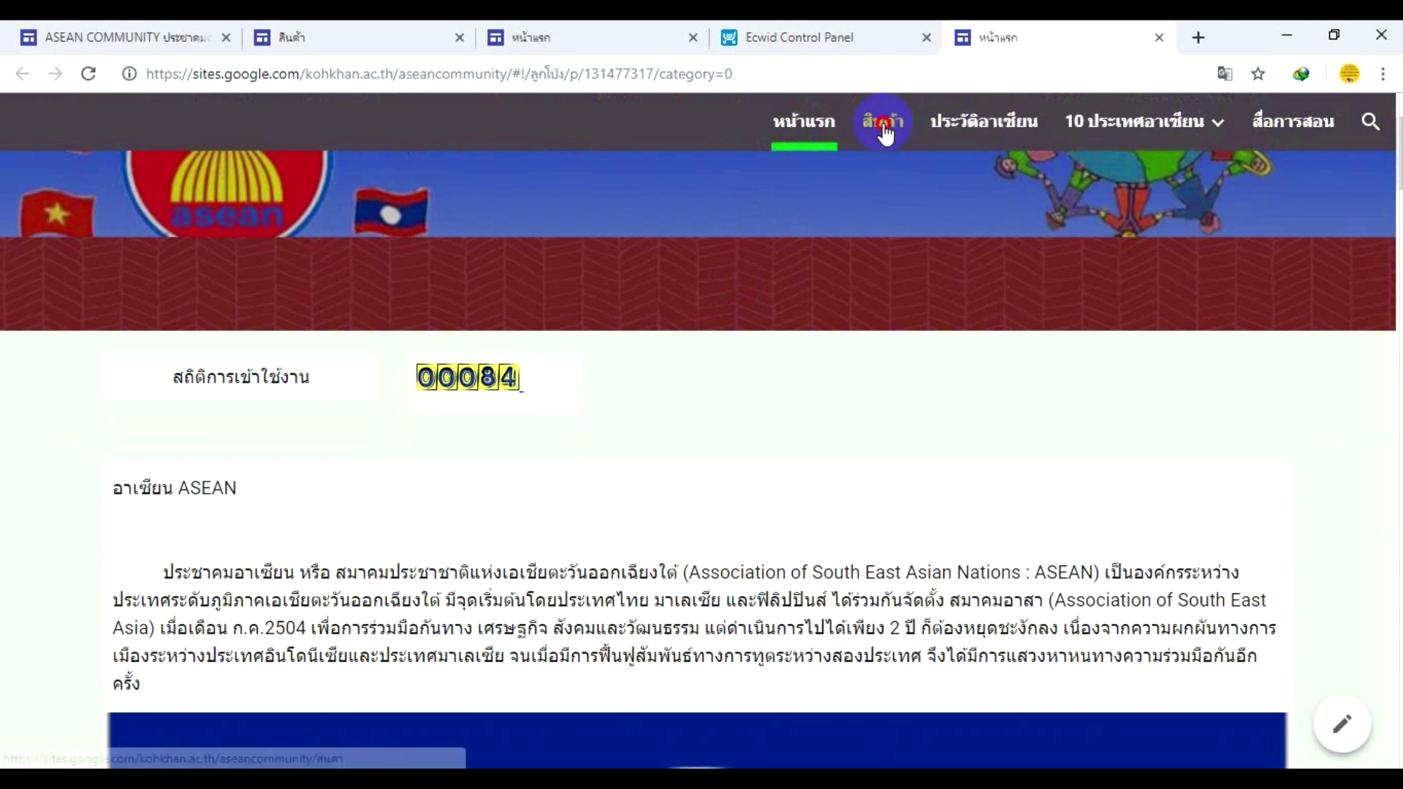
{"action": "scroll", "coordinate": [898, 183], "scroll_direction": "down", "scroll_amount": 3}
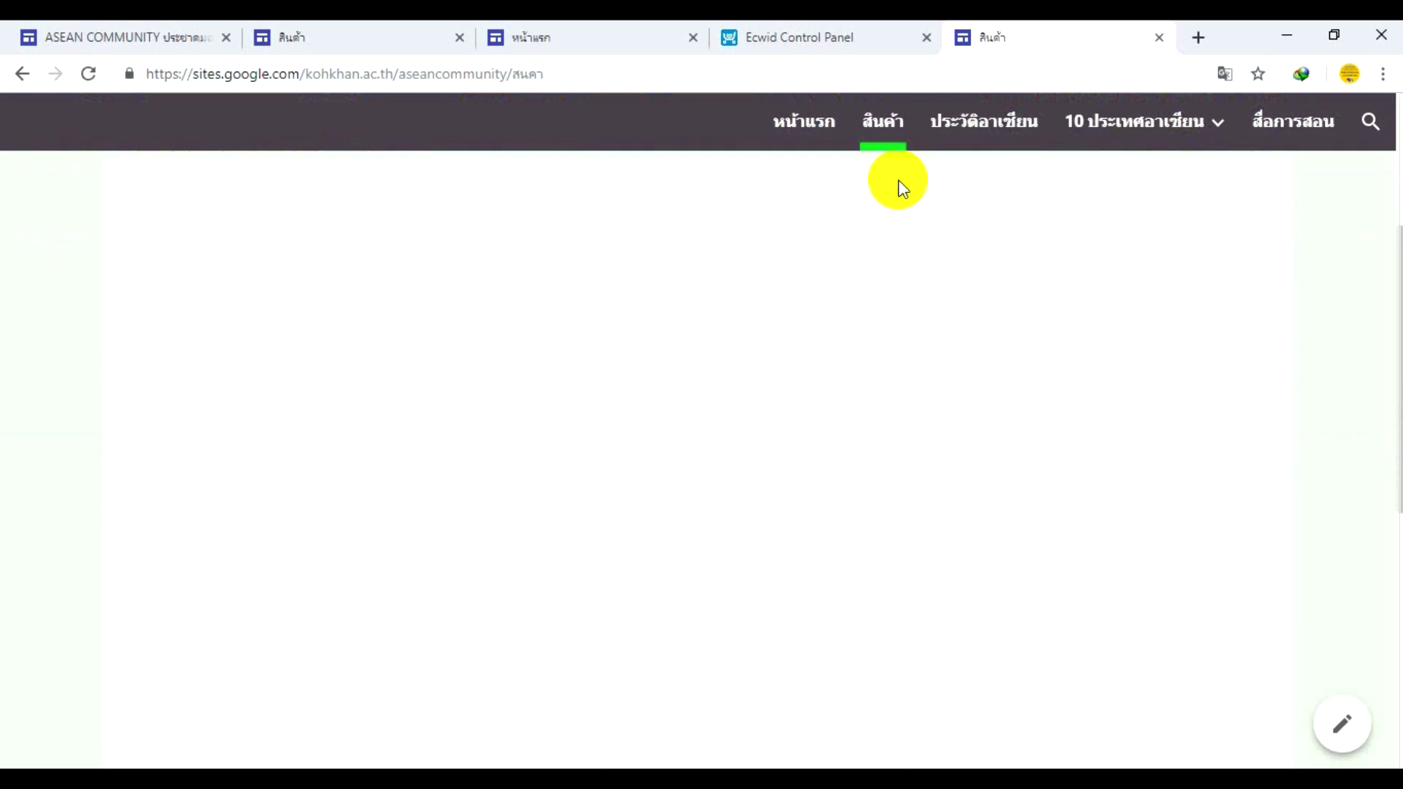
{"action": "scroll", "coordinate": [892, 219], "scroll_direction": "down", "scroll_amount": 5}
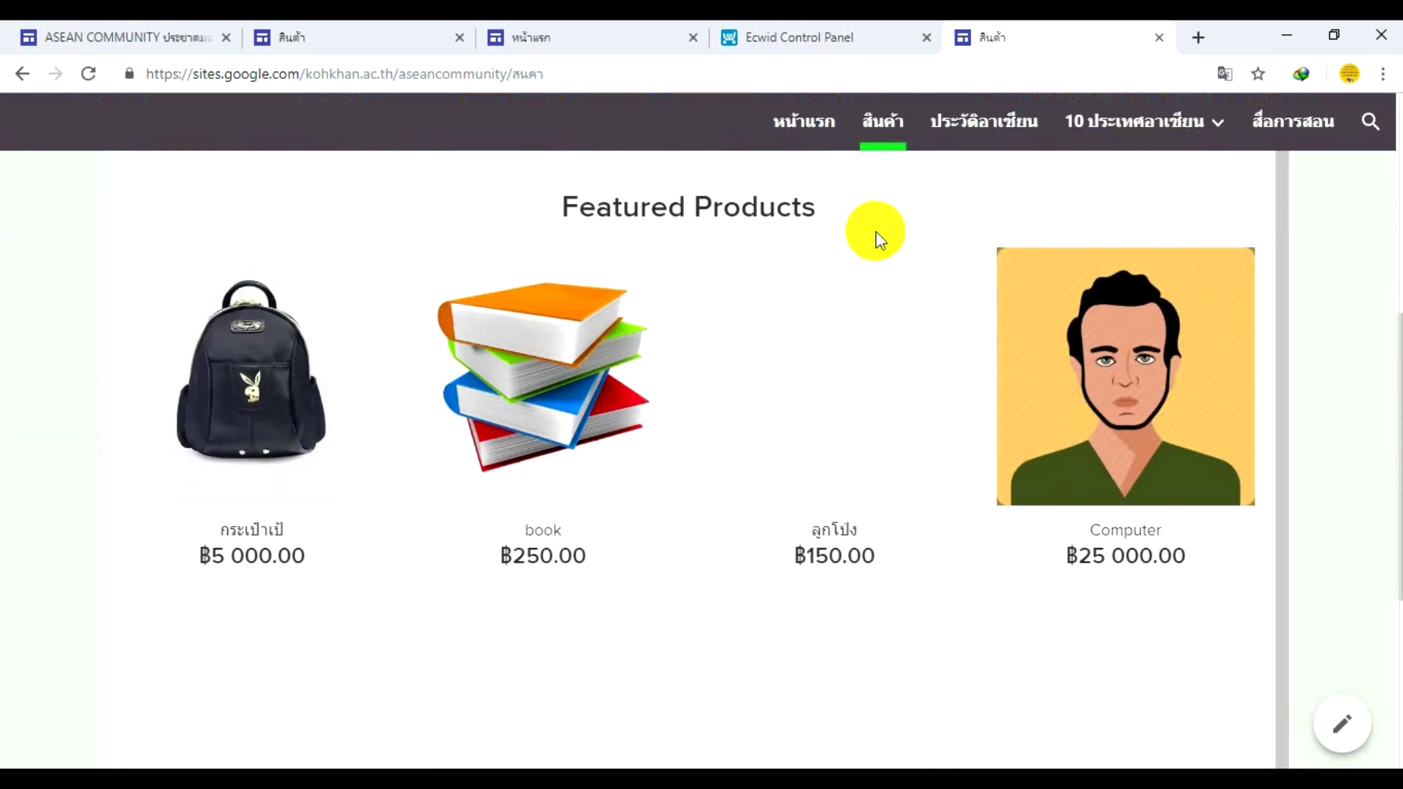
{"action": "scroll", "coordinate": [826, 387], "scroll_direction": "down", "scroll_amount": 5}
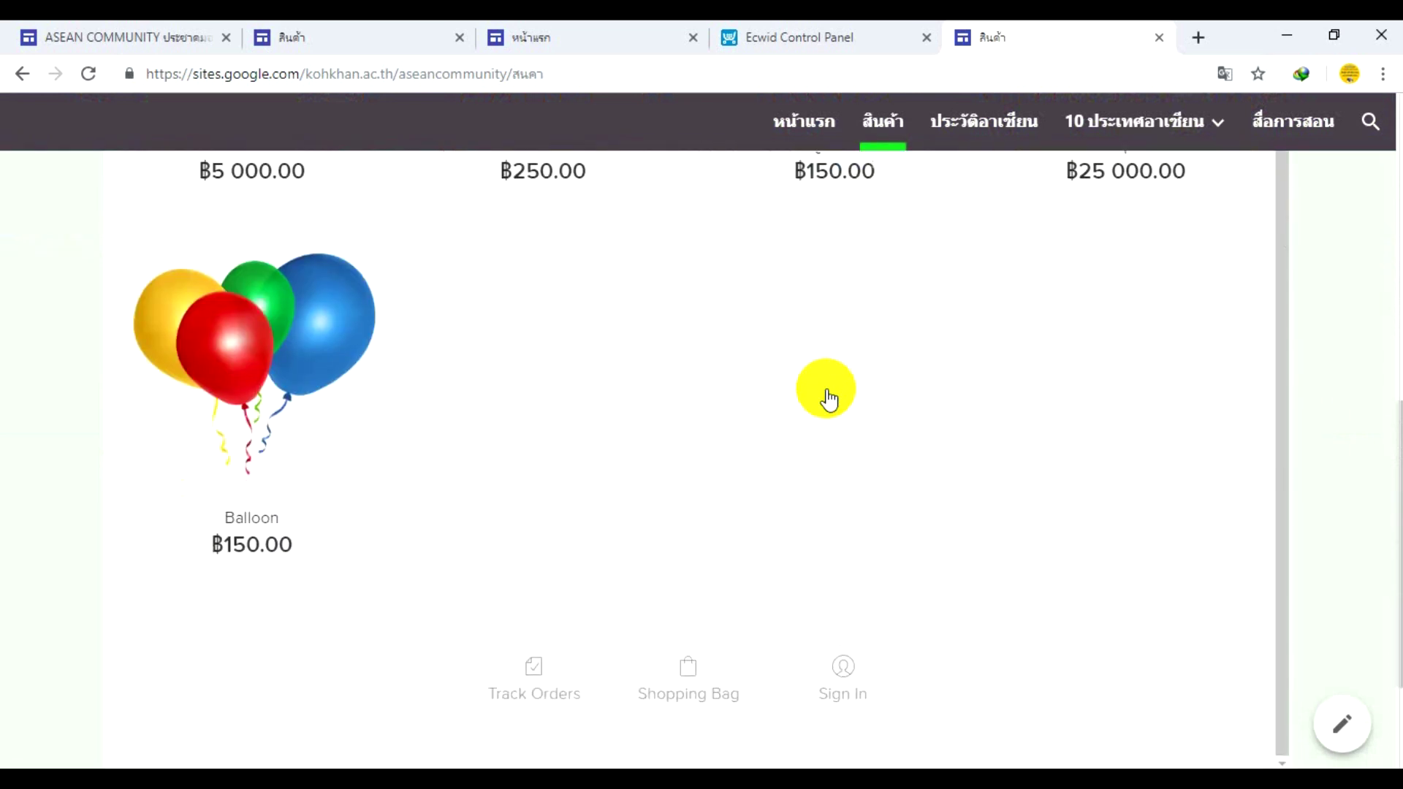
{"action": "scroll", "coordinate": [825, 394], "scroll_direction": "up", "scroll_amount": 4}
- Open the ลูกโป่ง product page and review its ฿150.00 price, stock and description
{"action": "left_click", "coordinate": [862, 274]}
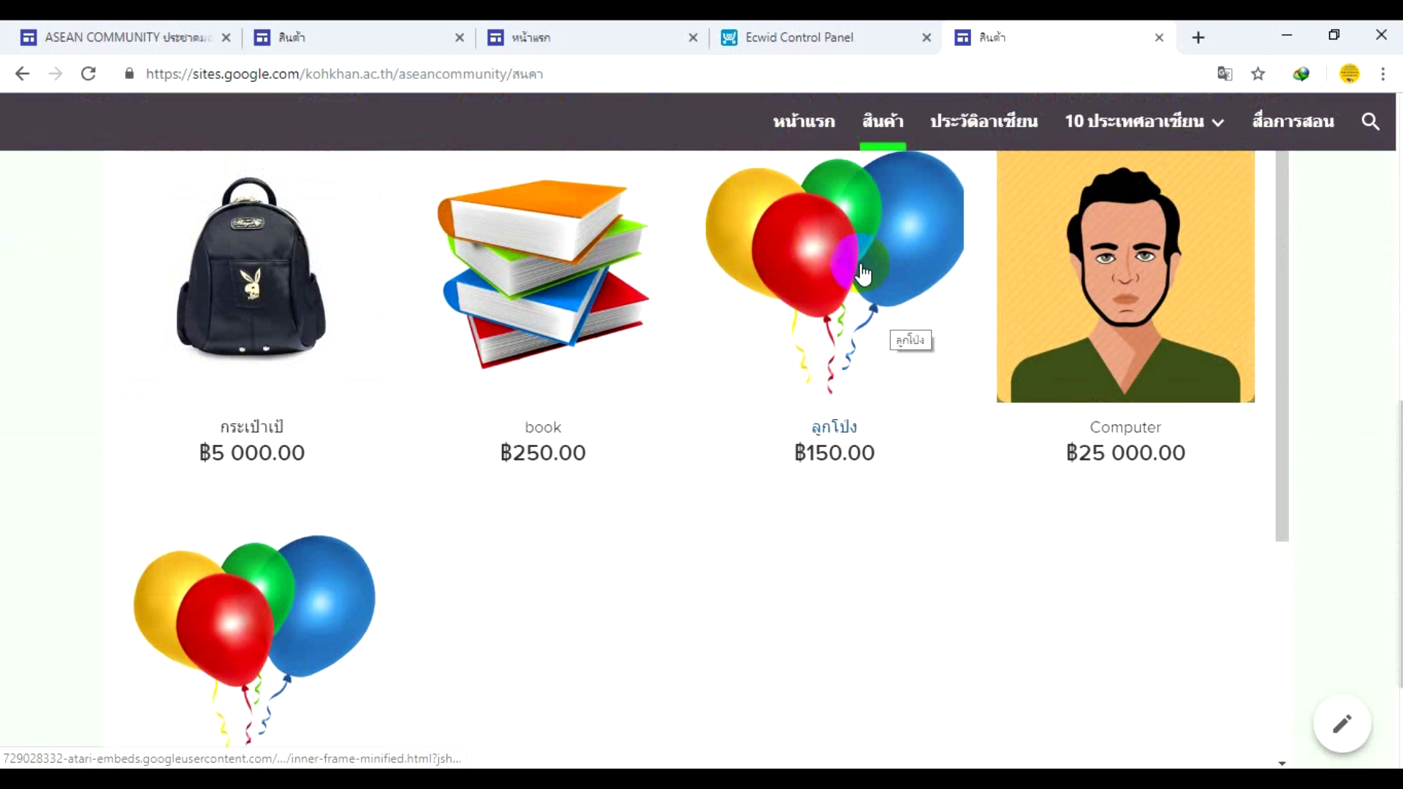
{"action": "scroll", "coordinate": [862, 274], "scroll_direction": "down", "scroll_amount": 3}
{"action": "scroll", "coordinate": [862, 274], "scroll_direction": "up", "scroll_amount": 6}
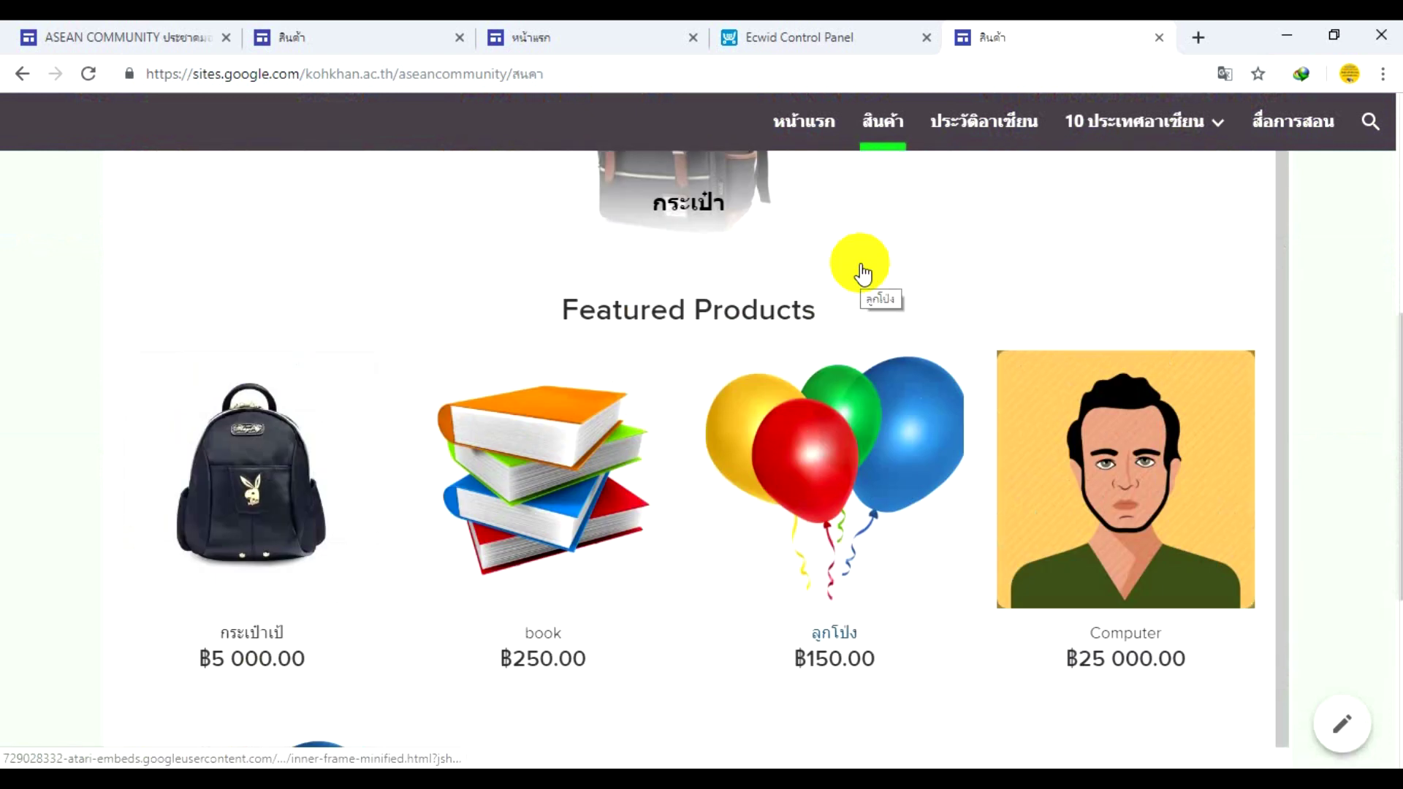
{"action": "scroll", "coordinate": [862, 274], "scroll_direction": "down", "scroll_amount": 3}
{"action": "left_click", "coordinate": [855, 305]}
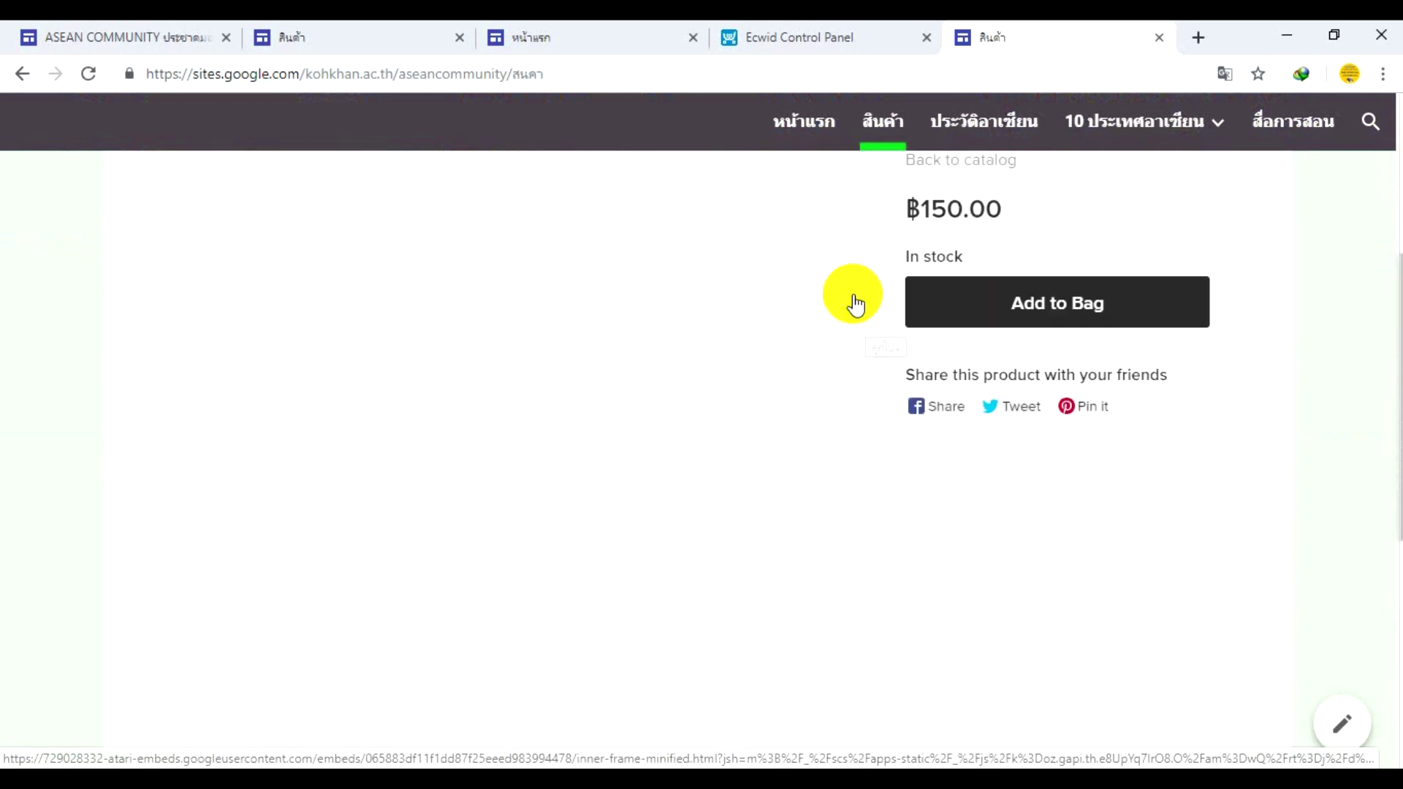
{"action": "scroll", "coordinate": [807, 388], "scroll_direction": "up", "scroll_amount": 4}
{"action": "scroll", "coordinate": [808, 394], "scroll_direction": "down", "scroll_amount": 5}
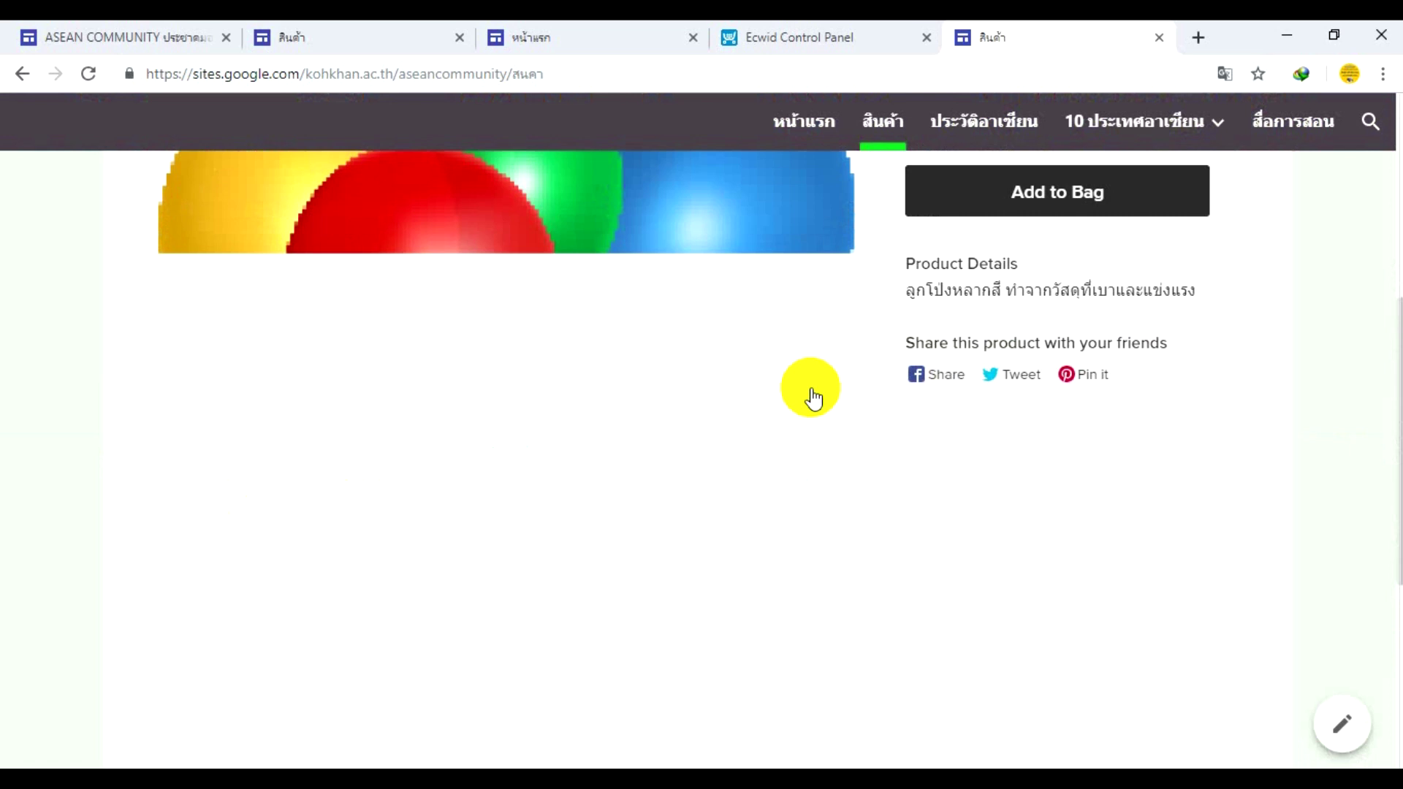
{"action": "scroll", "coordinate": [812, 396], "scroll_direction": "up", "scroll_amount": 6}
{"action": "scroll", "coordinate": [809, 393], "scroll_direction": "down", "scroll_amount": 7}
{"action": "scroll", "coordinate": [808, 390], "scroll_direction": "up", "scroll_amount": 7}
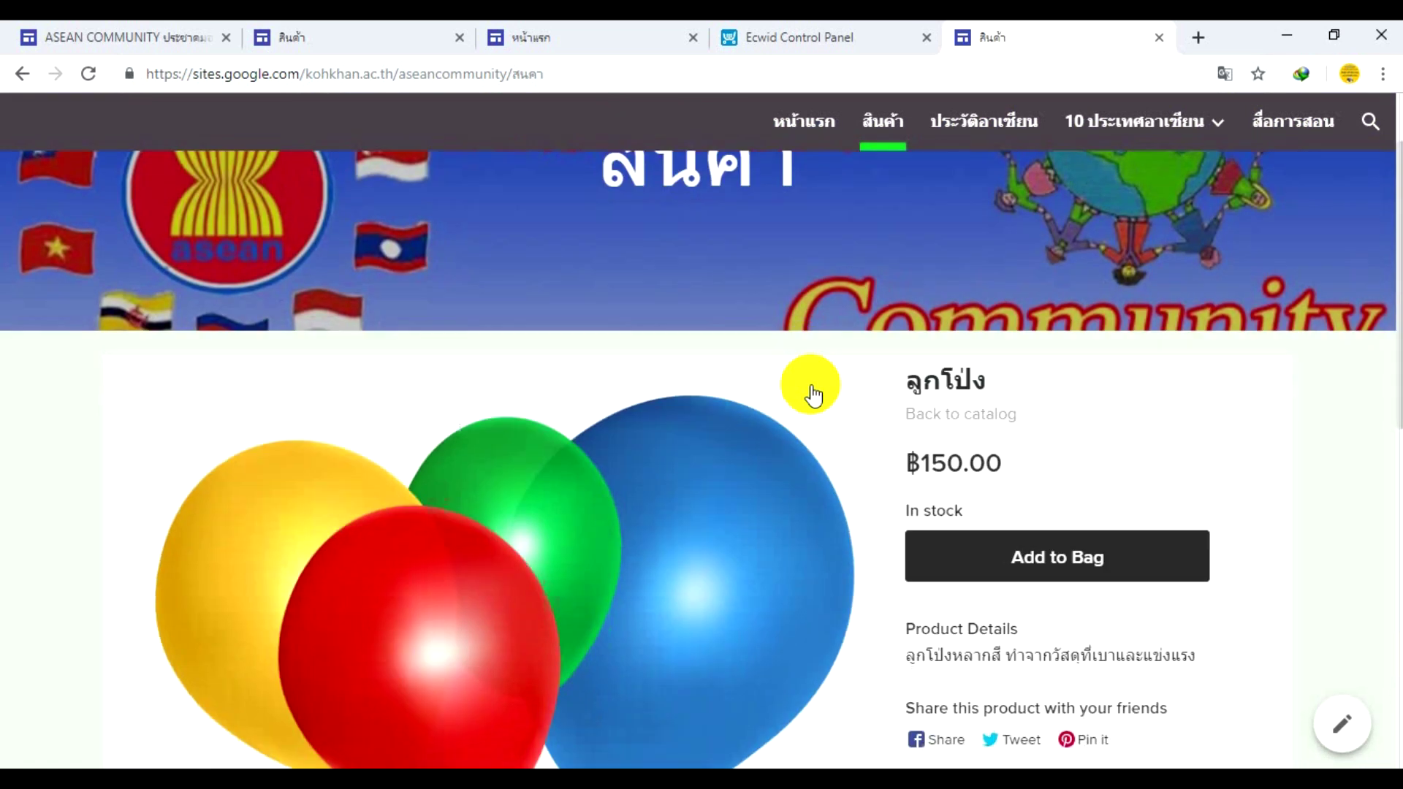
{"action": "scroll", "coordinate": [808, 389], "scroll_direction": "down", "scroll_amount": 7}
{"action": "scroll", "coordinate": [577, 404], "scroll_direction": "down", "scroll_amount": 1}
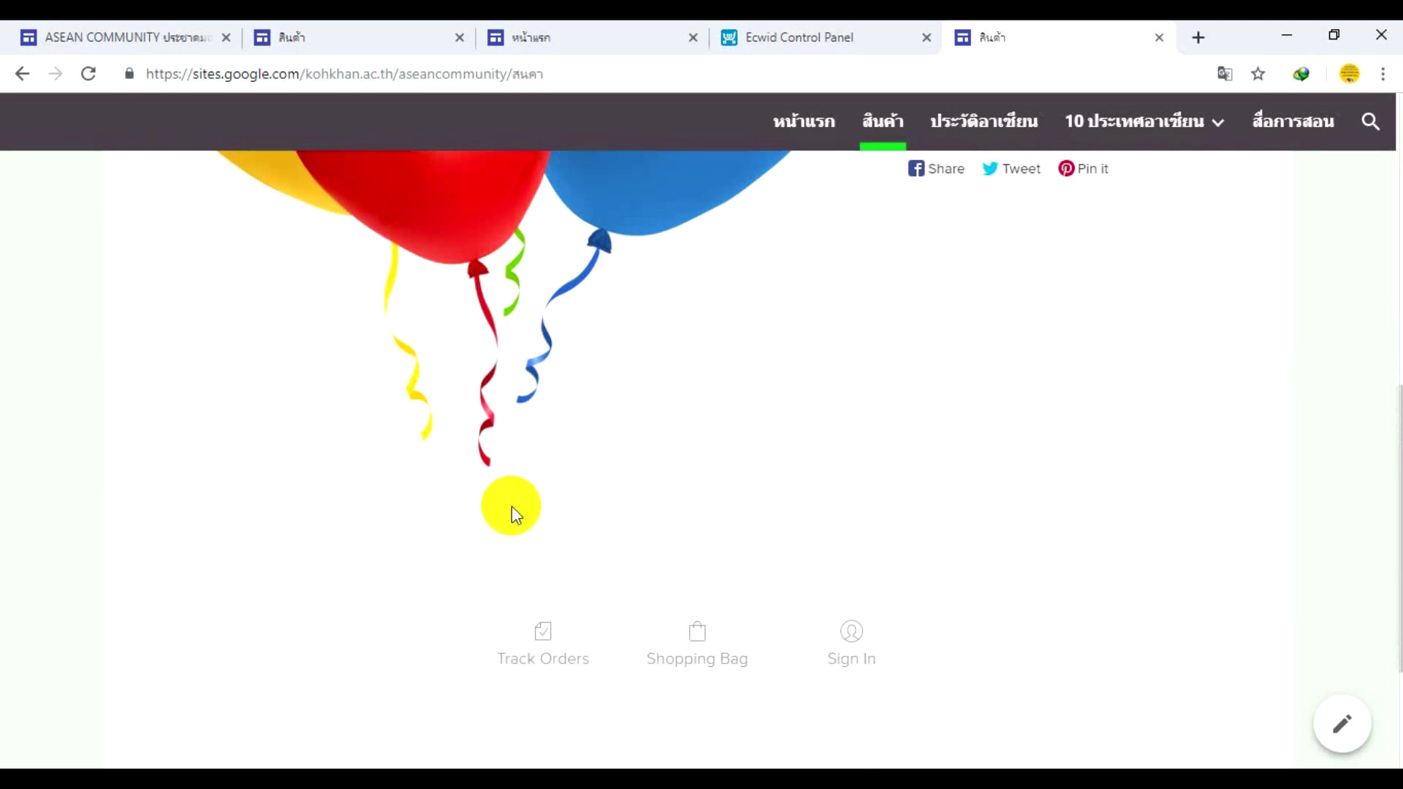
{"action": "scroll", "coordinate": [570, 299], "scroll_direction": "up", "scroll_amount": 4}
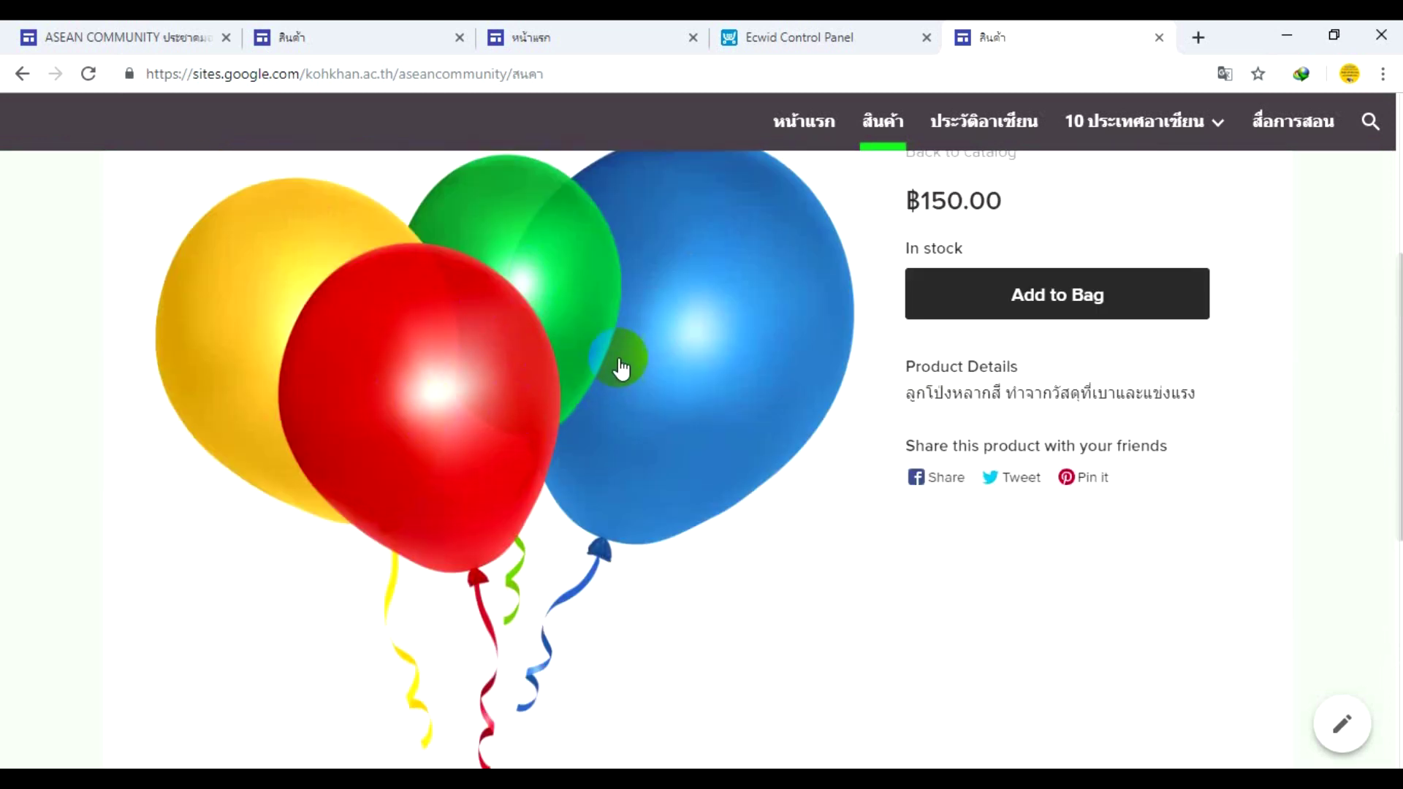
- Close the storefront tab and go to the Ecwid category list
{"action": "left_click", "coordinate": [1159, 38]}
{"action": "scroll", "coordinate": [804, 322], "scroll_direction": "down", "scroll_amount": 3}
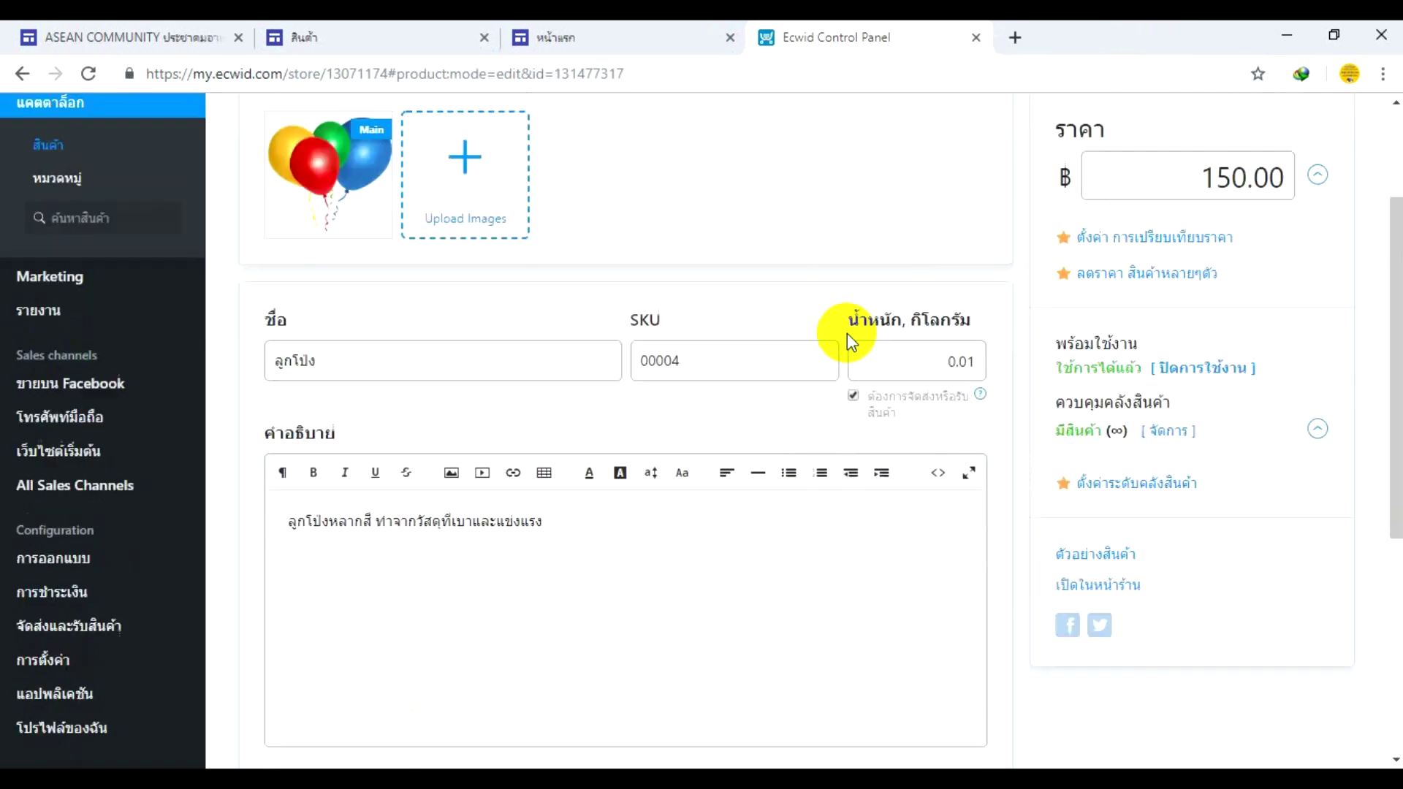
{"action": "scroll", "coordinate": [848, 343], "scroll_direction": "up", "scroll_amount": 3}
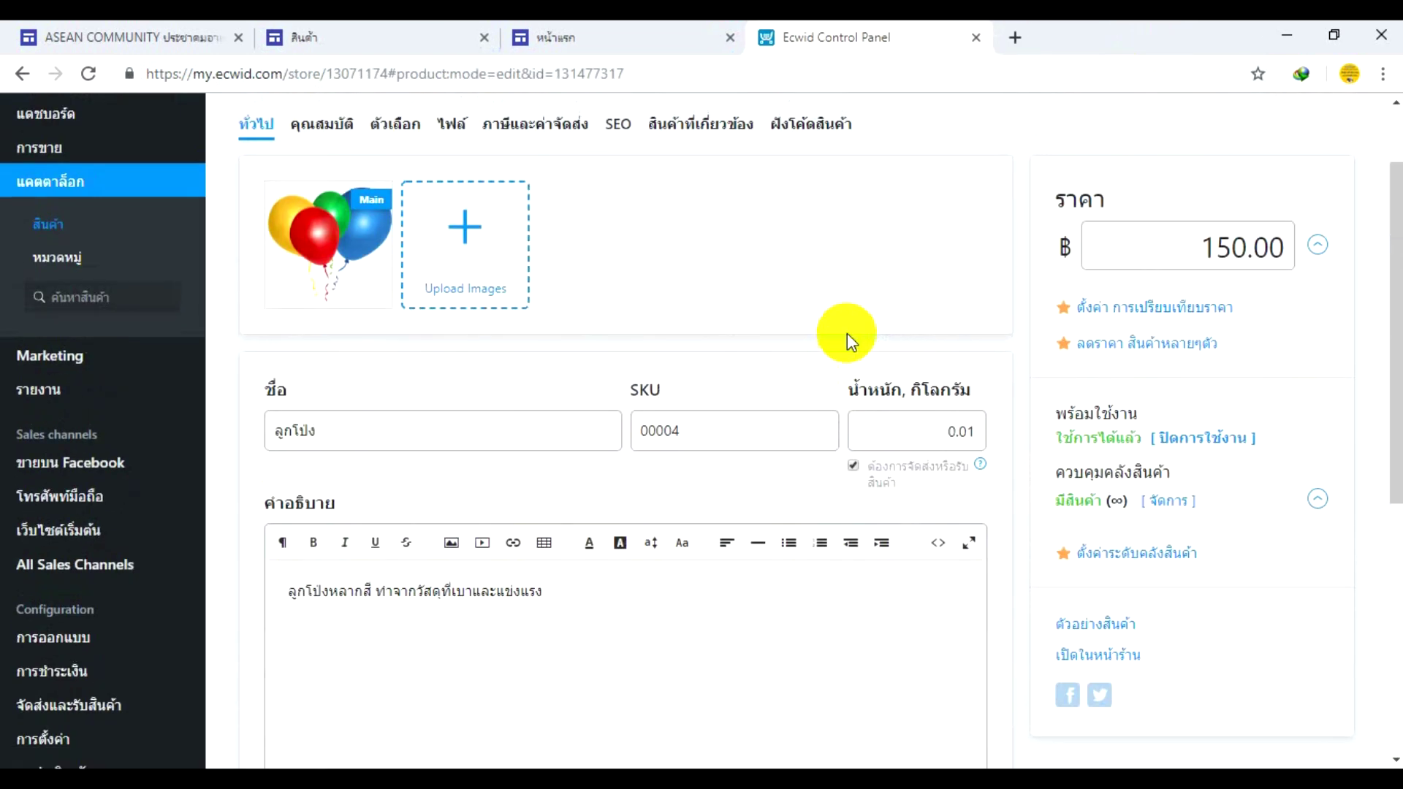
{"action": "left_click", "coordinate": [62, 269]}
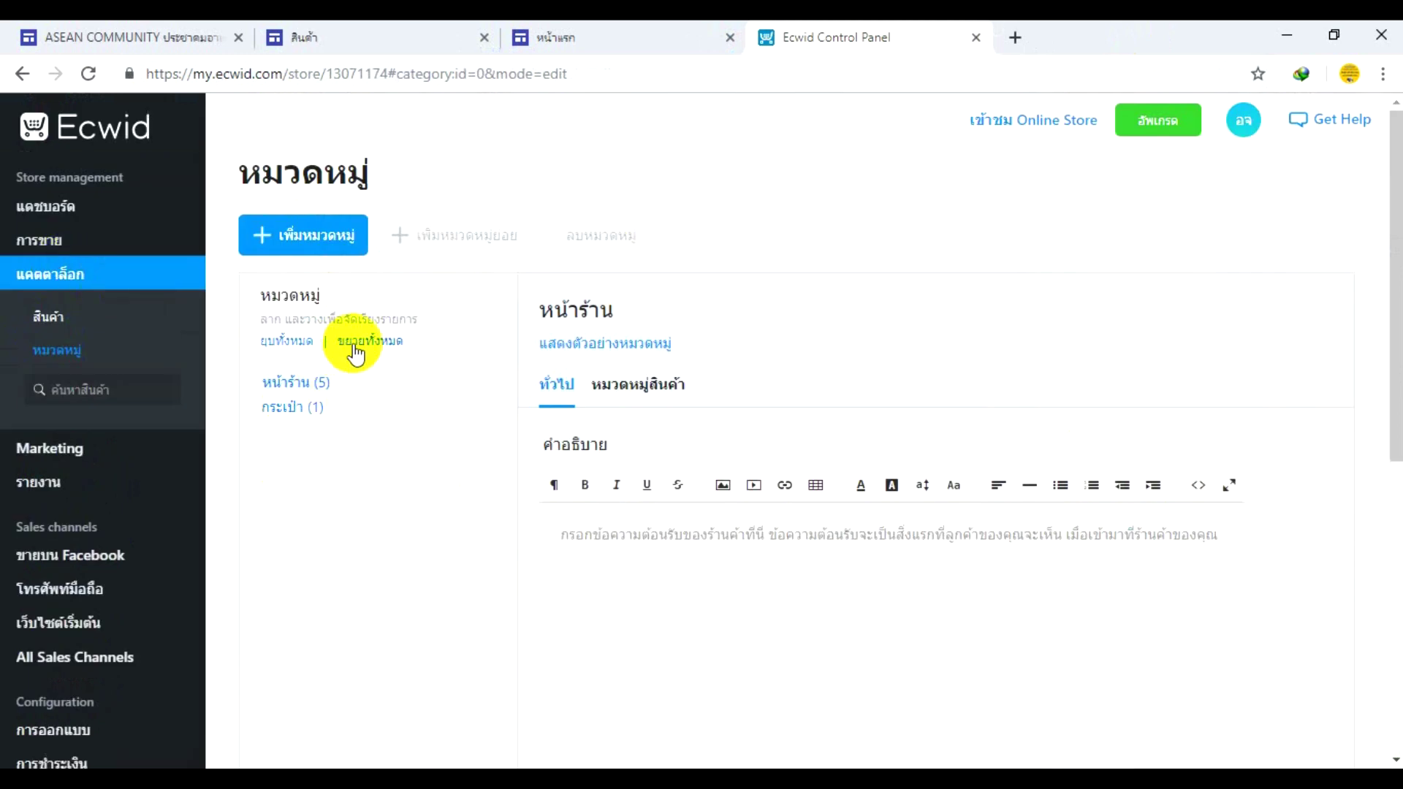
{"action": "scroll", "coordinate": [369, 343], "scroll_direction": "down", "scroll_amount": 2}
{"action": "scroll", "coordinate": [374, 340], "scroll_direction": "up", "scroll_amount": 2}
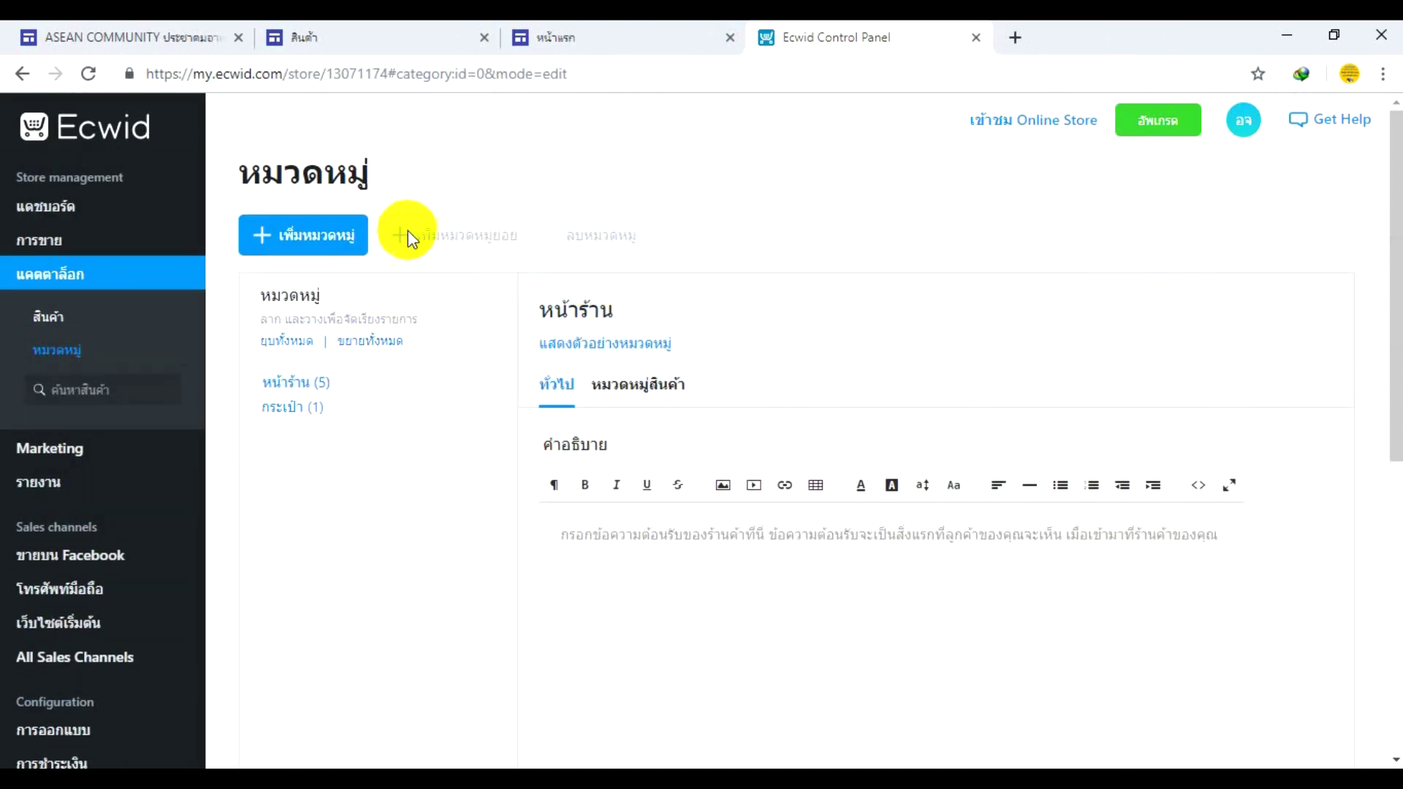
- Start a new category and enter the name รองเท้า
{"action": "left_click", "coordinate": [290, 245]}
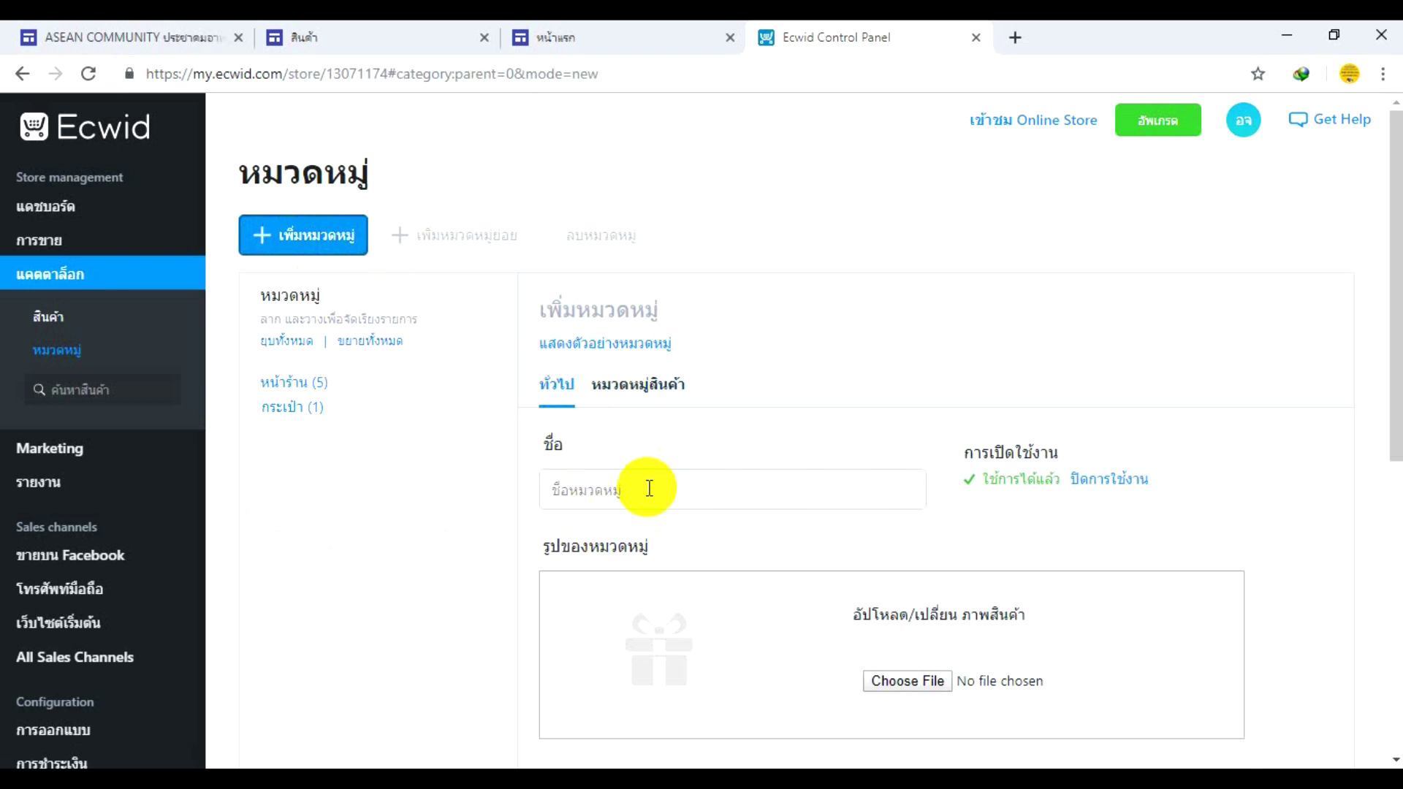
{"action": "scroll", "coordinate": [792, 496], "scroll_direction": "down", "scroll_amount": 4}
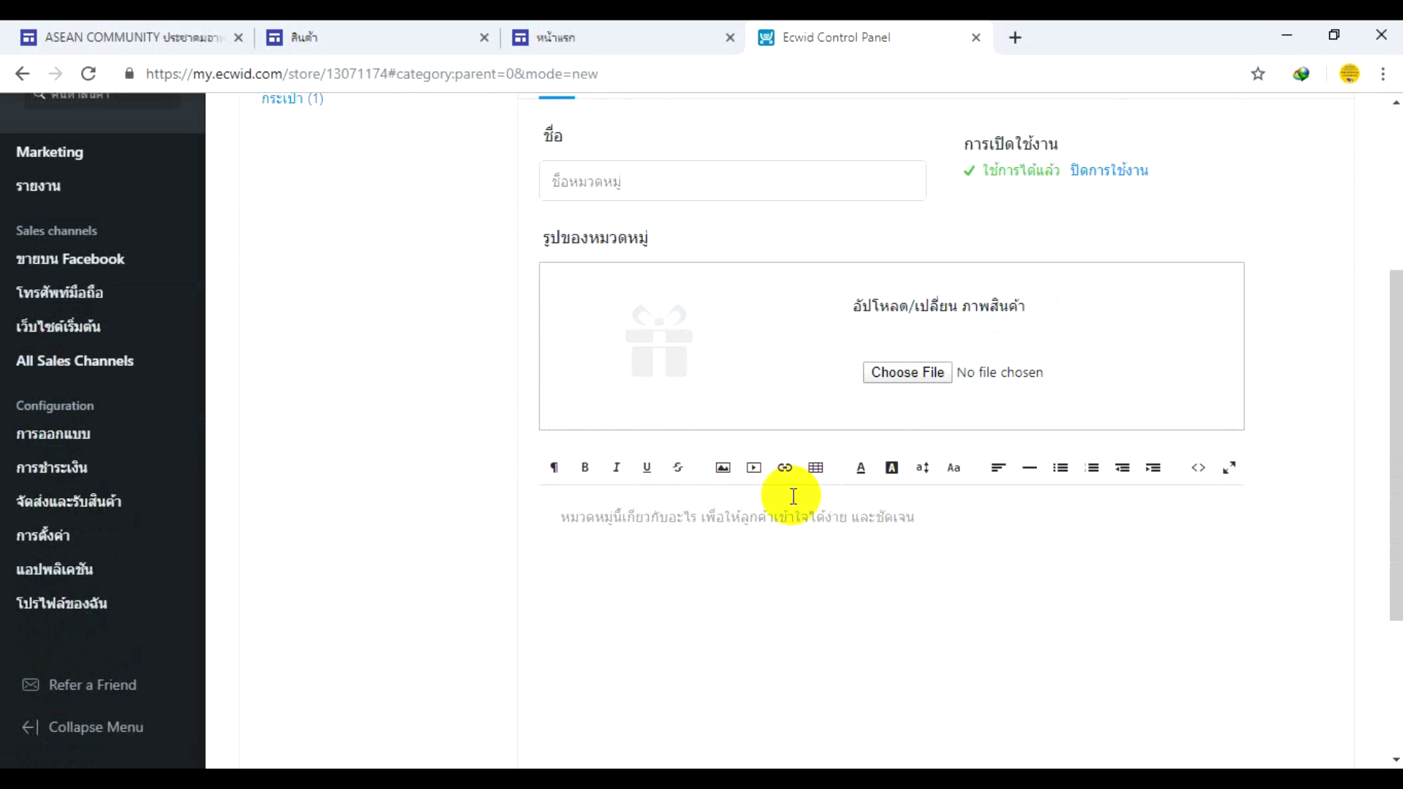
{"action": "scroll", "coordinate": [794, 496], "scroll_direction": "up", "scroll_amount": 4}
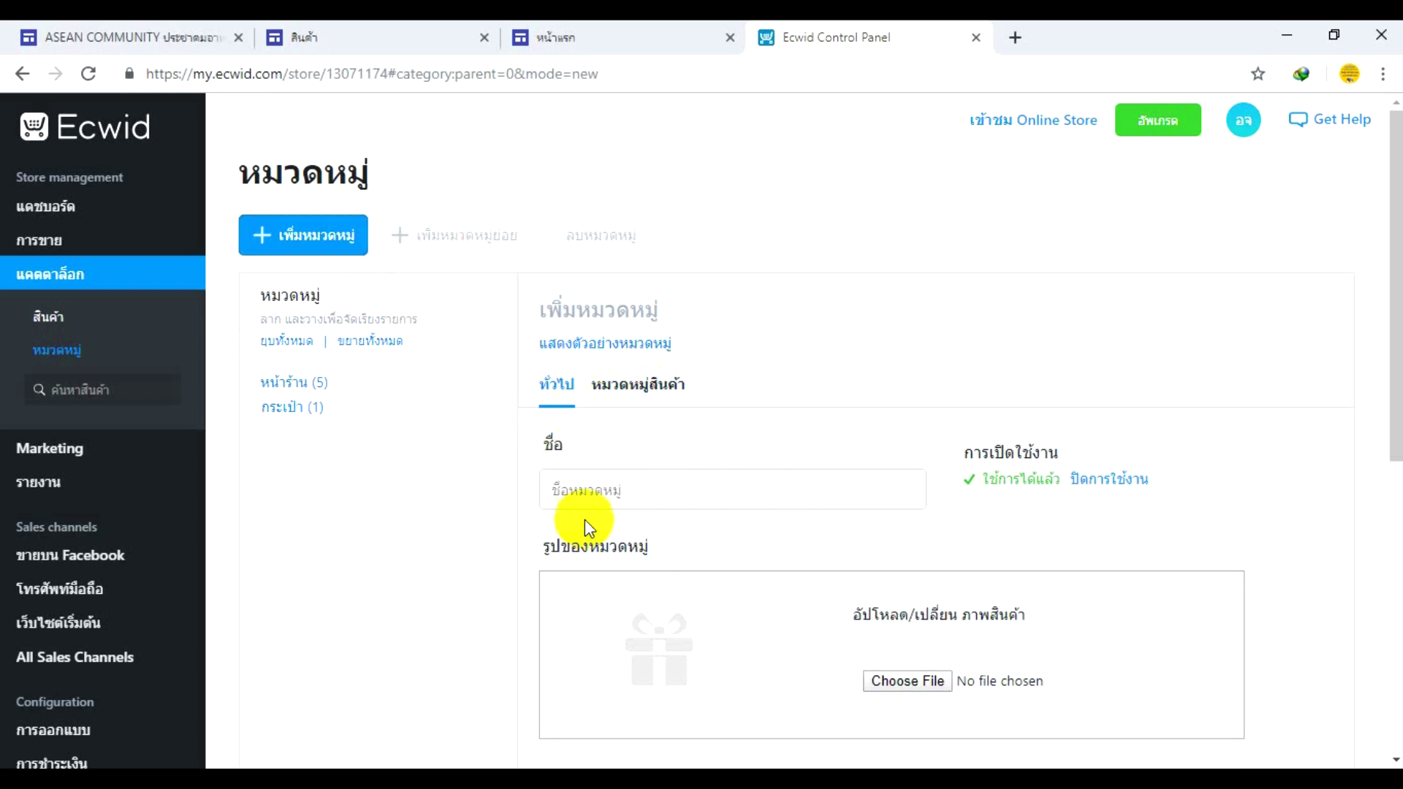
{"action": "left_click", "coordinate": [590, 487]}
{"action": "type", "text": "รองเท้า"}
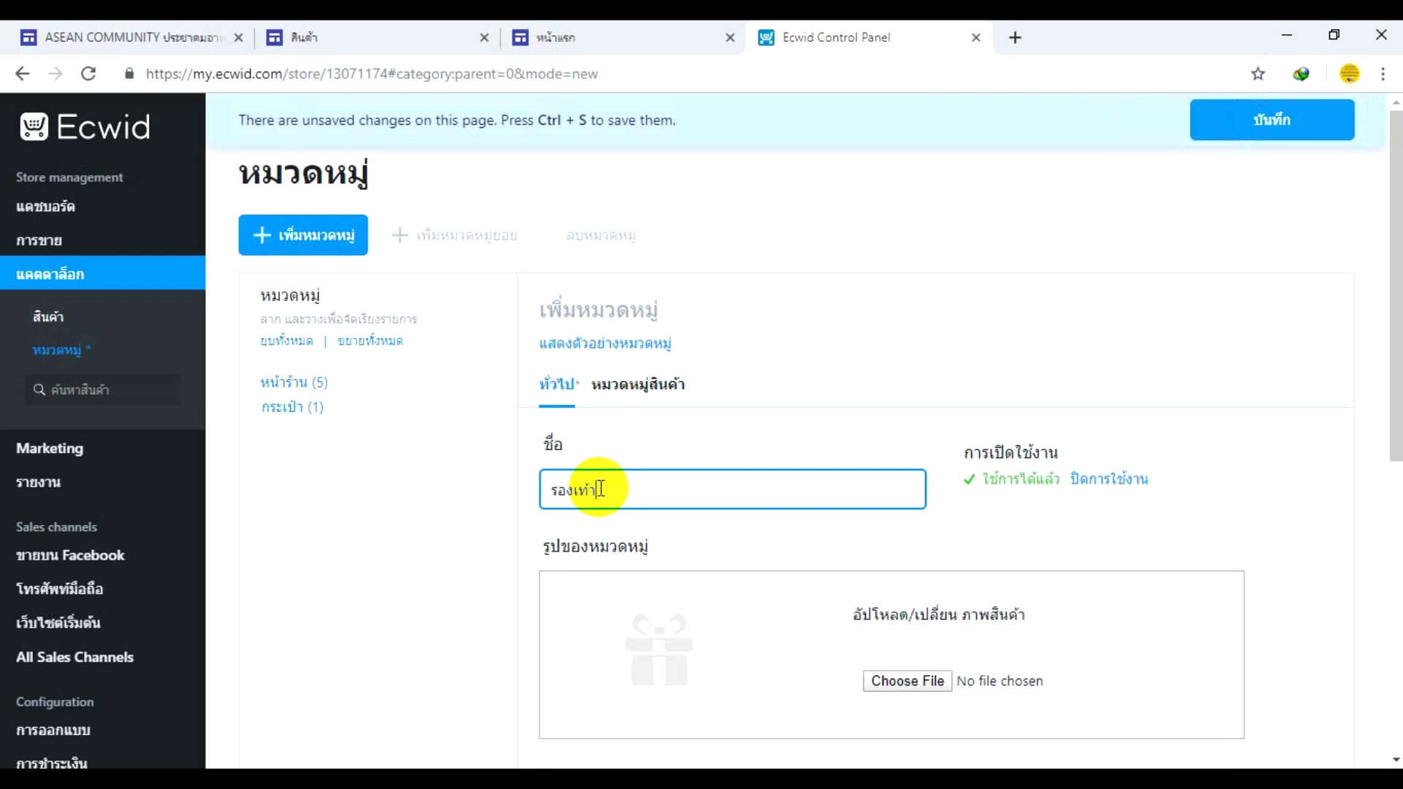
{"action": "left_click", "coordinate": [1015, 40]}
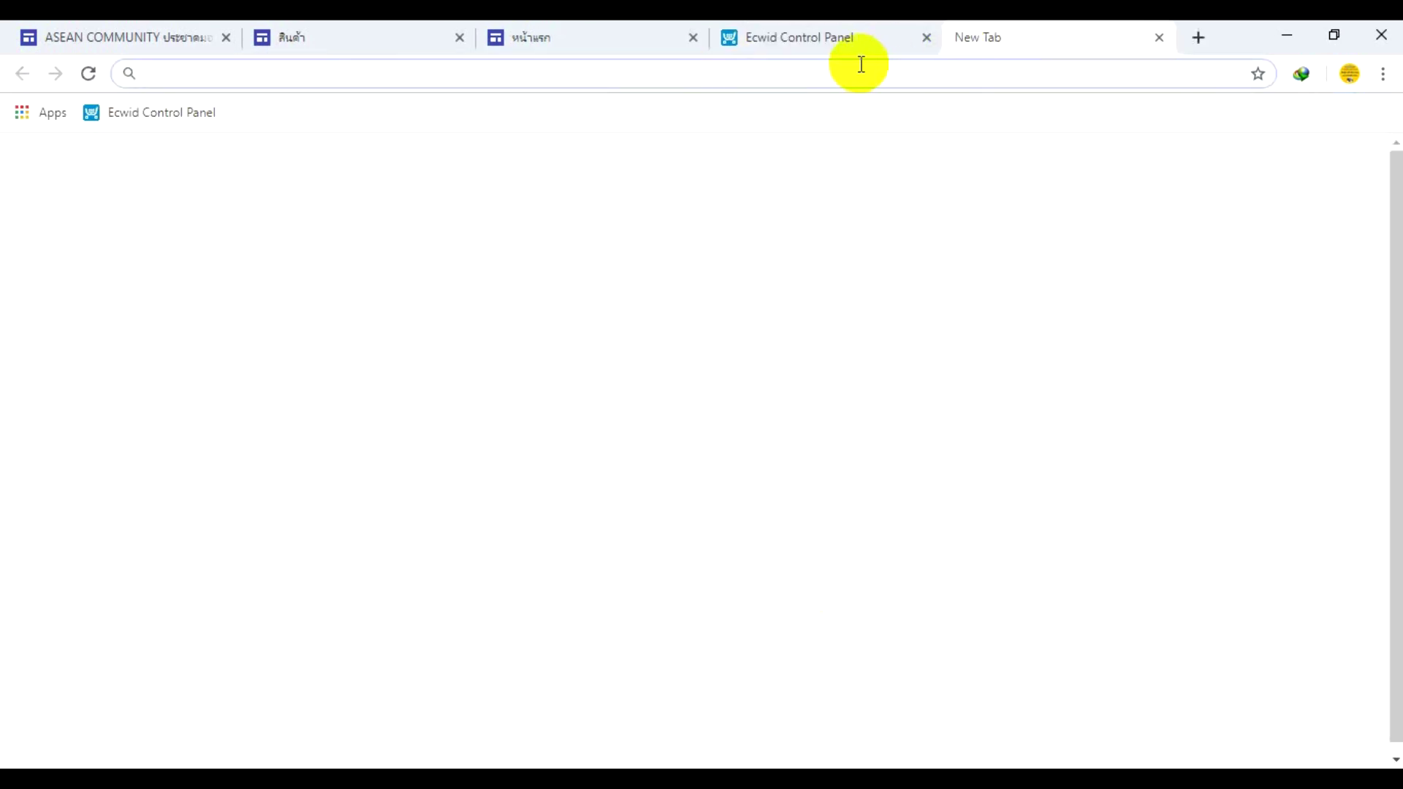
- Search Google for shoes and switch the results to images
{"action": "type", "text": "ห้น"}
{"action": "key", "text": "BackSpace"}
{"action": "key", "text": "BackSpace"}
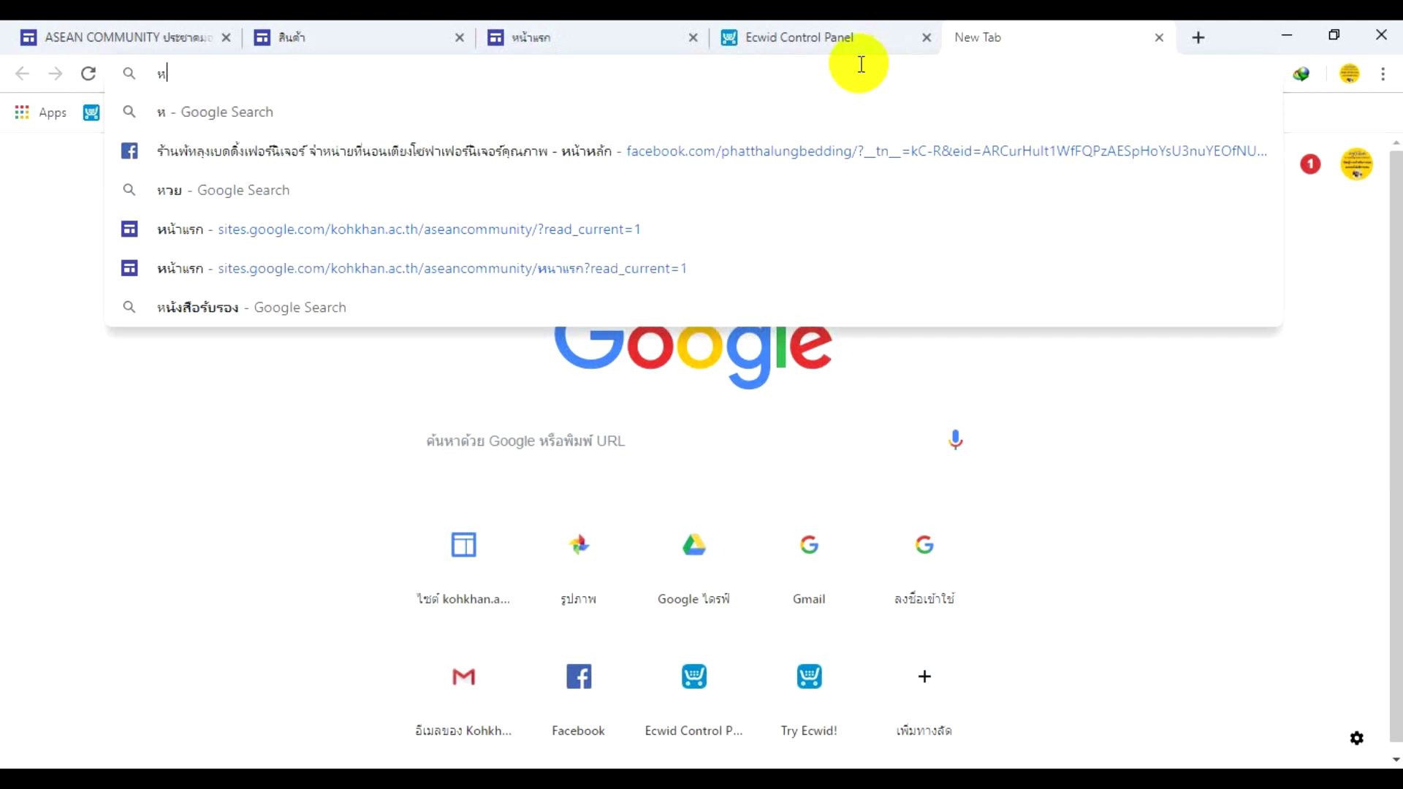
{"action": "key", "text": "Escape"}
{"action": "type", "text": "shoes"}
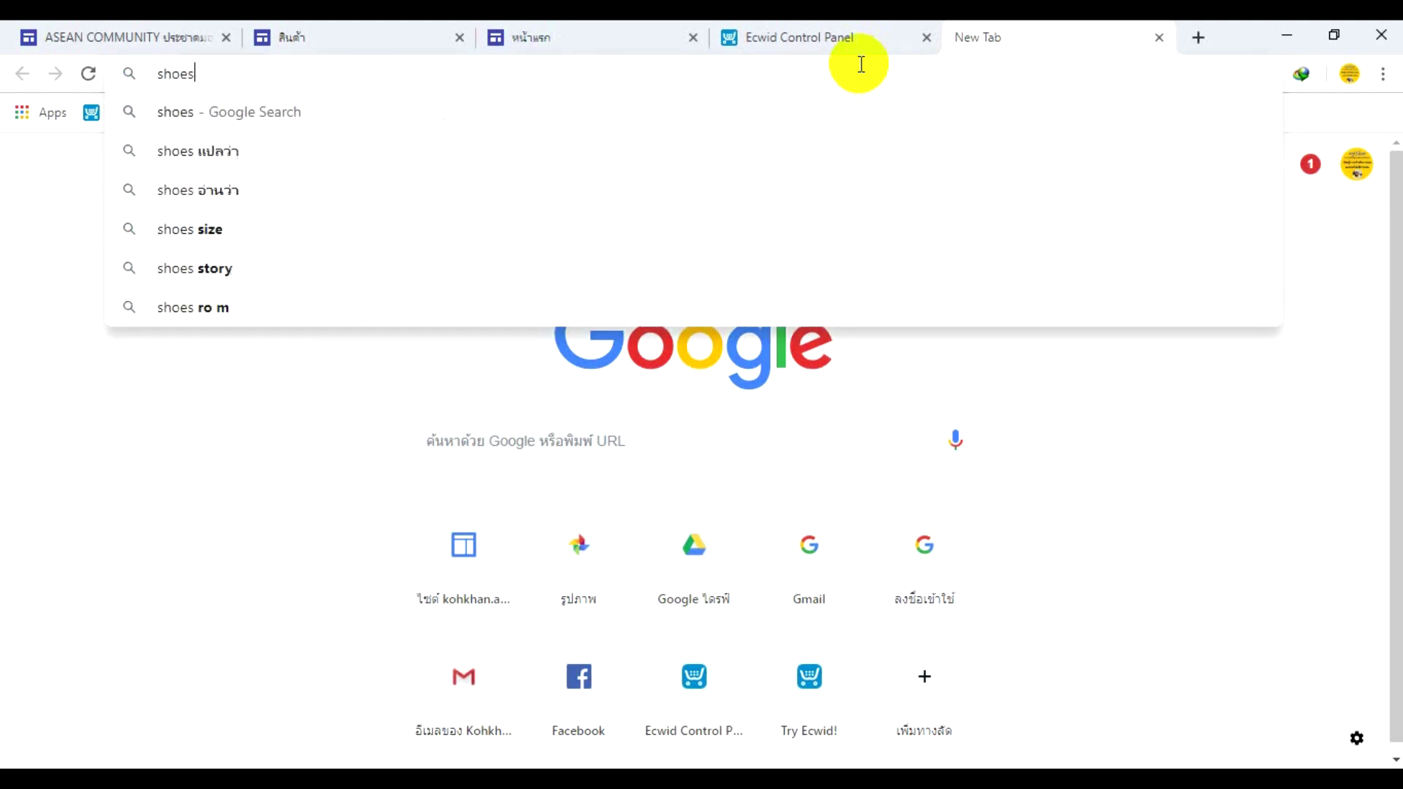
{"action": "key", "text": "Return"}
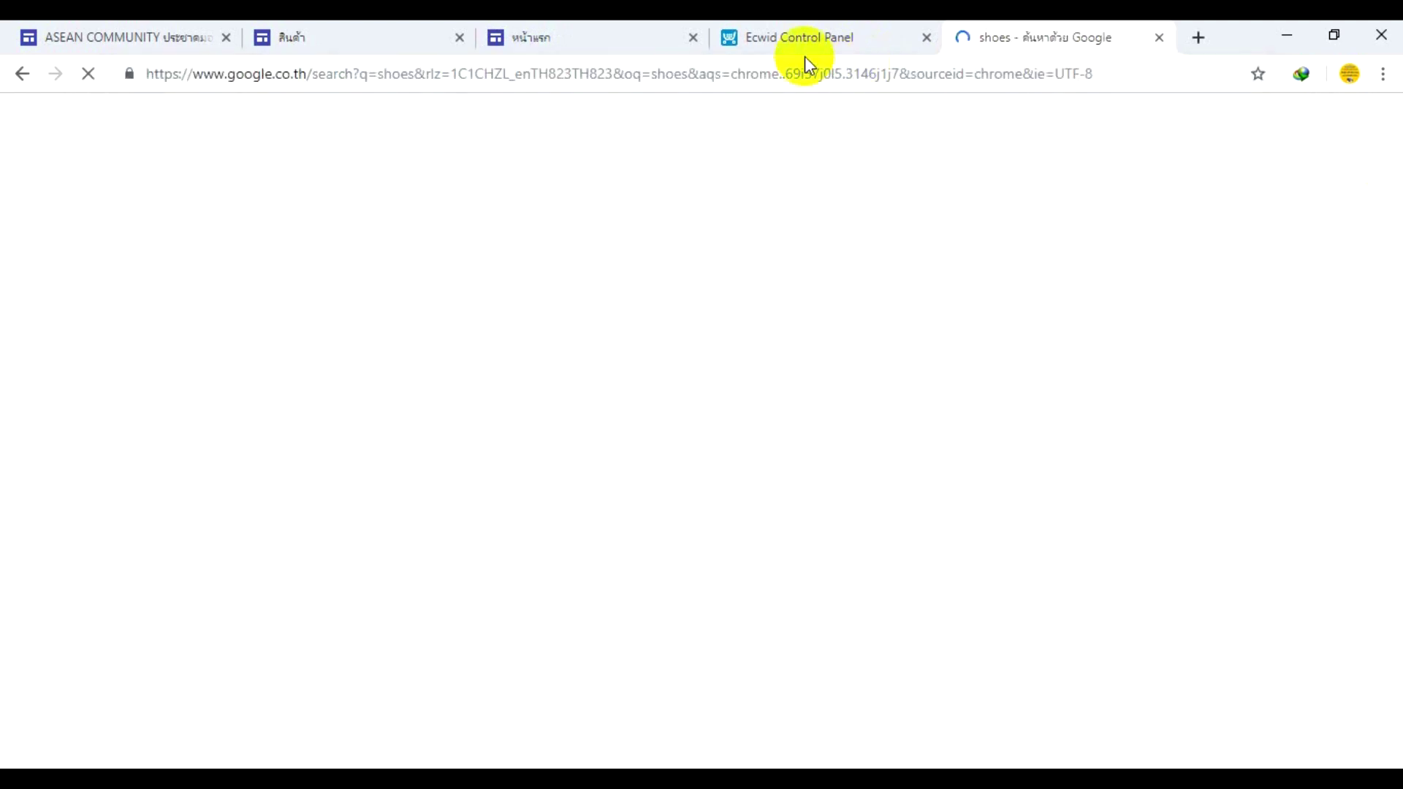
{"action": "left_click", "coordinate": [424, 106]}
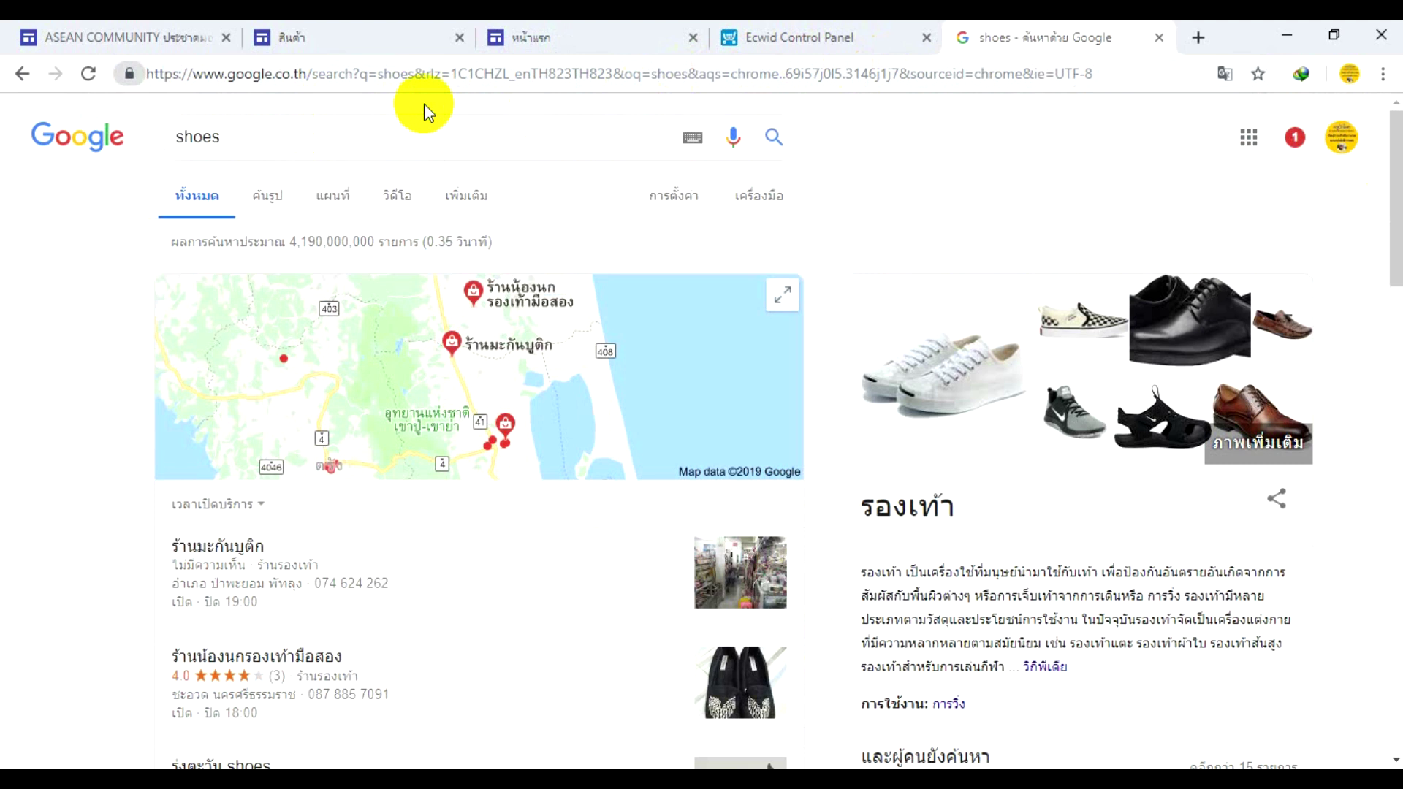
{"action": "left_click", "coordinate": [267, 206]}
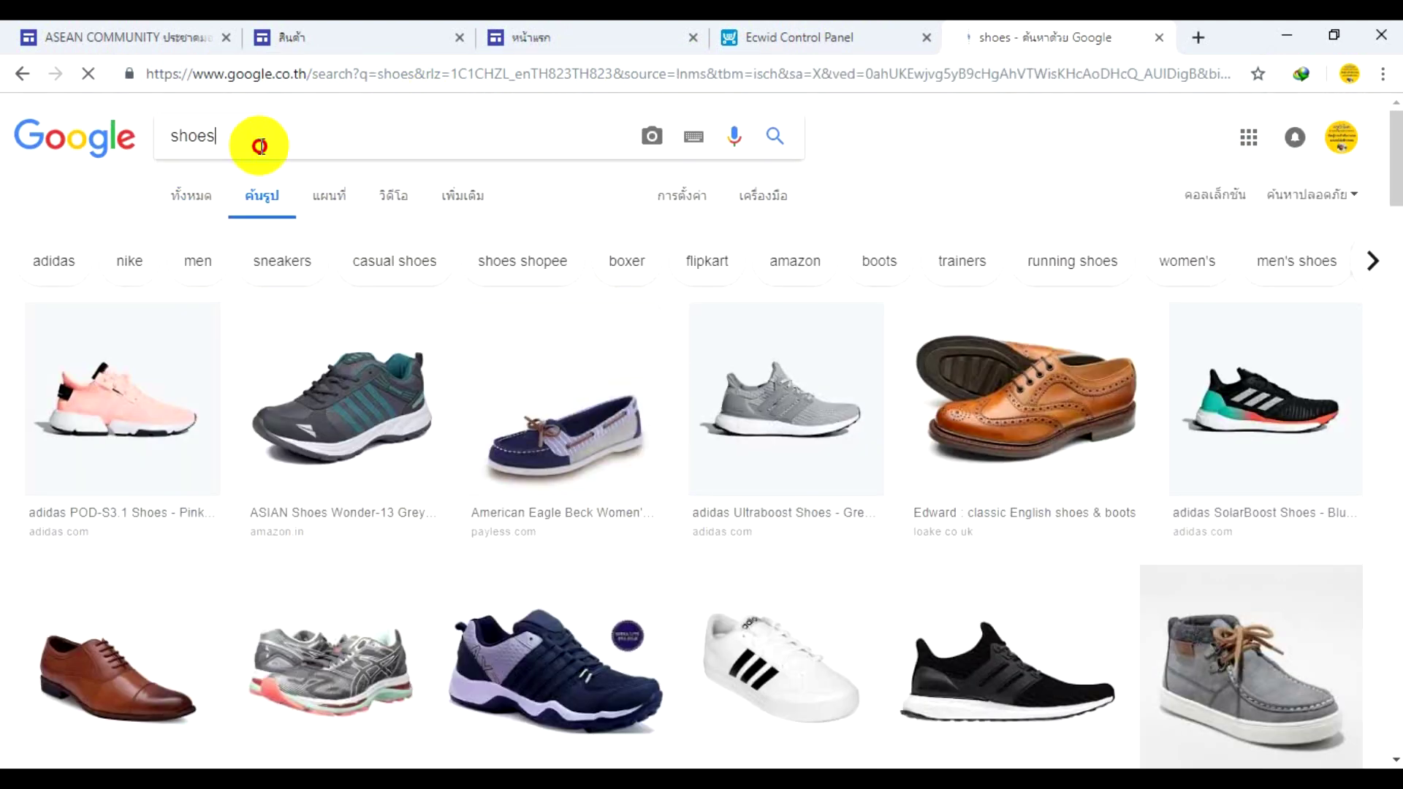
- Refine the image search to 'shoes png' and open the blue boots preview
{"action": "left_click", "coordinate": [261, 147]}
{"action": "type", "text": "png"}
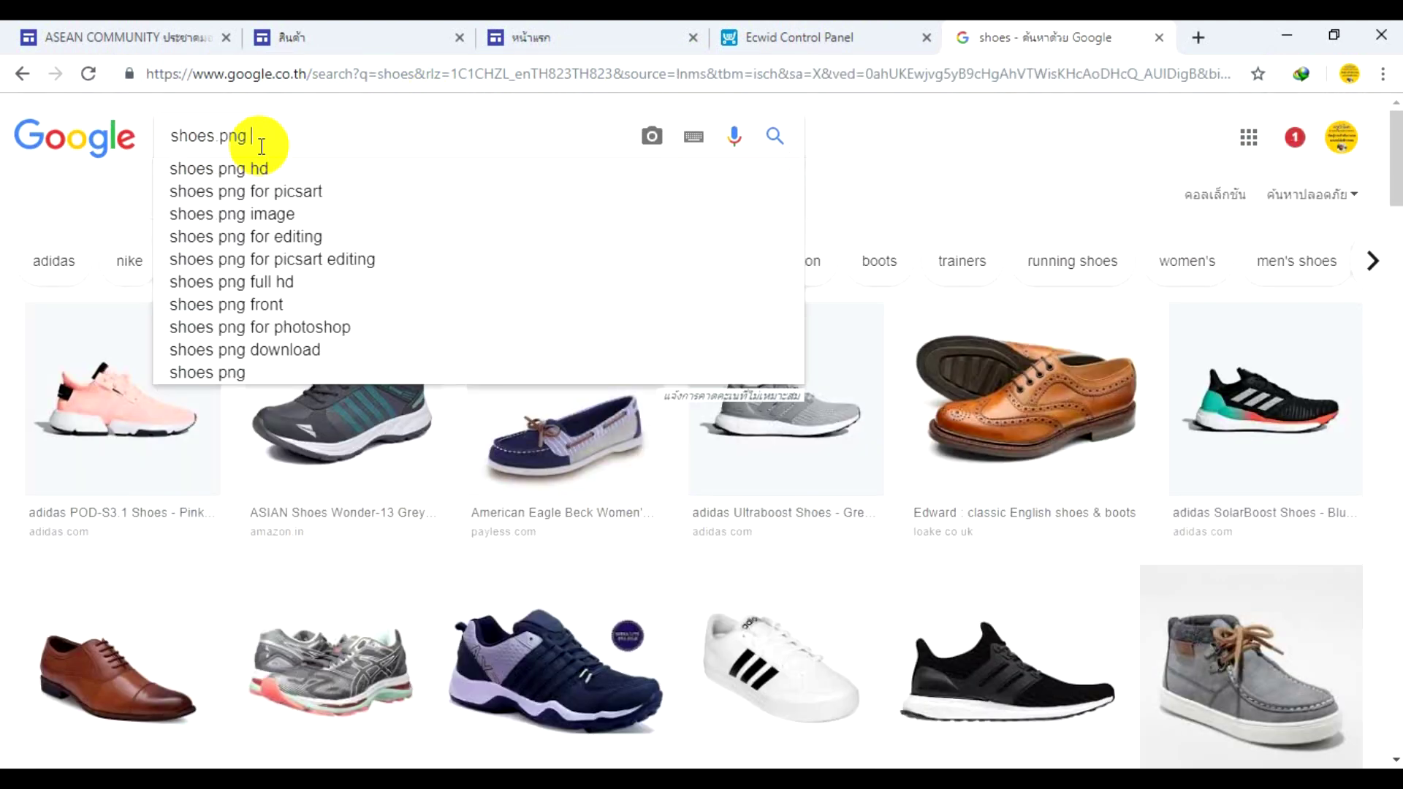
{"action": "key", "text": "Return"}
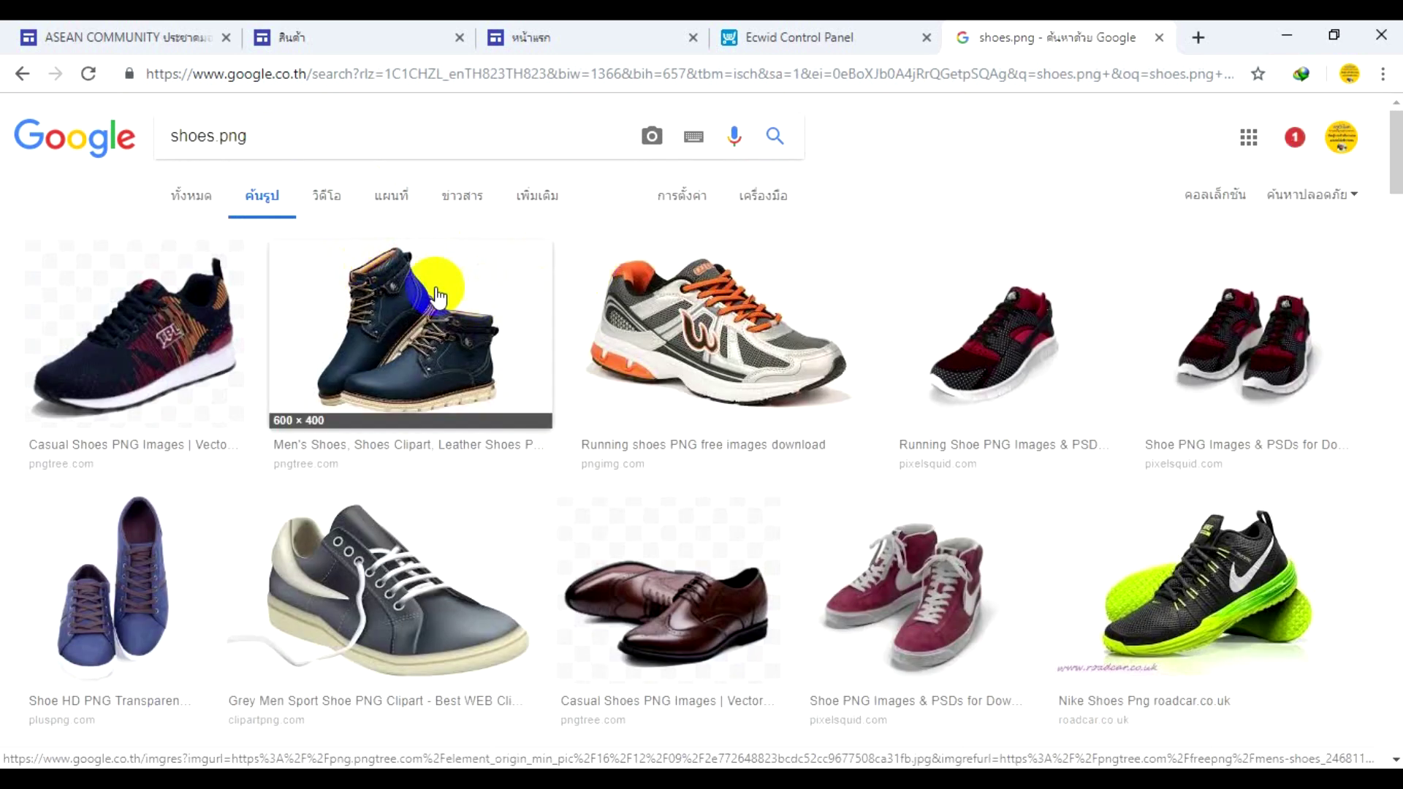
{"action": "left_click", "coordinate": [163, 333]}
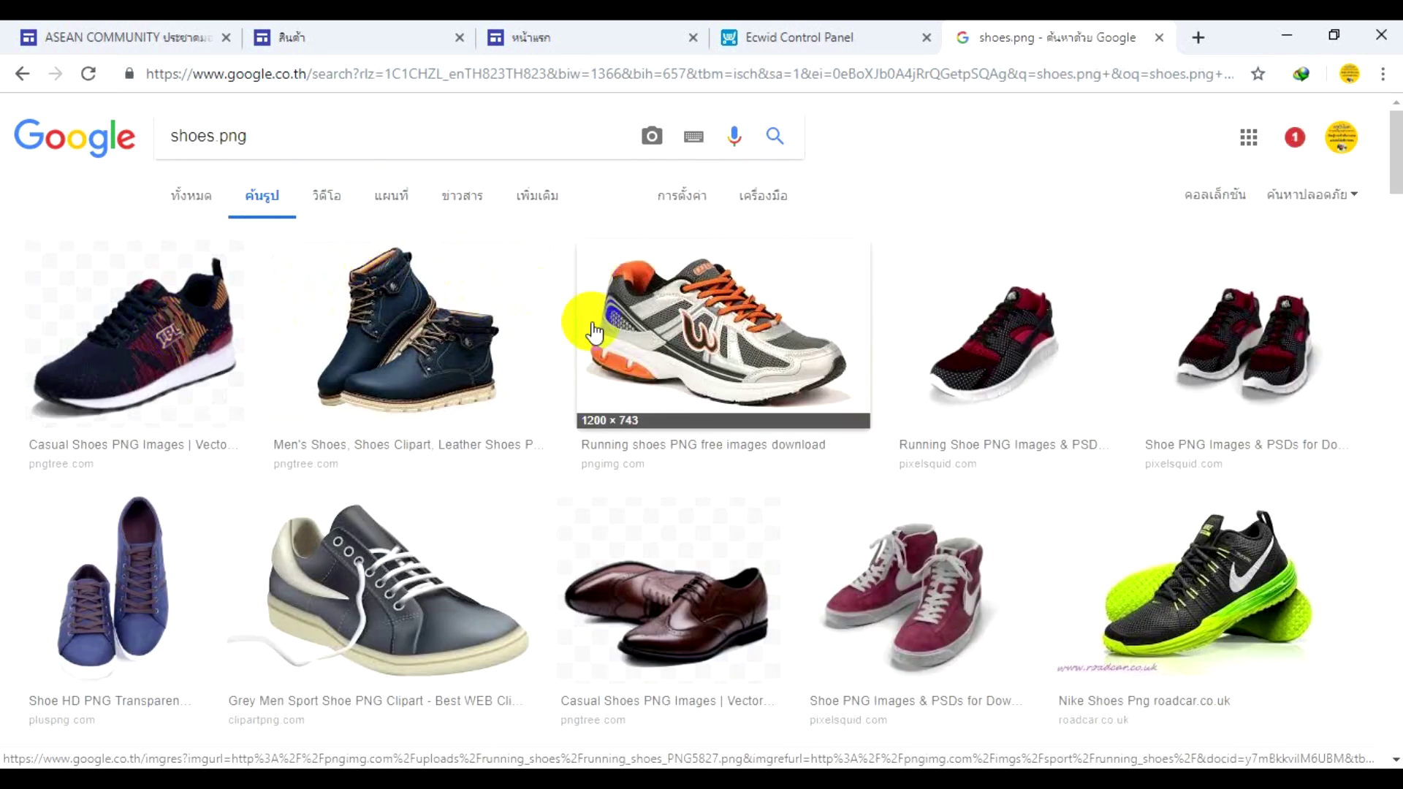
{"action": "left_click", "coordinate": [391, 355]}
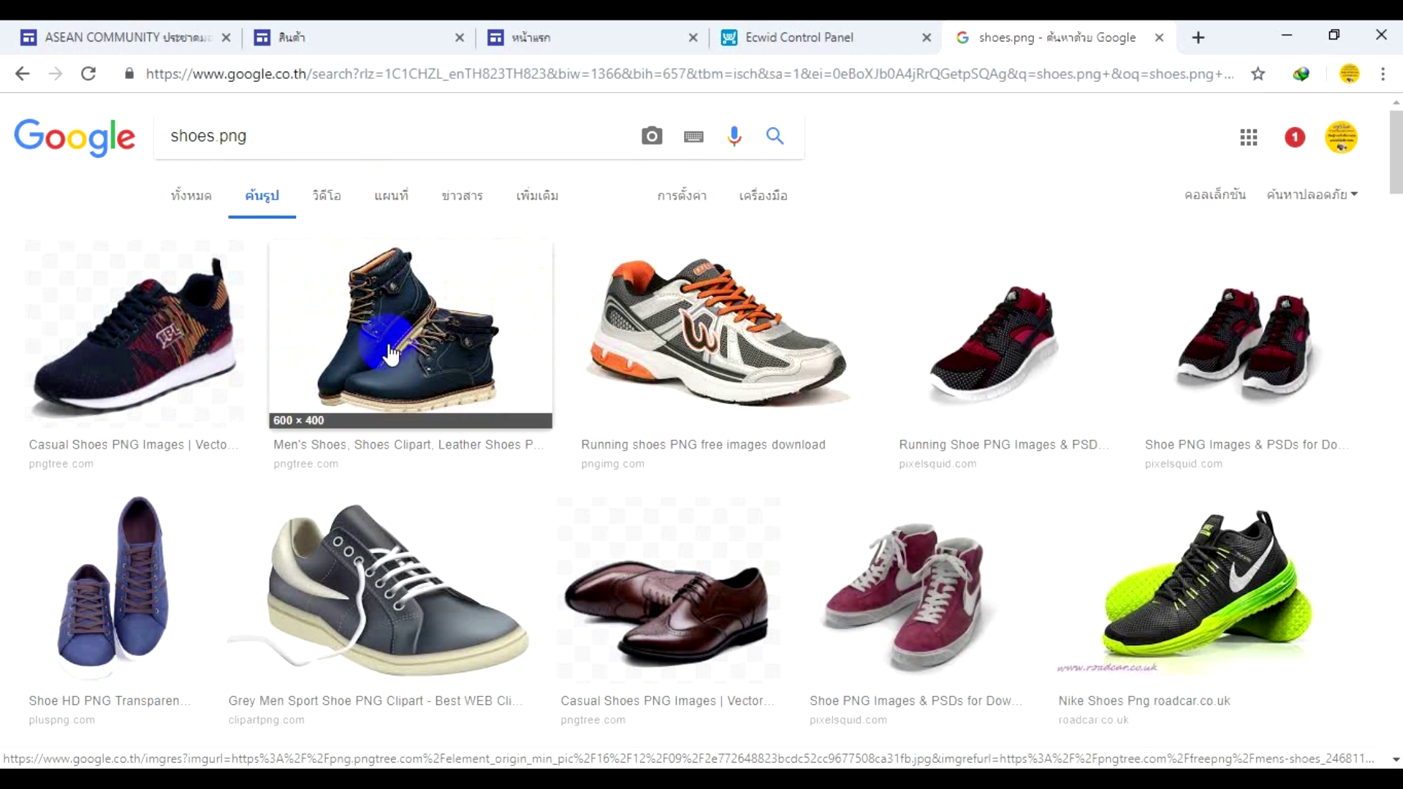
{"action": "left_click", "coordinate": [503, 325]}
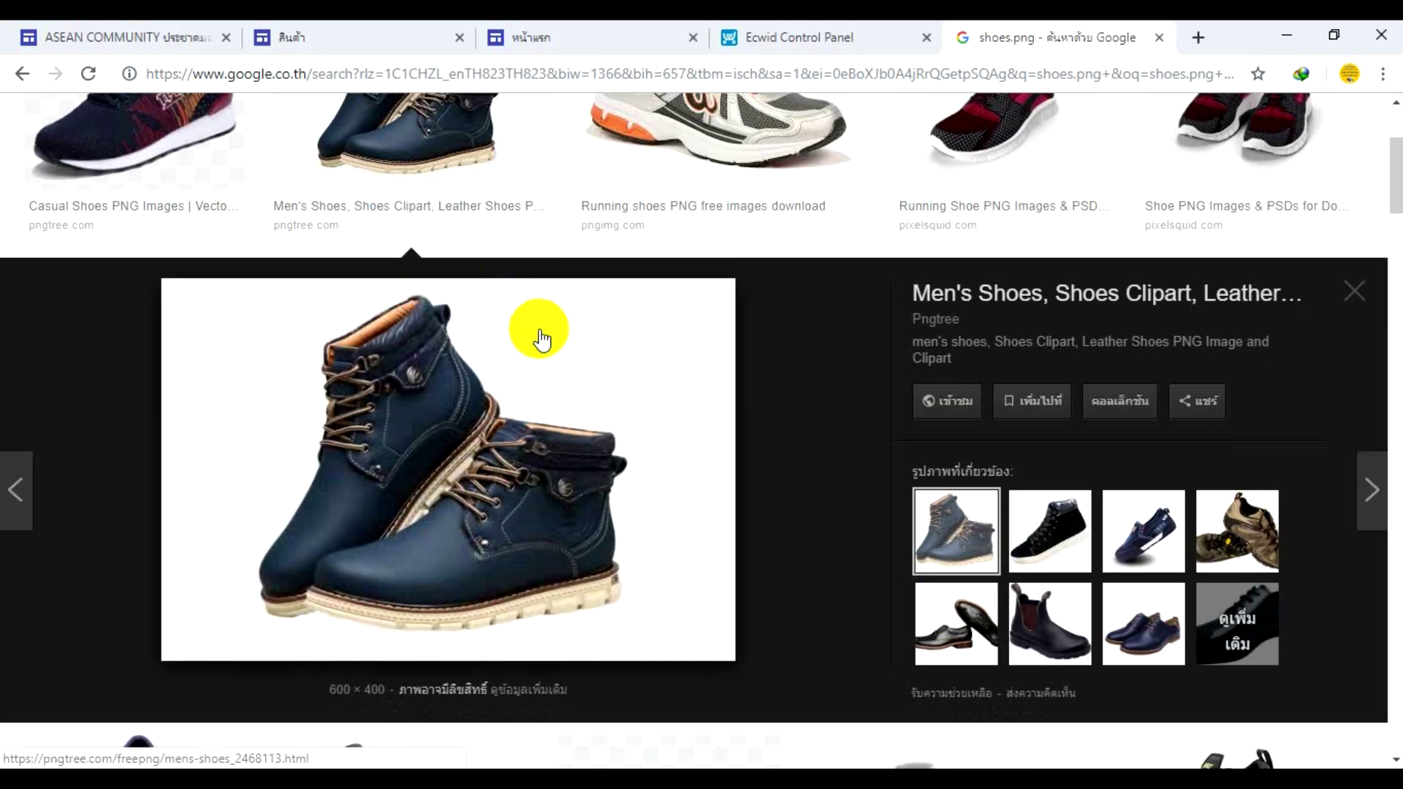
{"action": "scroll", "coordinate": [532, 332], "scroll_direction": "down", "scroll_amount": 4}
{"action": "scroll", "coordinate": [527, 332], "scroll_direction": "down", "scroll_amount": 4}
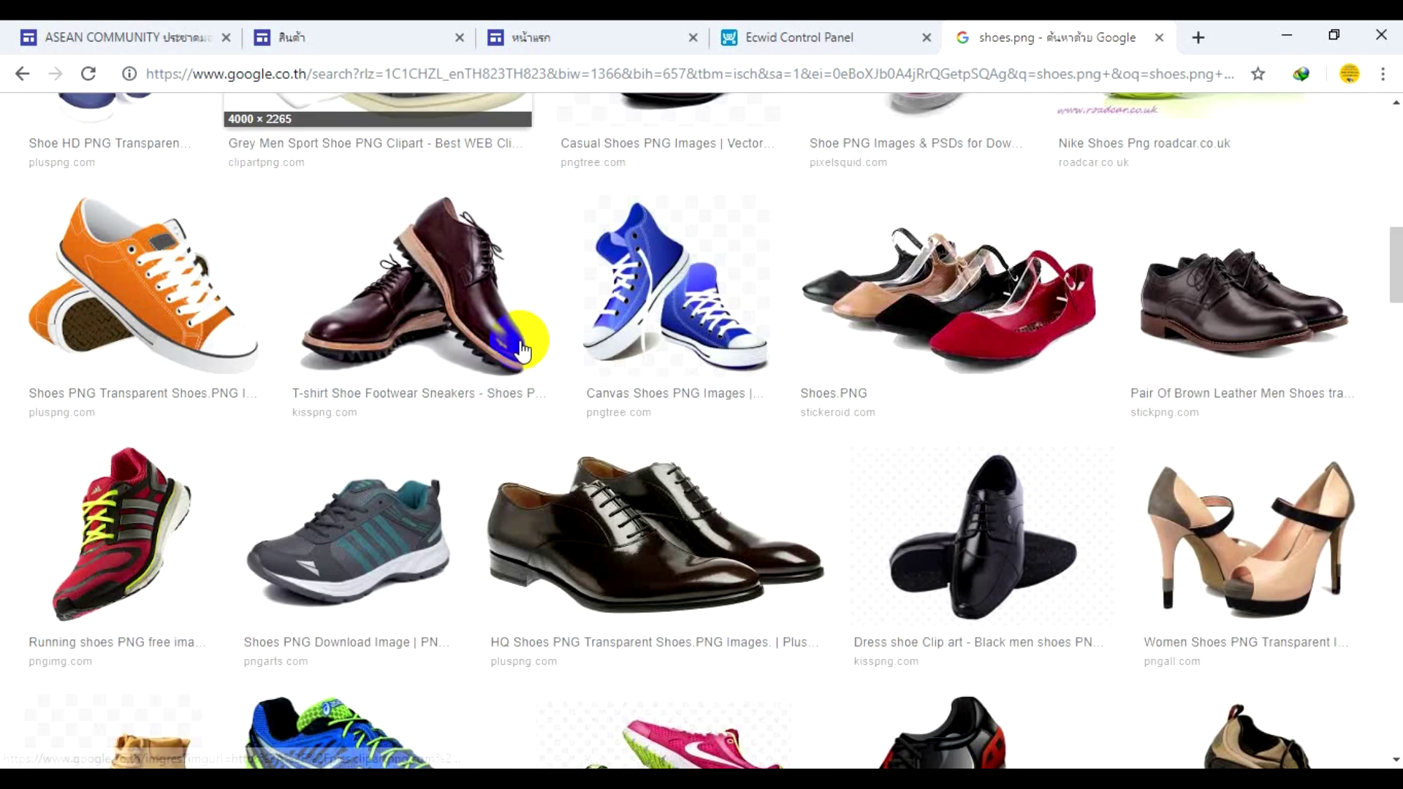
{"action": "scroll", "coordinate": [520, 349], "scroll_direction": "up", "scroll_amount": 2}
{"action": "scroll", "coordinate": [515, 362], "scroll_direction": "down", "scroll_amount": 1}
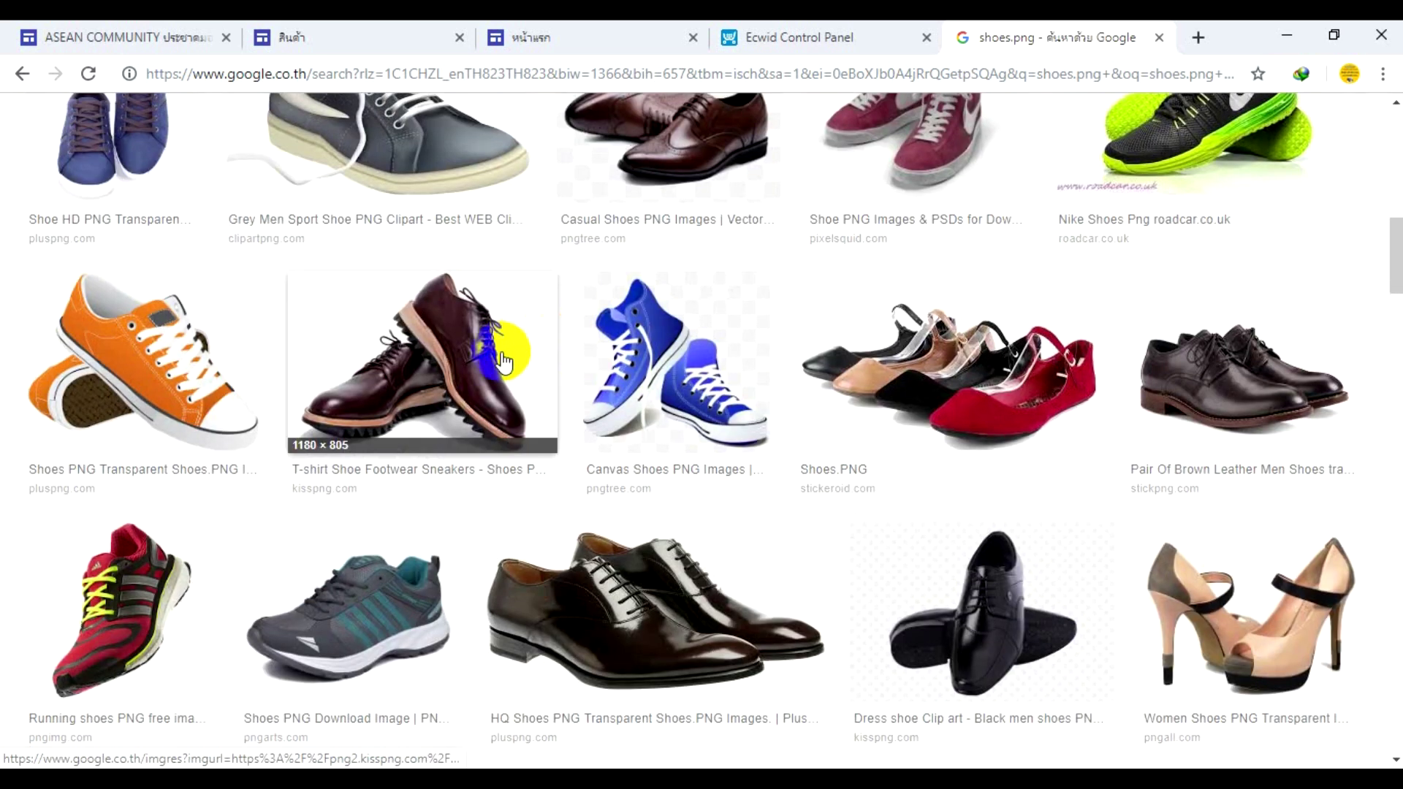
{"action": "scroll", "coordinate": [409, 354], "scroll_direction": "up", "scroll_amount": 1}
{"action": "scroll", "coordinate": [388, 347], "scroll_direction": "up", "scroll_amount": 8}
{"action": "scroll", "coordinate": [382, 345], "scroll_direction": "down", "scroll_amount": 3}
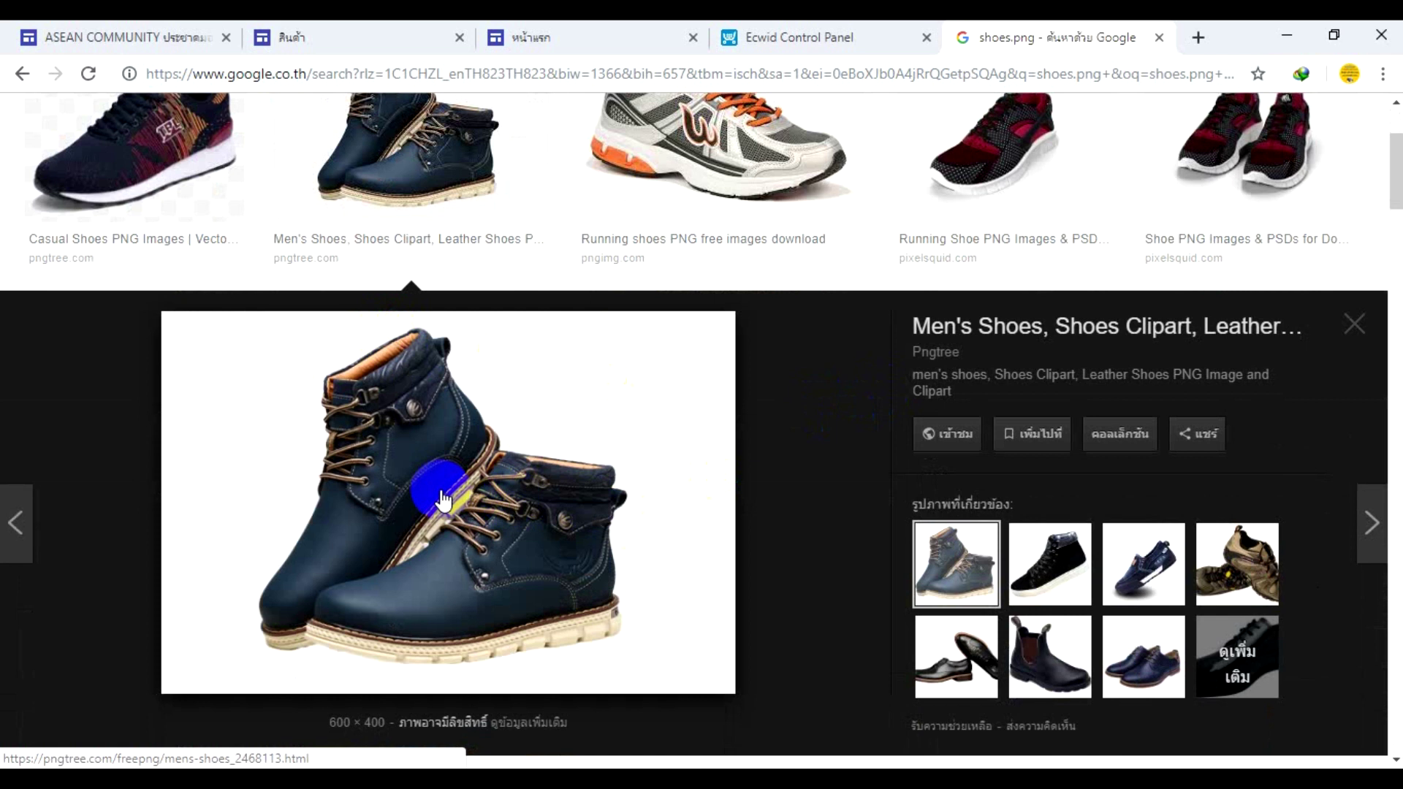
- Save the boots picture to Downloads as shoes.jpg
{"action": "right_click", "coordinate": [440, 500]}
{"action": "left_click", "coordinate": [497, 336]}
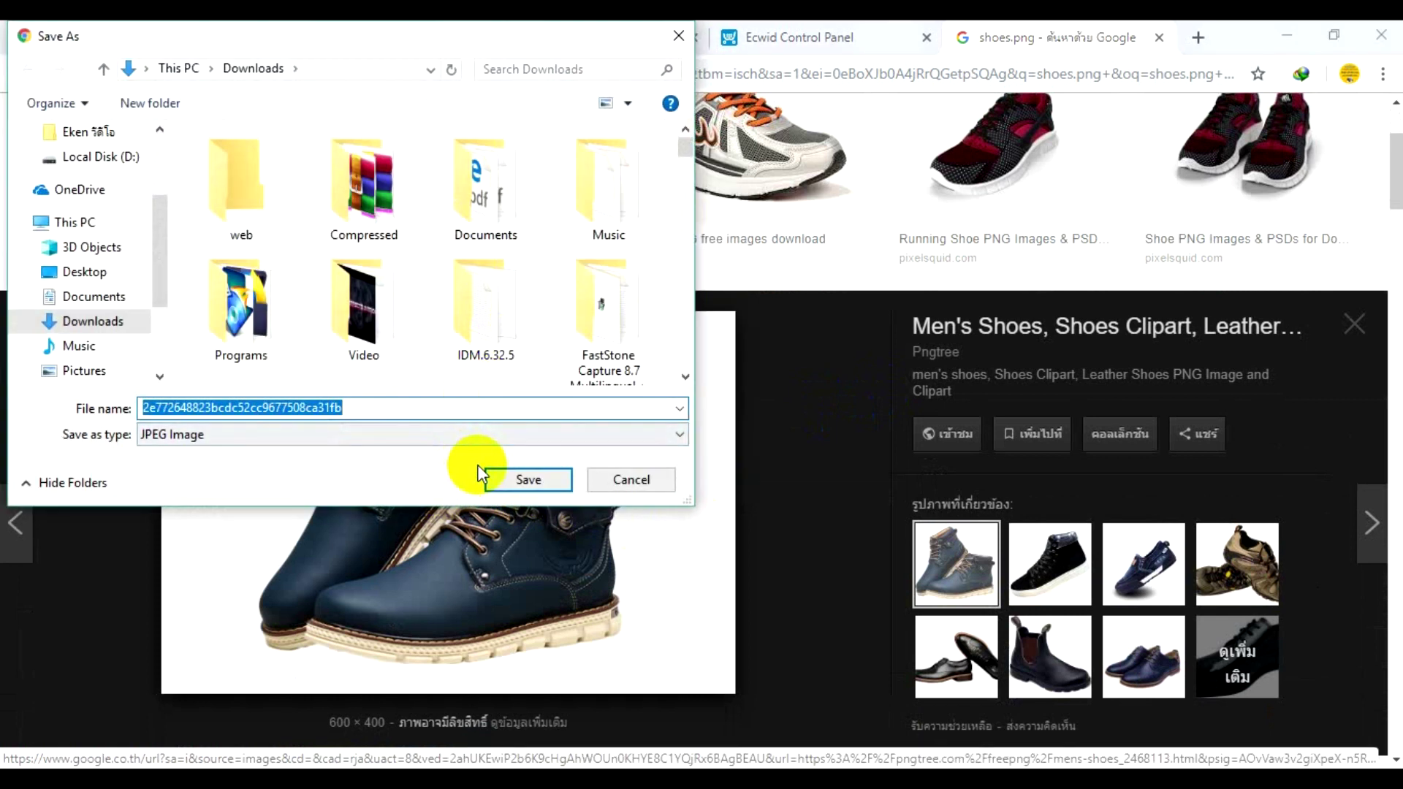
{"action": "type", "text": "shoes"}
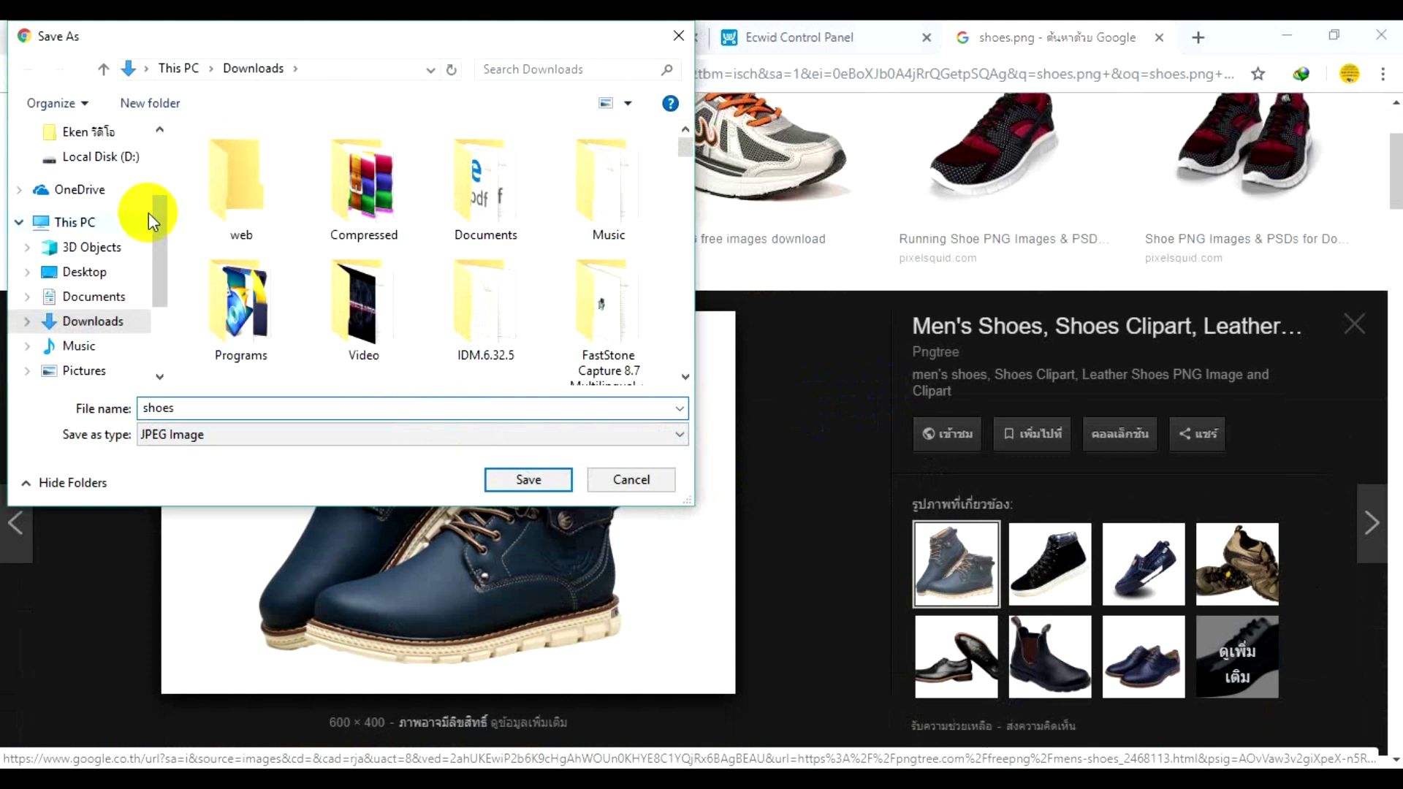
{"action": "left_click", "coordinate": [528, 479]}
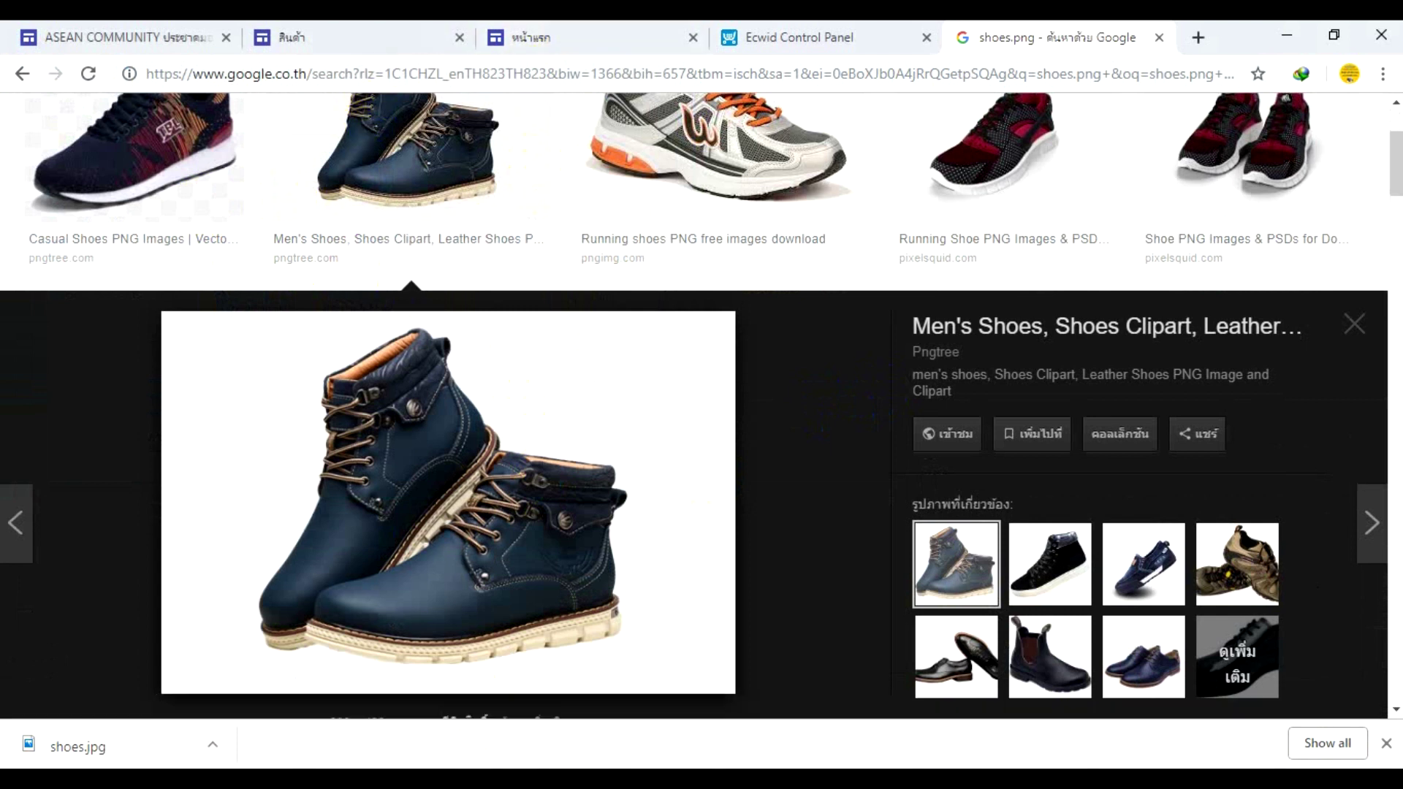
{"action": "left_click", "coordinate": [462, 759]}
- Set shoes.jpg as the รองเท้า category's picture
{"action": "left_click", "coordinate": [462, 760]}
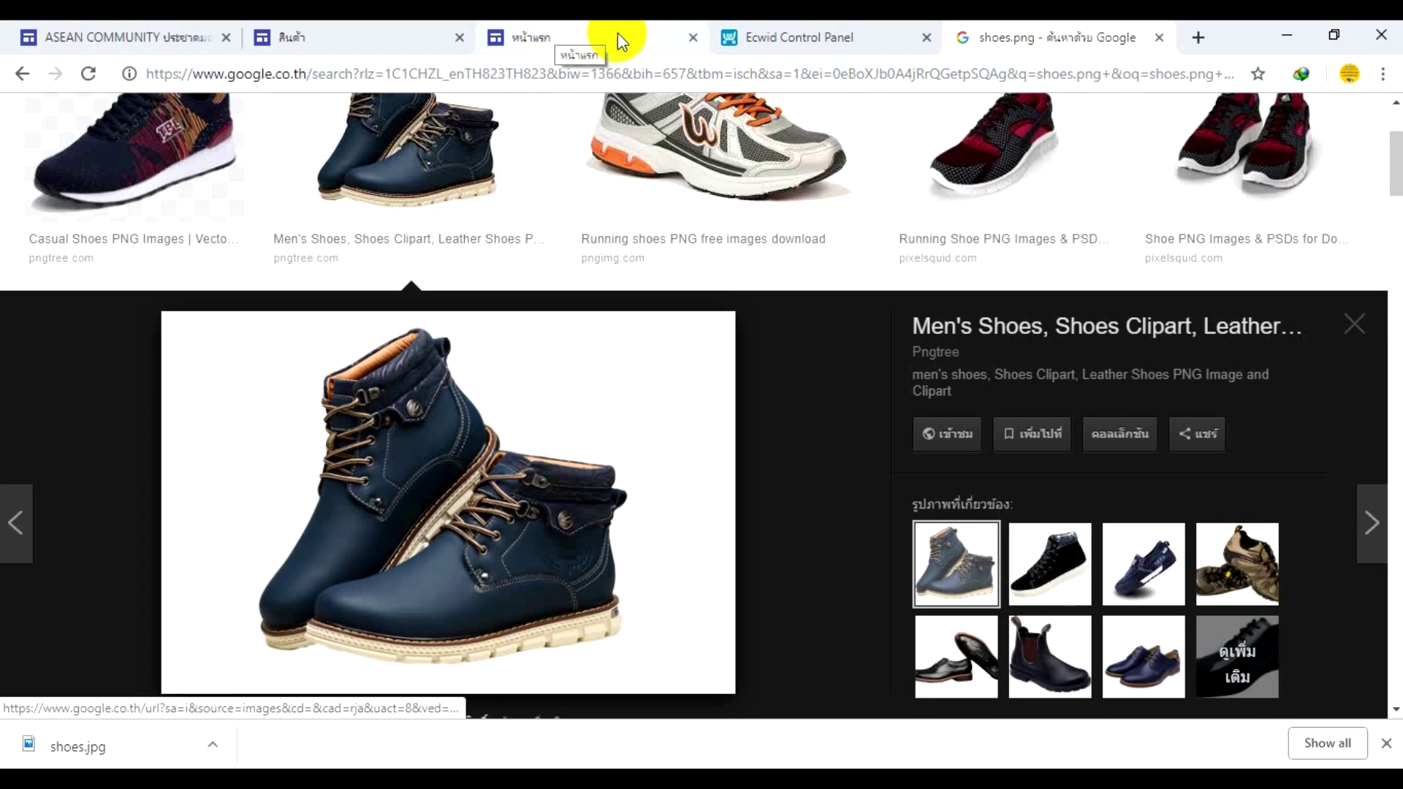
{"action": "left_click", "coordinate": [755, 41]}
{"action": "scroll", "coordinate": [717, 623], "scroll_direction": "down", "scroll_amount": 3}
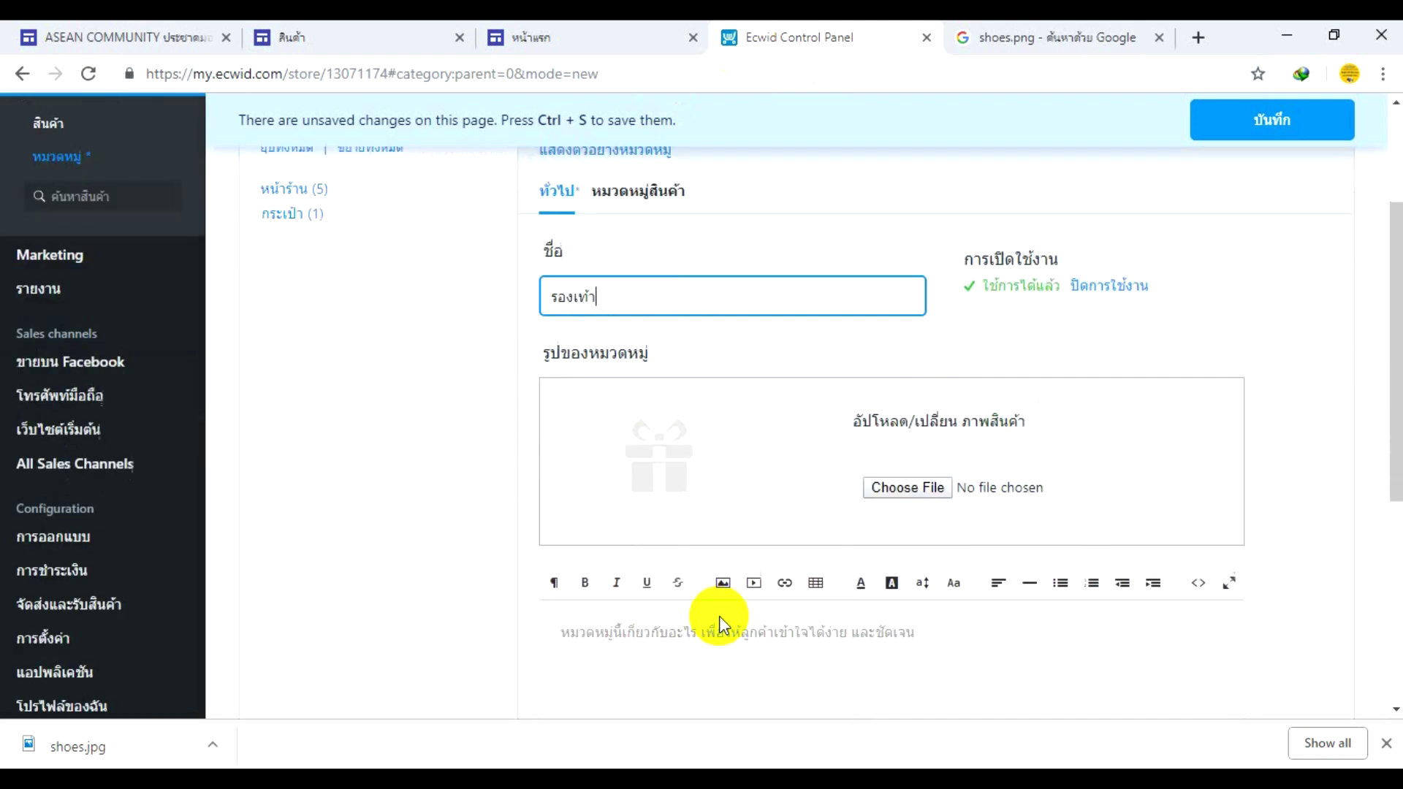
{"action": "left_click", "coordinate": [903, 476]}
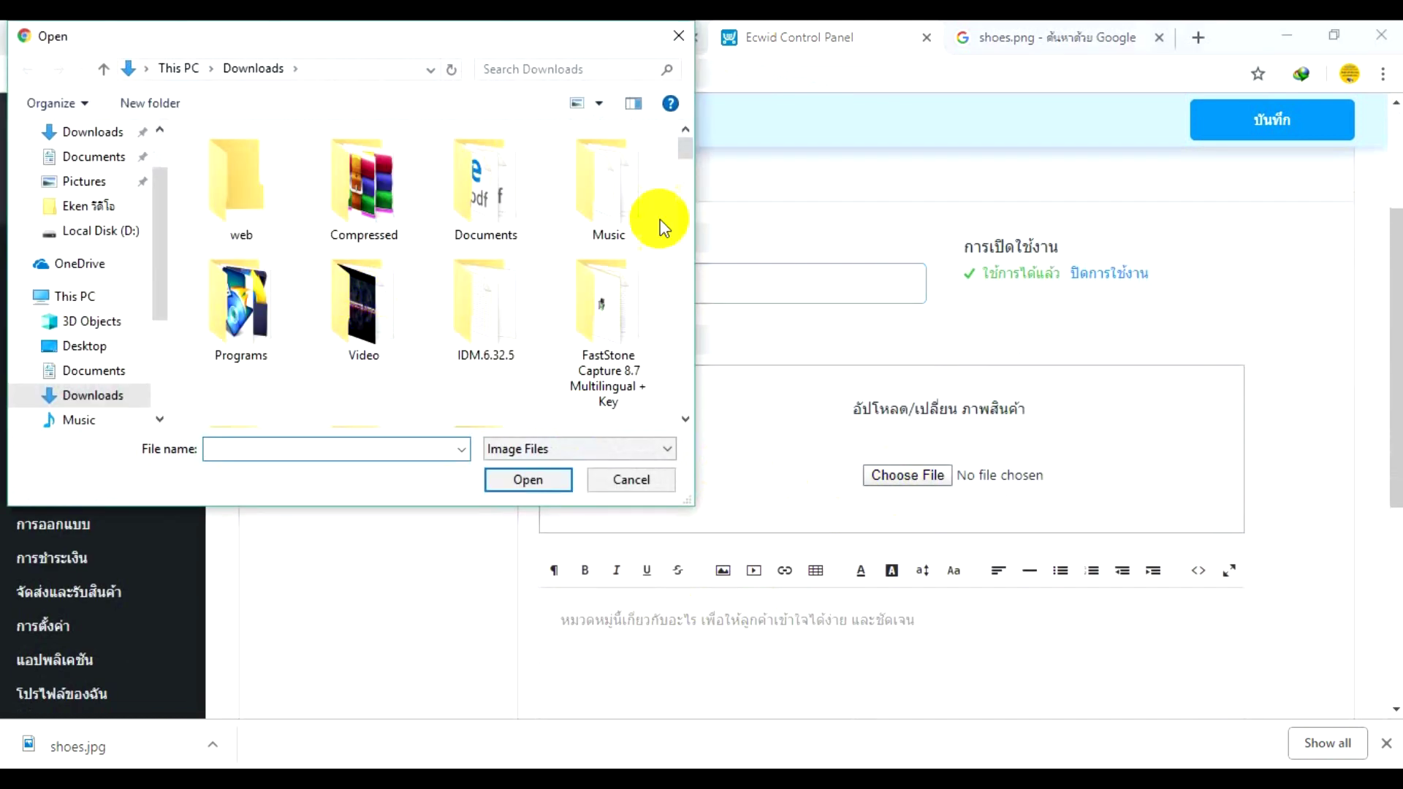
{"action": "mouse_move", "coordinate": [689, 147]}
{"action": "left_mouse_down"}
{"action": "mouse_move", "coordinate": [690, 301]}
{"action": "mouse_move", "coordinate": [682, 162]}
{"action": "left_mouse_up"}
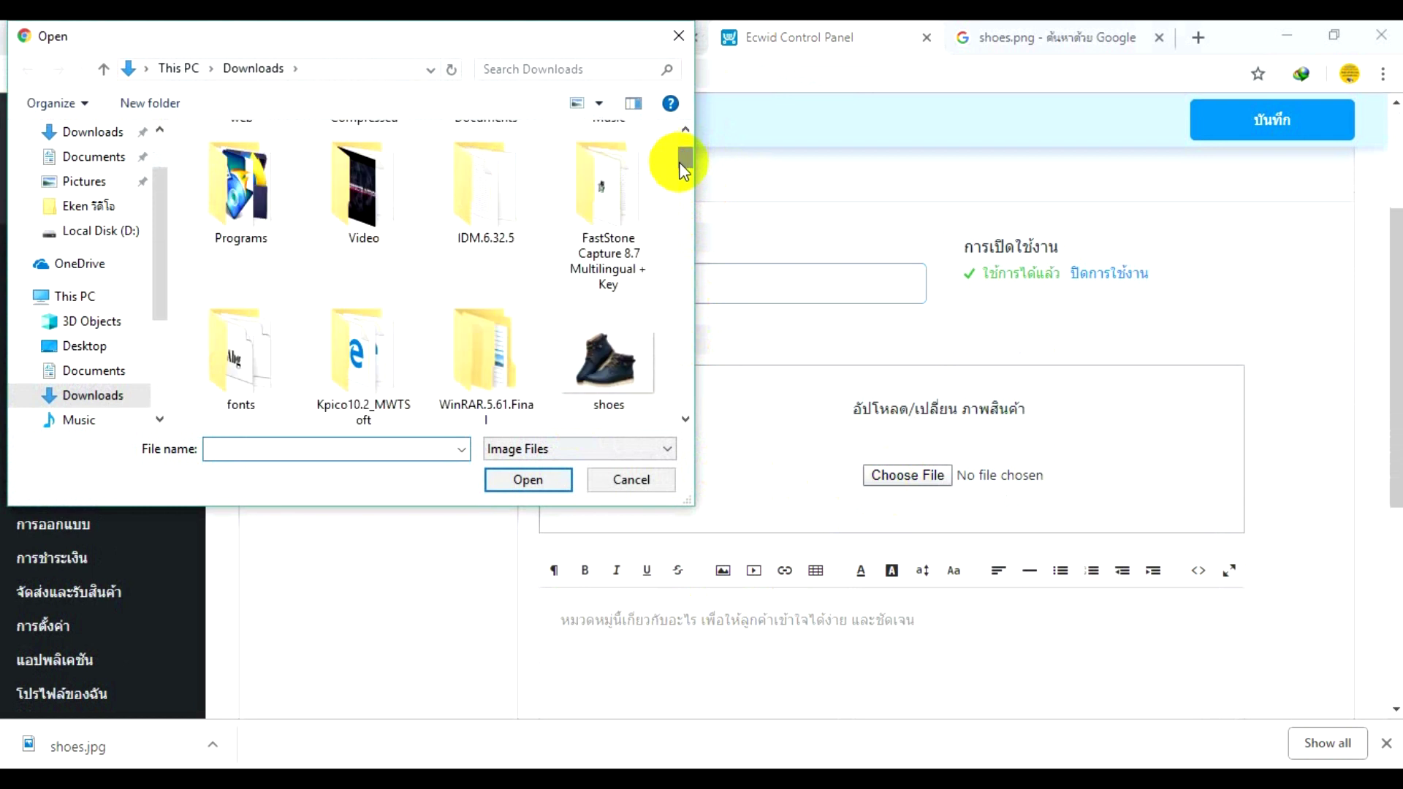
{"action": "double_click", "coordinate": [605, 358]}
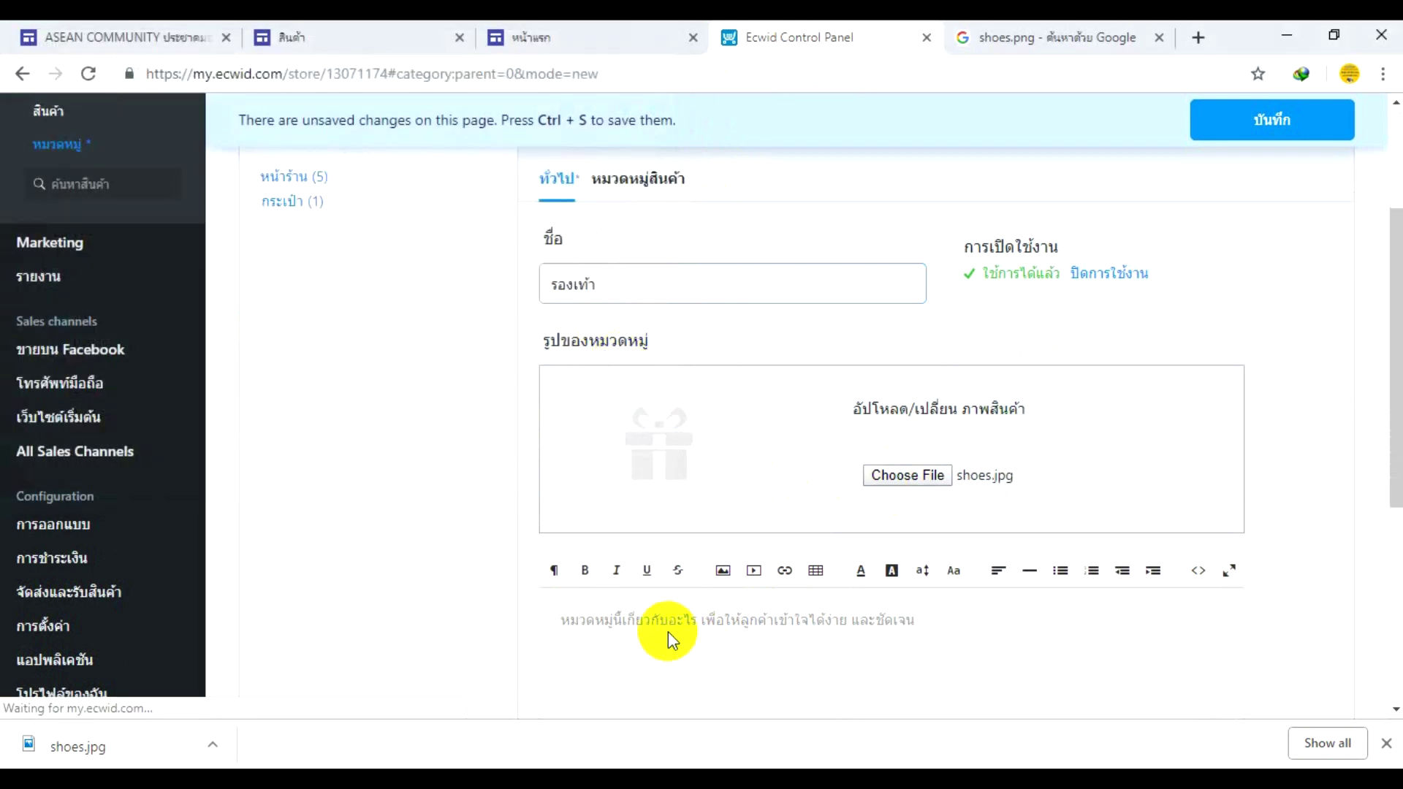
- Enter the description จำหน่ายรองเท้าหลายยี่ห้อ and save the category
{"action": "scroll", "coordinate": [667, 618], "scroll_direction": "down", "scroll_amount": 2}
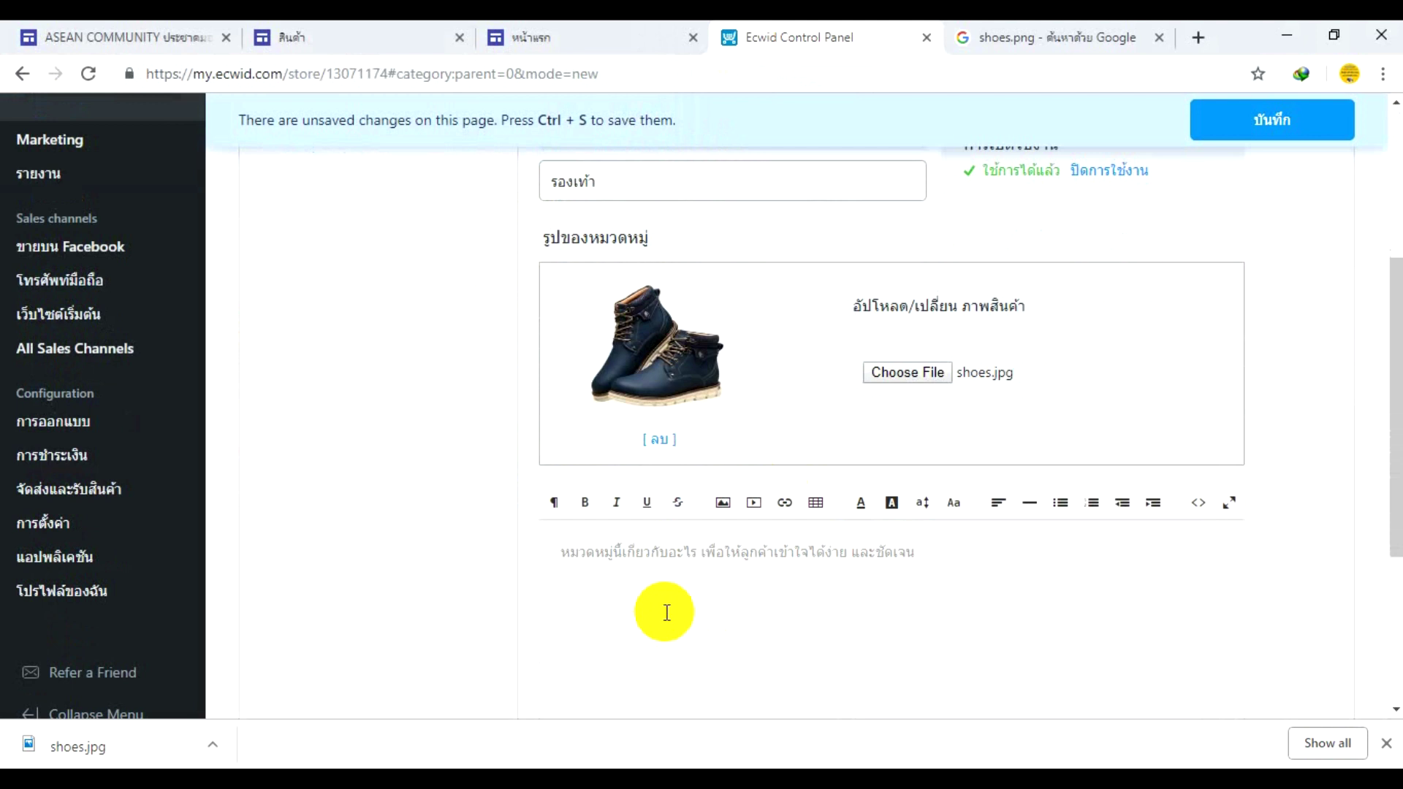
{"action": "left_click", "coordinate": [644, 552]}
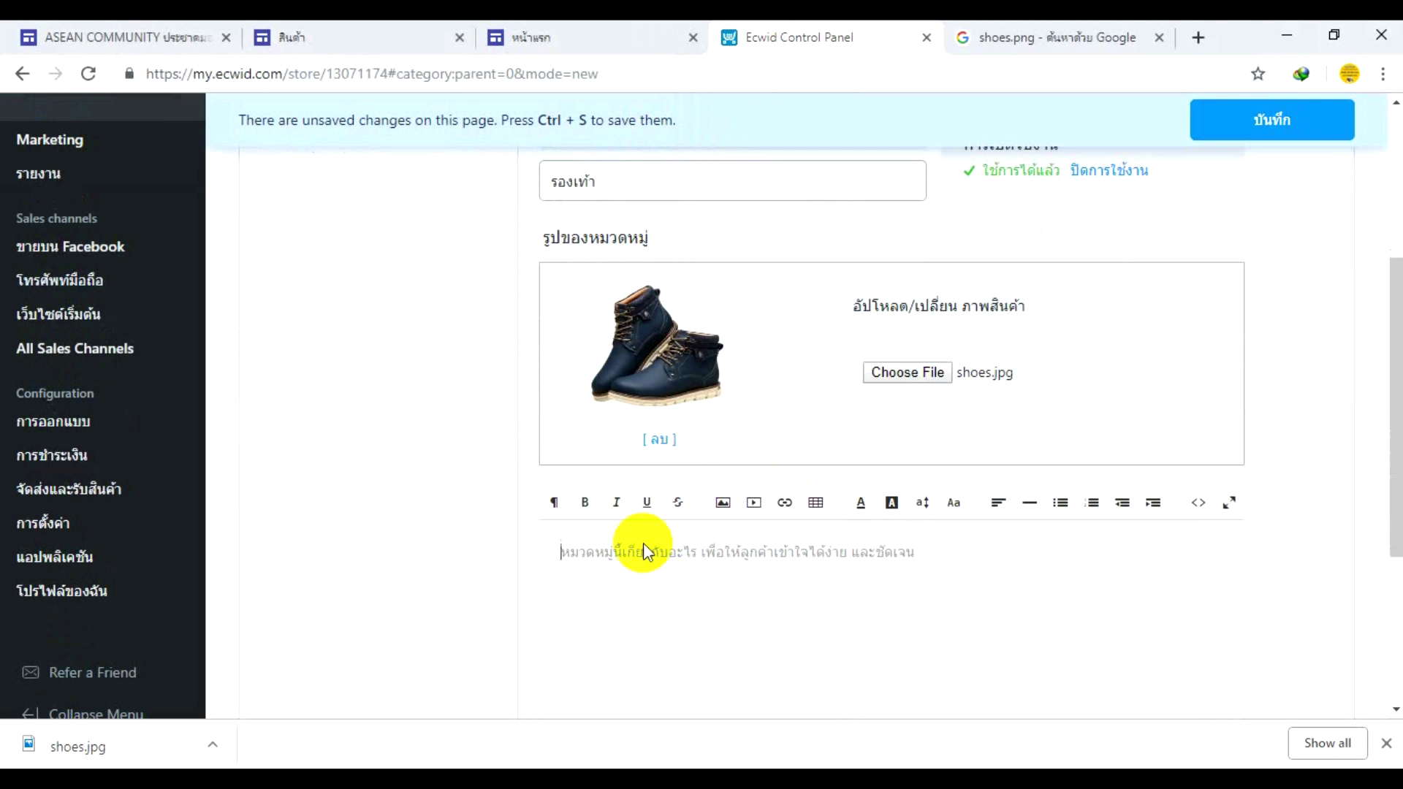
{"action": "type", "text": "จำหน่ายรองเท้าหลายยี่ห้อ"}
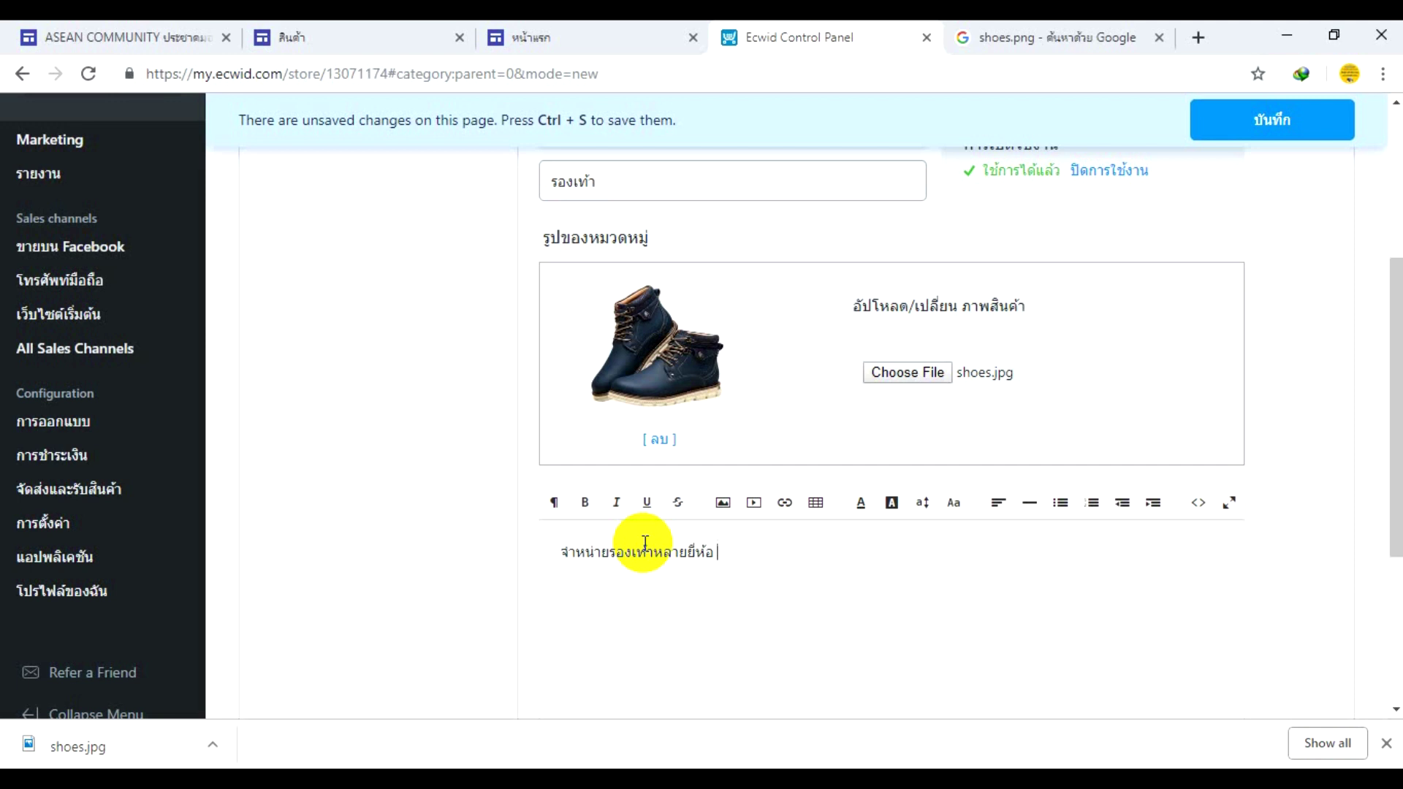
{"action": "scroll", "coordinate": [645, 542], "scroll_direction": "down", "scroll_amount": 3}
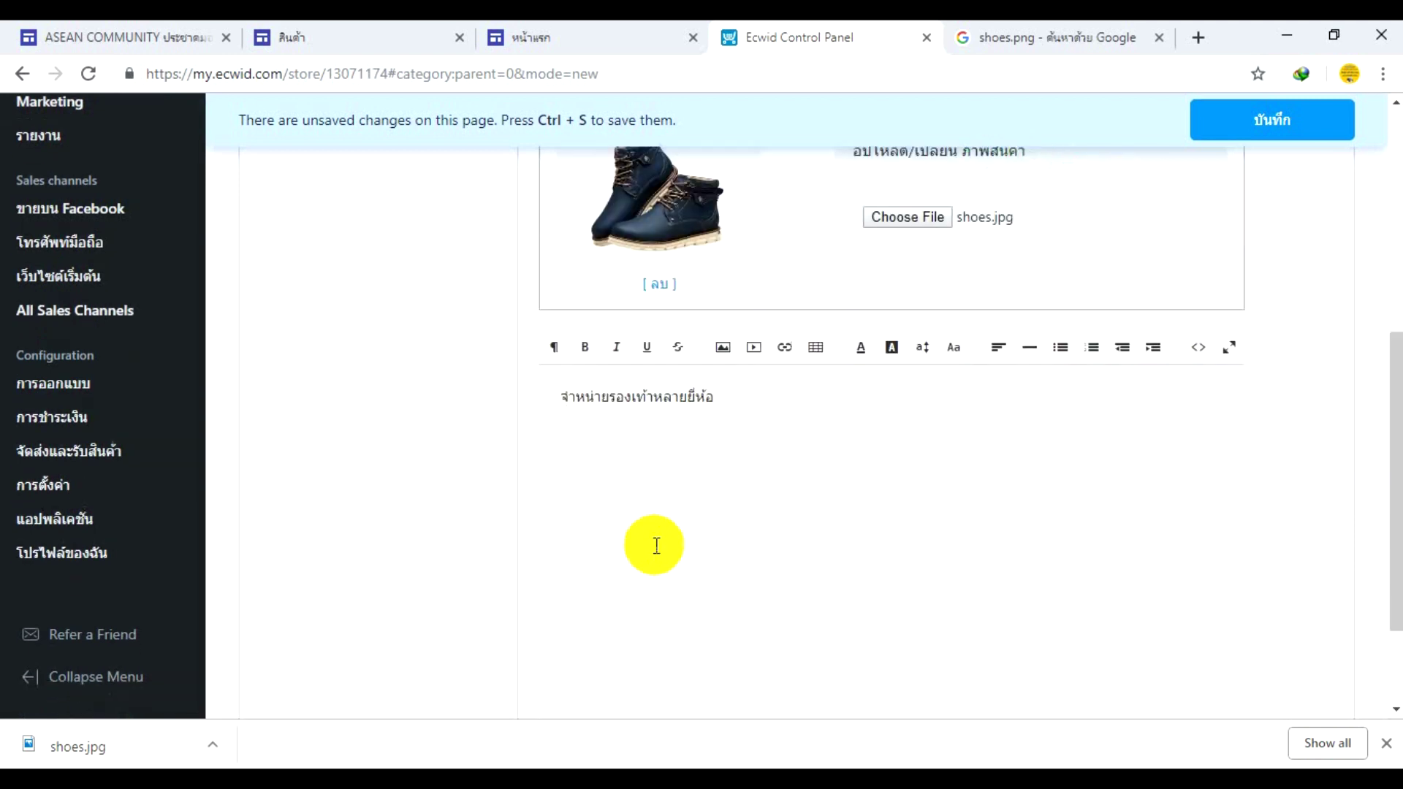
{"action": "left_click", "coordinate": [1219, 125]}
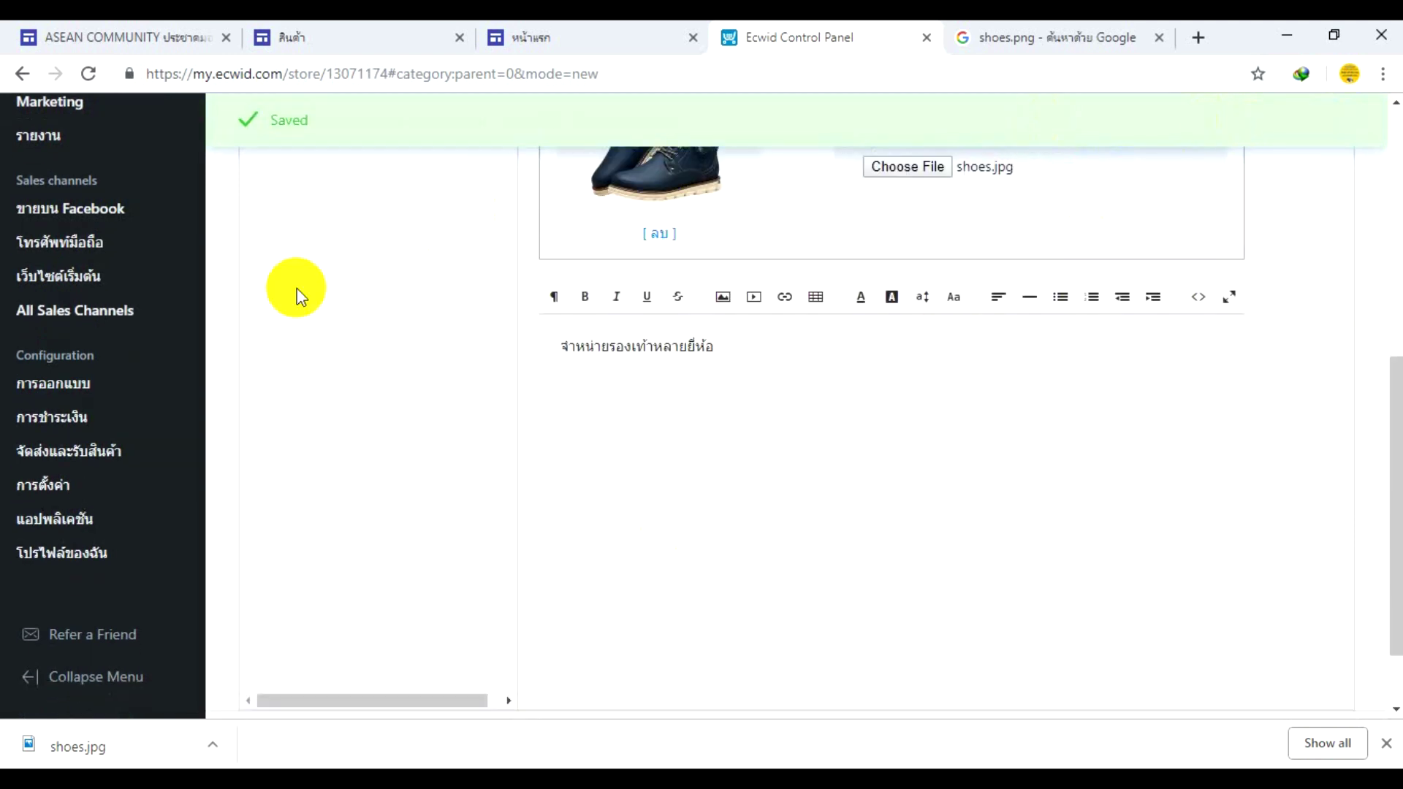
{"action": "scroll", "coordinate": [266, 314], "scroll_direction": "up", "scroll_amount": 7}
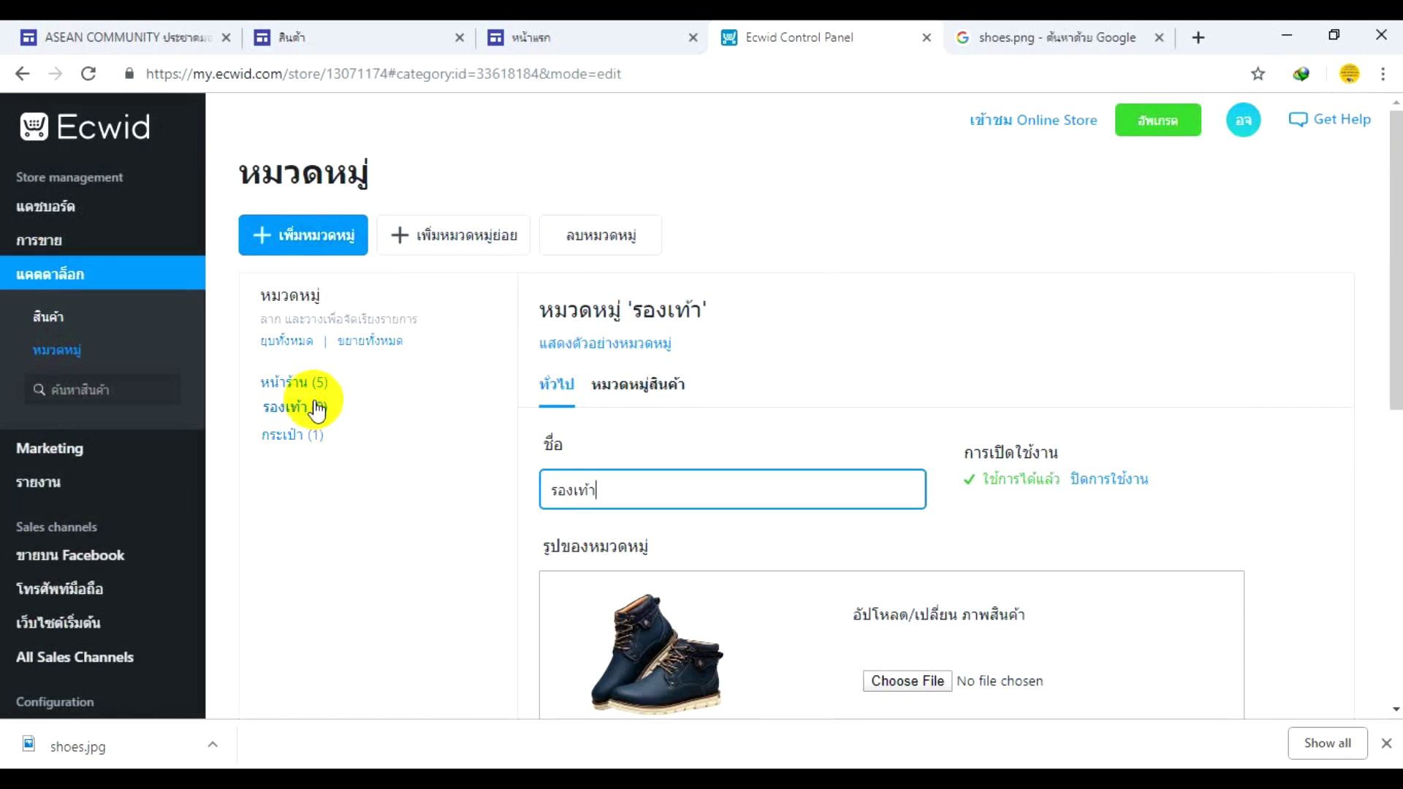
- Open the หน้าร้าน category, then show the product list with ลูกโป่ง, กระเป๋าเป้, Balloon, book and Computer
{"action": "left_click", "coordinate": [297, 386]}
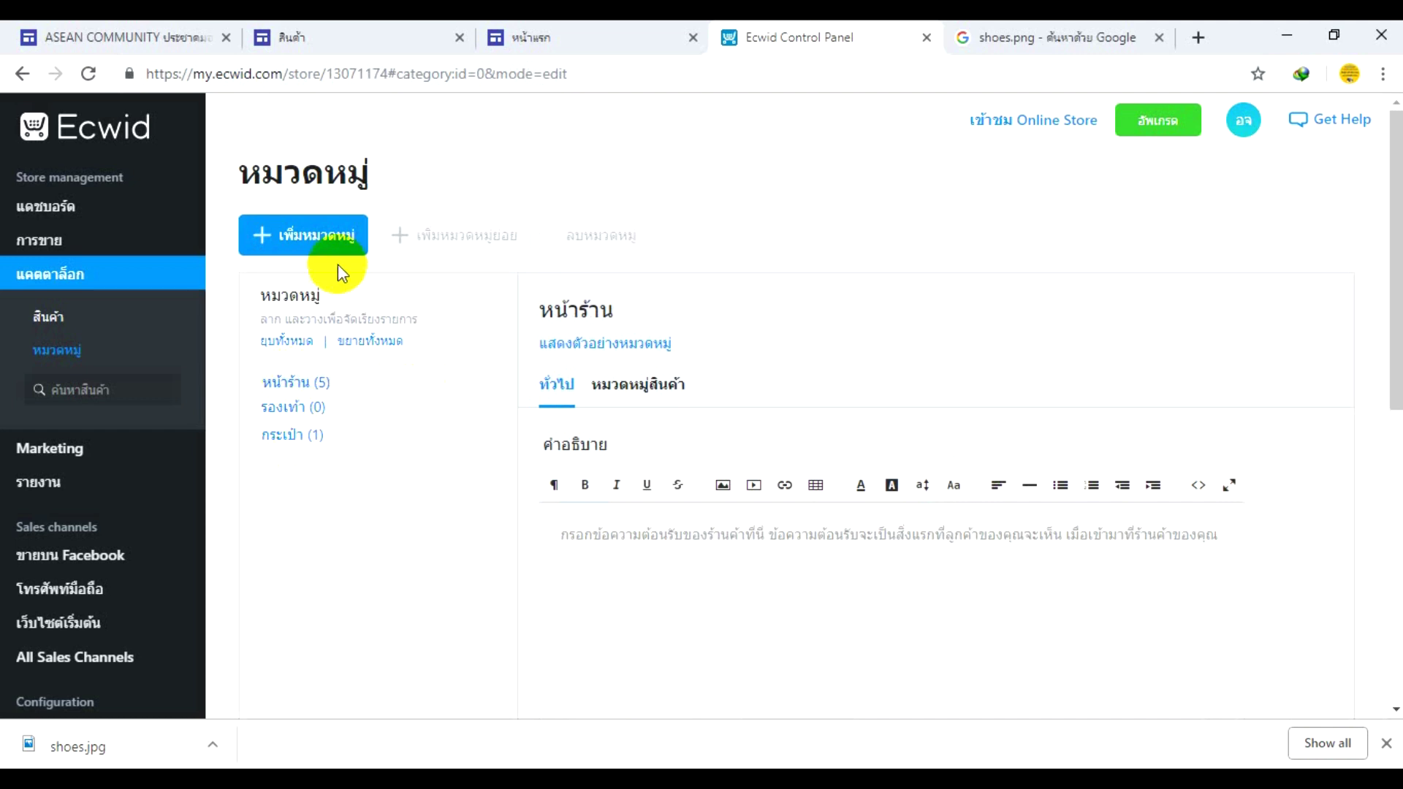
{"action": "left_click", "coordinate": [86, 325]}
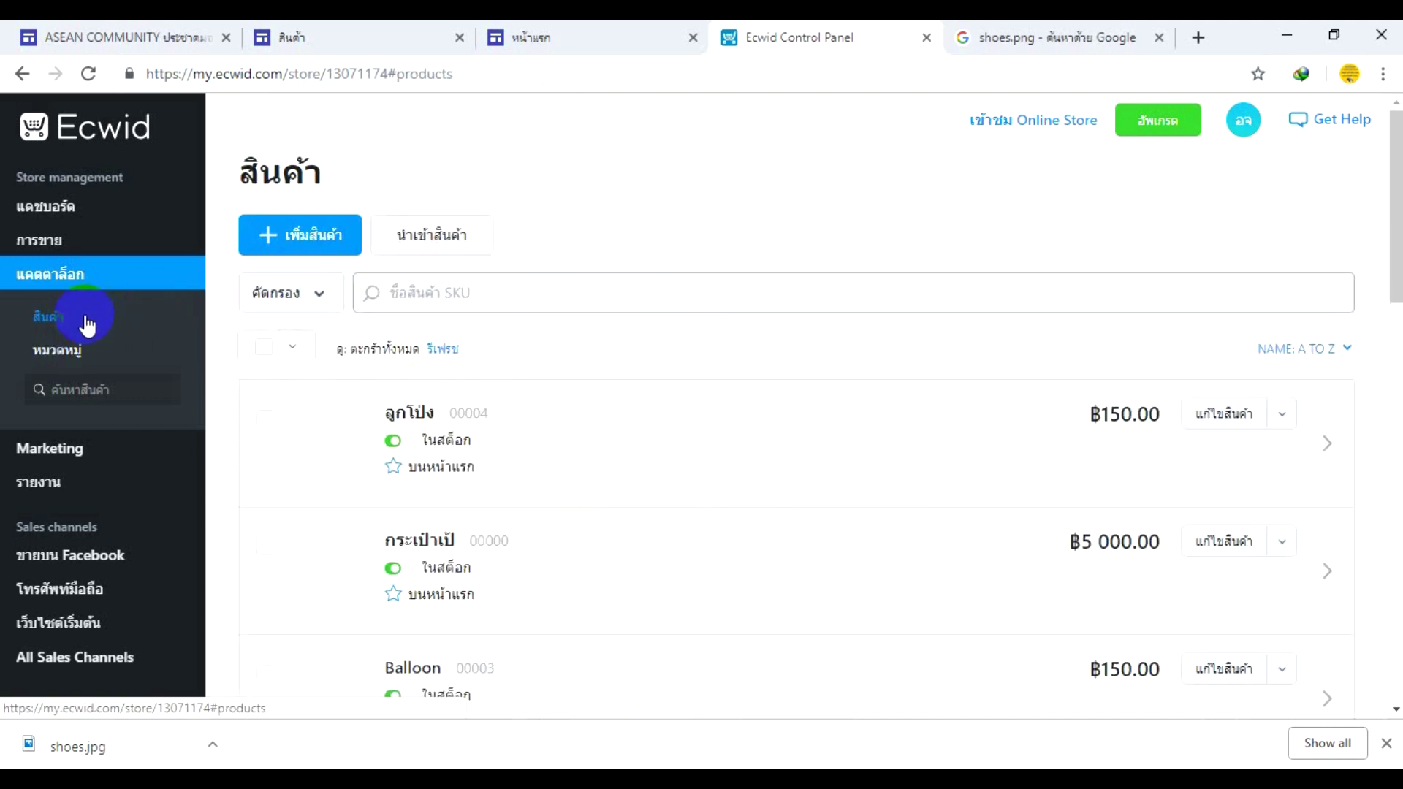
{"action": "scroll", "coordinate": [86, 325], "scroll_direction": "down", "scroll_amount": 4}
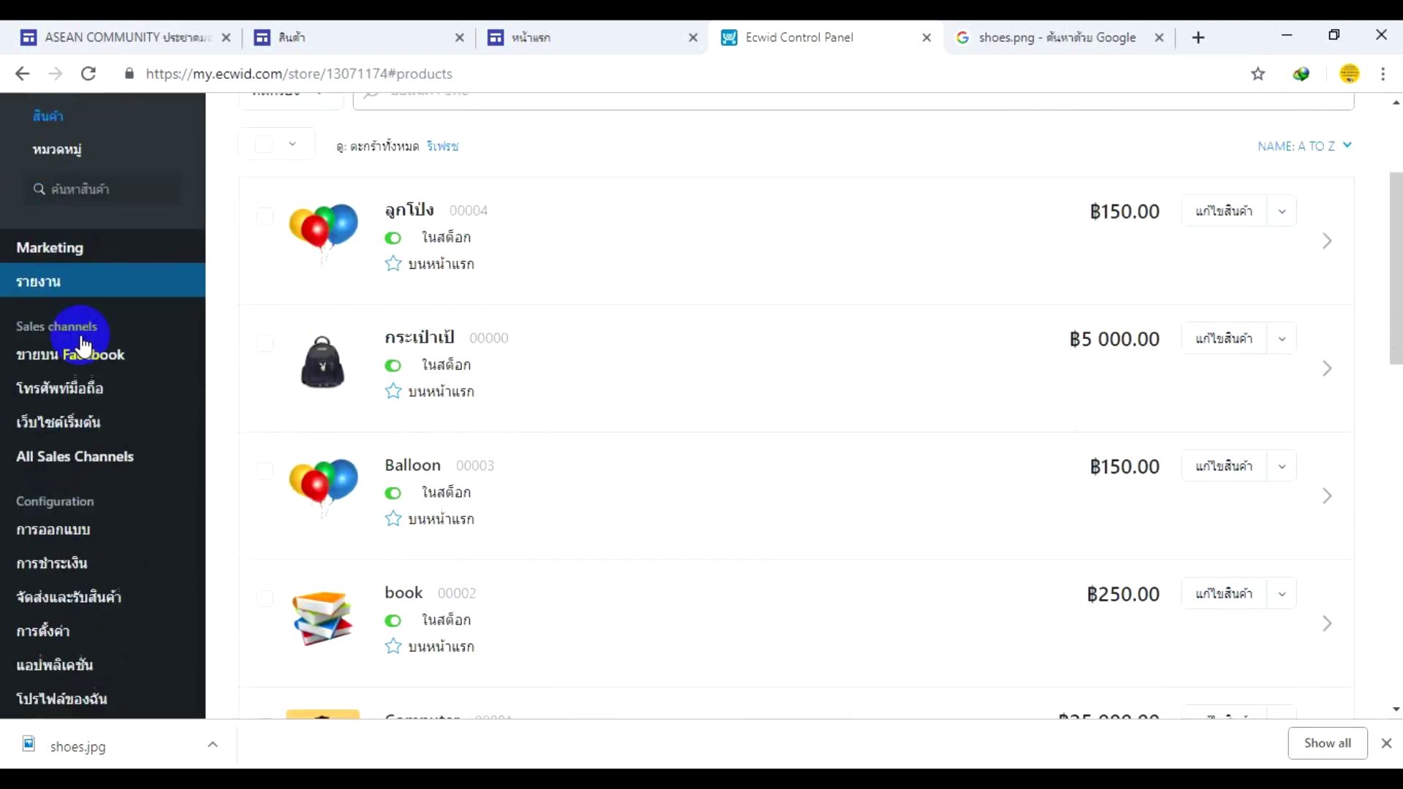
{"action": "mouse_move", "coordinate": [82, 344]}
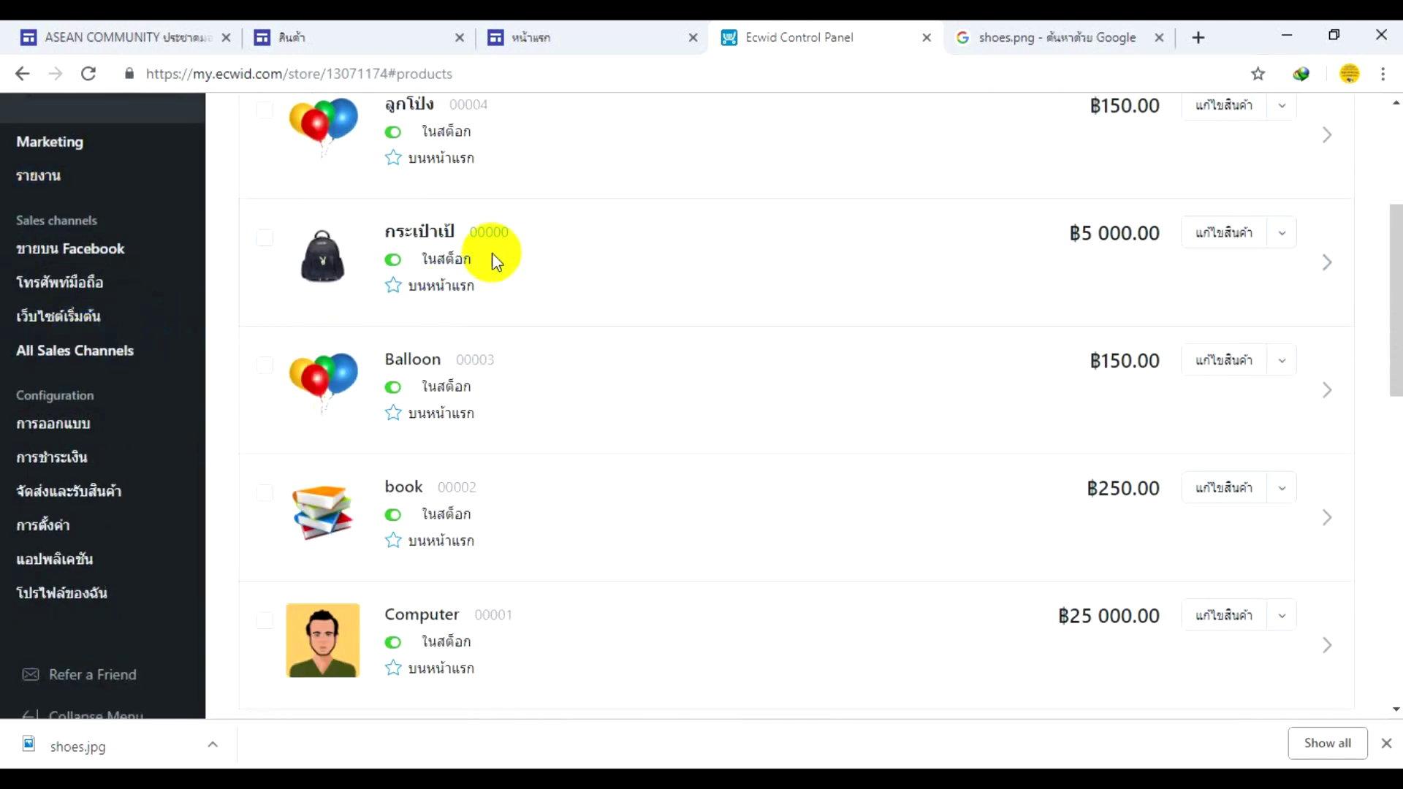
{"action": "scroll", "coordinate": [492, 256], "scroll_direction": "up", "scroll_amount": 4}
{"action": "scroll", "coordinate": [492, 260], "scroll_direction": "down", "scroll_amount": 4}
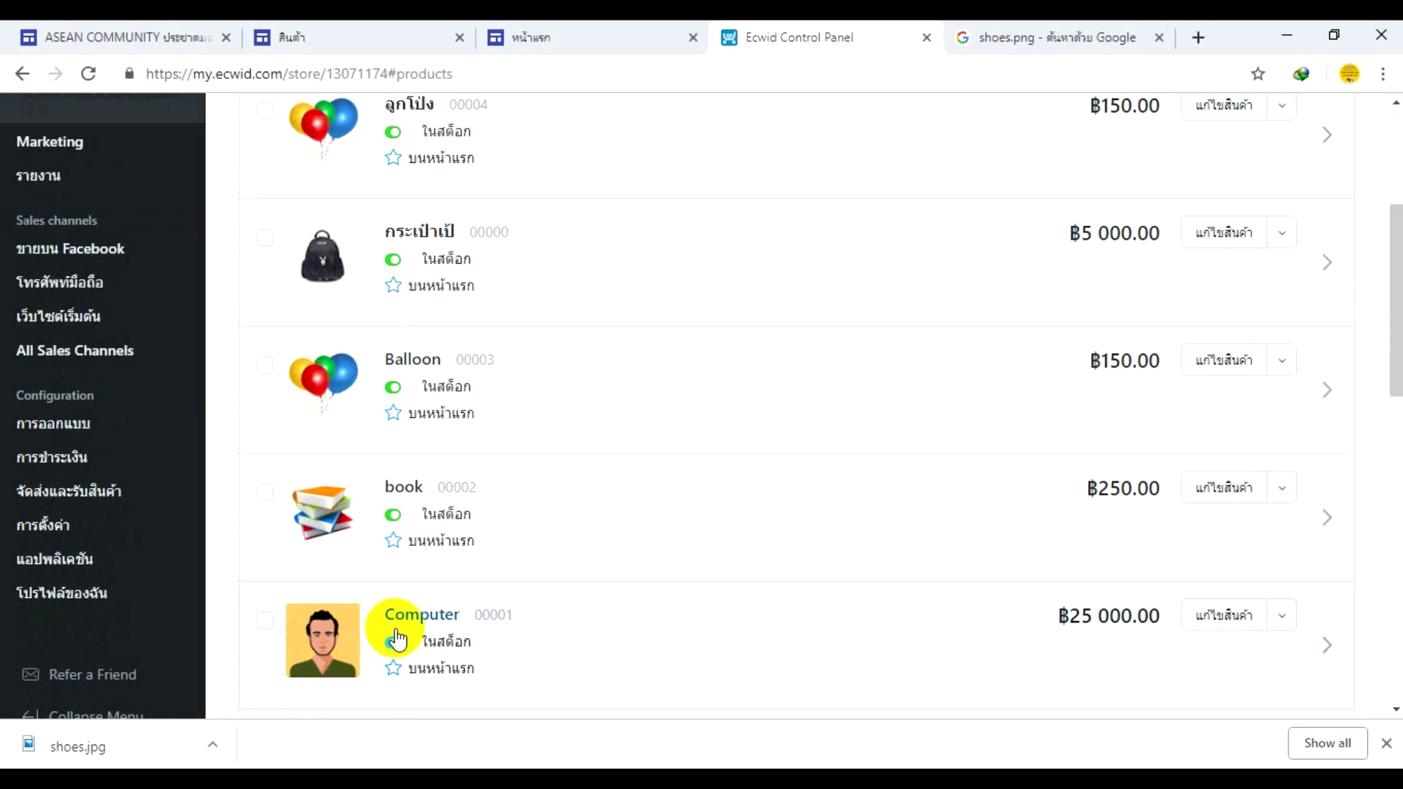
- Select the Balloon product and delete it via its actions menu, confirming with Yes
{"action": "left_click", "coordinate": [264, 366]}
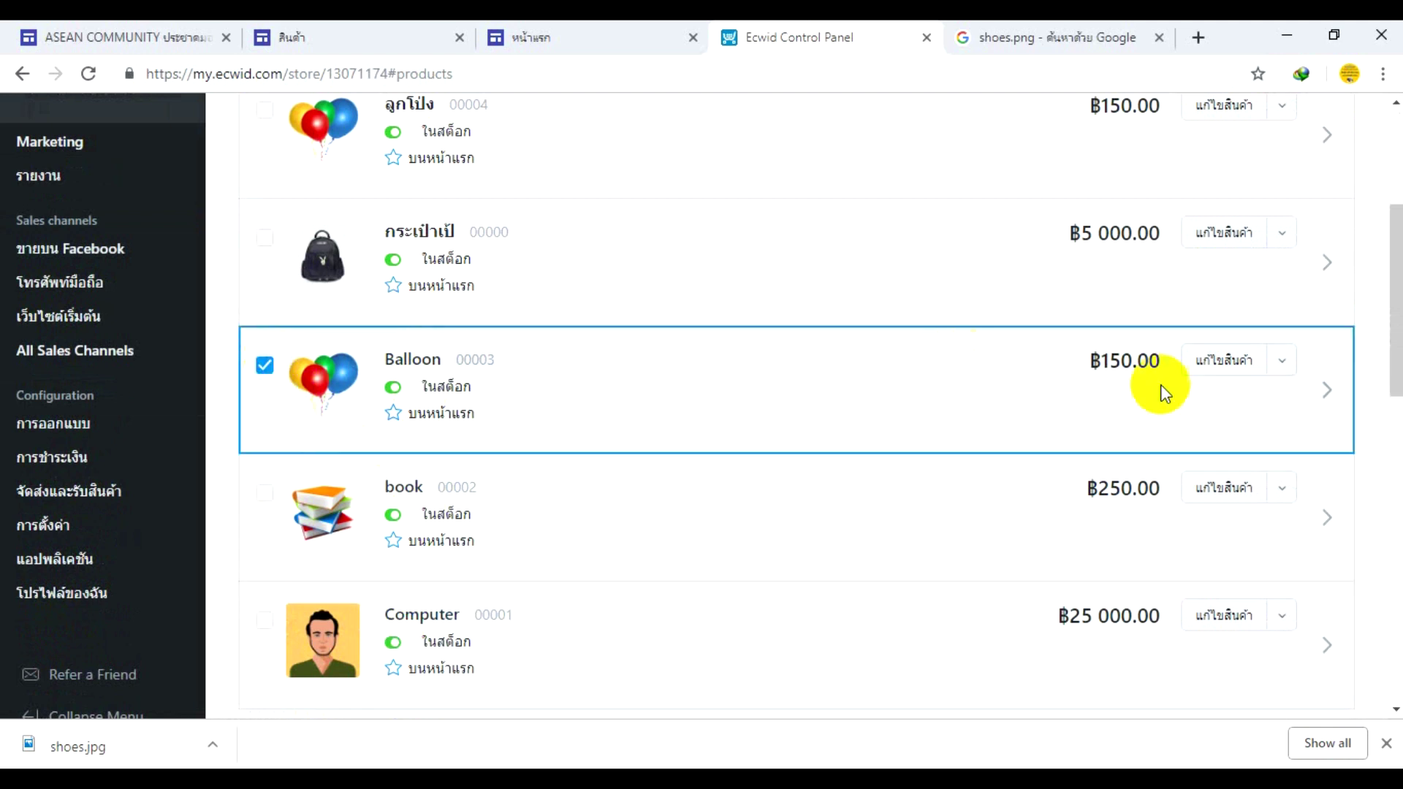
{"action": "left_click", "coordinate": [1281, 361]}
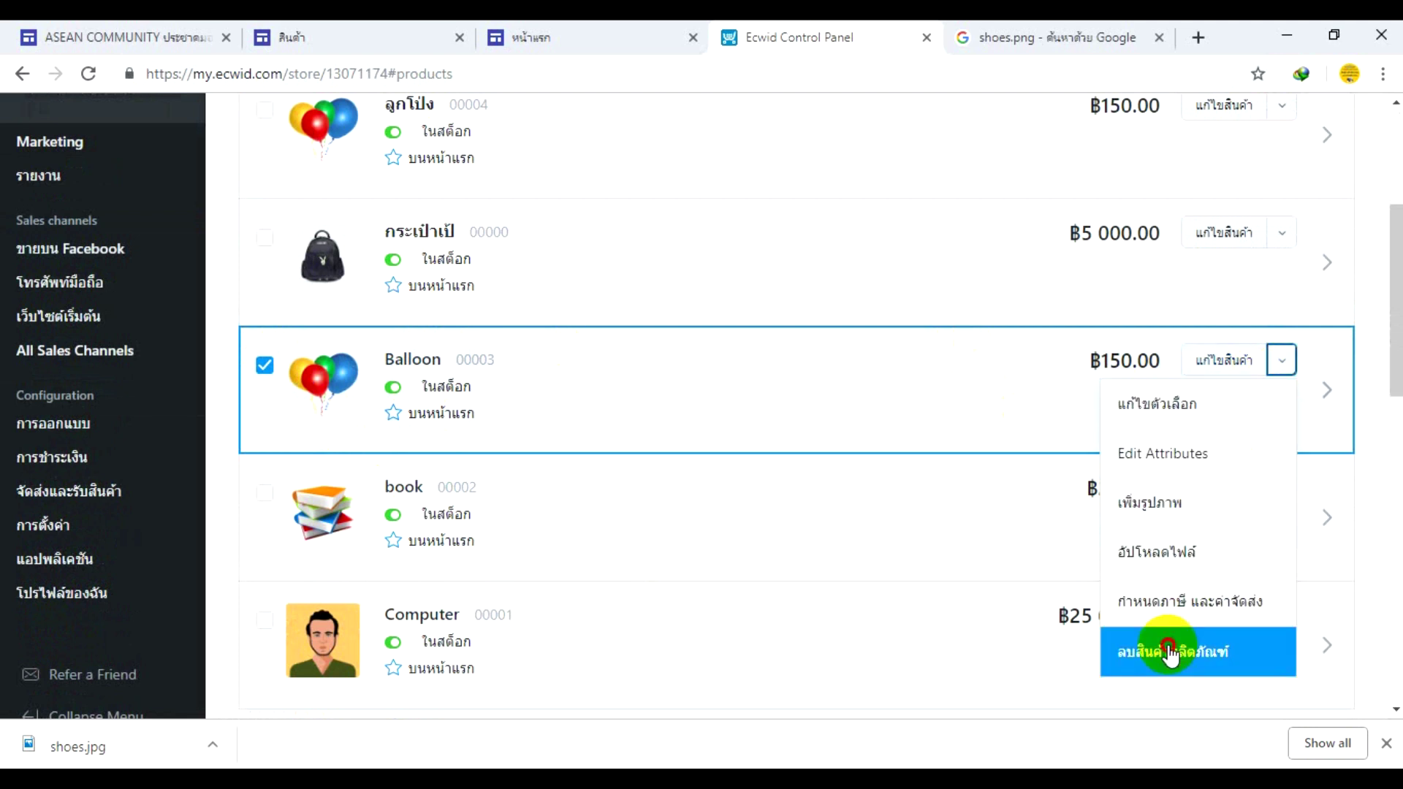
{"action": "left_click", "coordinate": [1168, 652]}
{"action": "left_click", "coordinate": [636, 500]}
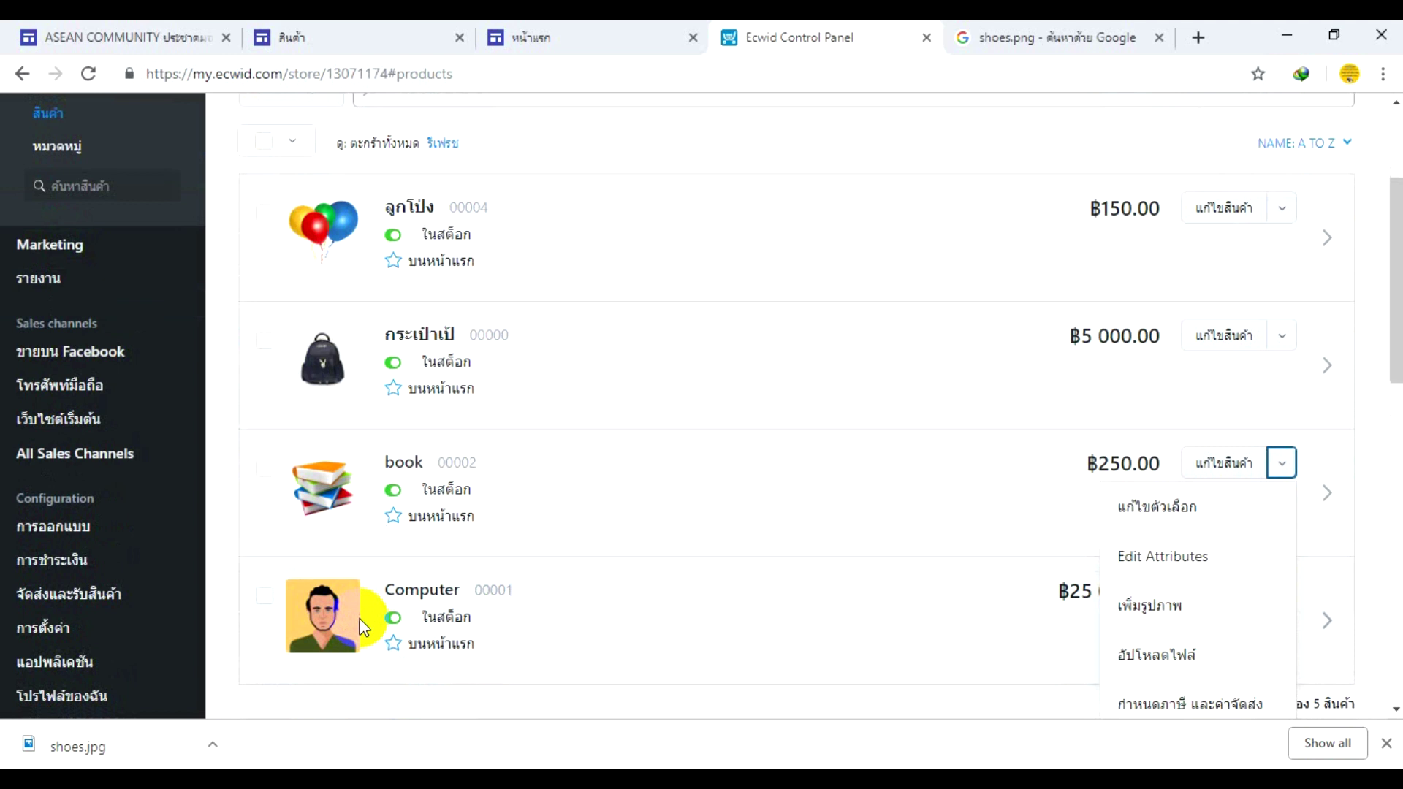
{"action": "scroll", "coordinate": [369, 609], "scroll_direction": "up", "scroll_amount": 3}
{"action": "scroll", "coordinate": [584, 548], "scroll_direction": "down", "scroll_amount": 4}
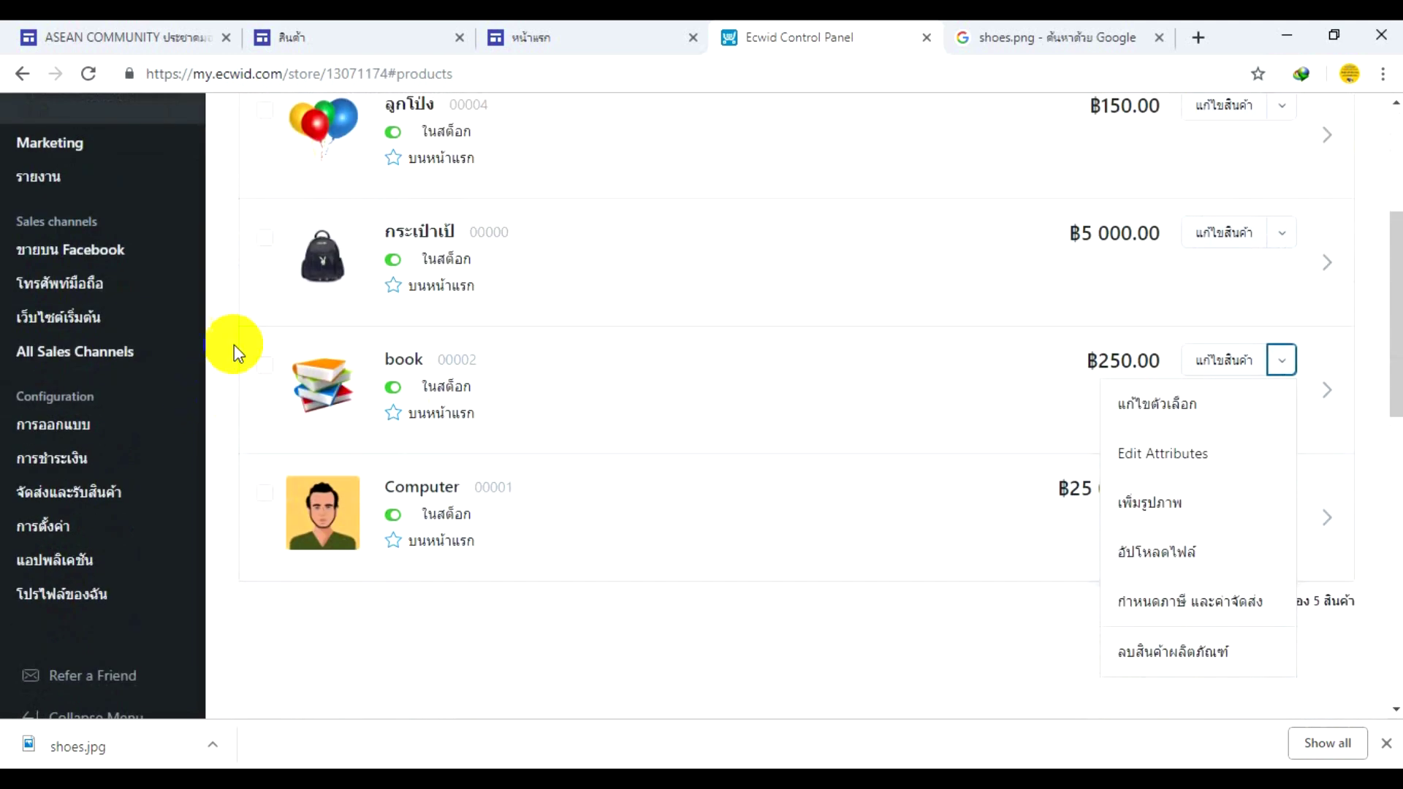
{"action": "scroll", "coordinate": [314, 219], "scroll_direction": "up", "scroll_amount": 4}
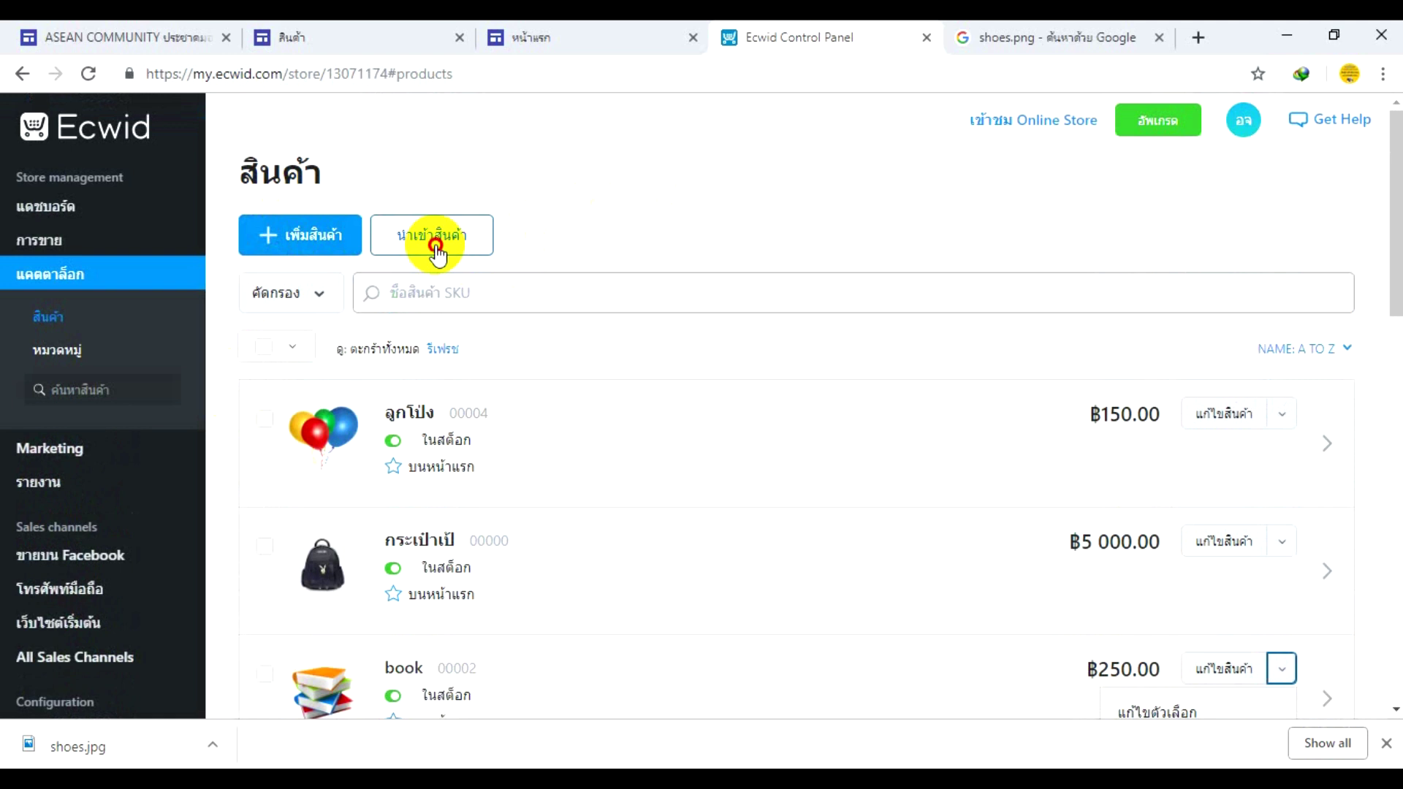
- Close the product import window, return to the product list, and start a new product with + เพิ่มสินค้า
{"action": "left_click", "coordinate": [436, 248]}
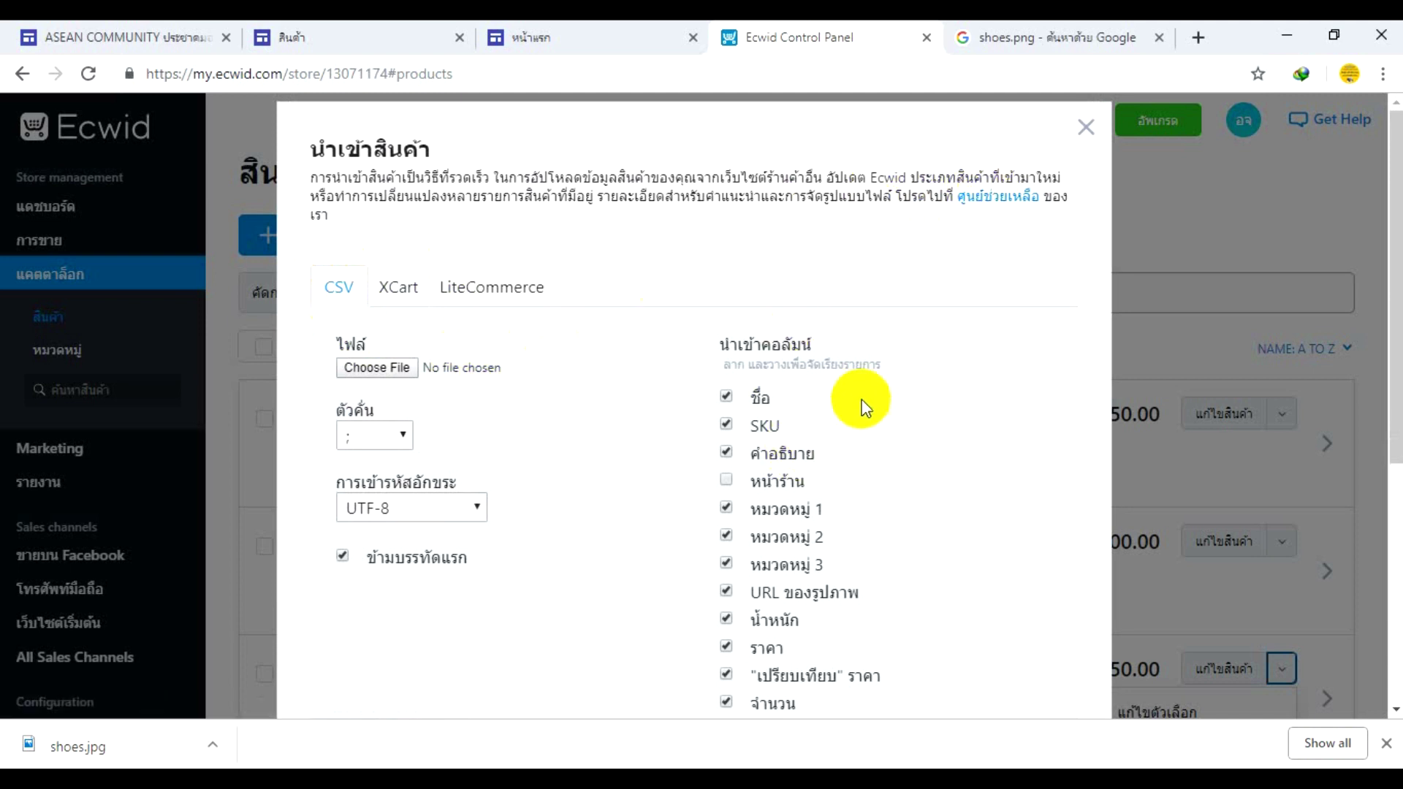
{"action": "scroll", "coordinate": [833, 384], "scroll_direction": "down", "scroll_amount": 2}
{"action": "scroll", "coordinate": [862, 343], "scroll_direction": "up", "scroll_amount": 2}
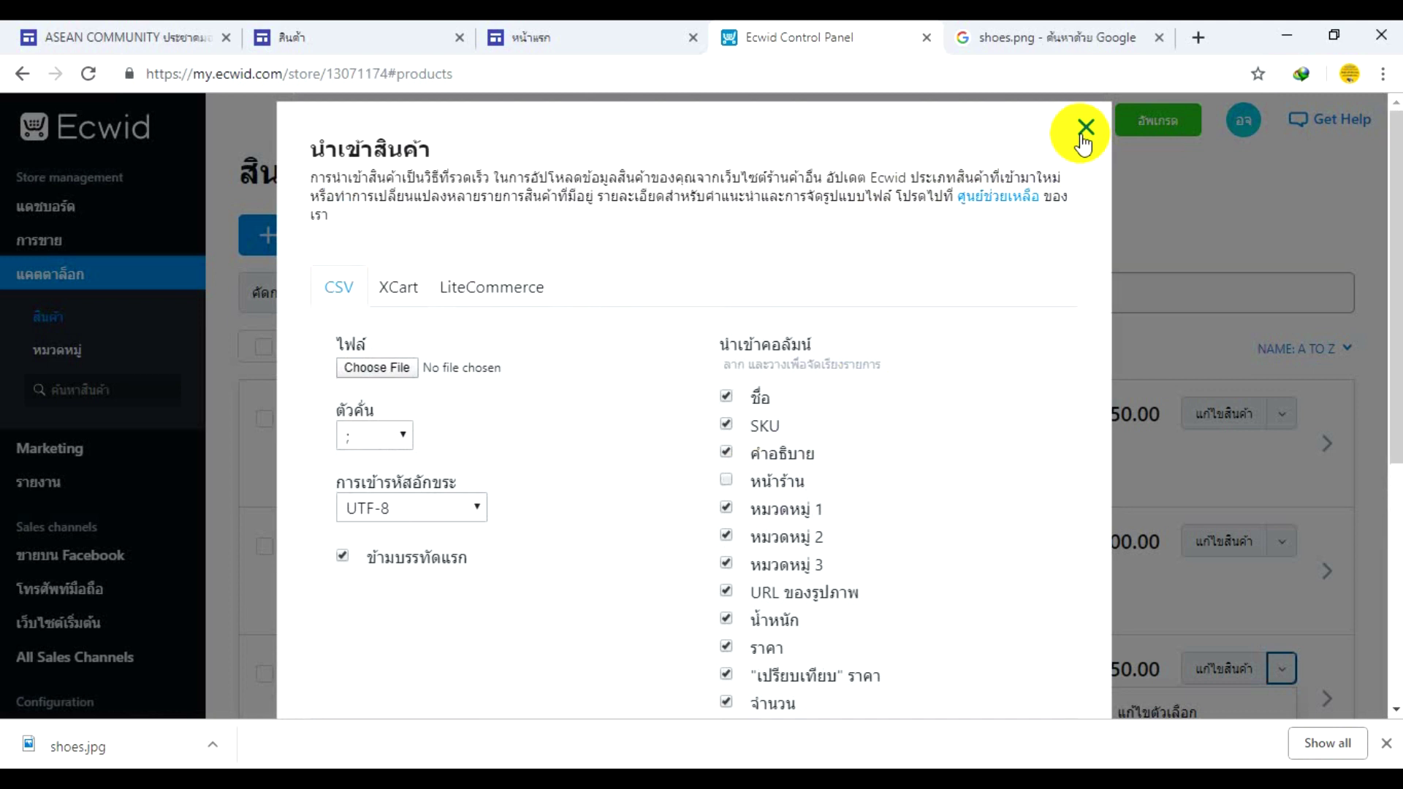
{"action": "left_click", "coordinate": [1081, 136]}
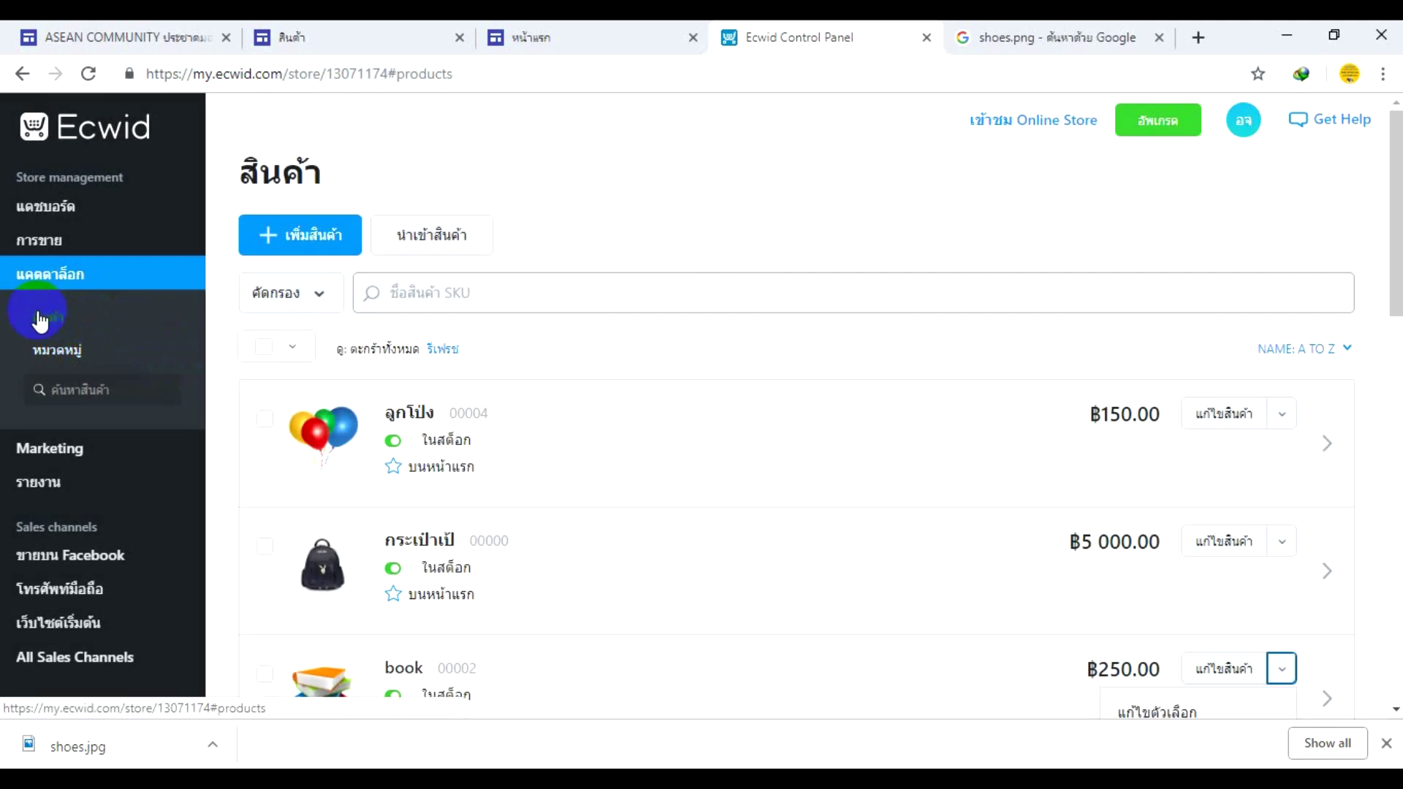
{"action": "left_click", "coordinate": [43, 322]}
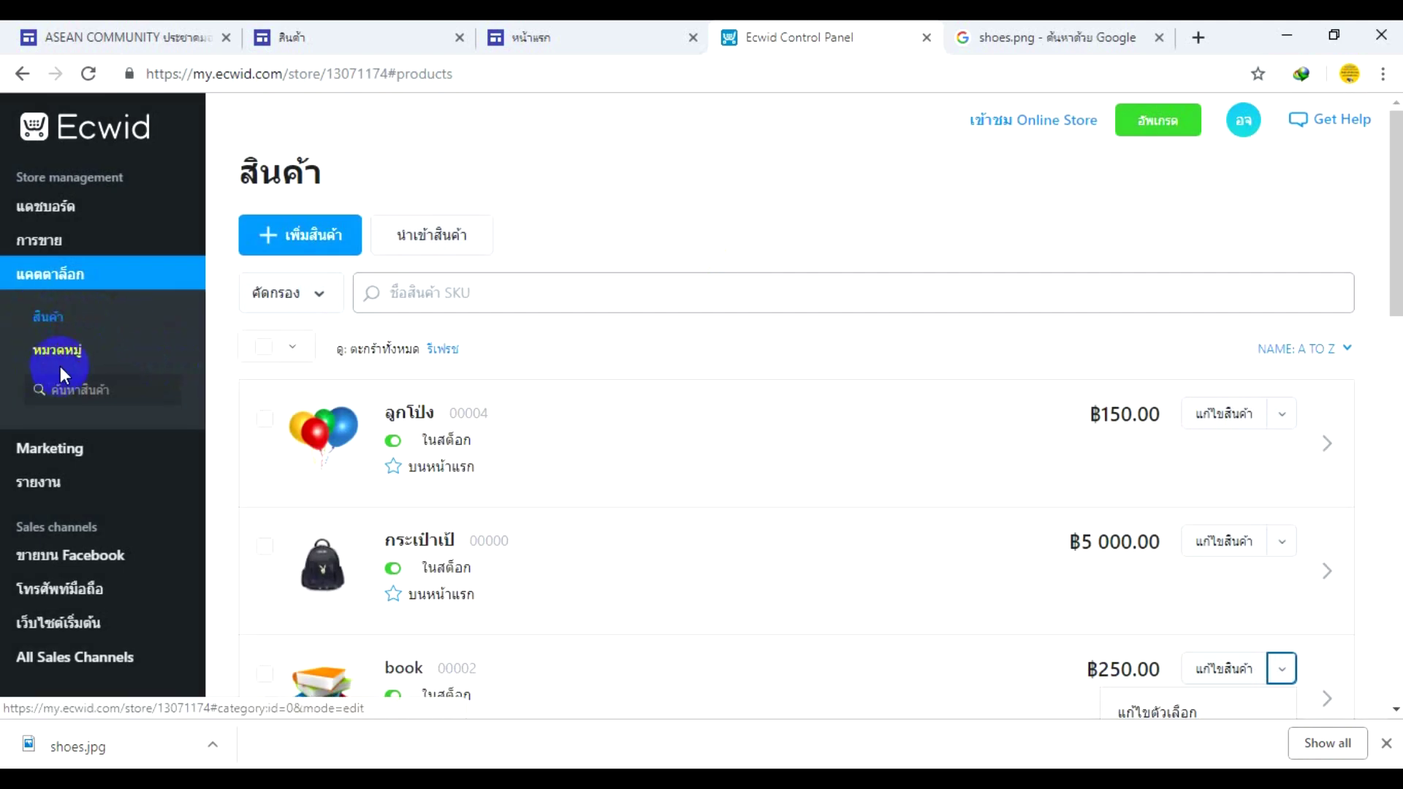
{"action": "left_click", "coordinate": [55, 327]}
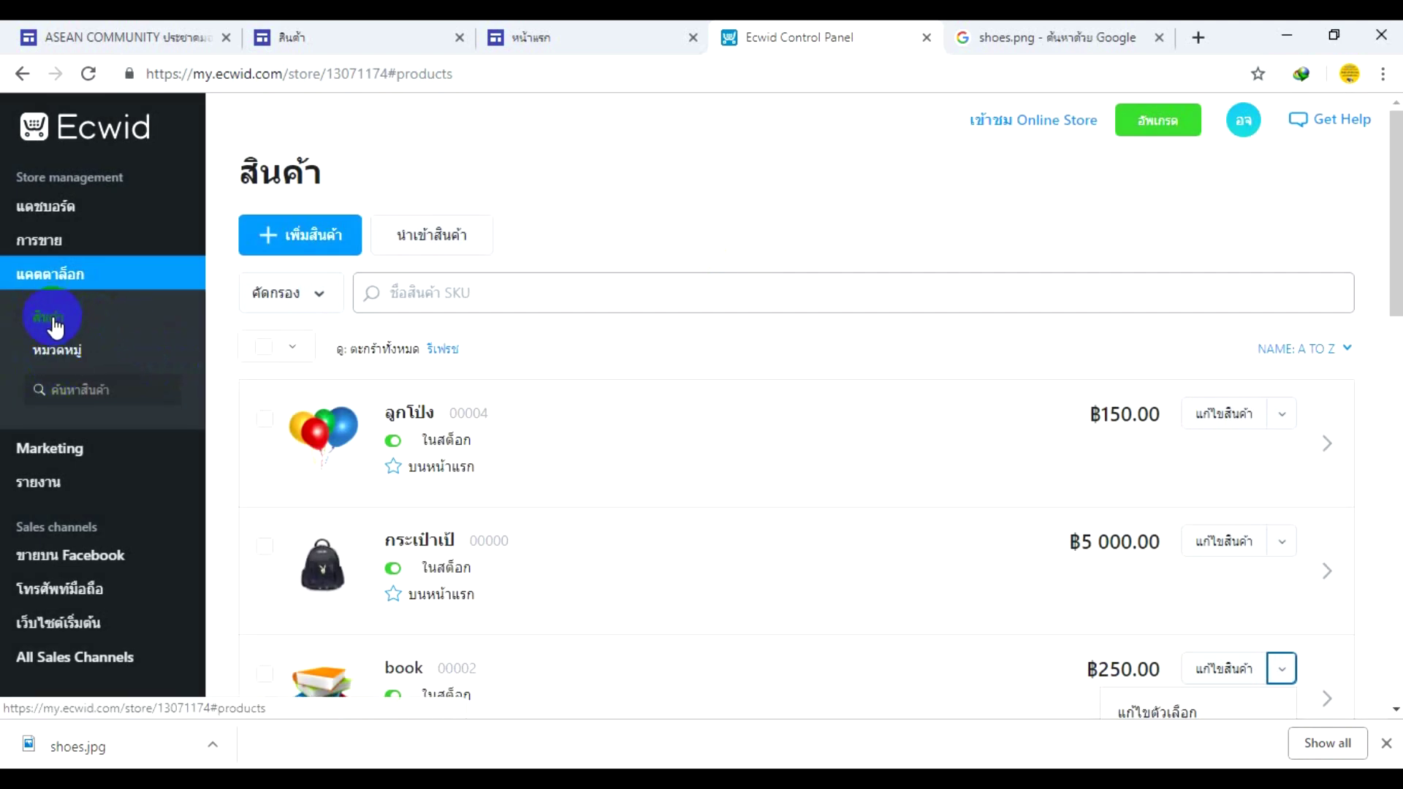
{"action": "left_click", "coordinate": [300, 248]}
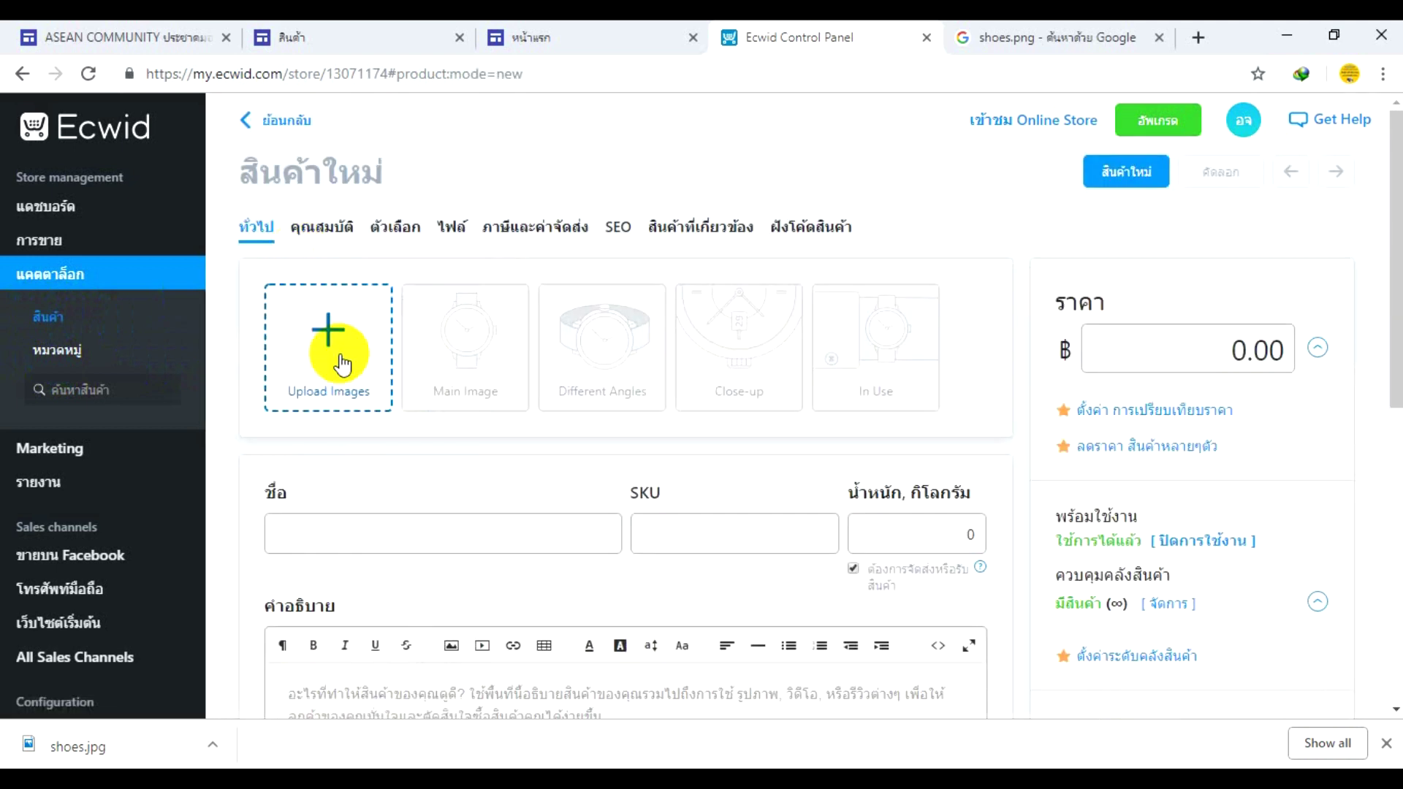
- Browse the shoe image results and preview the glossy dark brown dress-shoe picture
{"action": "left_click", "coordinate": [973, 42]}
{"action": "scroll", "coordinate": [740, 340], "scroll_direction": "up", "scroll_amount": 2}
{"action": "scroll", "coordinate": [755, 331], "scroll_direction": "down", "scroll_amount": 6}
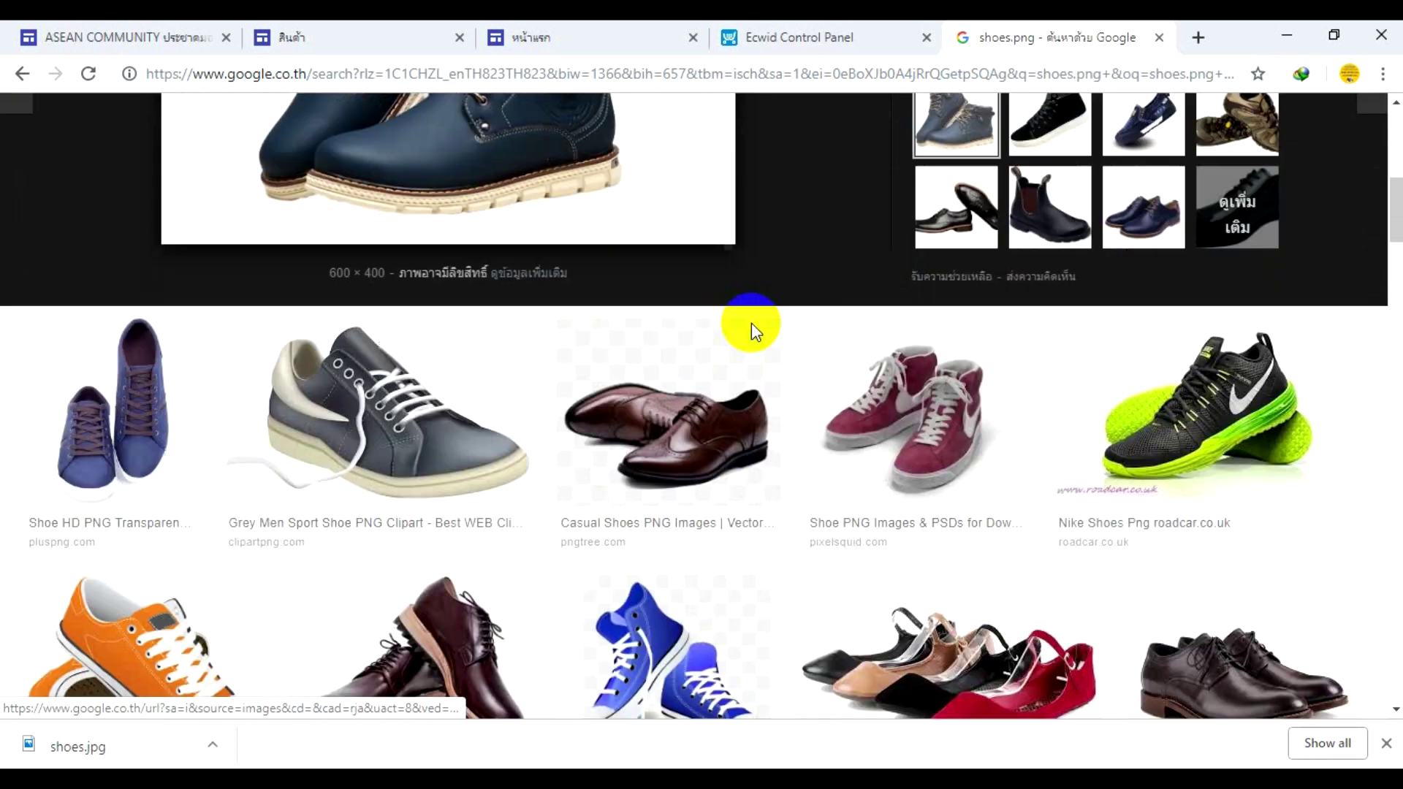
{"action": "scroll", "coordinate": [755, 331], "scroll_direction": "down", "scroll_amount": 1}
{"action": "left_click", "coordinate": [1165, 349]}
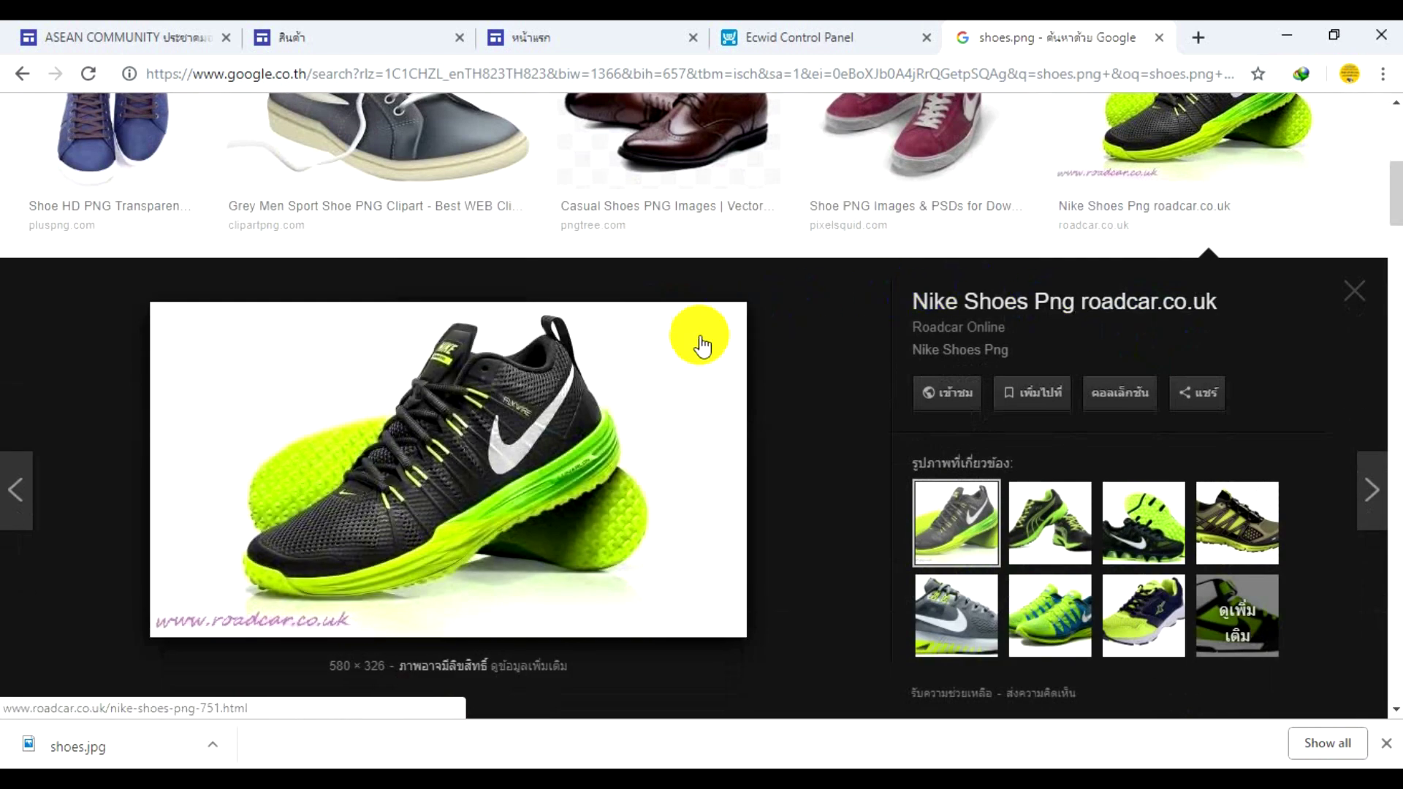
{"action": "scroll", "coordinate": [701, 345], "scroll_direction": "down", "scroll_amount": 4}
{"action": "scroll", "coordinate": [595, 398], "scroll_direction": "down", "scroll_amount": 2}
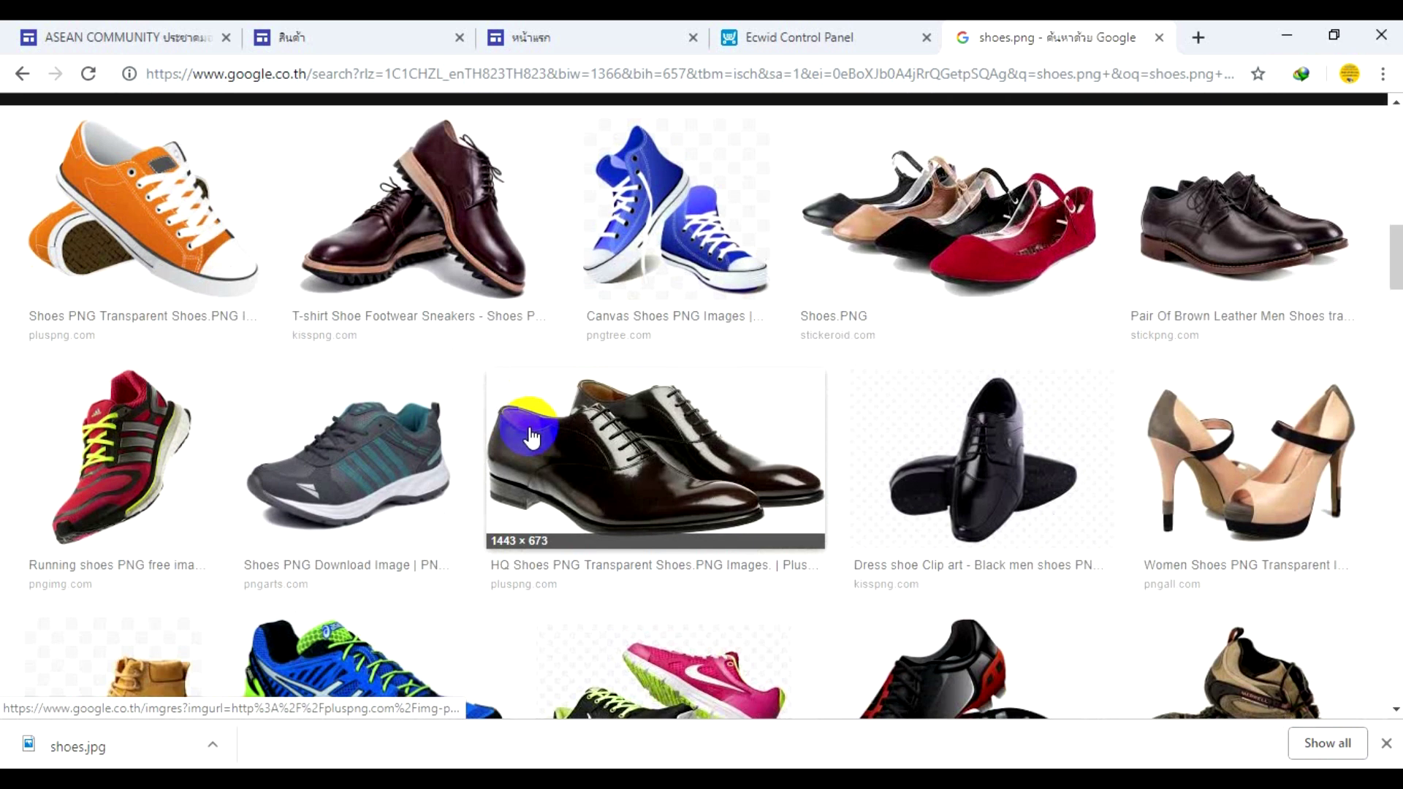
{"action": "left_click", "coordinate": [685, 453]}
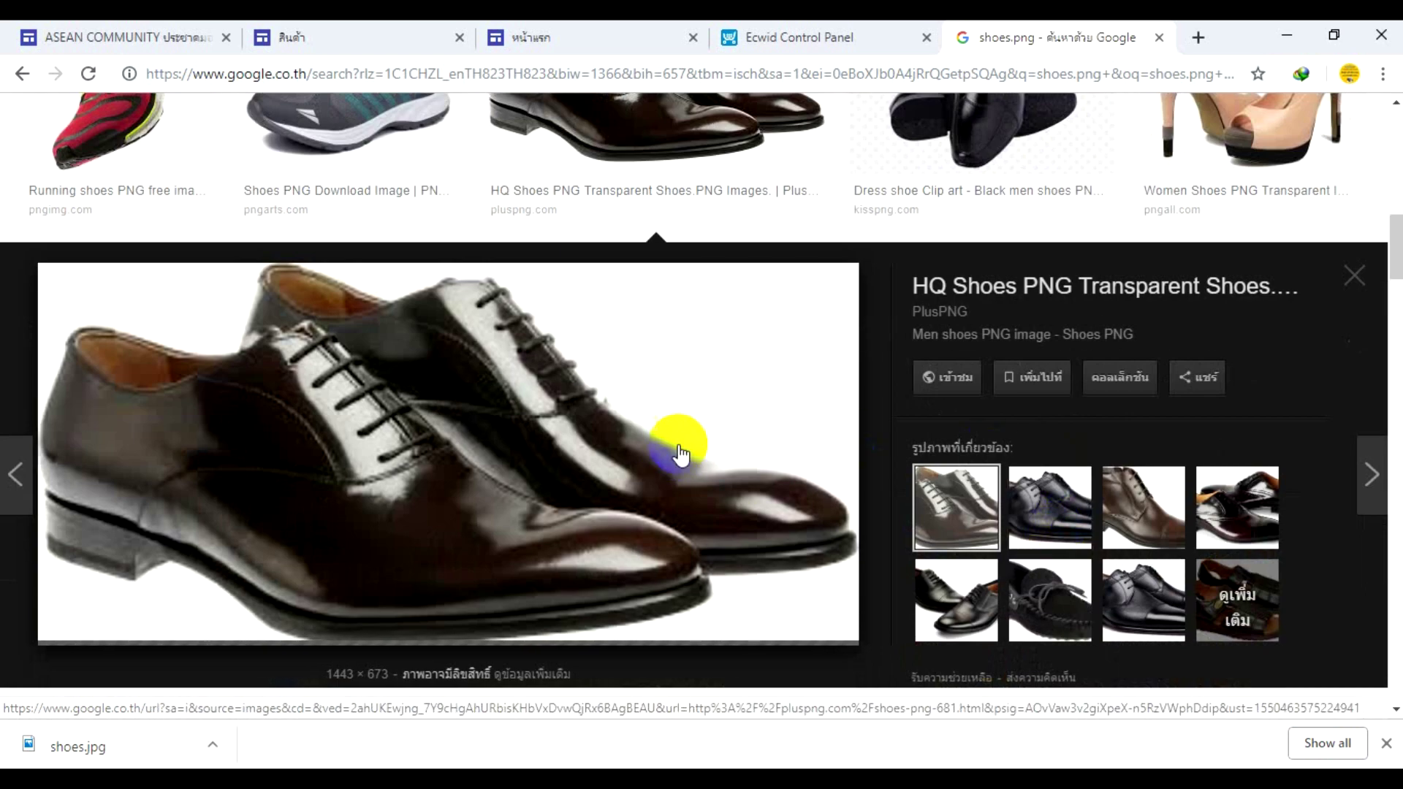
{"action": "scroll", "coordinate": [636, 444], "scroll_direction": "up", "scroll_amount": 1}
{"action": "scroll", "coordinate": [522, 377], "scroll_direction": "down", "scroll_amount": 2}
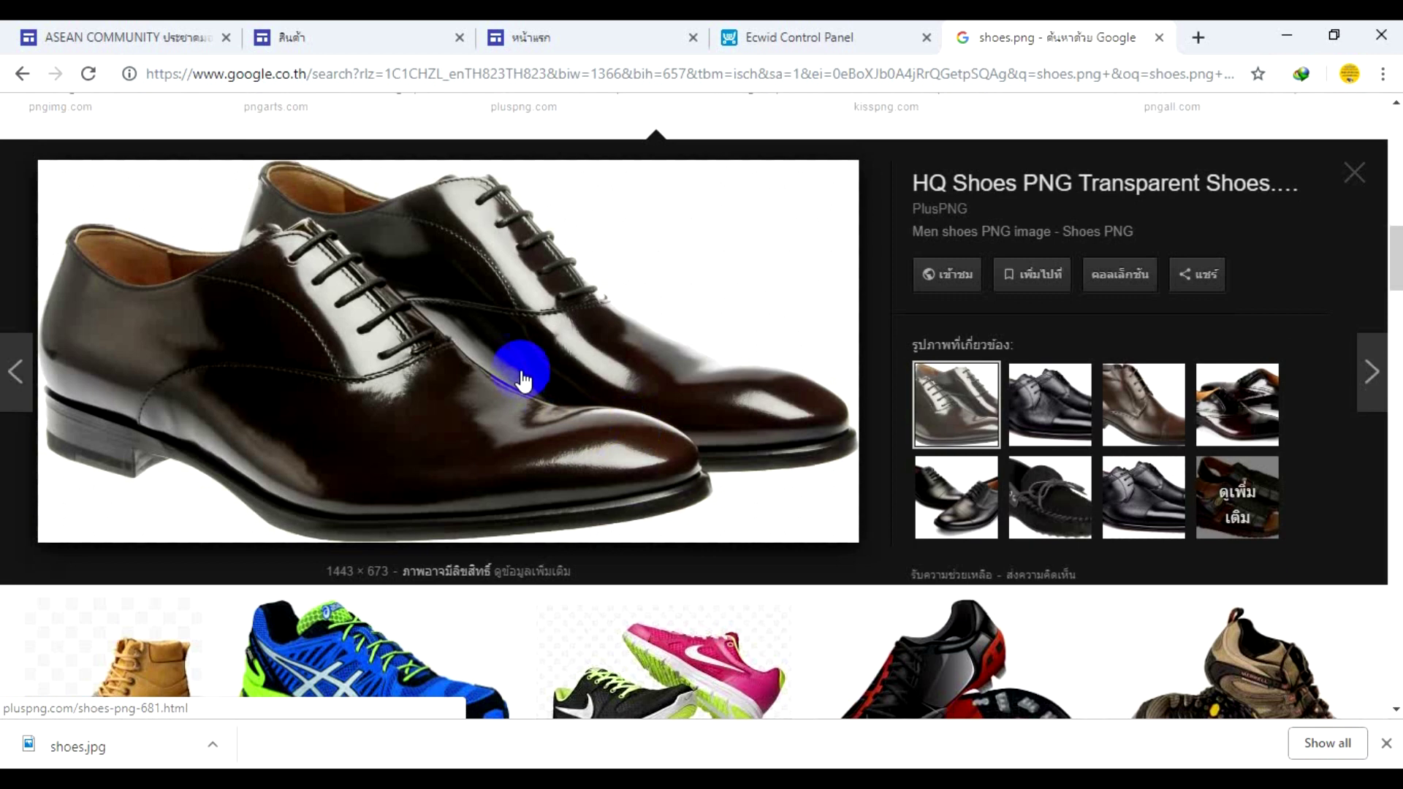
- Save the dress-shoe picture to Downloads under the name shoes01
{"action": "right_click", "coordinate": [520, 370]}
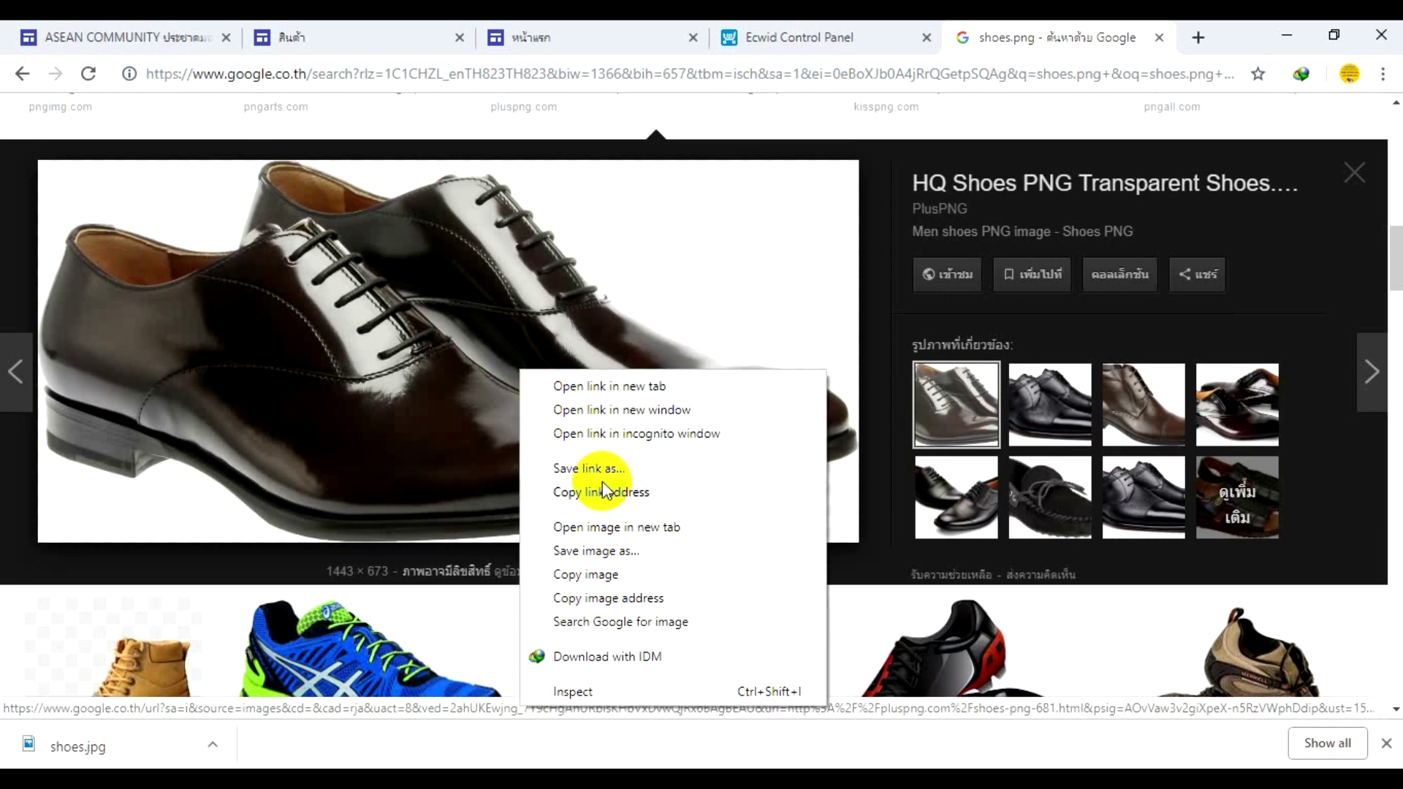
{"action": "left_click", "coordinate": [593, 550]}
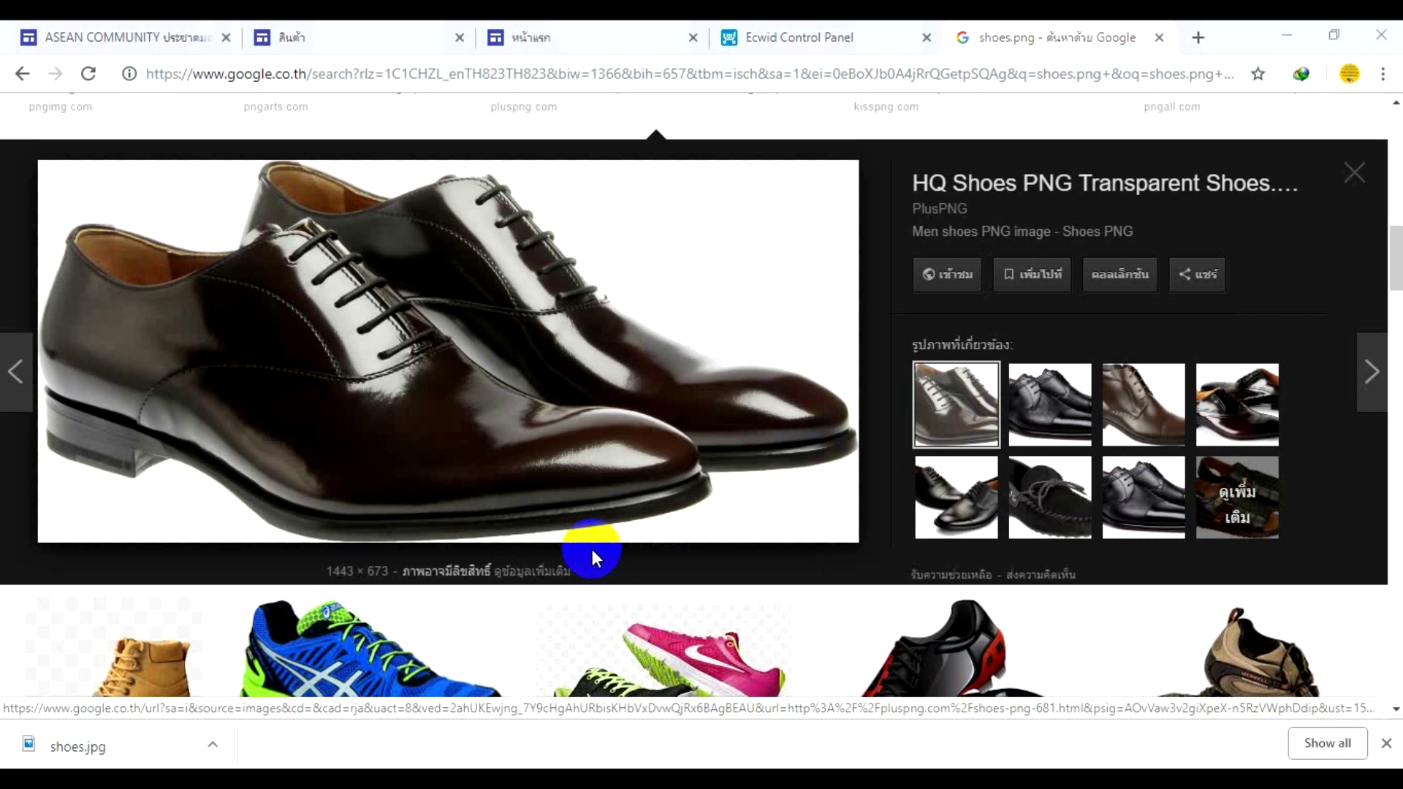
{"action": "type", "text": "ห"}
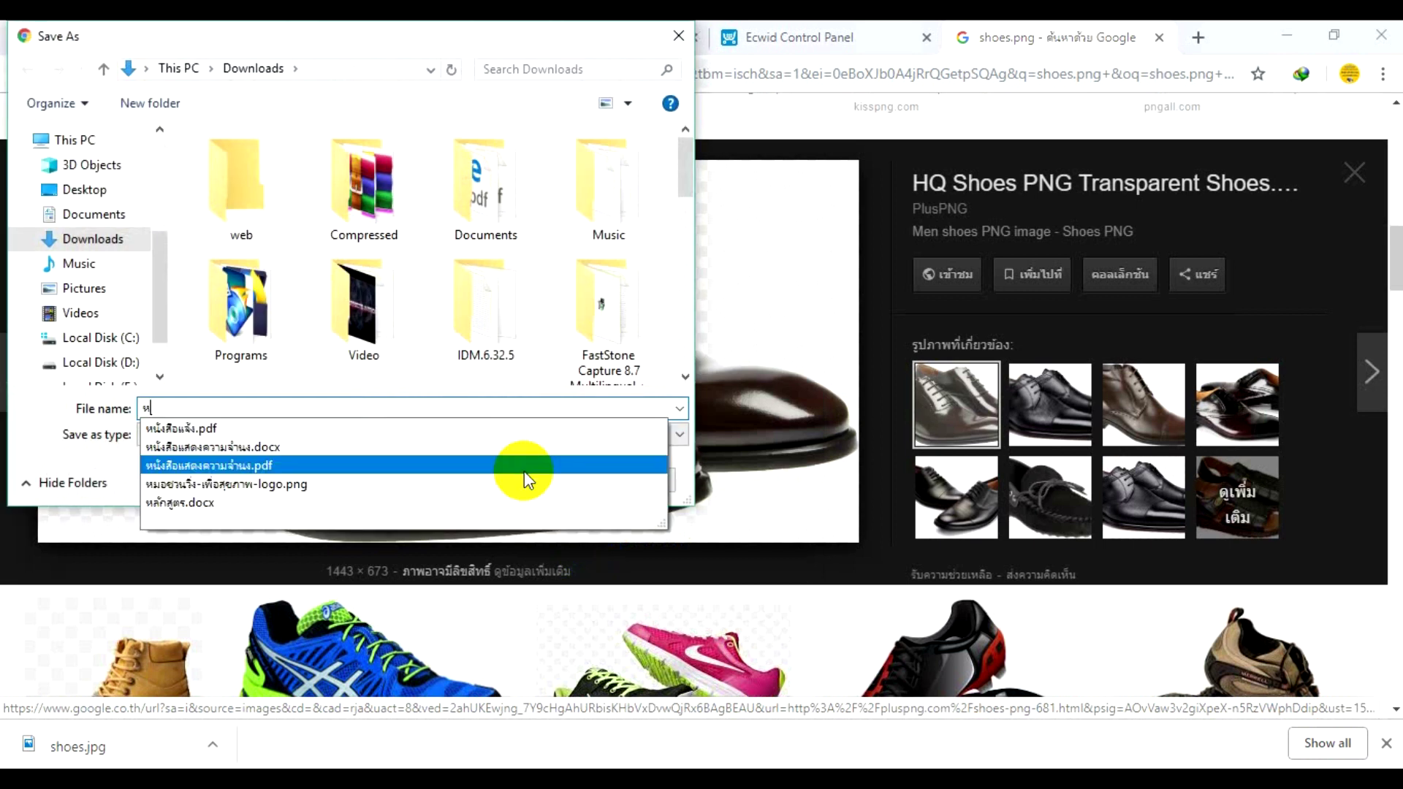
{"action": "key", "text": "BackSpace"}
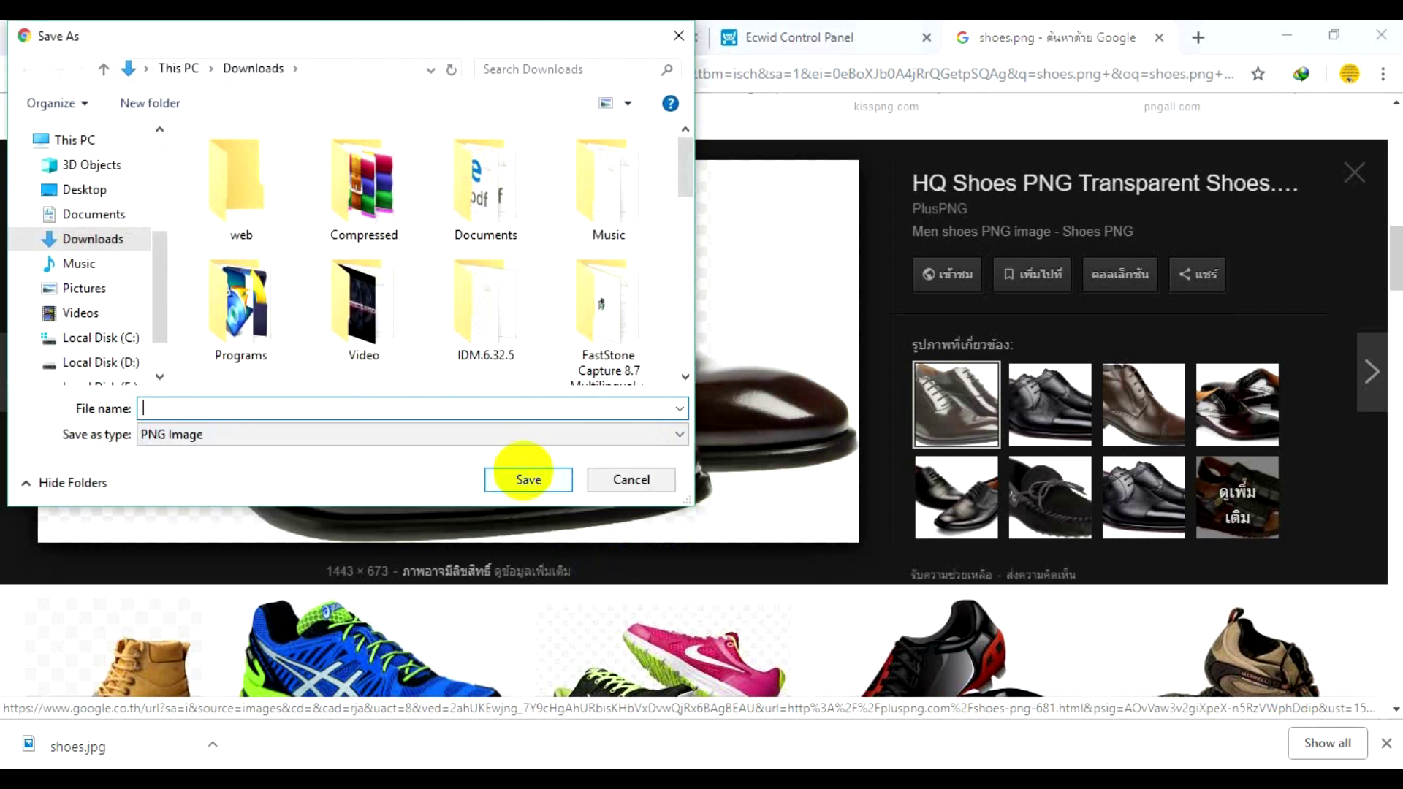
{"action": "type", "text": "shoes01"}
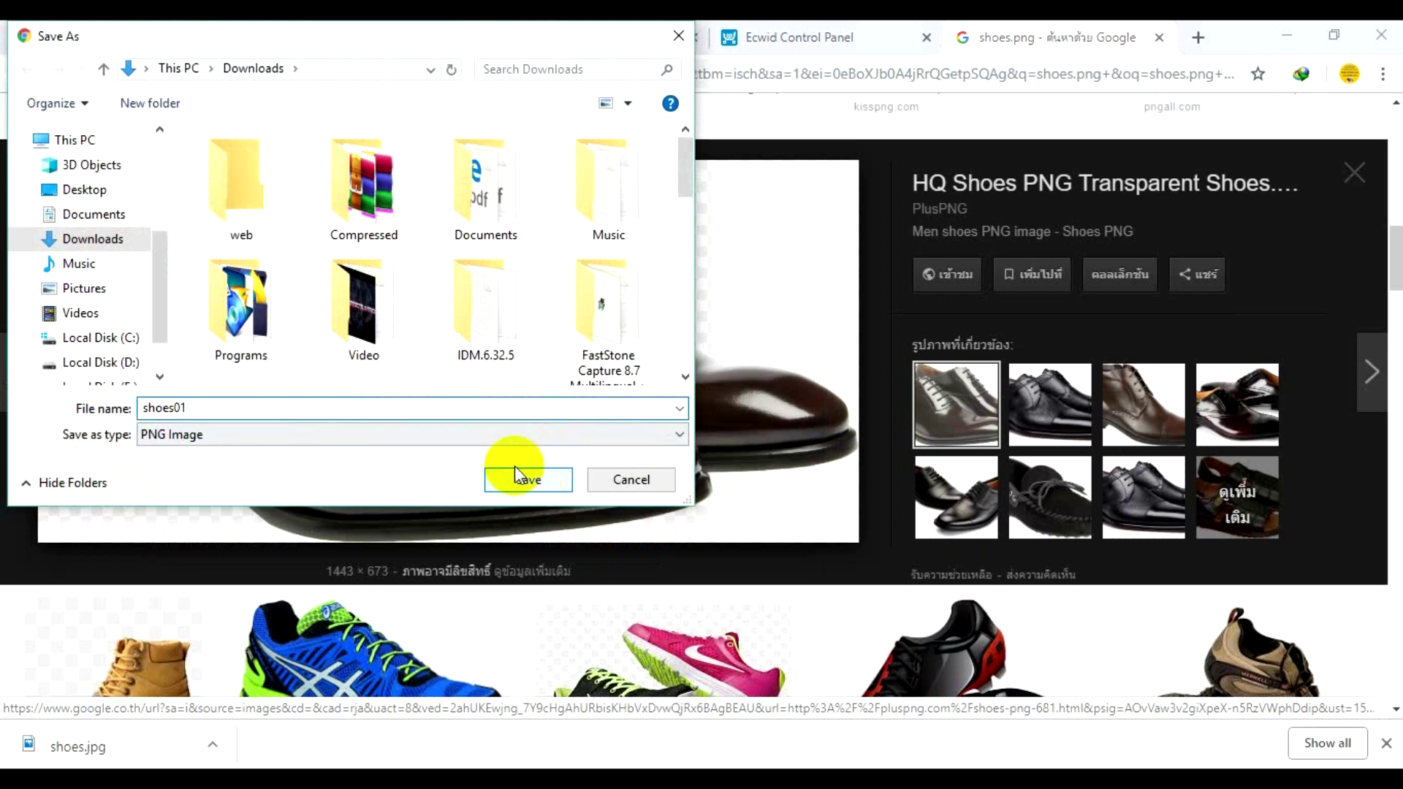
{"action": "left_click", "coordinate": [515, 482]}
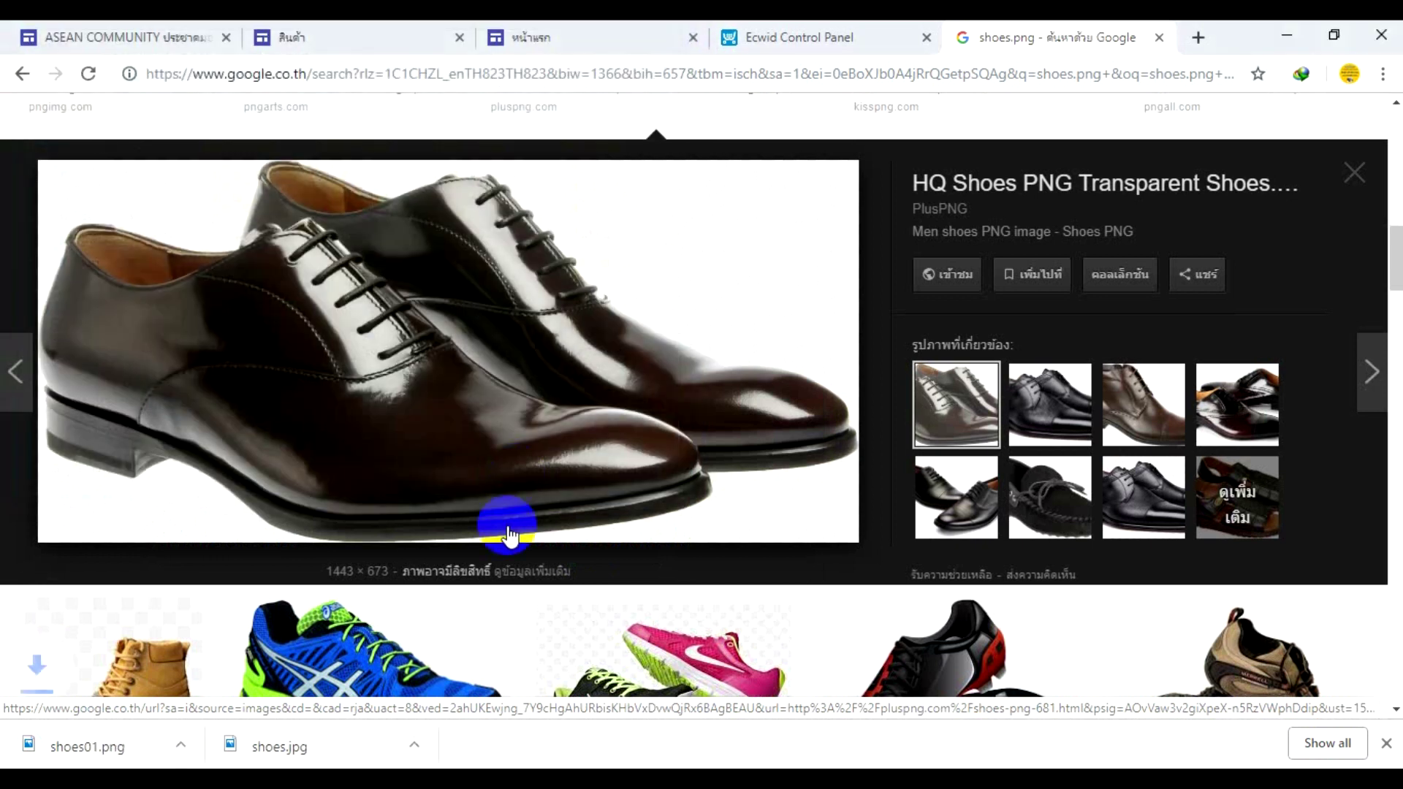
- Upload shoes01 from the Downloads folder as the new product's picture
{"action": "left_click", "coordinate": [810, 37]}
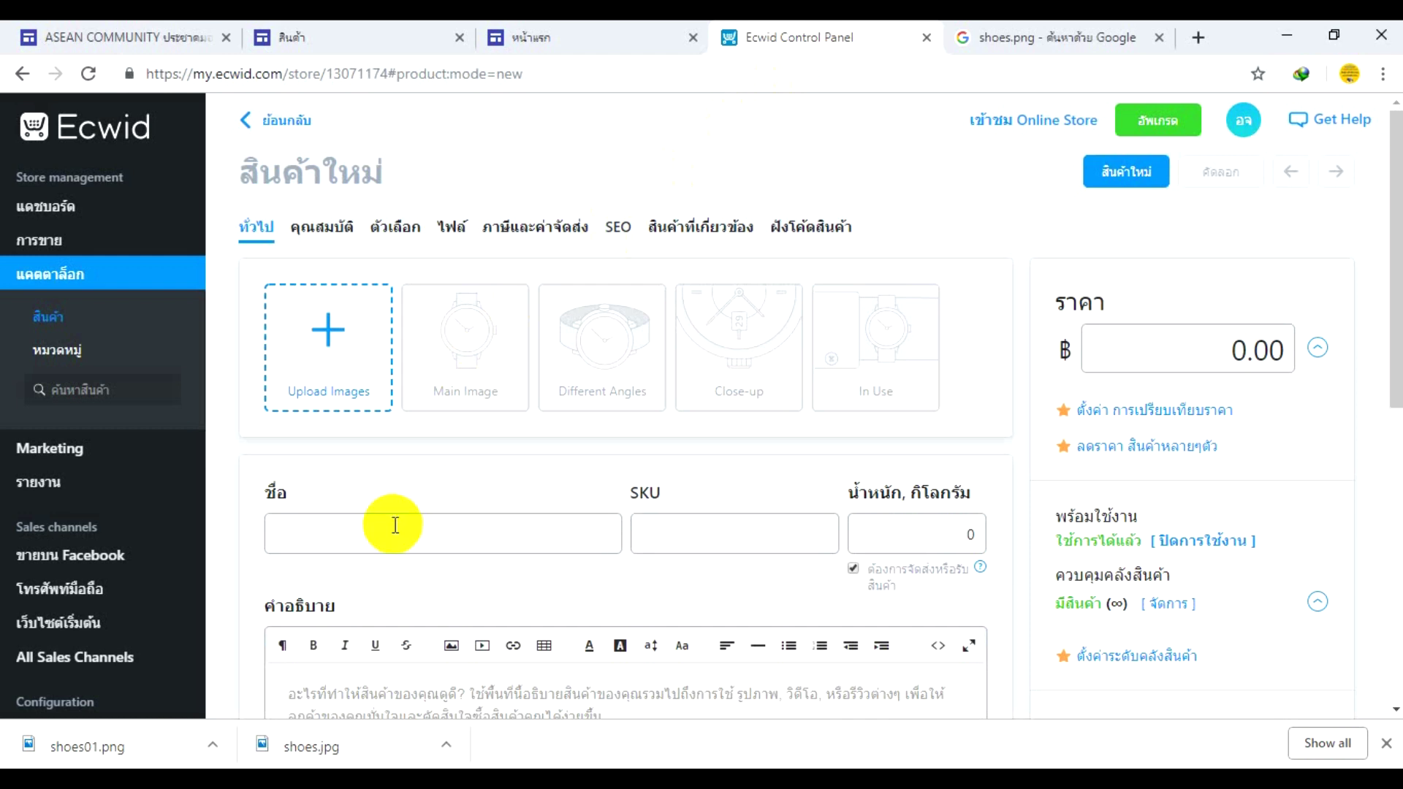
{"action": "left_click", "coordinate": [339, 394]}
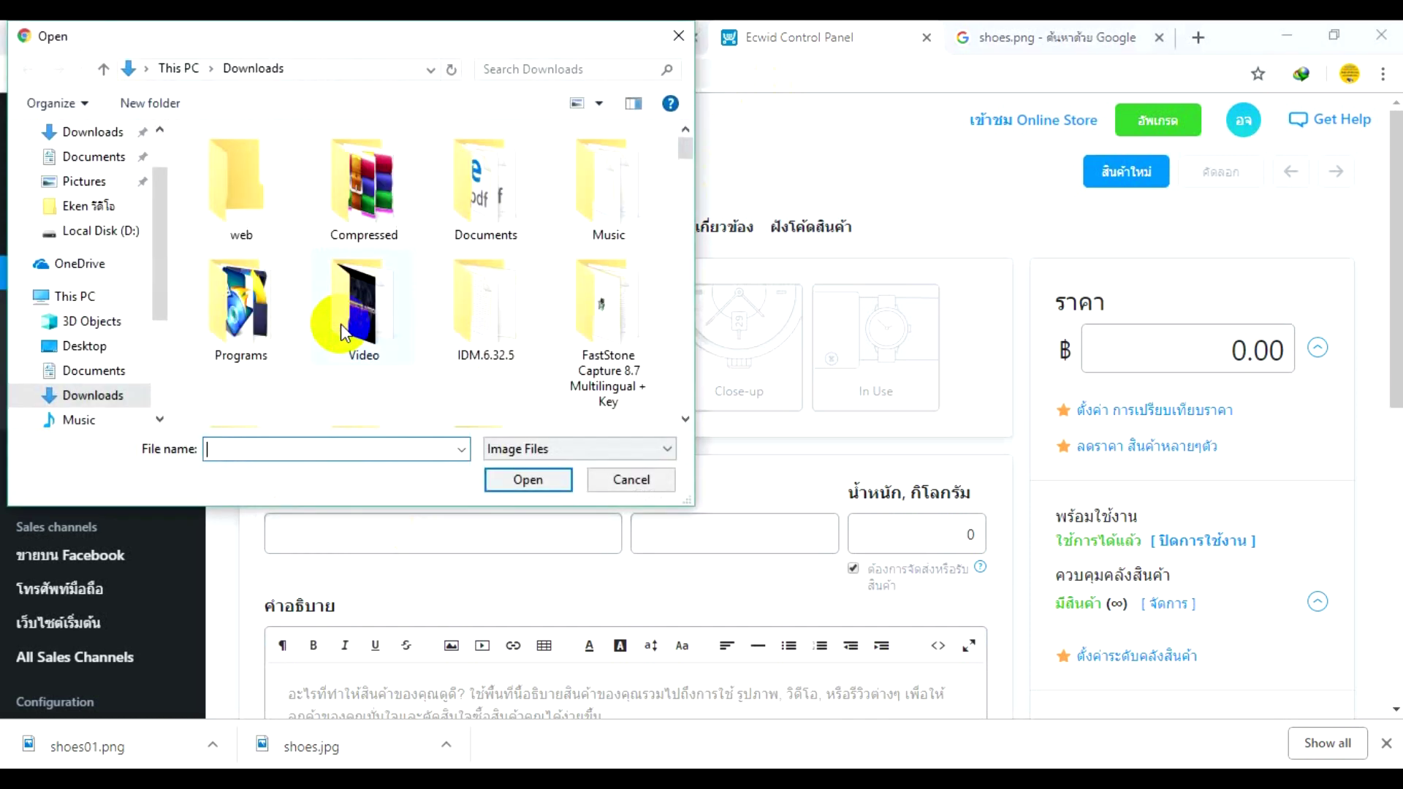
{"action": "left_click_drag", "start_coordinate": [682, 146], "coordinate": [625, 142]}
{"action": "double_click", "coordinate": [623, 141]}
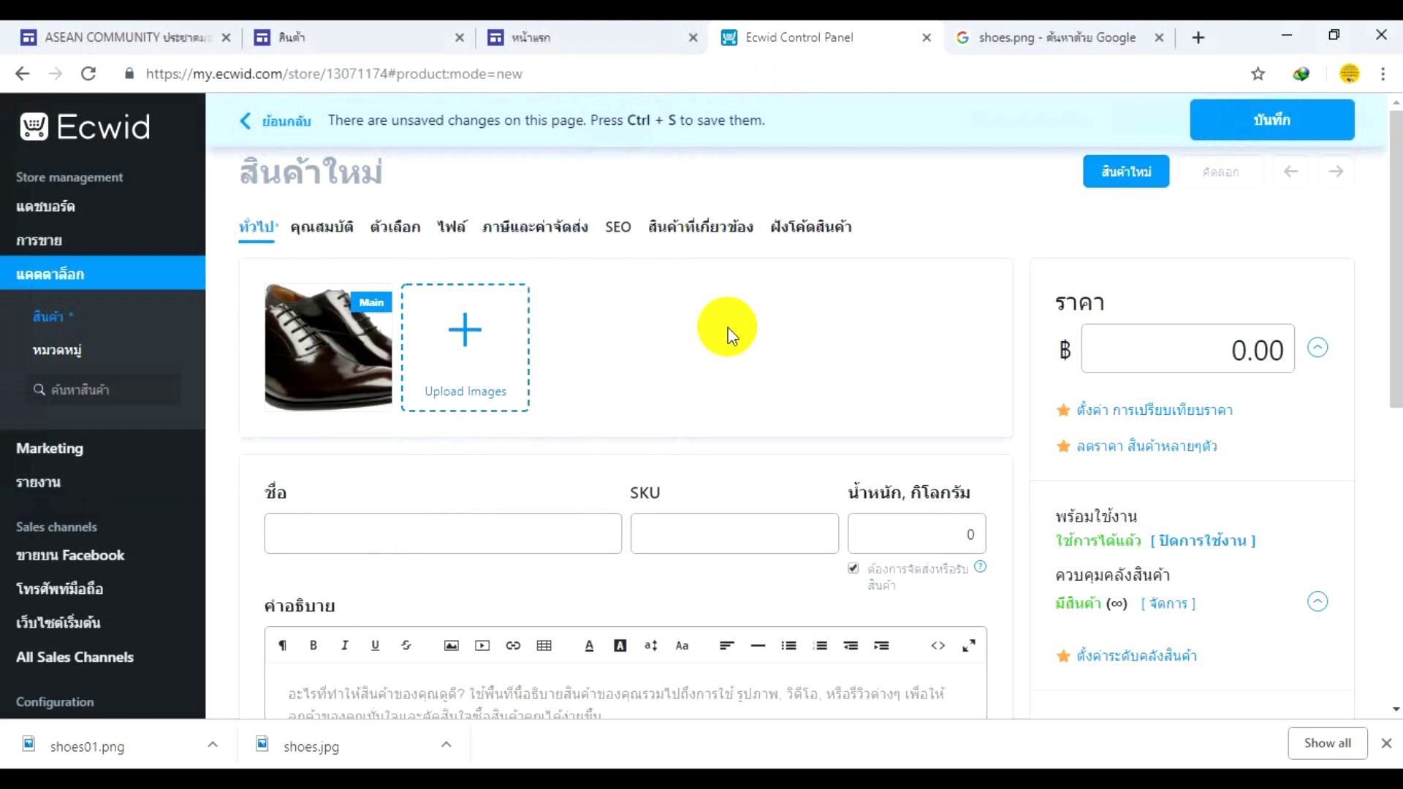
- Fill in the shoe product with price 5000, name StarA01 and weight 0.5 kg
{"action": "left_click_drag", "start_coordinate": [1231, 349], "coordinate": [1305, 336]}
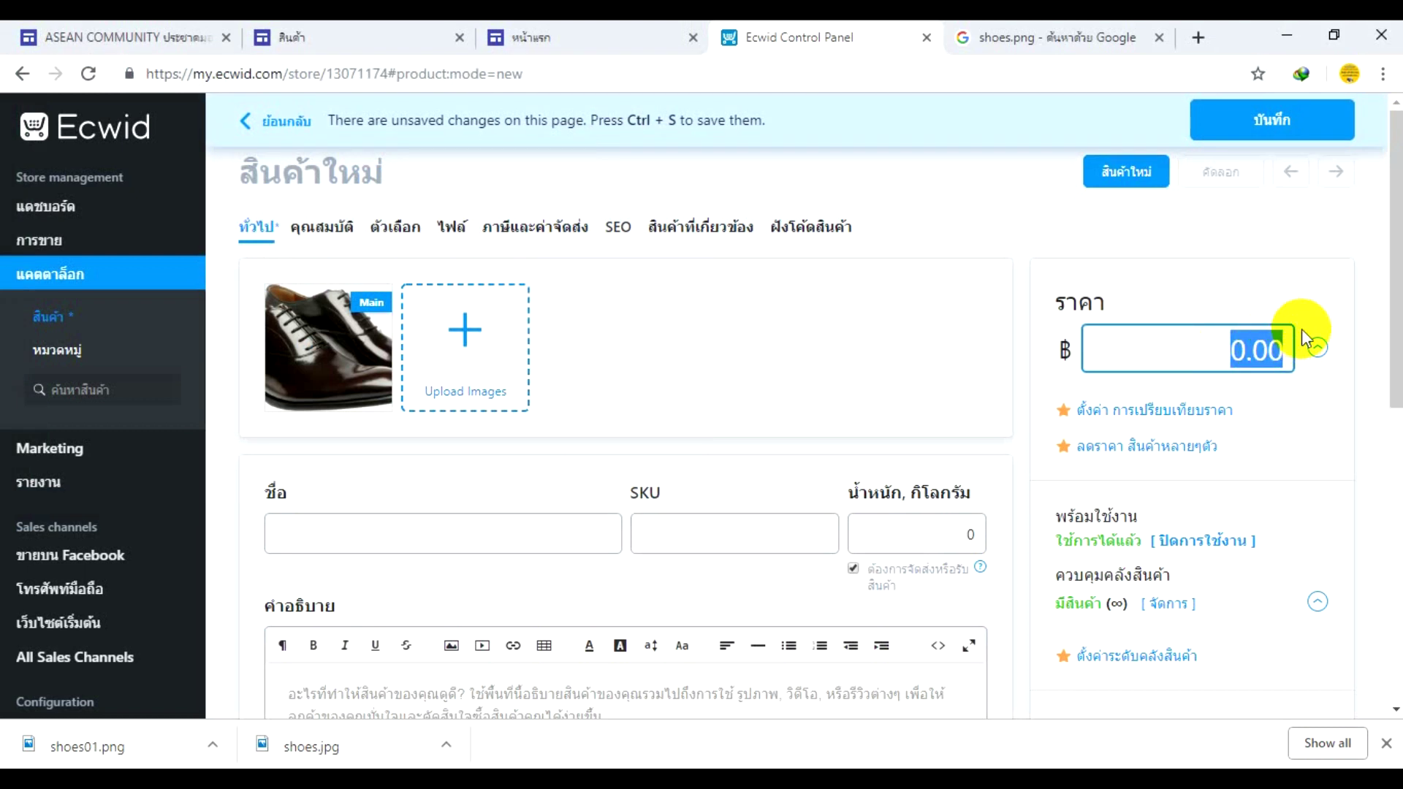
{"action": "type", "text": "5000"}
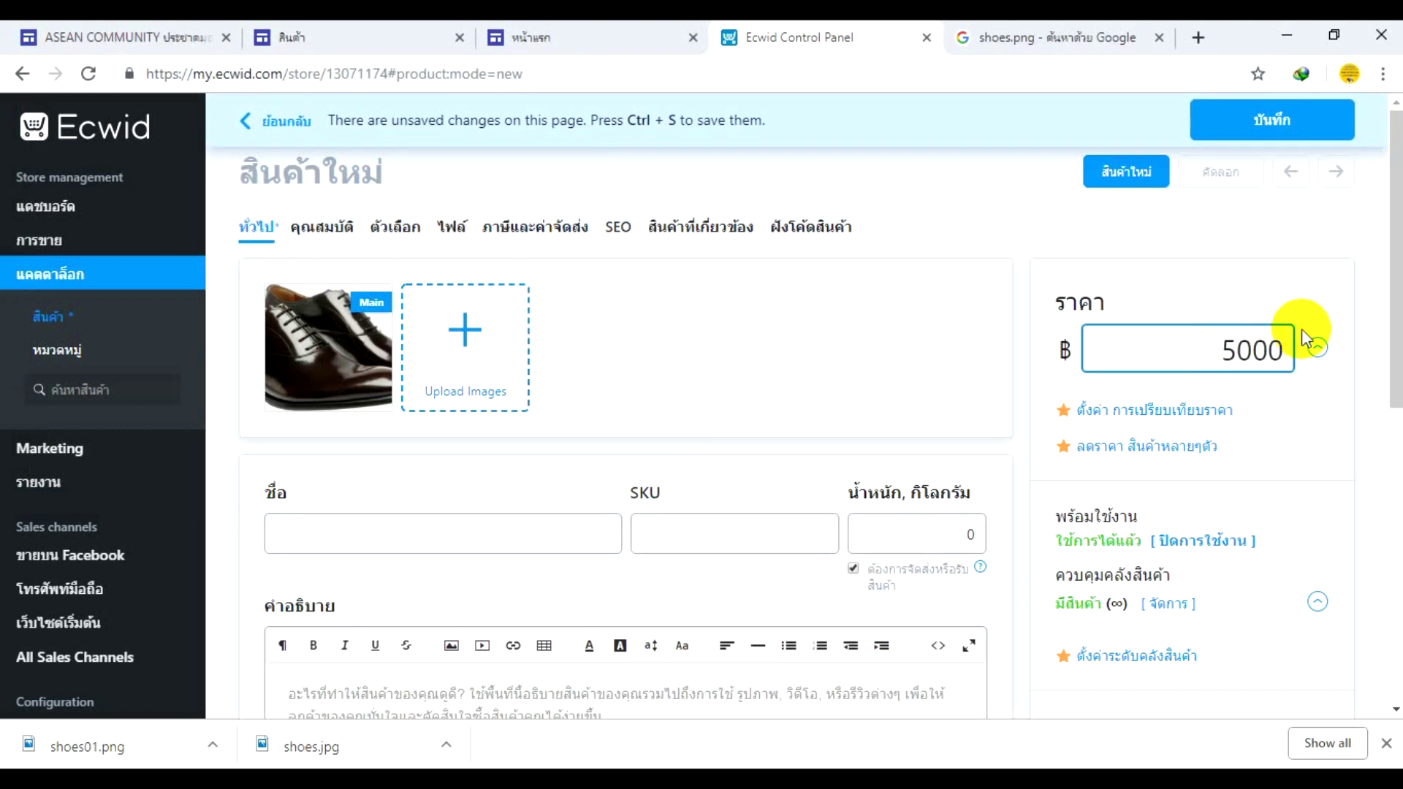
{"action": "scroll", "coordinate": [1380, 307], "scroll_direction": "down", "scroll_amount": 2}
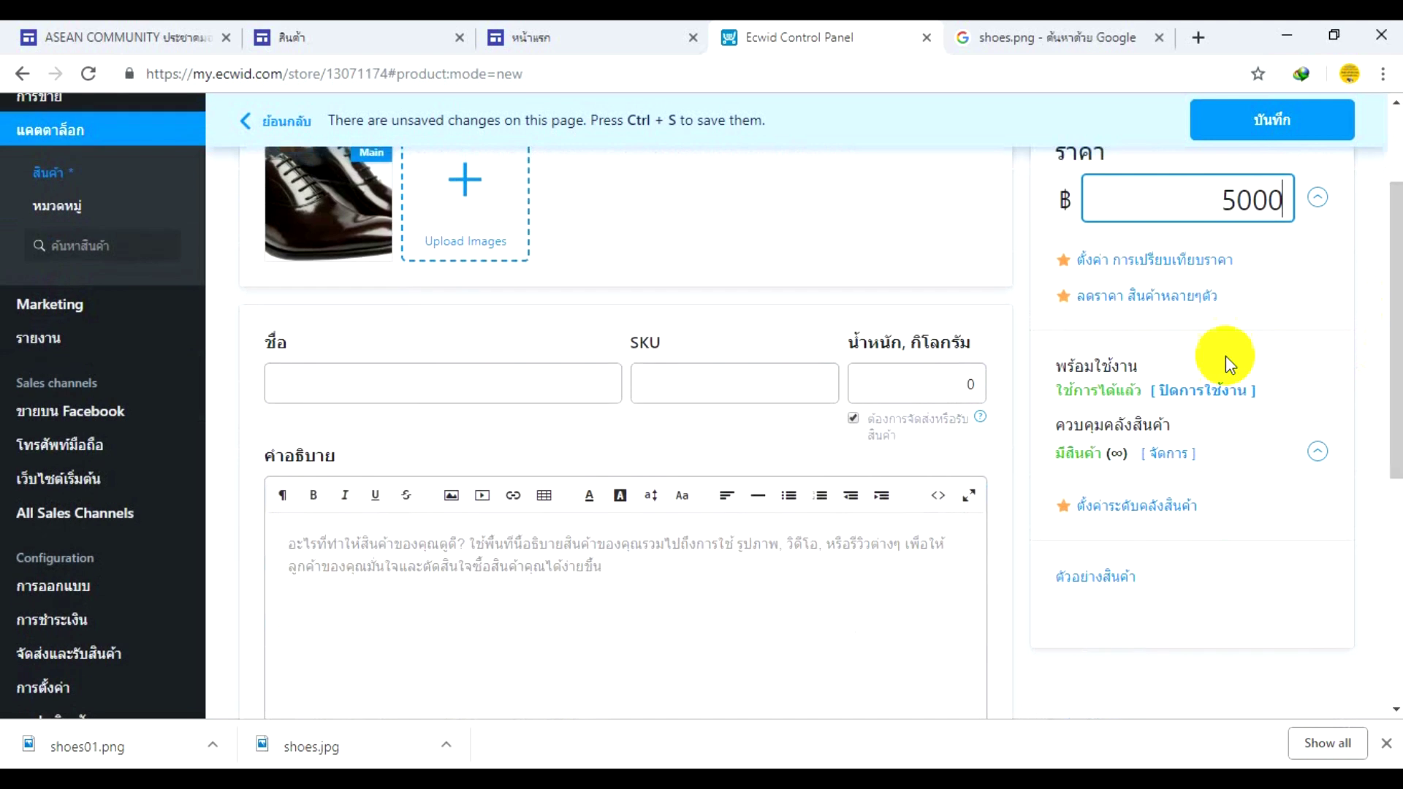
{"action": "left_click", "coordinate": [351, 378]}
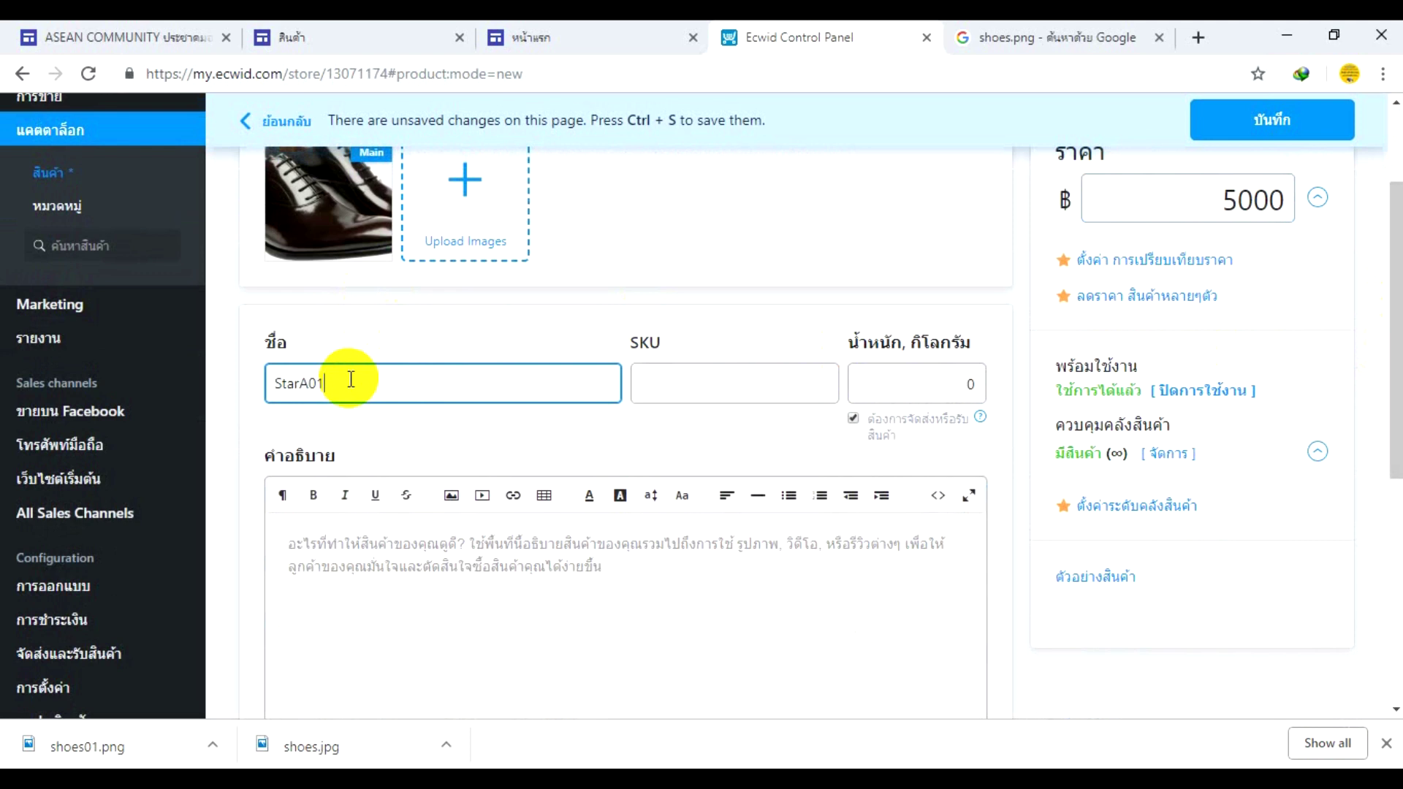
{"action": "left_click", "coordinate": [945, 382]}
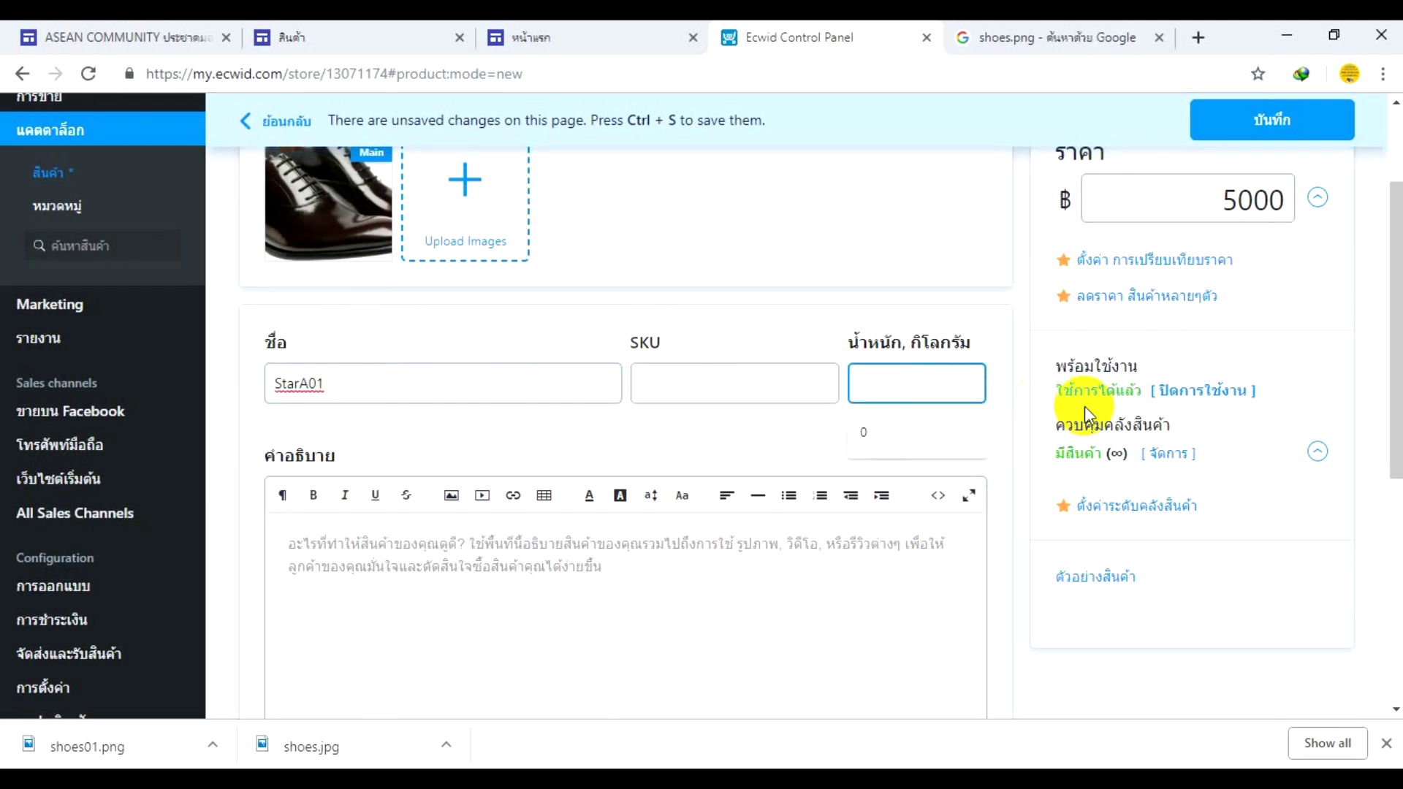
{"action": "type", "text": "500"}
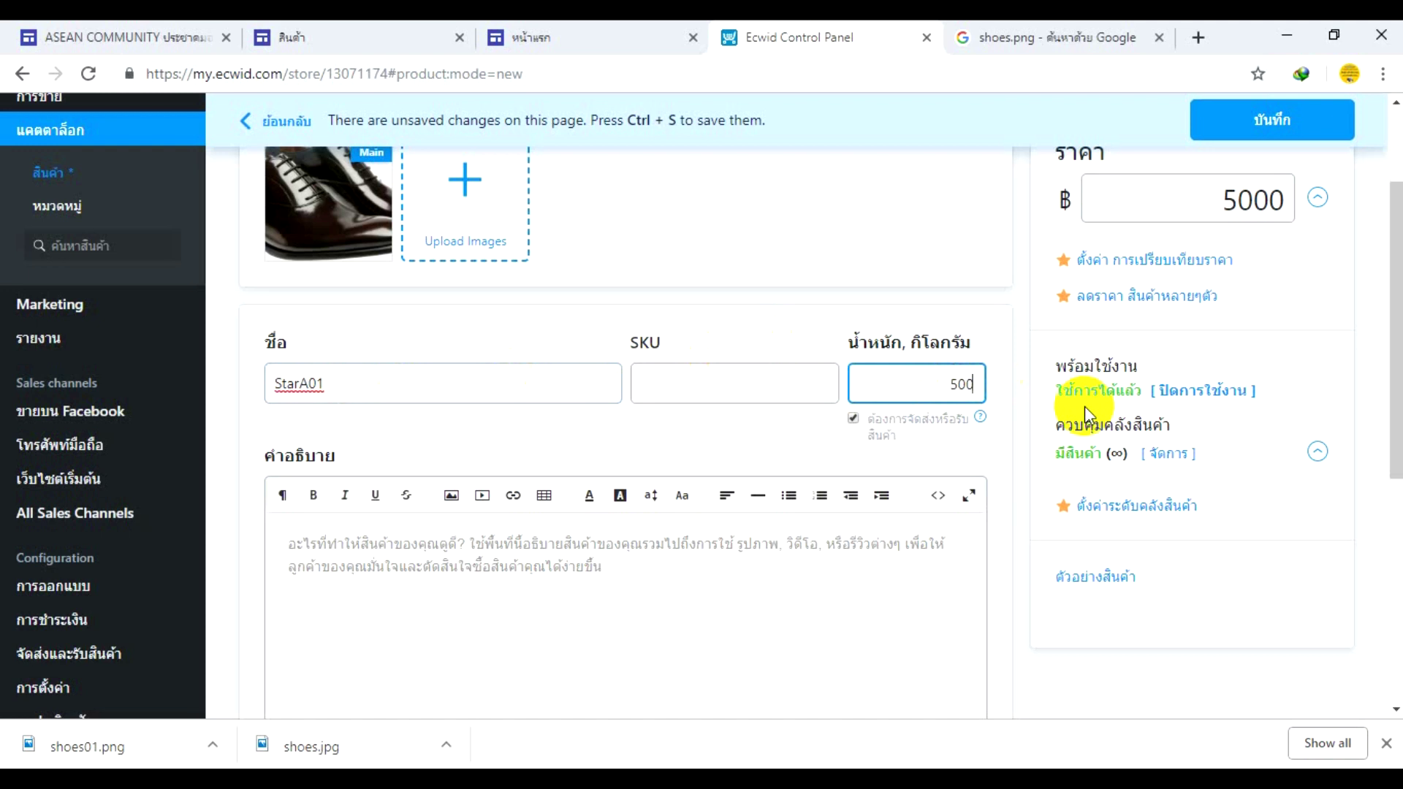
{"action": "key", "text": "BackSpace"}
{"action": "key", "text": "BackSpace"}
{"action": "key", "text": "BackSpace"}
{"action": "type", "text": "0.5"}
{"action": "left_click", "coordinate": [617, 550]}
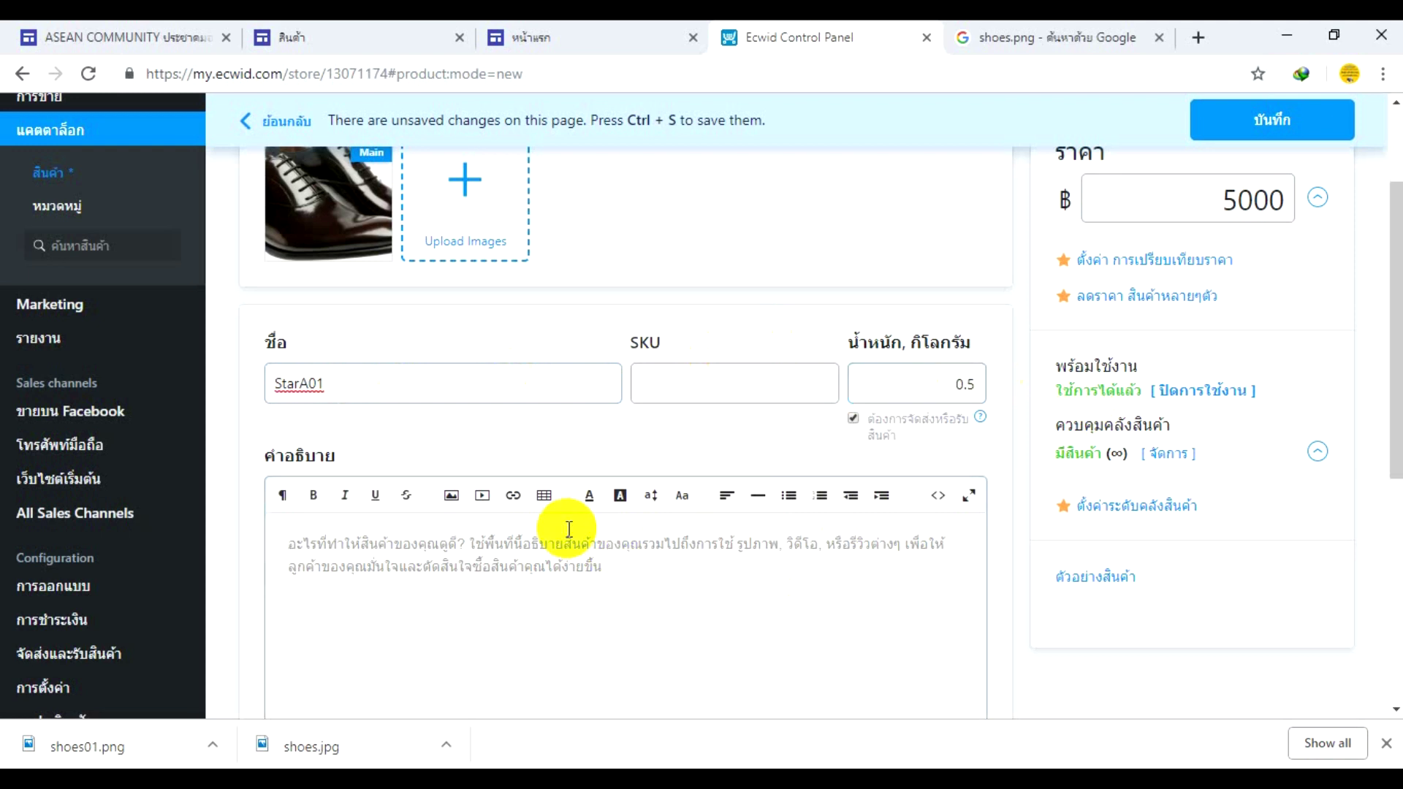
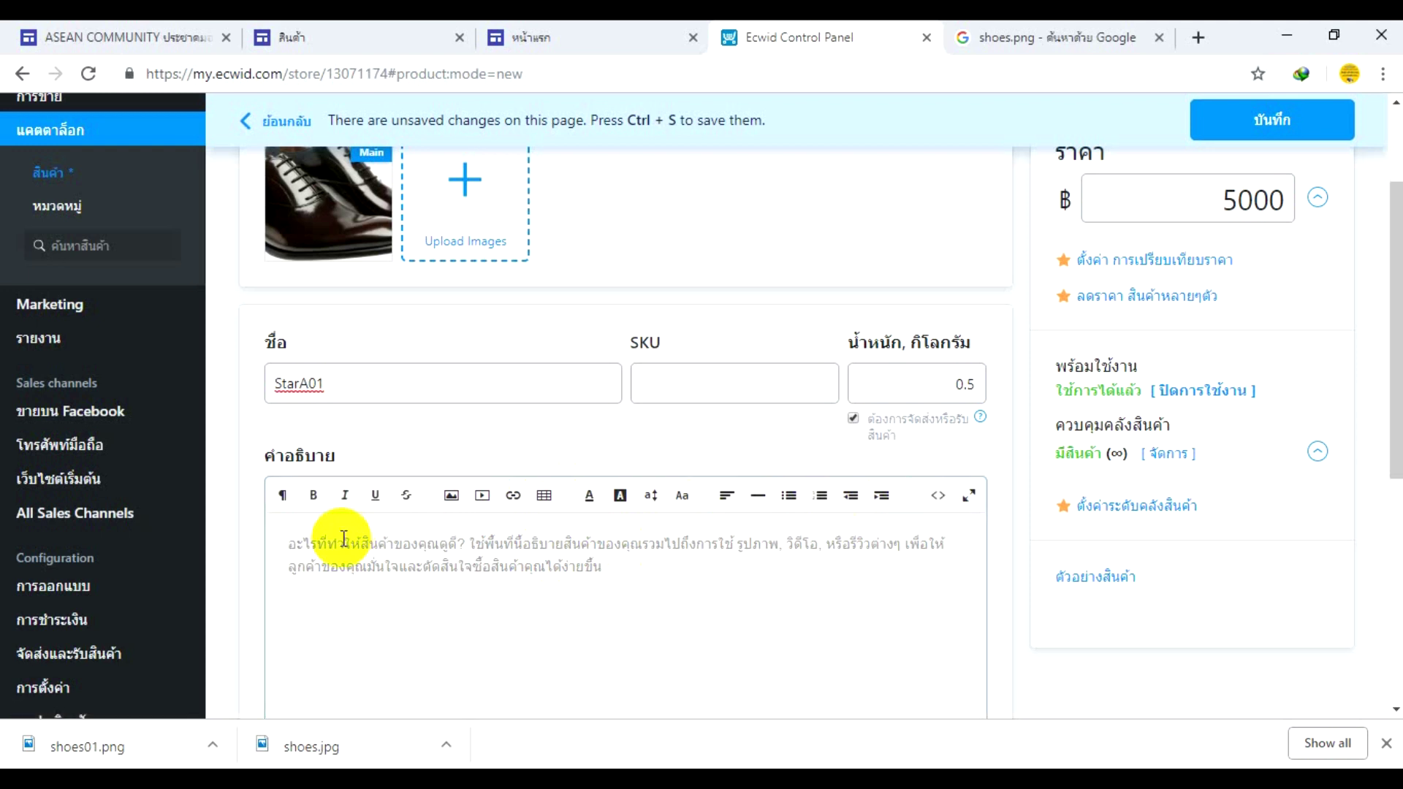
- Write the StarA01 product description, tick the รองเท้า category, and save the product
{"action": "left_click", "coordinate": [344, 539]}
{"action": "type", "text": "Star"}
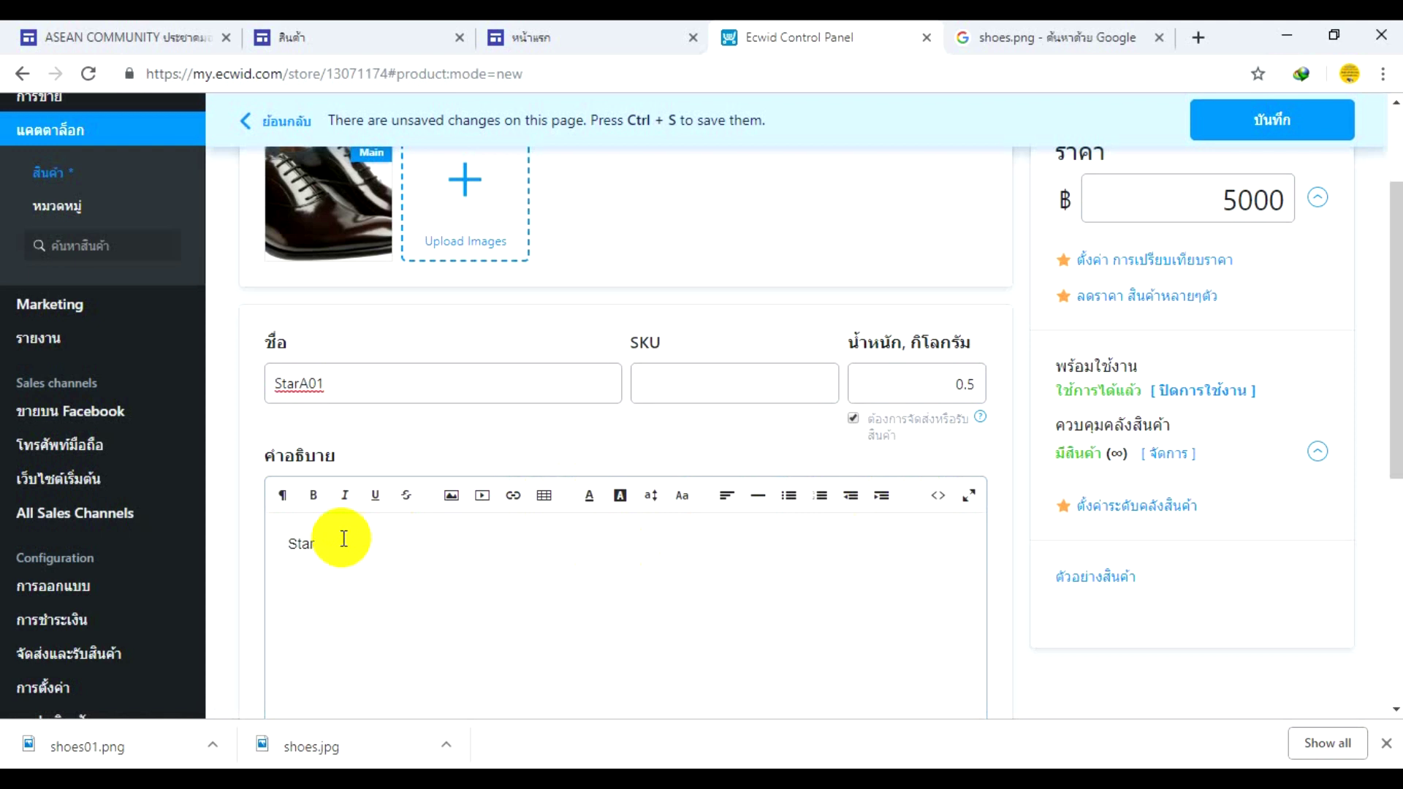
{"action": "type", "text": "A01-gx"}
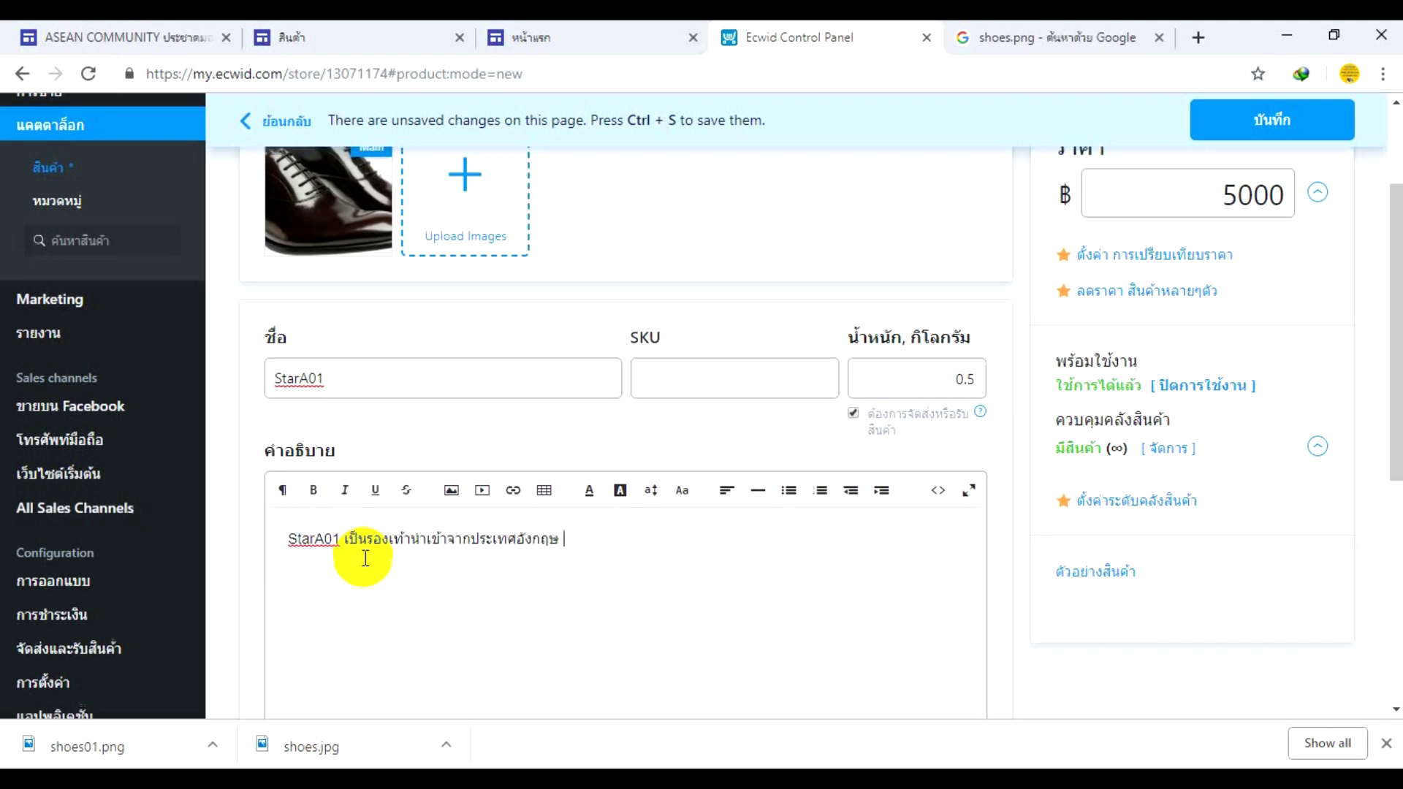
{"action": "scroll", "coordinate": [365, 558], "scroll_direction": "down", "scroll_amount": 6}
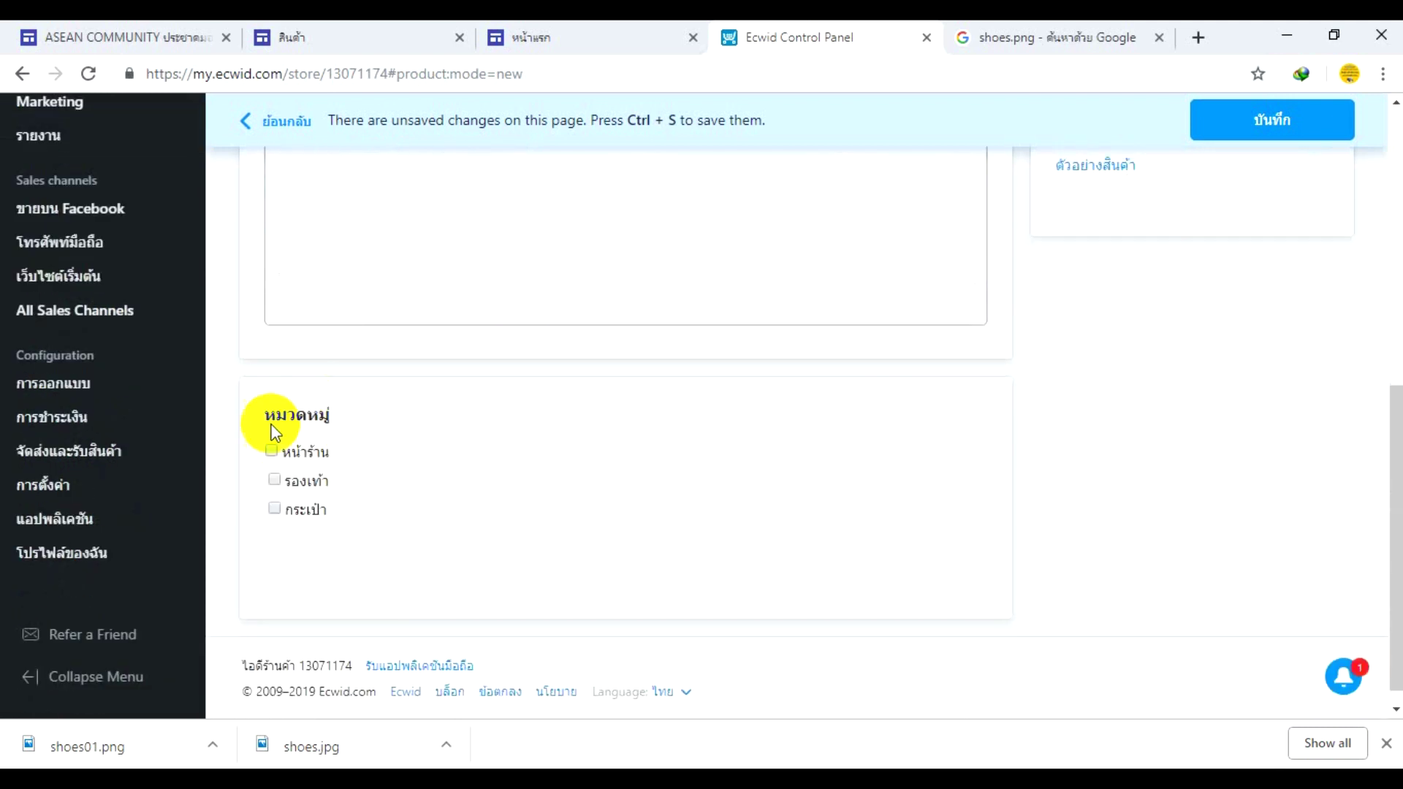
{"action": "left_click", "coordinate": [277, 481]}
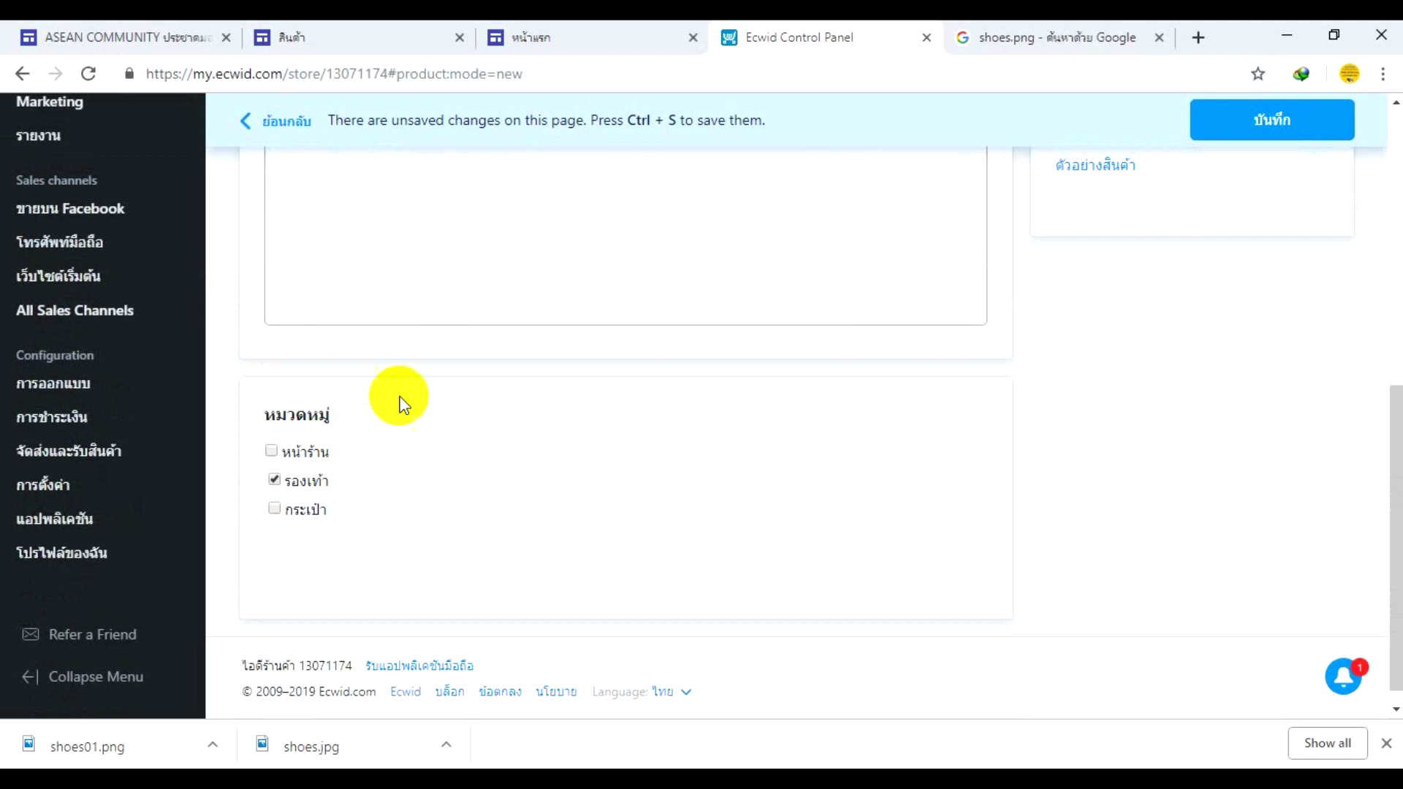
{"action": "scroll", "coordinate": [867, 416], "scroll_direction": "up", "scroll_amount": 4}
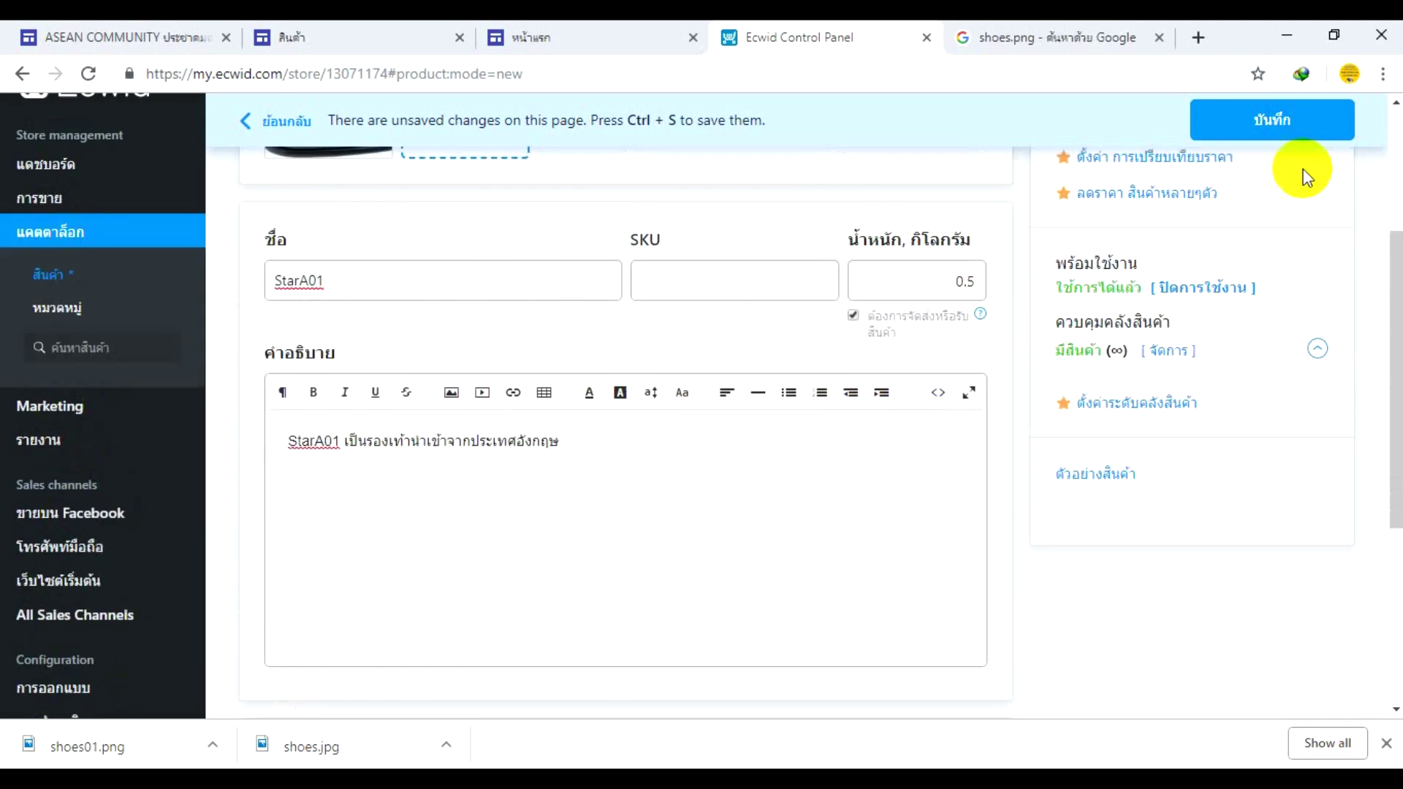
{"action": "left_click", "coordinate": [1300, 122]}
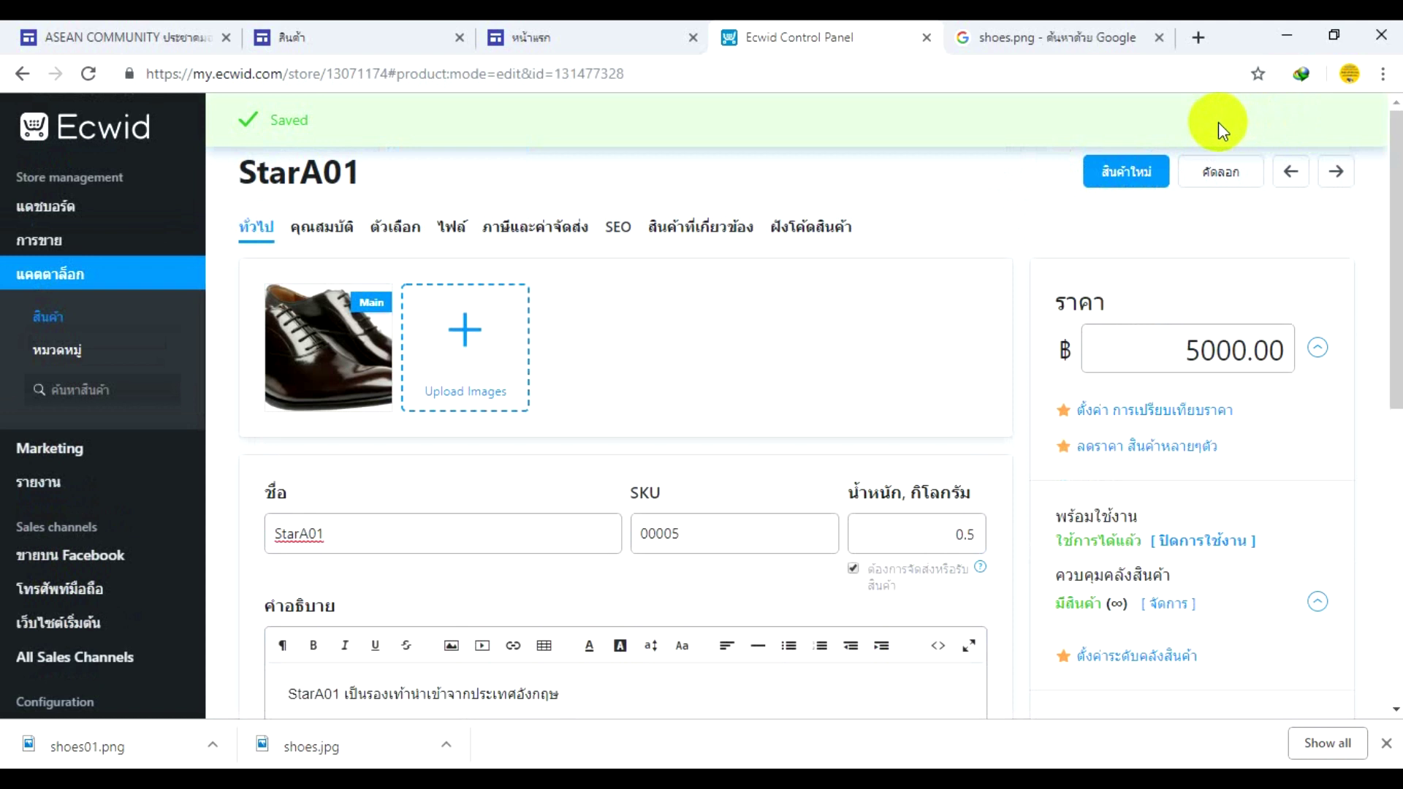
- Look through the attributes, options and files tabs, then reach the tax and shipping settings
{"action": "left_click", "coordinate": [335, 237]}
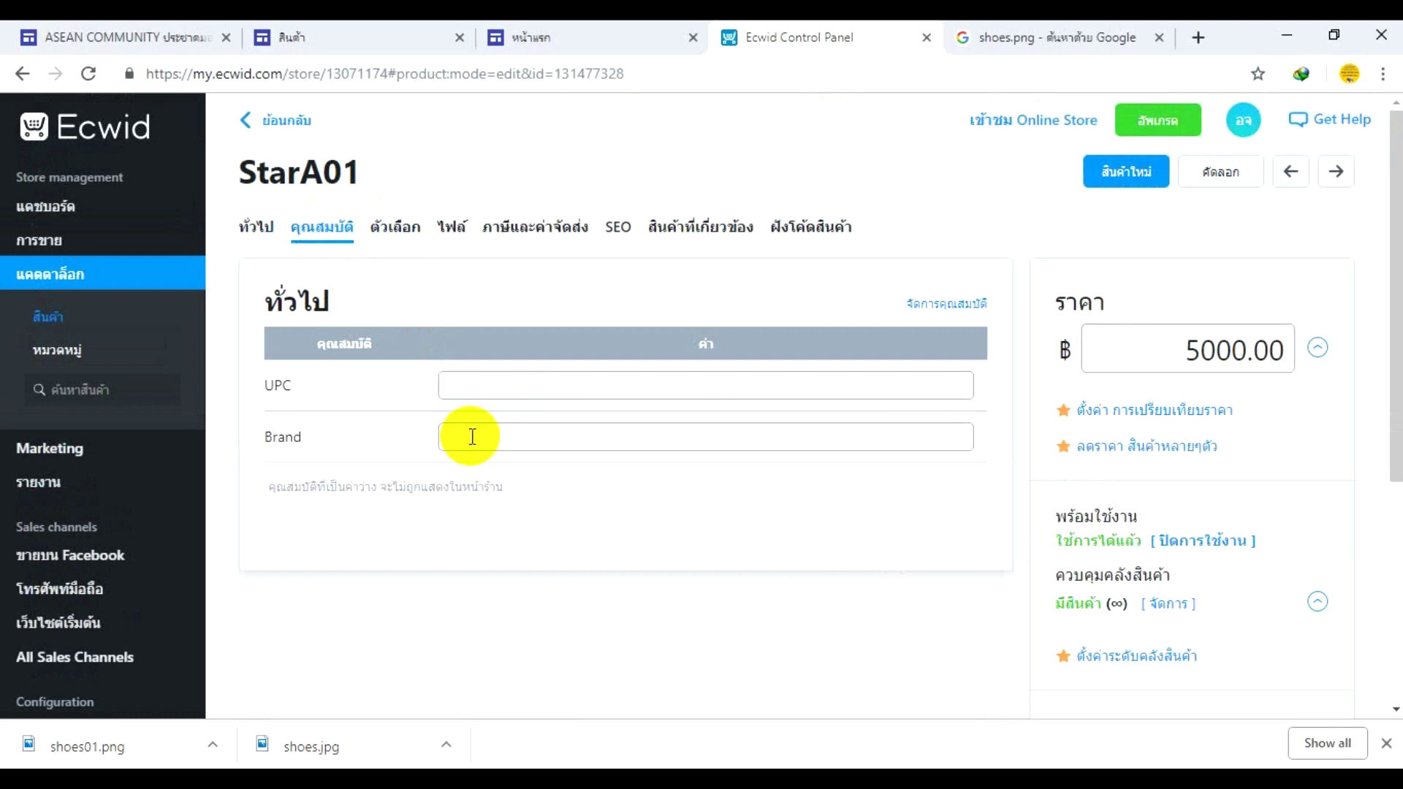
{"action": "left_click", "coordinate": [395, 235]}
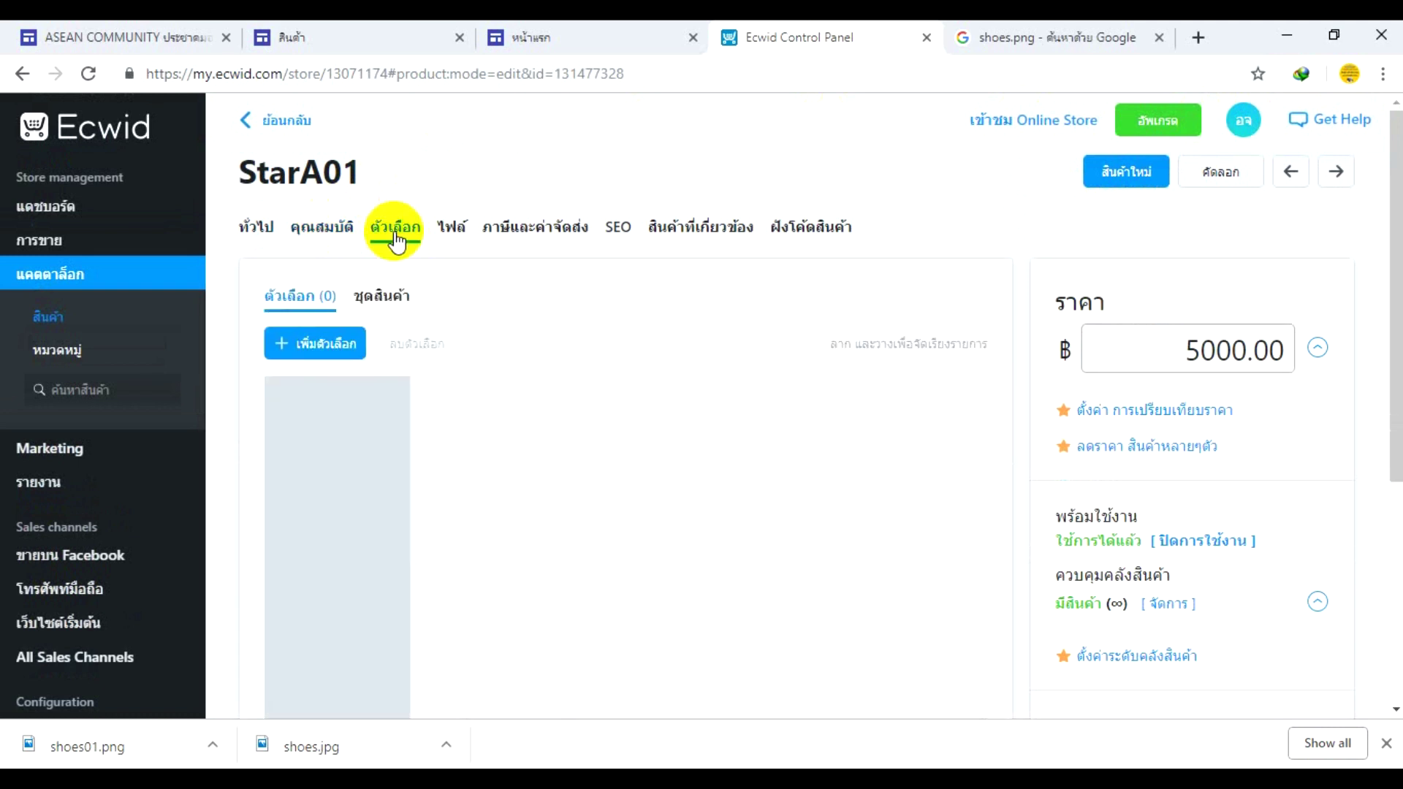
{"action": "left_click", "coordinate": [454, 231]}
{"action": "left_click", "coordinate": [502, 234]}
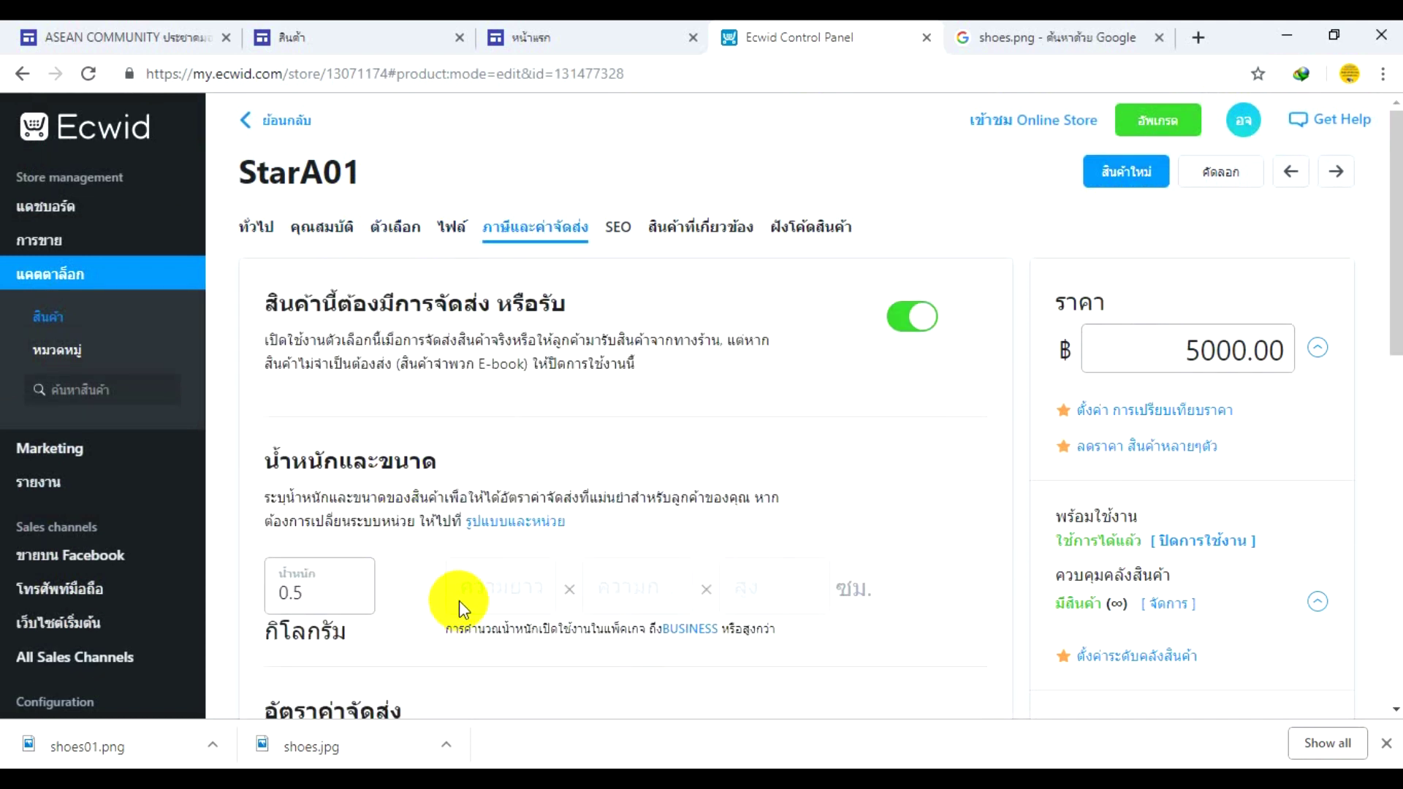
{"action": "scroll", "coordinate": [458, 601], "scroll_direction": "down", "scroll_amount": 2}
{"action": "scroll", "coordinate": [462, 599], "scroll_direction": "down", "scroll_amount": 5}
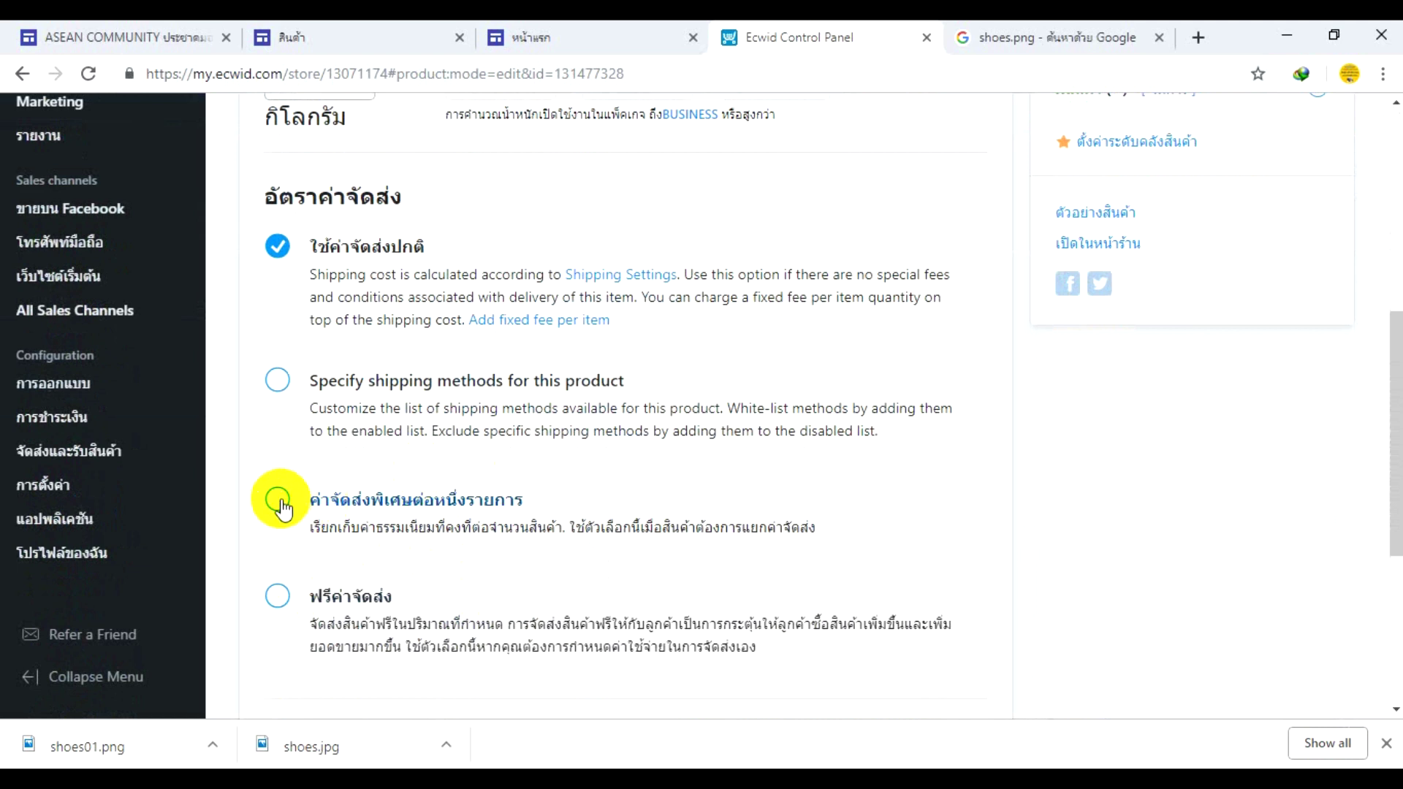
- Select ค่าจัดส่งพิเศษต่อหนึ่งรายการ with a ฿100 fee and save the product
{"action": "left_click", "coordinate": [276, 381]}
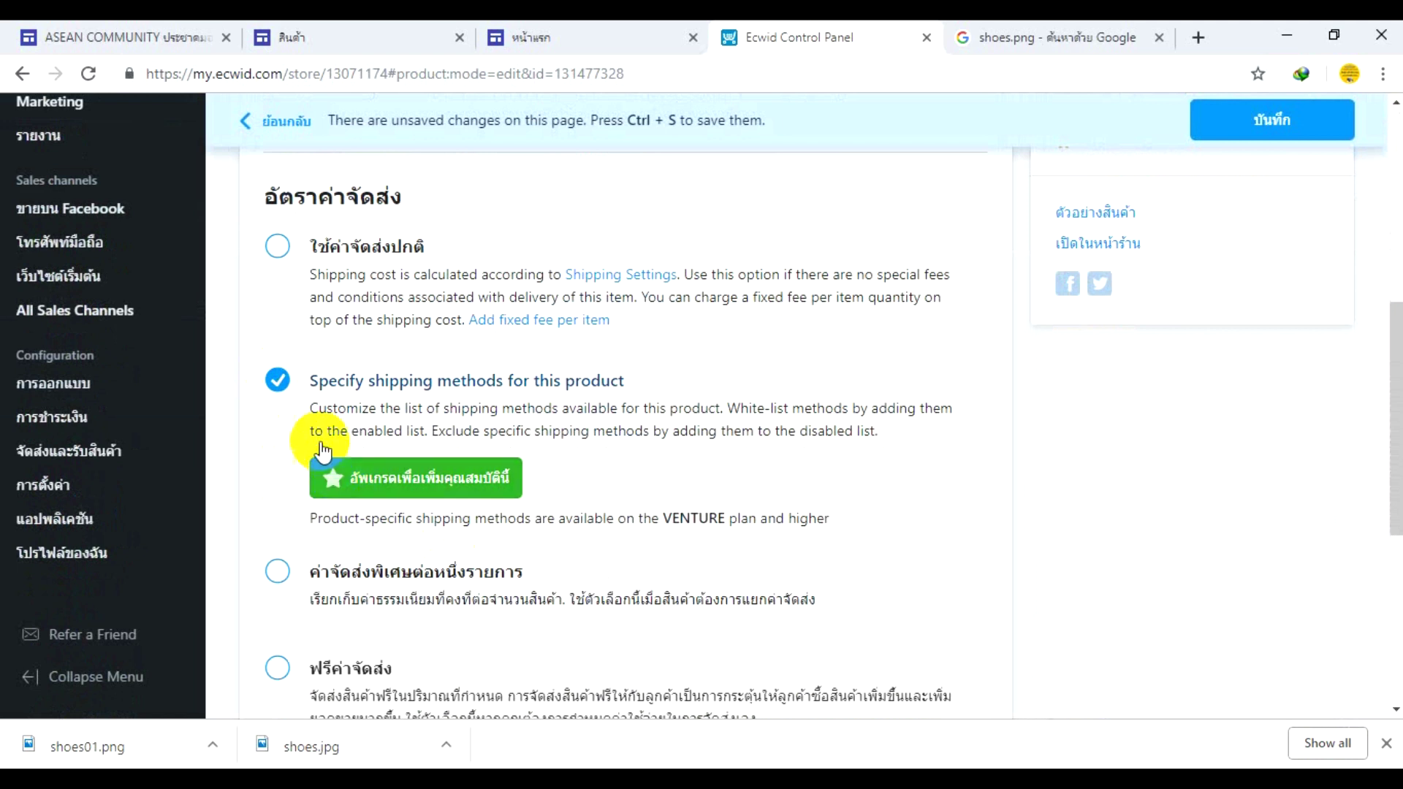
{"action": "left_click", "coordinate": [278, 247]}
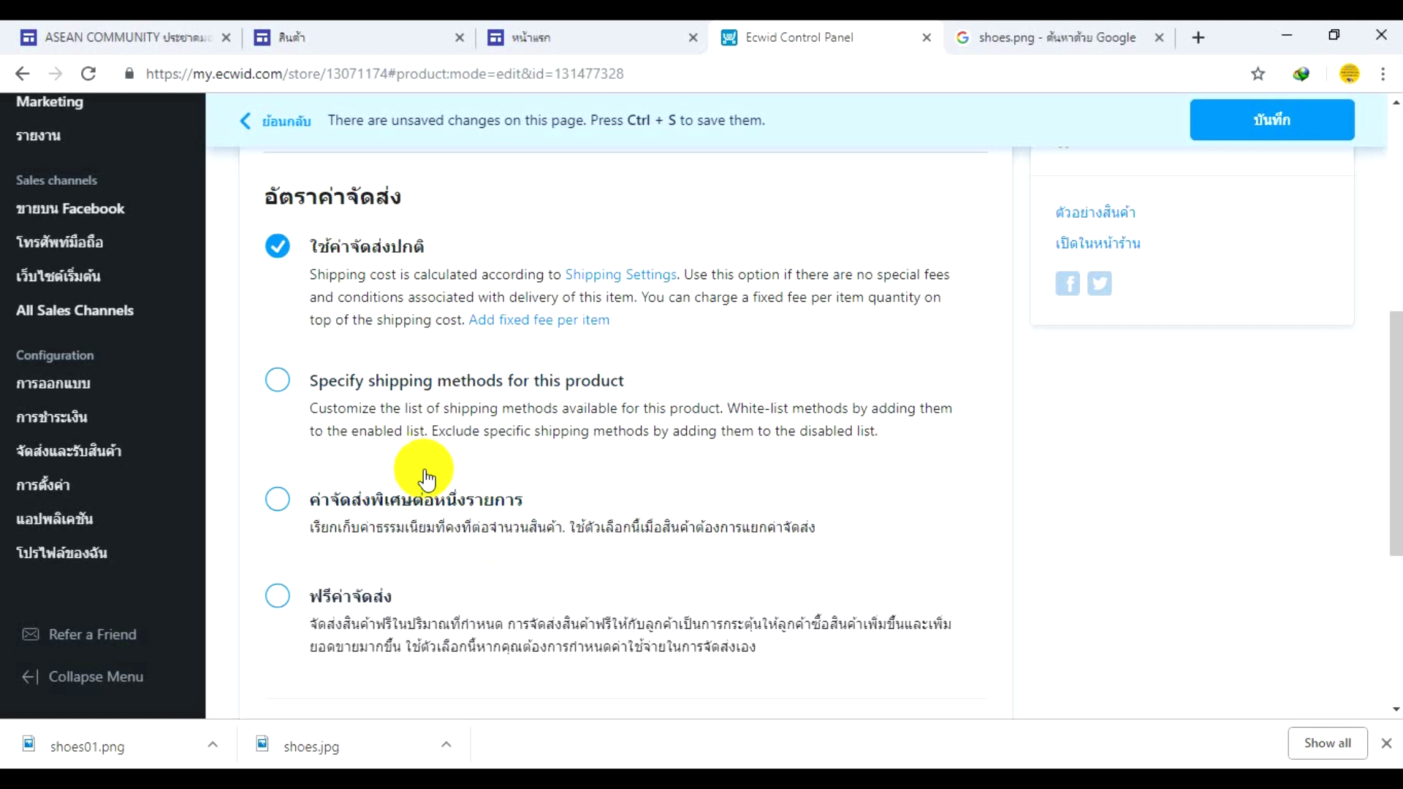
{"action": "left_click", "coordinate": [279, 501]}
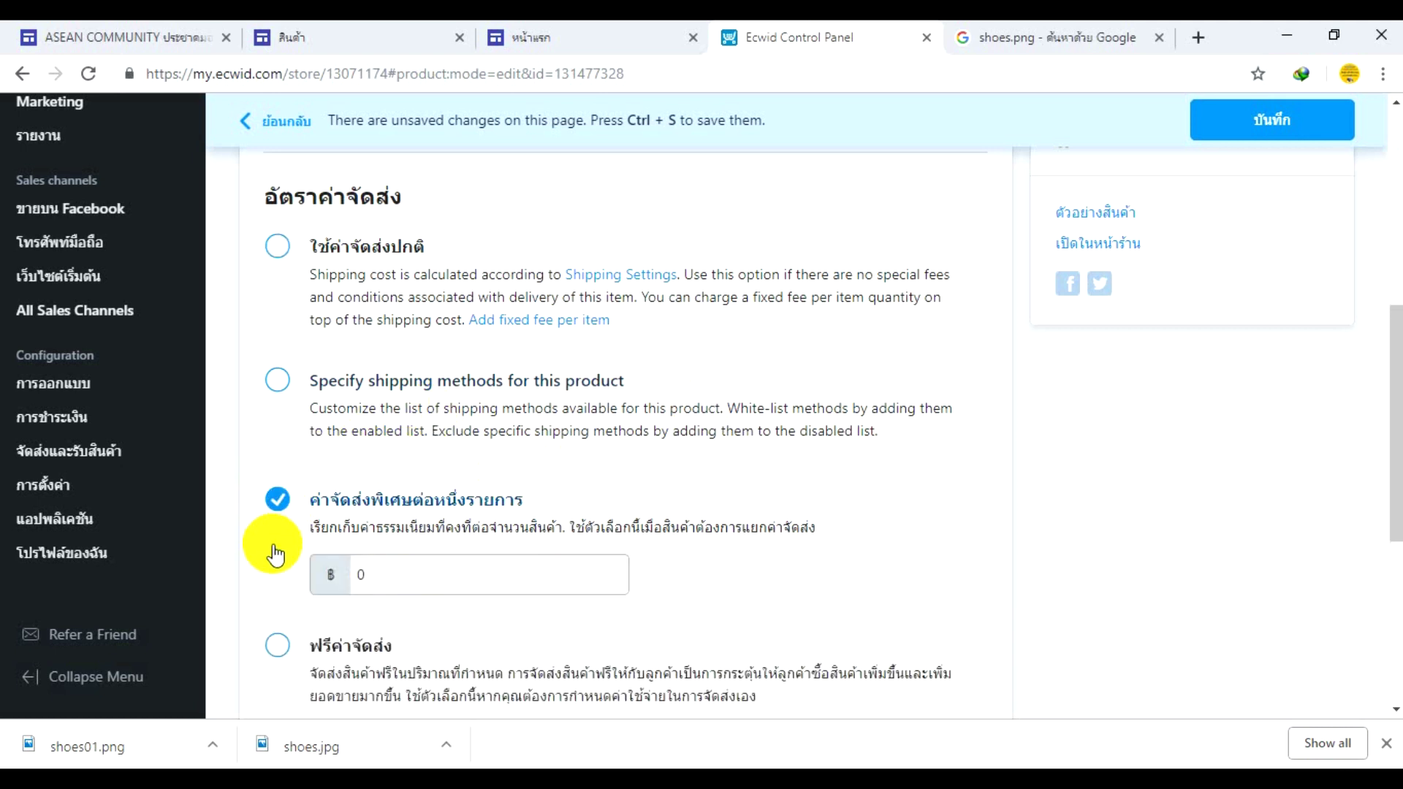
{"action": "double_click", "coordinate": [360, 575]}
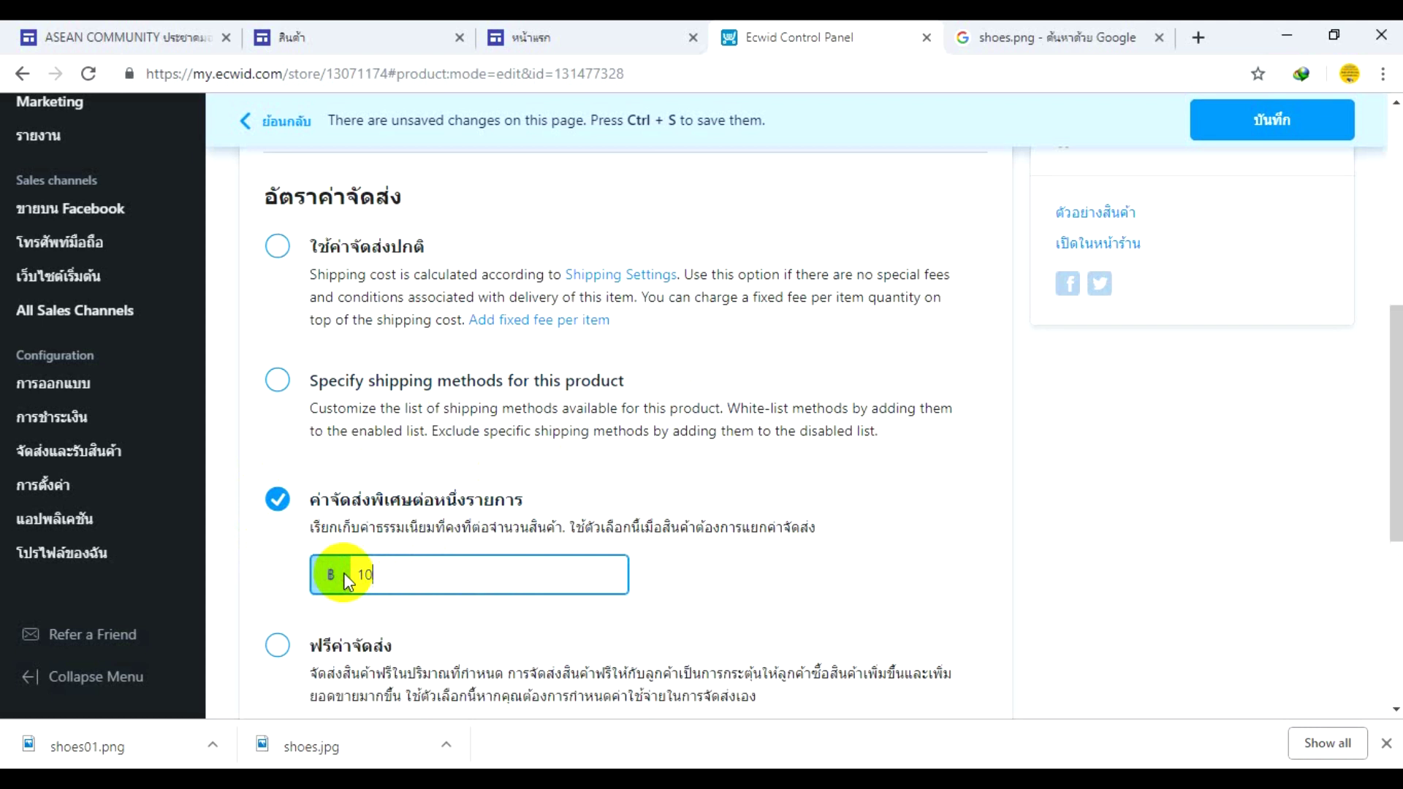
{"action": "type", "text": "0"}
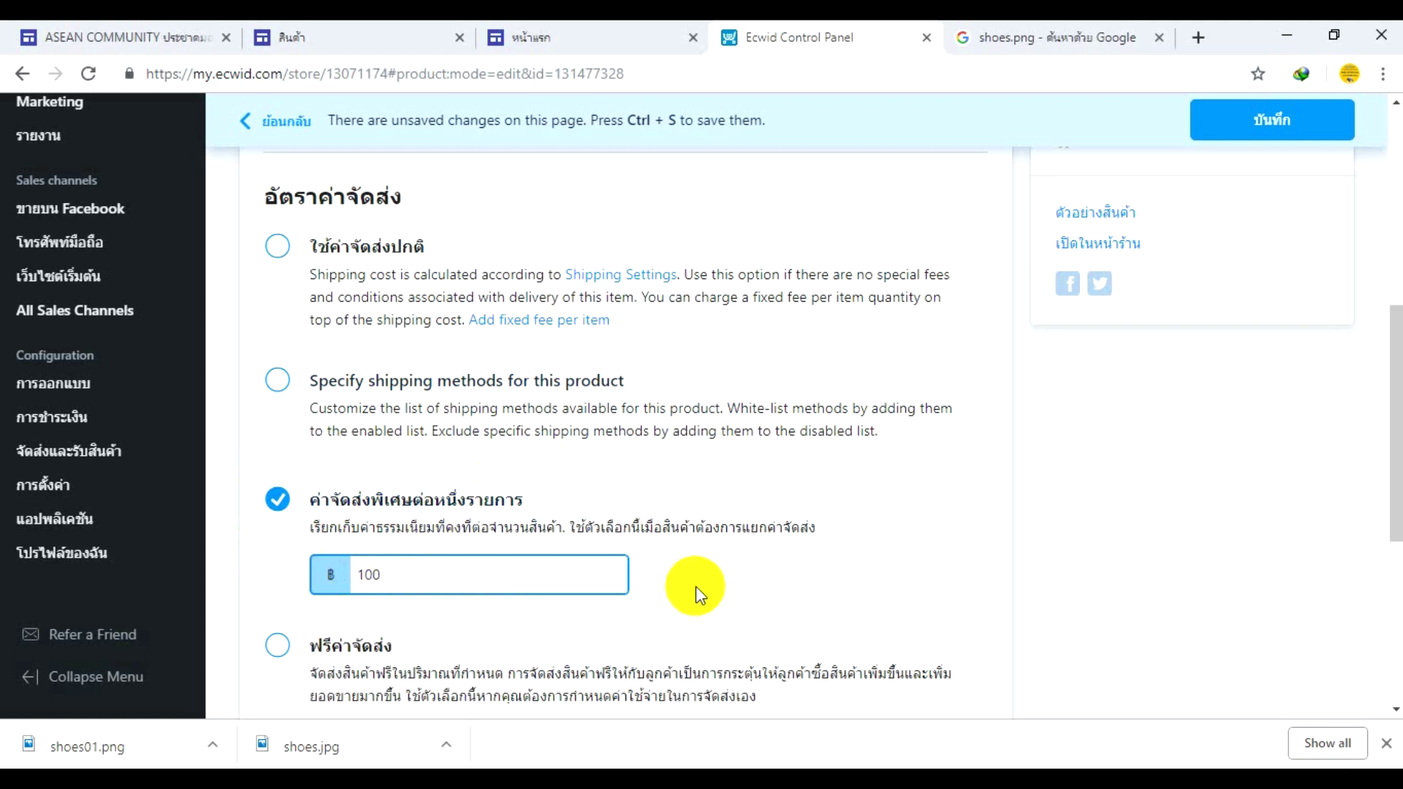
{"action": "scroll", "coordinate": [516, 616], "scroll_direction": "down", "scroll_amount": 4}
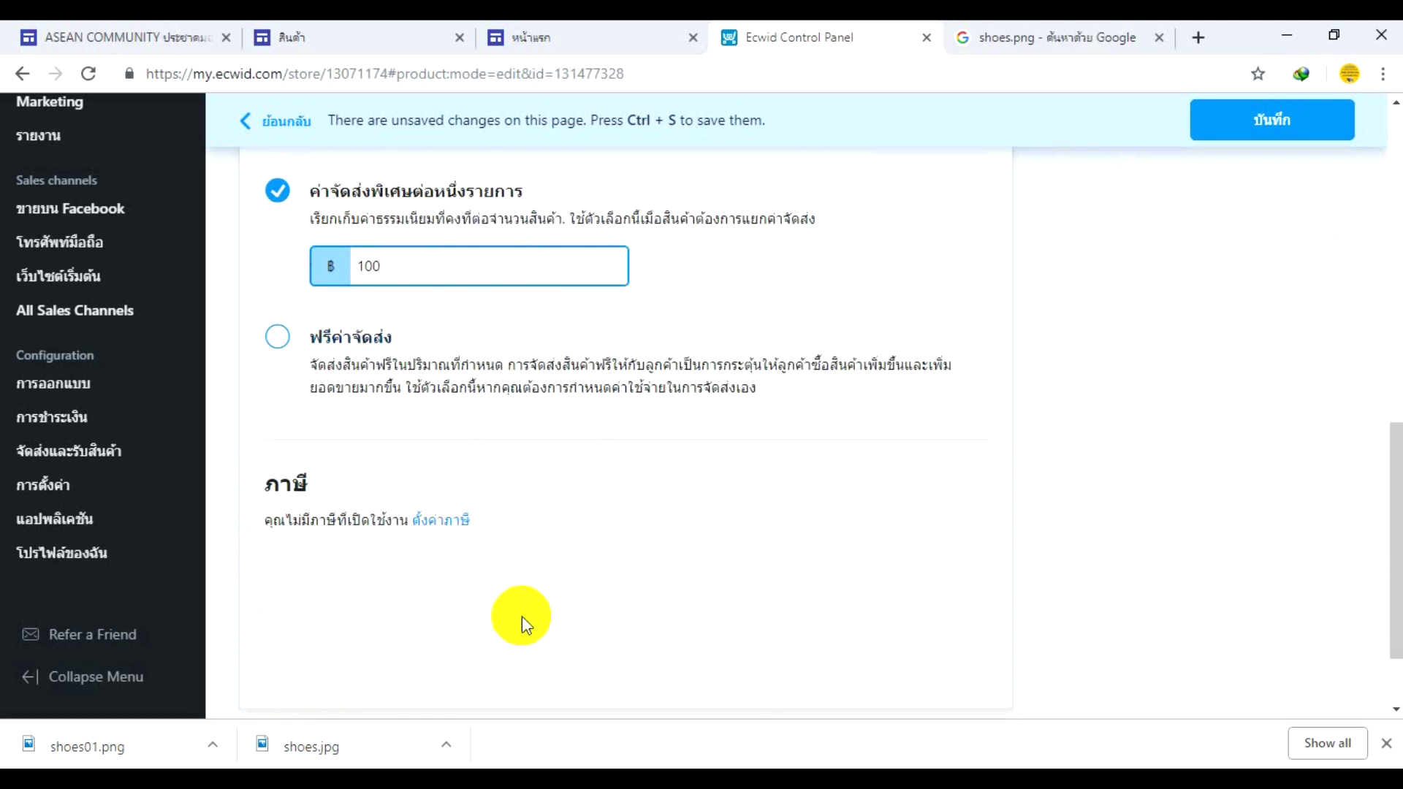
{"action": "scroll", "coordinate": [584, 592], "scroll_direction": "up", "scroll_amount": 4}
{"action": "scroll", "coordinate": [898, 303], "scroll_direction": "up", "scroll_amount": 3}
{"action": "left_click", "coordinate": [1235, 128]}
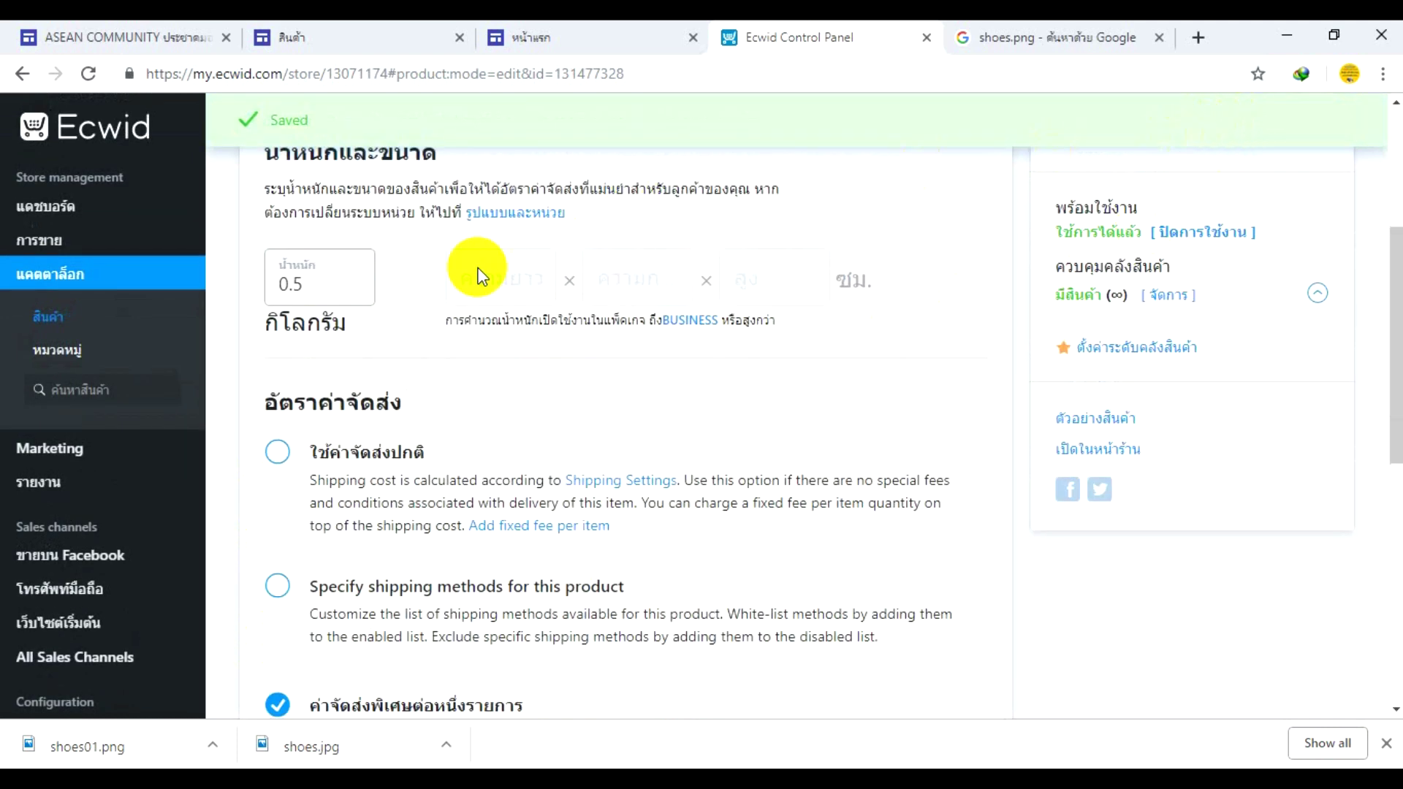
{"action": "scroll", "coordinate": [477, 276], "scroll_direction": "up", "scroll_amount": 4}
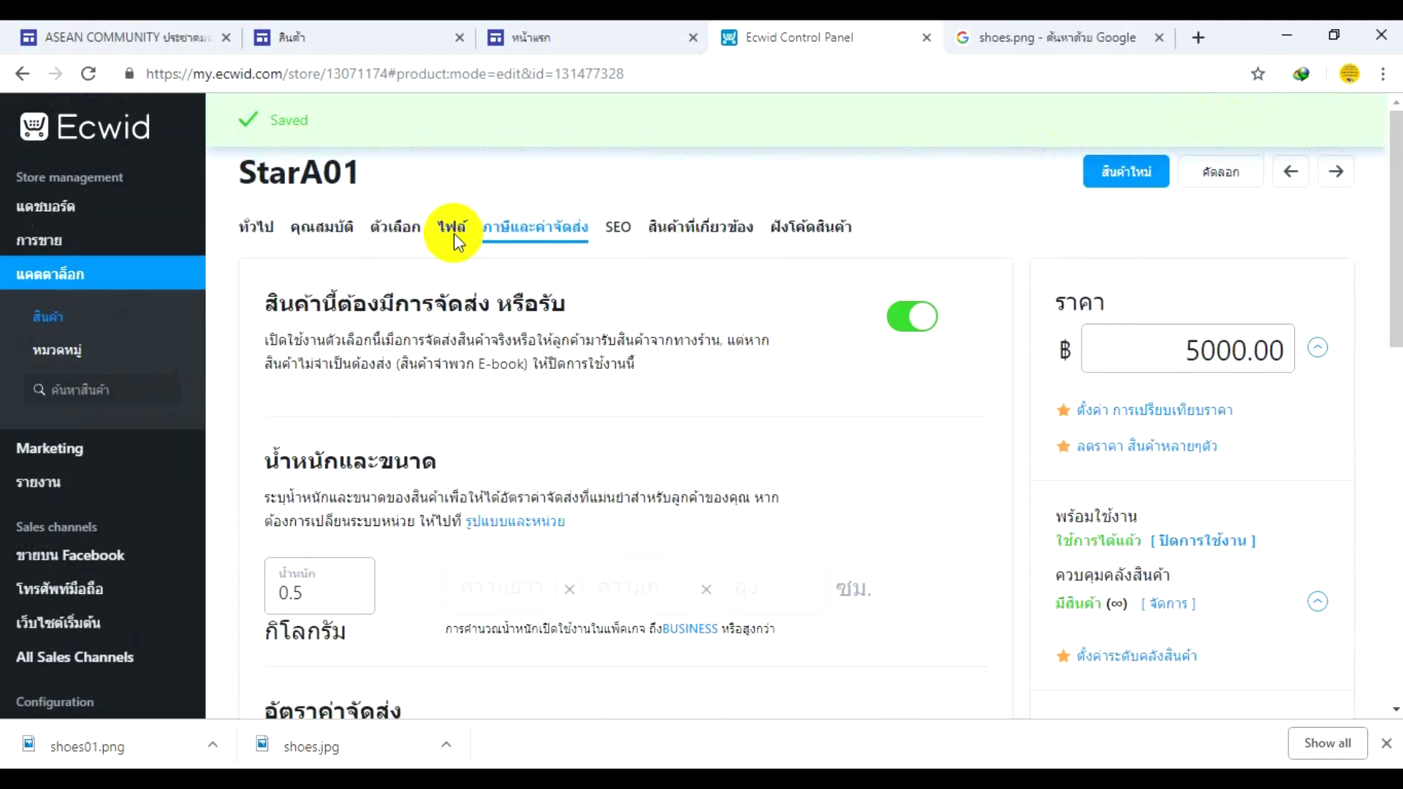
- Review StarA01's SEO and สินค้าที่เกี่ยวข้อง (related products) tabs
{"action": "left_click", "coordinate": [618, 228]}
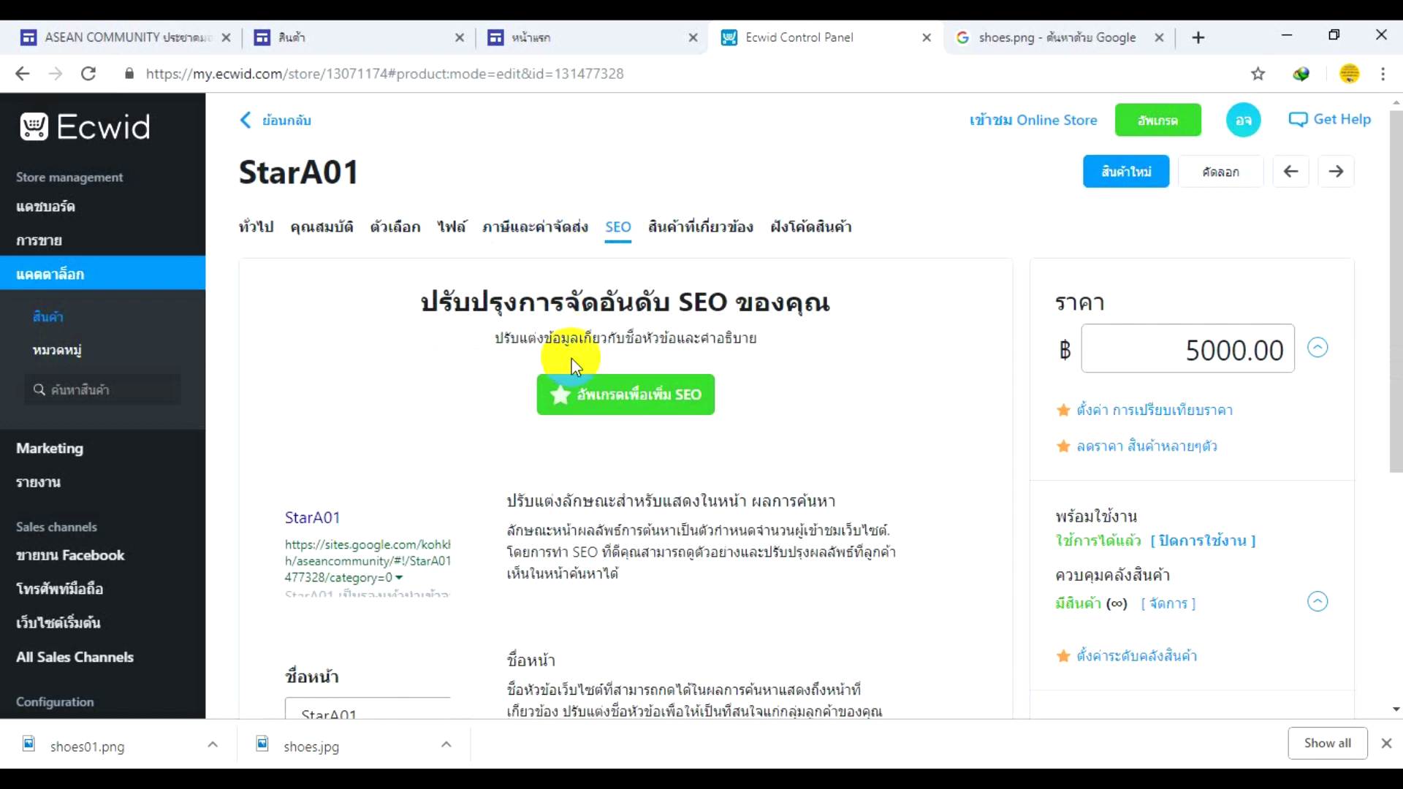
{"action": "scroll", "coordinate": [572, 366], "scroll_direction": "down", "scroll_amount": 2}
{"action": "scroll", "coordinate": [572, 371], "scroll_direction": "down", "scroll_amount": 3}
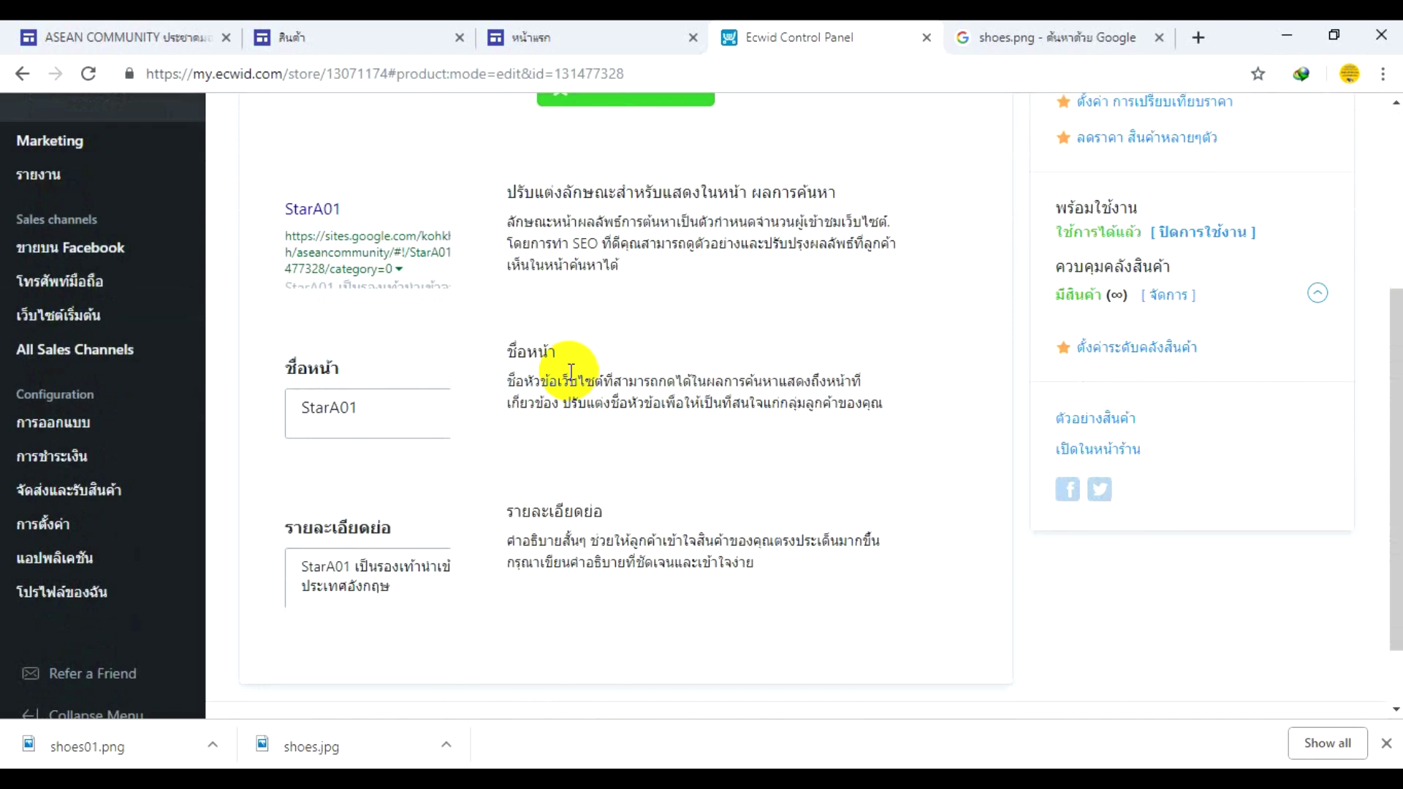
{"action": "scroll", "coordinate": [569, 371], "scroll_direction": "up", "scroll_amount": 3}
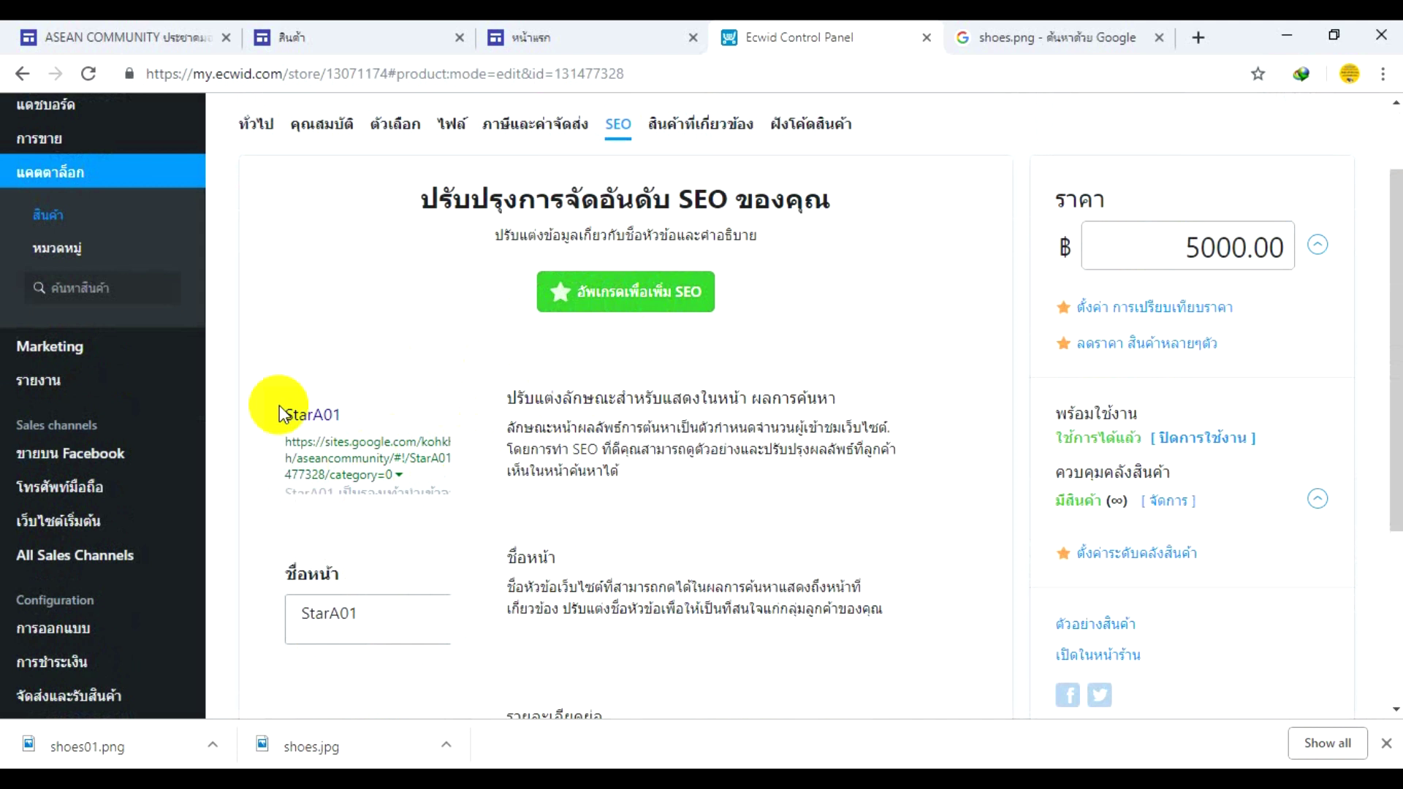
{"action": "scroll", "coordinate": [724, 409], "scroll_direction": "up", "scroll_amount": 2}
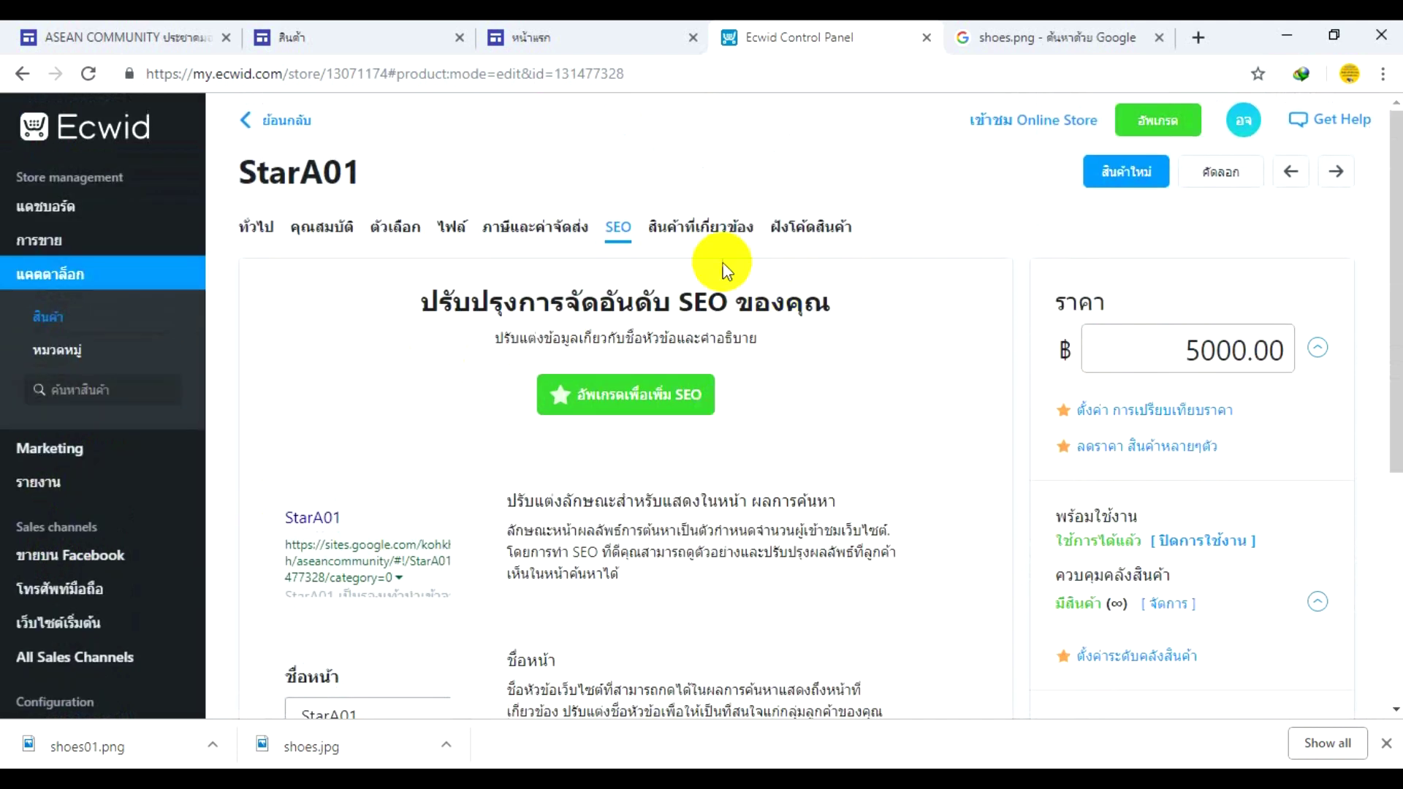
{"action": "left_click", "coordinate": [696, 228]}
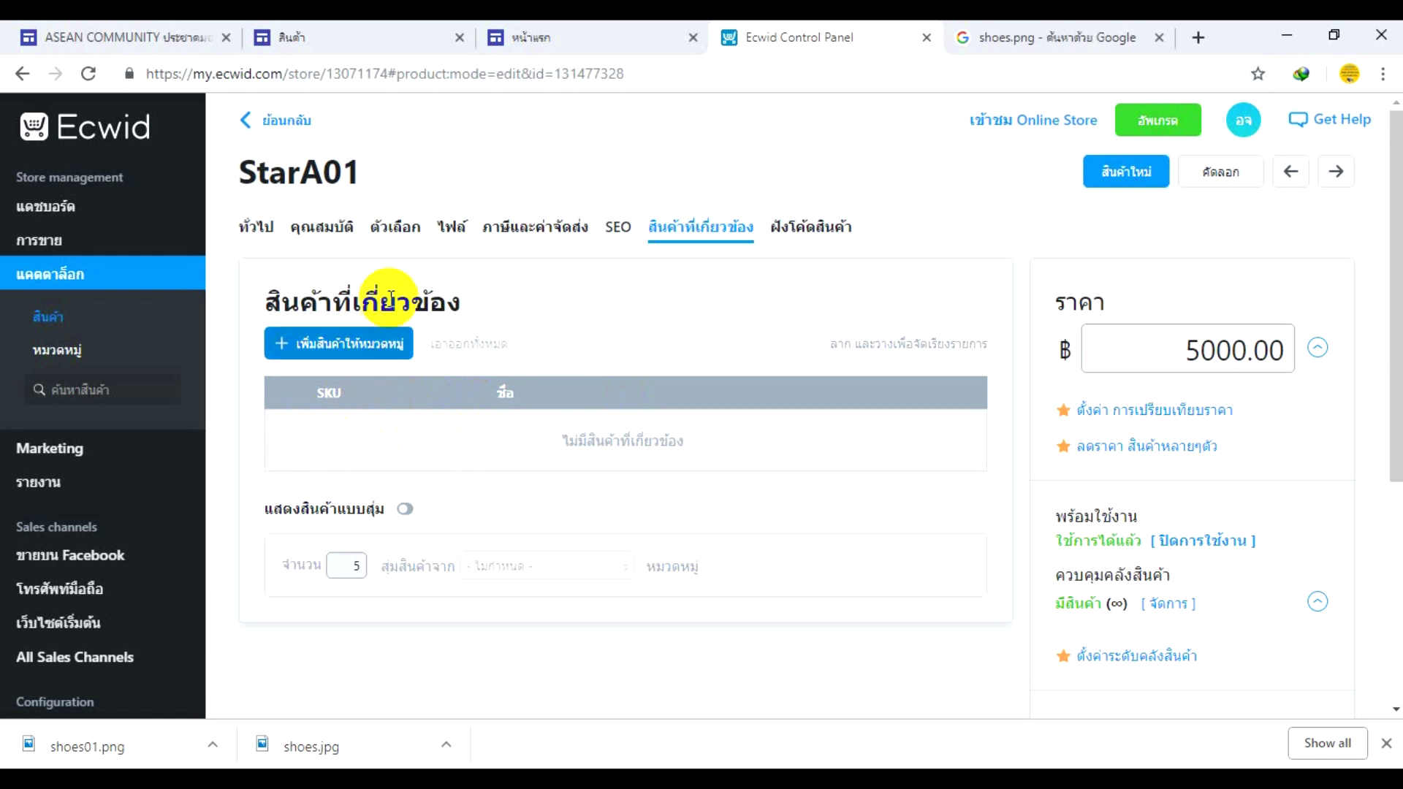
- Show the ฝังโค้ดสินค้า embed code and select the whole HTML snippet
{"action": "left_click", "coordinate": [804, 230]}
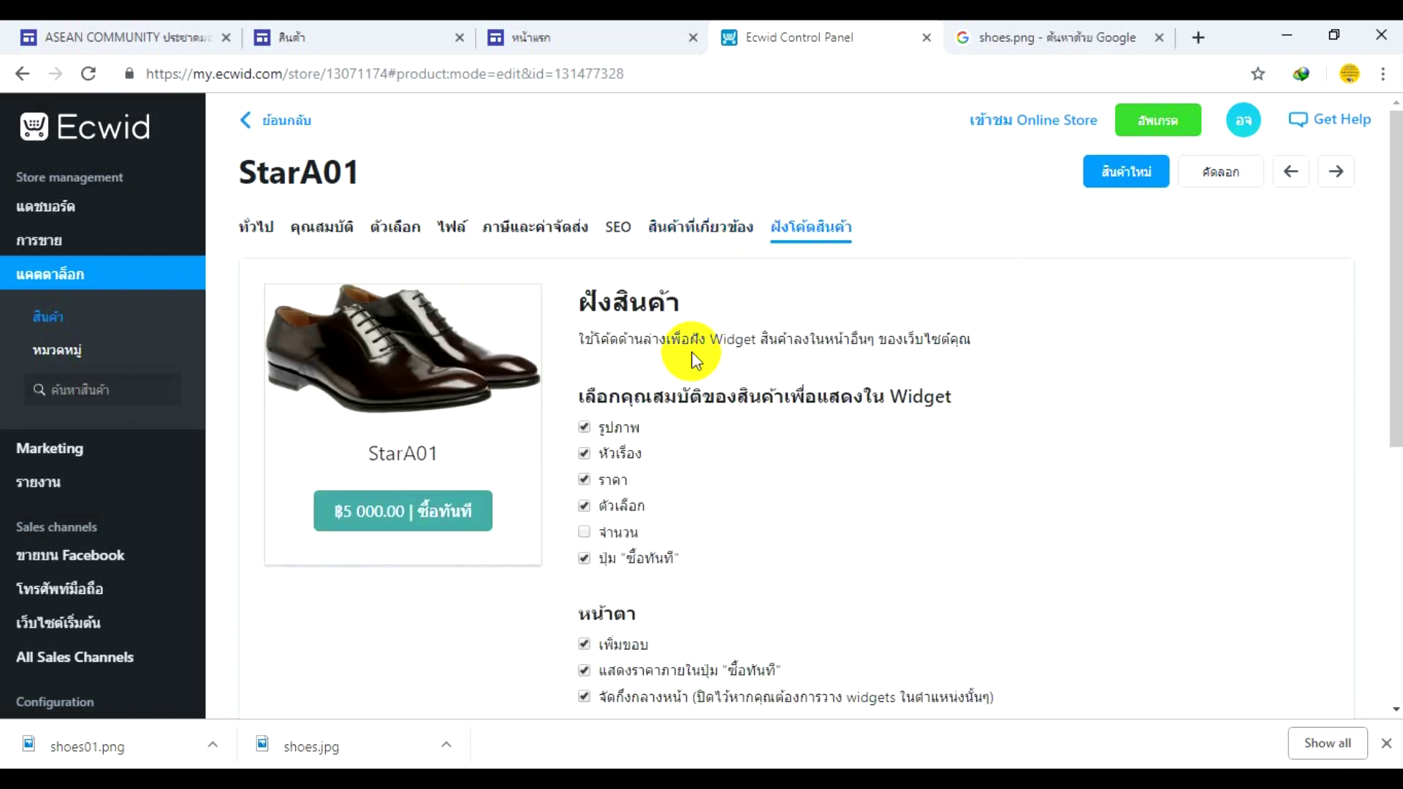
{"action": "scroll", "coordinate": [691, 355], "scroll_direction": "down", "scroll_amount": 6}
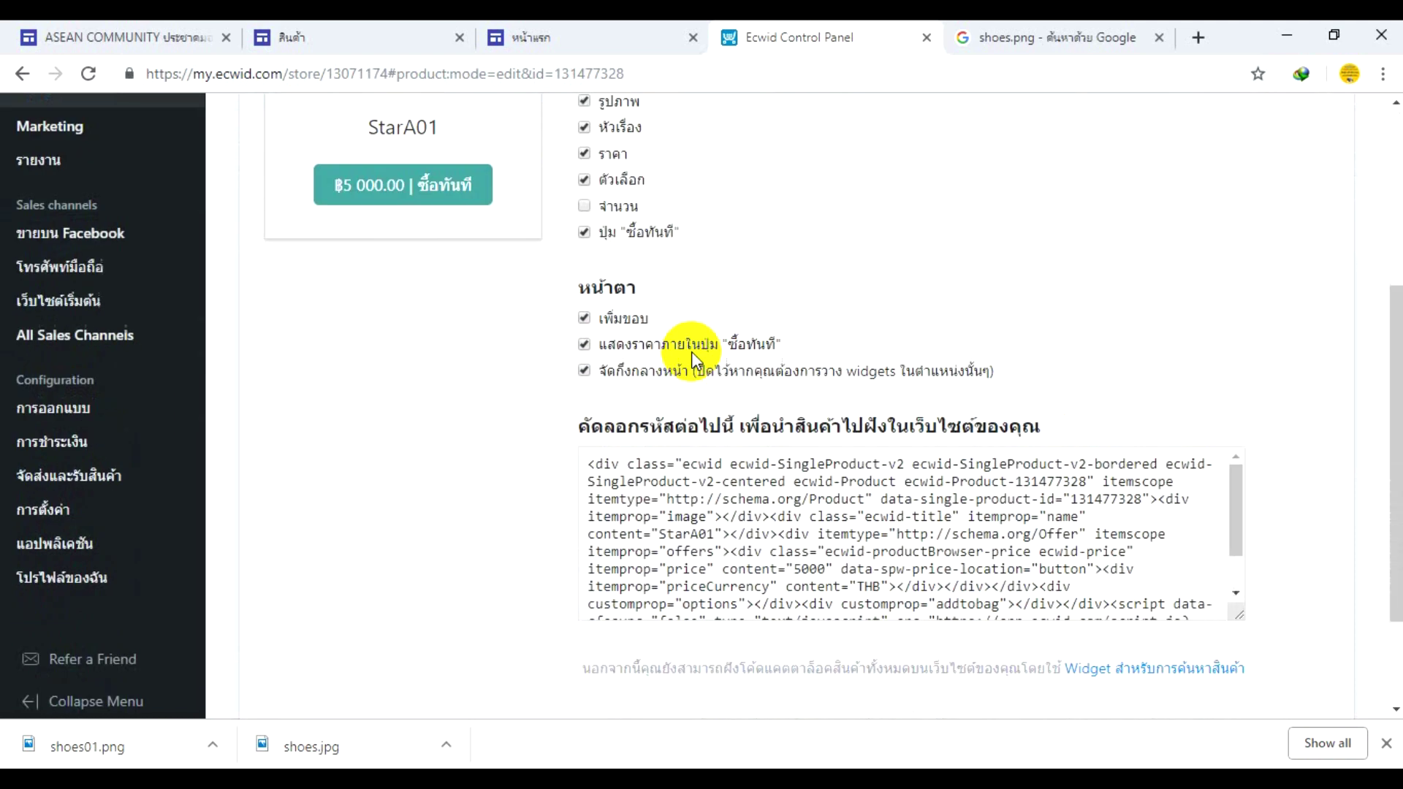
{"action": "left_click_drag", "start_coordinate": [1234, 372], "coordinate": [1246, 297]}
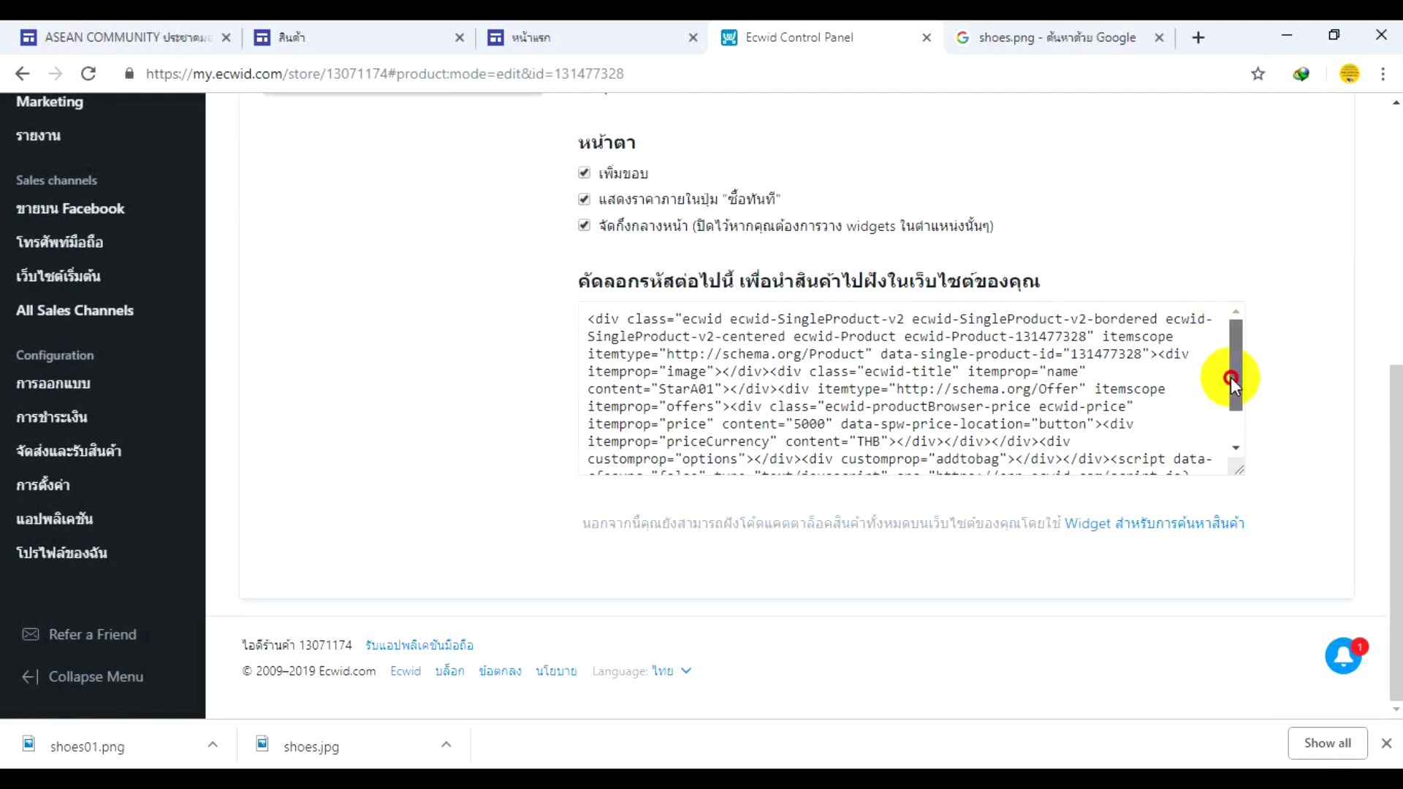
{"action": "left_click_drag", "start_coordinate": [1237, 375], "coordinate": [1208, 432]}
{"action": "left_click_drag", "start_coordinate": [924, 458], "coordinate": [584, 301]}
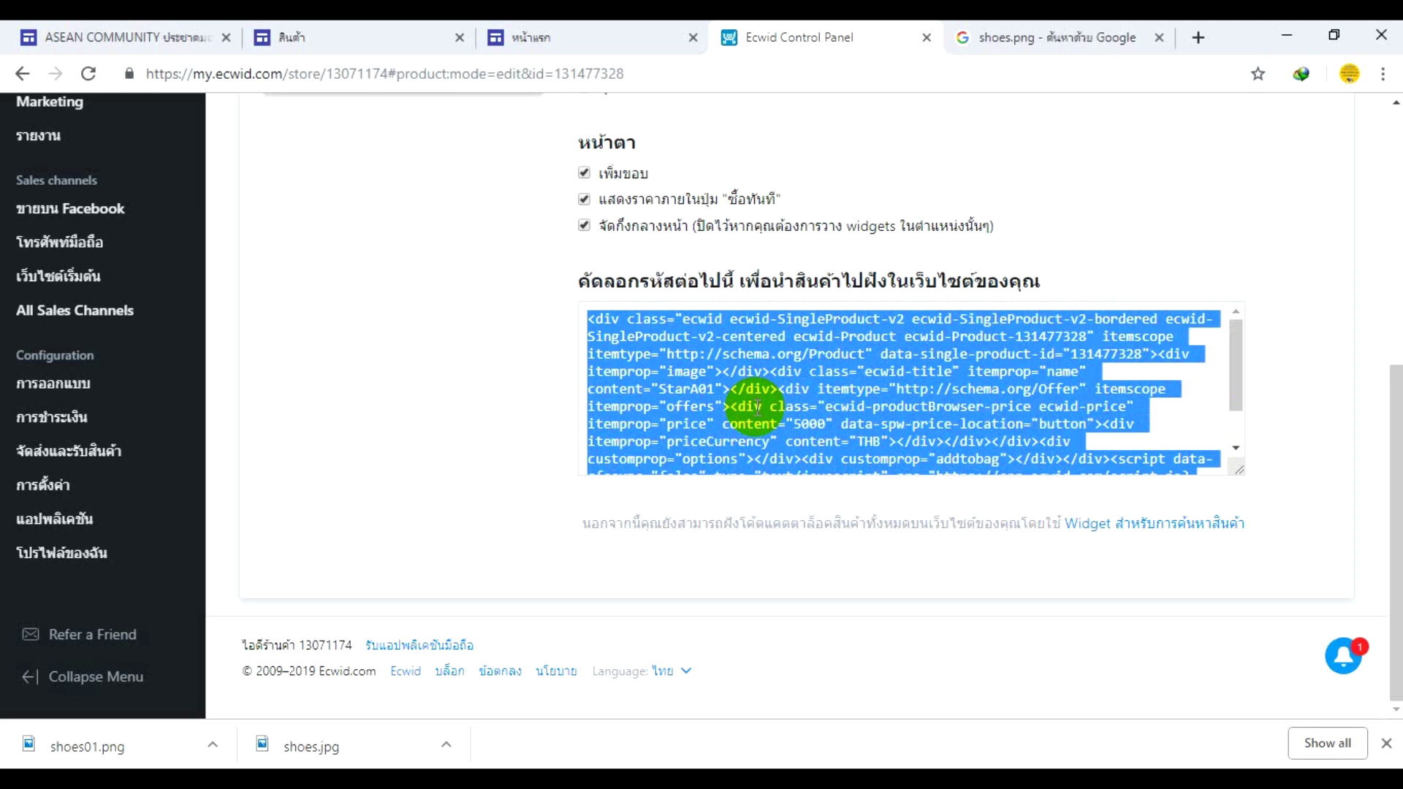
{"action": "scroll", "coordinate": [804, 409], "scroll_direction": "up", "scroll_amount": 6}
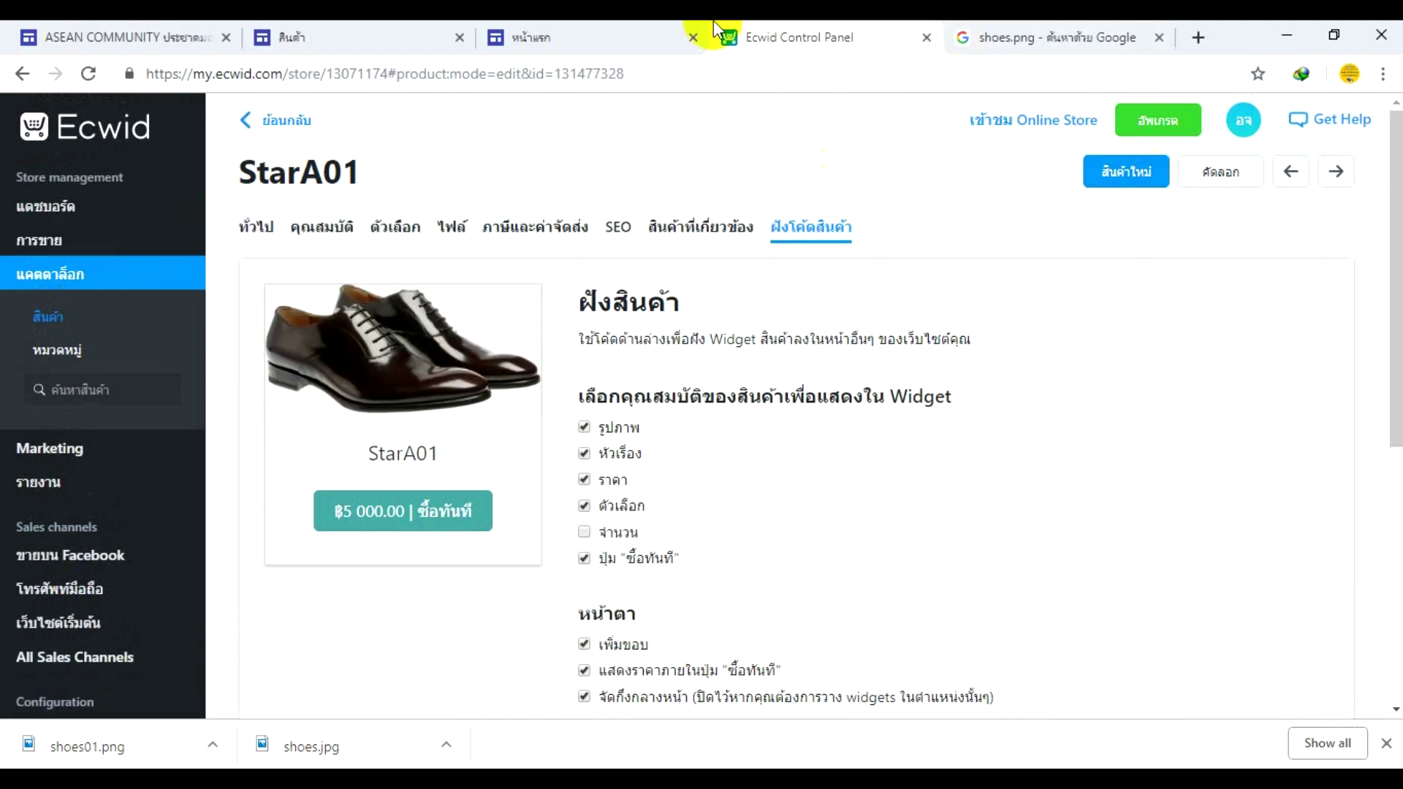
- Switch to the Google Sites store tab and reload it to refresh the products
{"action": "left_click", "coordinate": [330, 35]}
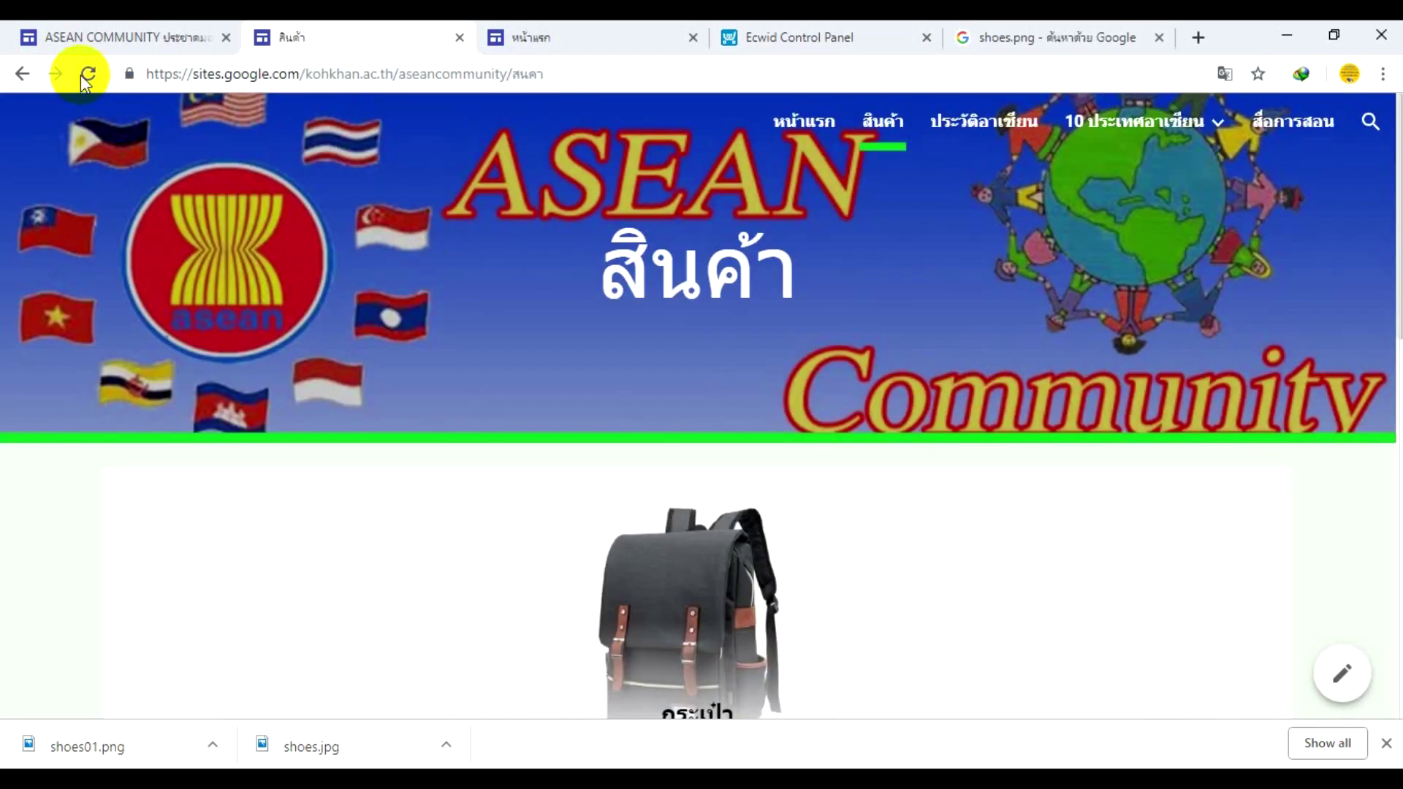
{"action": "left_click", "coordinate": [86, 74]}
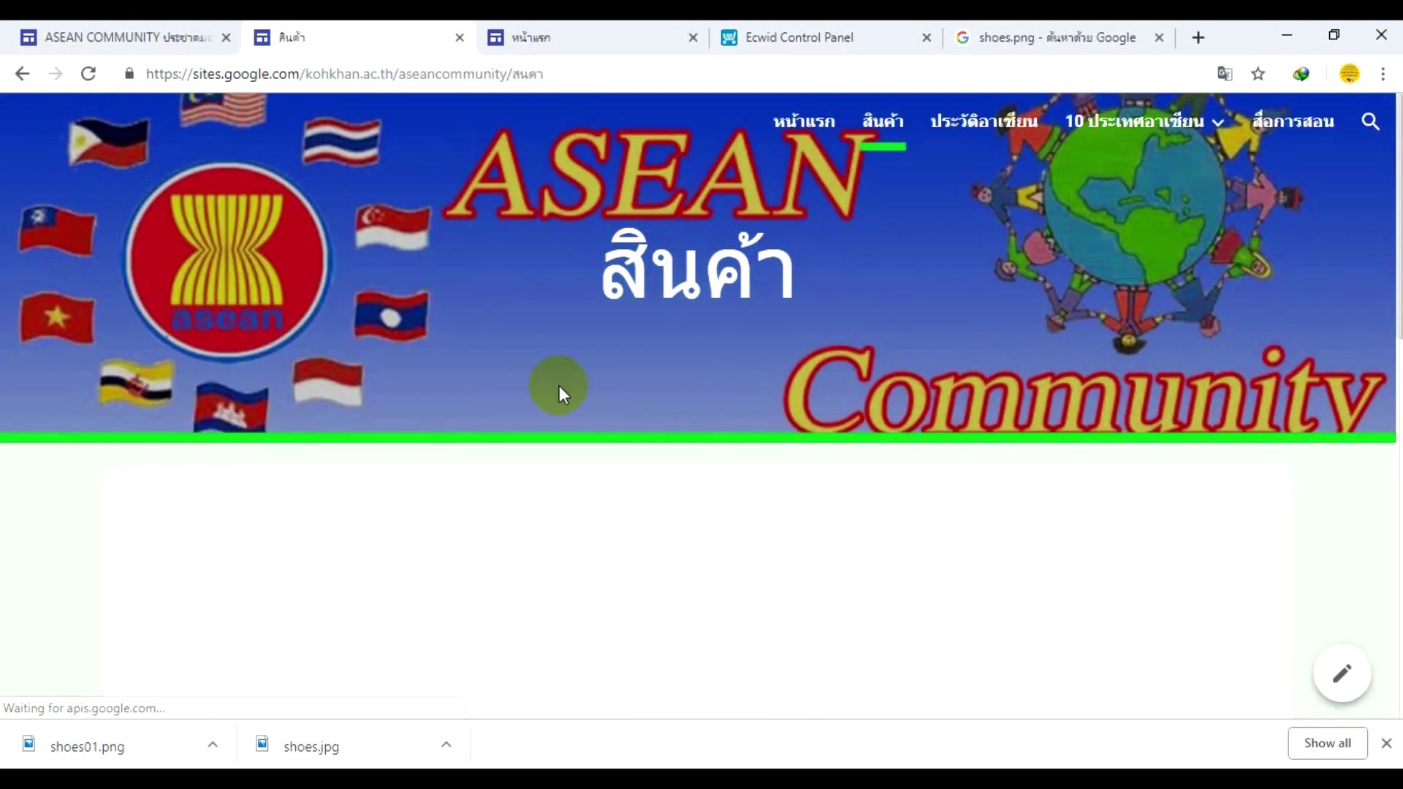
{"action": "scroll", "coordinate": [559, 388], "scroll_direction": "down", "scroll_amount": 4}
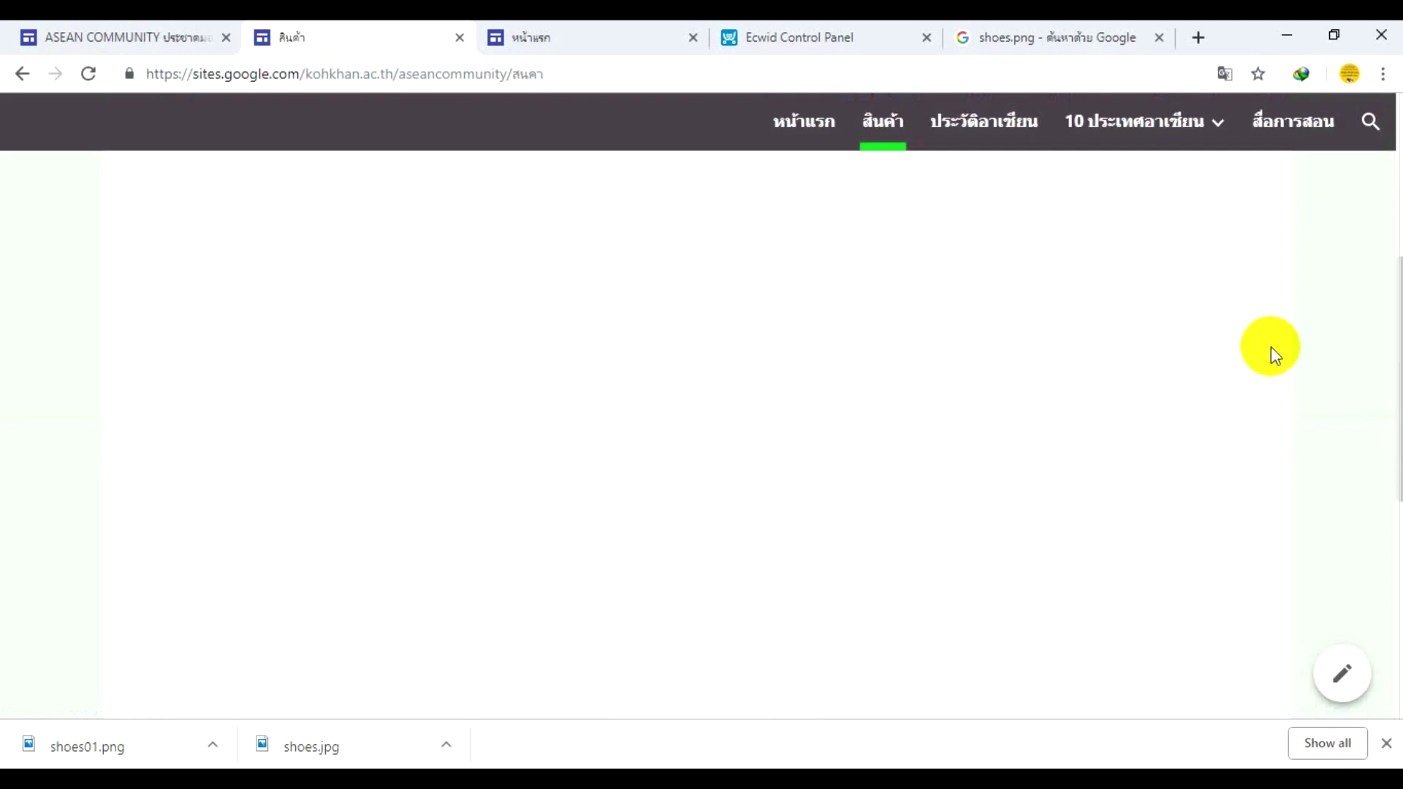
{"action": "scroll", "coordinate": [1286, 347], "scroll_direction": "up", "scroll_amount": 5}
{"action": "scroll", "coordinate": [1320, 348], "scroll_direction": "down", "scroll_amount": 4}
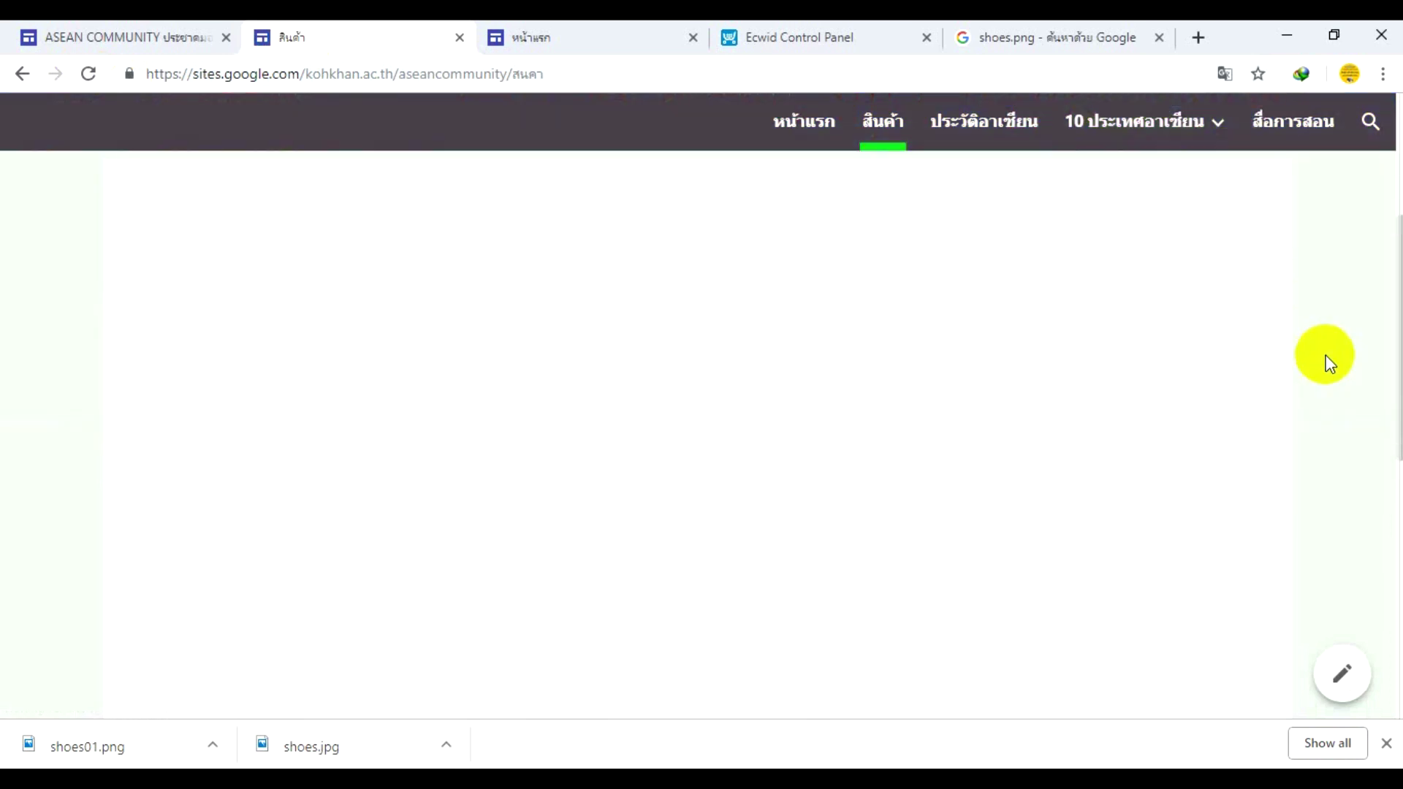
{"action": "scroll", "coordinate": [1322, 350], "scroll_direction": "up", "scroll_amount": 5}
{"action": "scroll", "coordinate": [1320, 344], "scroll_direction": "down", "scroll_amount": 4}
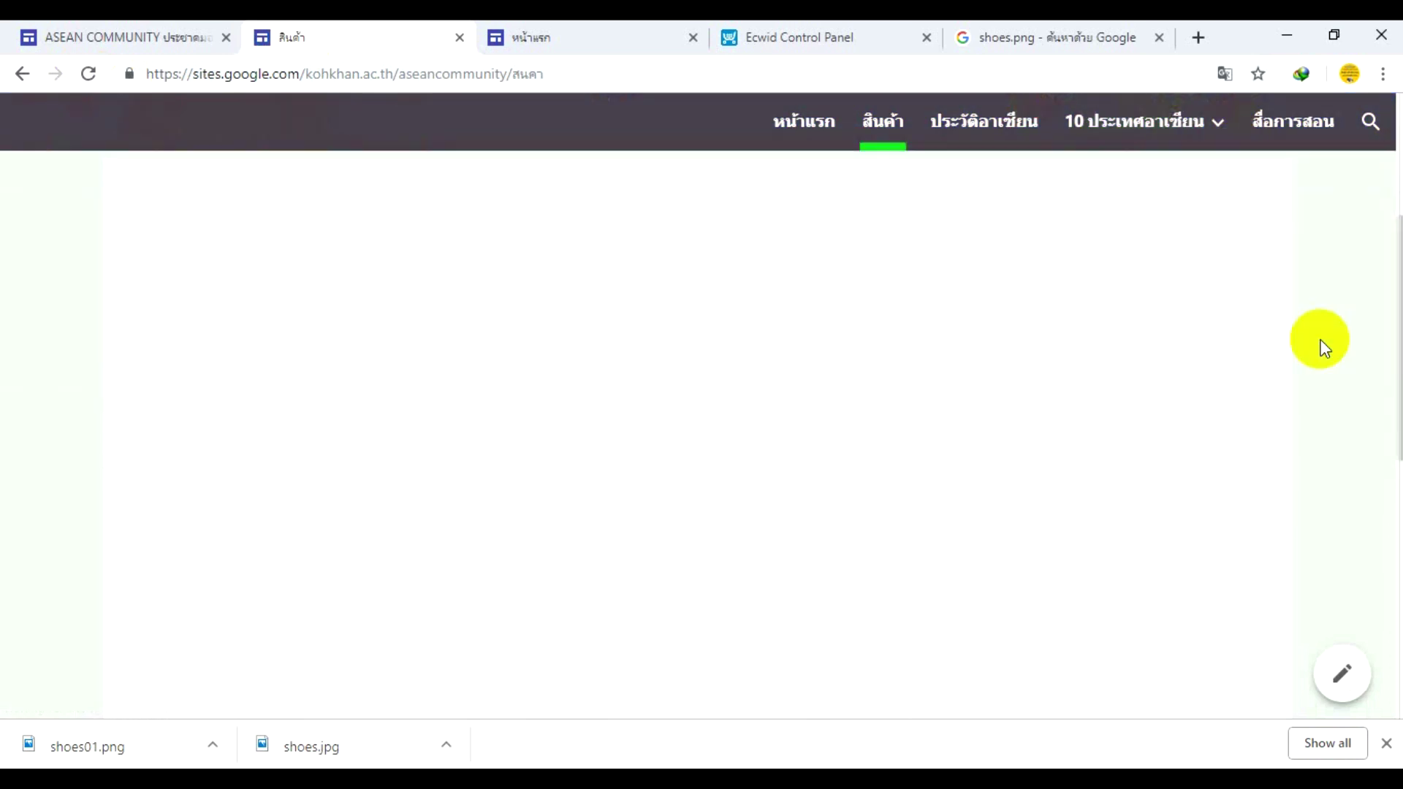
{"action": "scroll", "coordinate": [1319, 339], "scroll_direction": "down", "scroll_amount": 3}
{"action": "scroll", "coordinate": [1322, 348], "scroll_direction": "down", "scroll_amount": 1}
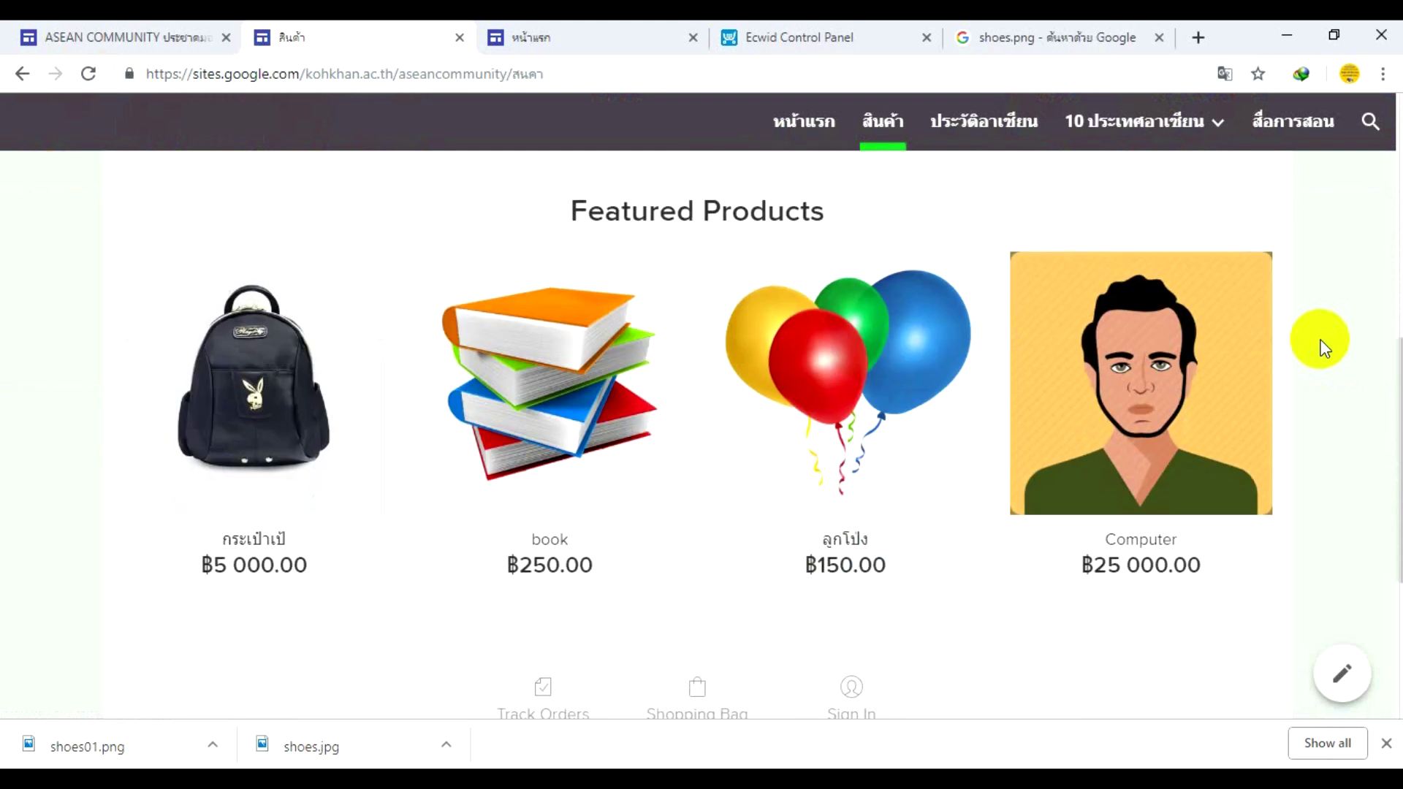
{"action": "scroll", "coordinate": [1322, 348], "scroll_direction": "up", "scroll_amount": 3}
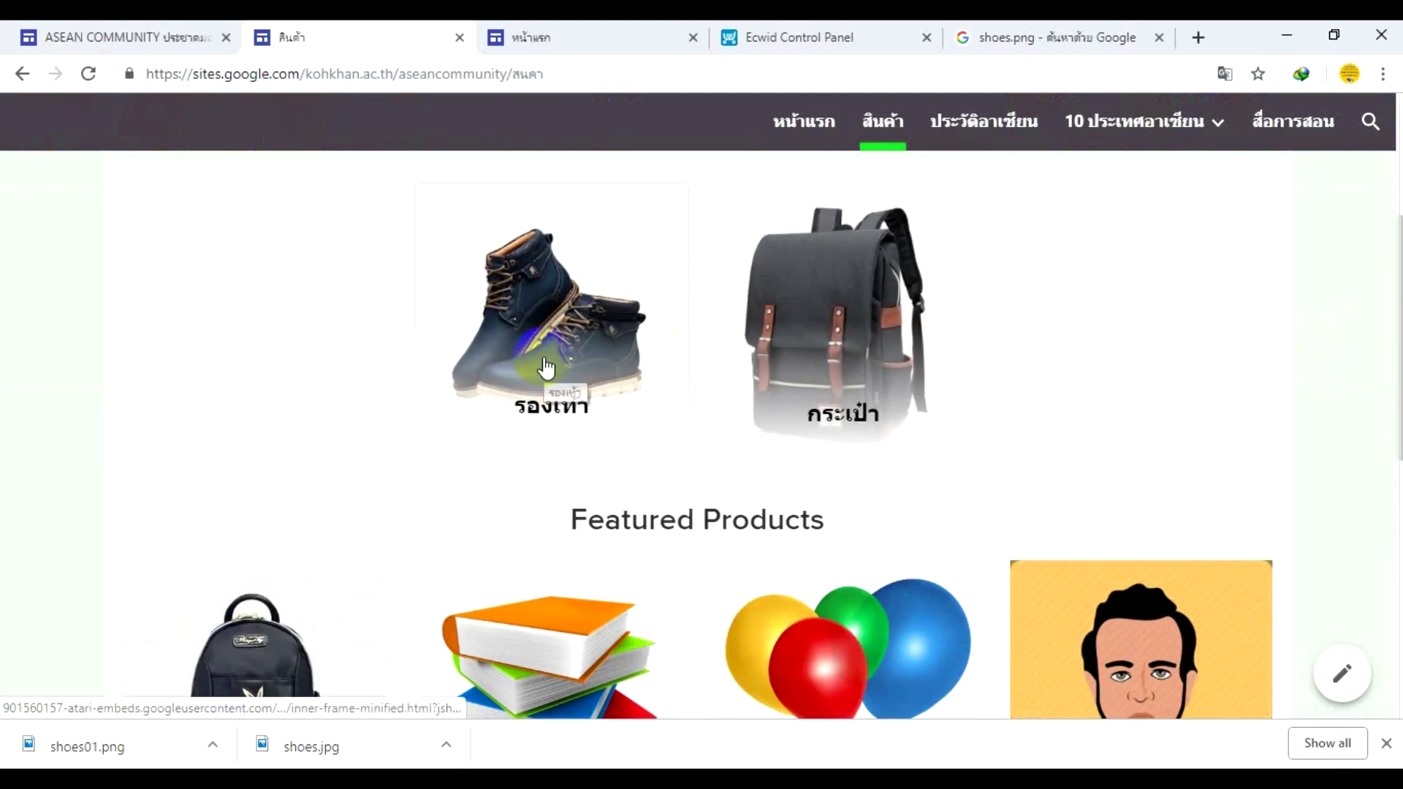
{"action": "scroll", "coordinate": [545, 368], "scroll_direction": "down", "scroll_amount": 1}
- Open the shoes category and add the StarA01 shoe to the bag
{"action": "left_click", "coordinate": [575, 295]}
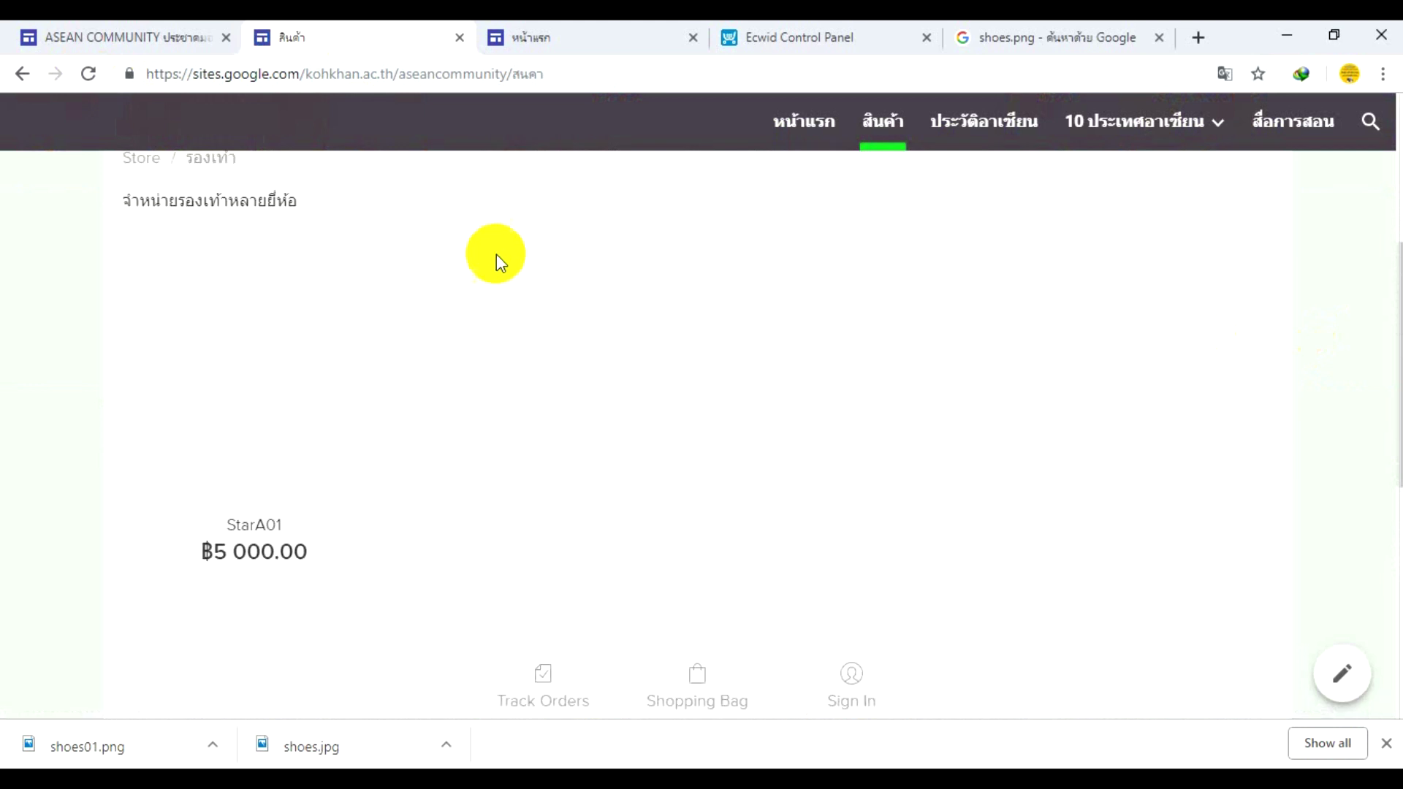
{"action": "left_click", "coordinate": [285, 401]}
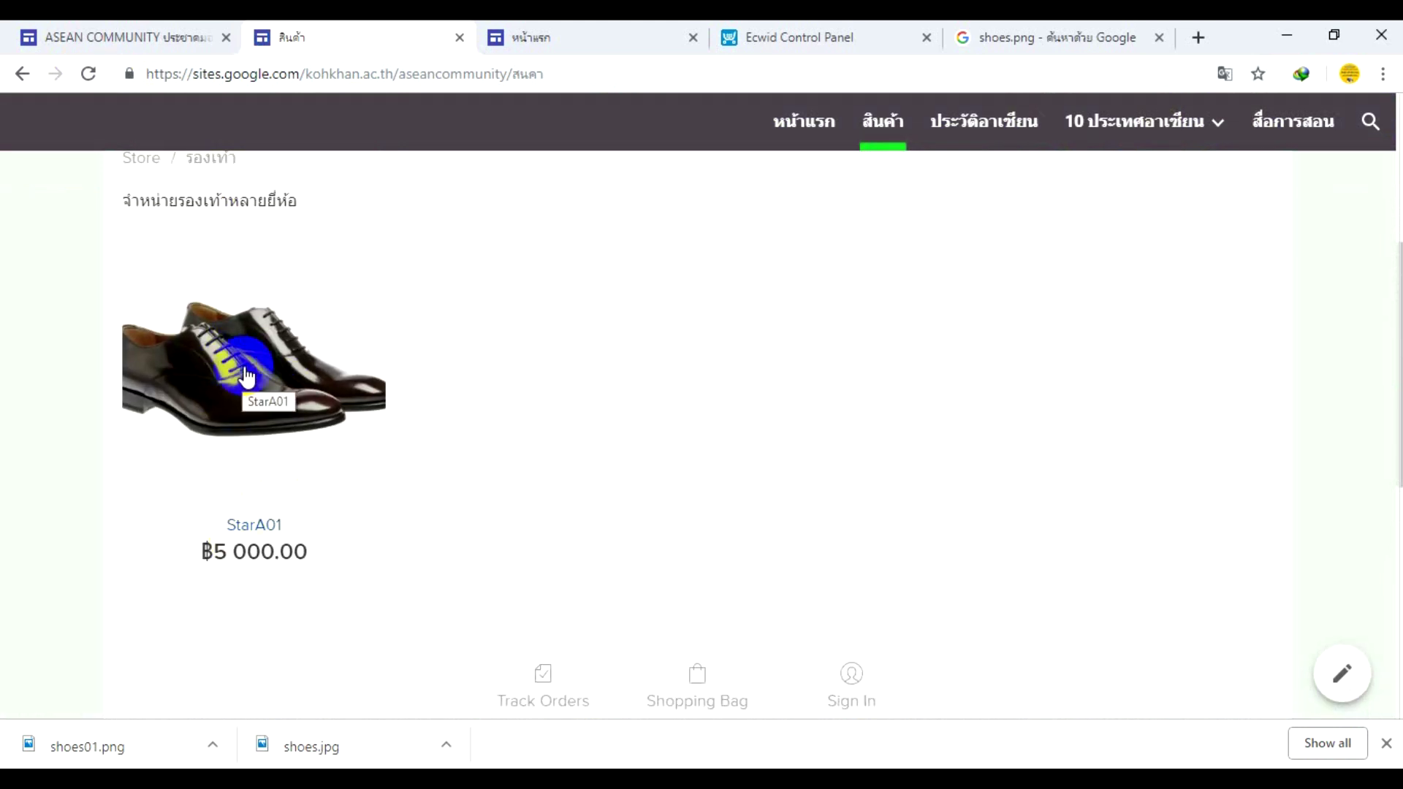
{"action": "left_click", "coordinate": [273, 415]}
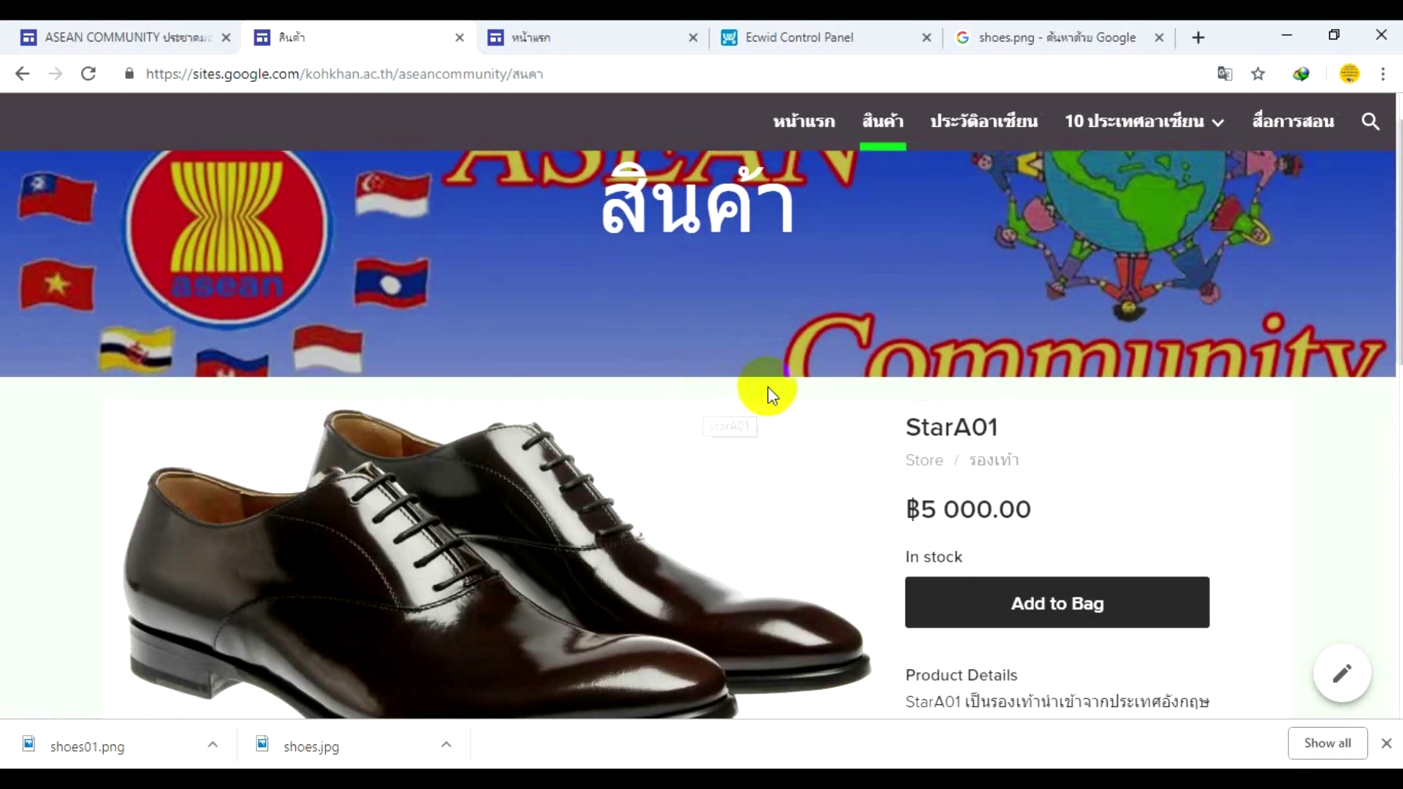
{"action": "scroll", "coordinate": [767, 391], "scroll_direction": "down", "scroll_amount": 5}
{"action": "scroll", "coordinate": [767, 397], "scroll_direction": "up", "scroll_amount": 3}
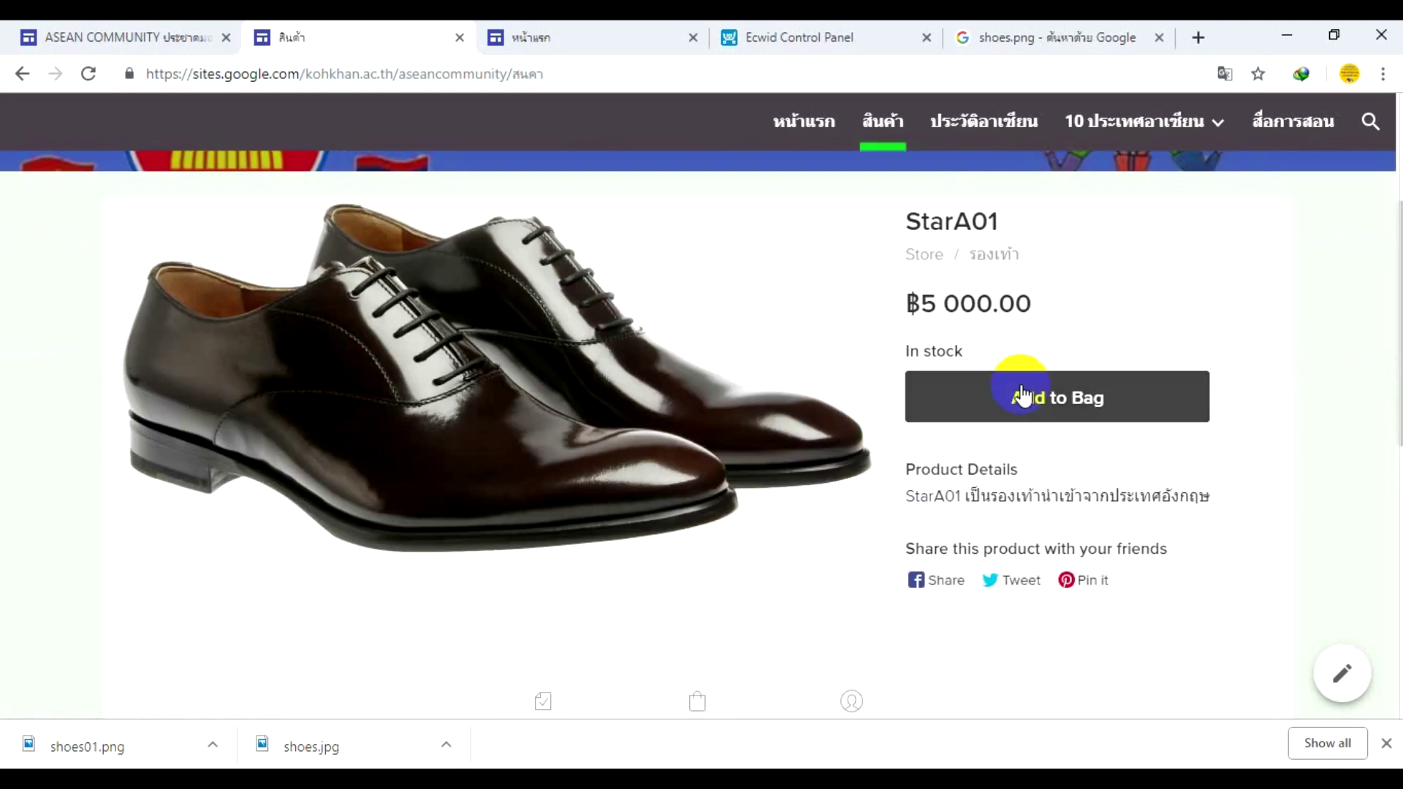
{"action": "left_click", "coordinate": [1068, 401]}
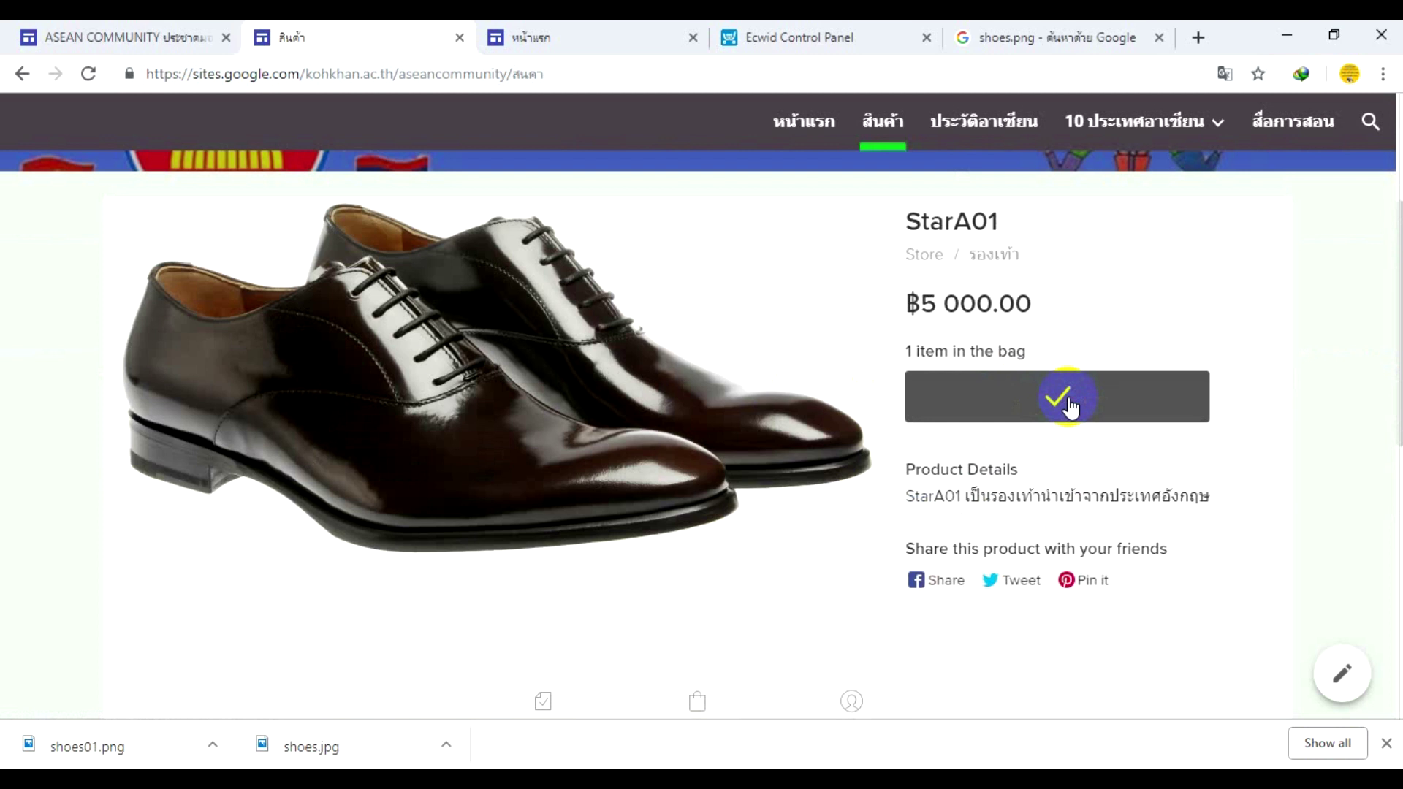
- Go to checkout with the bagged StarA01 shoe and begin the shipping-details step
{"action": "left_click", "coordinate": [1004, 473]}
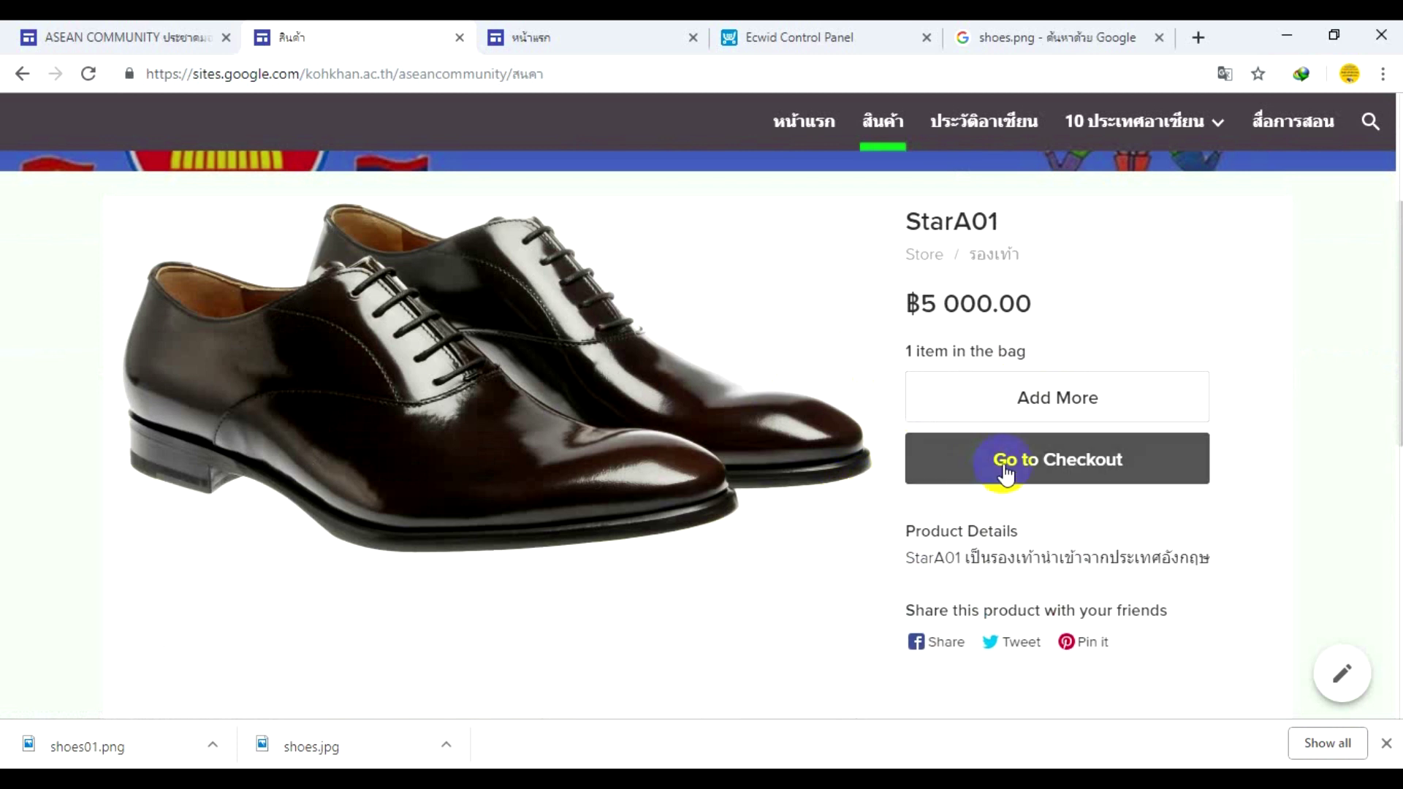
{"action": "left_click", "coordinate": [1012, 467]}
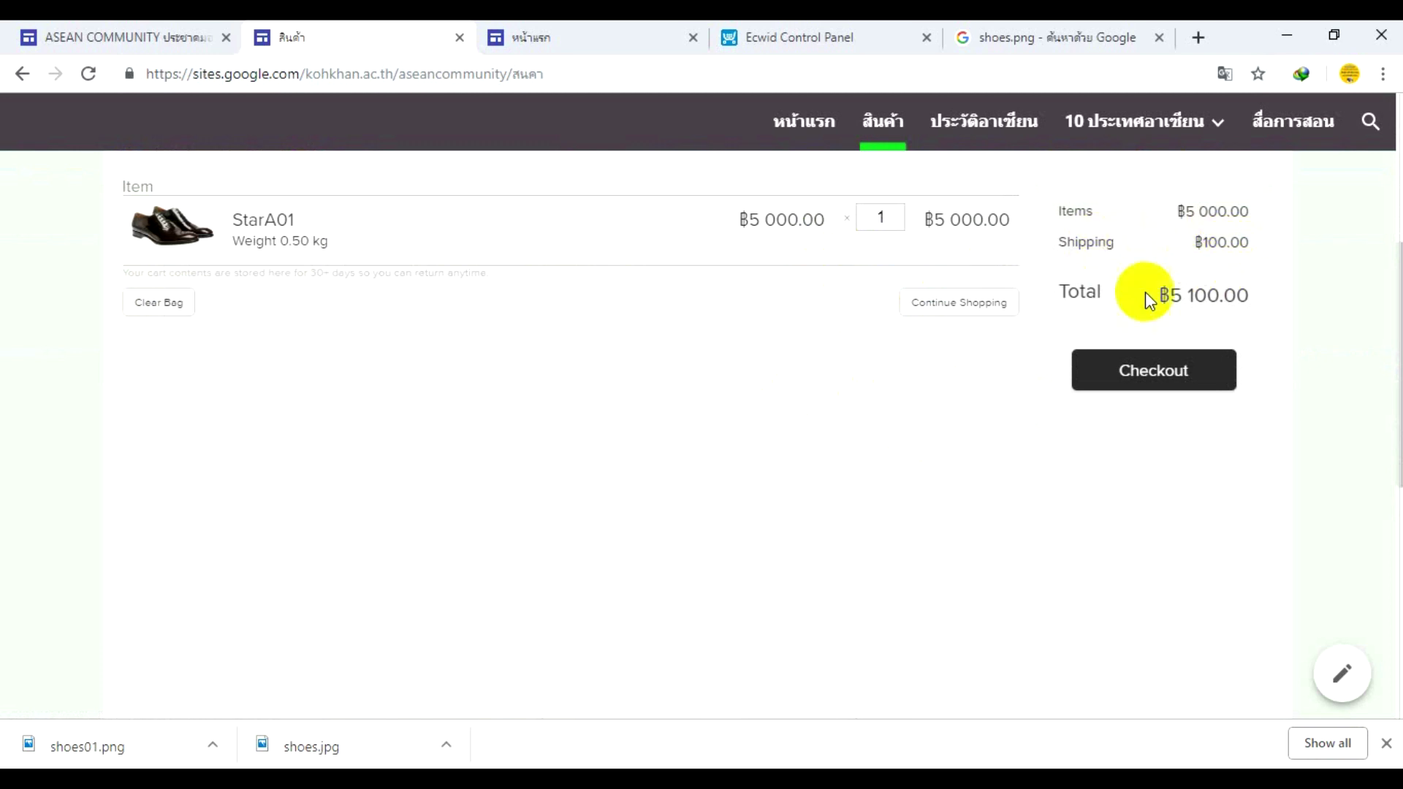
{"action": "left_click", "coordinate": [963, 315]}
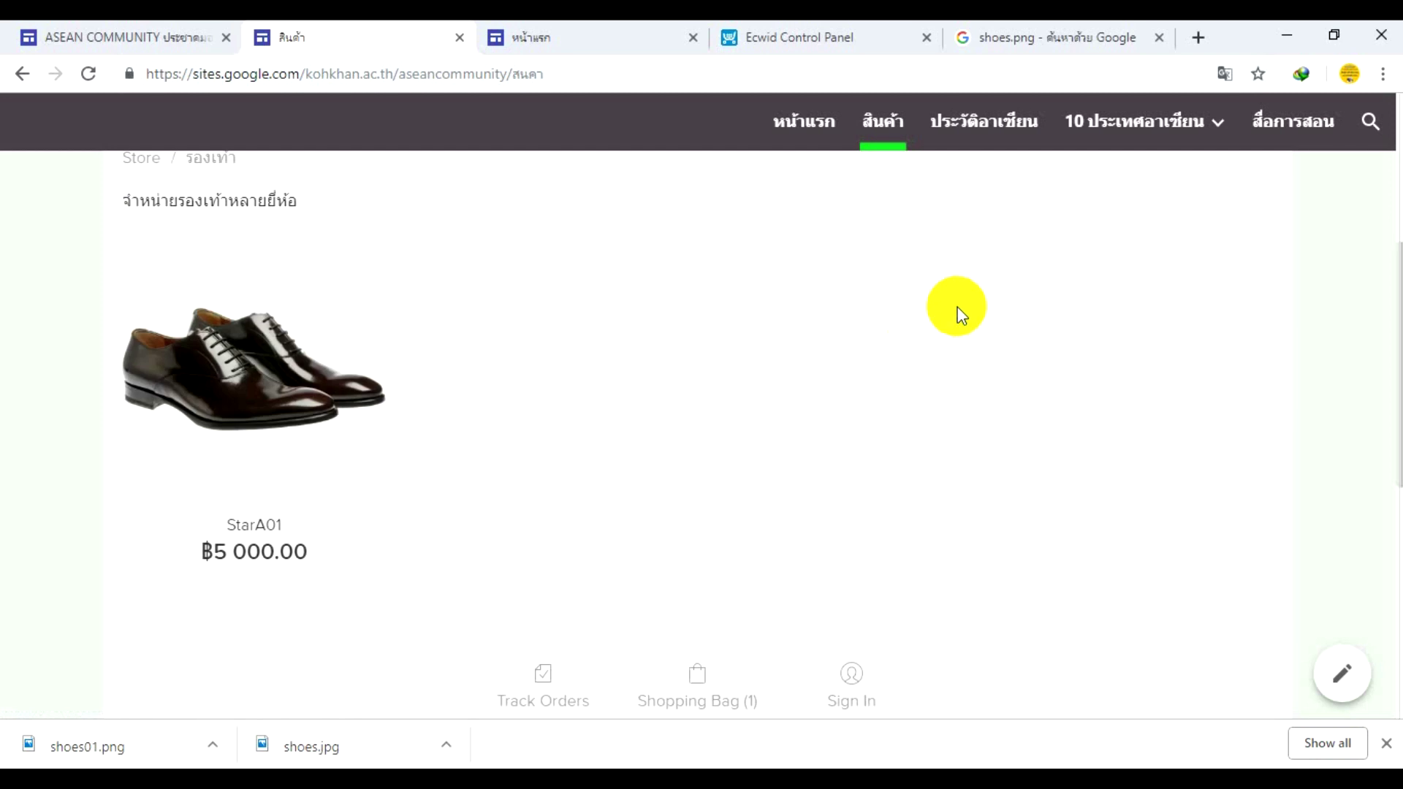
{"action": "scroll", "coordinate": [867, 310], "scroll_direction": "down", "scroll_amount": 2}
{"action": "scroll", "coordinate": [868, 310], "scroll_direction": "up", "scroll_amount": 2}
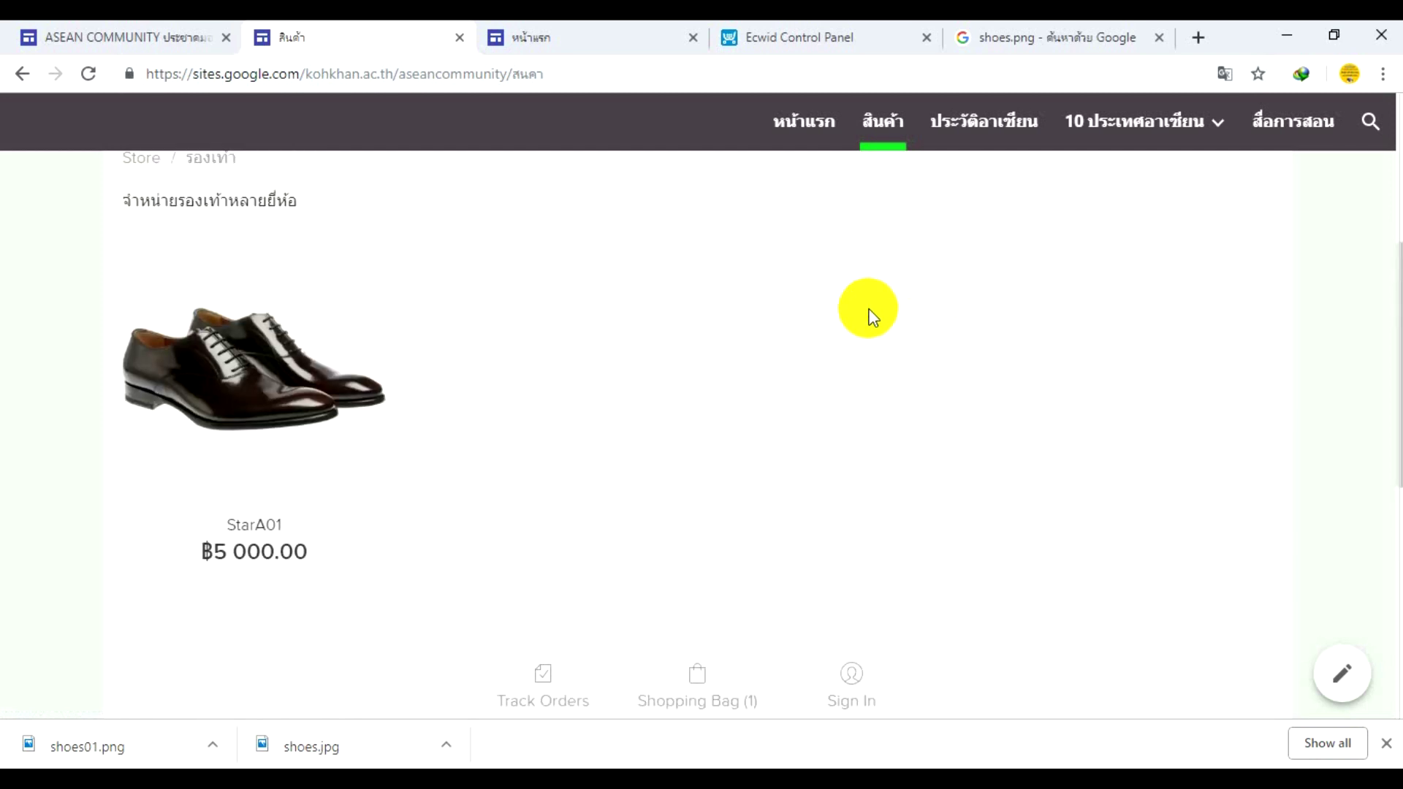
{"action": "left_click", "coordinate": [300, 344]}
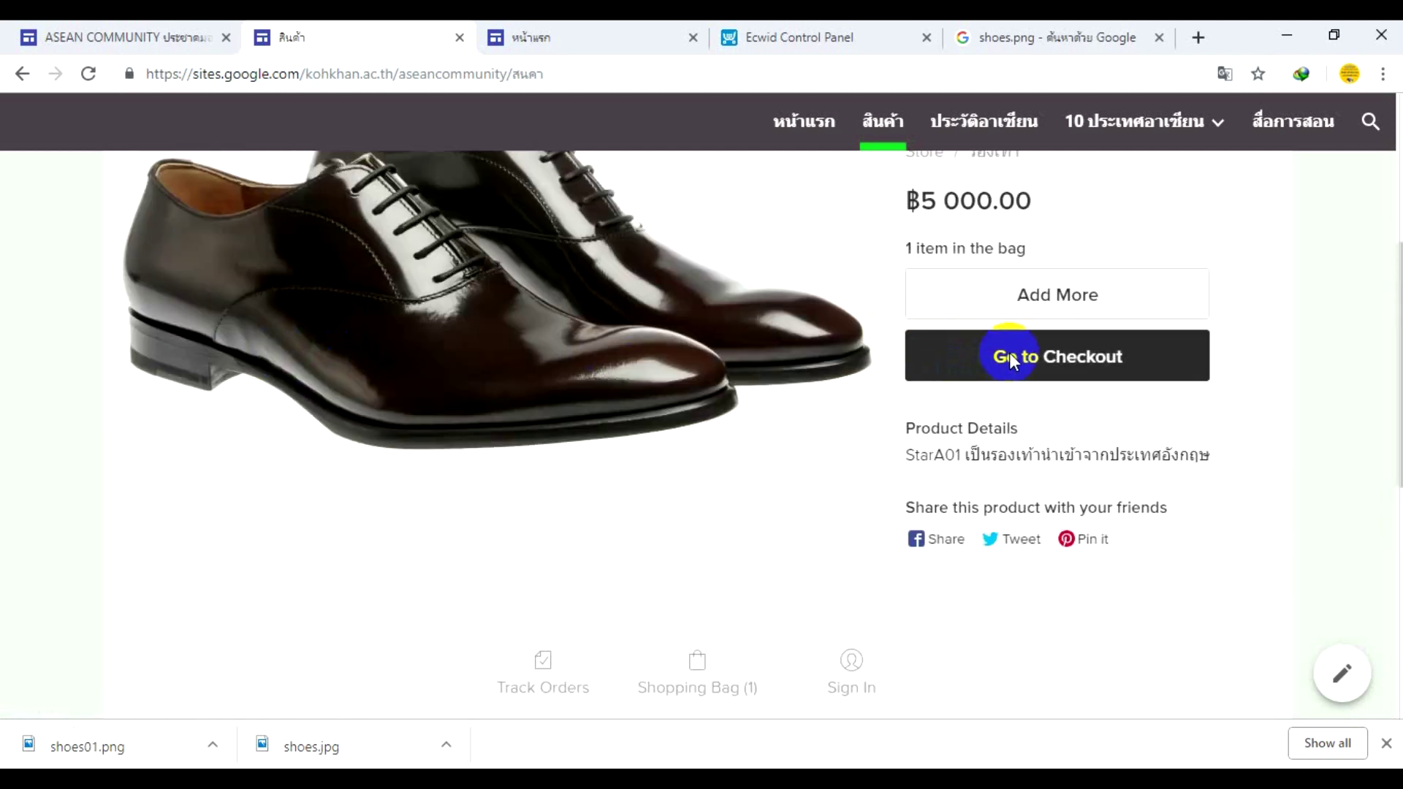
{"action": "left_click", "coordinate": [1009, 358]}
{"action": "left_click", "coordinate": [1118, 368]}
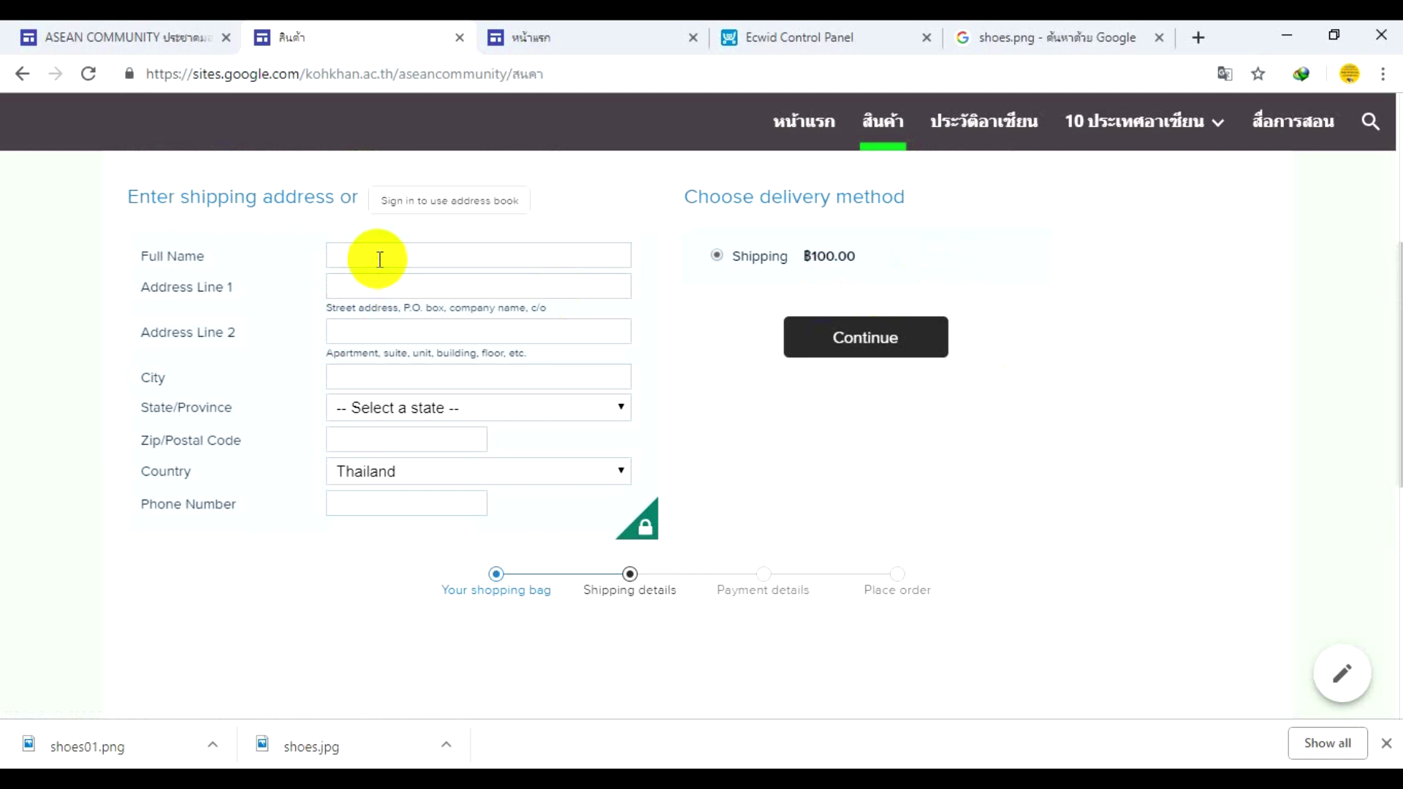
- Enter the recipient's full name in the shipping address form
{"action": "left_click", "coordinate": [367, 254]}
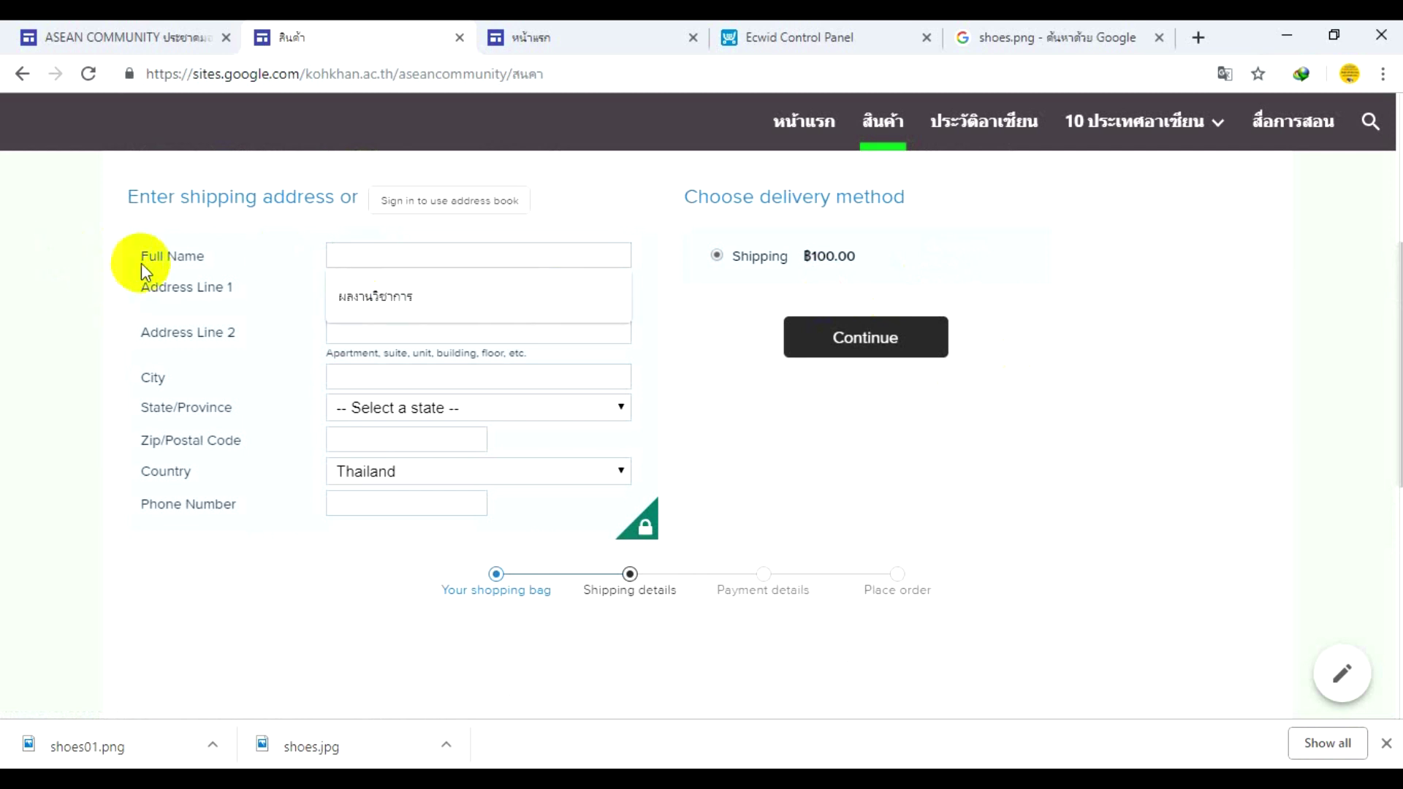
{"action": "left_click", "coordinate": [147, 294]}
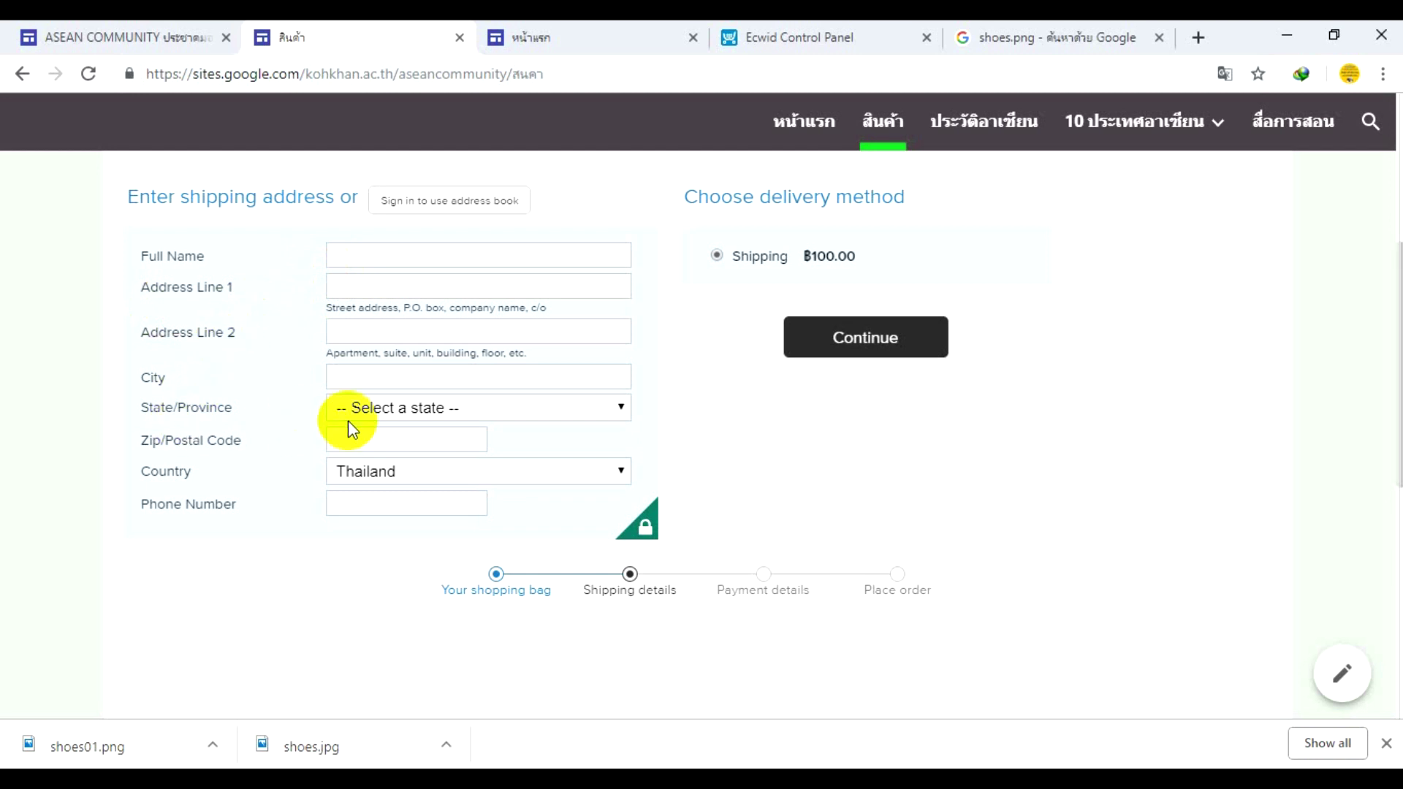
{"action": "left_click", "coordinate": [381, 416]}
{"action": "left_click", "coordinate": [380, 411]}
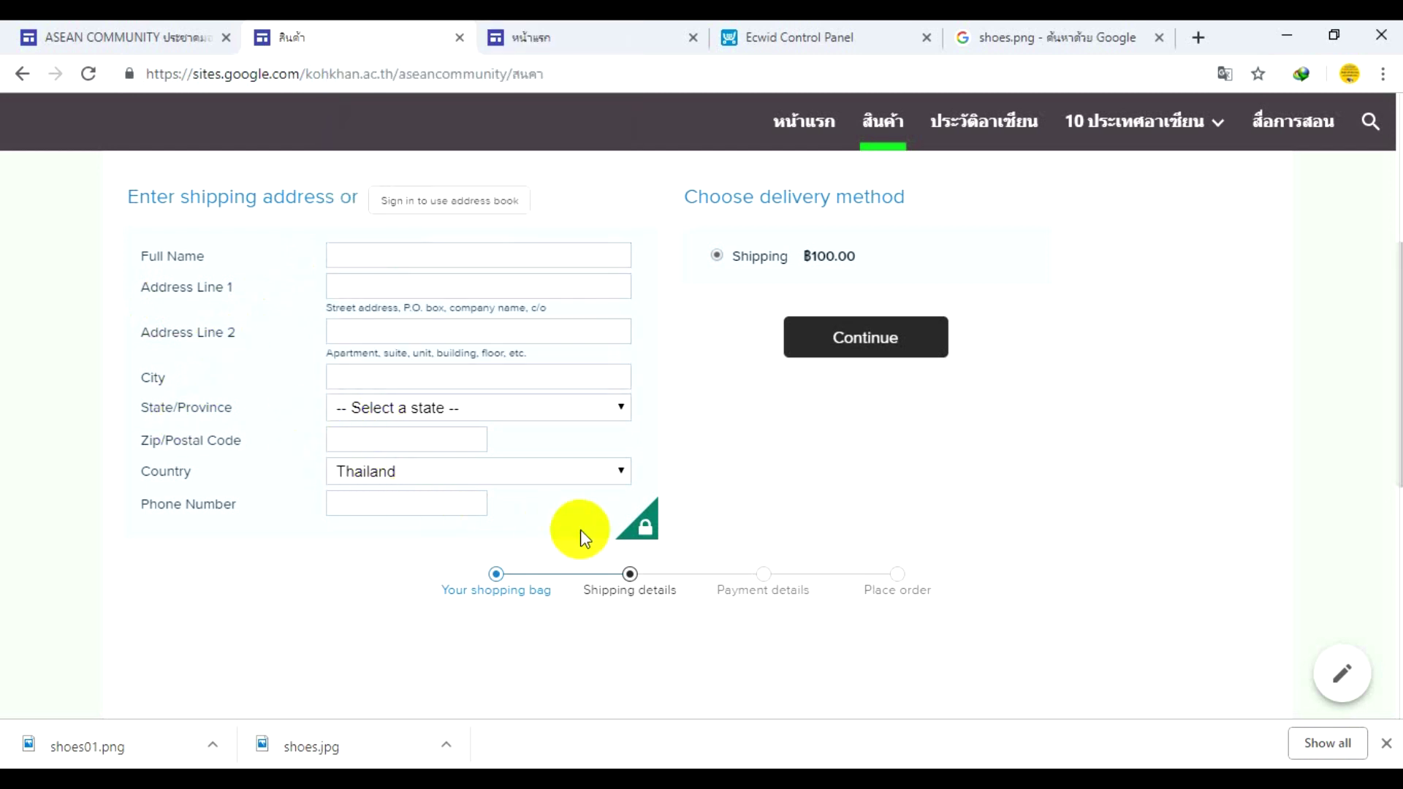
{"action": "left_click", "coordinate": [488, 264]}
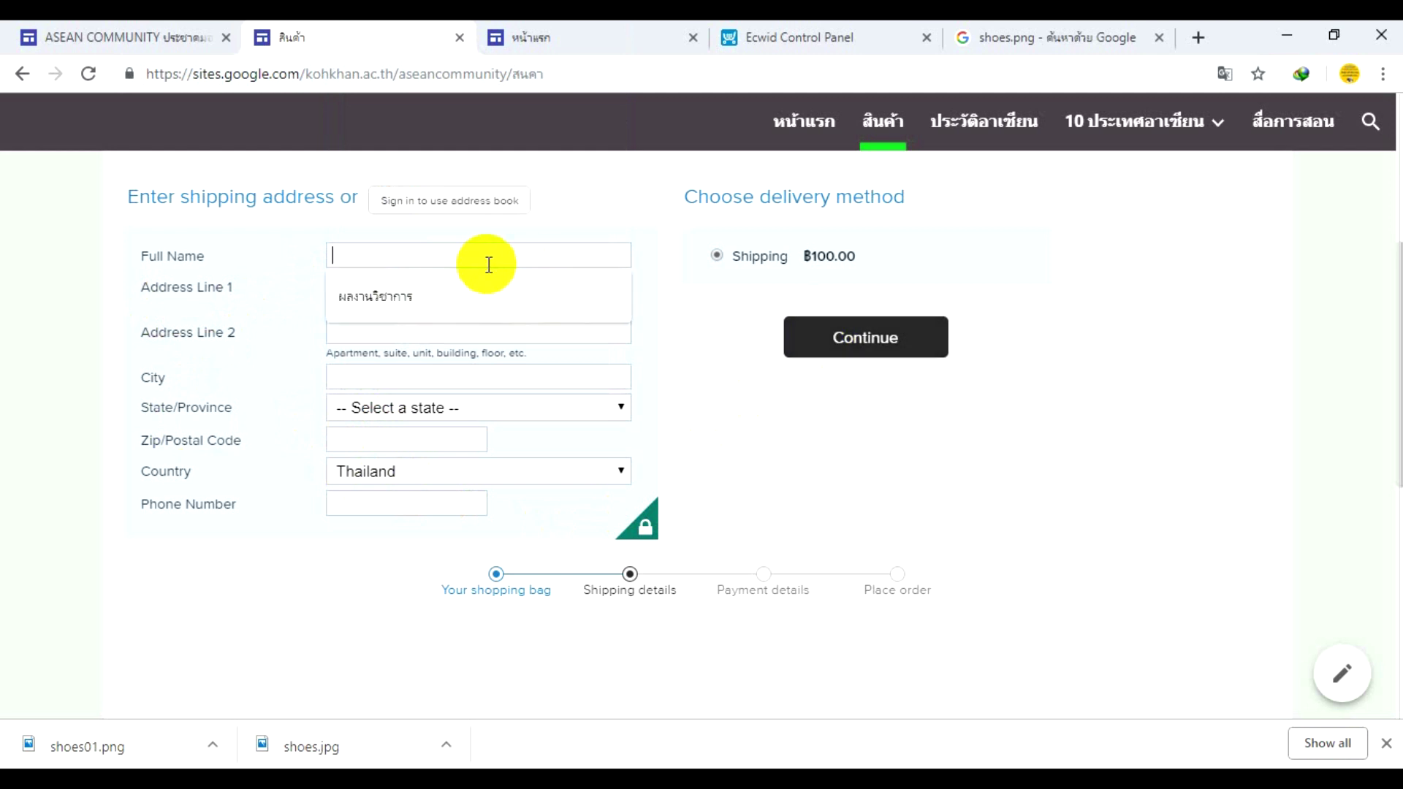
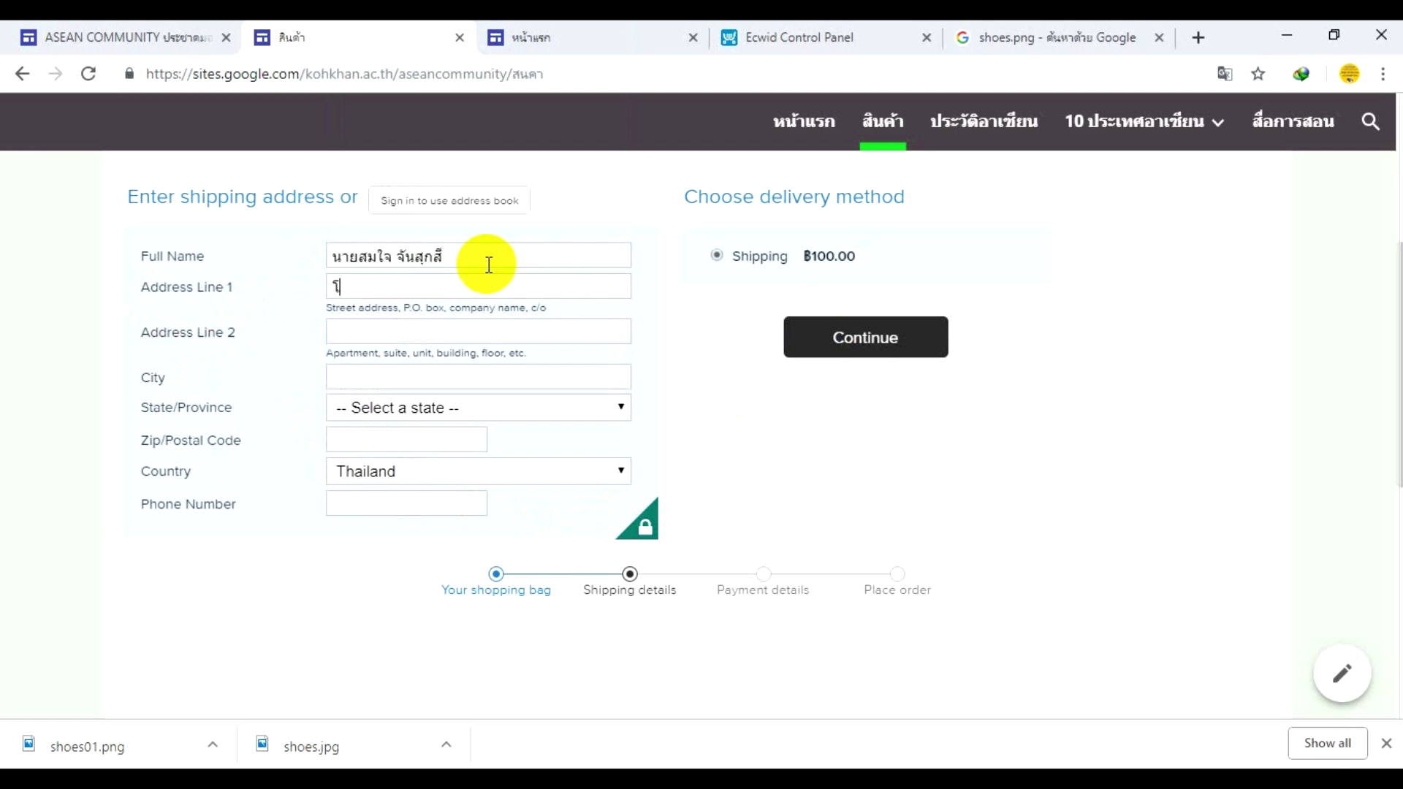
{"action": "type", "text": "โรงเรียนเก"}
{"action": "type", "text": "ียนเกาะขันธ"}
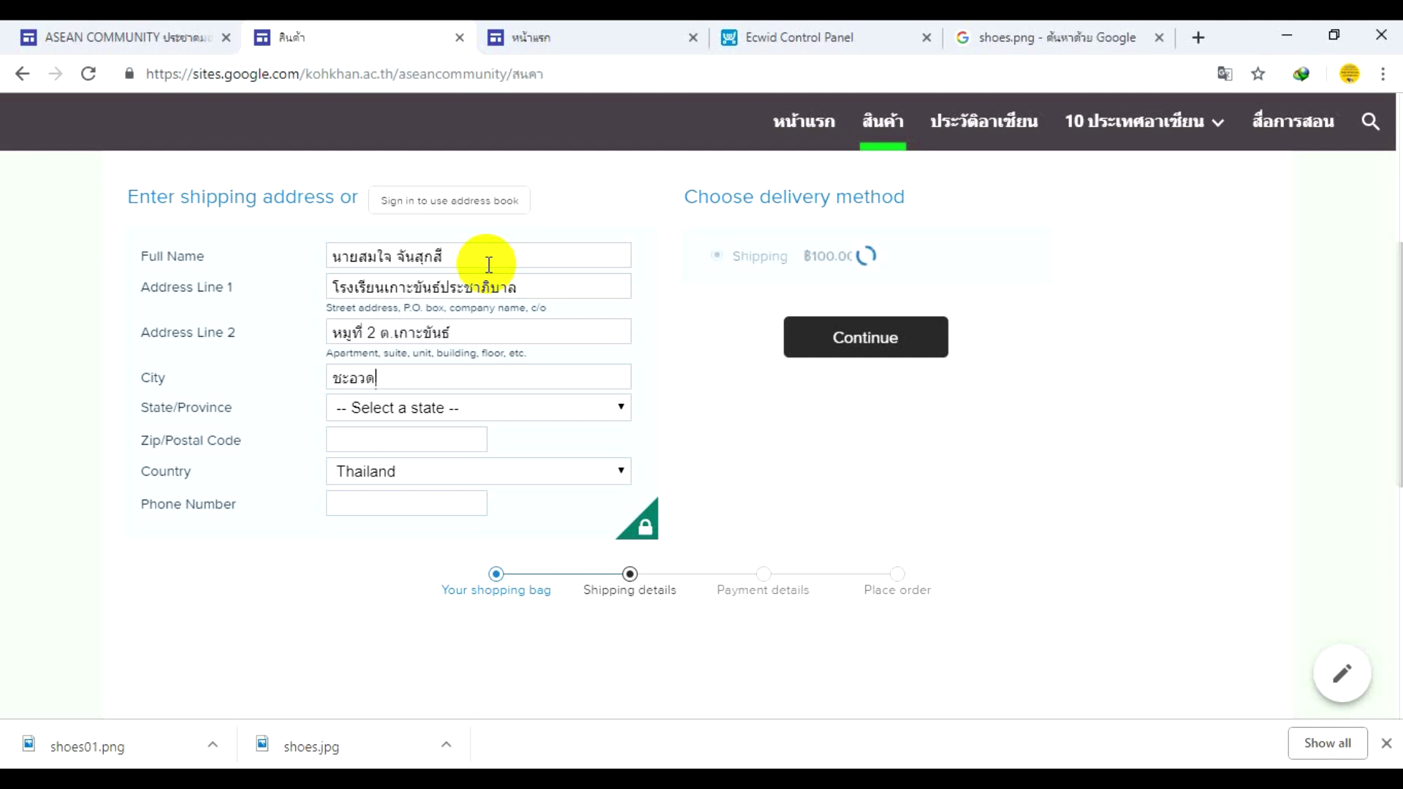
- Choose the province, enter the postal code and phone number, and submit the shipping details
{"action": "left_click", "coordinate": [411, 418]}
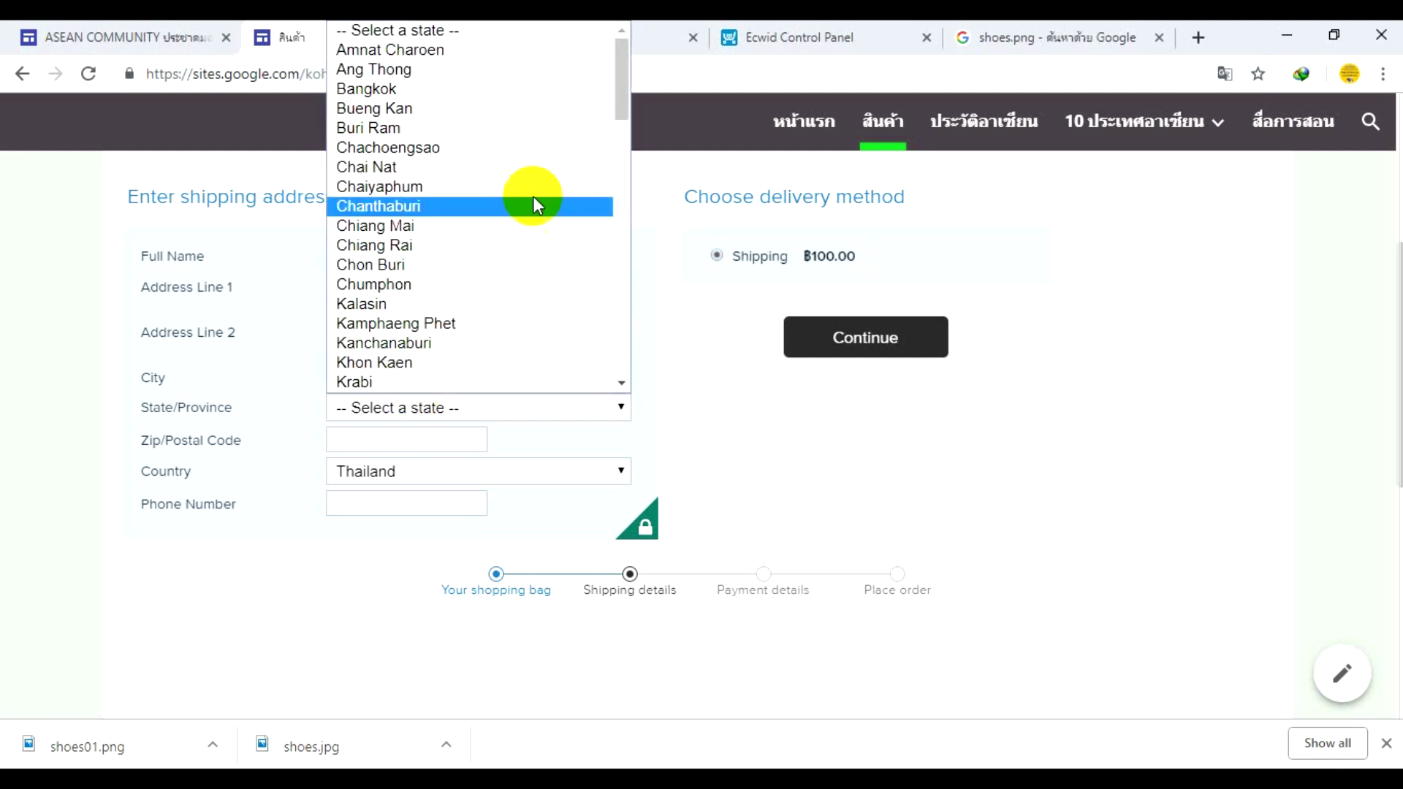
{"action": "left_click_drag", "start_coordinate": [619, 93], "coordinate": [625, 179]}
{"action": "left_click", "coordinate": [497, 249]}
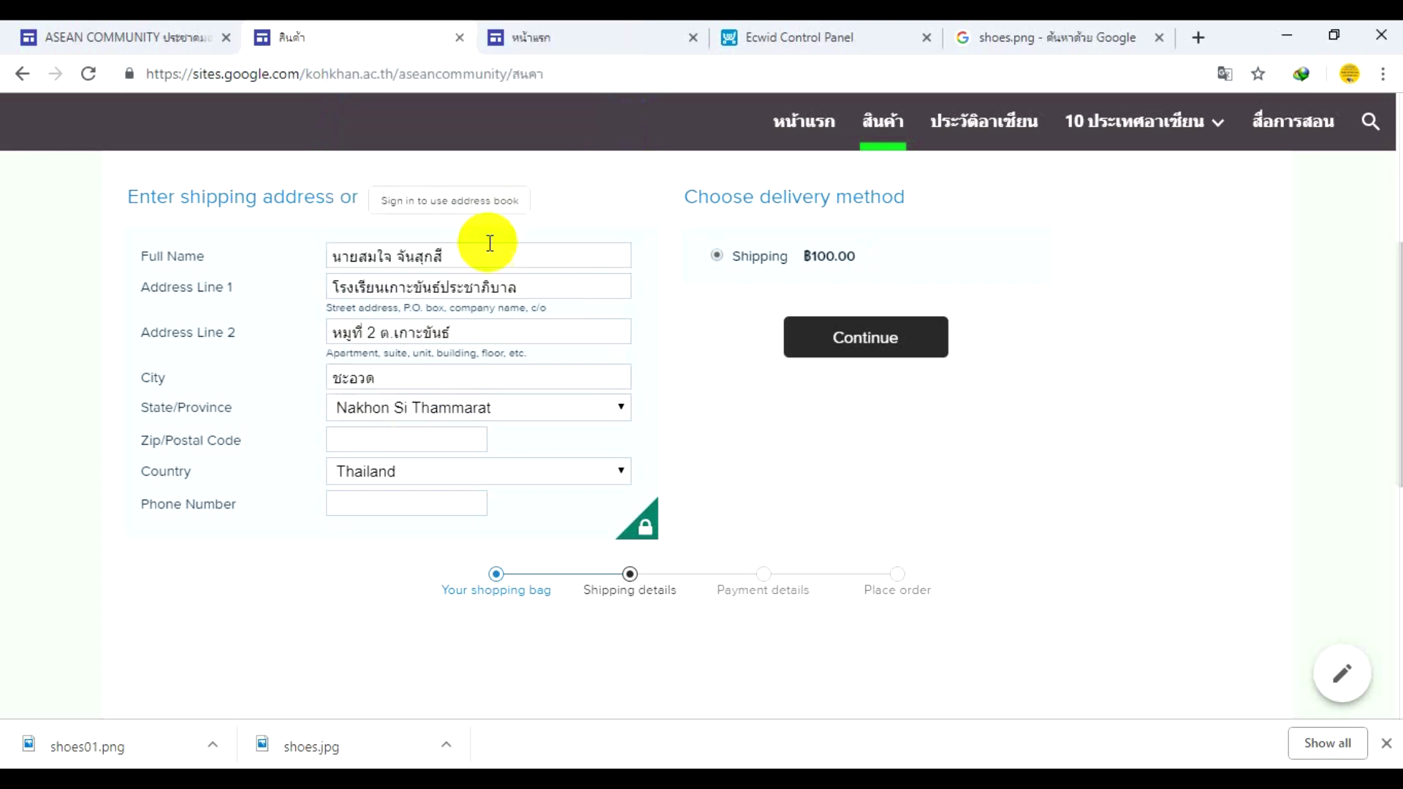
{"action": "left_click", "coordinate": [372, 442]}
{"action": "type", "text": "80180"}
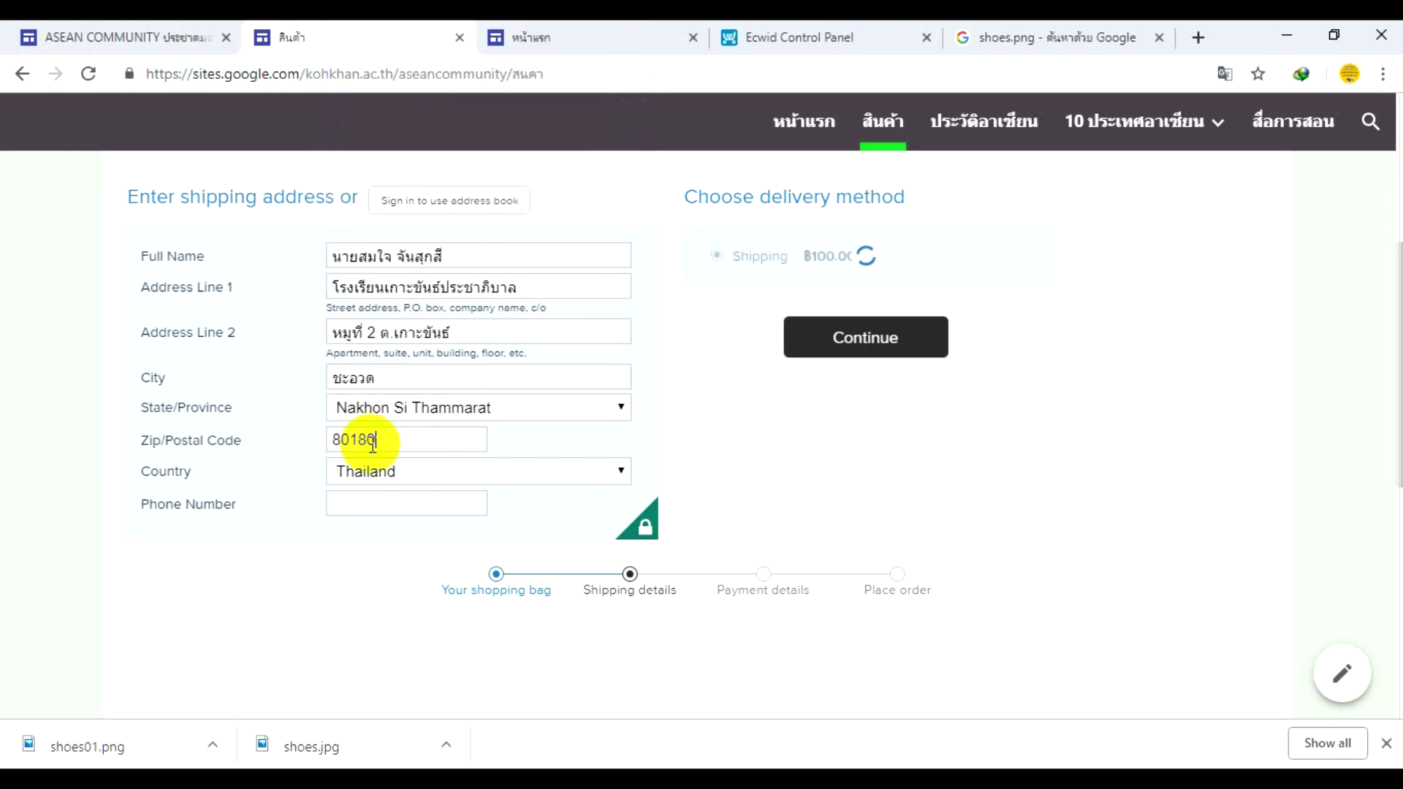
{"action": "left_click", "coordinate": [369, 504]}
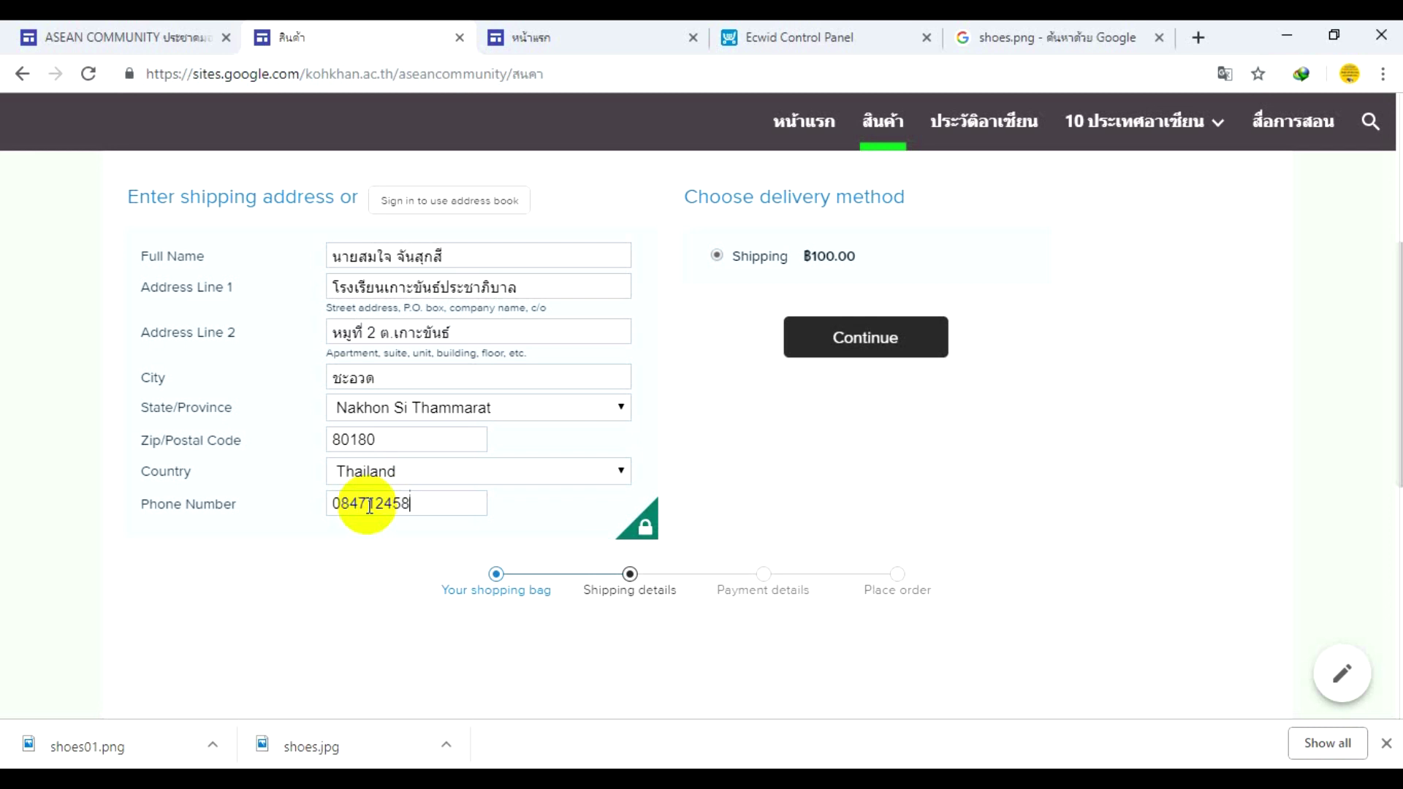
{"action": "mouse_move", "coordinate": [652, 535]}
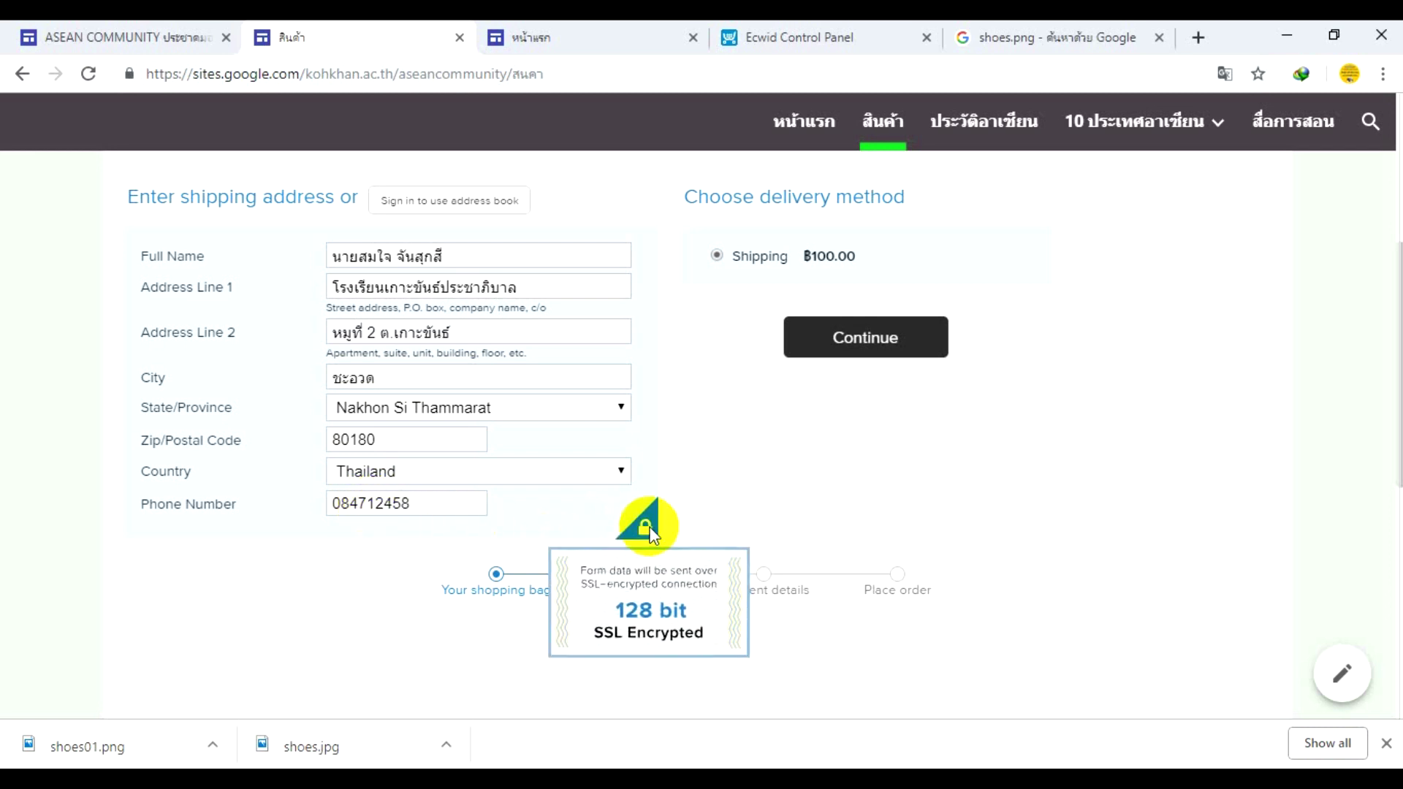
{"action": "left_click", "coordinate": [890, 352]}
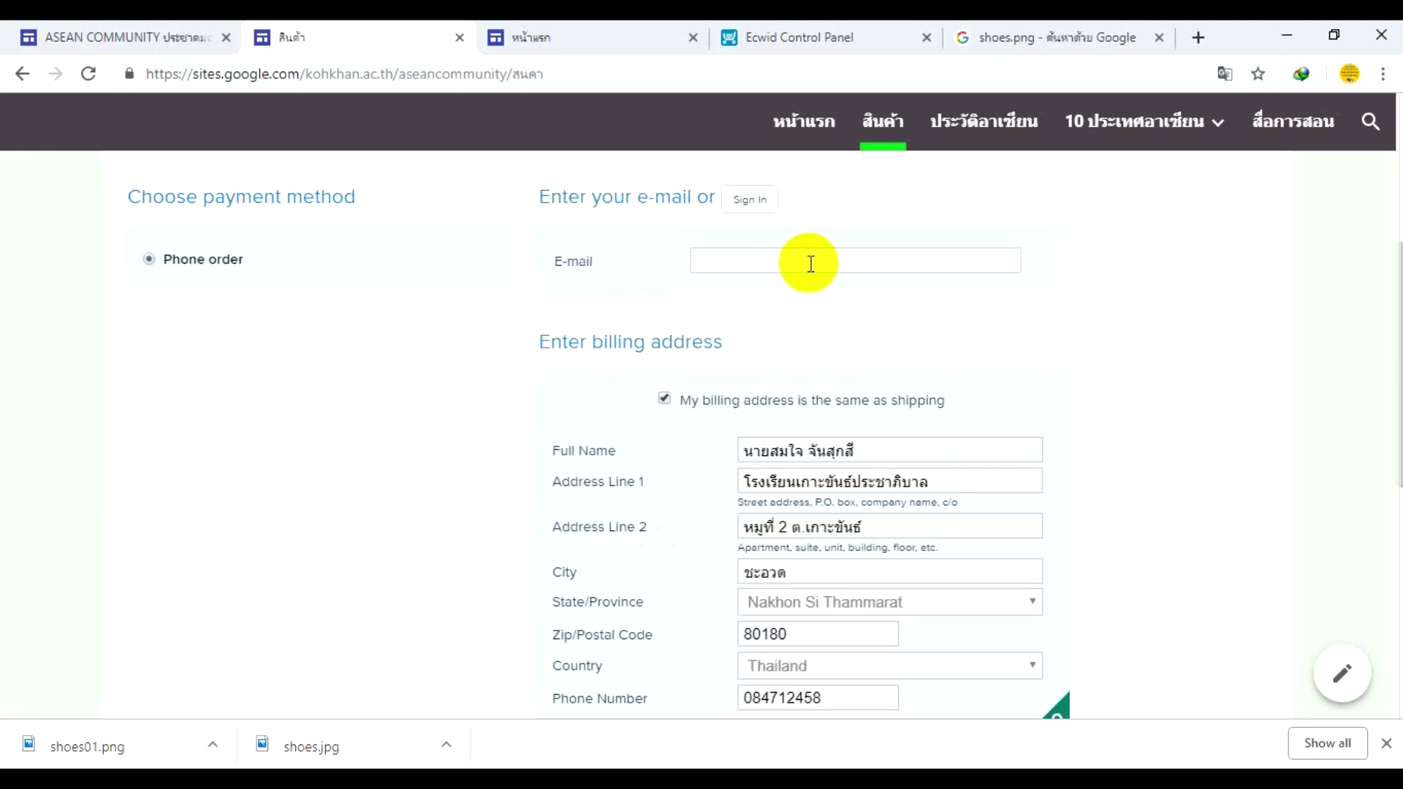
- Fill the buyer's e-mail from the saved suggestion and continue to the order review
{"action": "left_click", "coordinate": [810, 264]}
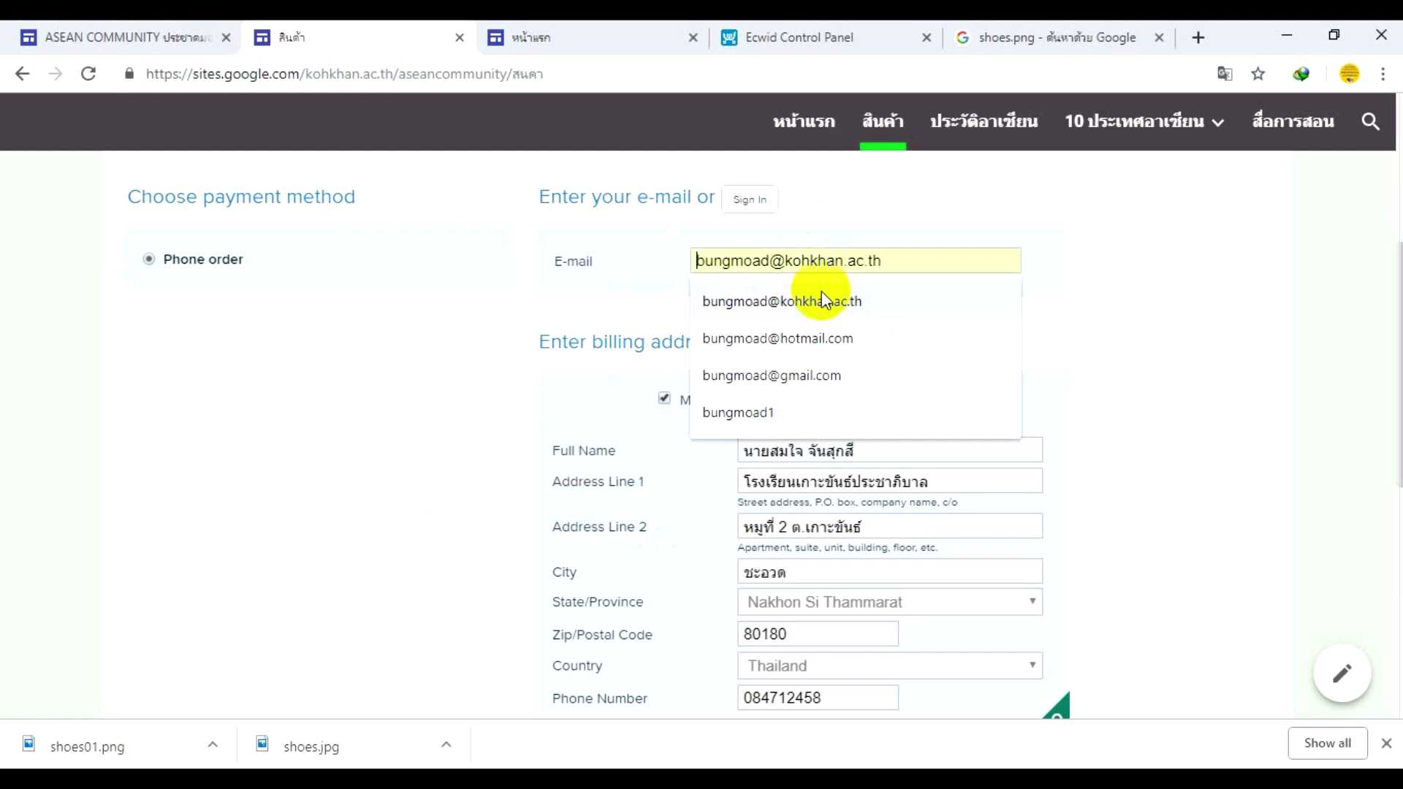
{"action": "left_click", "coordinate": [822, 291]}
{"action": "scroll", "coordinate": [419, 278], "scroll_direction": "down", "scroll_amount": 3}
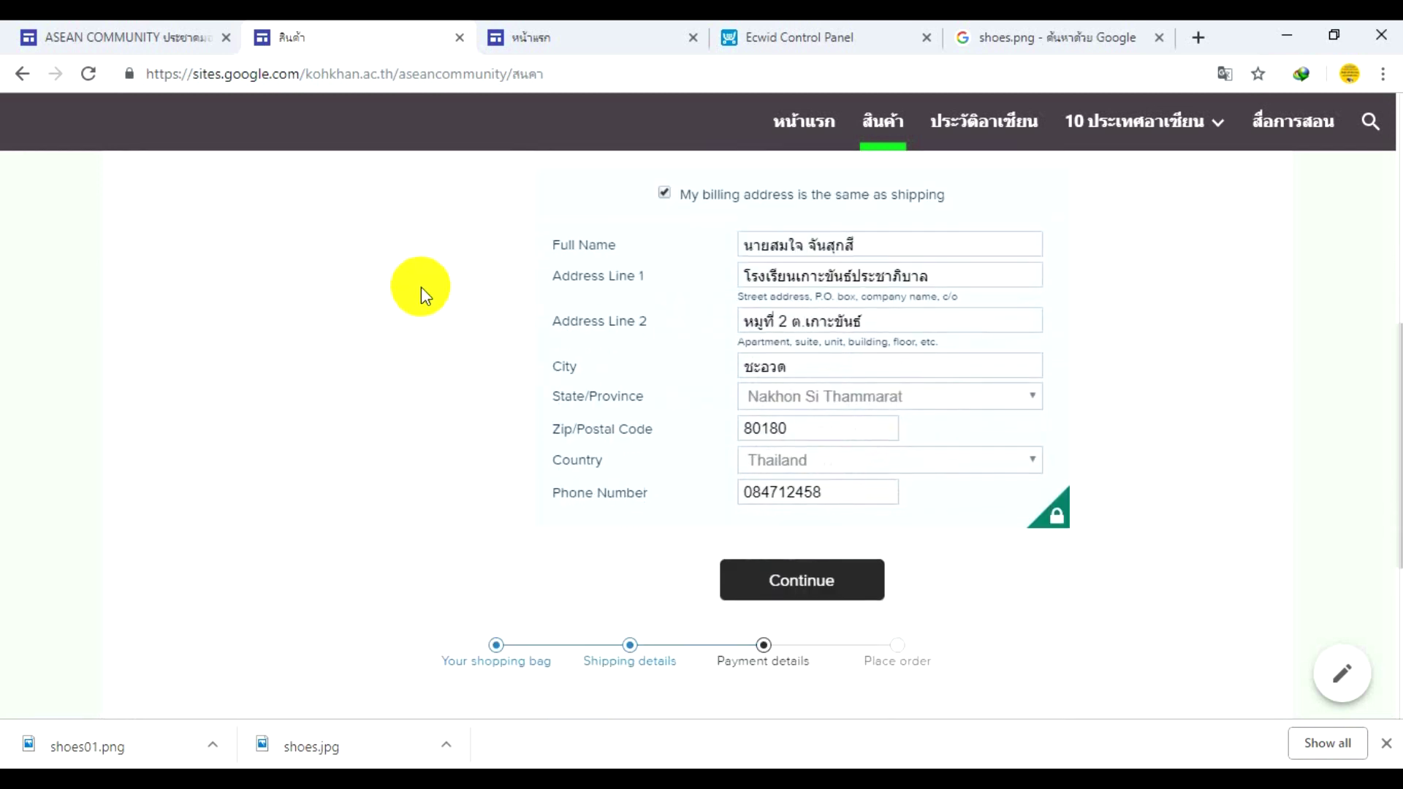
{"action": "left_click", "coordinate": [818, 583]}
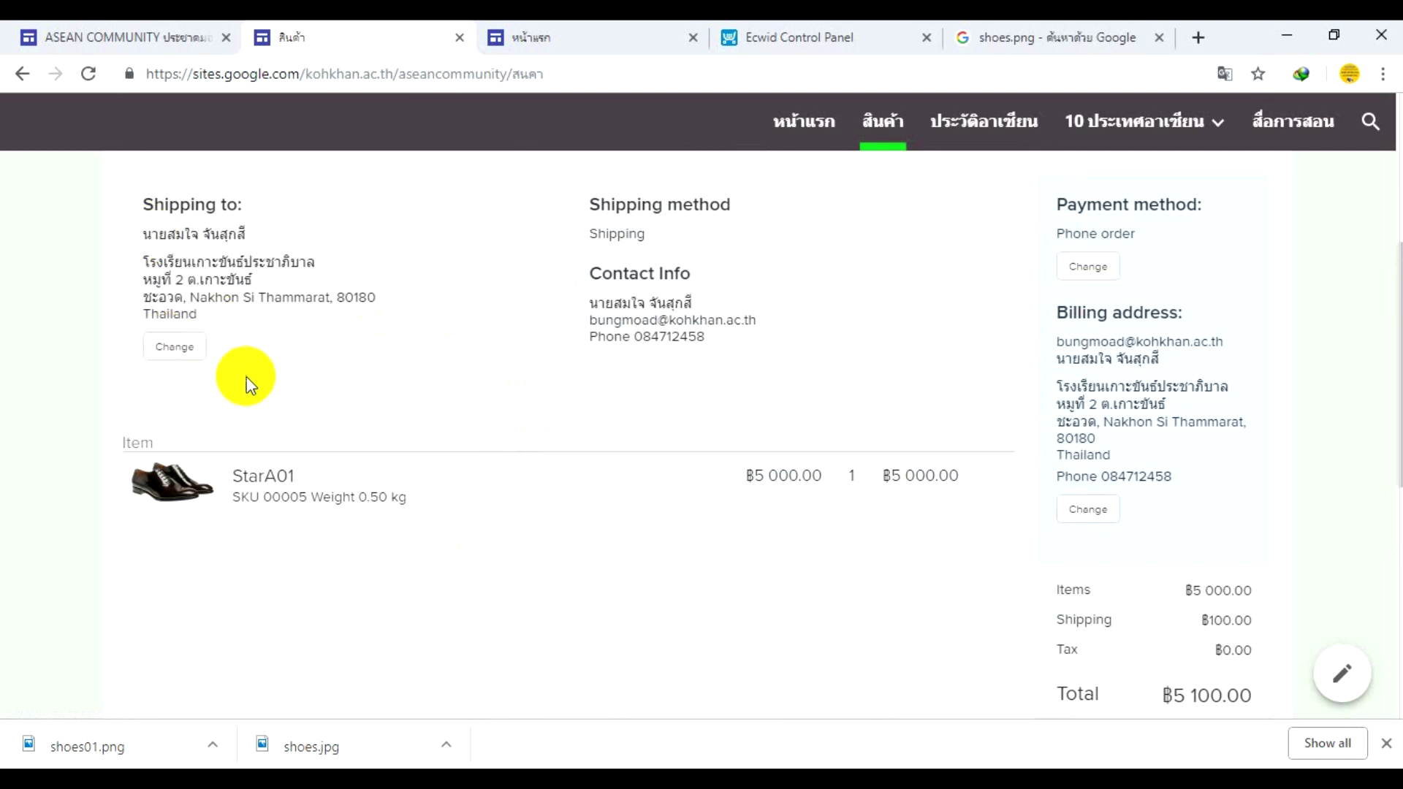
- Check the order review (฿5,100 total, ฿100 shipping) down to the Place Order button
{"action": "scroll", "coordinate": [444, 327], "scroll_direction": "down", "scroll_amount": 3}
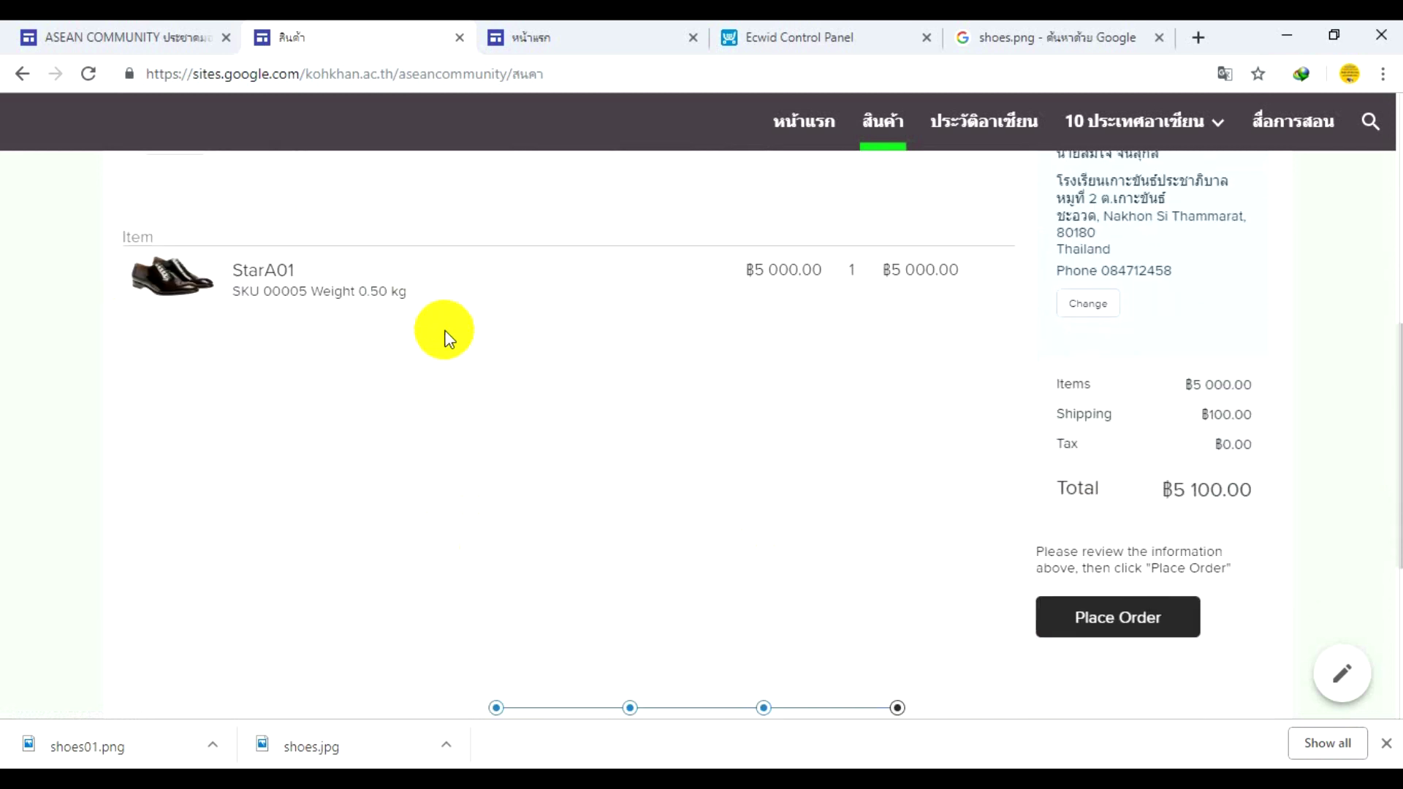
{"action": "scroll", "coordinate": [445, 335], "scroll_direction": "down", "scroll_amount": 2}
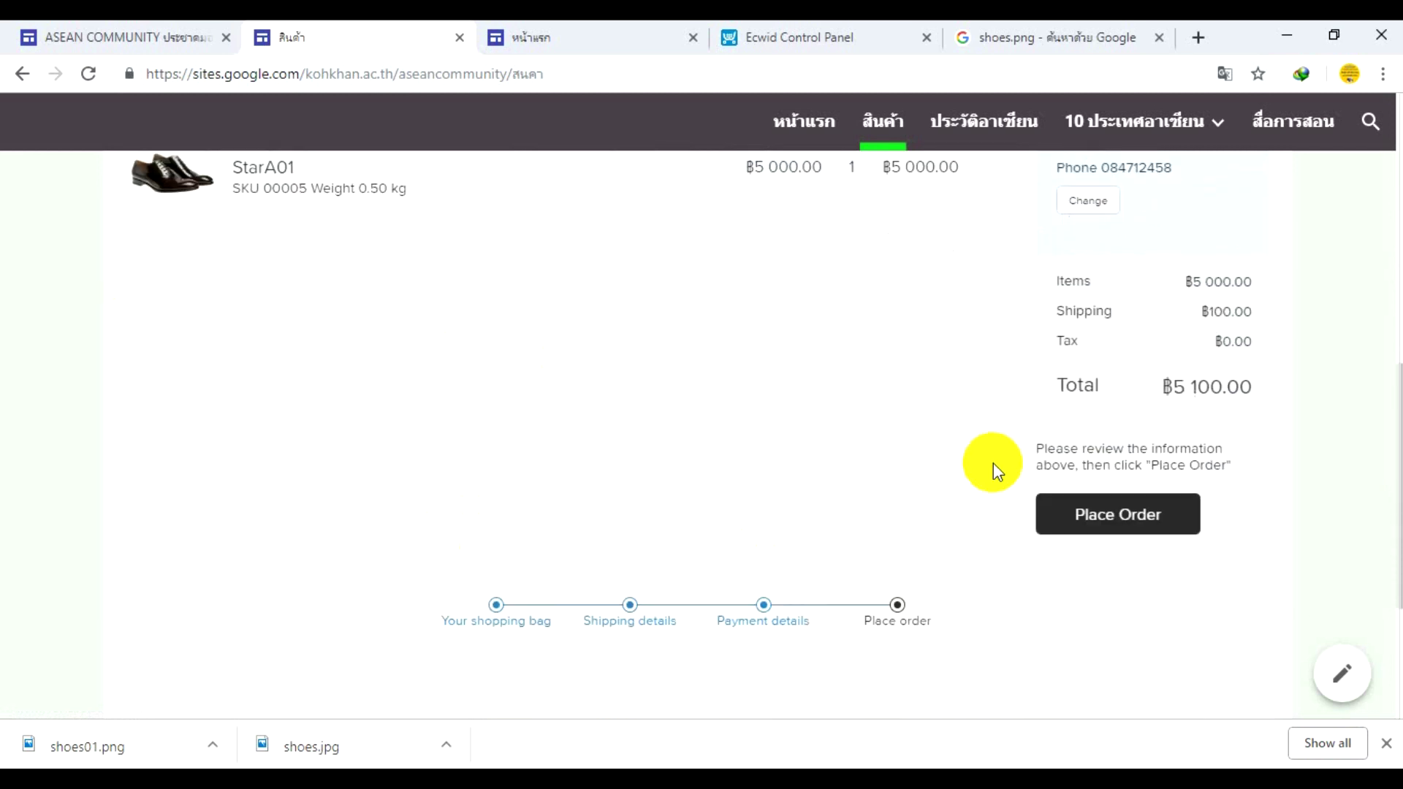
{"action": "scroll", "coordinate": [993, 464], "scroll_direction": "up", "scroll_amount": 3}
{"action": "scroll", "coordinate": [993, 465], "scroll_direction": "down", "scroll_amount": 3}
{"action": "scroll", "coordinate": [994, 471], "scroll_direction": "up", "scroll_amount": 5}
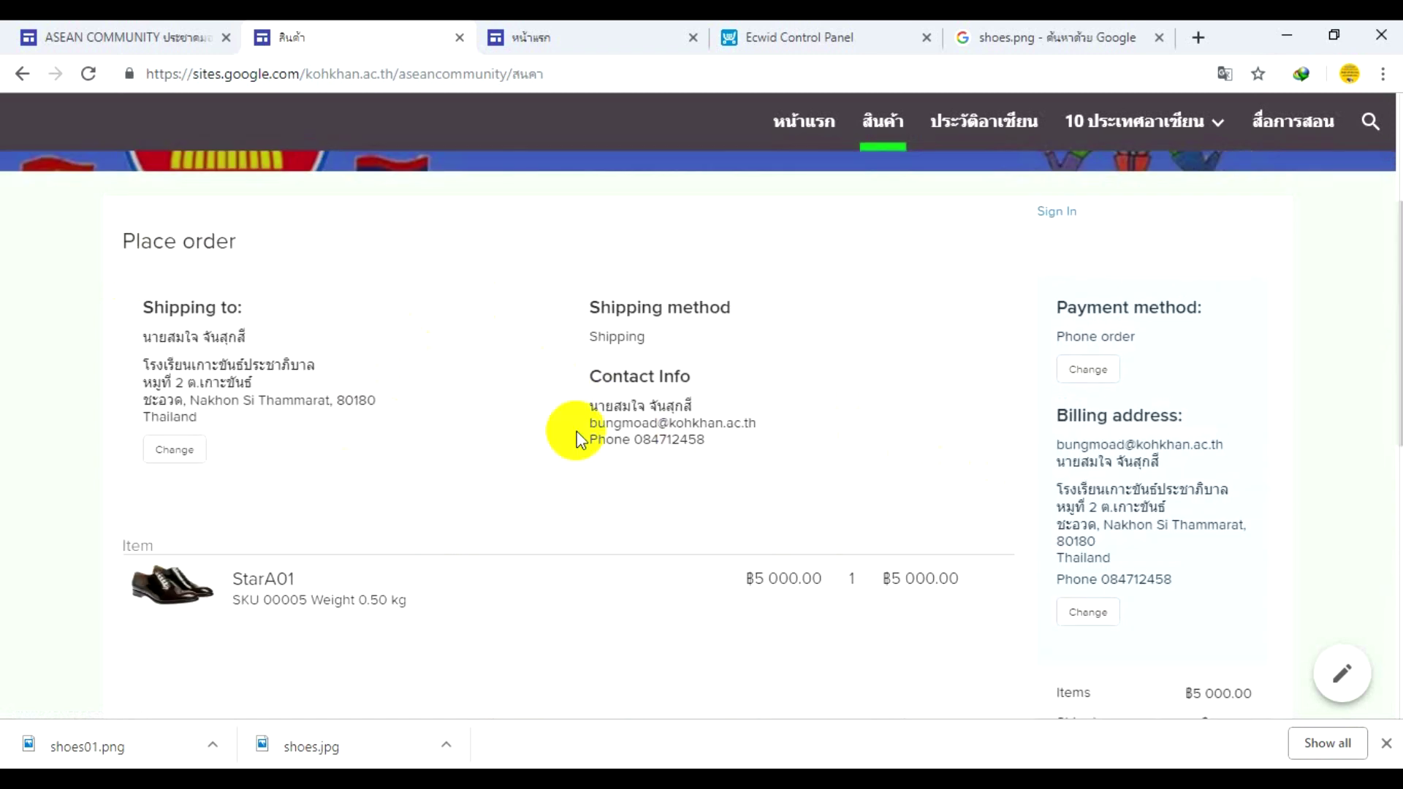
{"action": "scroll", "coordinate": [577, 438], "scroll_direction": "down", "scroll_amount": 1}
{"action": "scroll", "coordinate": [322, 309], "scroll_direction": "down", "scroll_amount": 1}
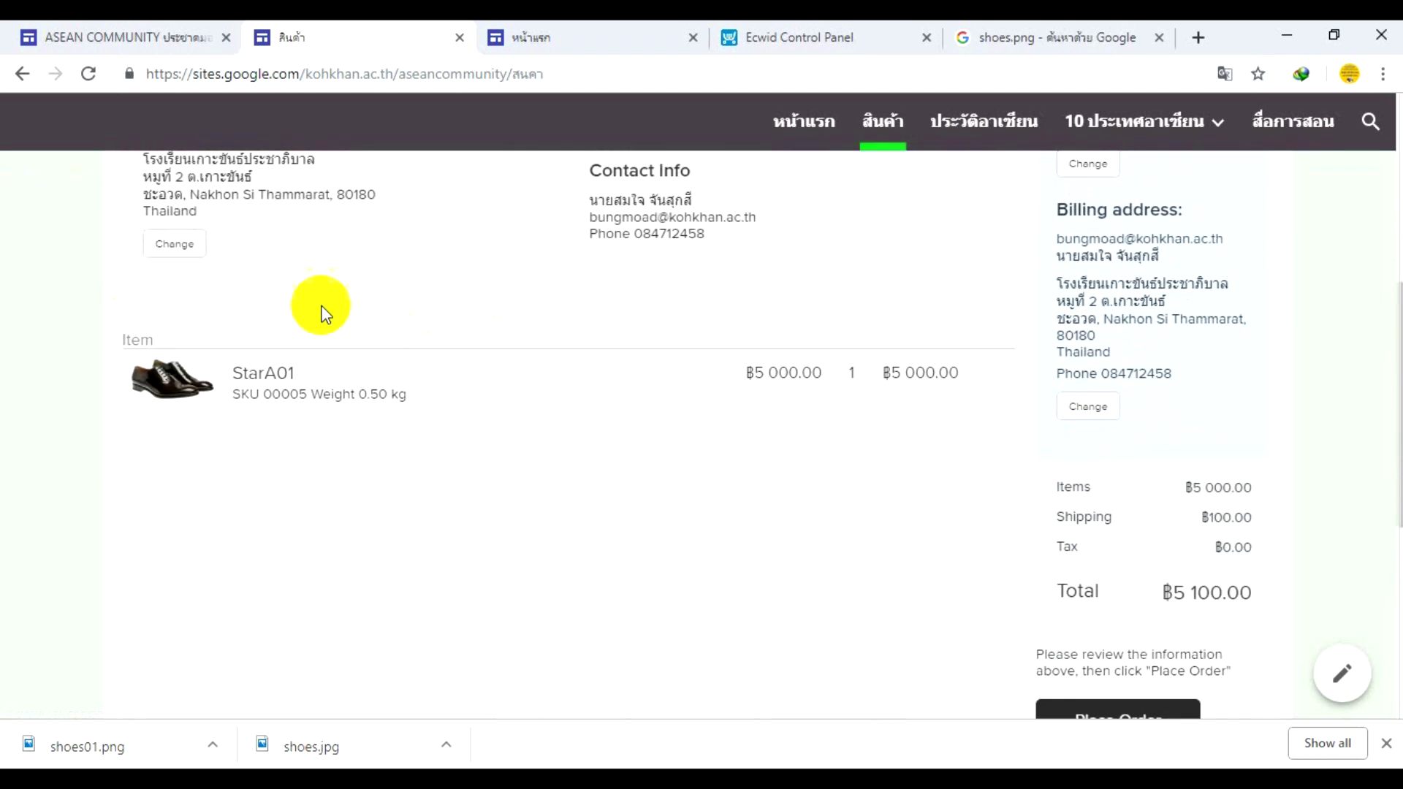
{"action": "scroll", "coordinate": [423, 422], "scroll_direction": "down", "scroll_amount": 3}
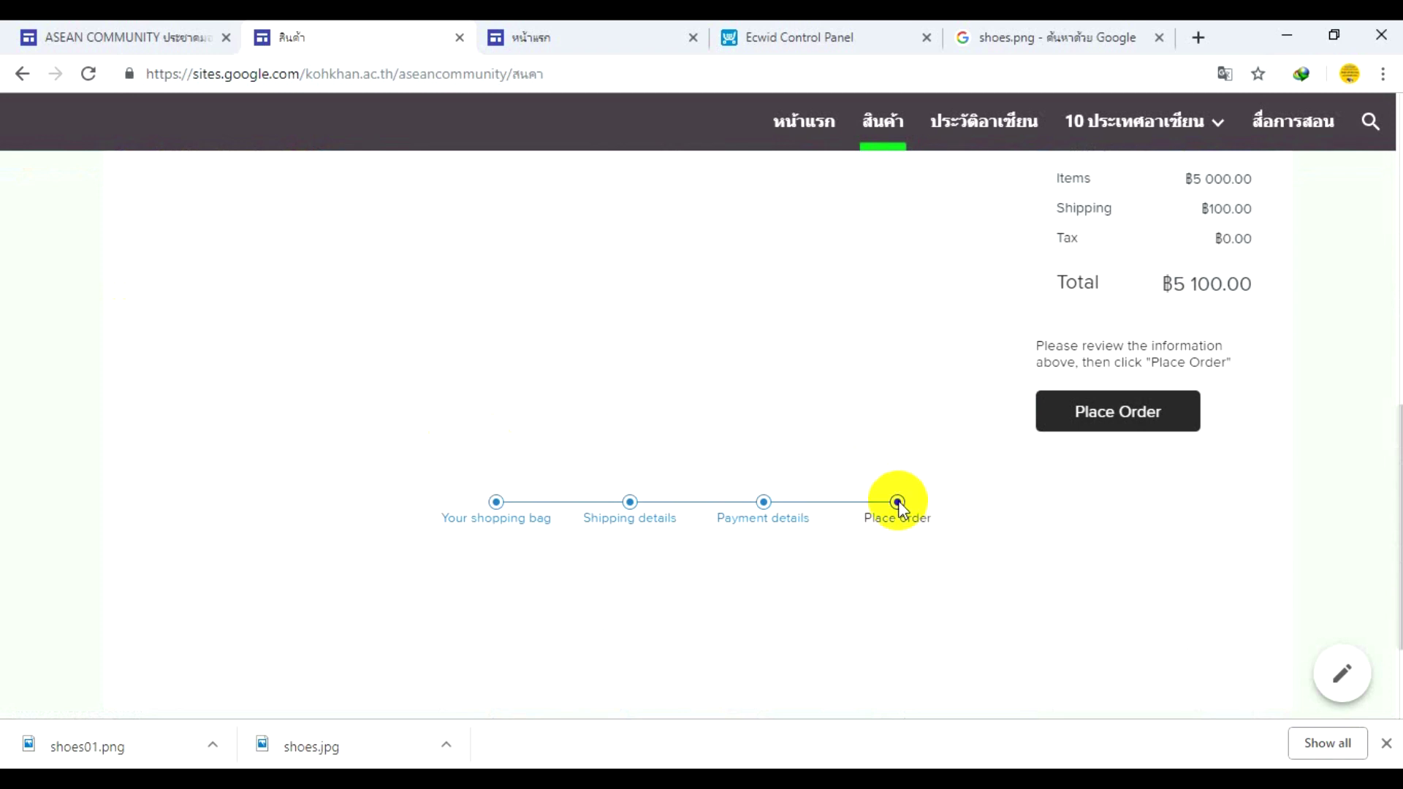
{"action": "left_click", "coordinate": [1118, 414]}
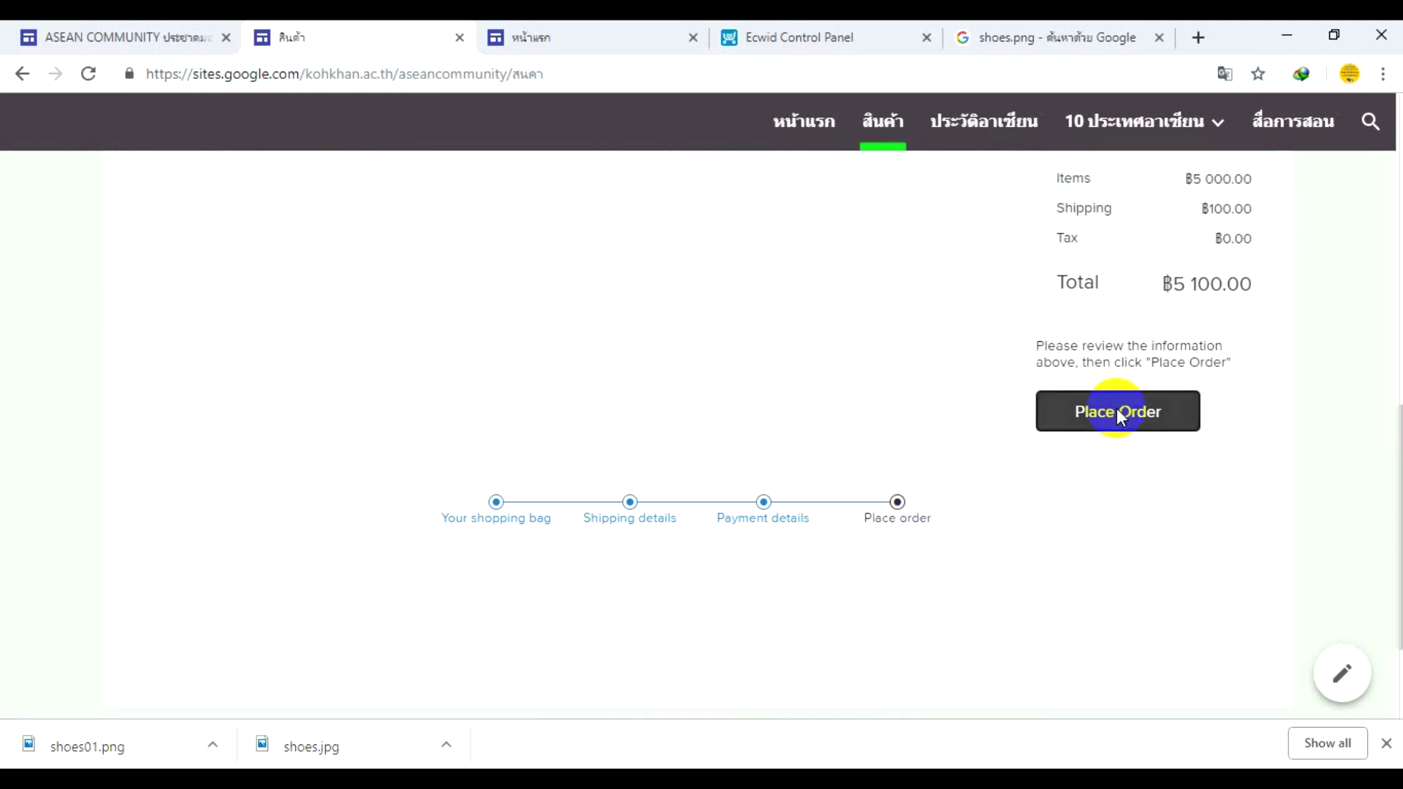
- Place the StarA01 order and review its Awaiting Payment confirmation
{"action": "left_click", "coordinate": [1083, 425]}
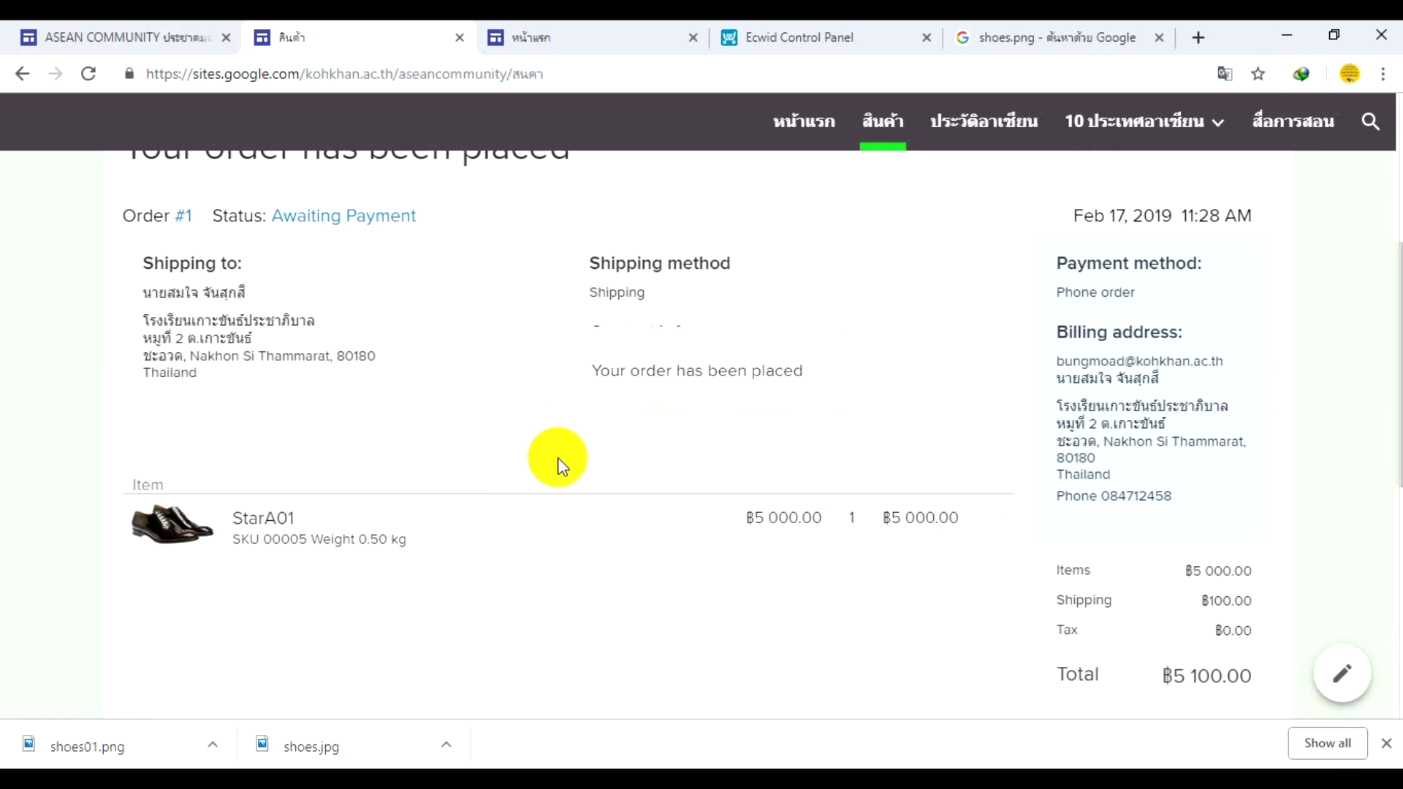
{"action": "scroll", "coordinate": [558, 457], "scroll_direction": "down", "scroll_amount": 4}
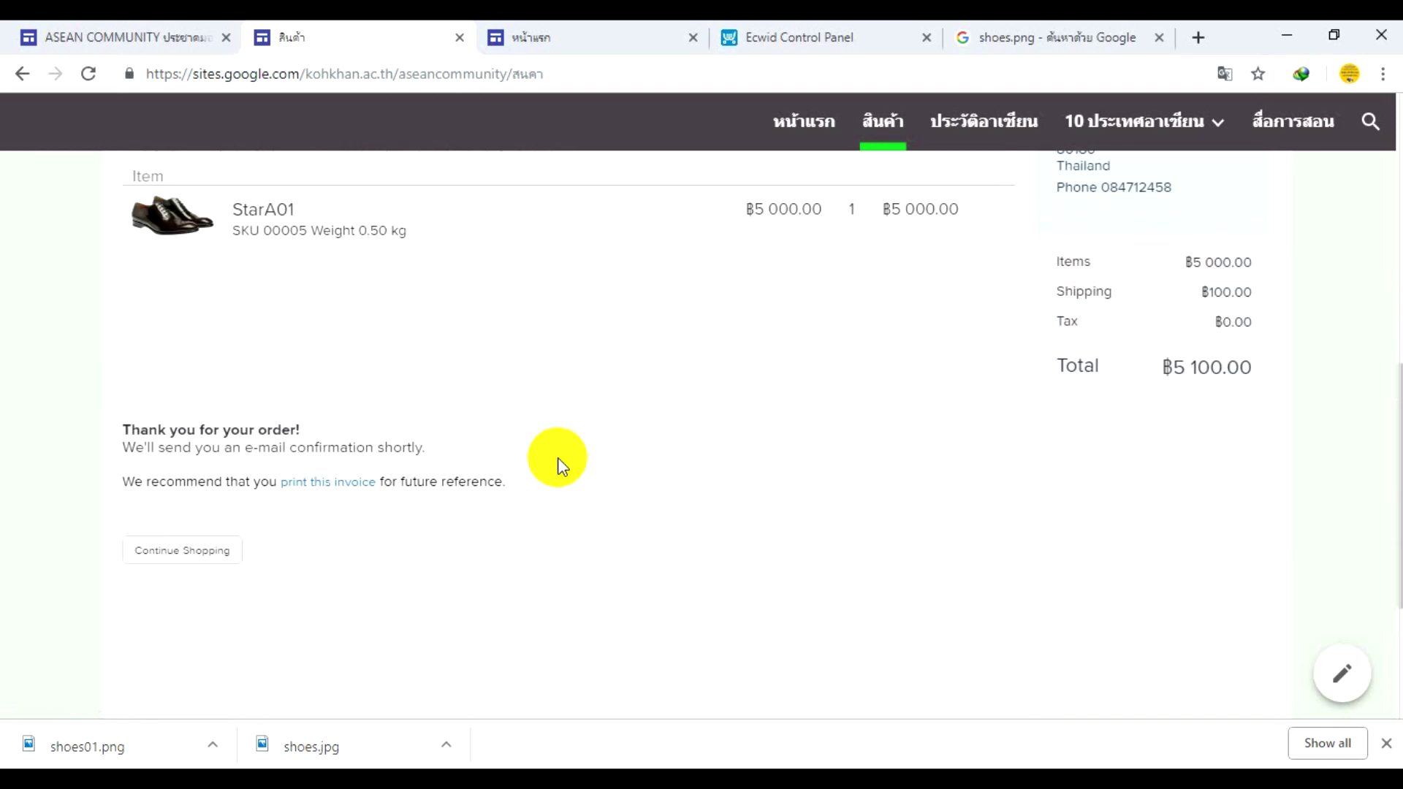
{"action": "scroll", "coordinate": [558, 457], "scroll_direction": "up", "scroll_amount": 1}
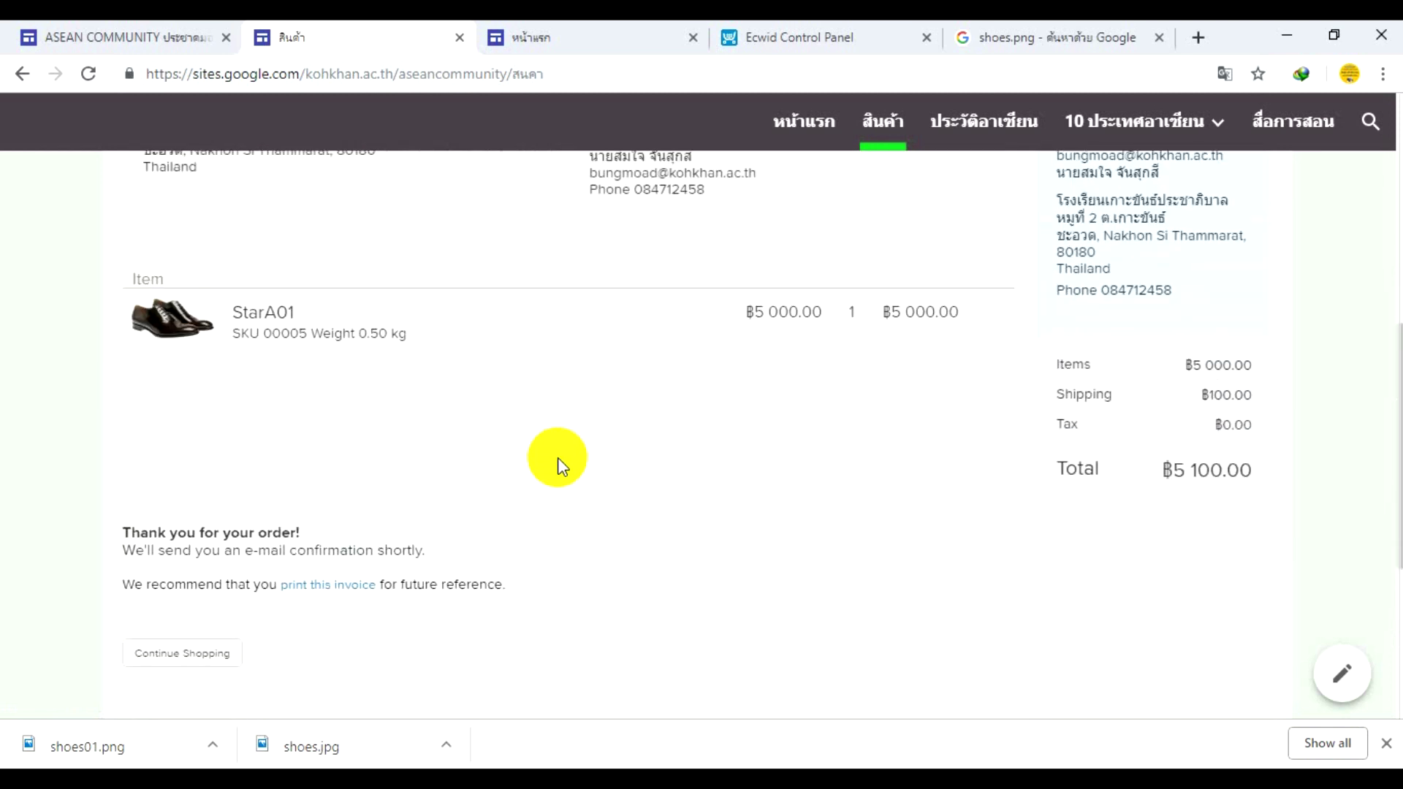
{"action": "scroll", "coordinate": [558, 457], "scroll_direction": "up", "scroll_amount": 4}
{"action": "scroll", "coordinate": [558, 457], "scroll_direction": "down", "scroll_amount": 4}
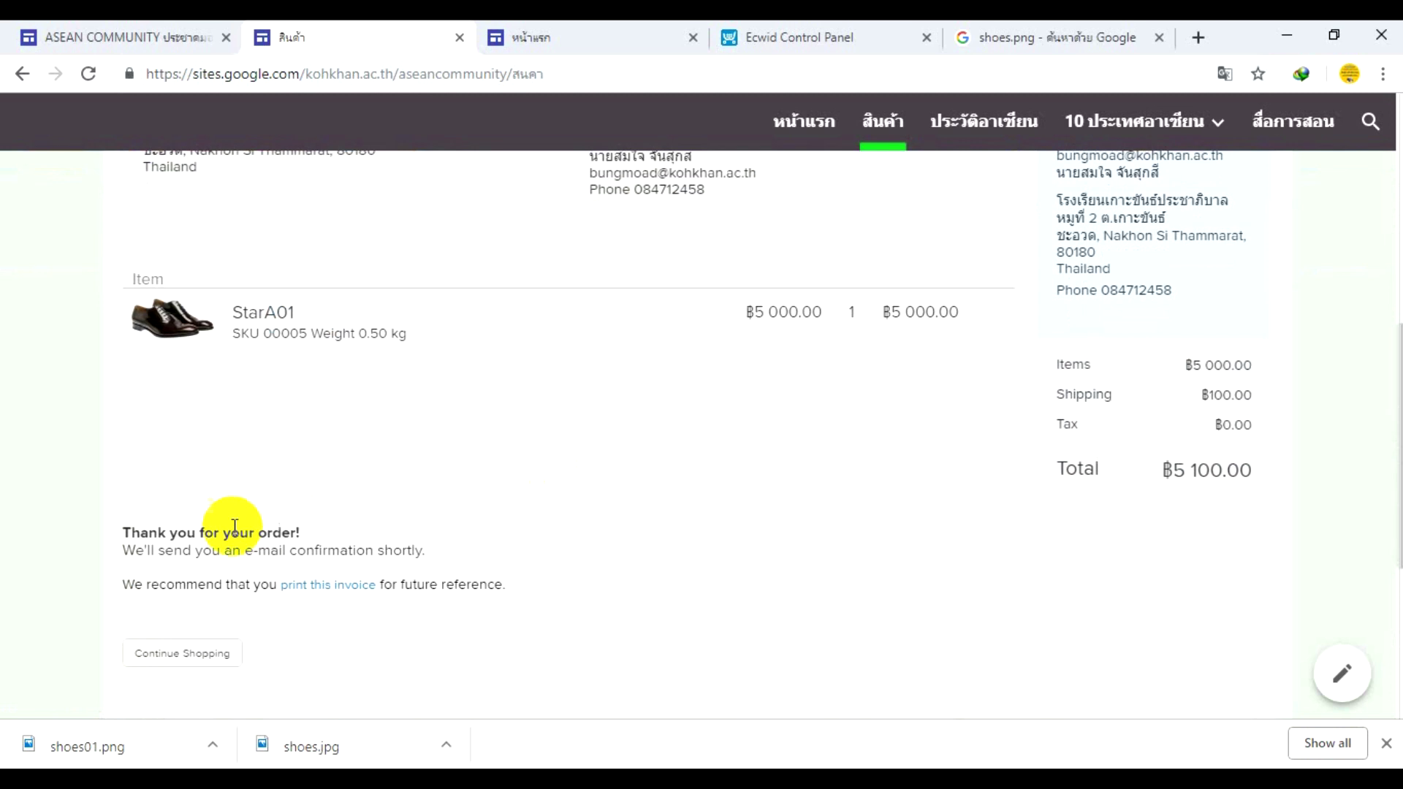
- Return to the store with Continue Shopping and go to the store's Sign In page
{"action": "left_click", "coordinate": [164, 658]}
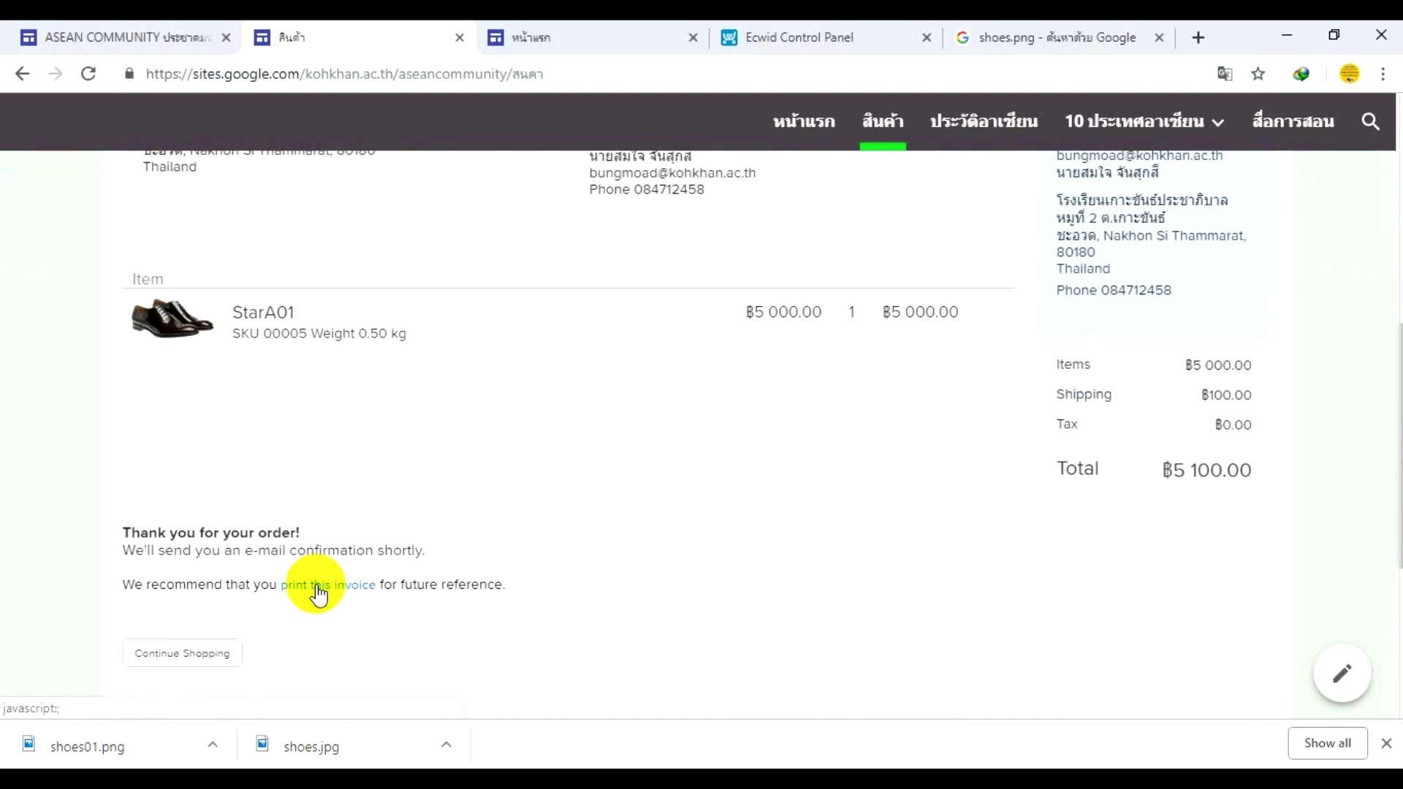
{"action": "left_click", "coordinate": [193, 651]}
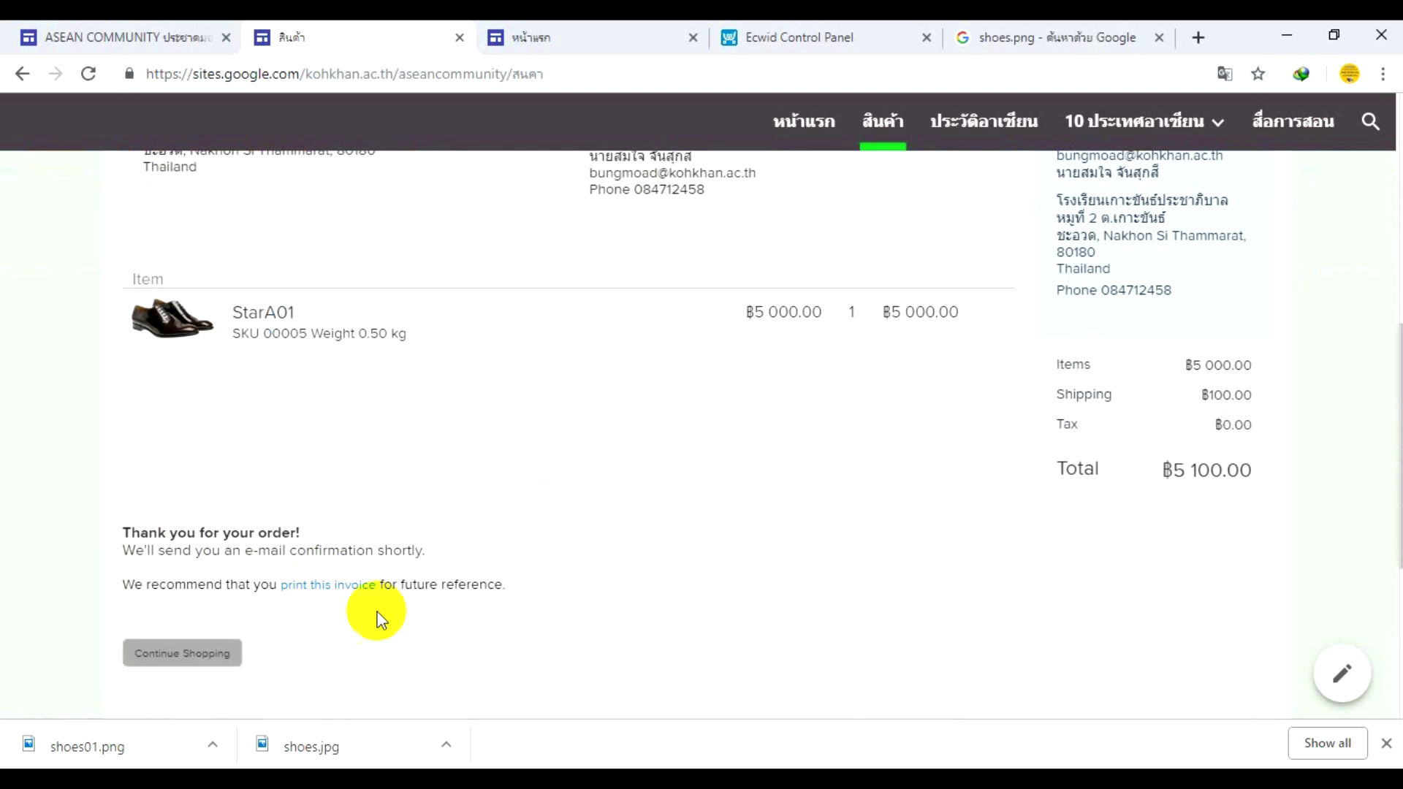
{"action": "scroll", "coordinate": [381, 620], "scroll_direction": "up", "scroll_amount": 4}
{"action": "scroll", "coordinate": [414, 520], "scroll_direction": "down", "scroll_amount": 3}
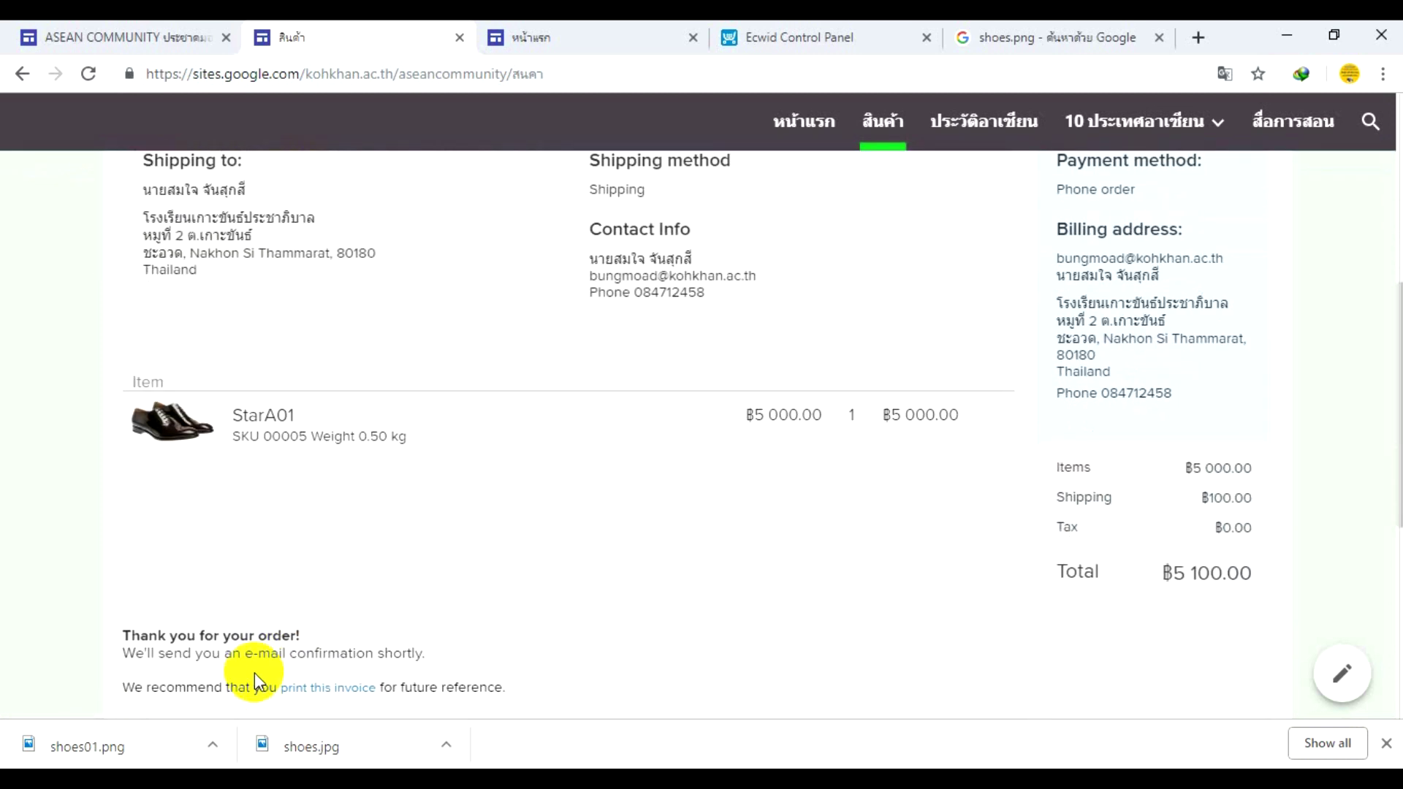
{"action": "scroll", "coordinate": [249, 676], "scroll_direction": "down", "scroll_amount": 3}
{"action": "scroll", "coordinate": [814, 427], "scroll_direction": "up", "scroll_amount": 1}
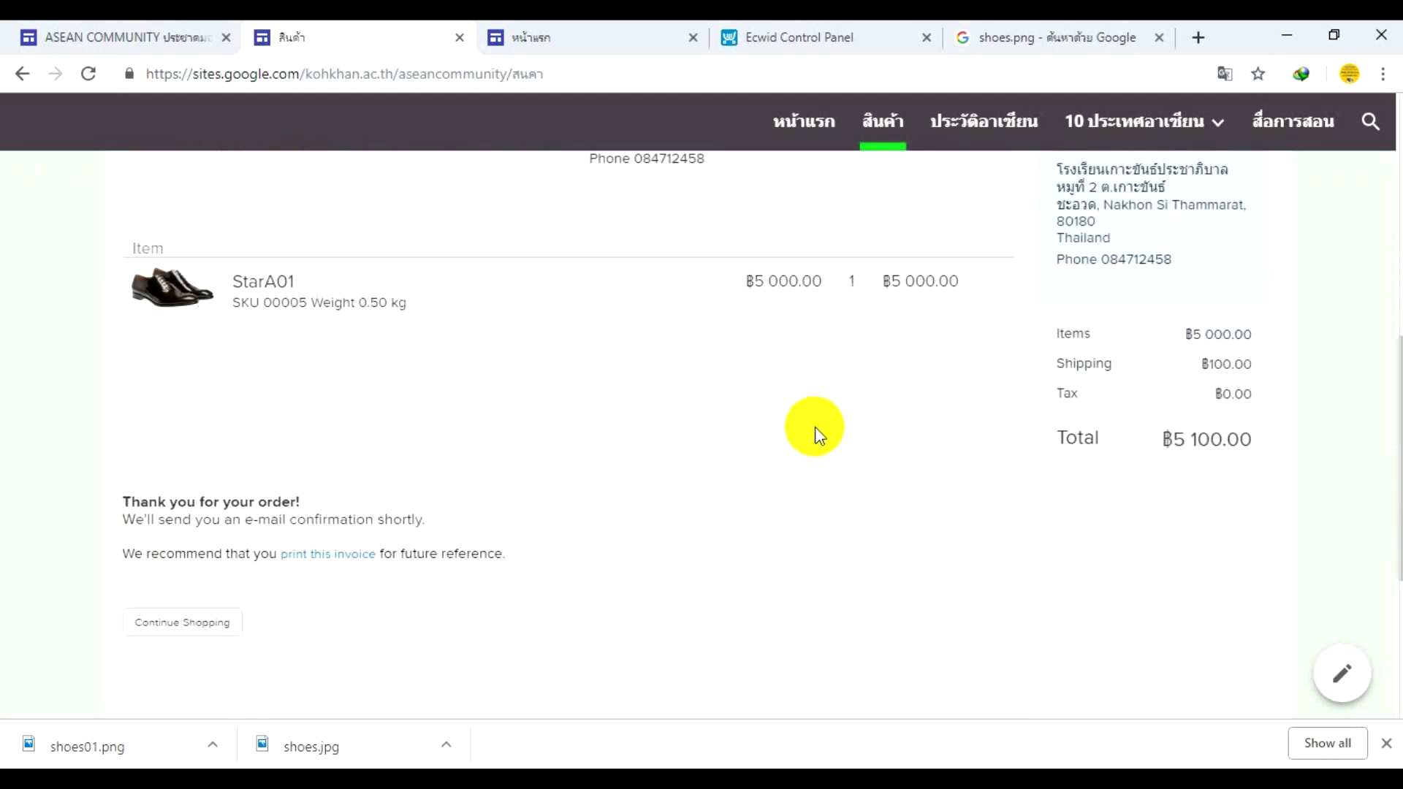
{"action": "scroll", "coordinate": [814, 427], "scroll_direction": "up", "scroll_amount": 3}
{"action": "scroll", "coordinate": [963, 467], "scroll_direction": "up", "scroll_amount": 4}
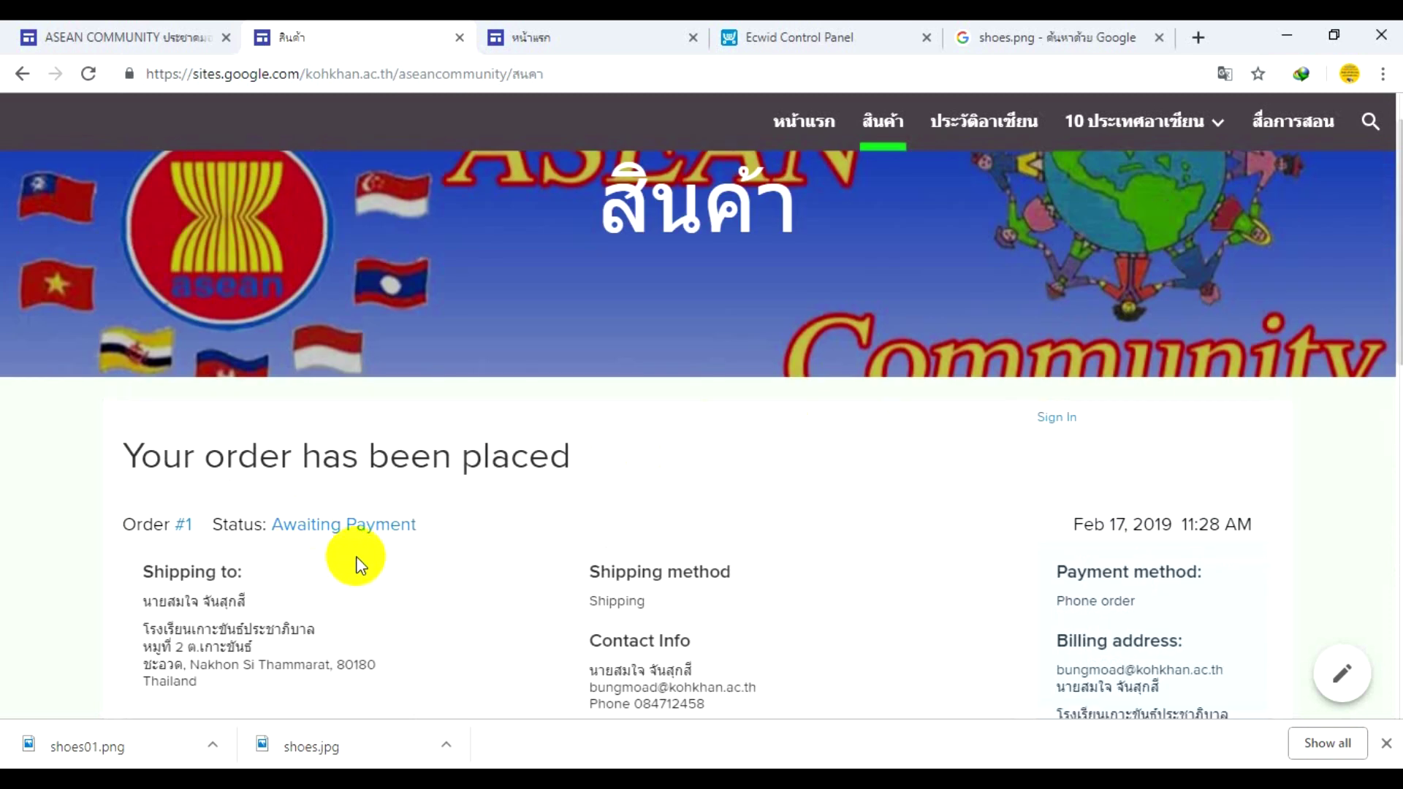
{"action": "scroll", "coordinate": [849, 447], "scroll_direction": "up", "scroll_amount": 1}
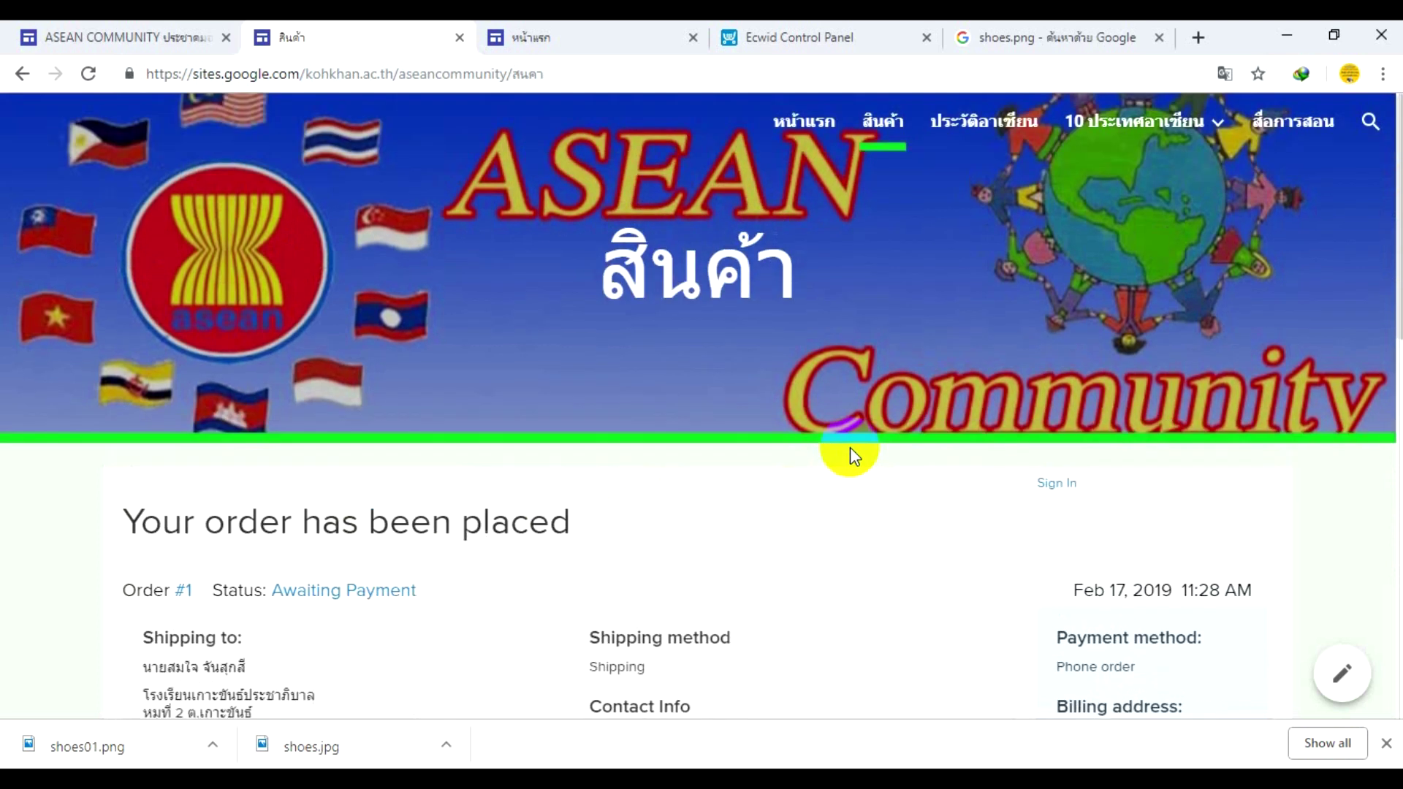
{"action": "scroll", "coordinate": [849, 447], "scroll_direction": "down", "scroll_amount": 7}
{"action": "scroll", "coordinate": [849, 447], "scroll_direction": "up", "scroll_amount": 6}
{"action": "scroll", "coordinate": [848, 448], "scroll_direction": "up", "scroll_amount": 1}
{"action": "scroll", "coordinate": [848, 447], "scroll_direction": "down", "scroll_amount": 8}
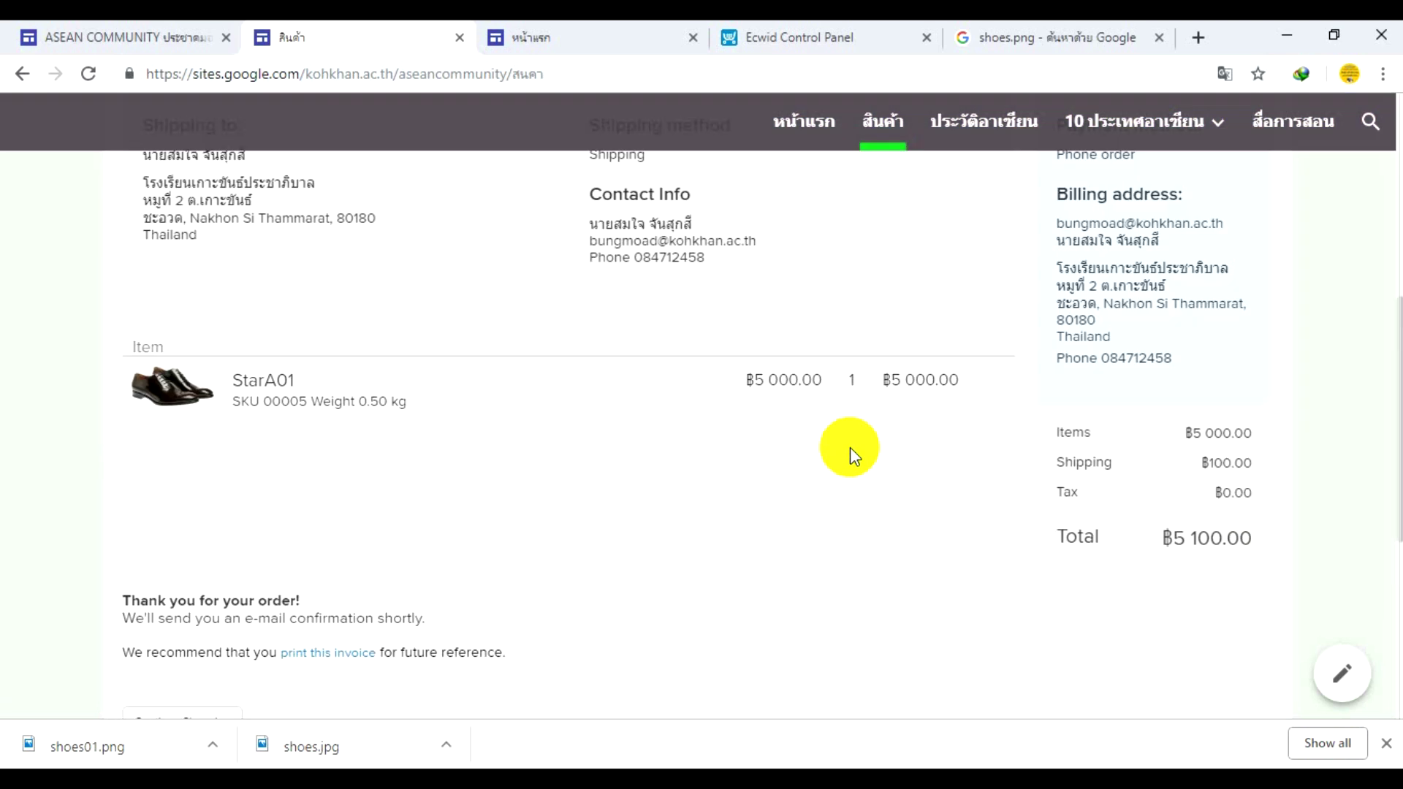
{"action": "scroll", "coordinate": [849, 447], "scroll_direction": "down", "scroll_amount": 3}
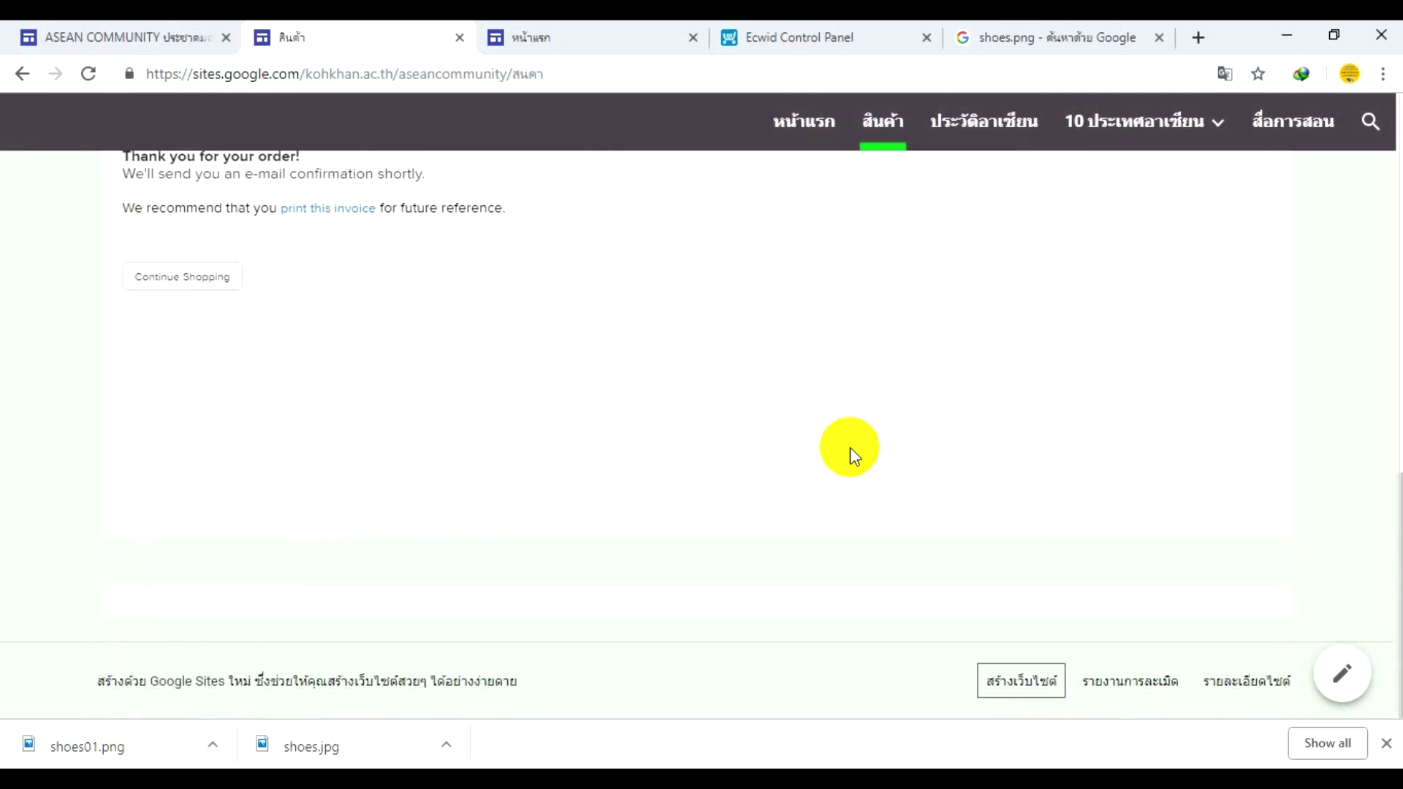
{"action": "scroll", "coordinate": [848, 447], "scroll_direction": "up", "scroll_amount": 11}
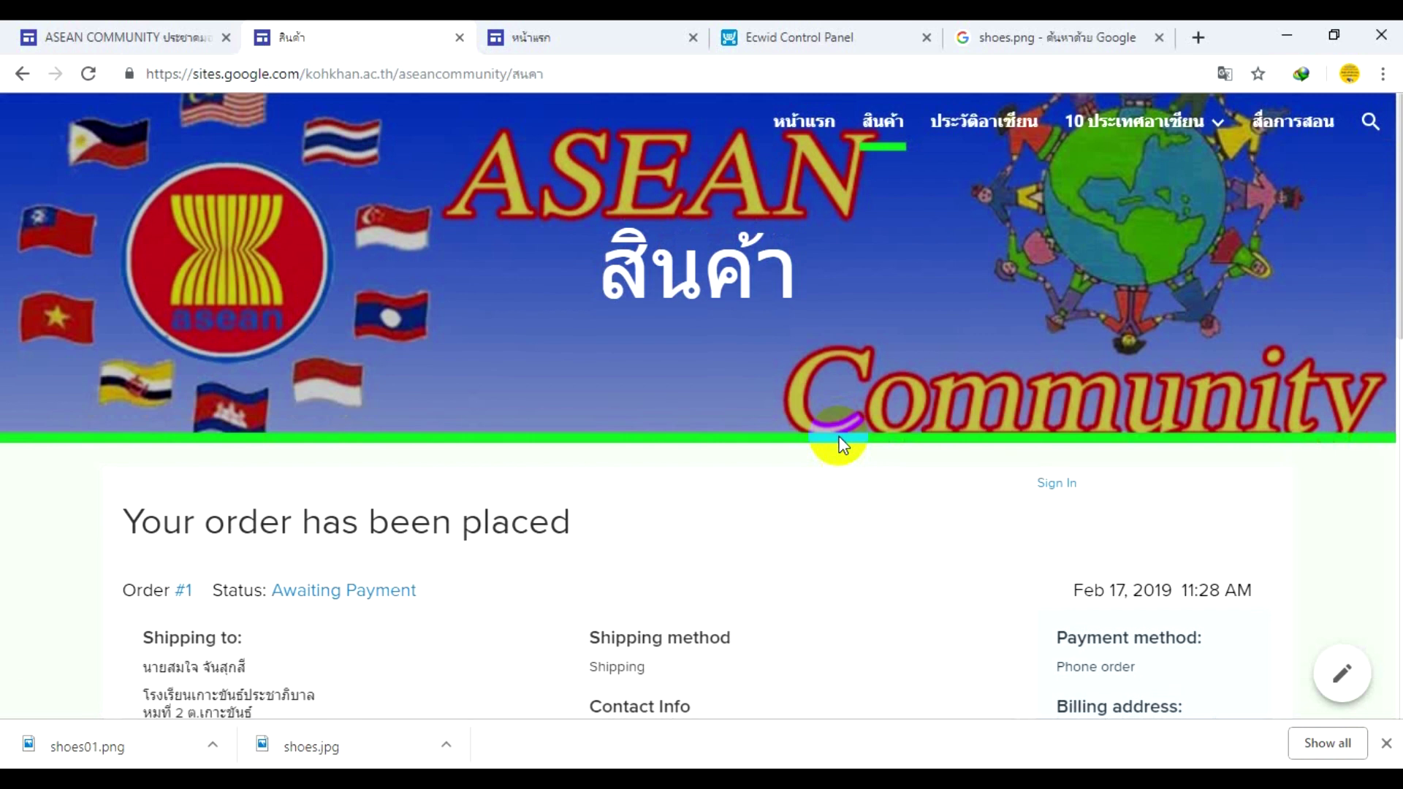
{"action": "left_click", "coordinate": [1060, 483]}
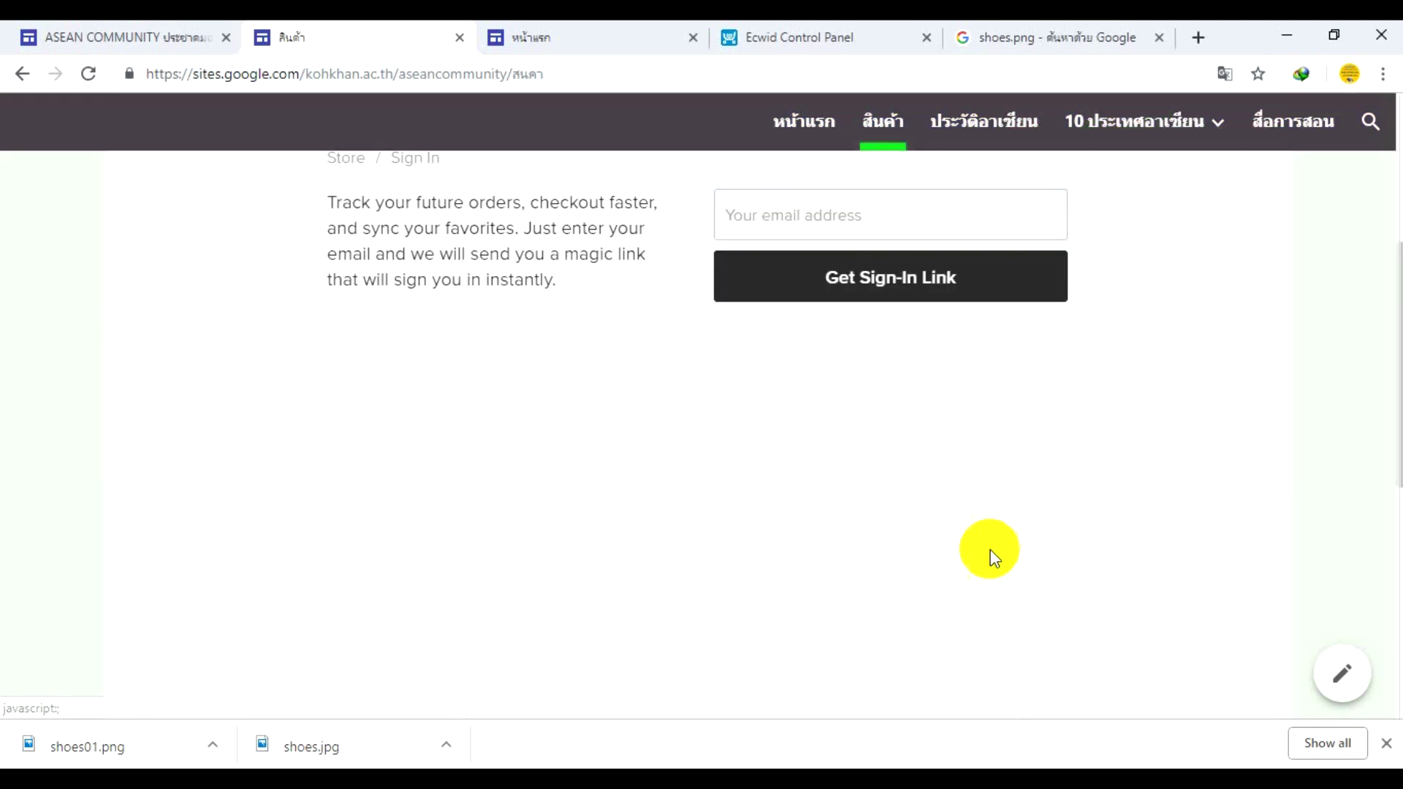
{"action": "scroll", "coordinate": [608, 413], "scroll_direction": "up", "scroll_amount": 5}
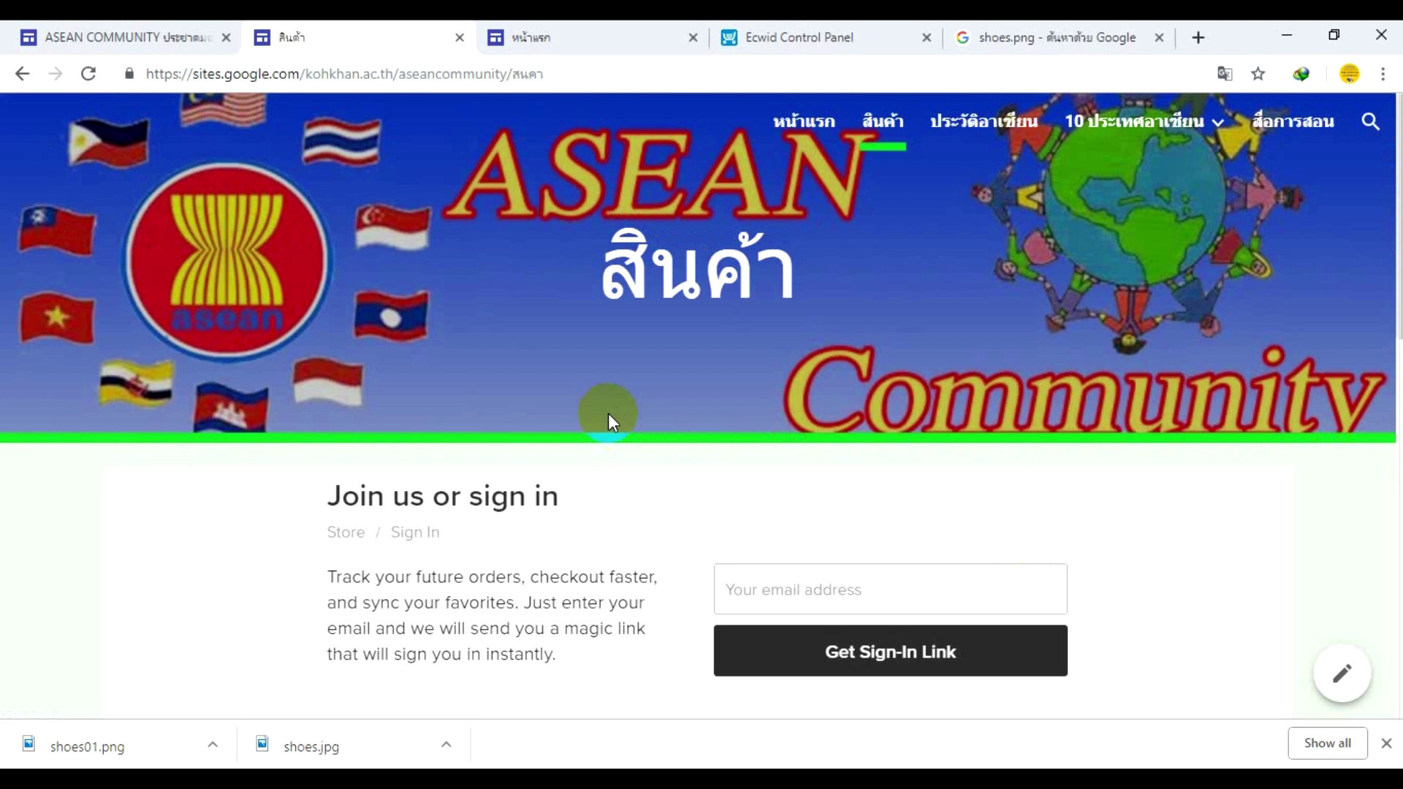